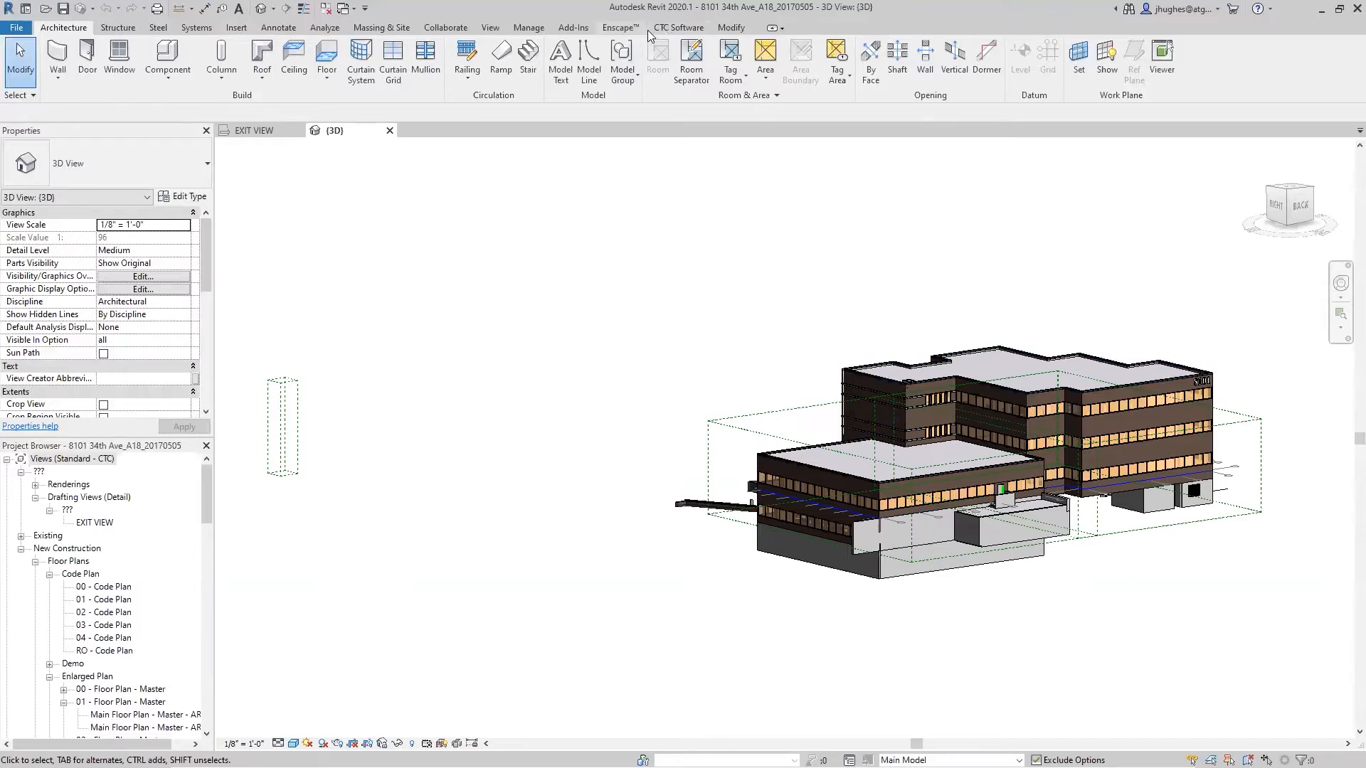
- Reorder the CTC Software tools so the CTC BIM Project Suite group follows the CTC HIVE Suite group
click(673, 29)
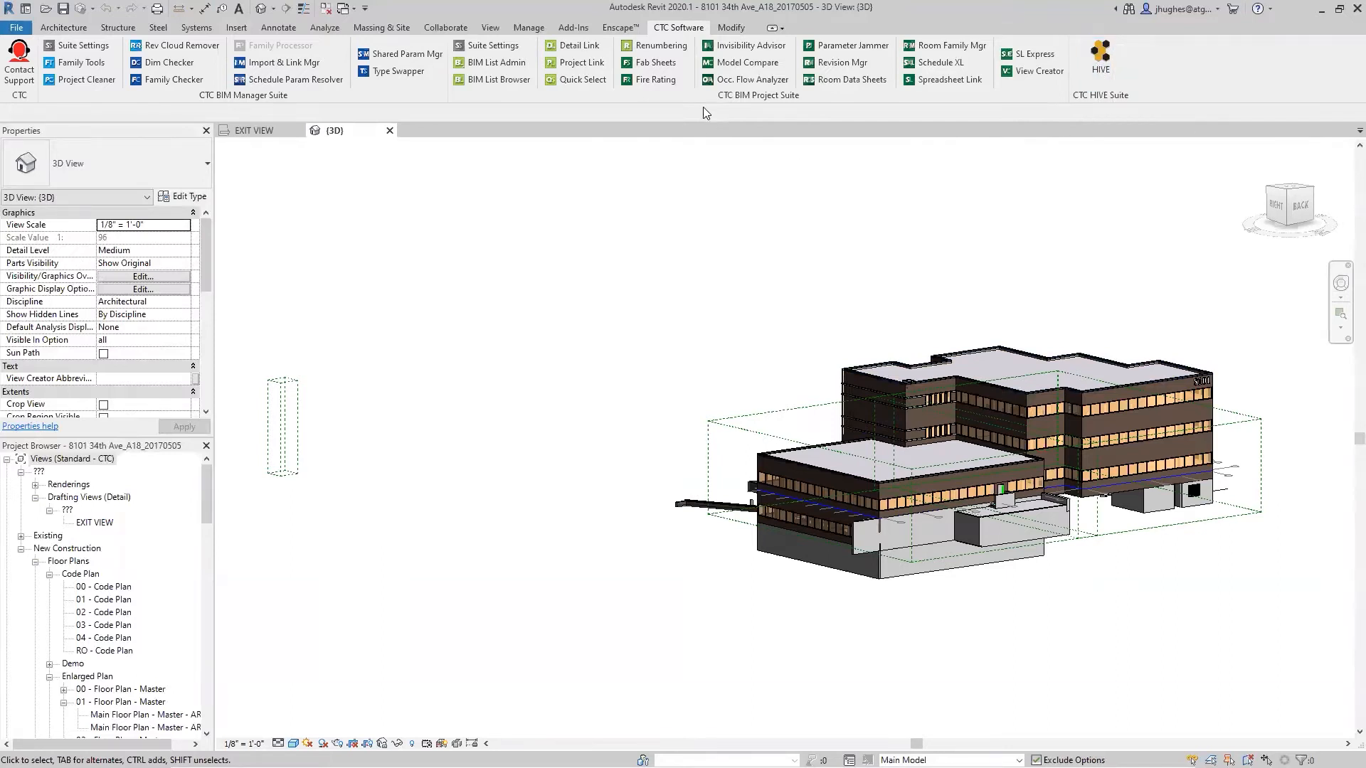
drag(688, 91, 733, 228)
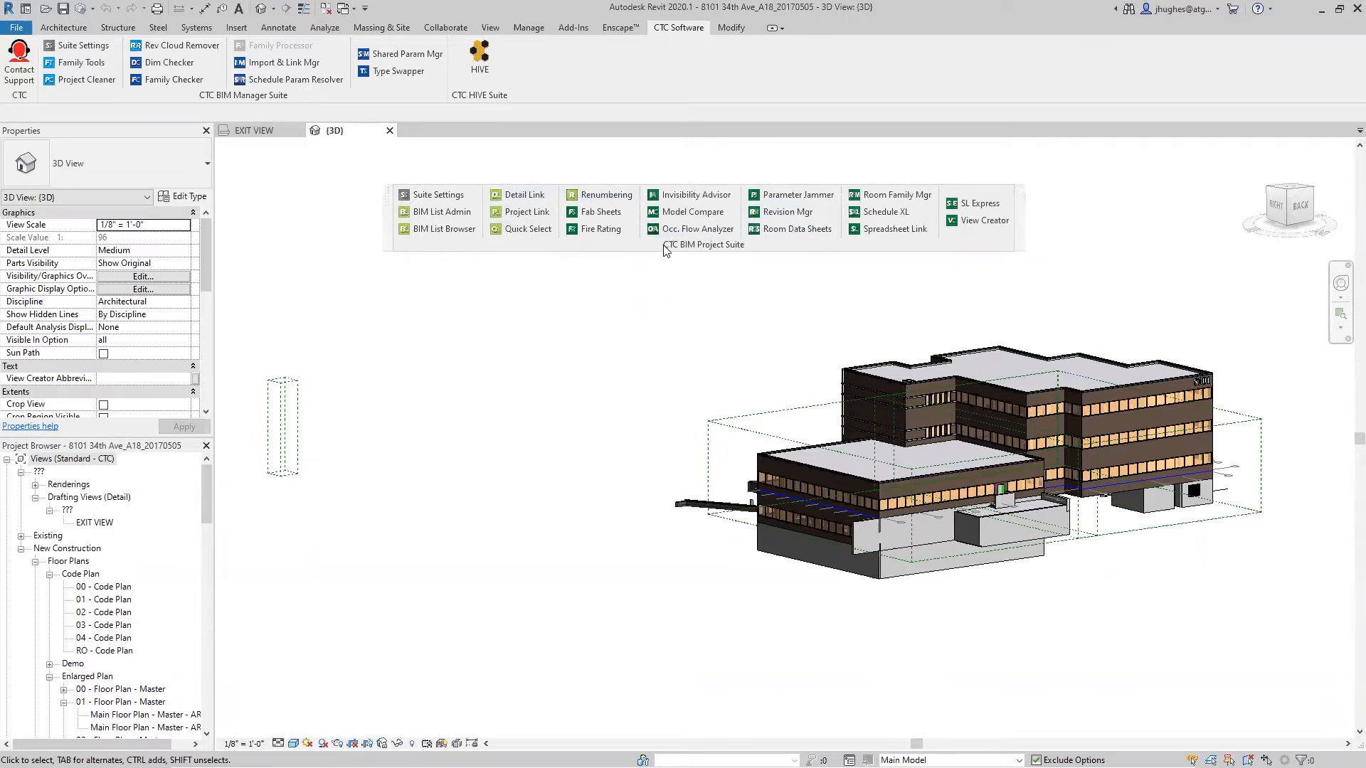
drag(668, 242, 595, 86)
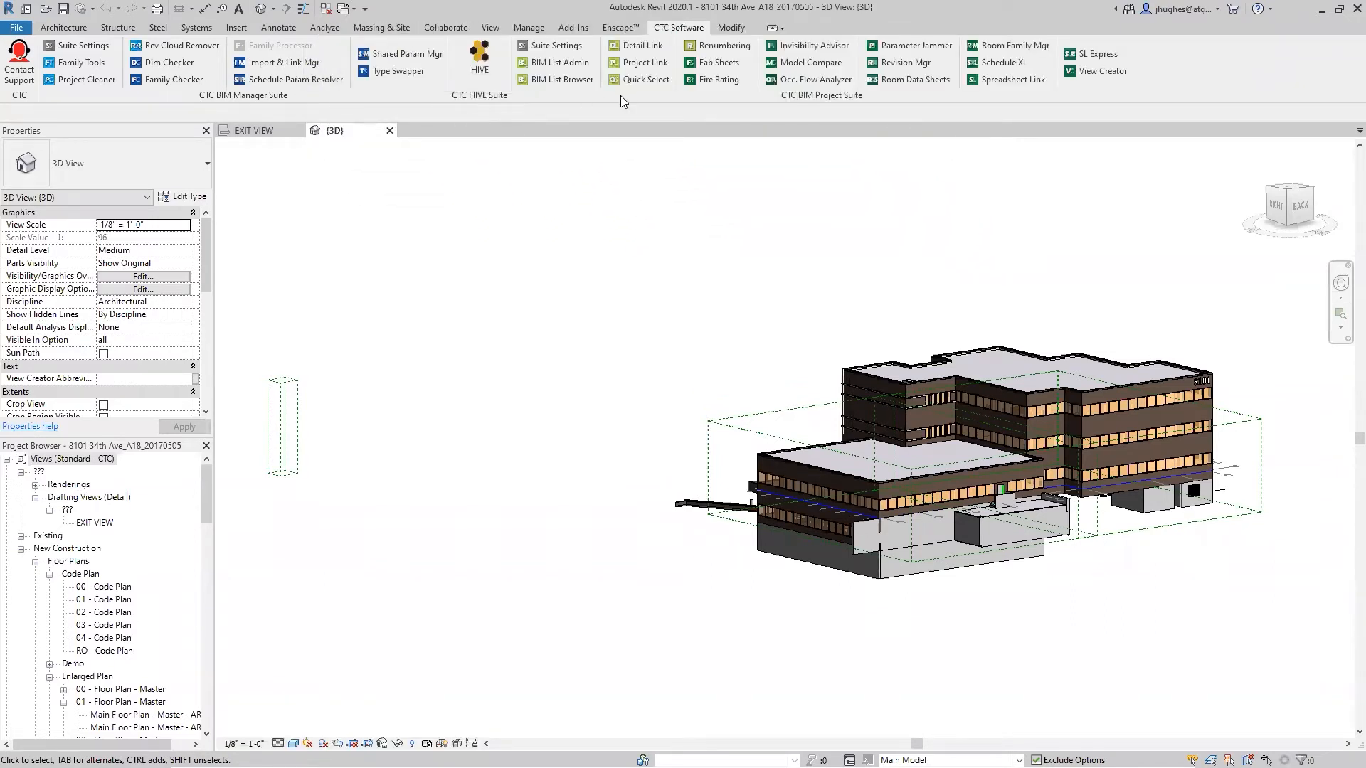
- Open the Detail Link tool and move its dialog clear of the 3D building model
click(625, 45)
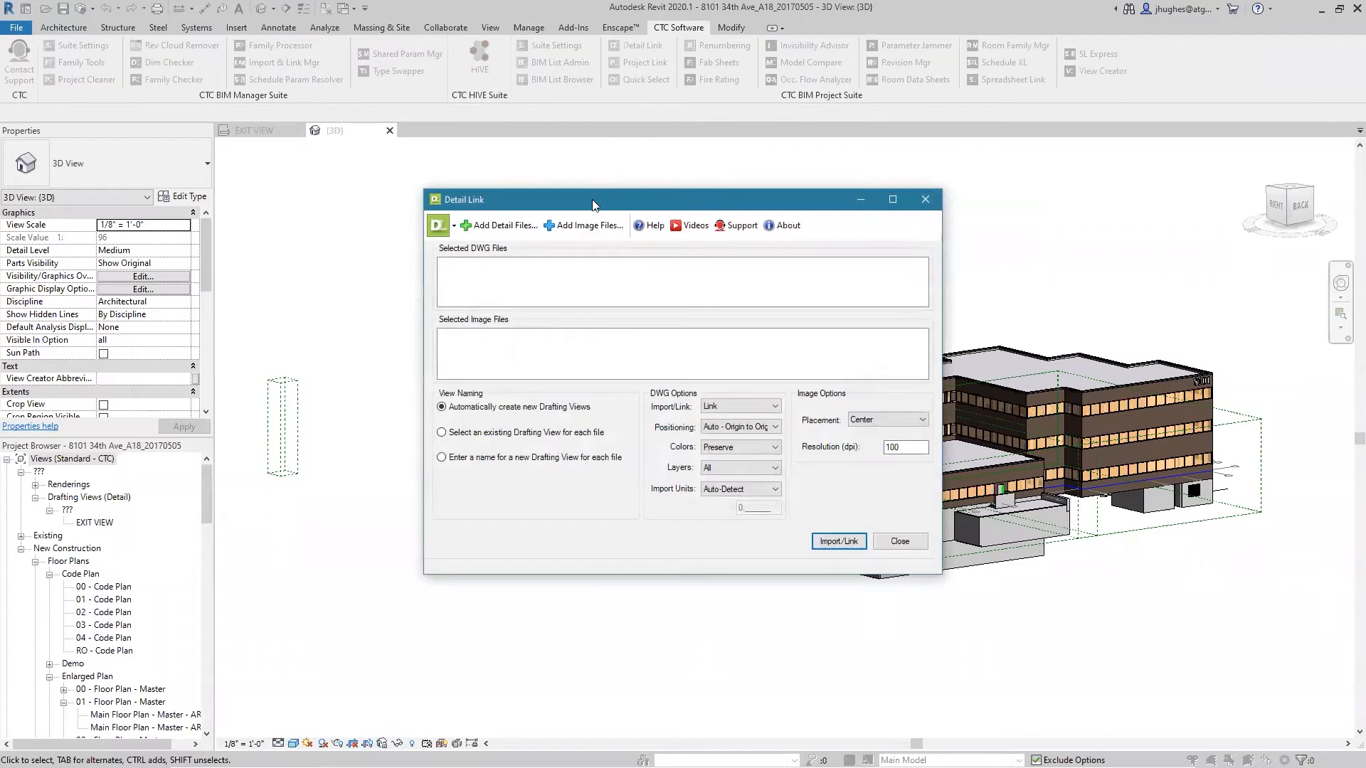
drag(581, 204, 287, 260)
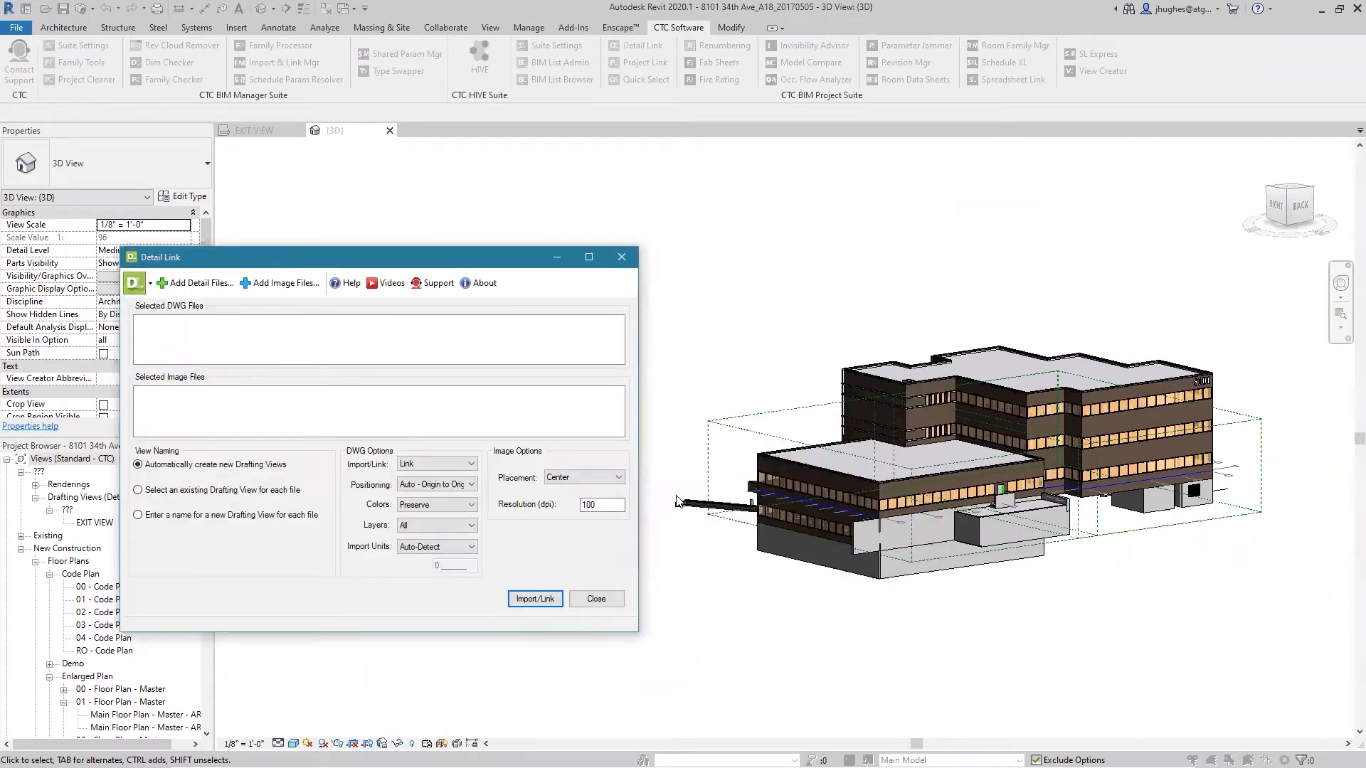
click(690, 367)
drag(518, 260, 396, 288)
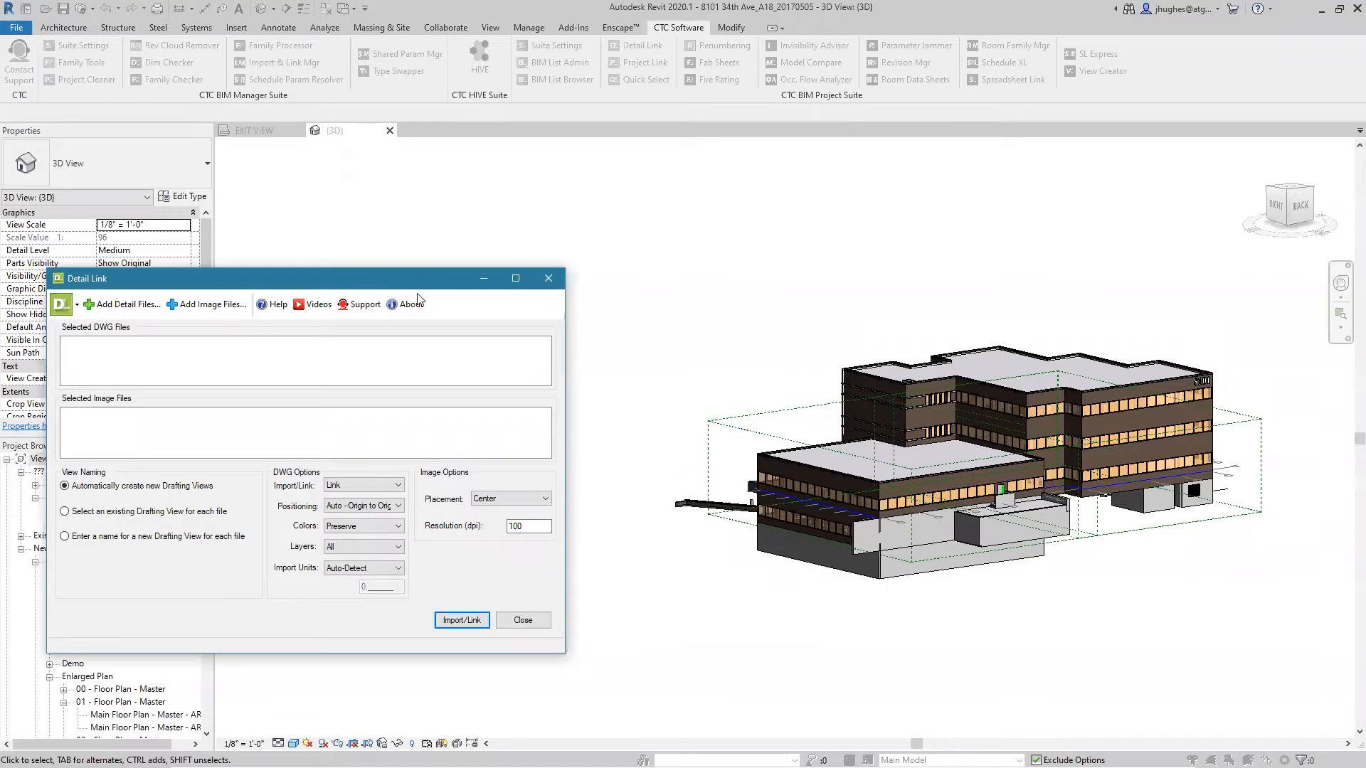
drag(402, 283, 440, 258)
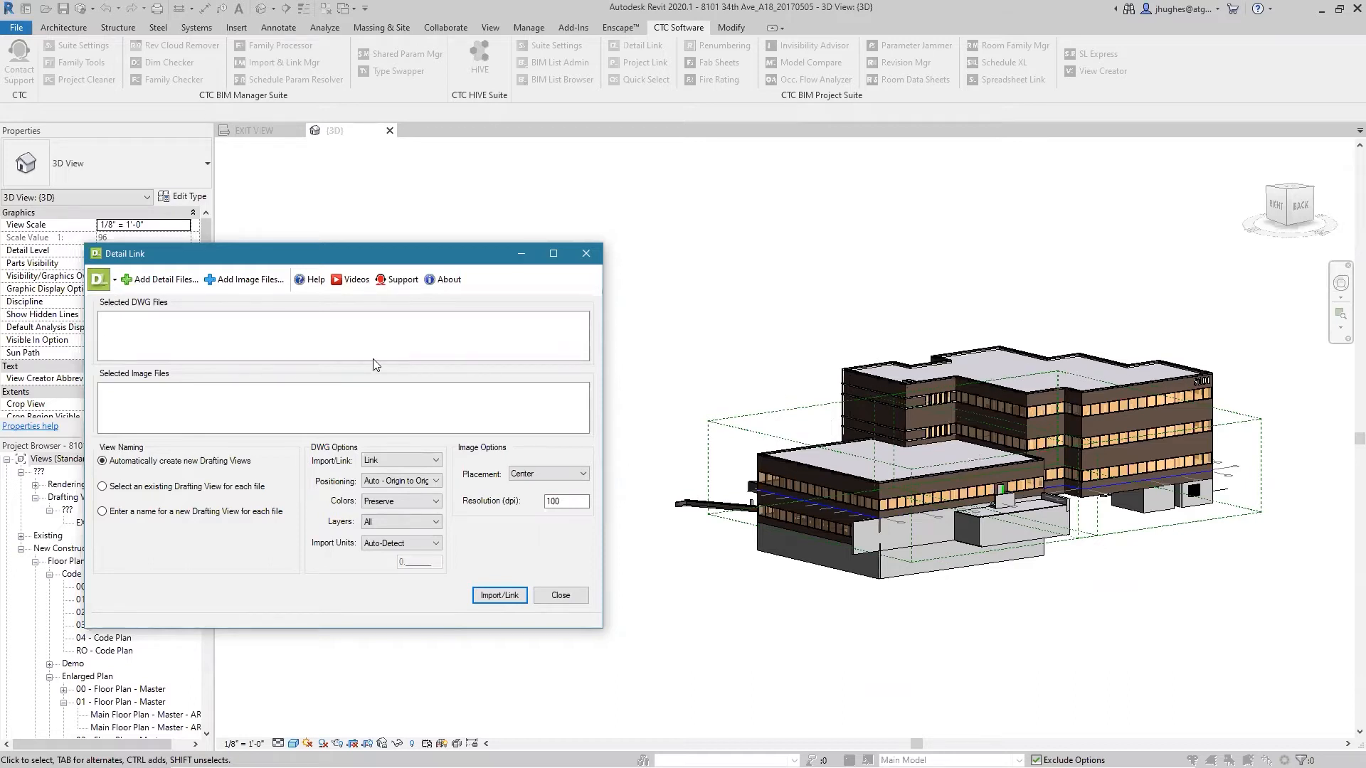
- Start adding detail files and choose the Siplast folder on the Desktop as the parent folder
click(162, 279)
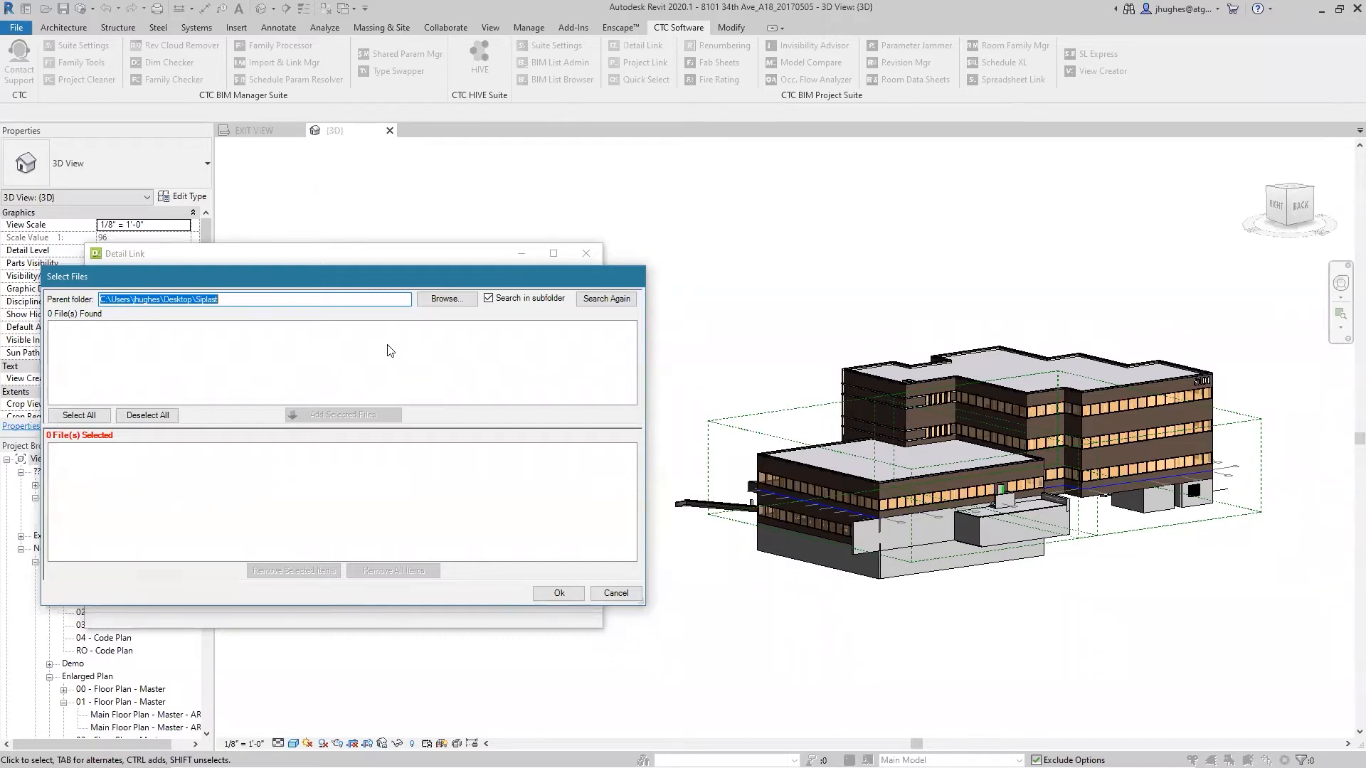
click(446, 300)
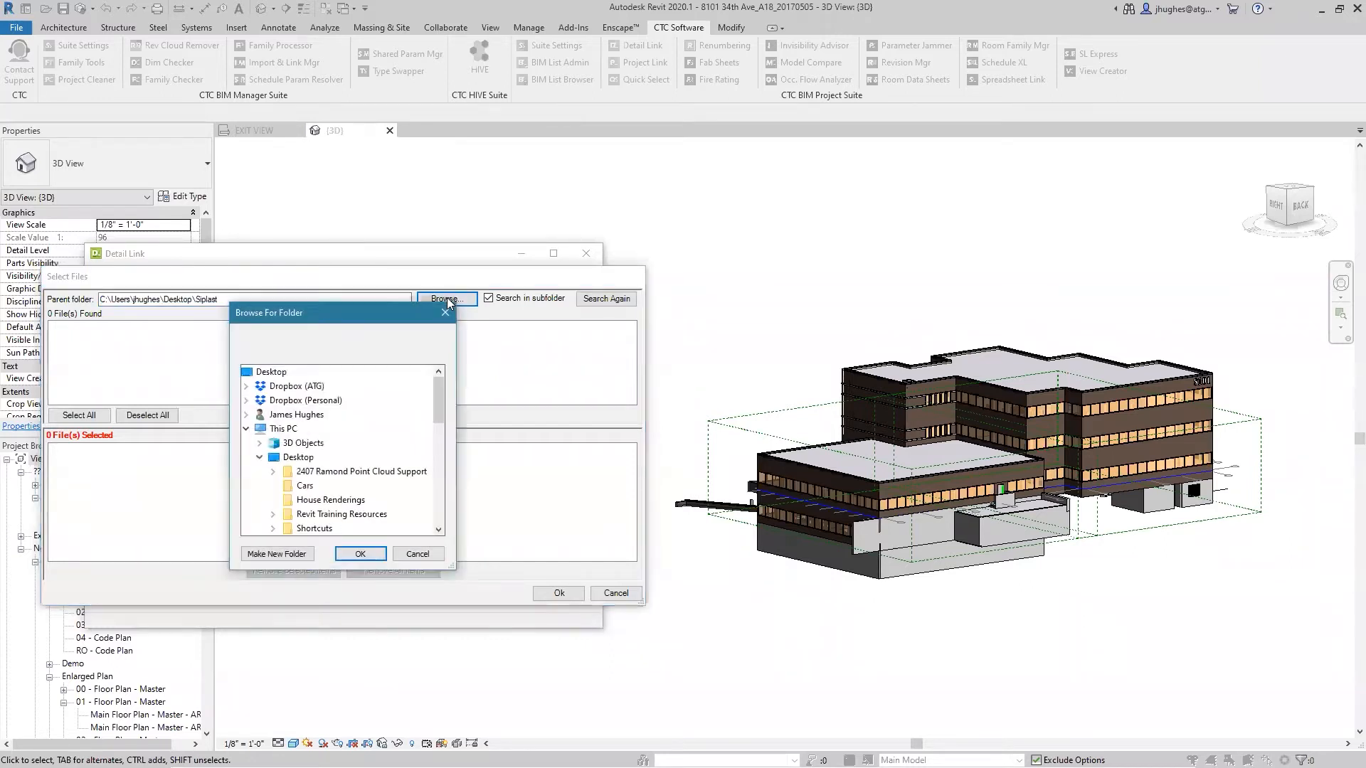
scroll(293, 396, down, 2)
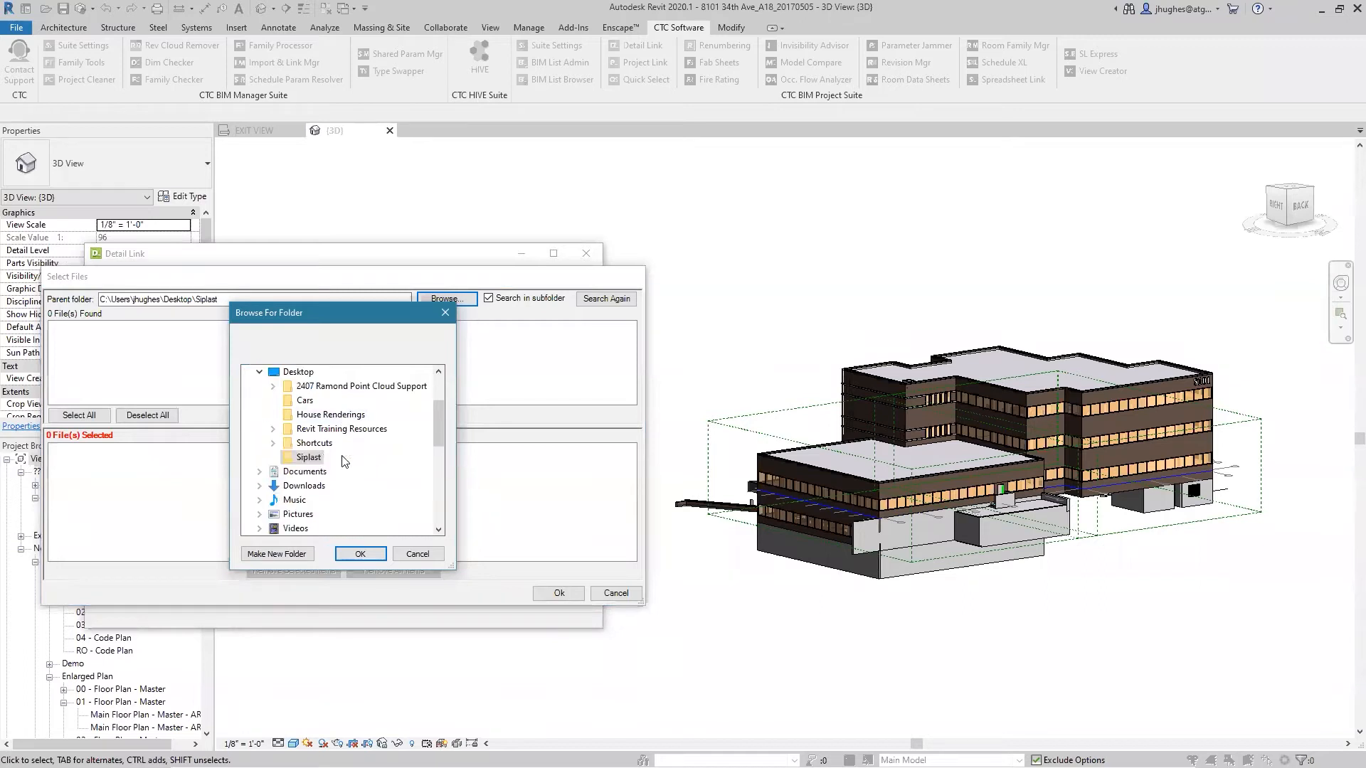
click(362, 554)
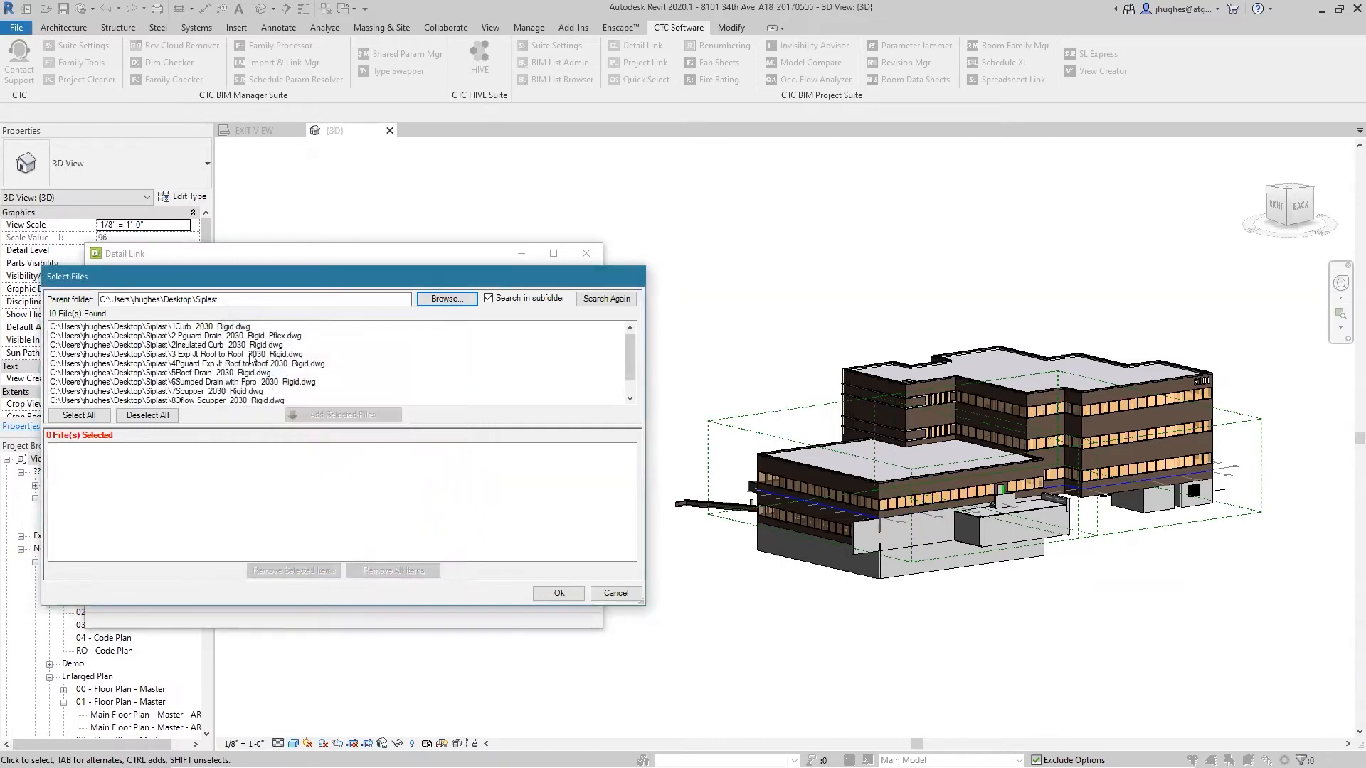
- Add all found DWG files except "2 Pguard Drain 2030 Rigid Pflex.dwg" and "9 Pguard Drain 2030 Rigid Ppro.dwg" to Detail Link
scroll(253, 359, down, 1)
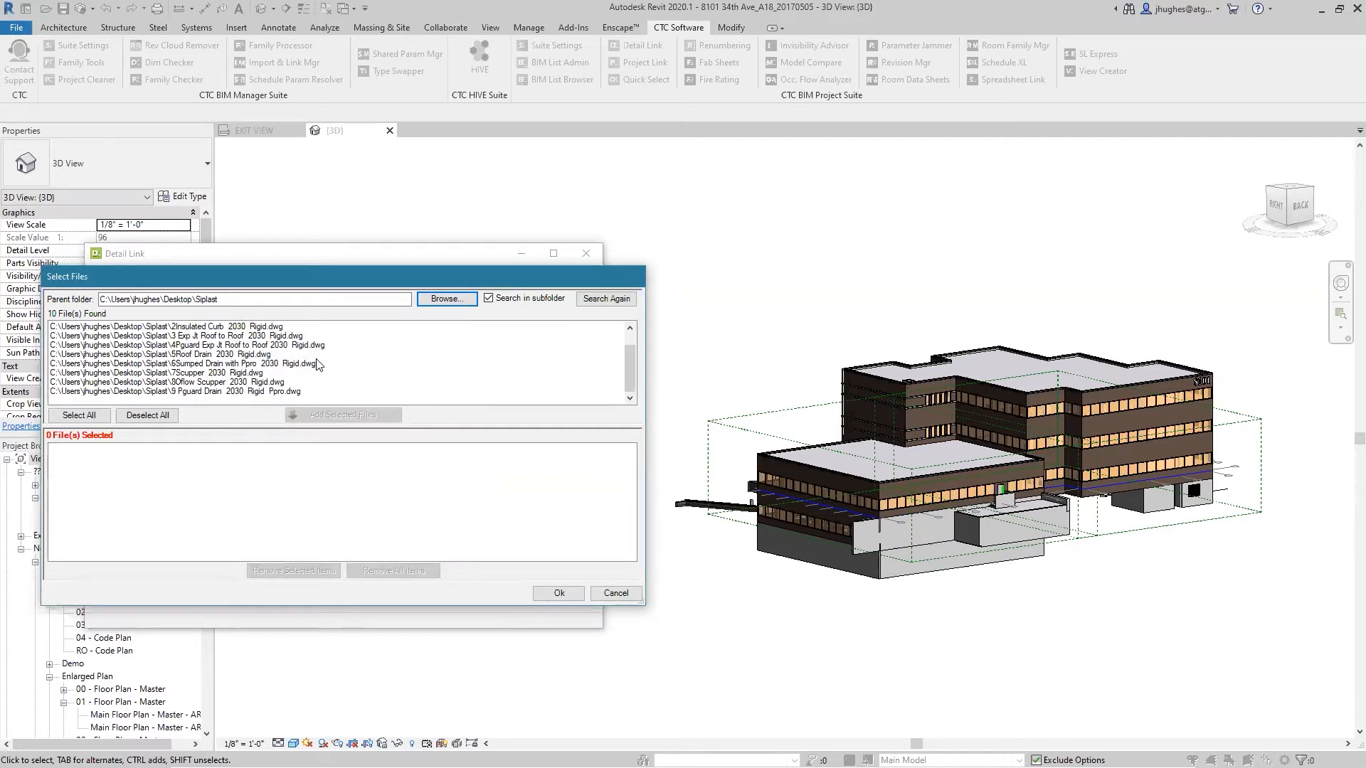
scroll(284, 381, up, 2)
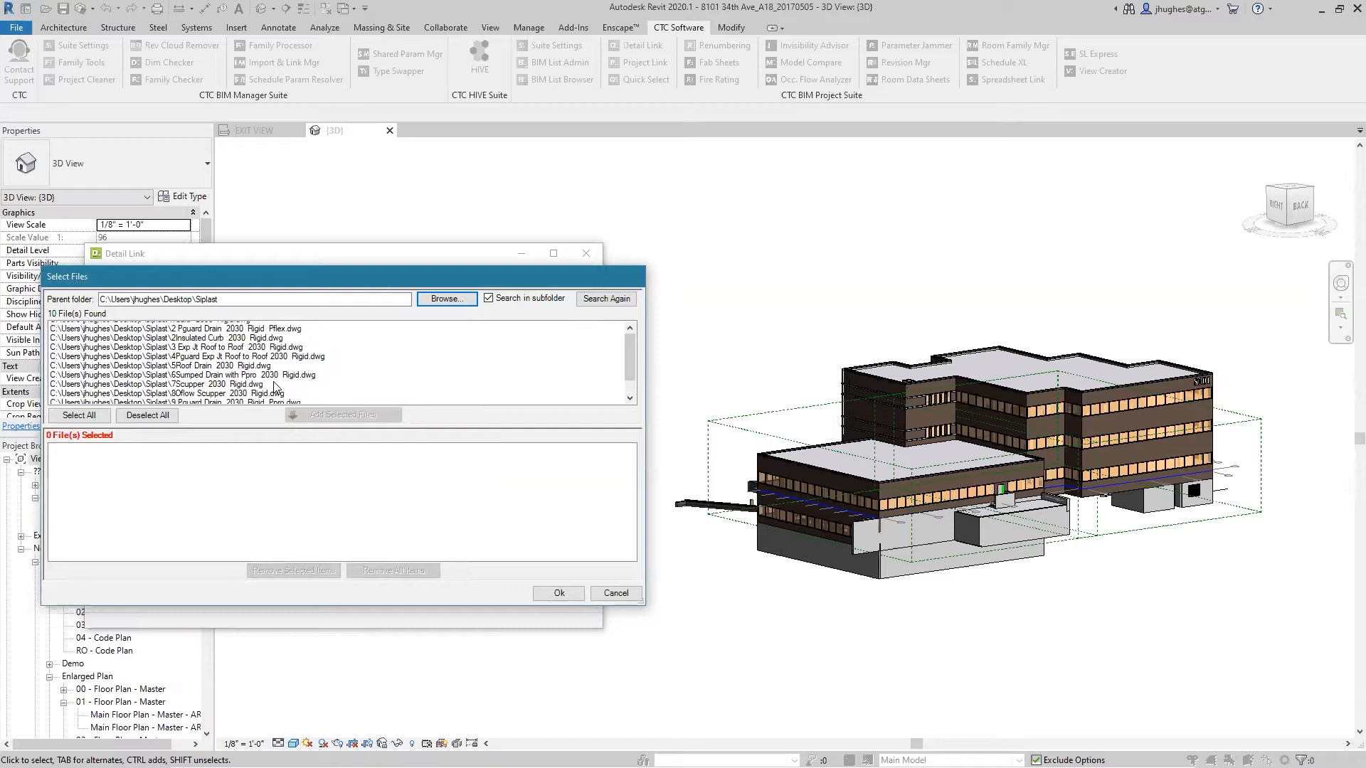
scroll(218, 387, down, 2)
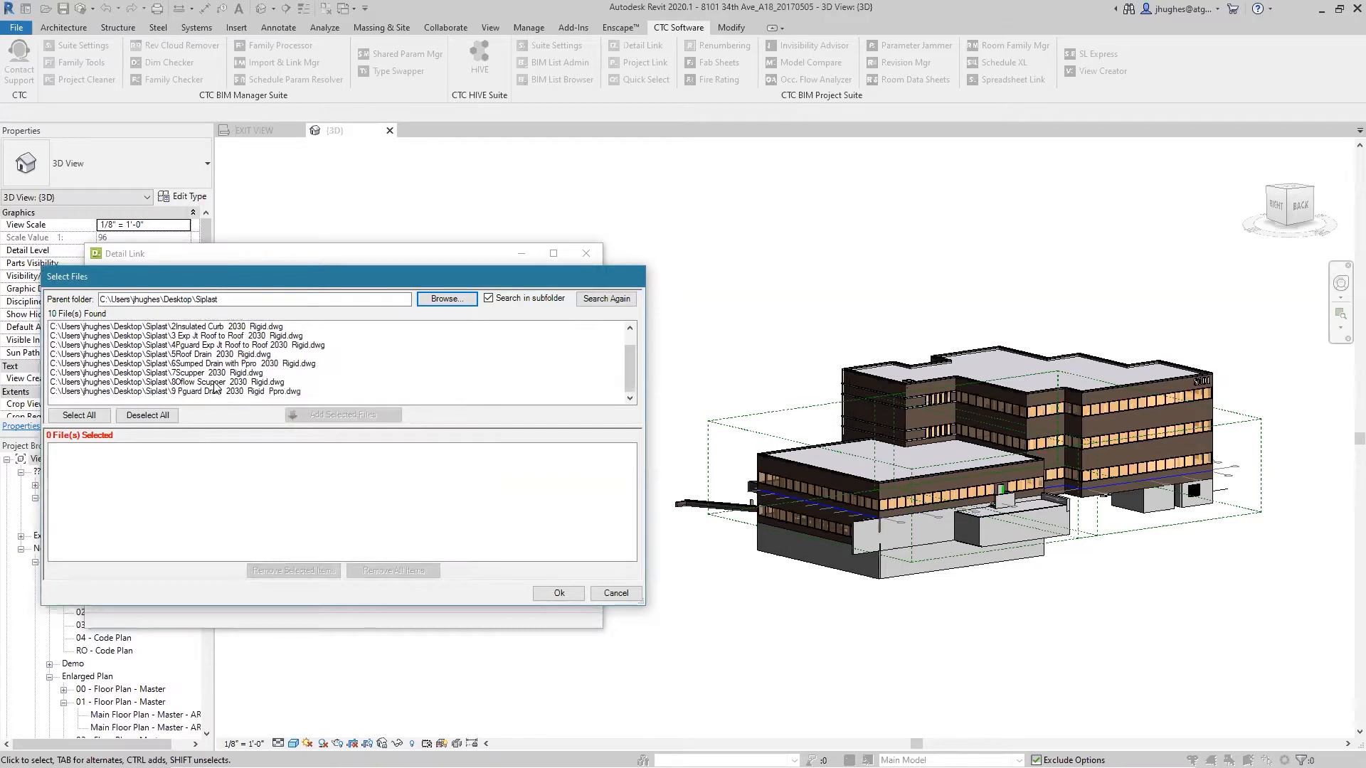
click(82, 415)
scroll(186, 362, down, 1)
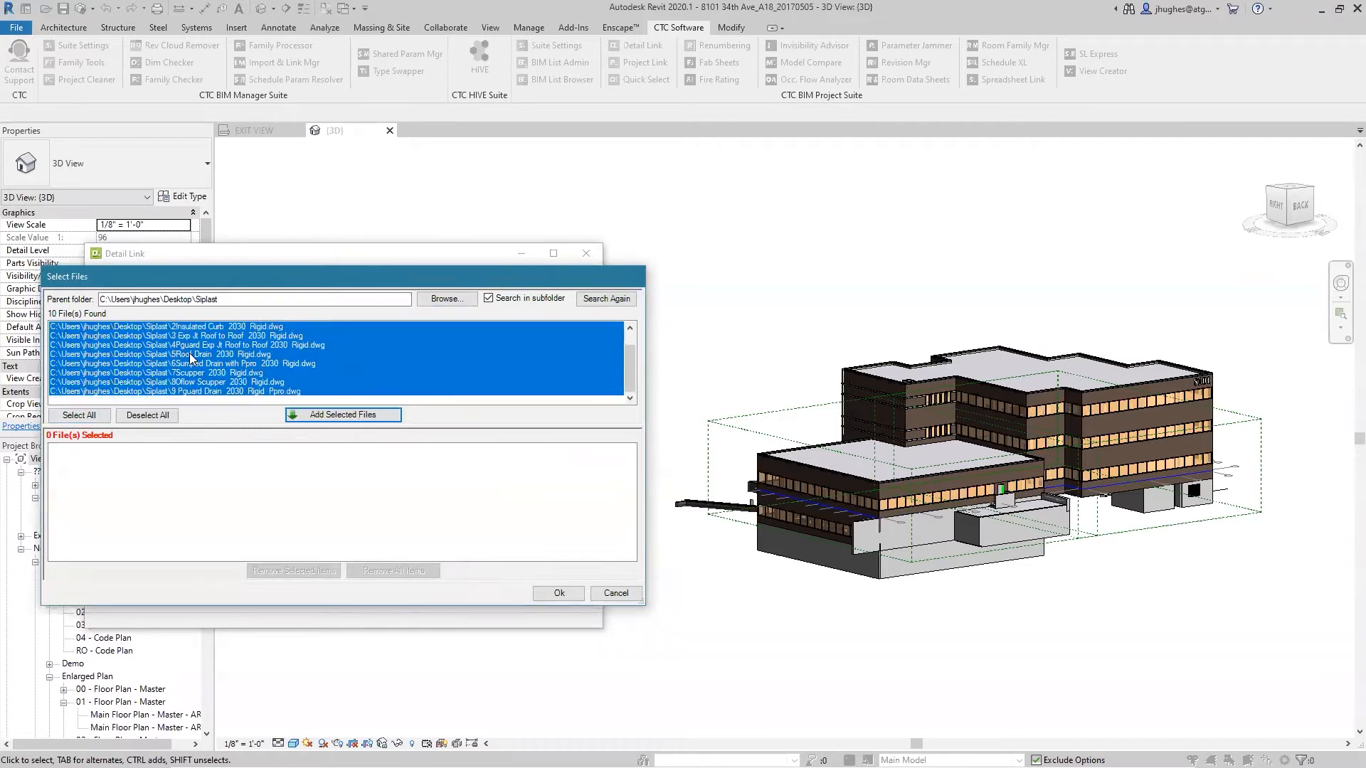
ctrl+click(274, 392)
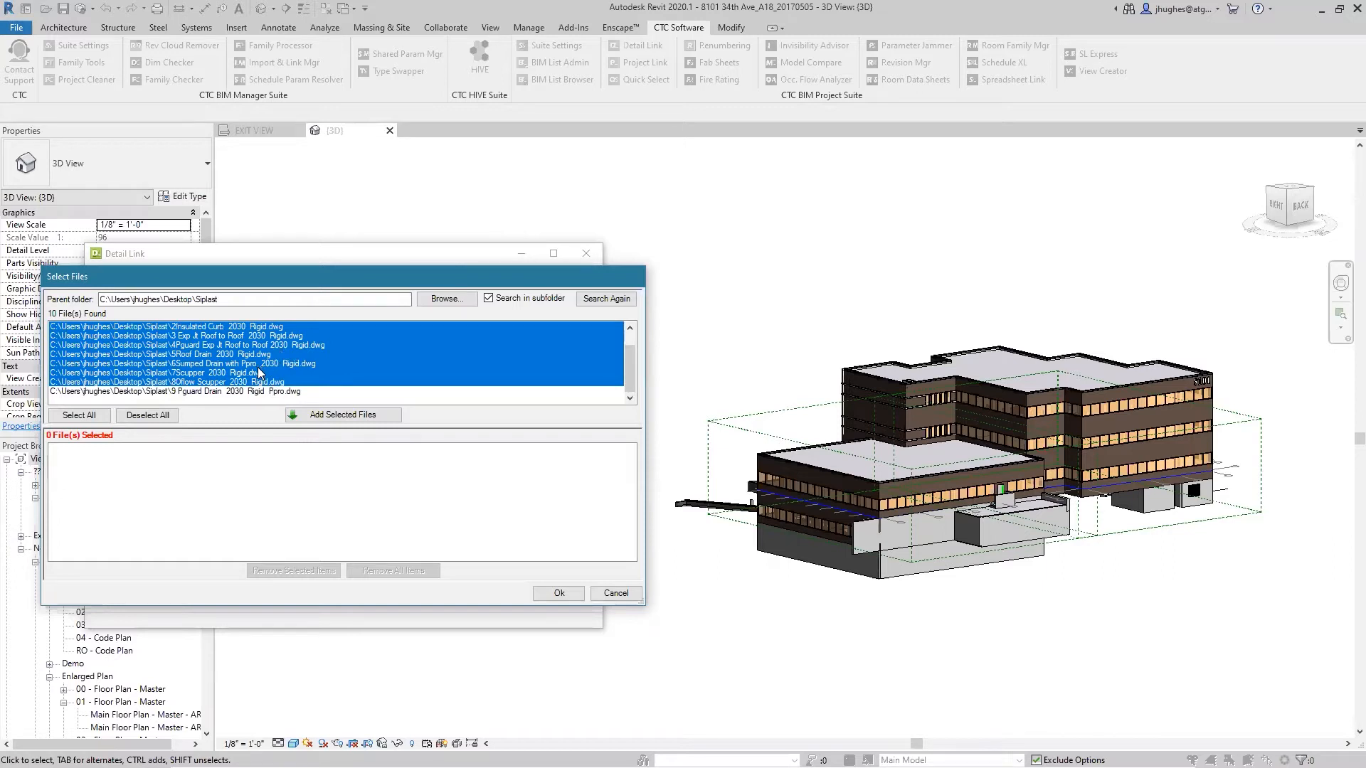
scroll(253, 375, up, 2)
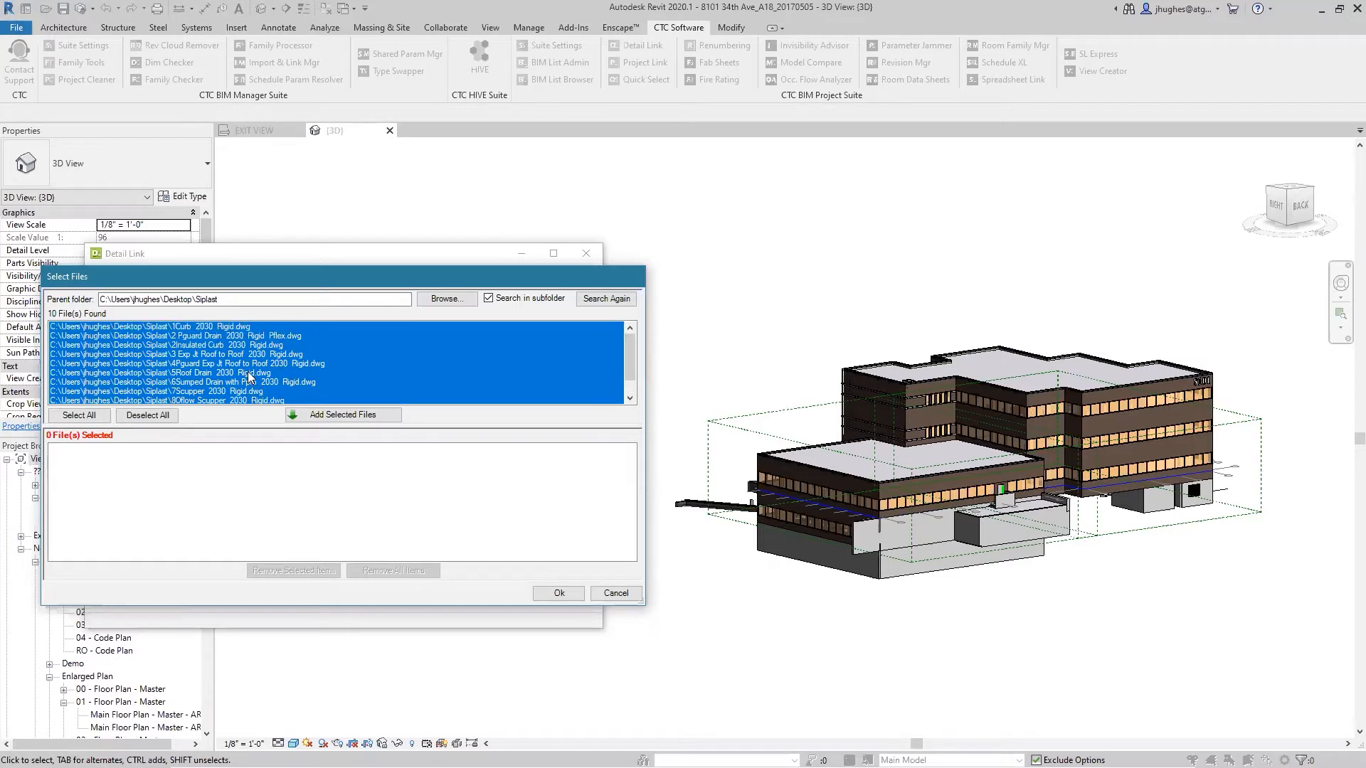
ctrl+click(266, 335)
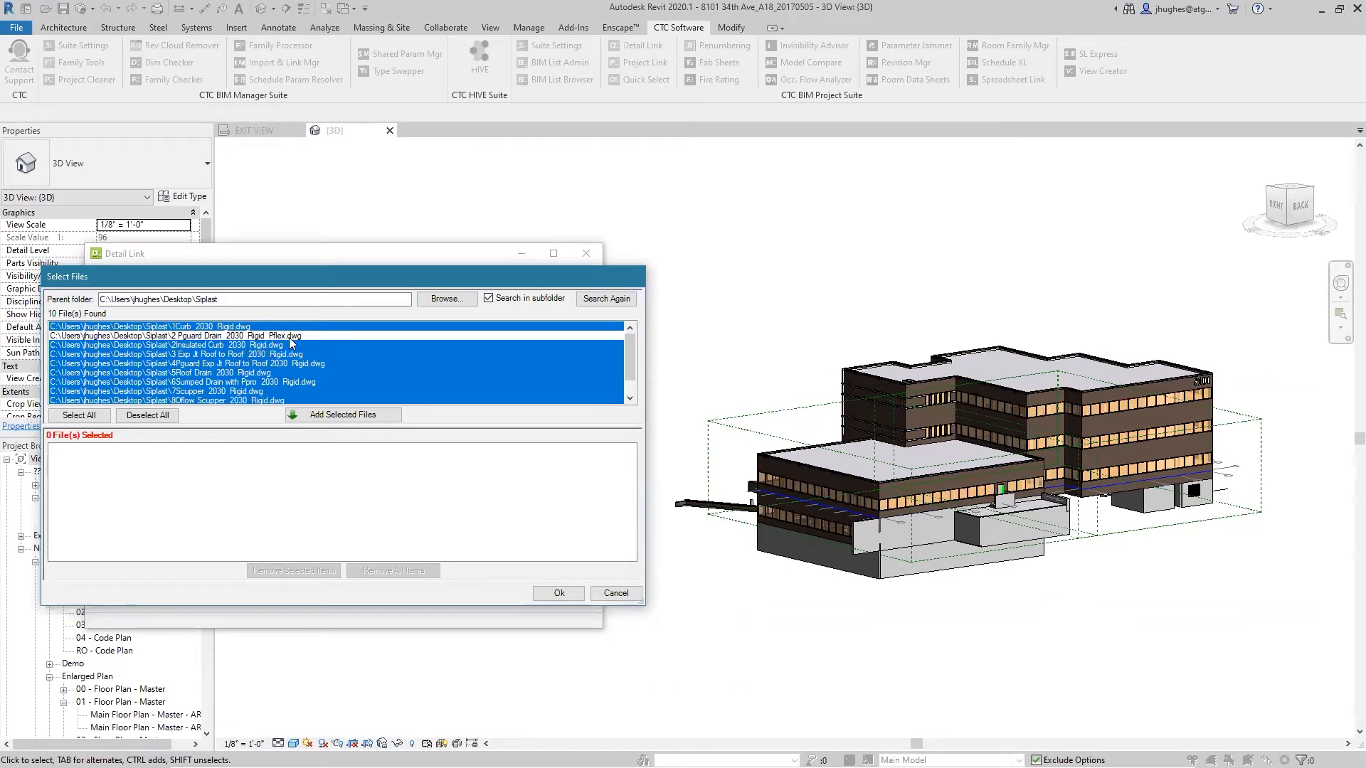
click(327, 414)
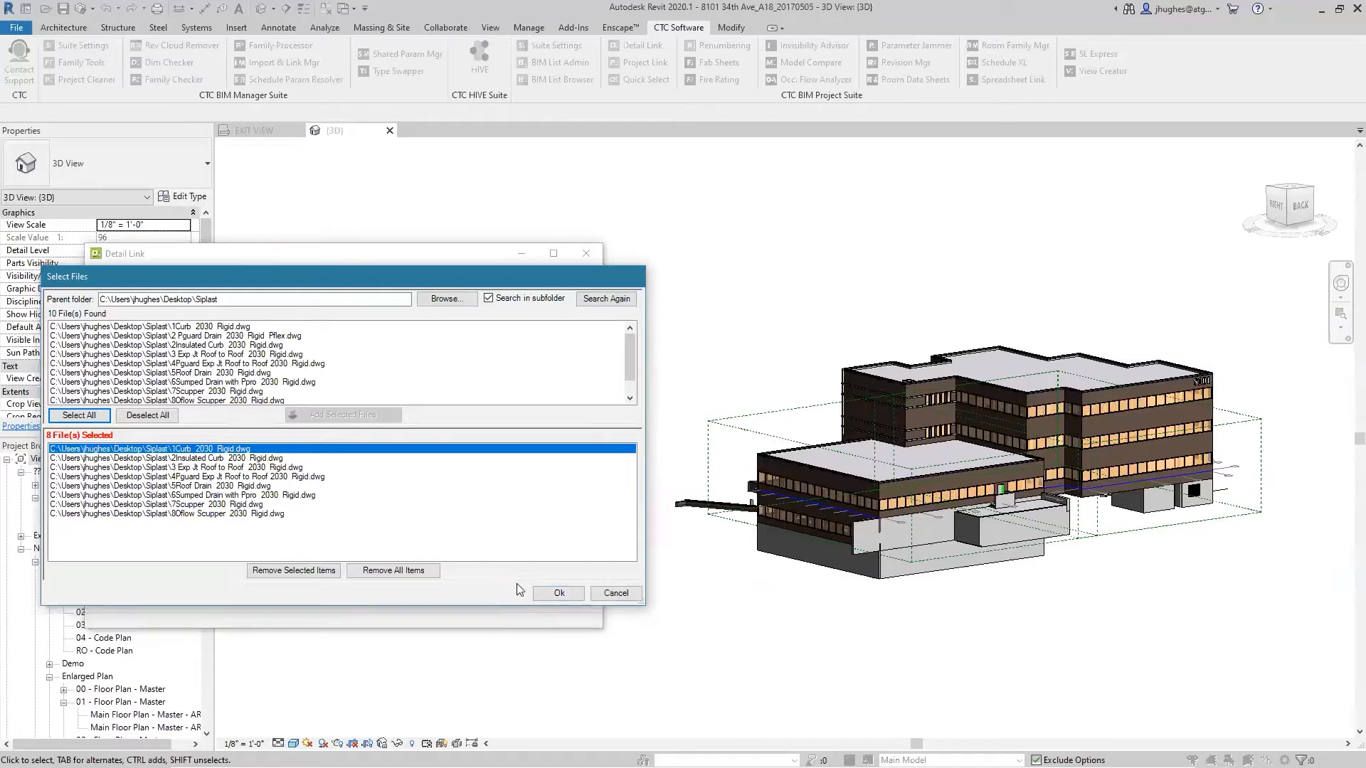
click(551, 600)
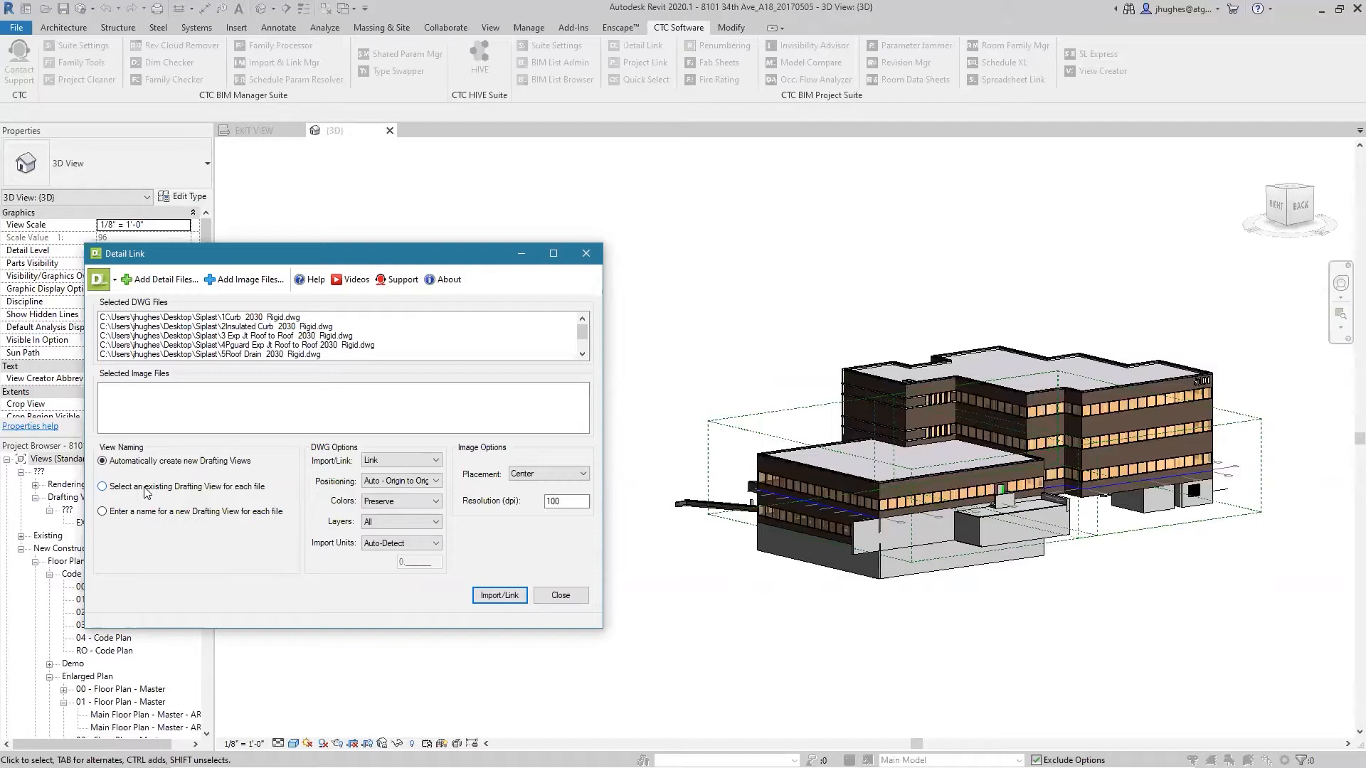
- Set the view naming to enter a name for a new Drafting View for each file
click(123, 490)
click(102, 512)
- Try the Import option for the DWG files and return the setting to Link
click(411, 461)
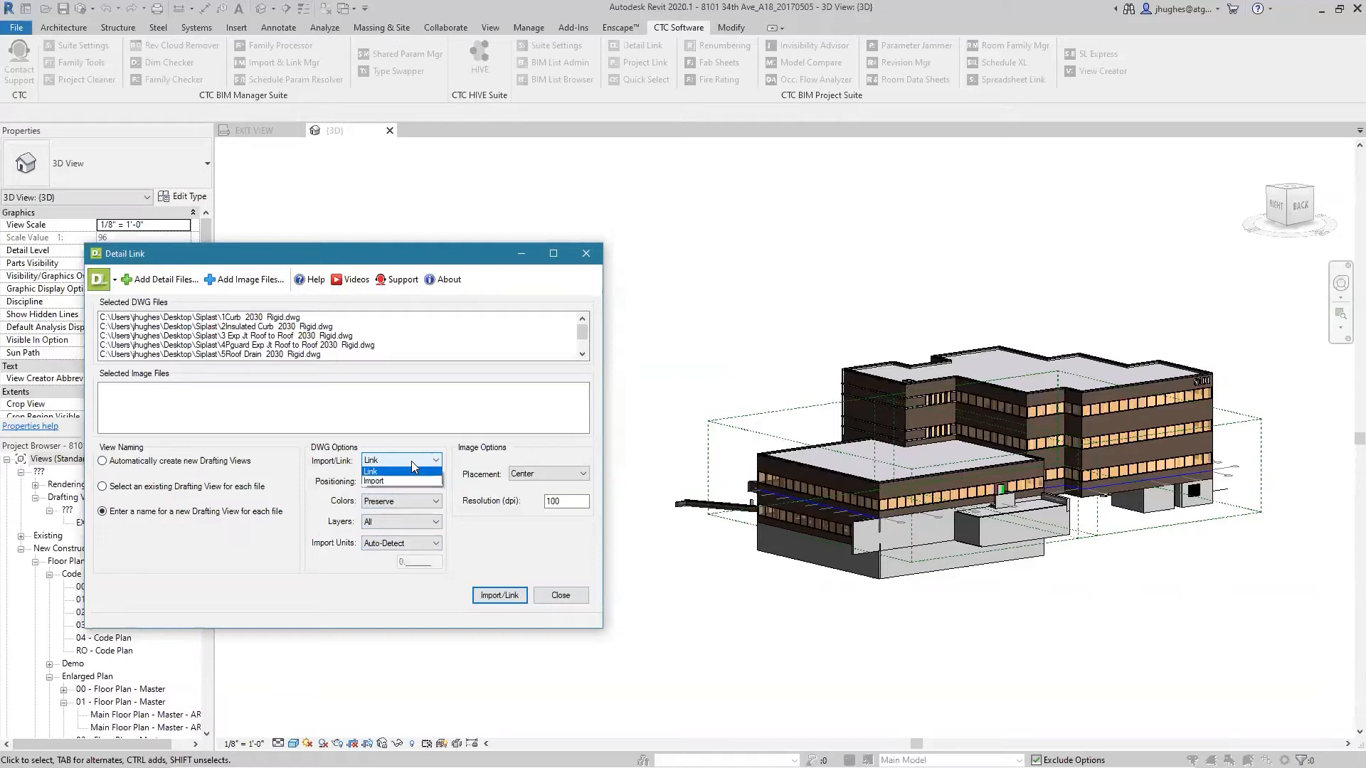
click(378, 482)
click(377, 462)
click(371, 472)
click(367, 461)
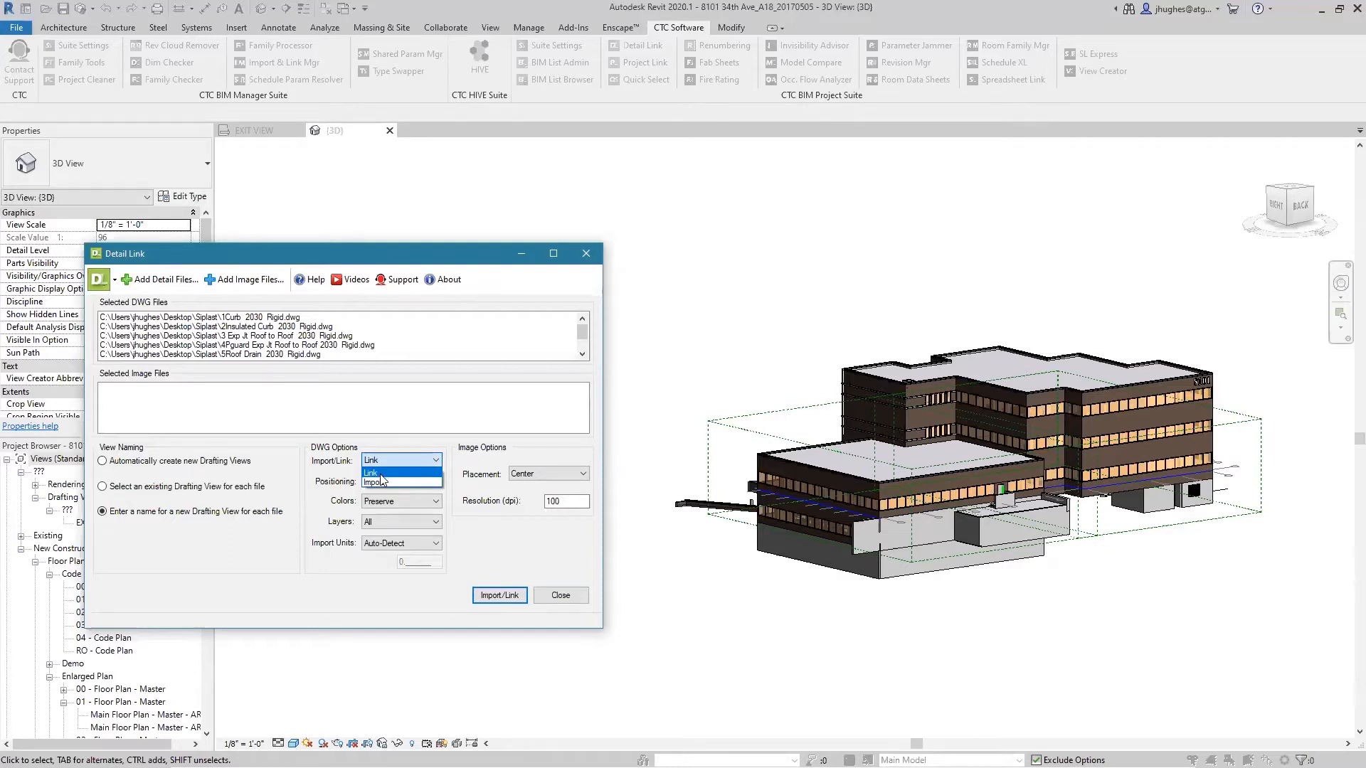
click(347, 466)
click(369, 463)
click(371, 483)
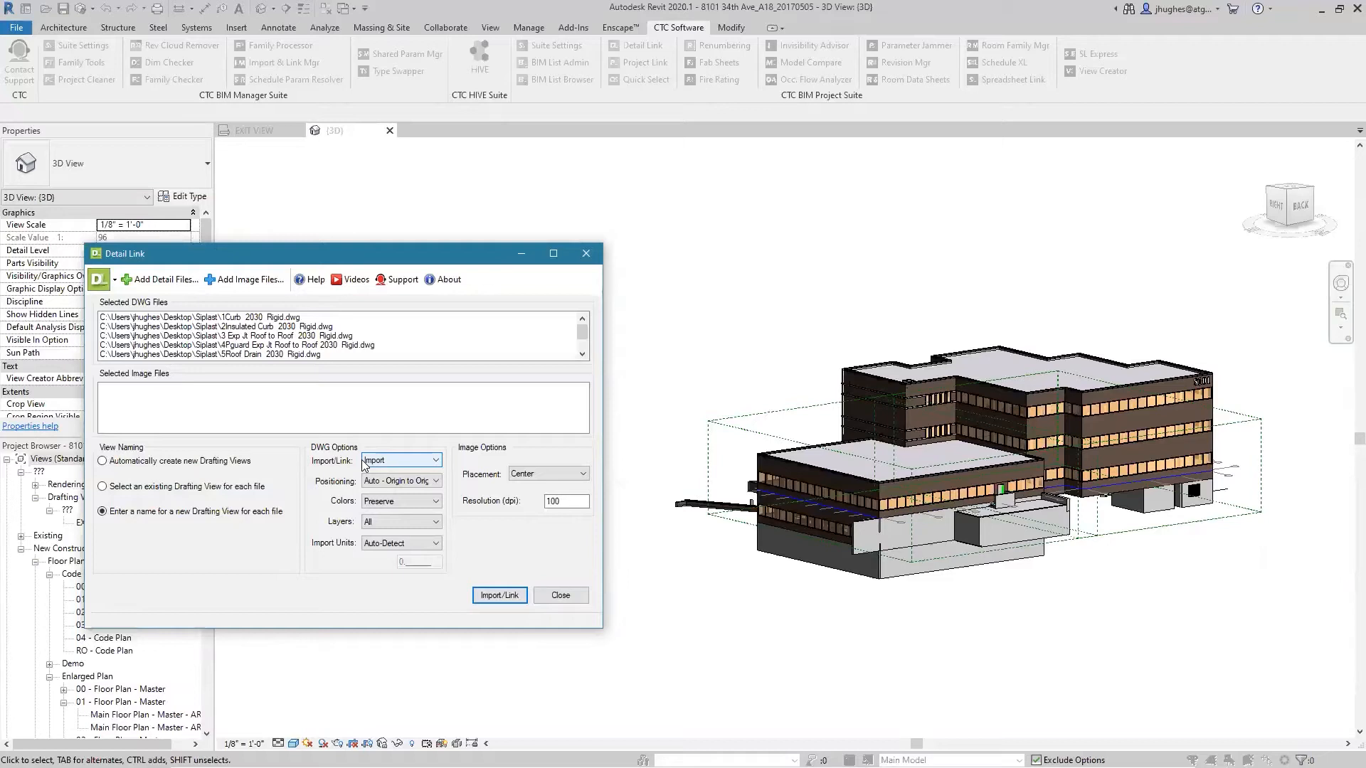
click(362, 459)
click(391, 481)
- Set the DWG positioning to Auto - Center to Center and the colors to Black and White
click(368, 483)
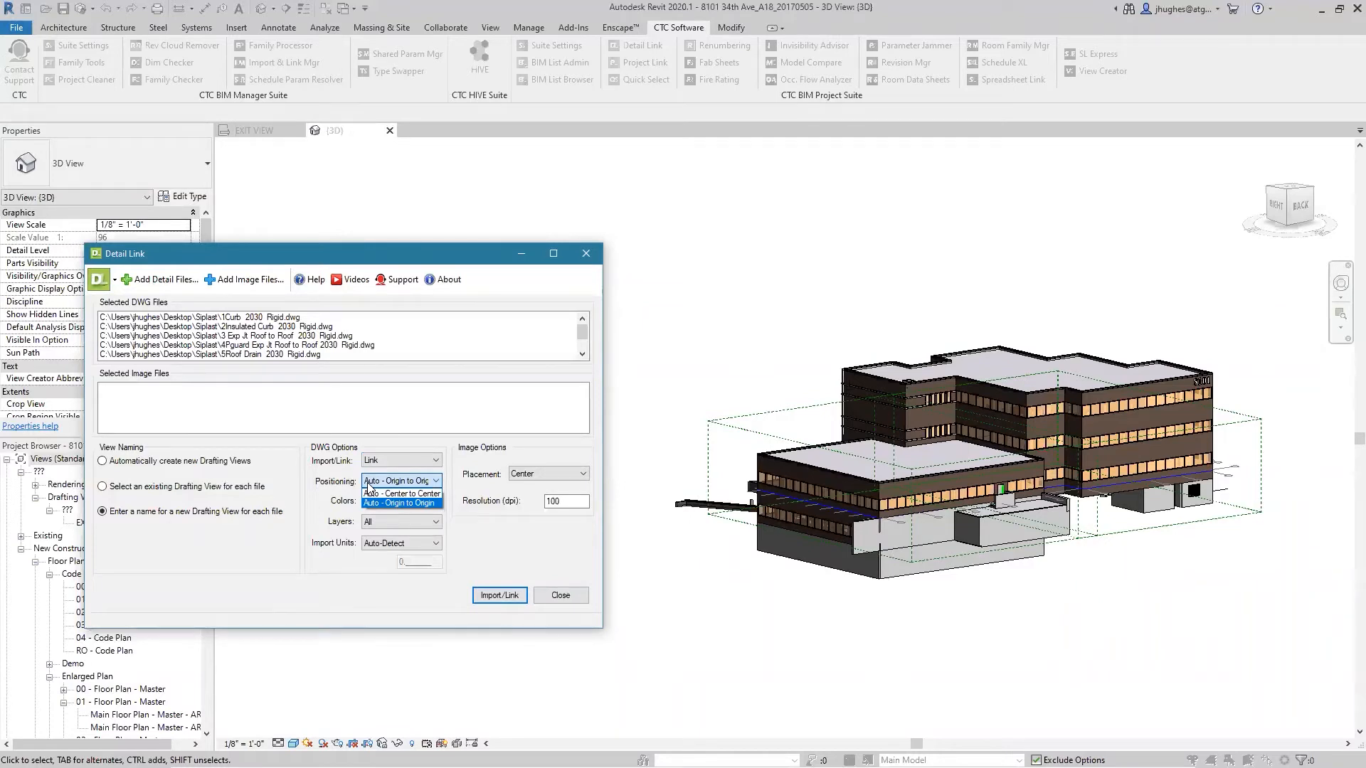
click(402, 494)
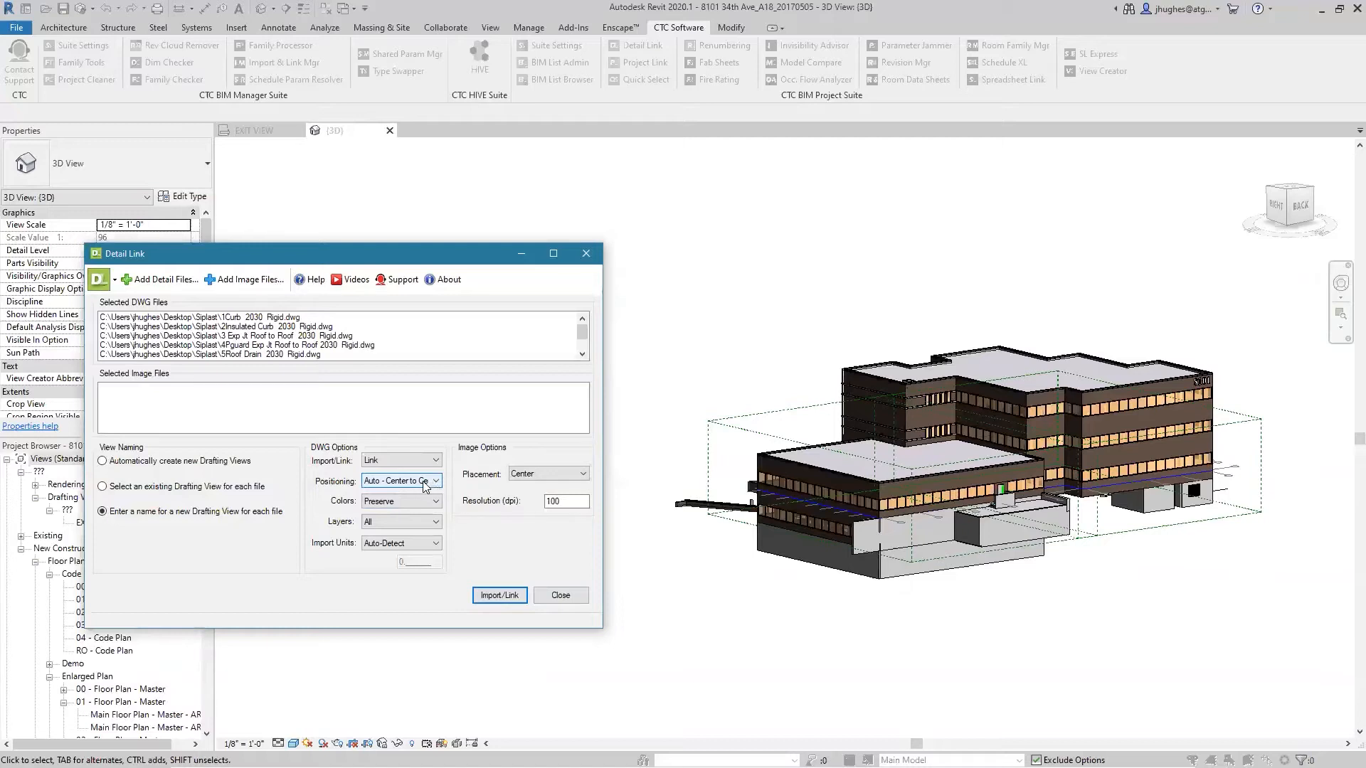
click(385, 501)
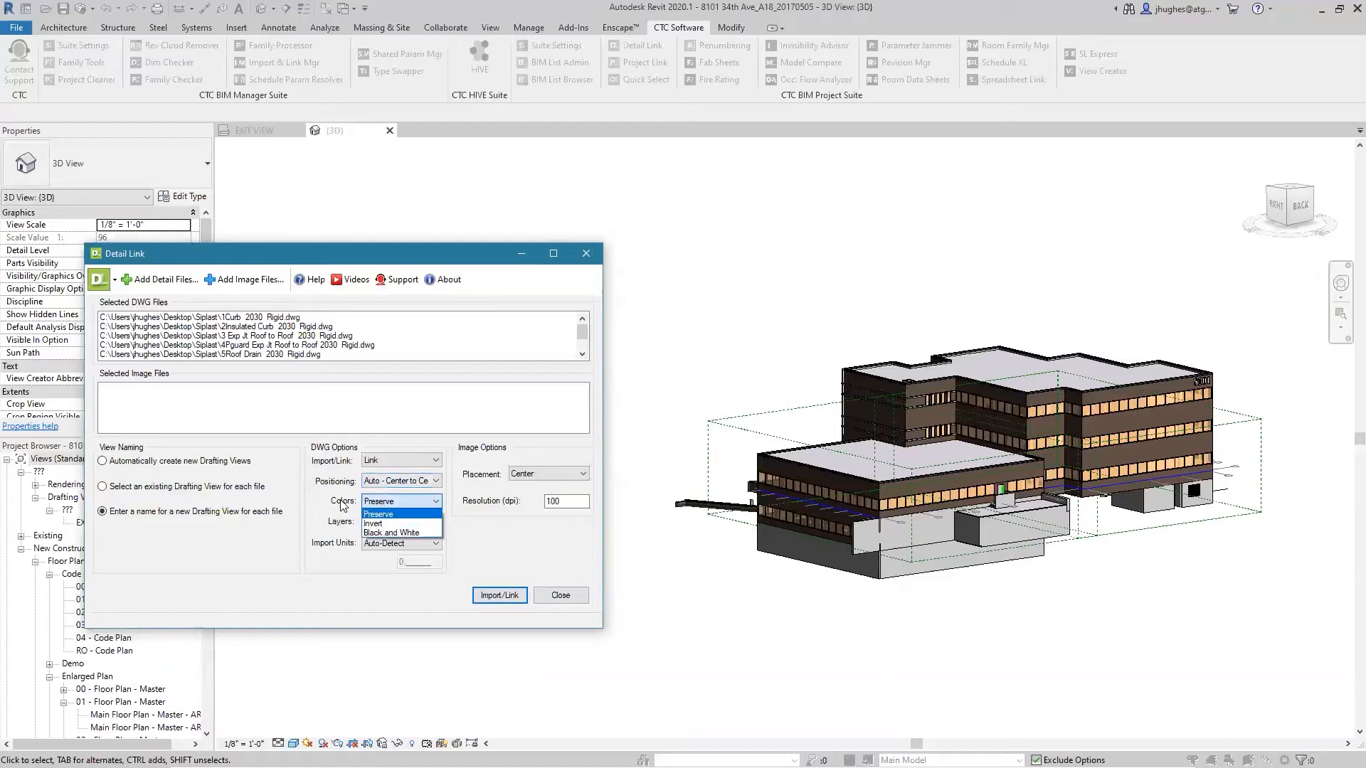
click(387, 532)
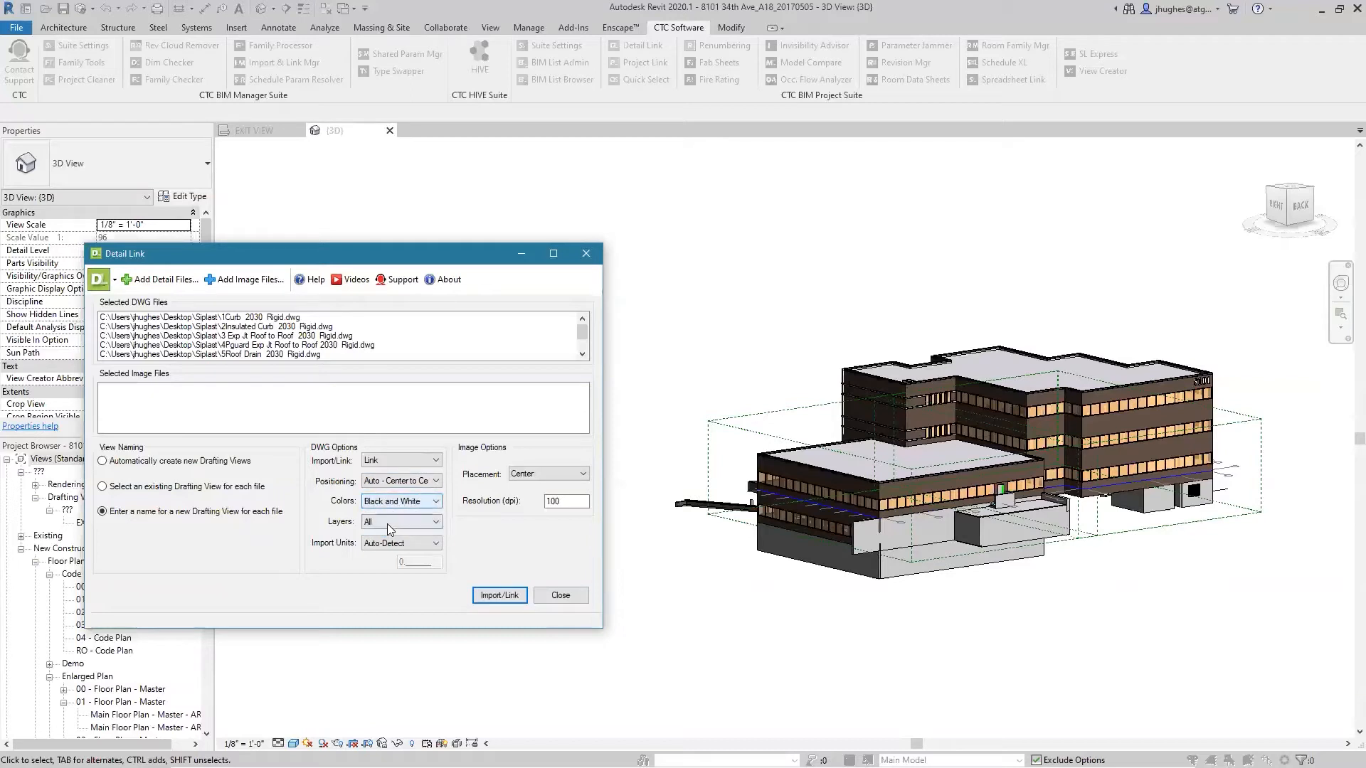
- Set the DWG layers to Visible and keep the import units on Auto-Detect
click(387, 524)
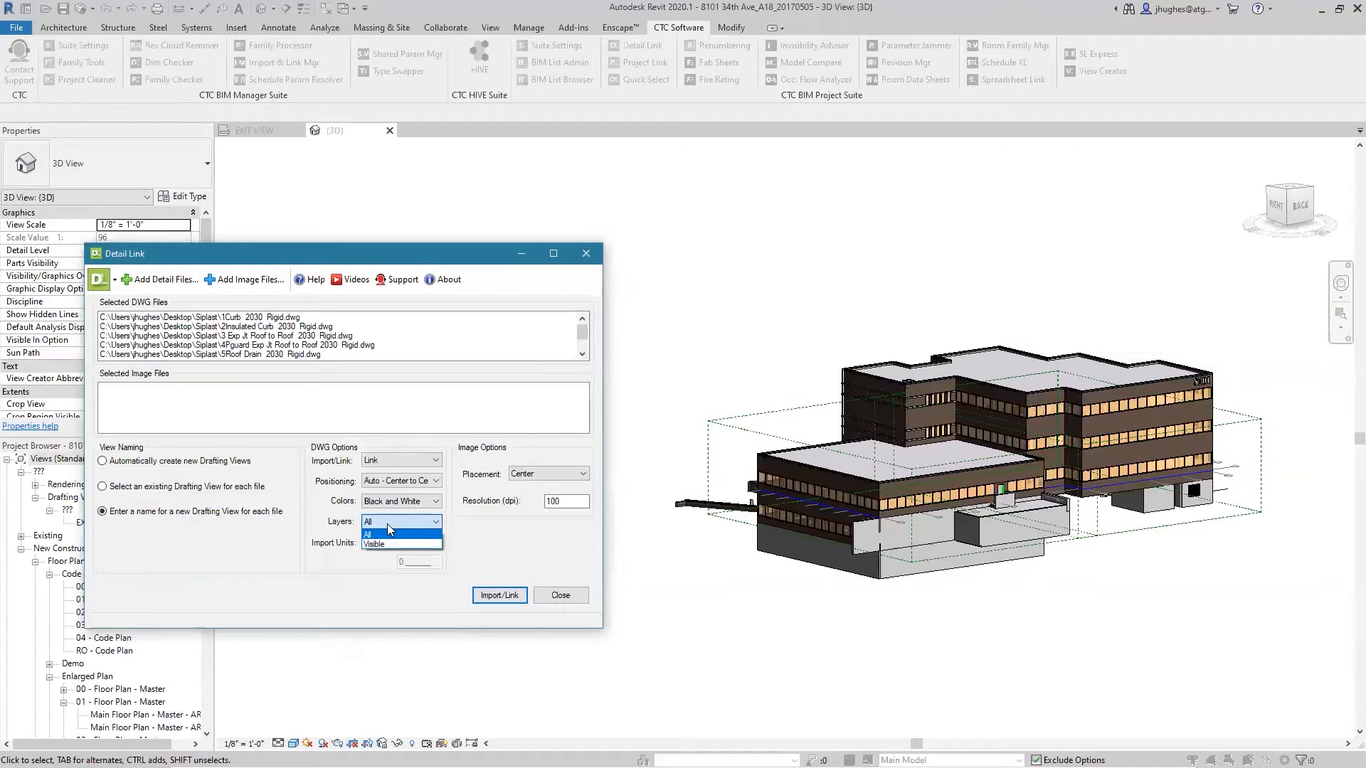
click(449, 525)
click(425, 521)
click(371, 543)
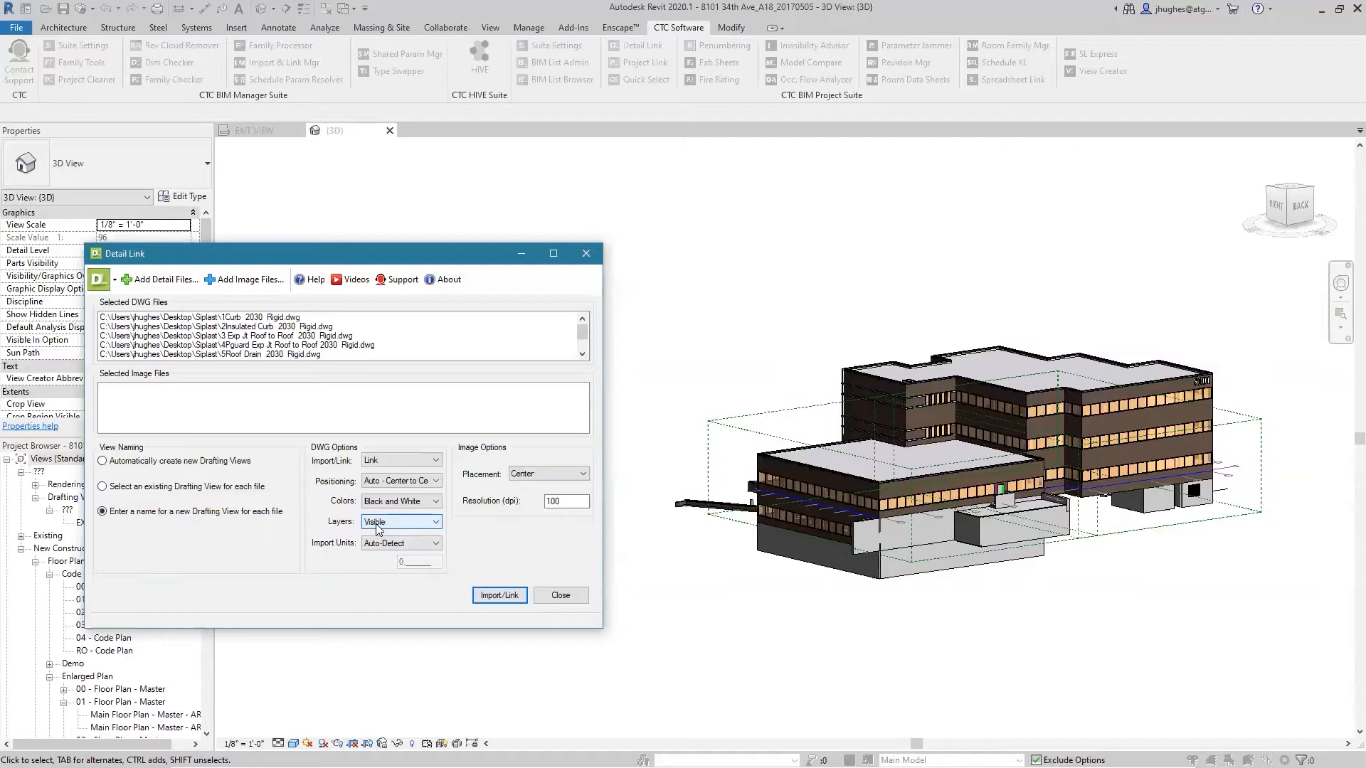
click(376, 524)
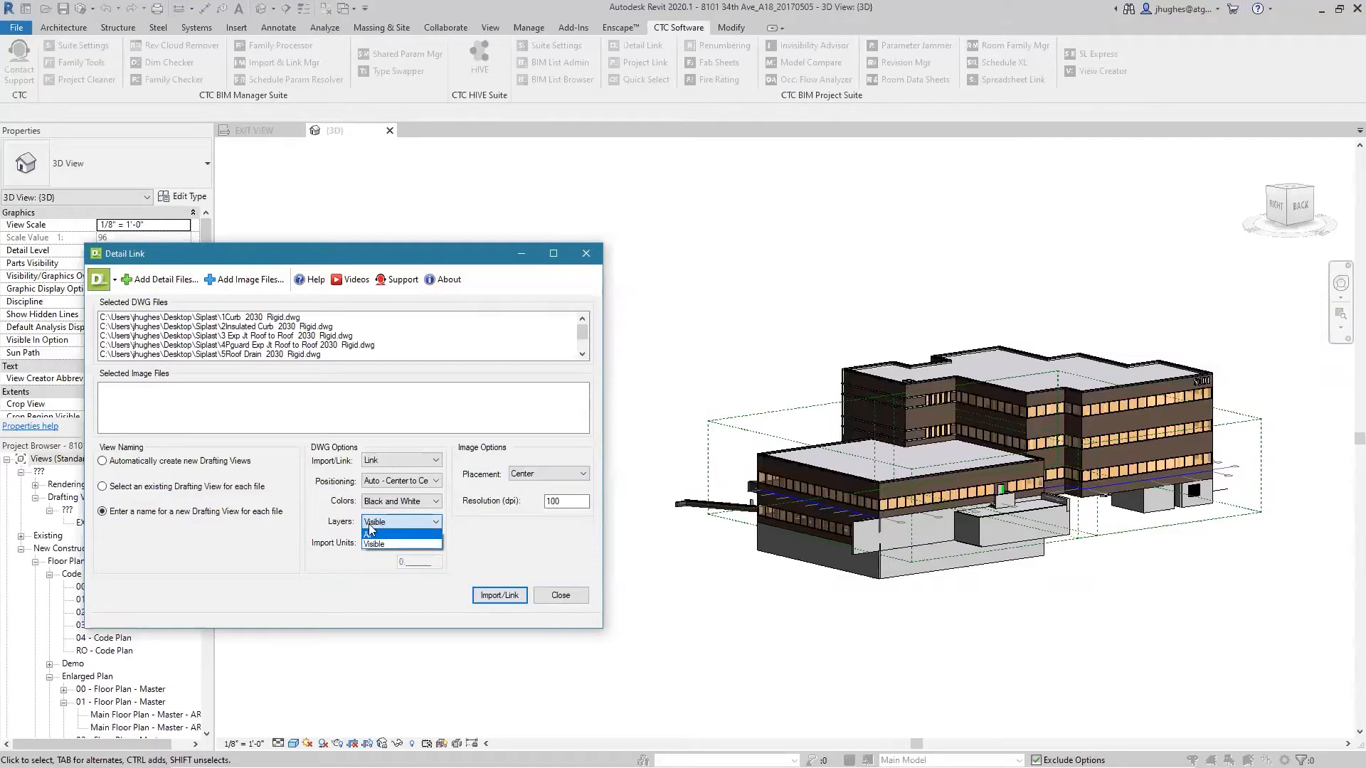
click(367, 525)
click(366, 544)
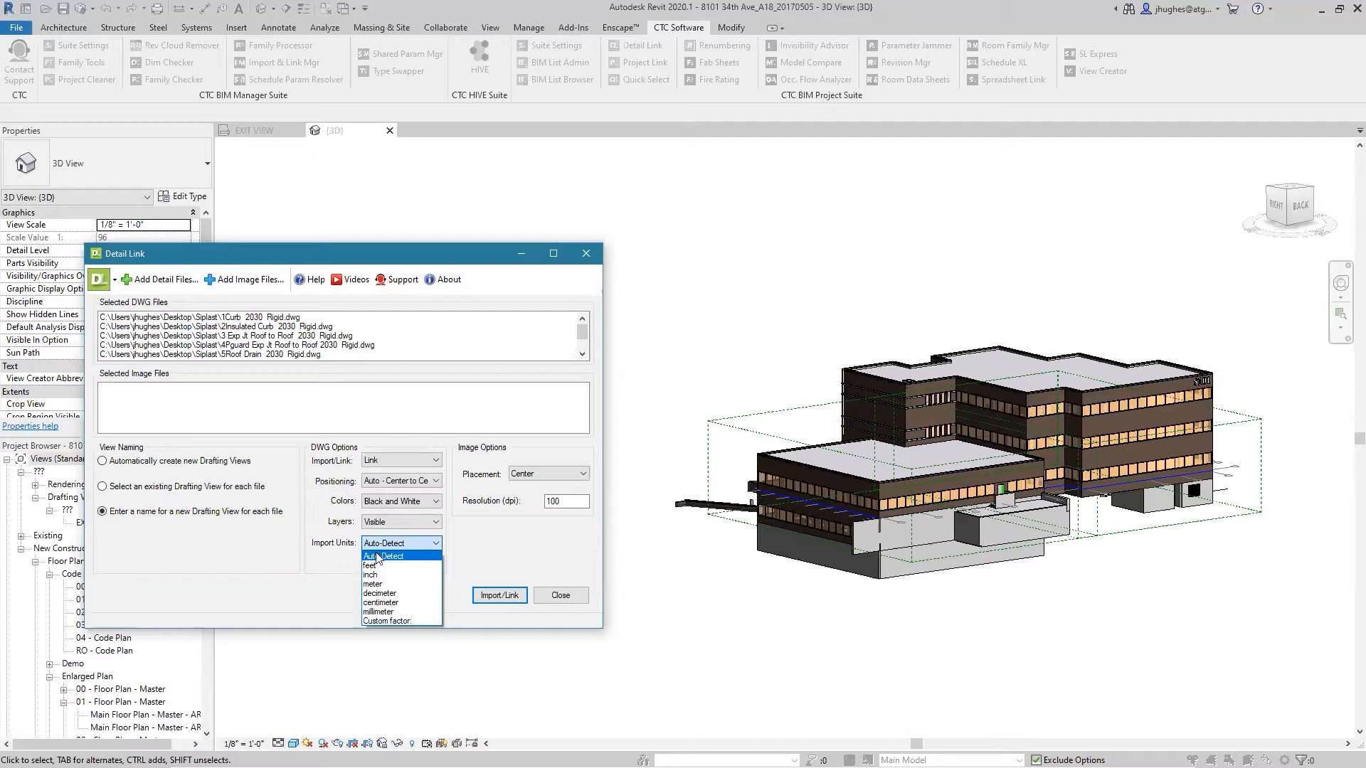
click(381, 554)
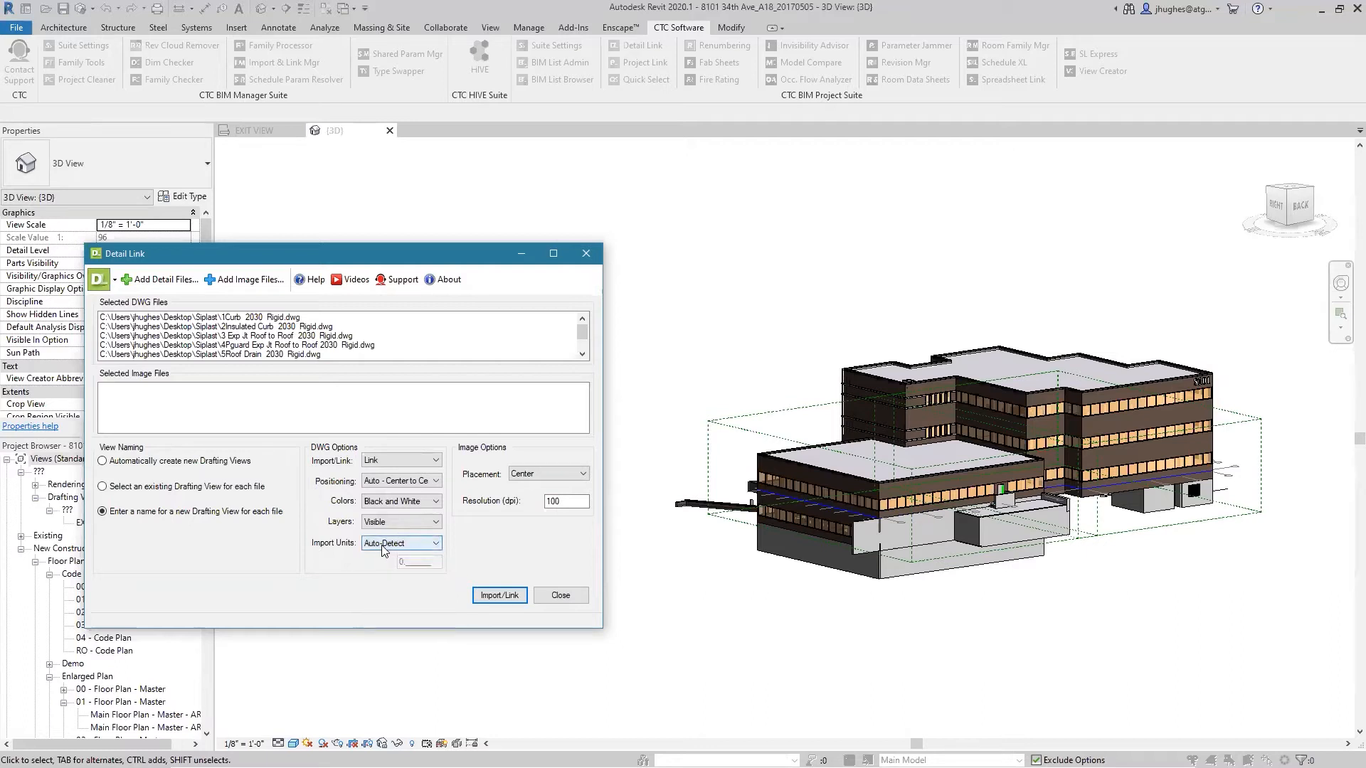
click(384, 545)
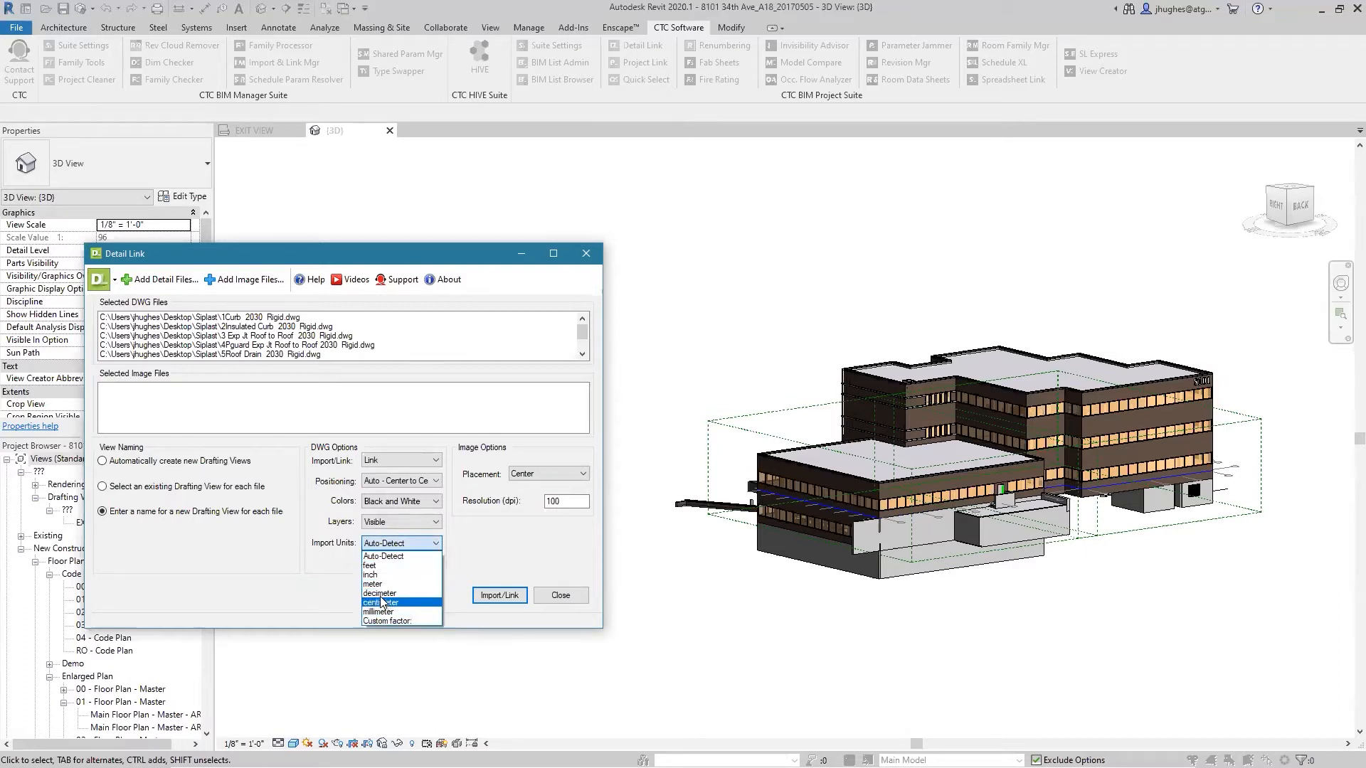
click(456, 547)
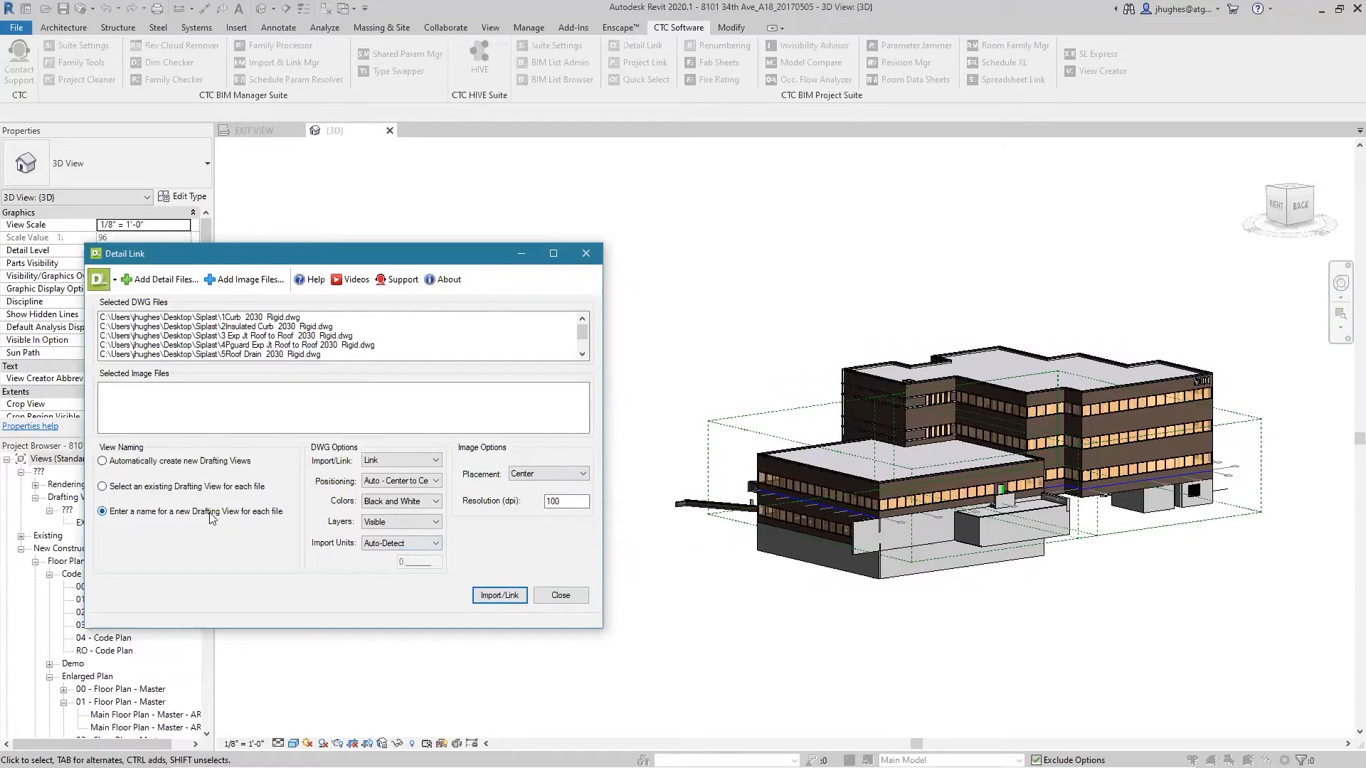
- Start linking the DWG files and try the existing-view option for the first file, returning it to a new view name
click(494, 596)
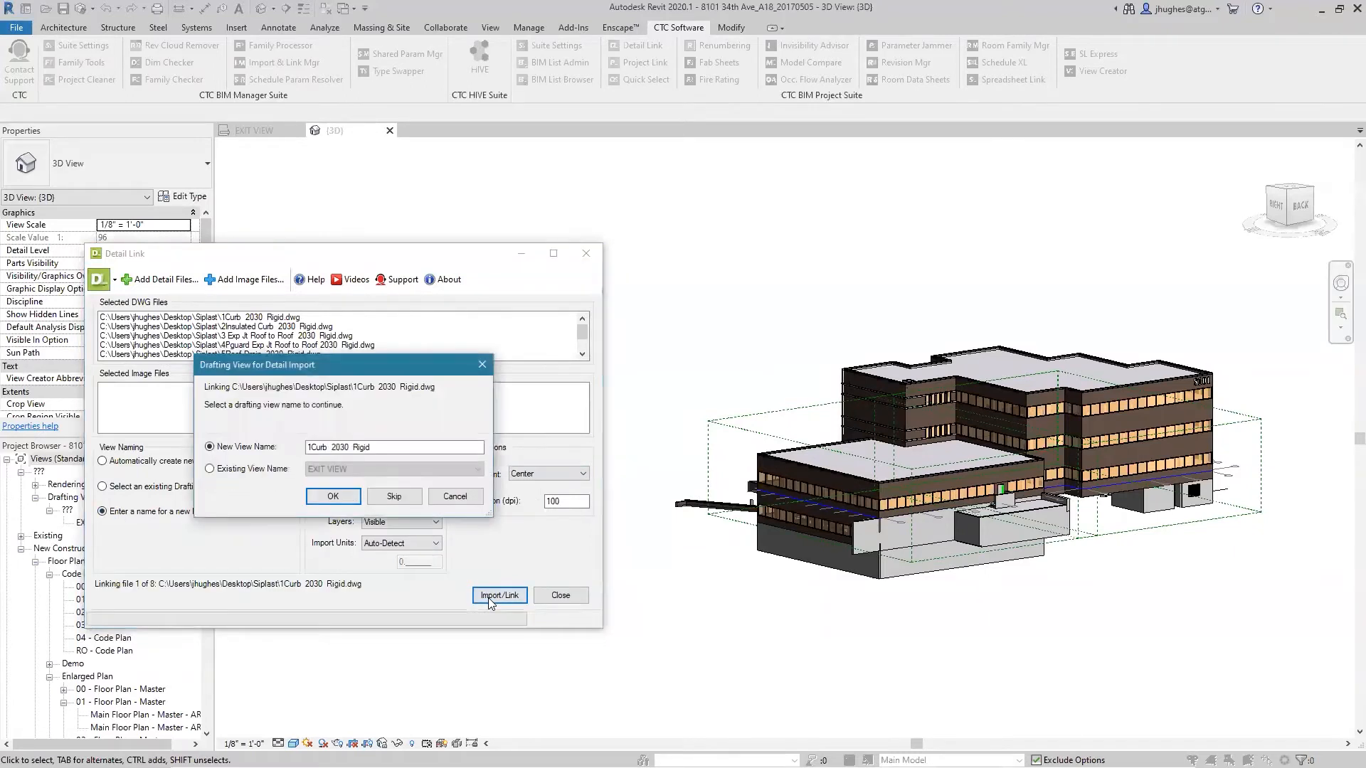
click(228, 475)
click(329, 470)
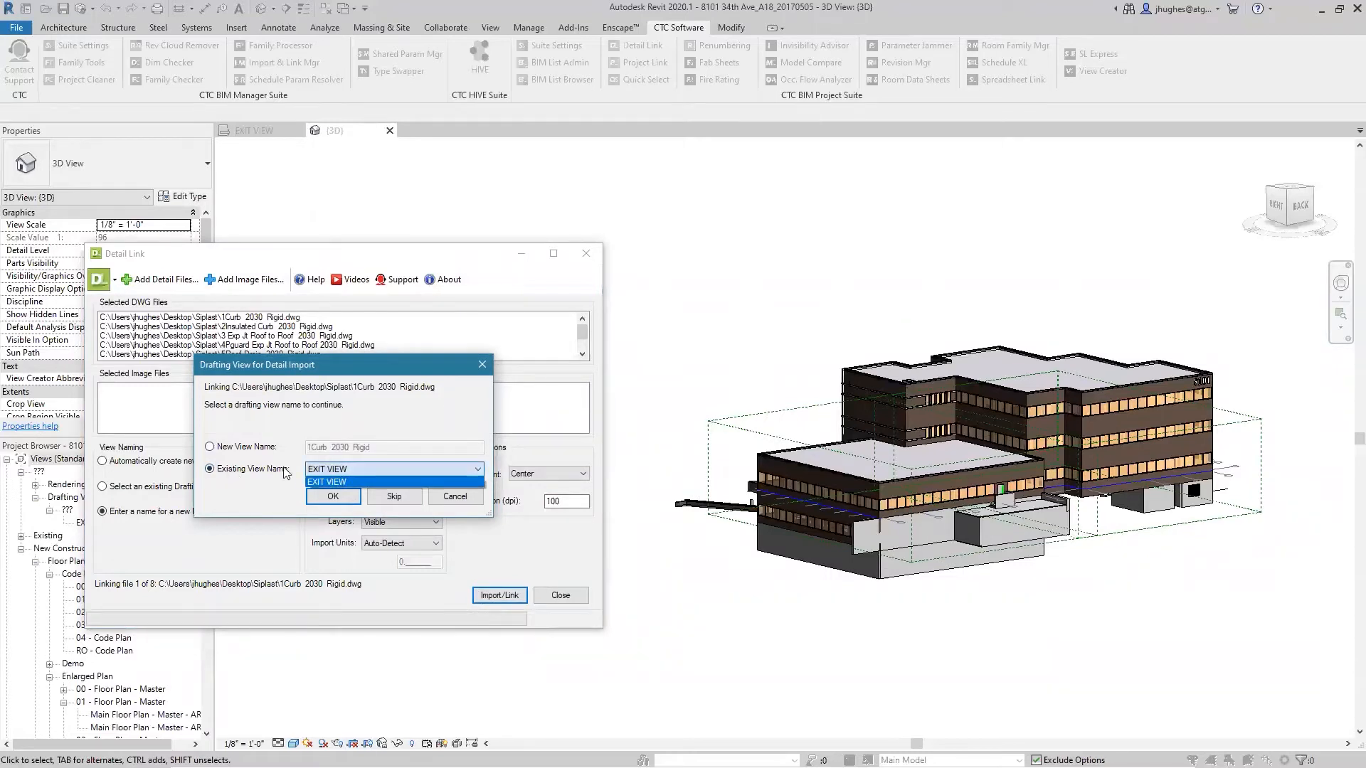
click(243, 455)
click(235, 452)
- Name the first file's new drafting view "Curb Rigid" and link the file
click(379, 448)
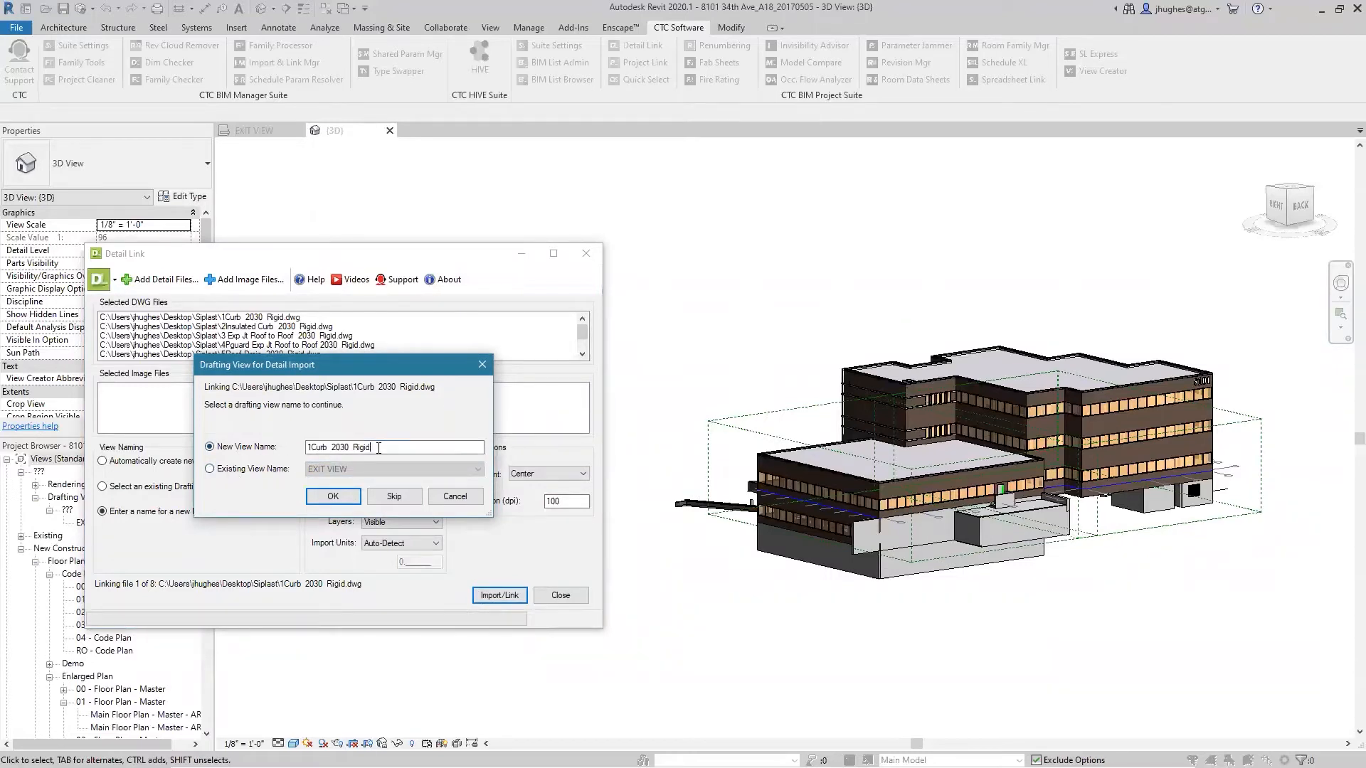
drag(317, 447, 312, 448)
click(329, 498)
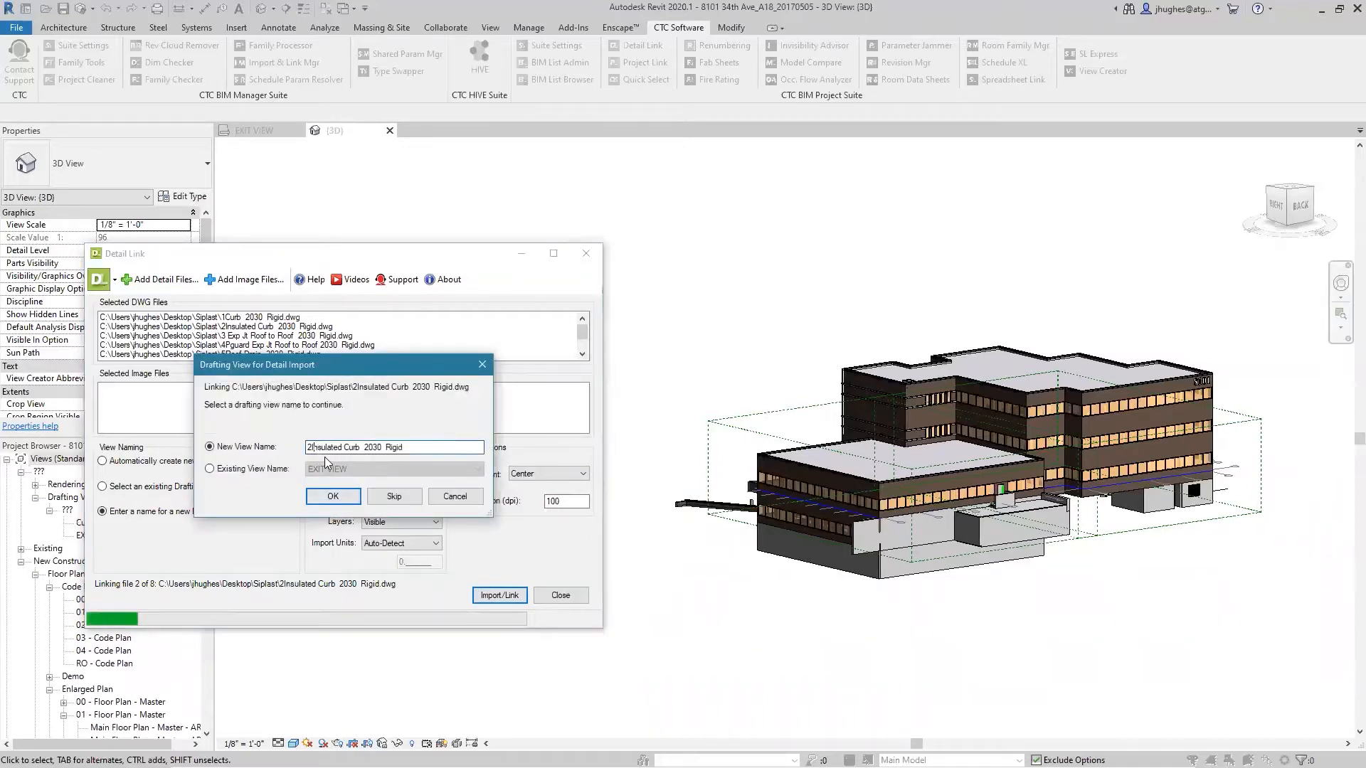
- Name the second file's new drafting view "Insulated Curb Rigid" and link the file
key(BackSpace)
key(Right)
key(Right)
key(Right)
key(Right)
key(Right)
key(Right)
key(Right)
key(Right)
key(Right)
key(Right)
key(Right)
key(Delete)
key(Delete)
key(Delete)
key(Delete)
key(Delete)
key(Delete)
key(Delete)
click(323, 491)
- Name the third file's new drafting view "Expansion Joint Roof Rigid" and link the file
click(309, 447)
key(Delete)
key(Delete)
key(Right)
key(Right)
key(Right)
text(ansion)
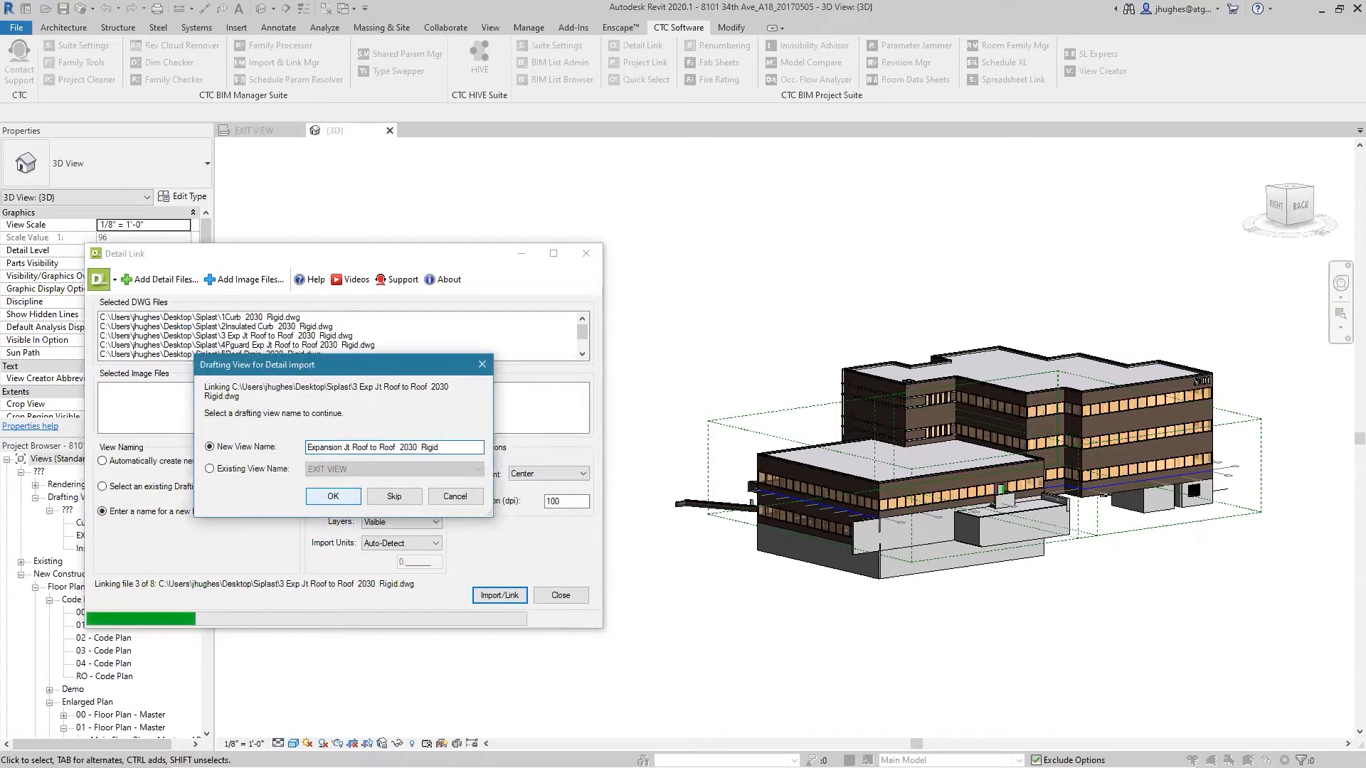
click(346, 447)
text(oin)
click(380, 447)
key(Delete)
key(Delete)
key(Delete)
key(Delete)
key(Delete)
key(Delete)
key(Delete)
key(Delete)
key(Delete)
key(Delete)
key(Delete)
key(Delete)
key(Delete)
key(Delete)
key(Delete)
click(336, 495)
- Name the fourth file's new drafting view "ERASE Pguard Exp Jt Roof to Roof 2030 Rigid" and link the file
click(312, 447)
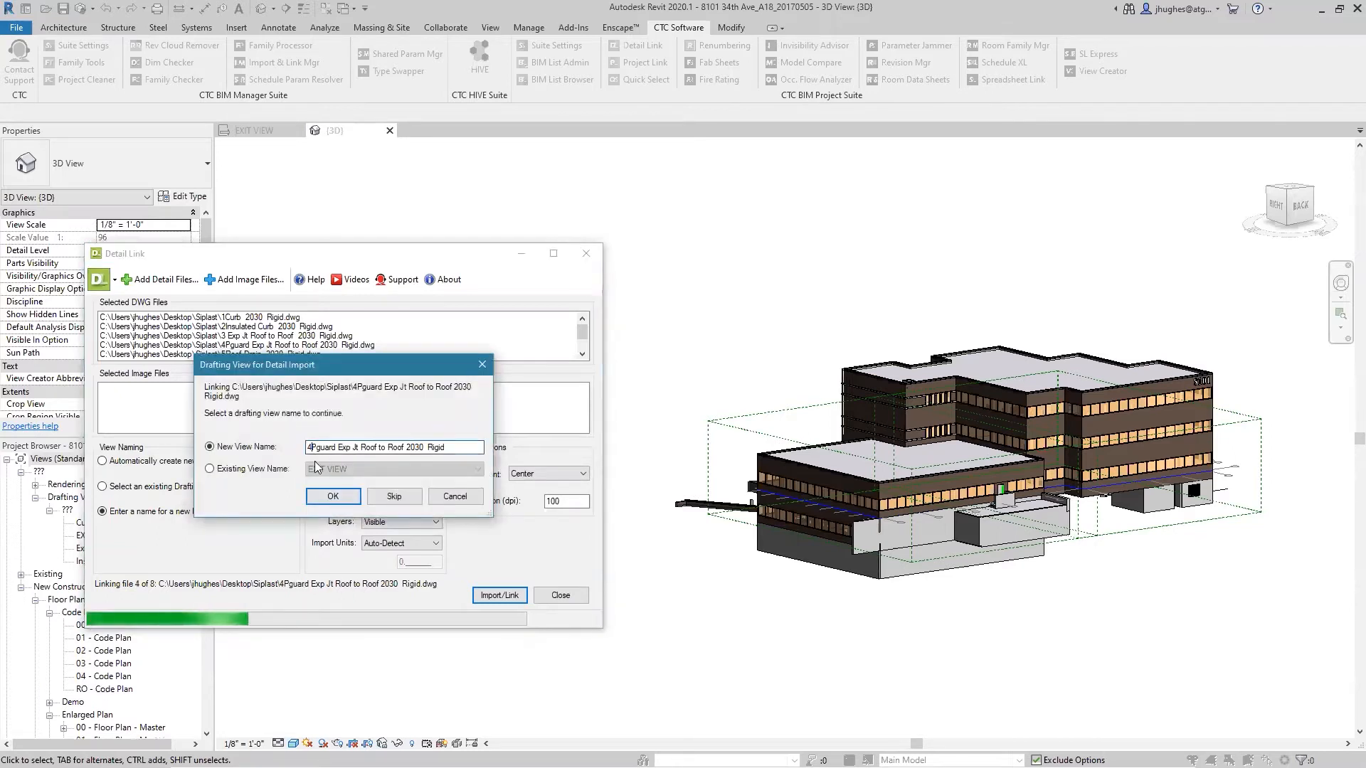
key(BackSpace)
key(ctrl+Right)
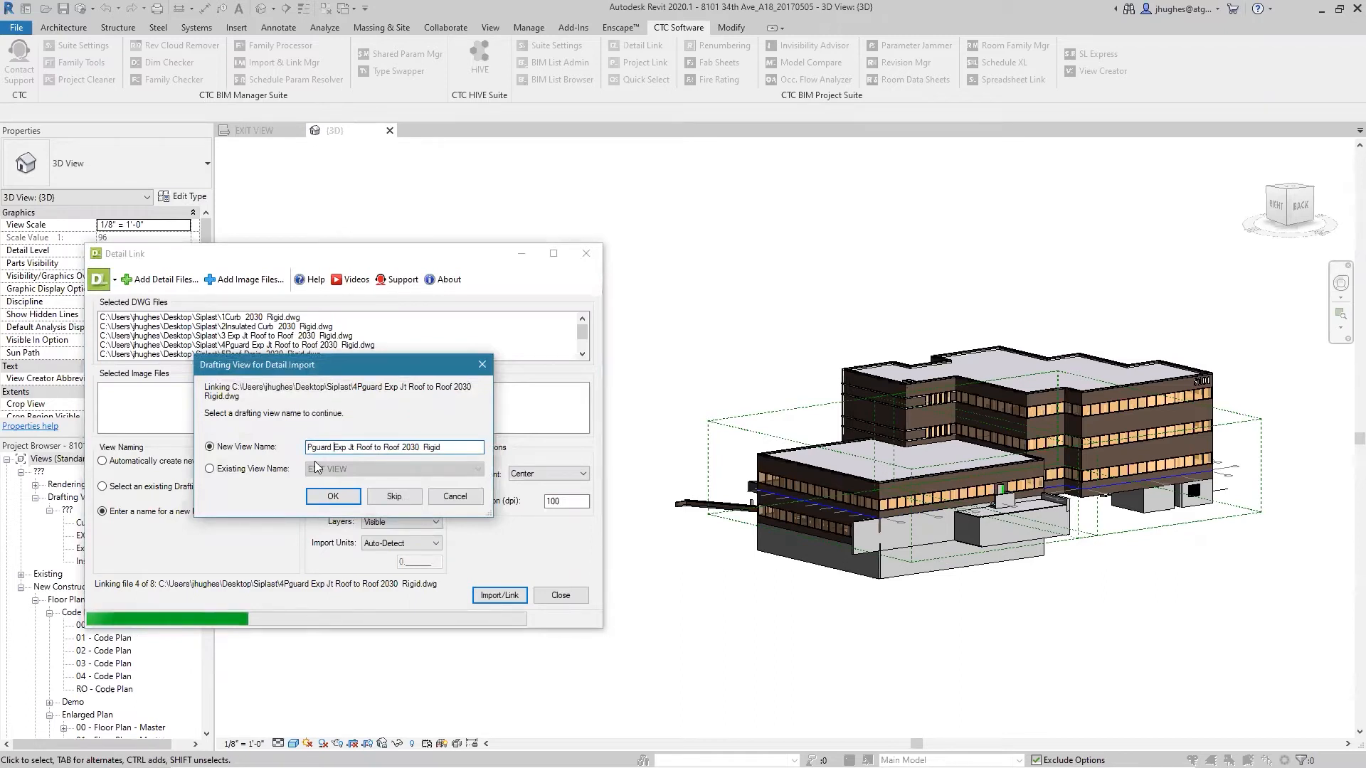
key(Home)
text(ERASE)
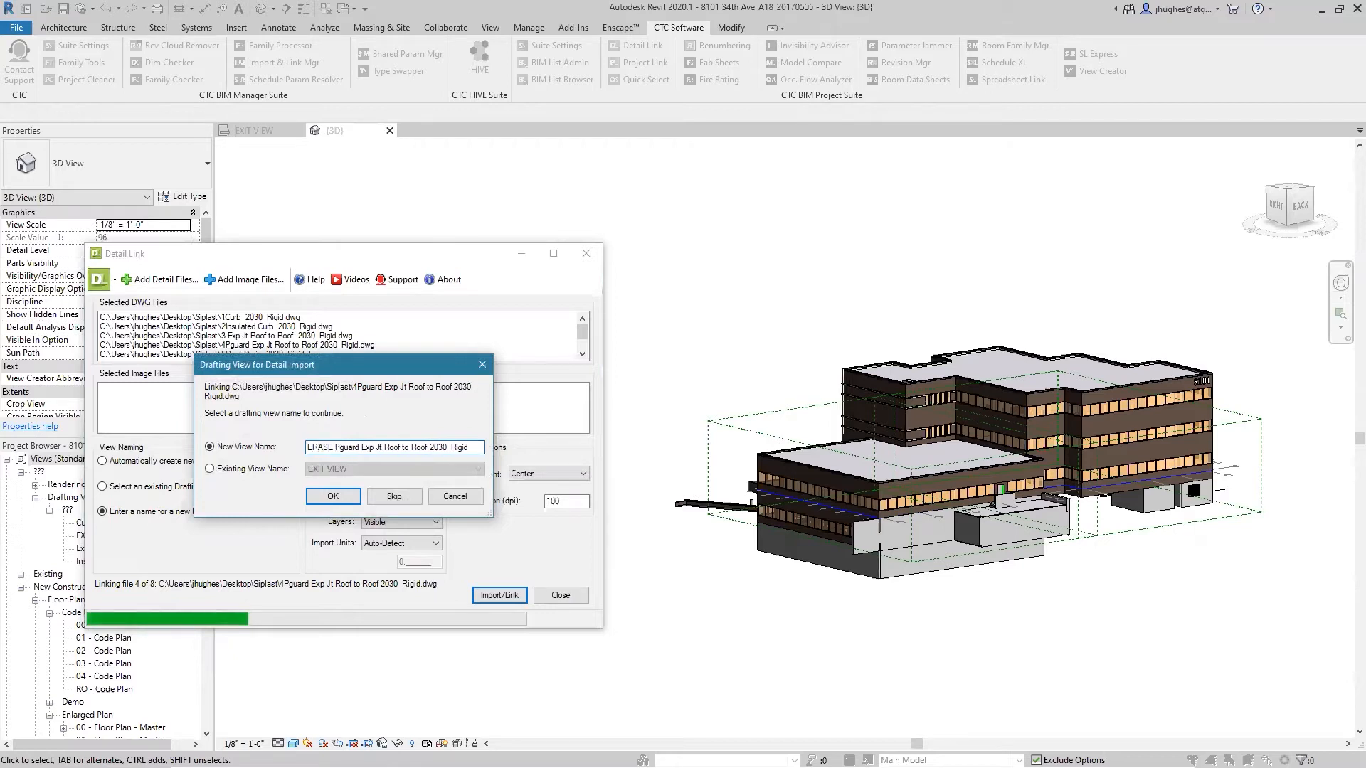
click(329, 500)
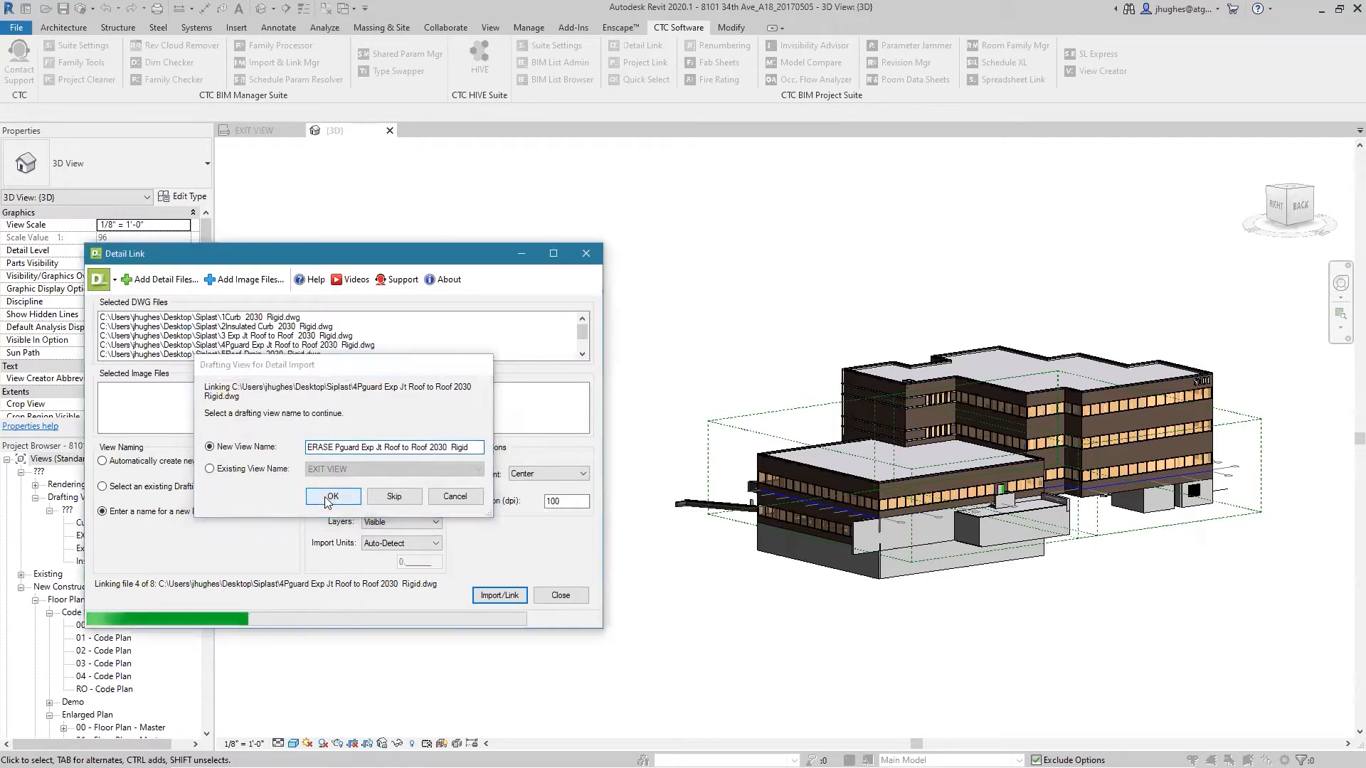
- Name the fifth file's new drafting view "Roof Drain Rigid" and link the file
click(311, 448)
key(BackSpace)
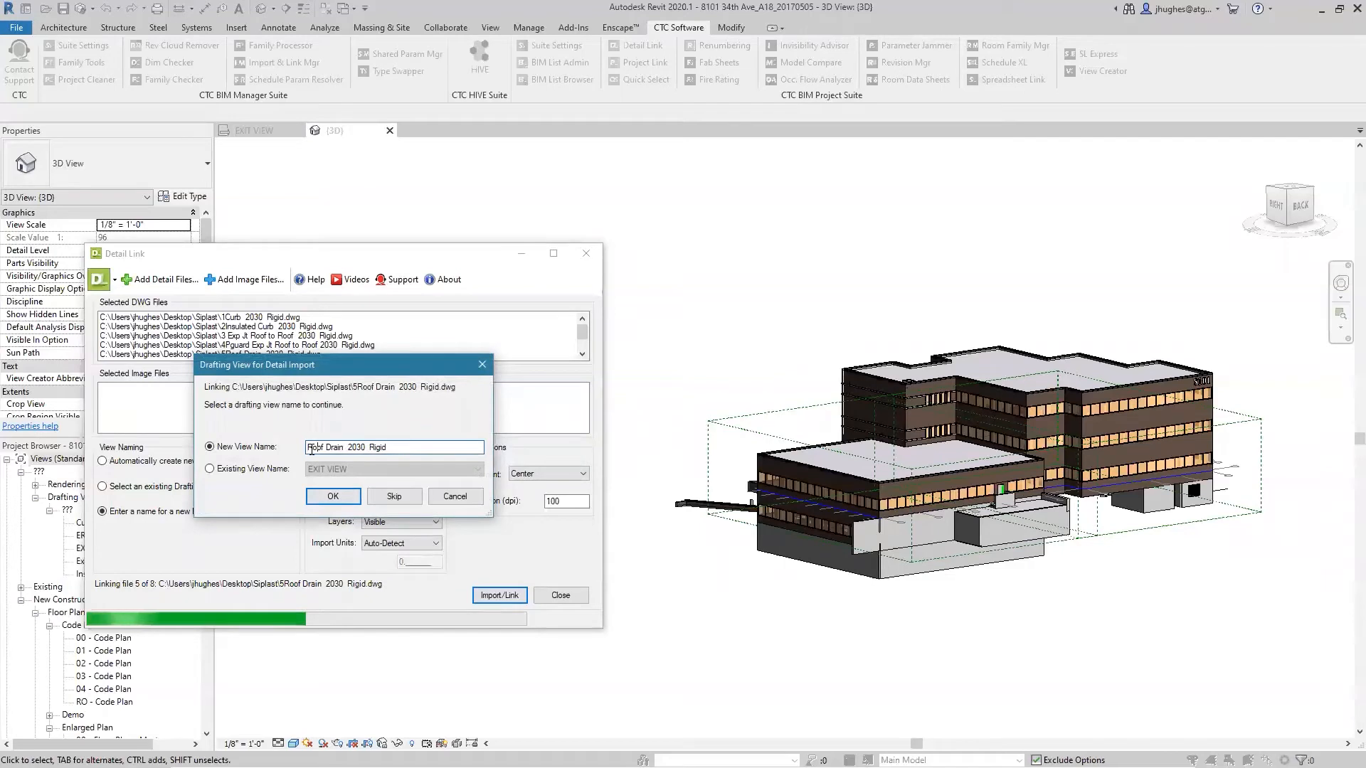
key(Delete)
key(Delete)
key(Delete)
key(Delete)
key(Delete)
click(333, 496)
- Name the sixth file's new drafting view "ERASE Sumped Drain with Ppro 2030 Rigid" and link the file
click(309, 447)
key(Delete)
text(ERASE Sumped)
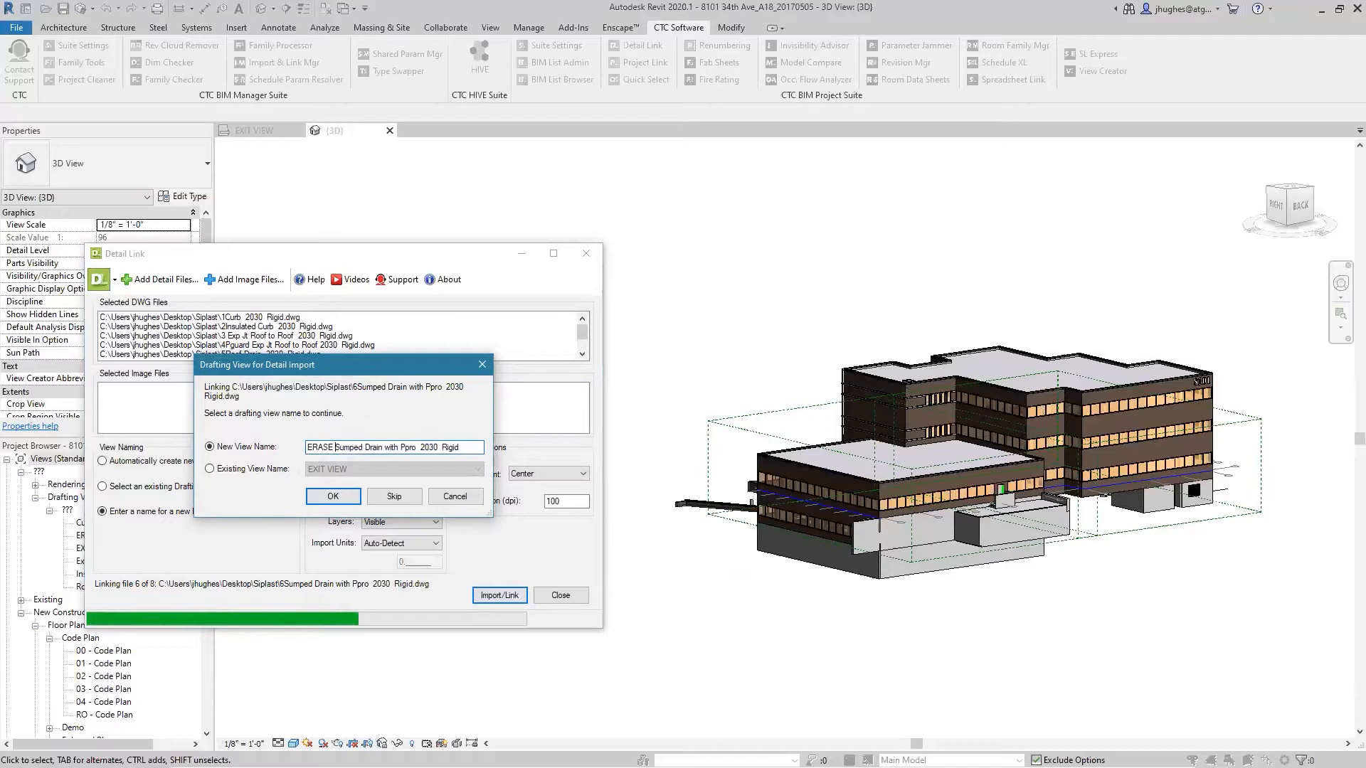
click(331, 496)
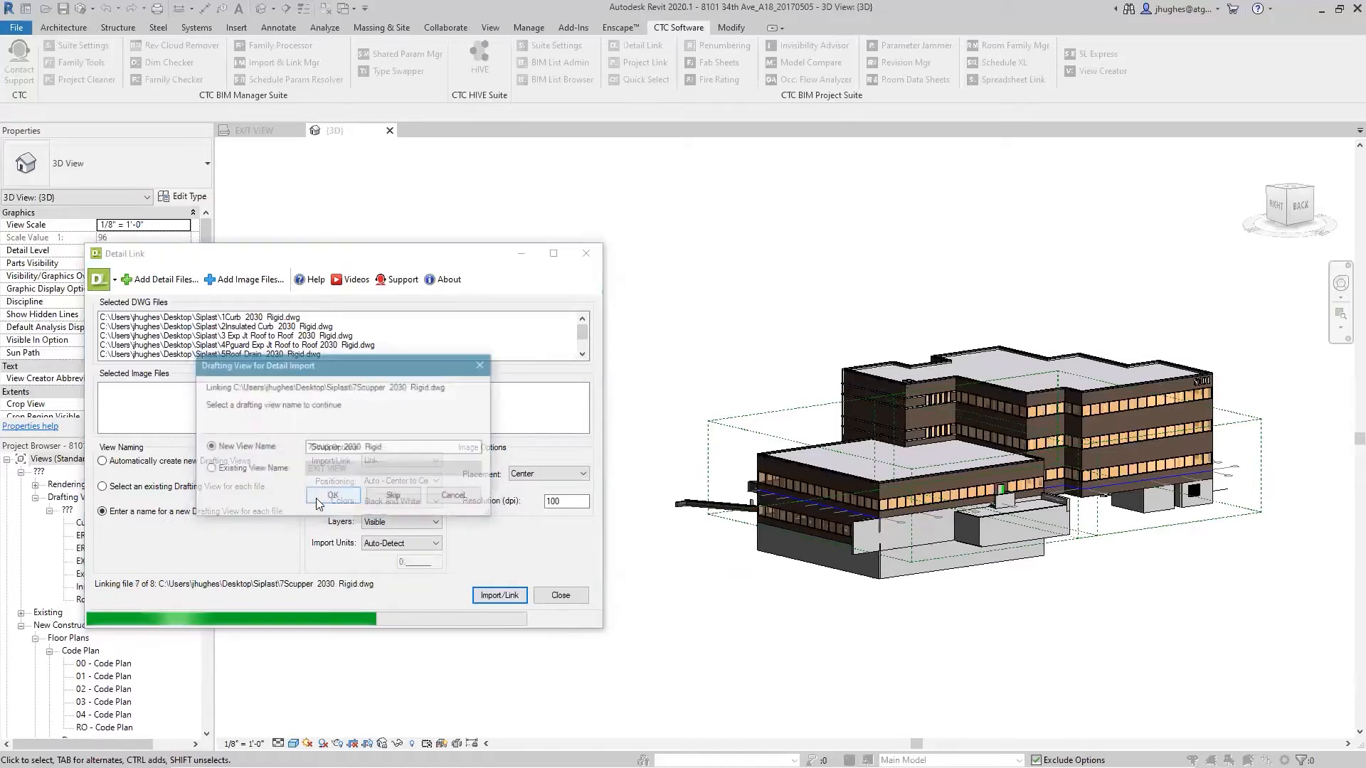
- Name the seventh file's new drafting view "Scupper Rigid" and link the file
click(316, 450)
key(BackSpace)
key(Right)
key(Right)
key(Right)
key(Right)
key(Right)
key(Right)
key(Delete)
key(Delete)
key(Delete)
key(Delete)
key(Delete)
key(Delete)
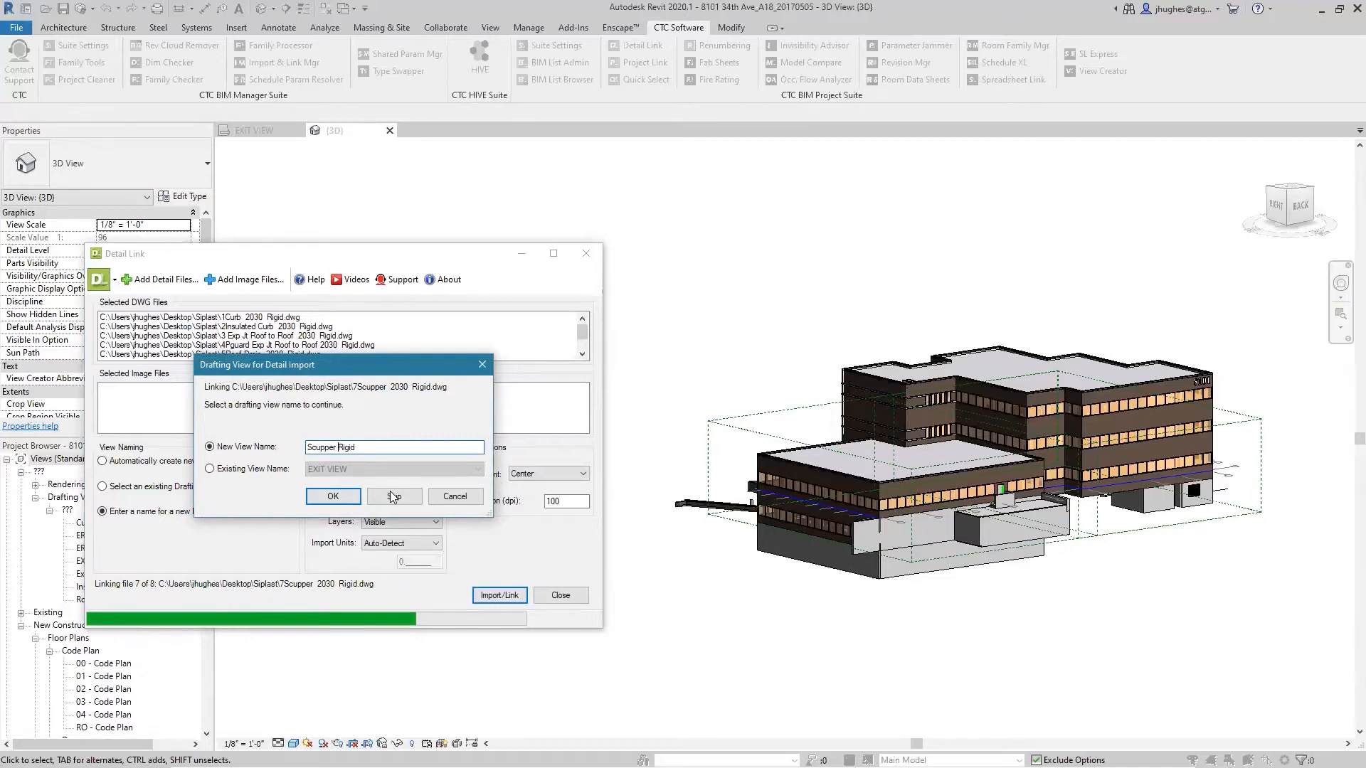
click(332, 496)
- Name the last file's new drafting view "Overflow Scupper Rigid" and link the file
click(313, 446)
key(BackSpace)
key(Right)
text(ver)
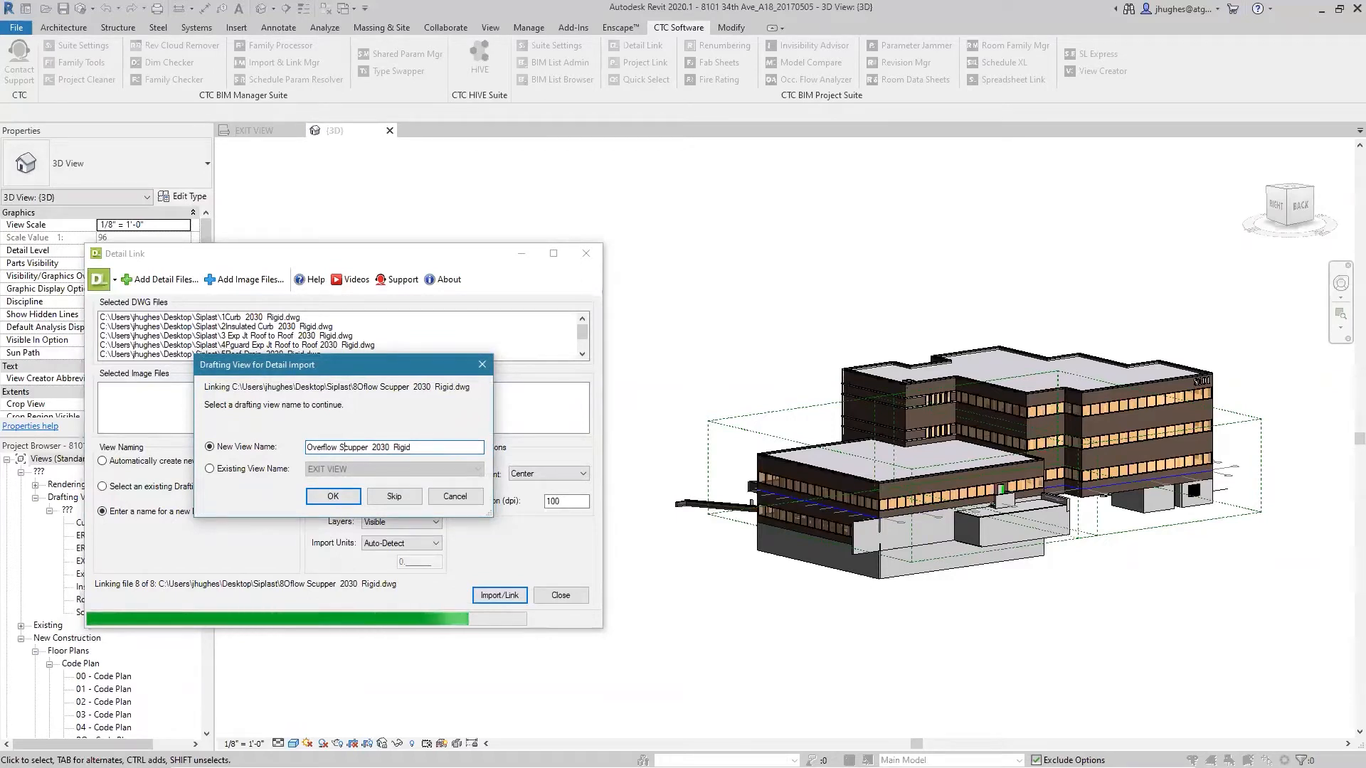
key(Delete)
key(Delete)
key(Delete)
key(Delete)
key(Delete)
key(Delete)
key(Delete)
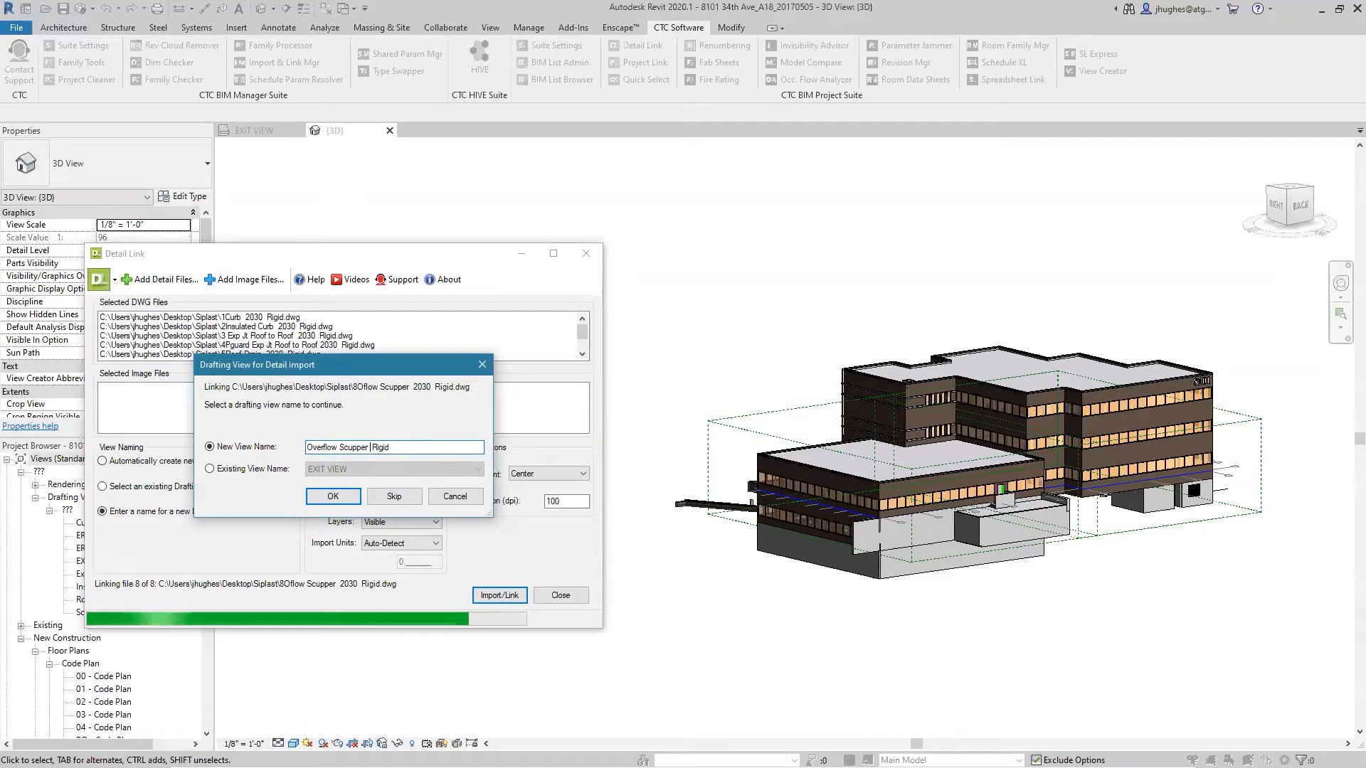
click(325, 494)
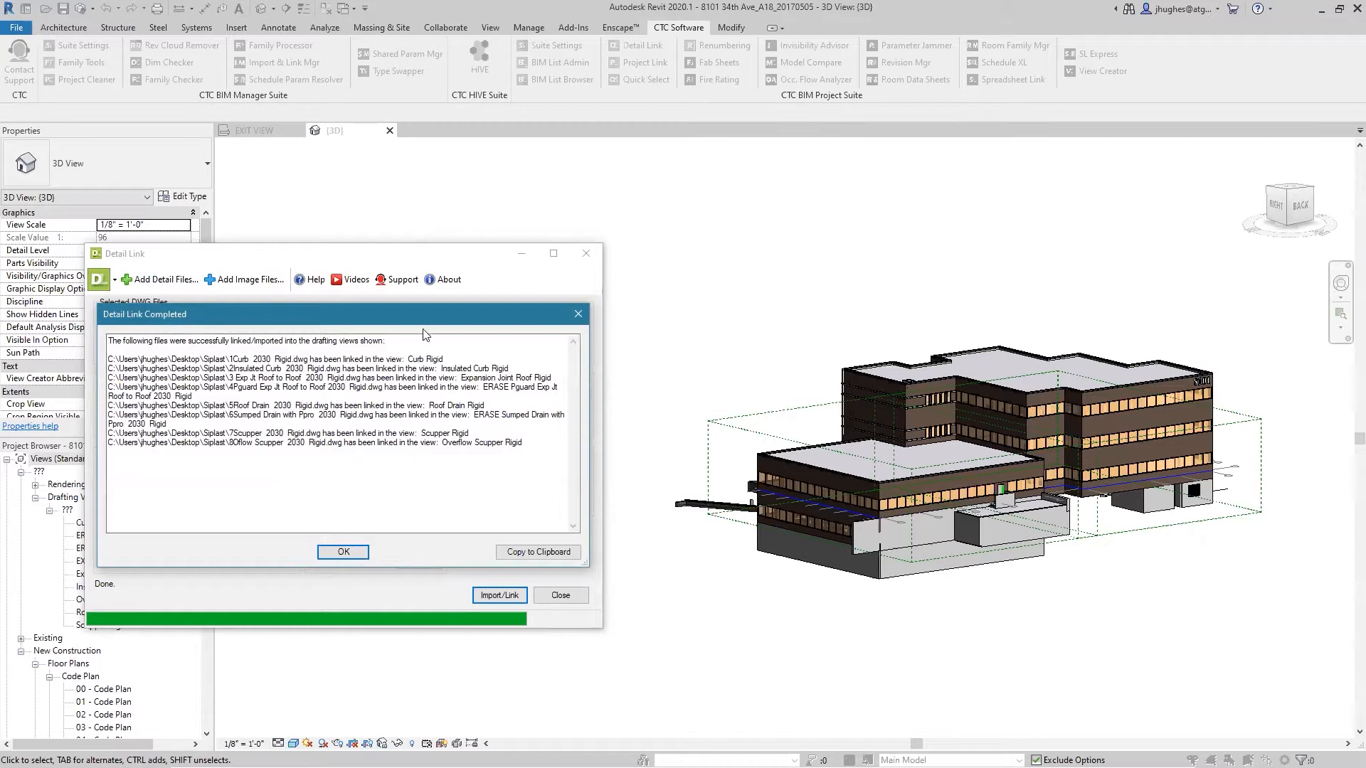
- Review the Detail Link completion report, dismiss it and close the Detail Link tool
drag(435, 322, 498, 345)
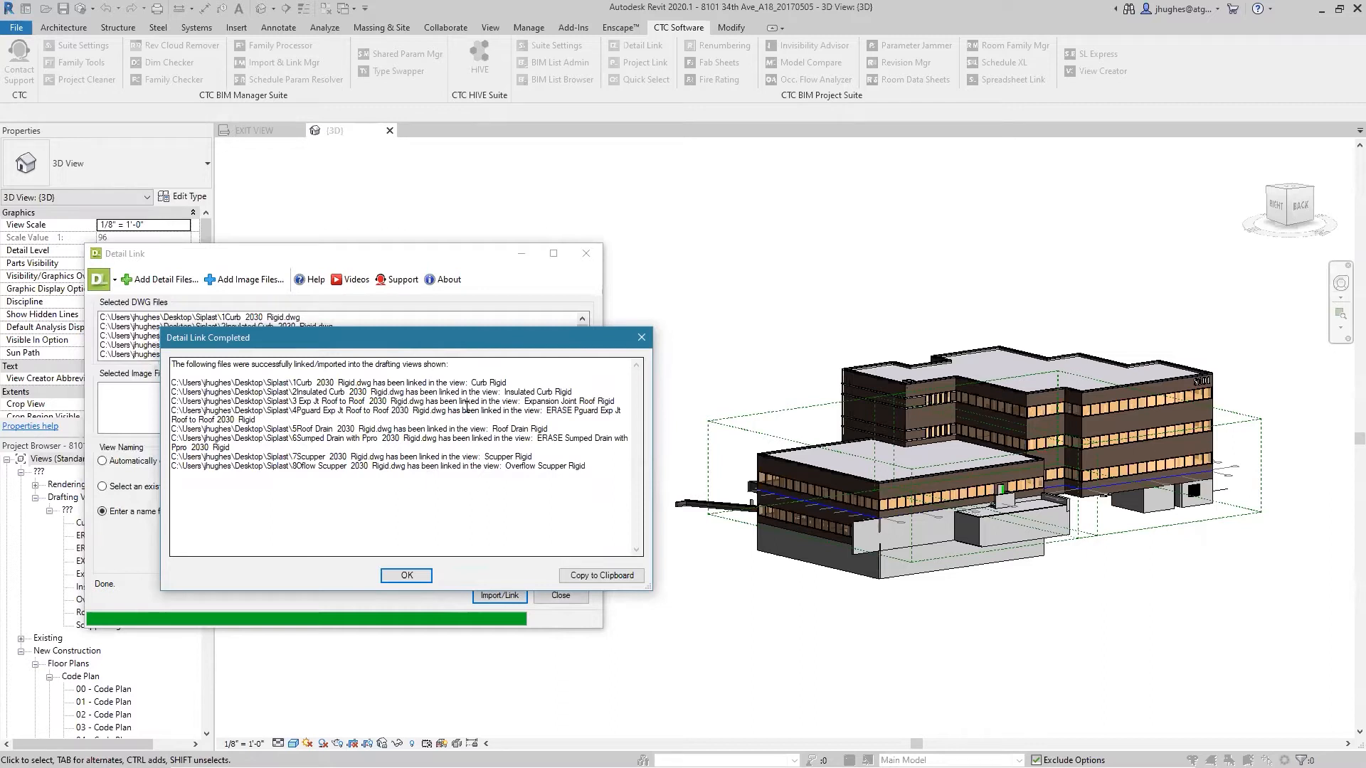
click(406, 576)
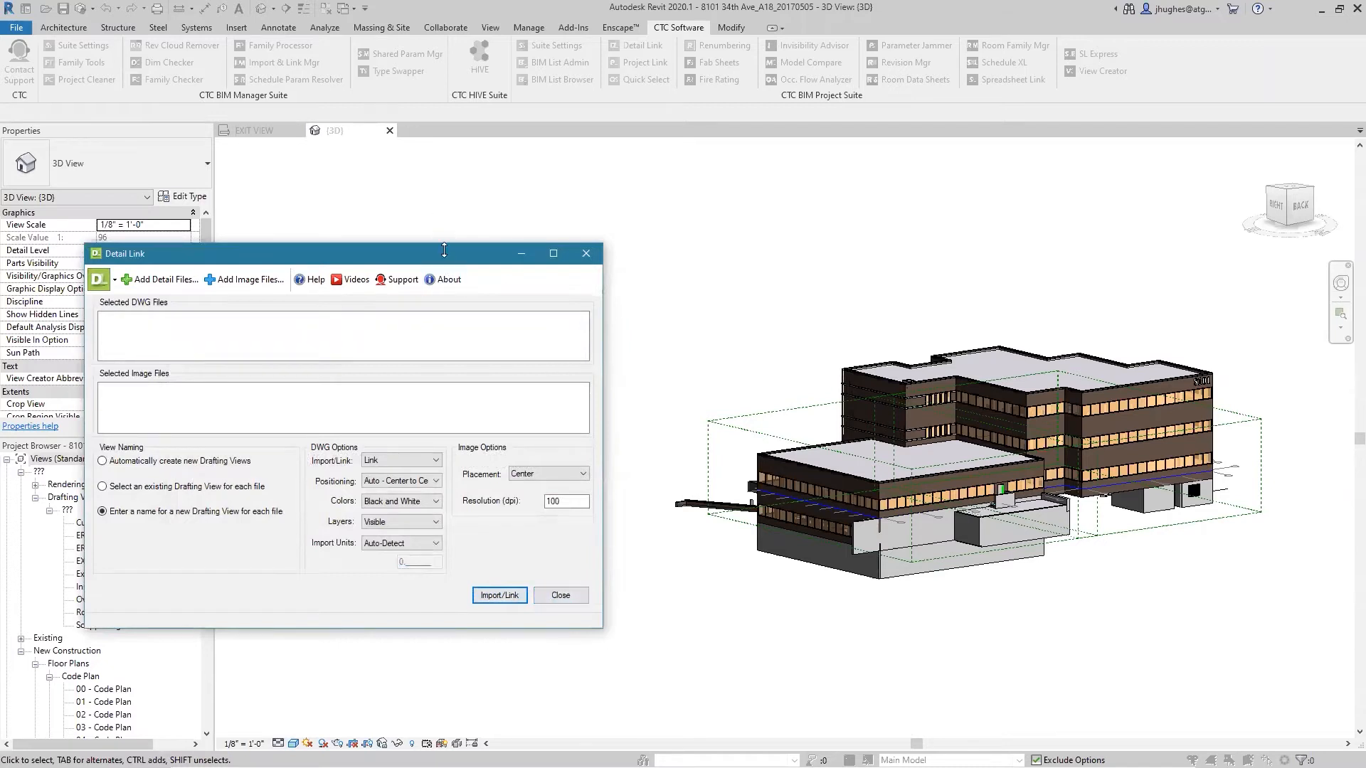
drag(460, 252, 757, 245)
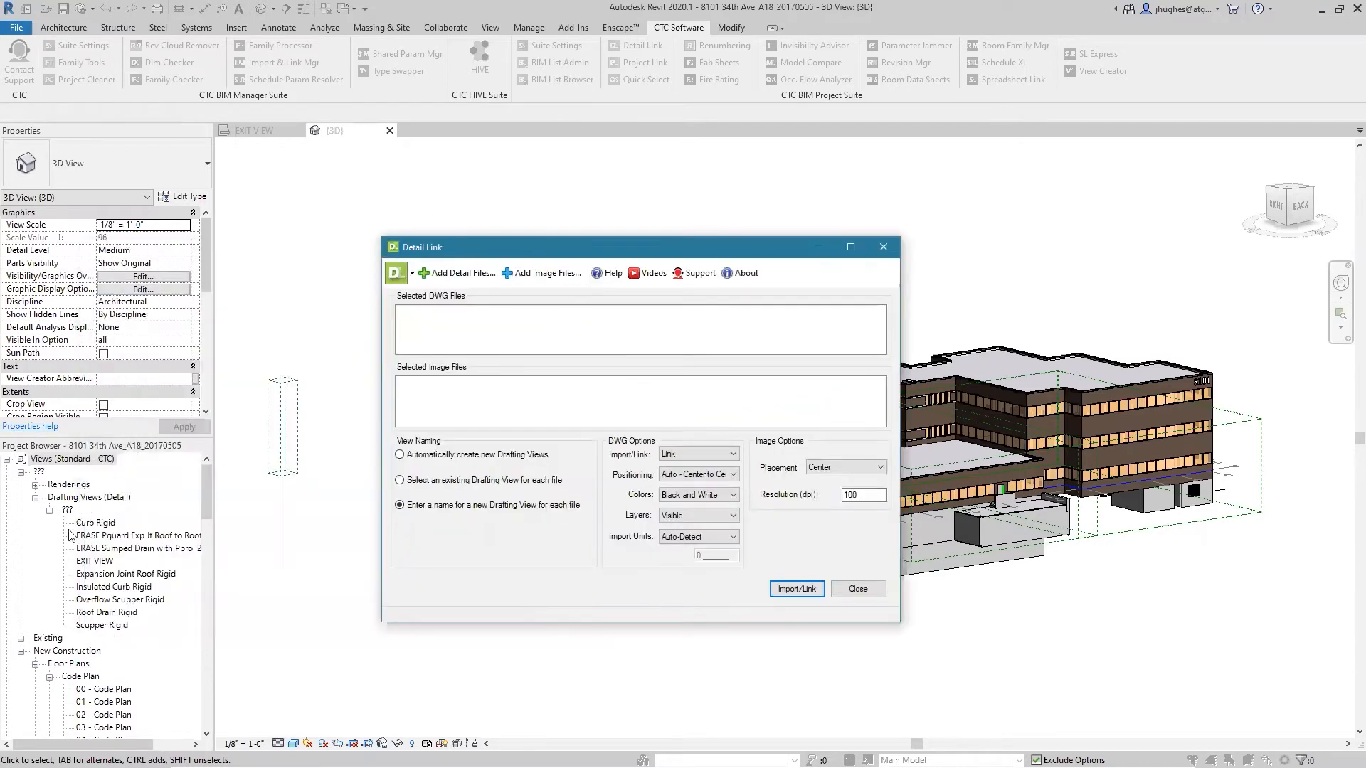
click(92, 524)
click(841, 595)
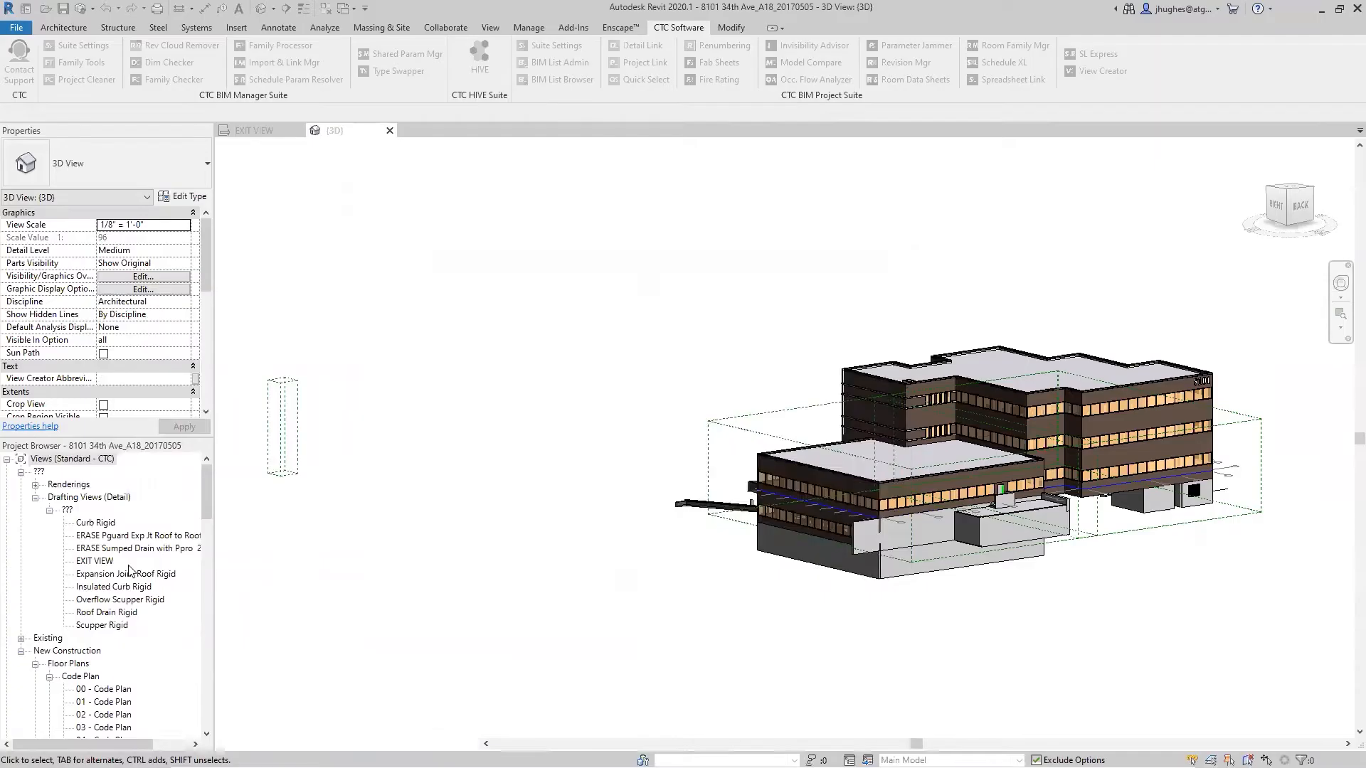
- Delete the two drafting views prefixed ERASE, Pguard Exp Jt Roof to Roof and Sumped Drain with Ppro, from the project
click(94, 537)
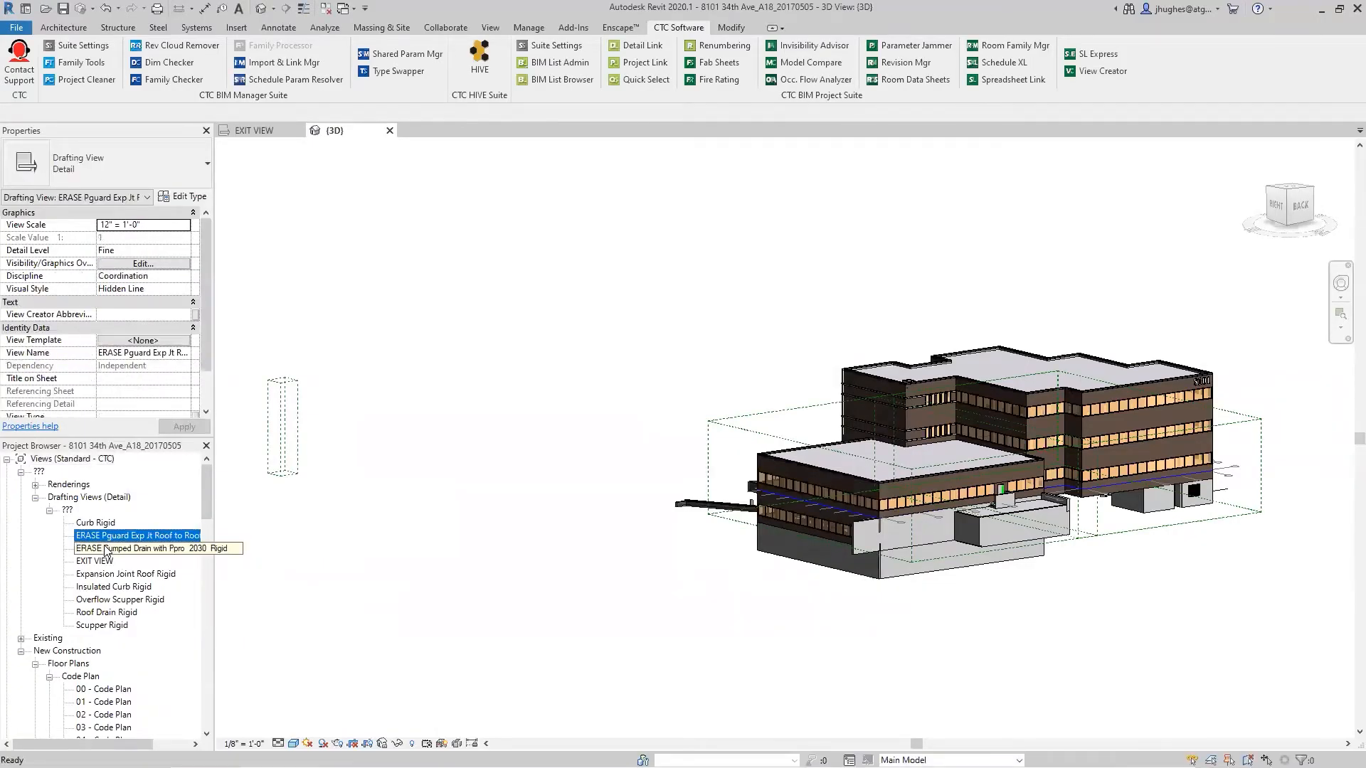
ctrl+click(105, 550)
right_click(104, 549)
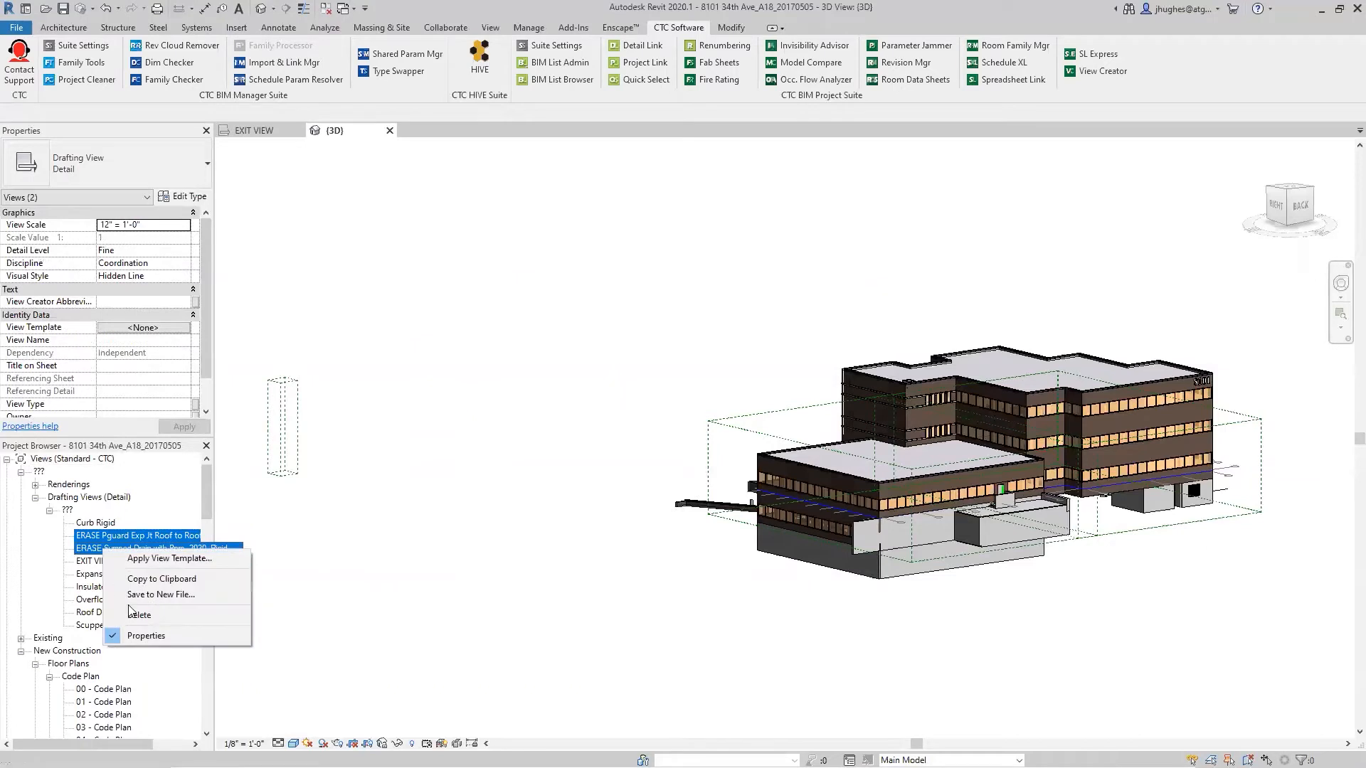
click(139, 616)
- Open the Expansion Joint Roof Rigid drafting view and show its available view scales
double_click(97, 550)
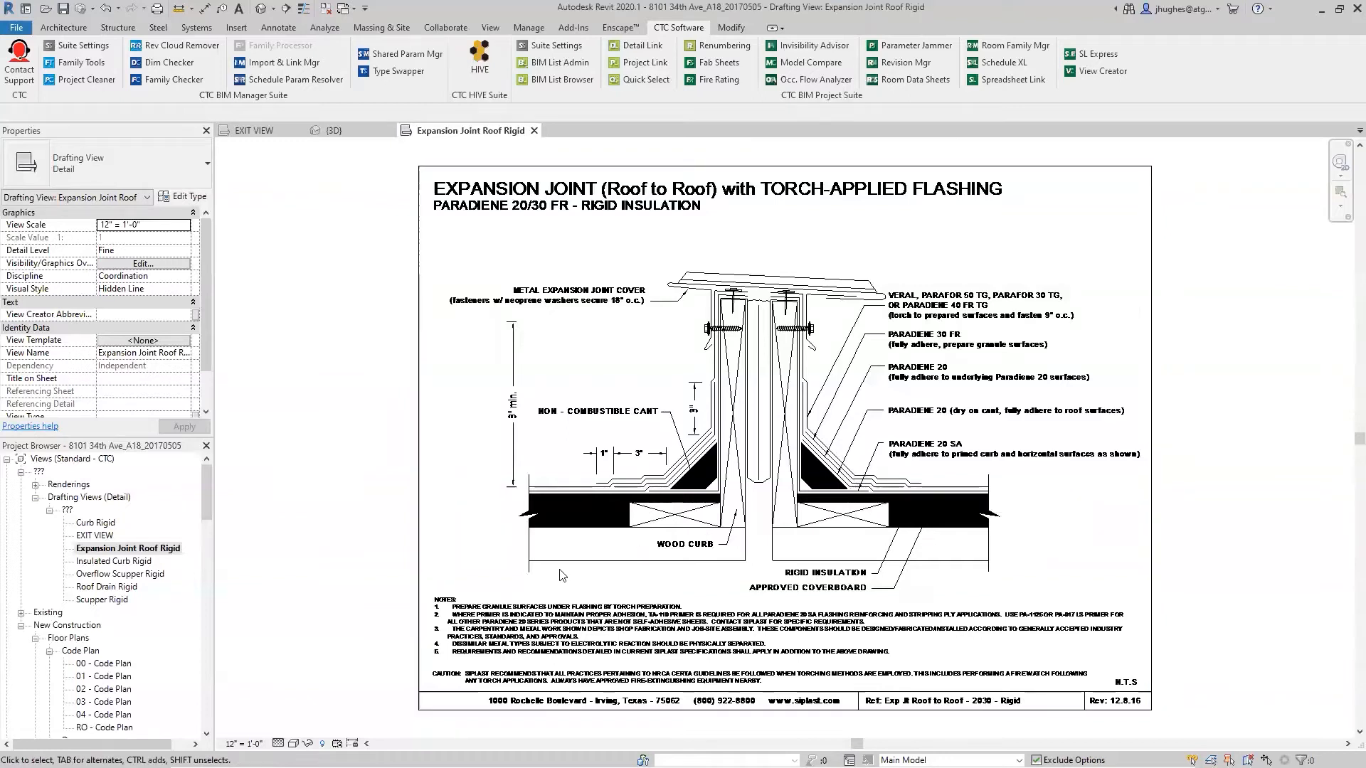
click(244, 743)
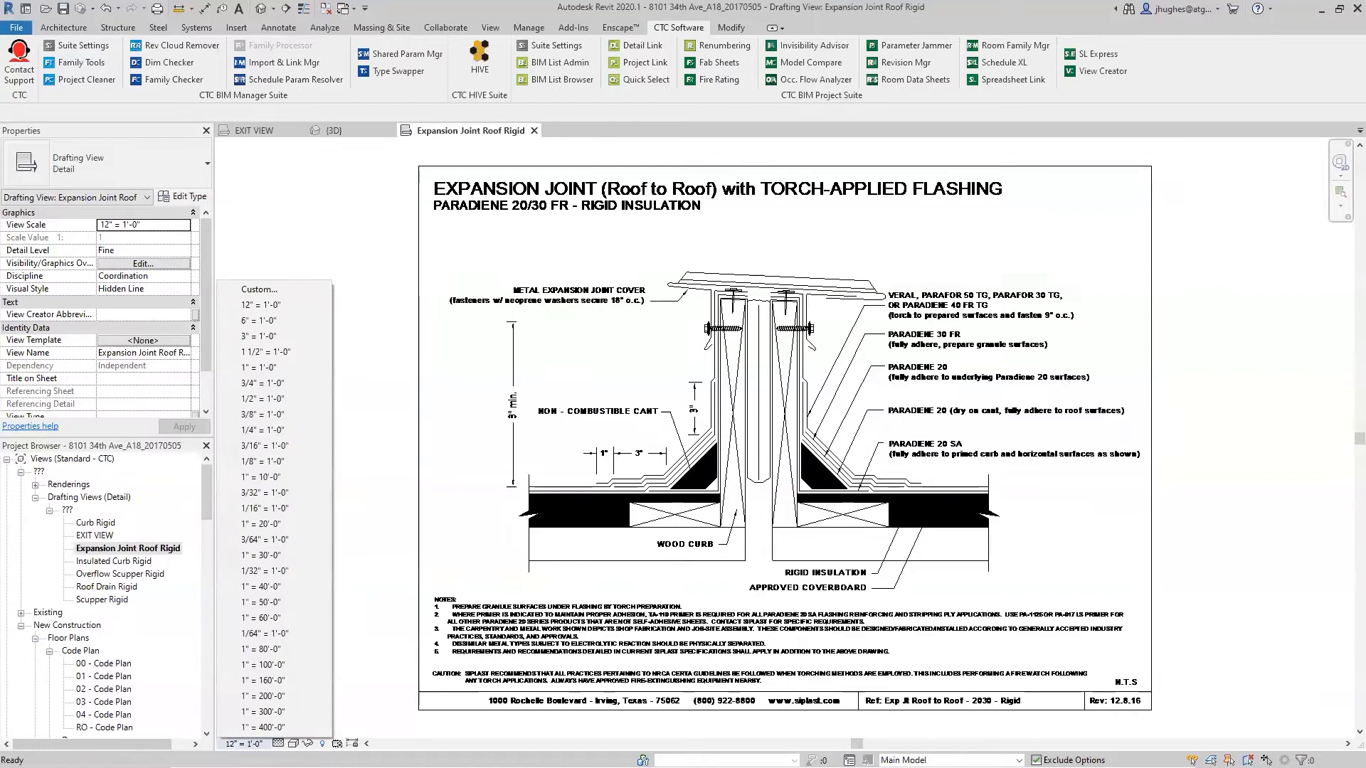
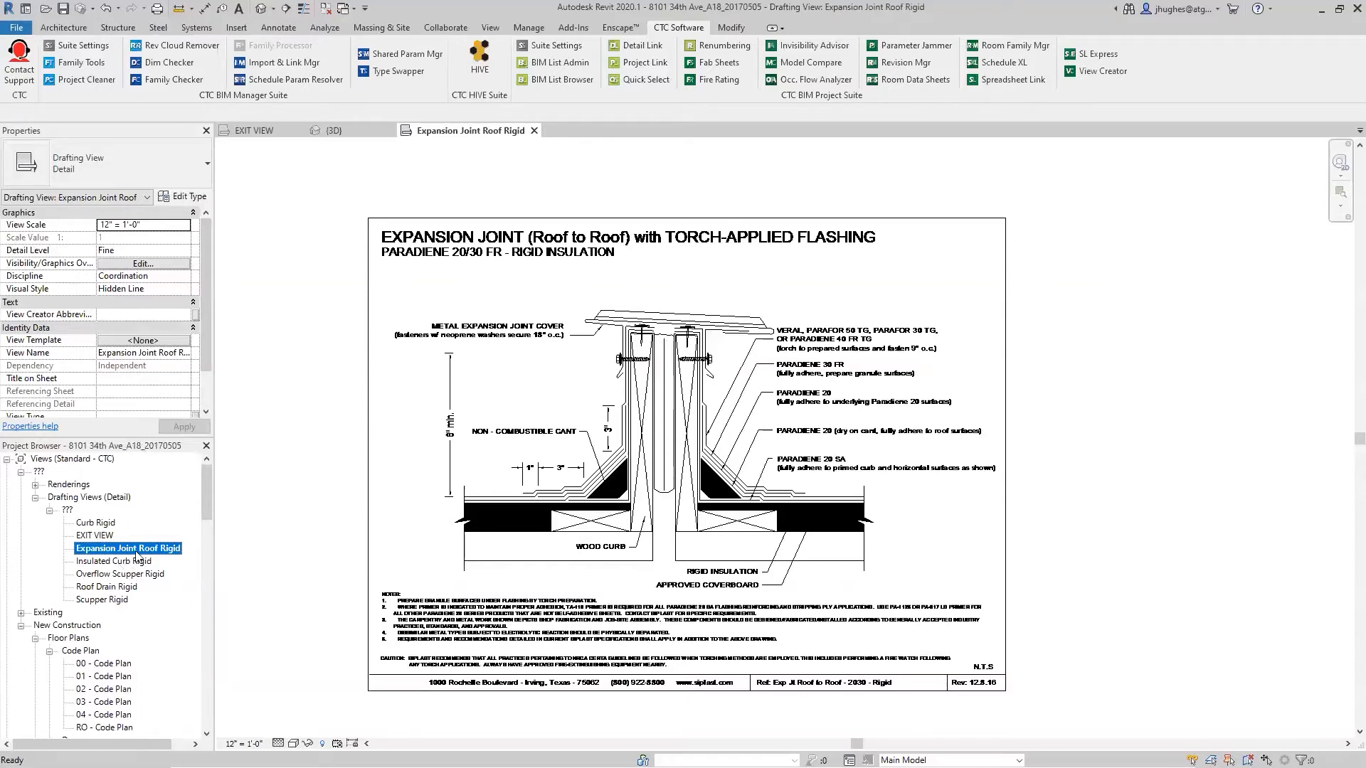
- Show the project's linked CAD files in Manage Links
click(238, 28)
click(344, 60)
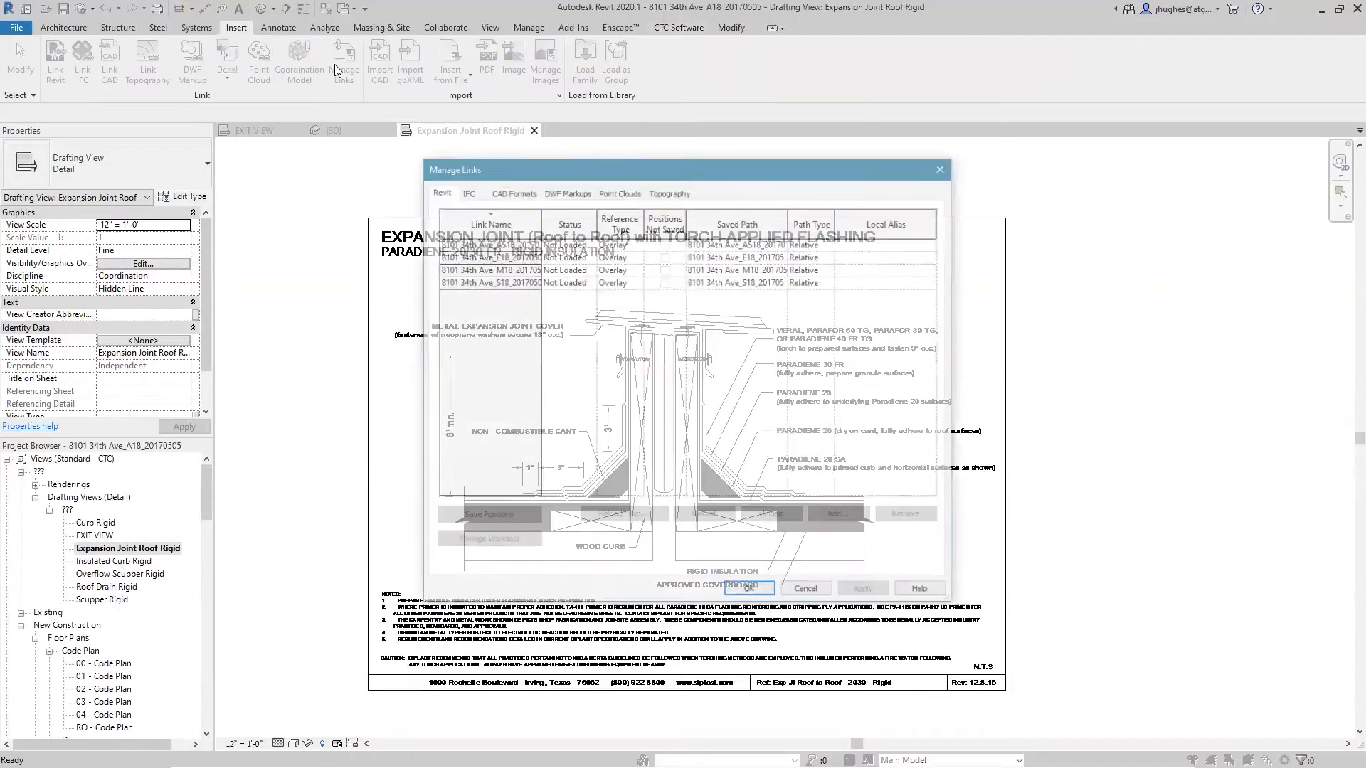
click(509, 193)
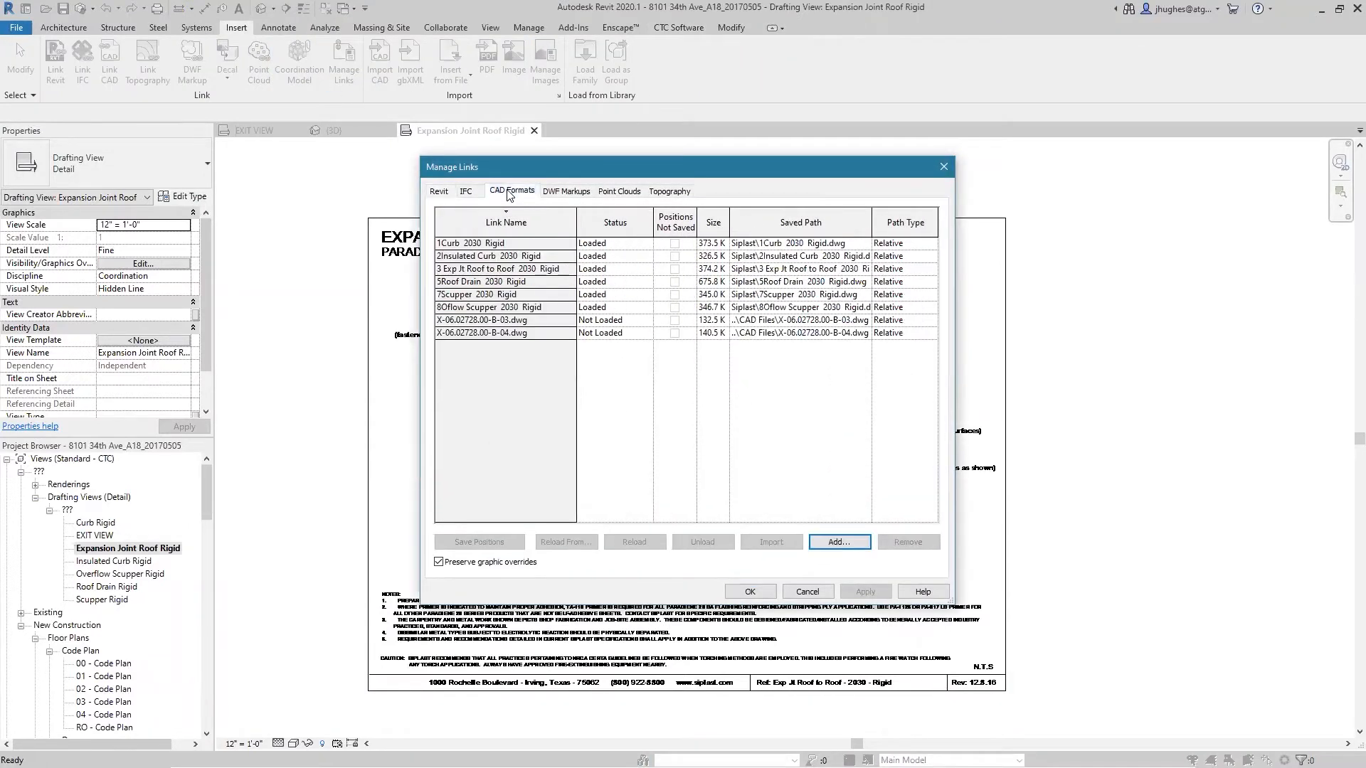
- Set the path type of the 1Curb, 2Insulated Curb and 3 Exp Jt Roof to Roof links to Absolute
click(488, 244)
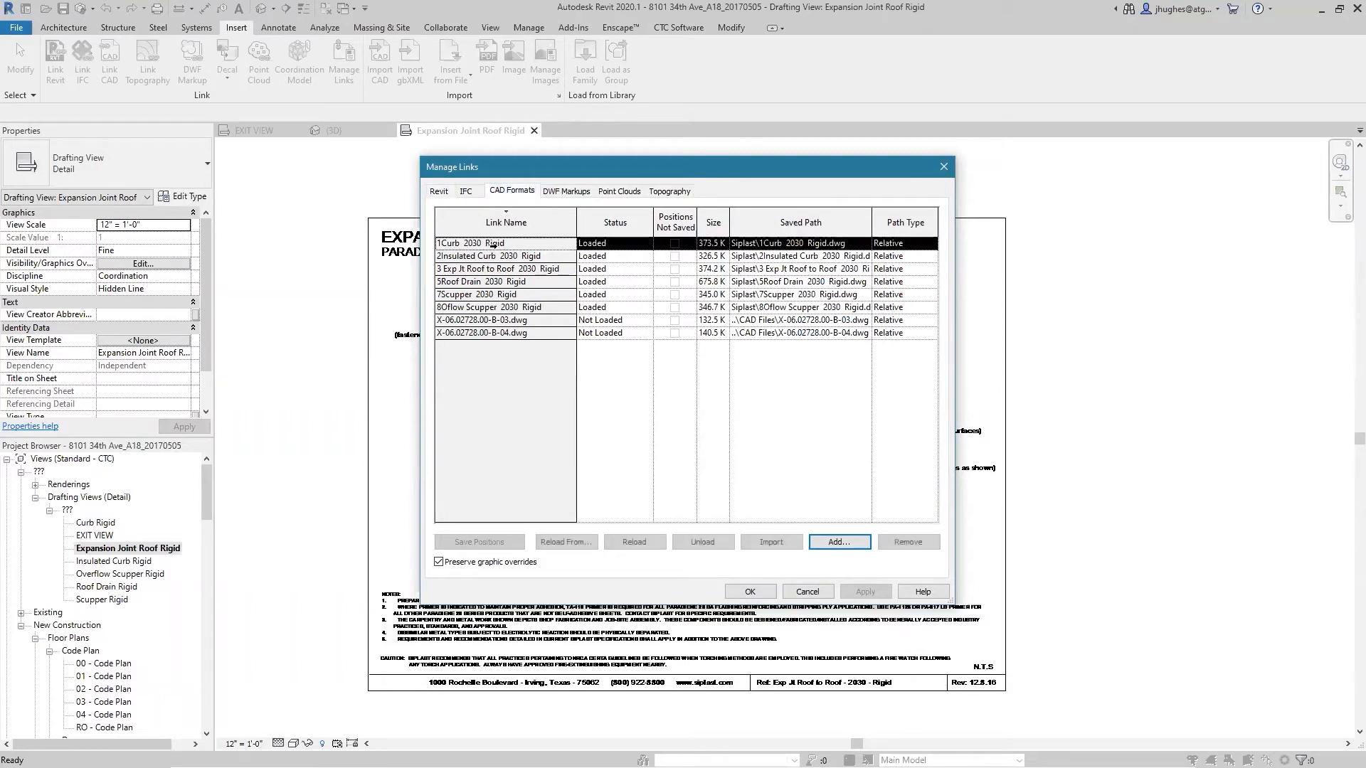
shift+click(545, 268)
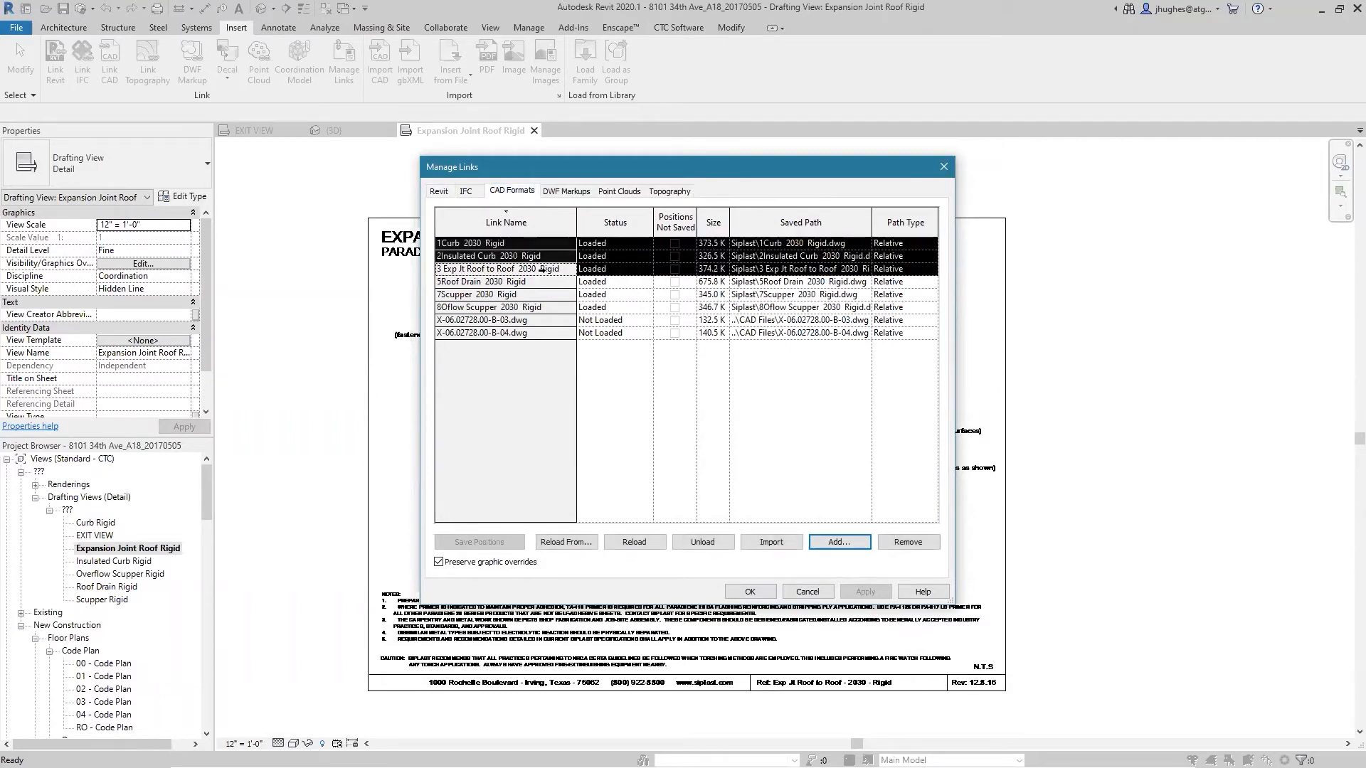
click(893, 270)
click(931, 271)
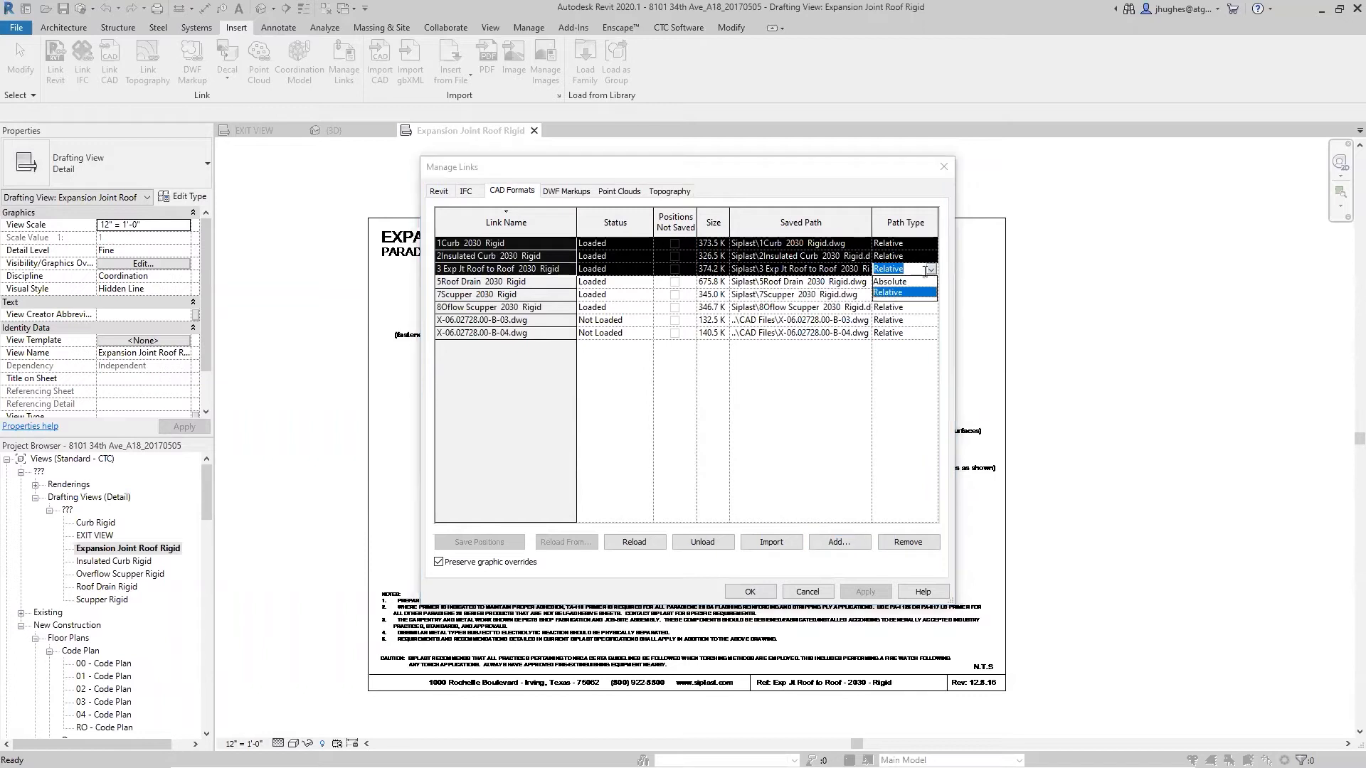
click(894, 281)
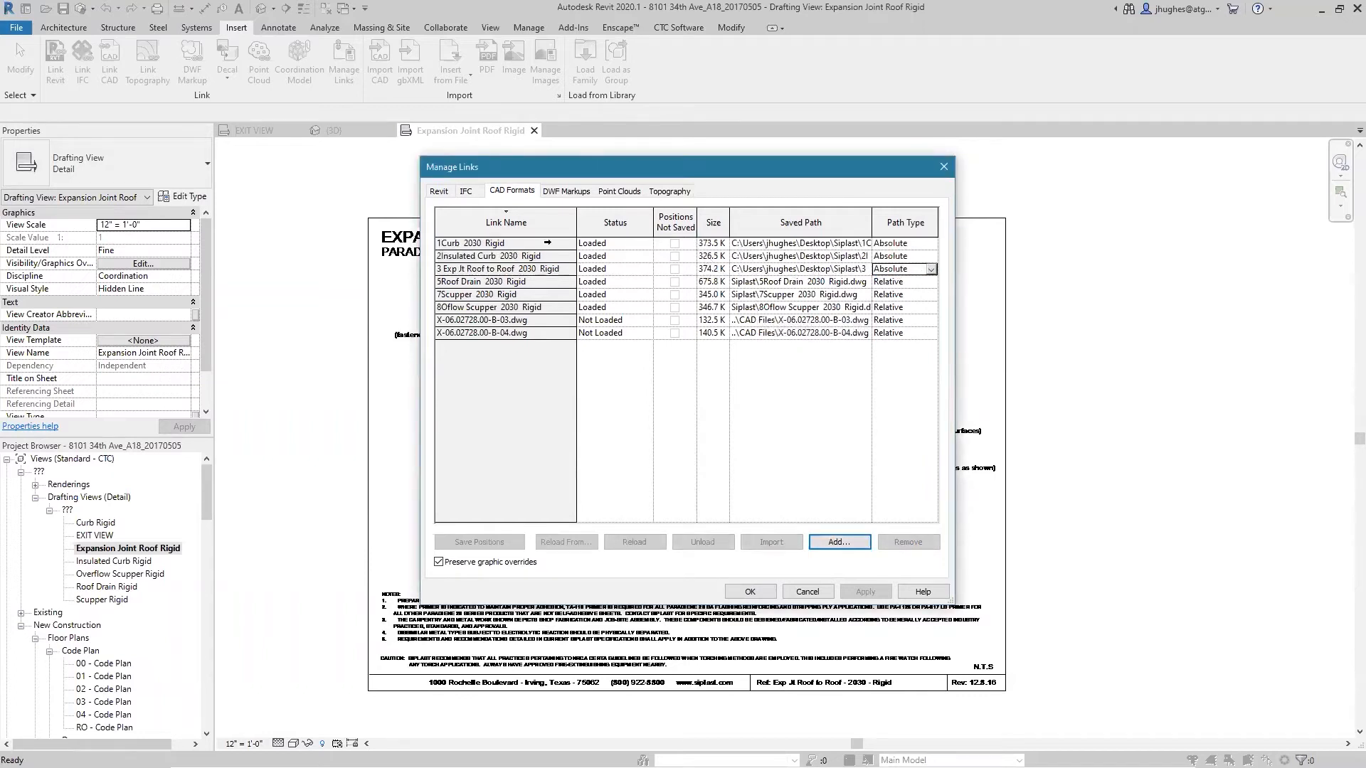
- Return the path type of the 1Curb, 2Insulated Curb and 3 Exp Jt links to Relative and accept the link settings
click(536, 247)
shift+click(536, 269)
click(932, 270)
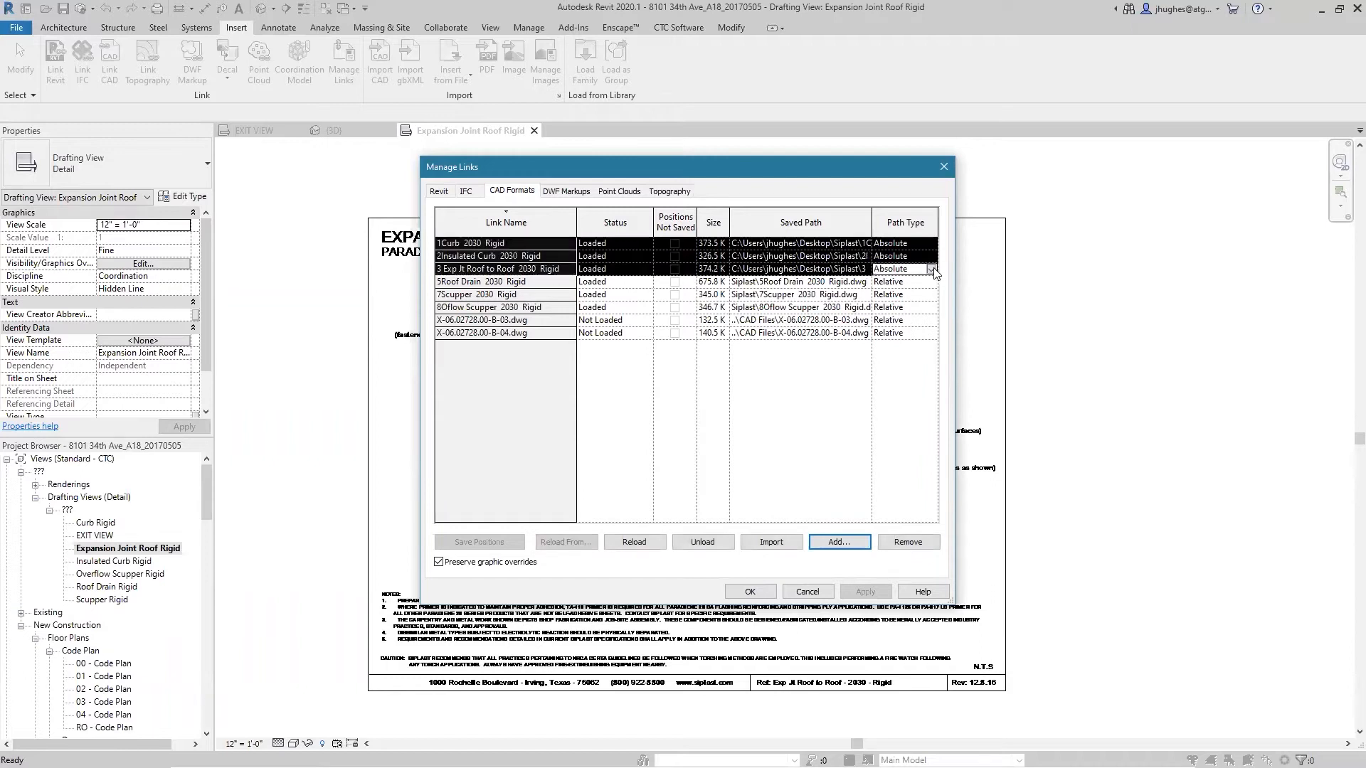
click(889, 293)
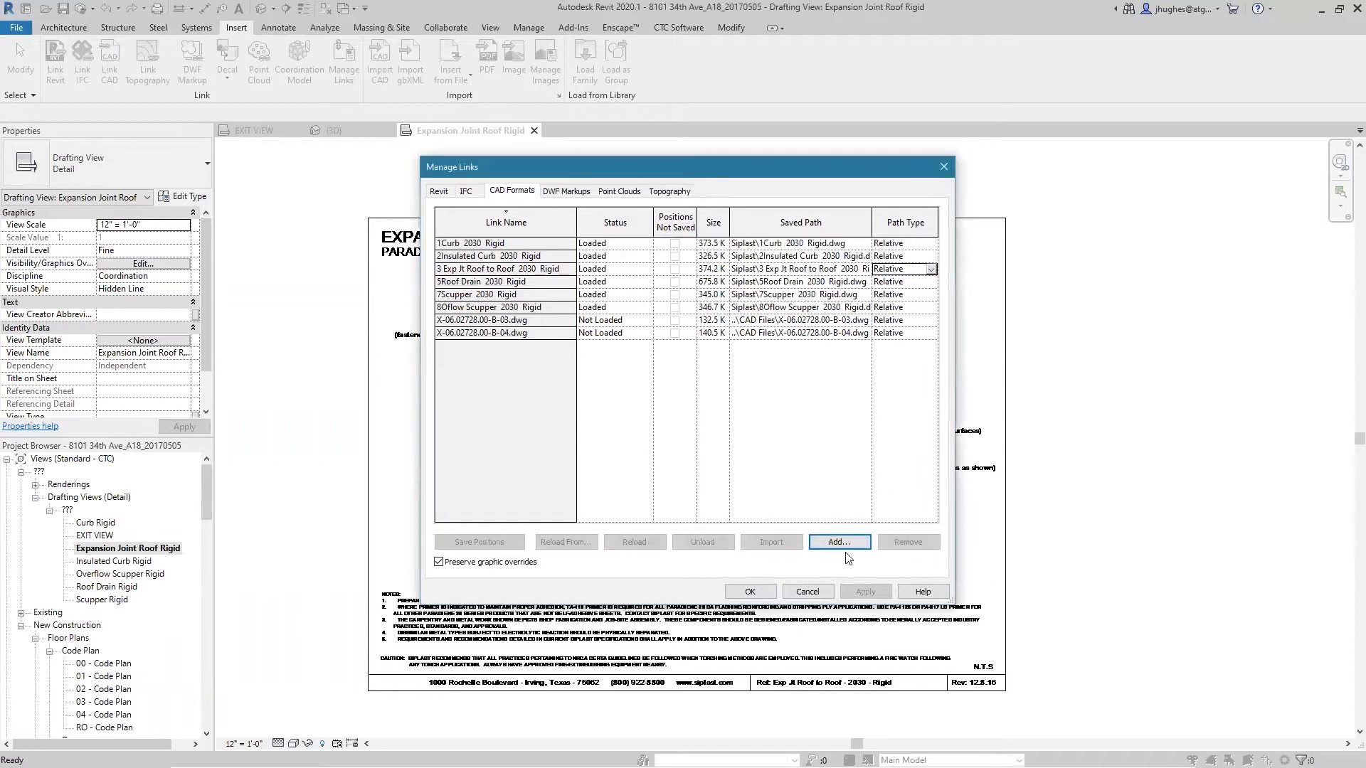
click(756, 595)
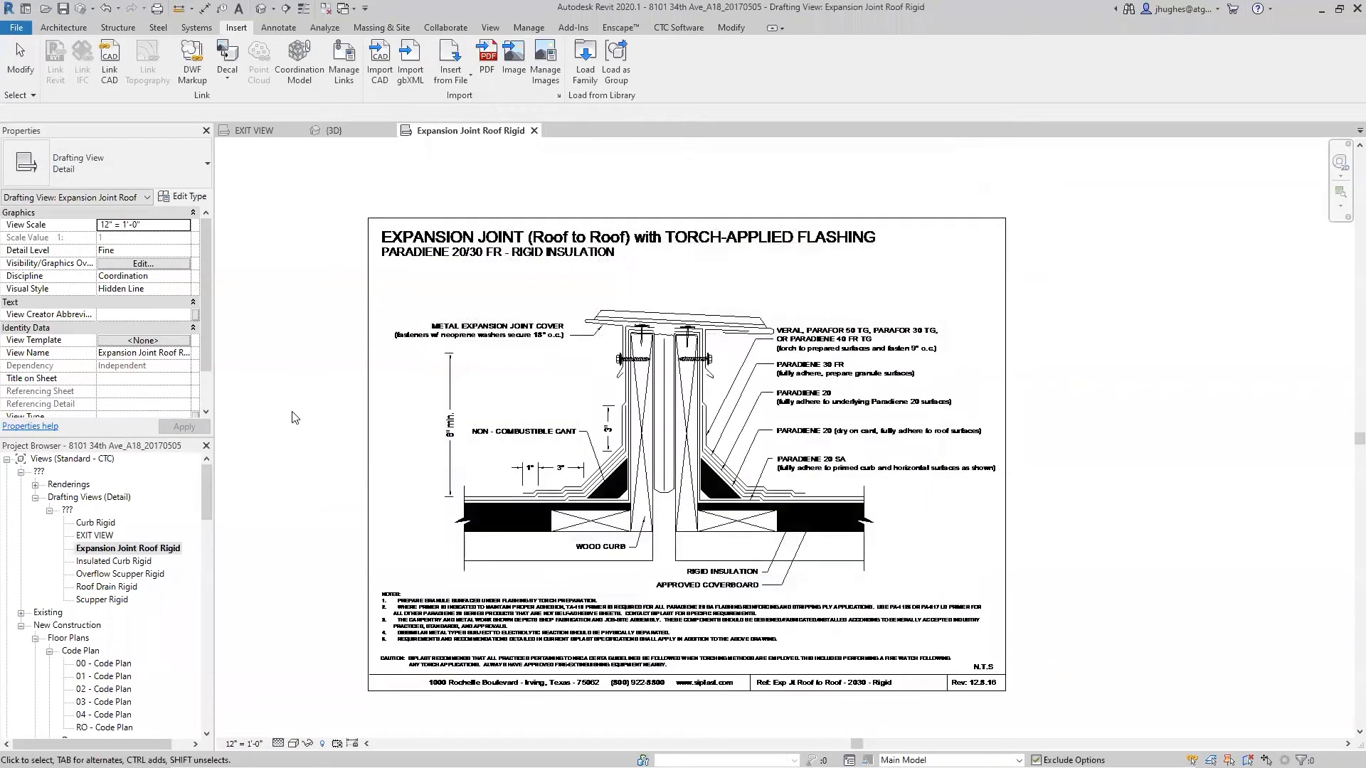
- Open the Insulated Curb Rigid drafting view and show the CTC tools
click(673, 28)
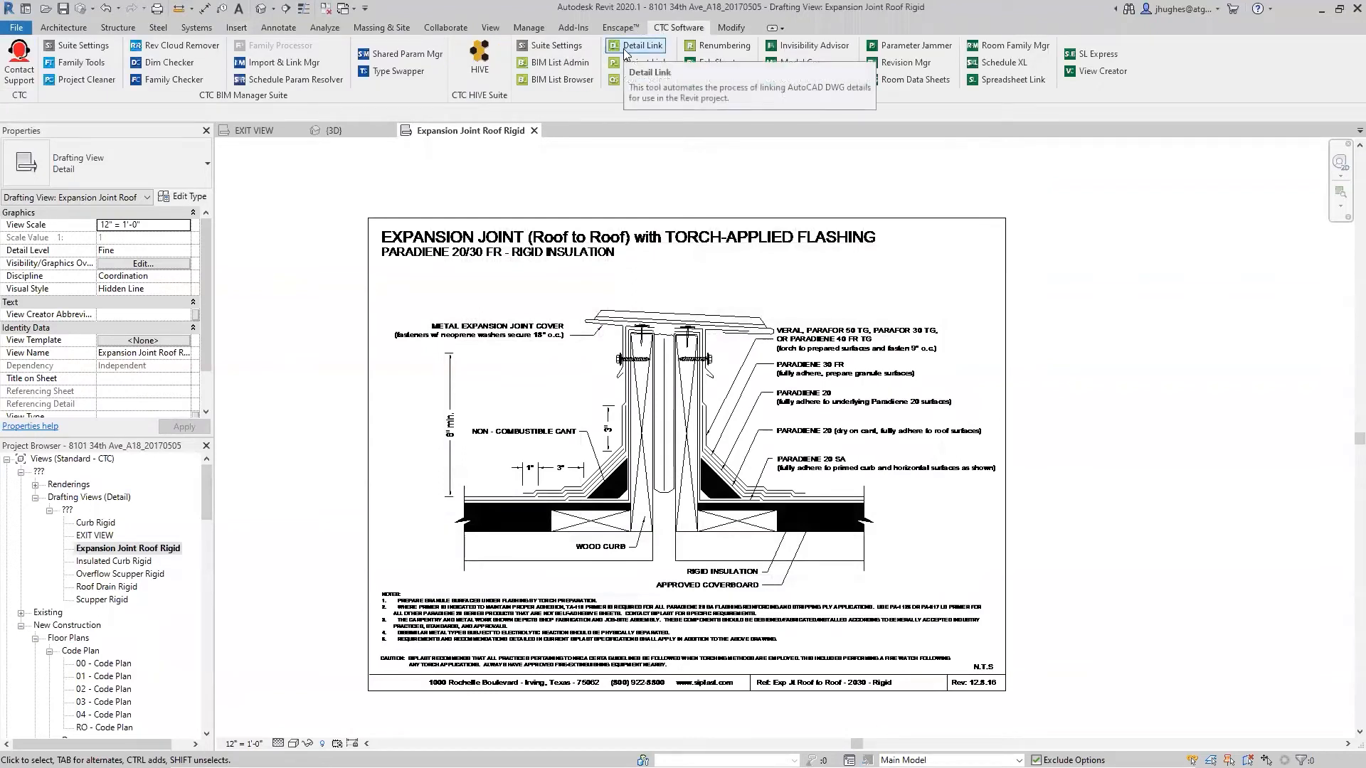
click(89, 562)
double_click(89, 561)
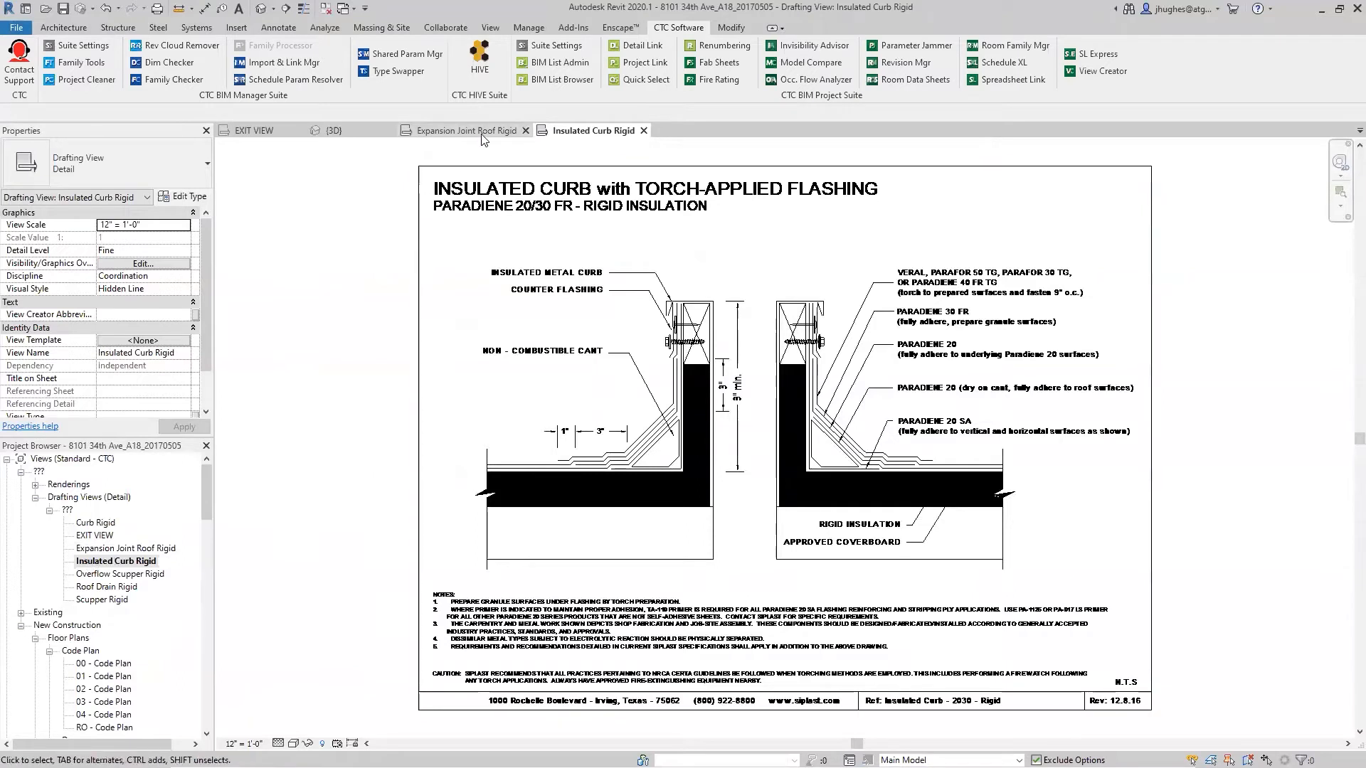
- Start Detail Link and add all image files from the desktop's Cars folder to the selected images
click(631, 49)
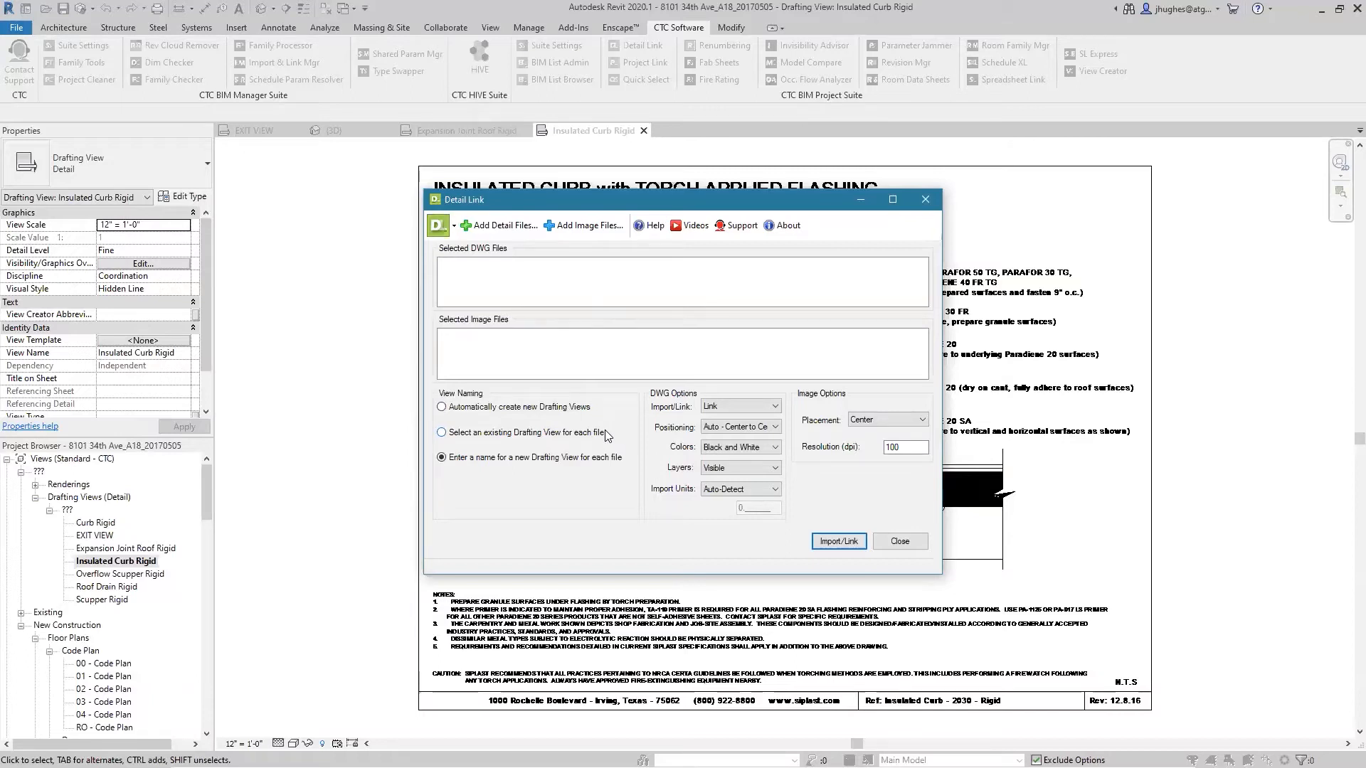
click(577, 226)
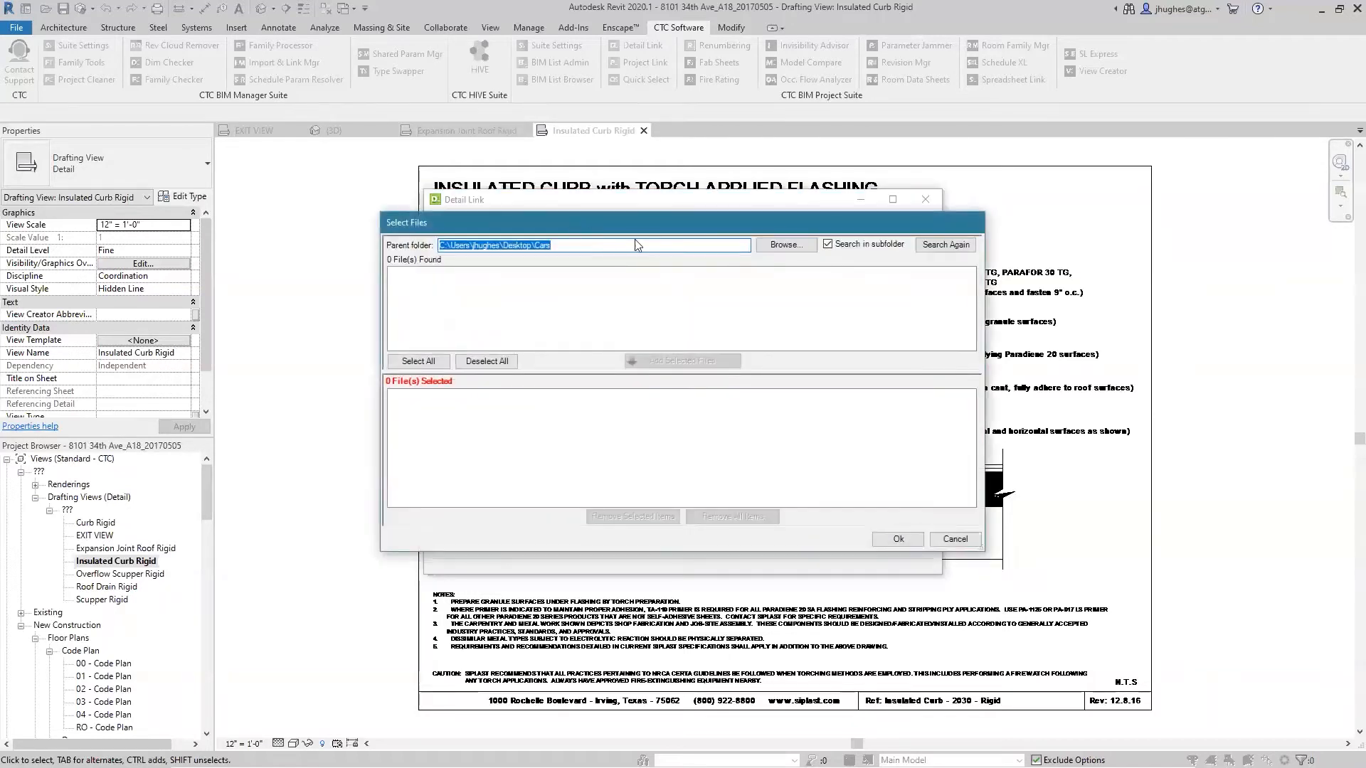
click(803, 244)
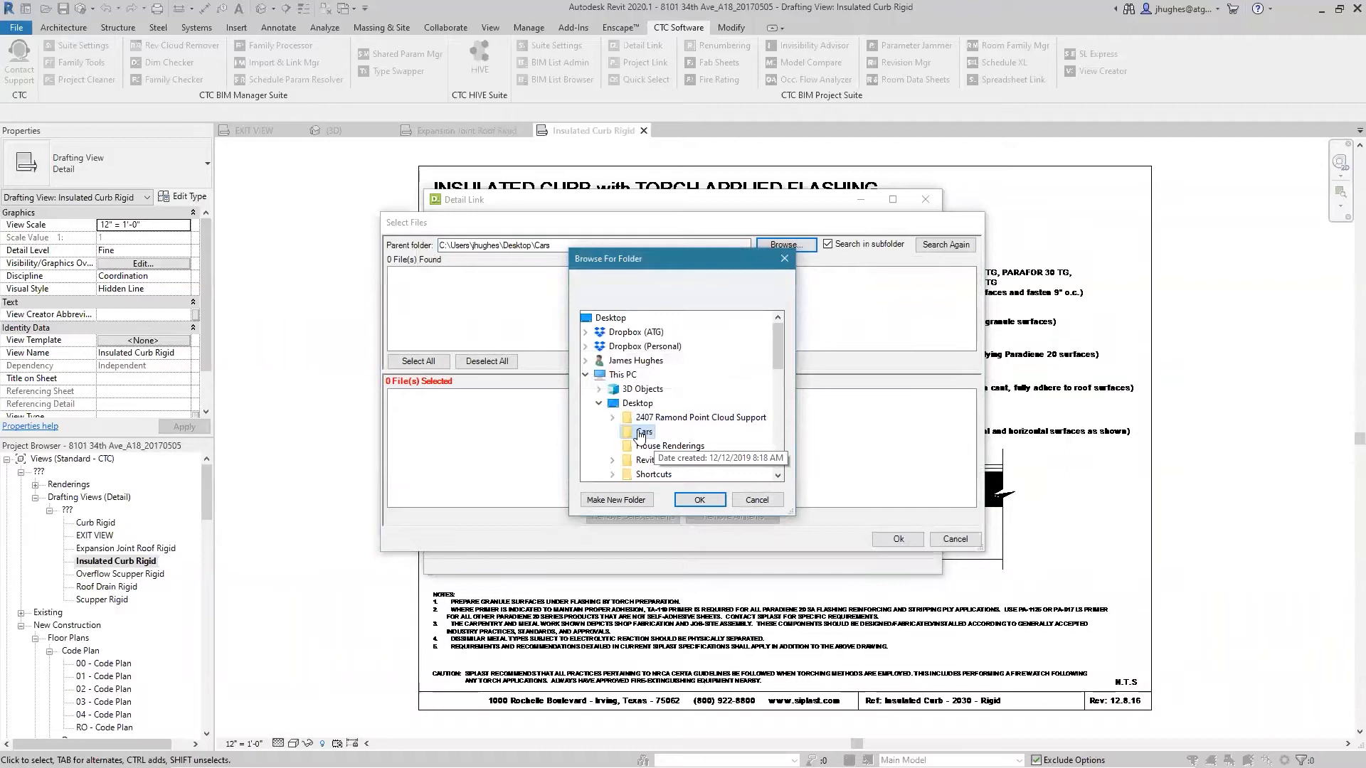
click(699, 500)
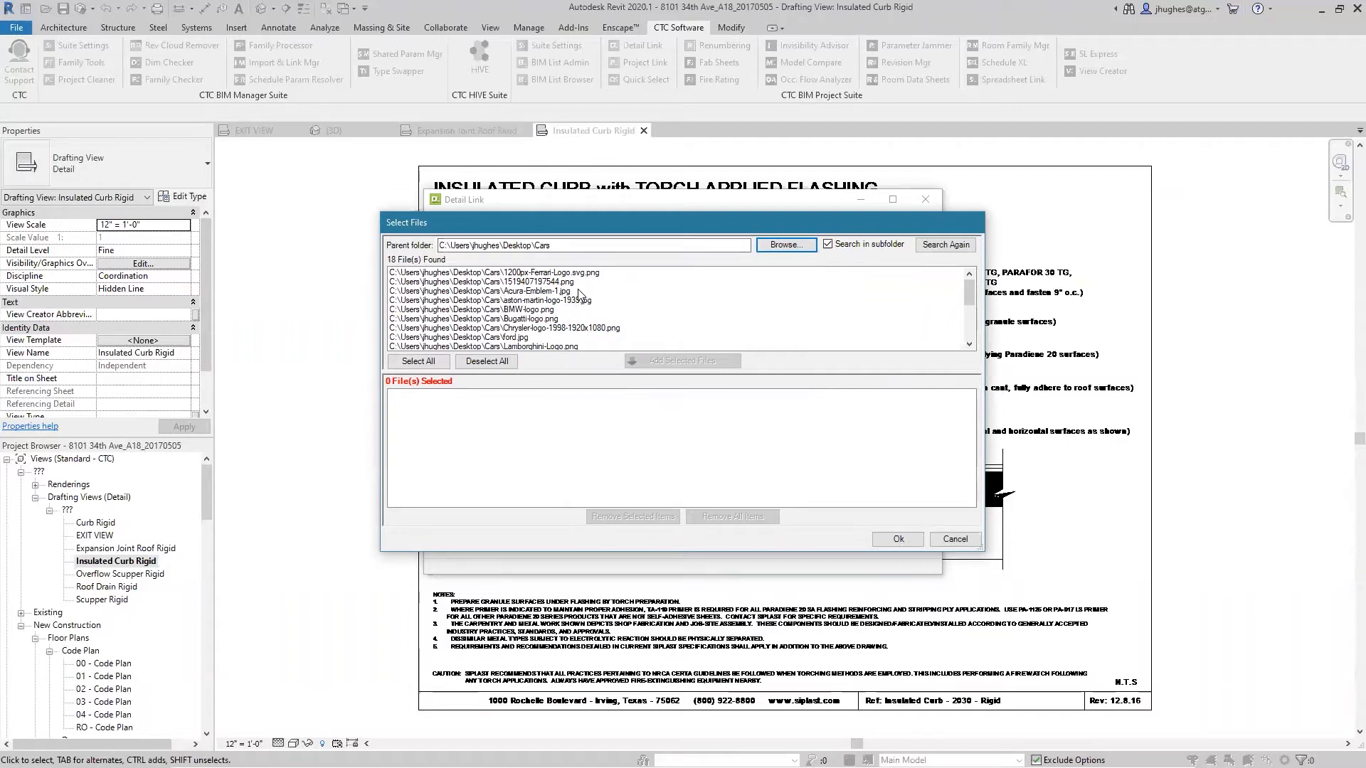
click(418, 361)
click(707, 361)
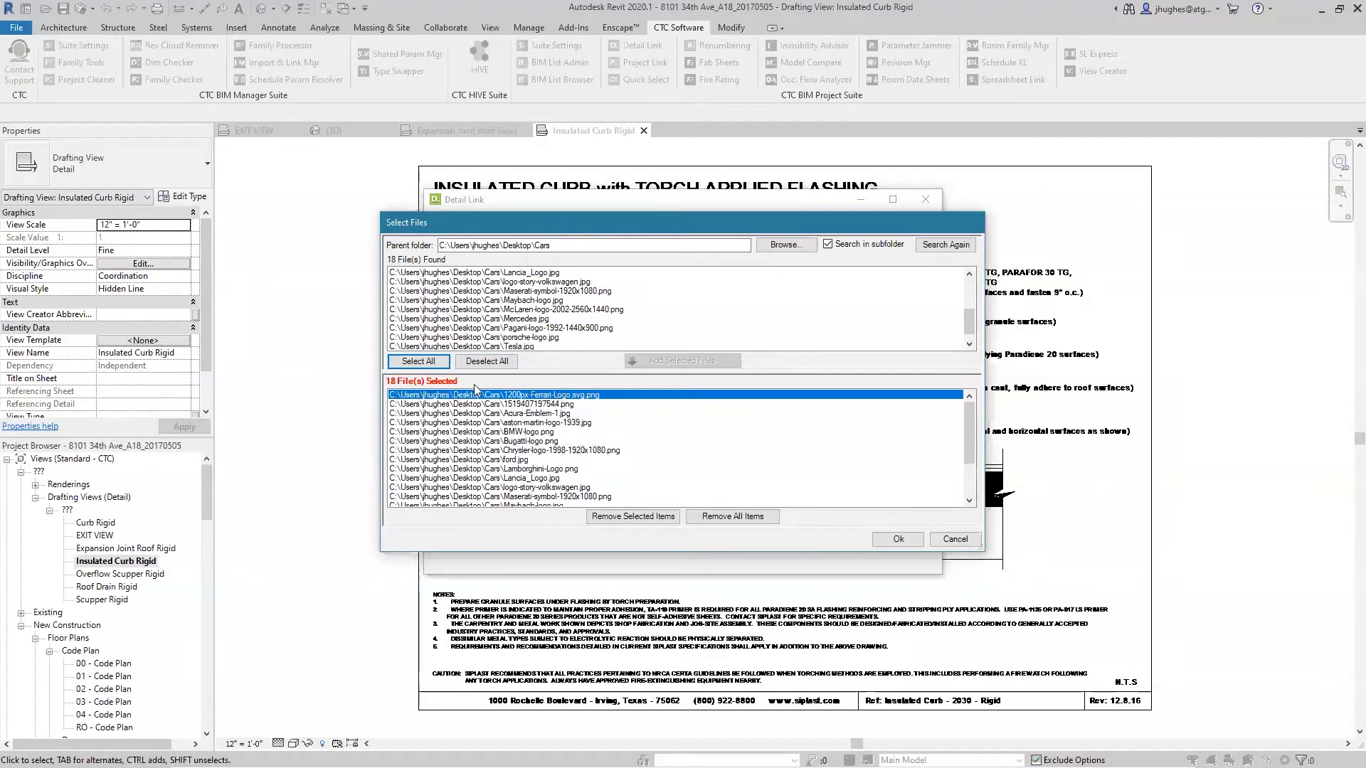
click(906, 538)
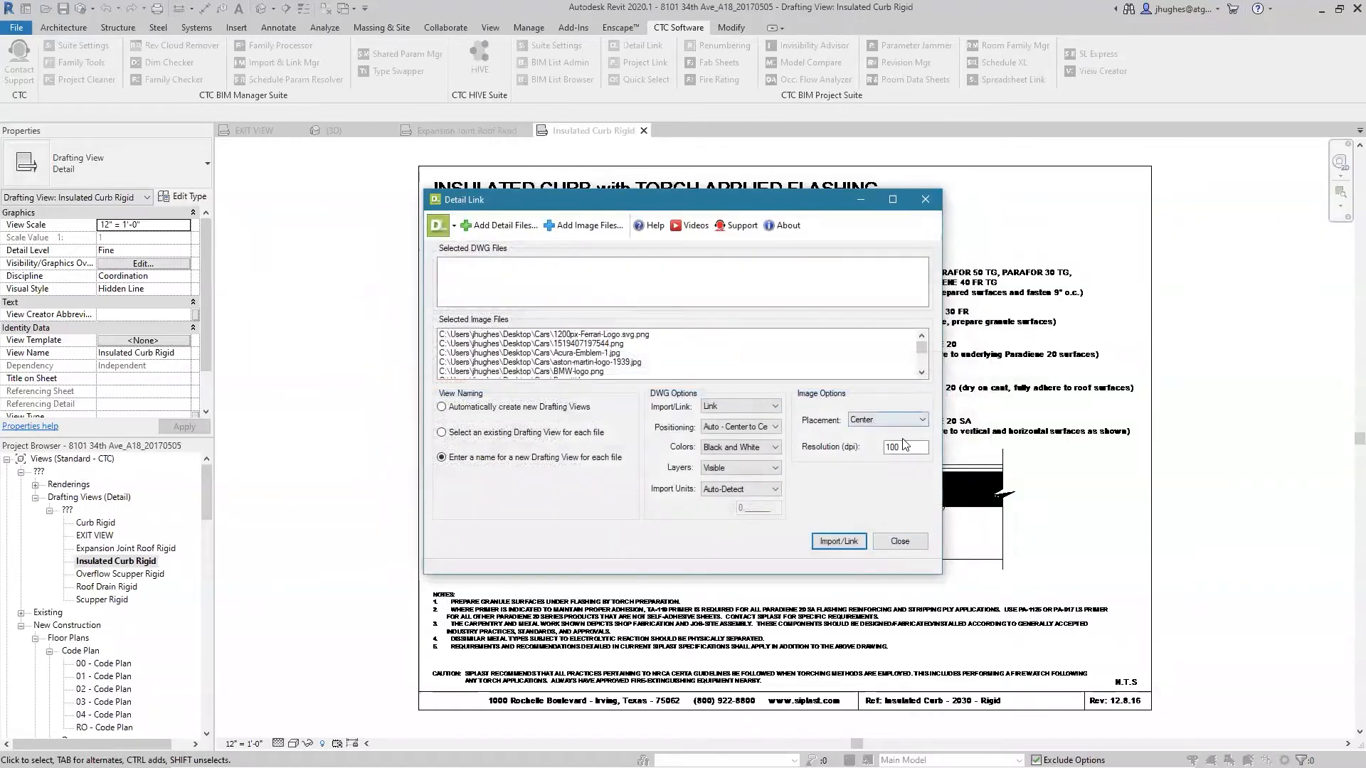
- Review the image placement choices, keeping Center, and select the image resolution value
click(899, 417)
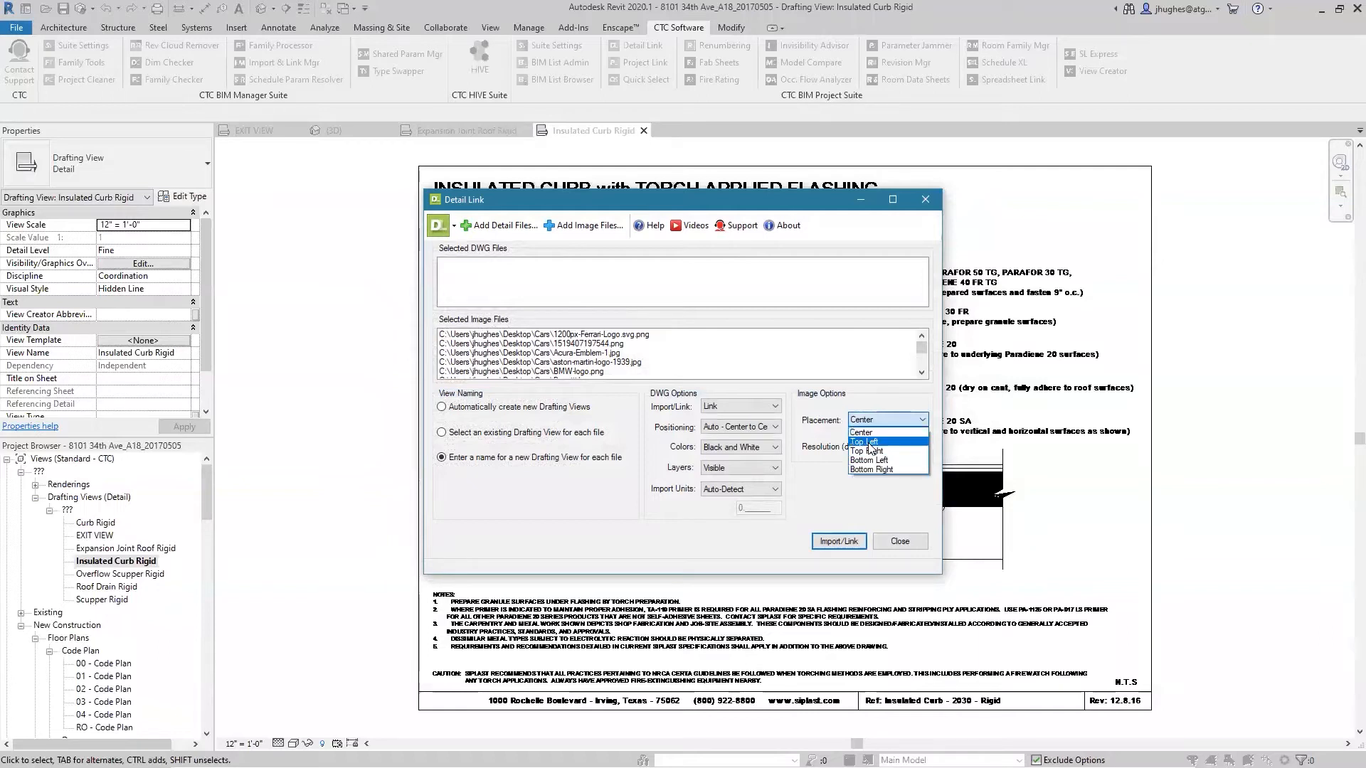
click(865, 433)
click(879, 420)
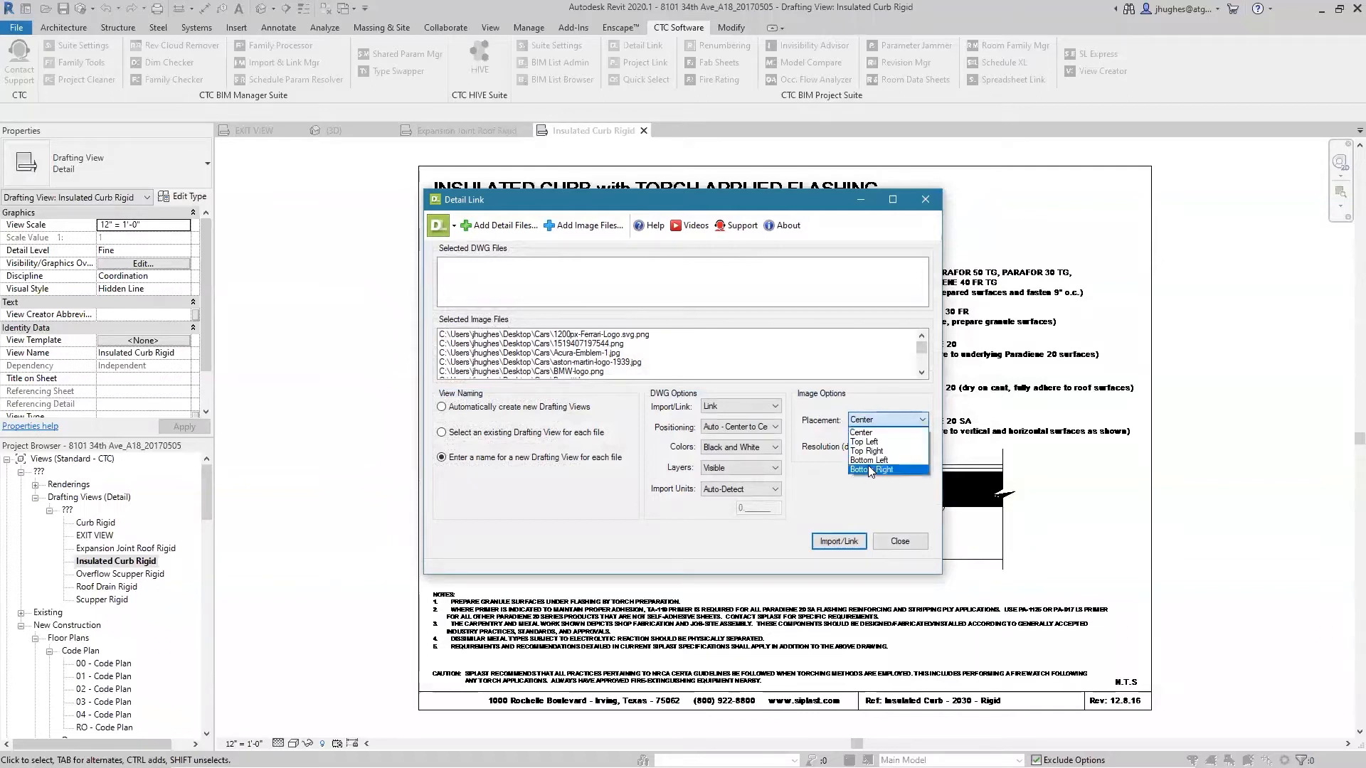
click(854, 421)
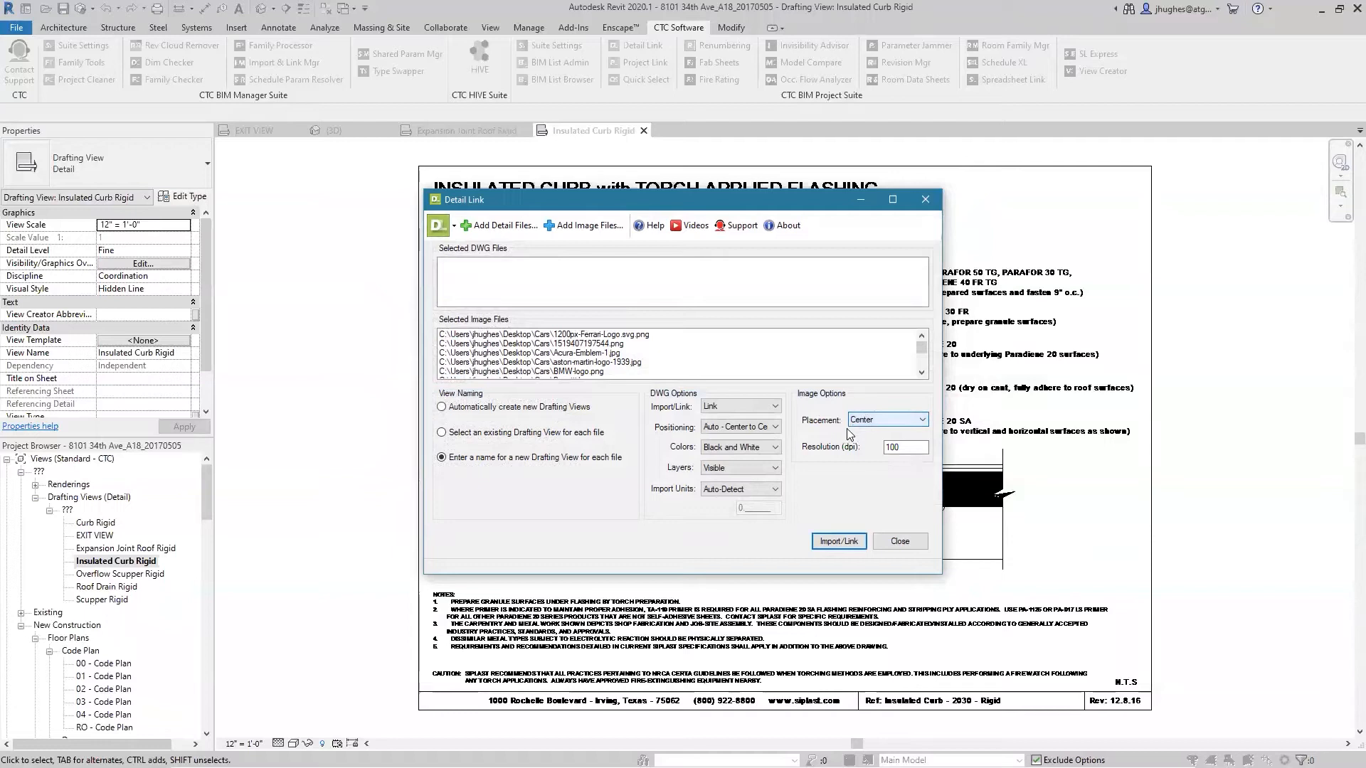
drag(913, 448, 865, 455)
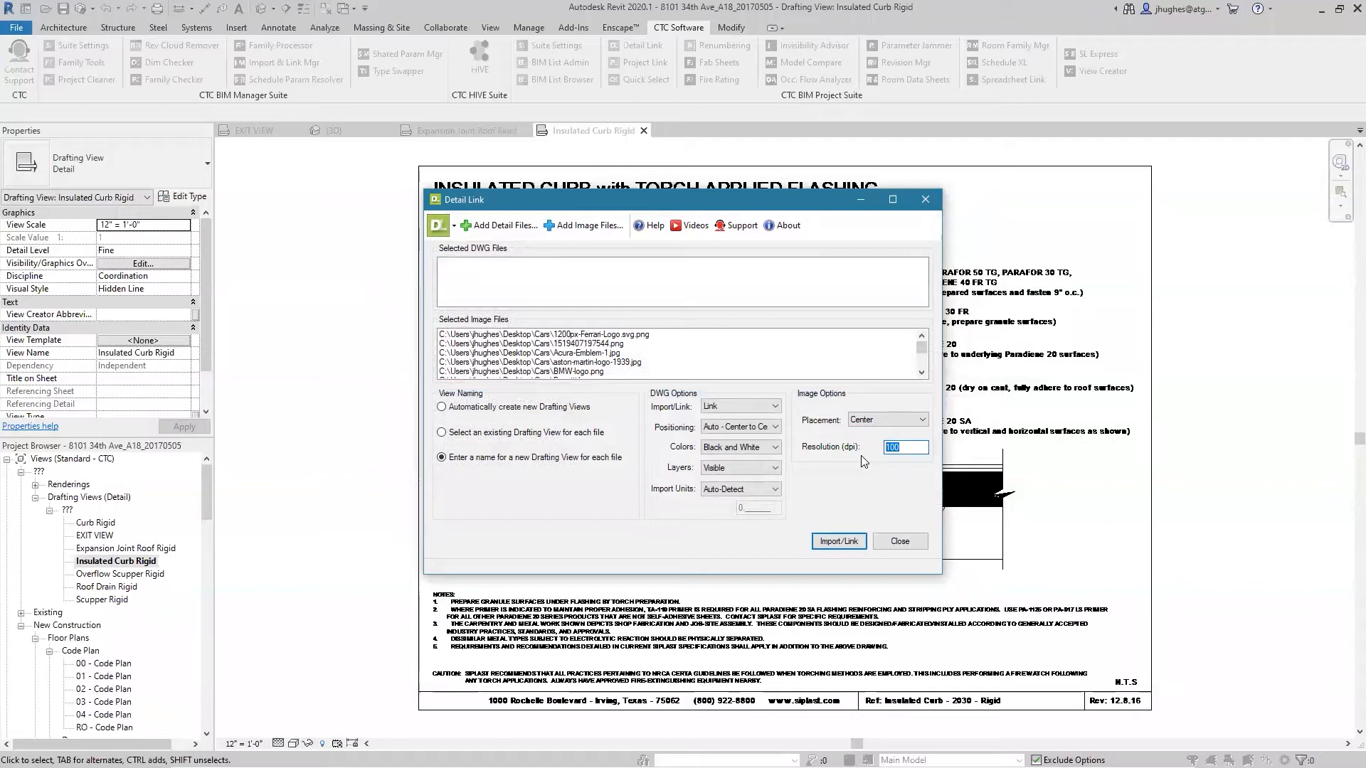
click(839, 543)
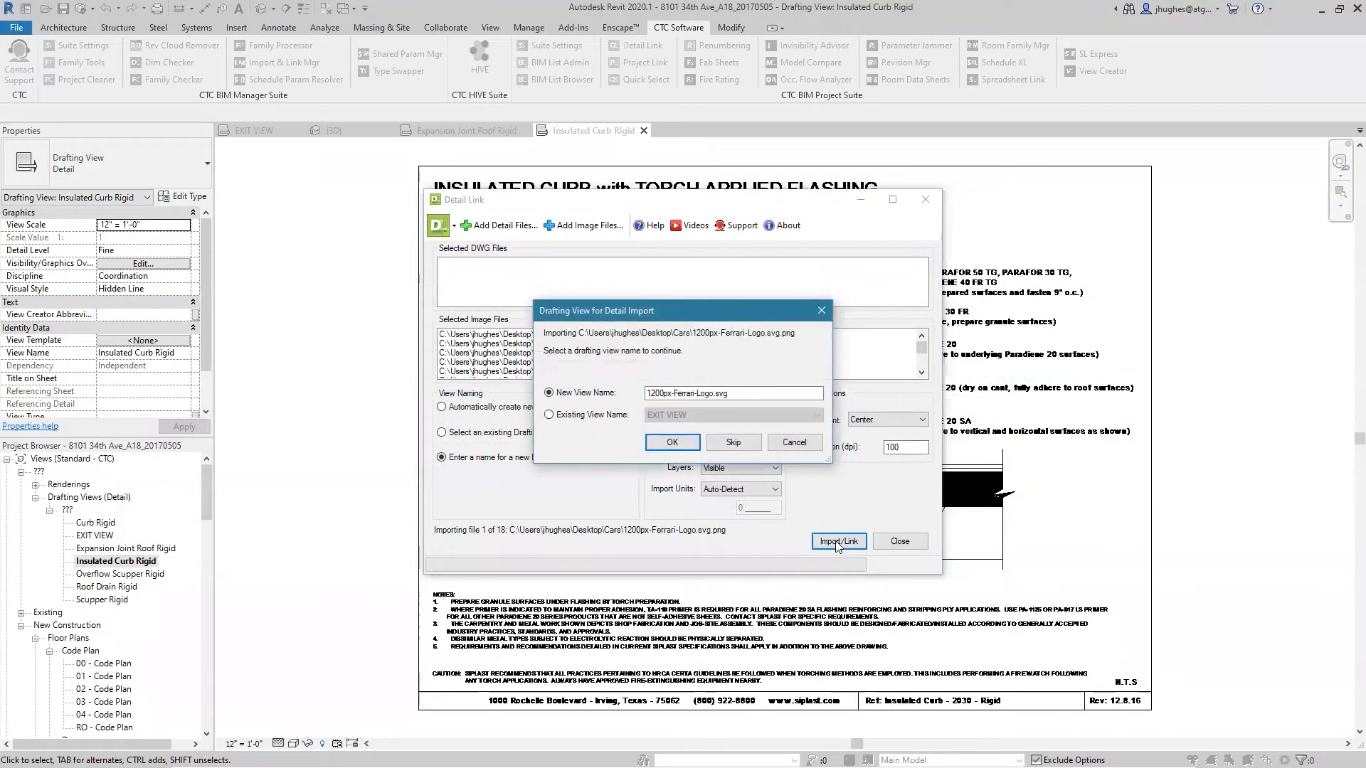
click(550, 416)
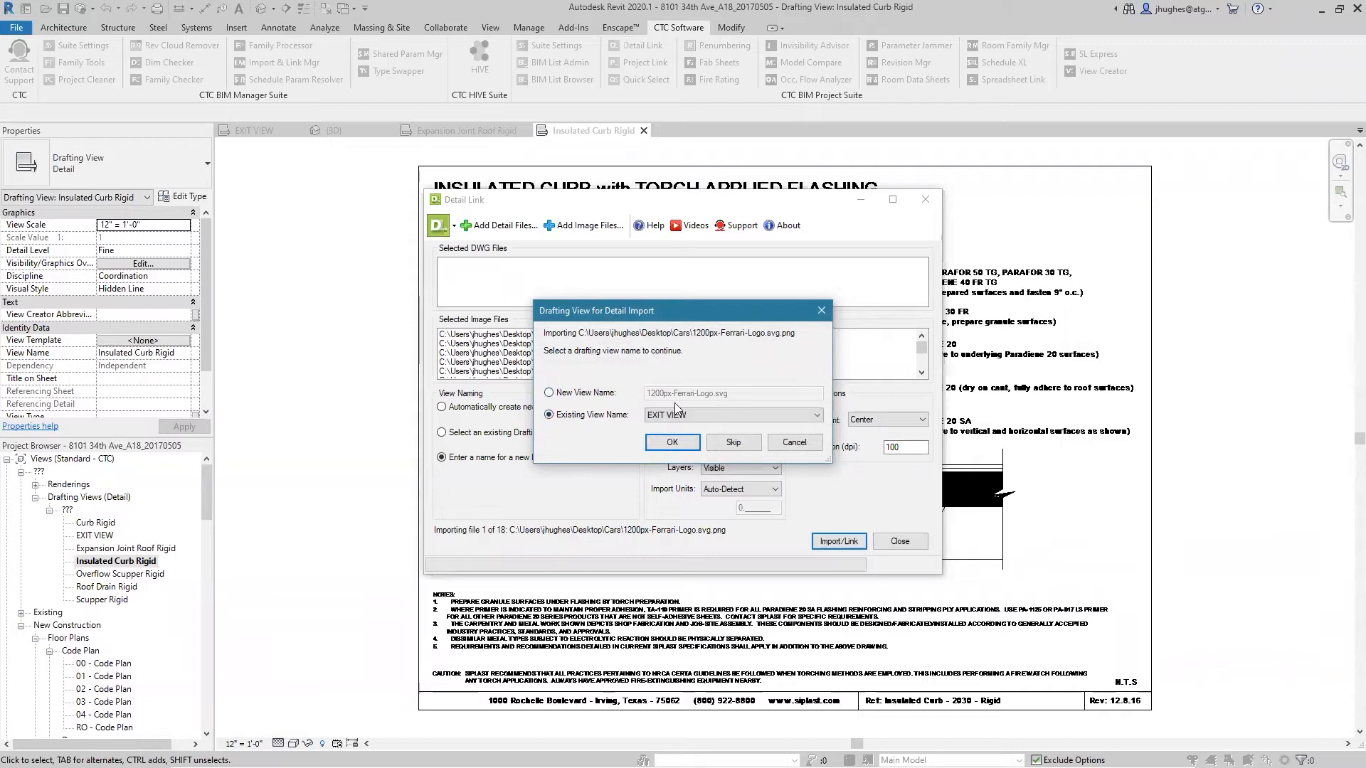
click(783, 415)
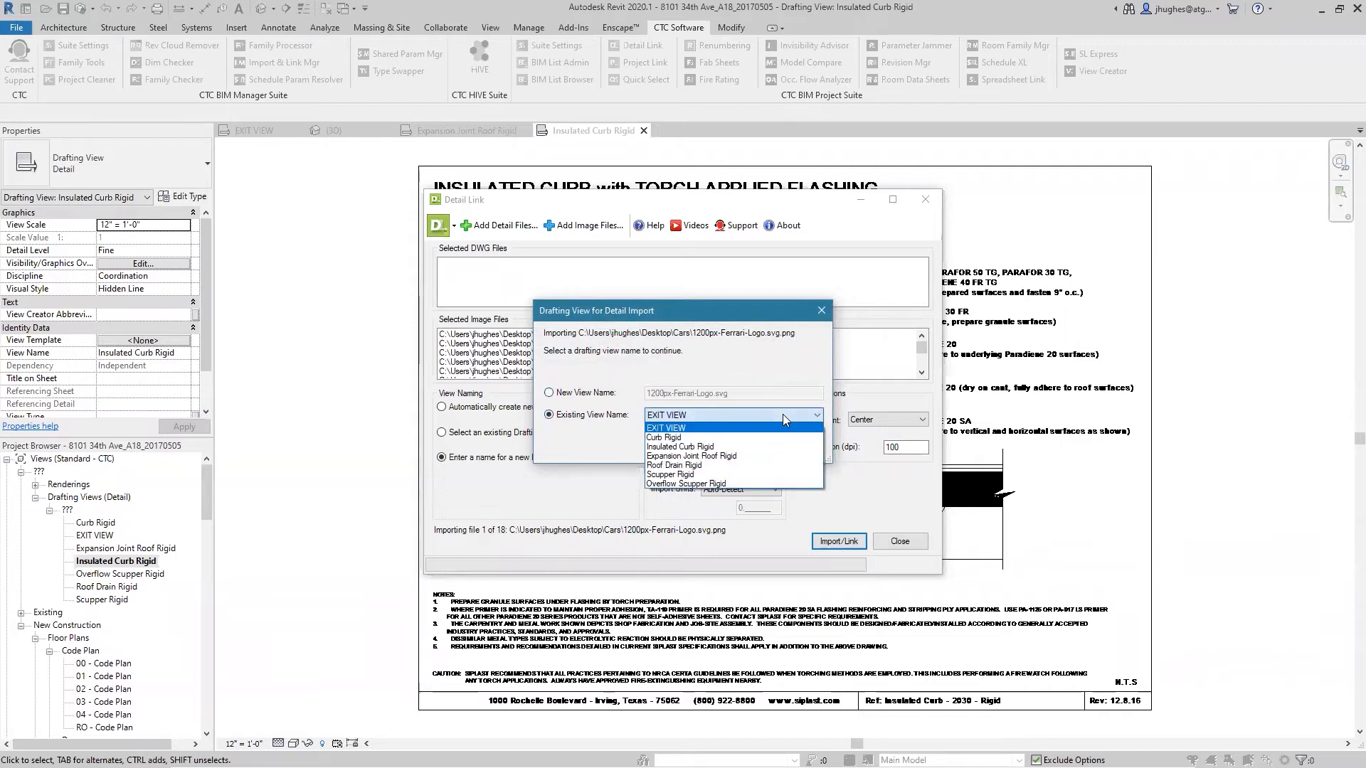
click(820, 310)
click(821, 310)
- Start the import using existing drafting views for each file, but place 1200px-Ferrari-Logo.svg.png in a new view named Car Logos
click(442, 434)
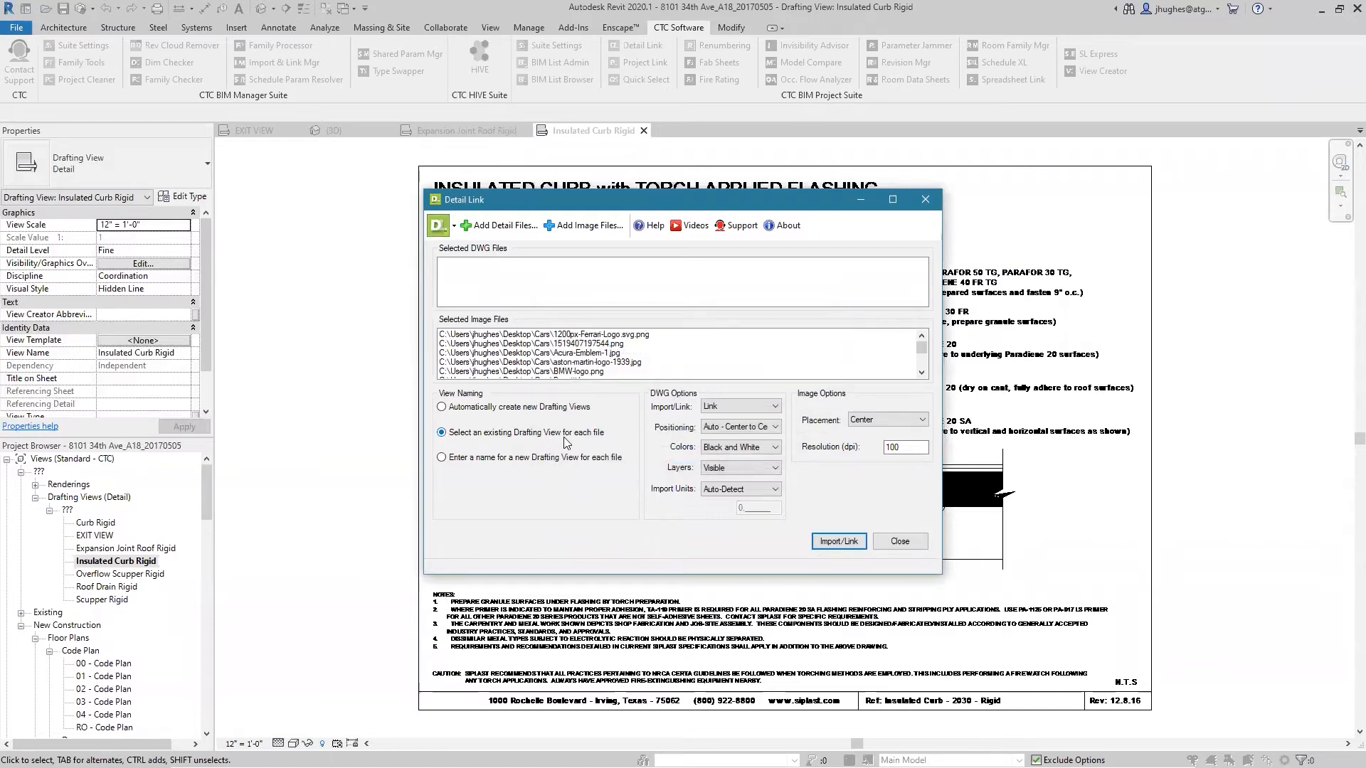
click(834, 544)
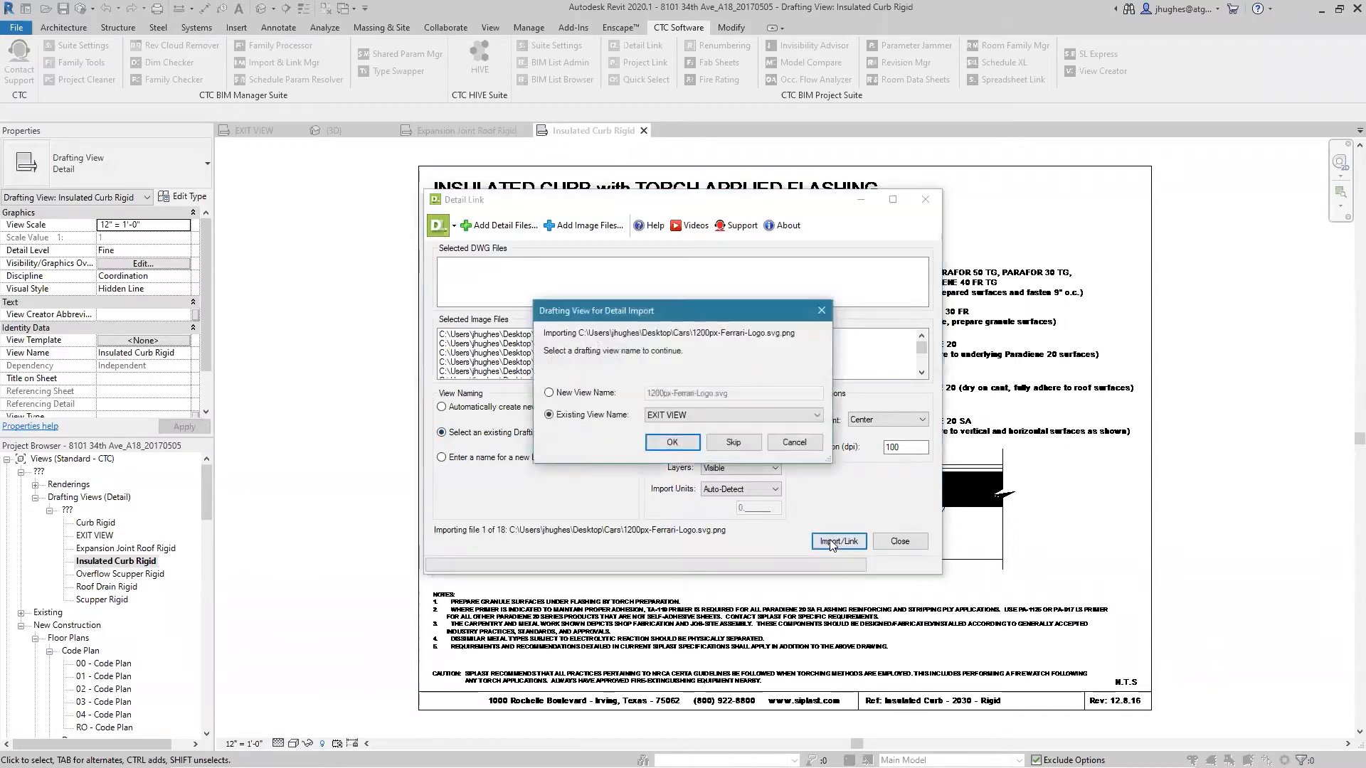
click(569, 396)
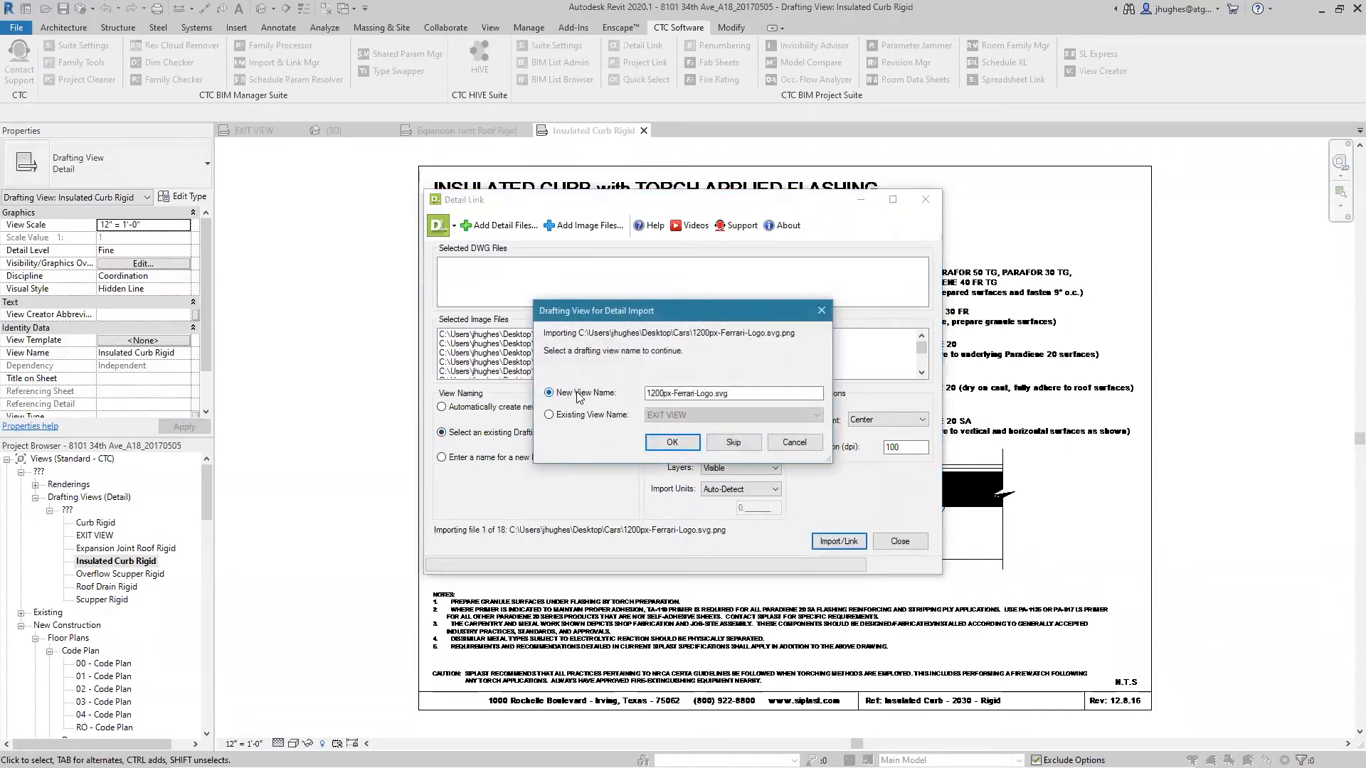
drag(737, 392, 575, 413)
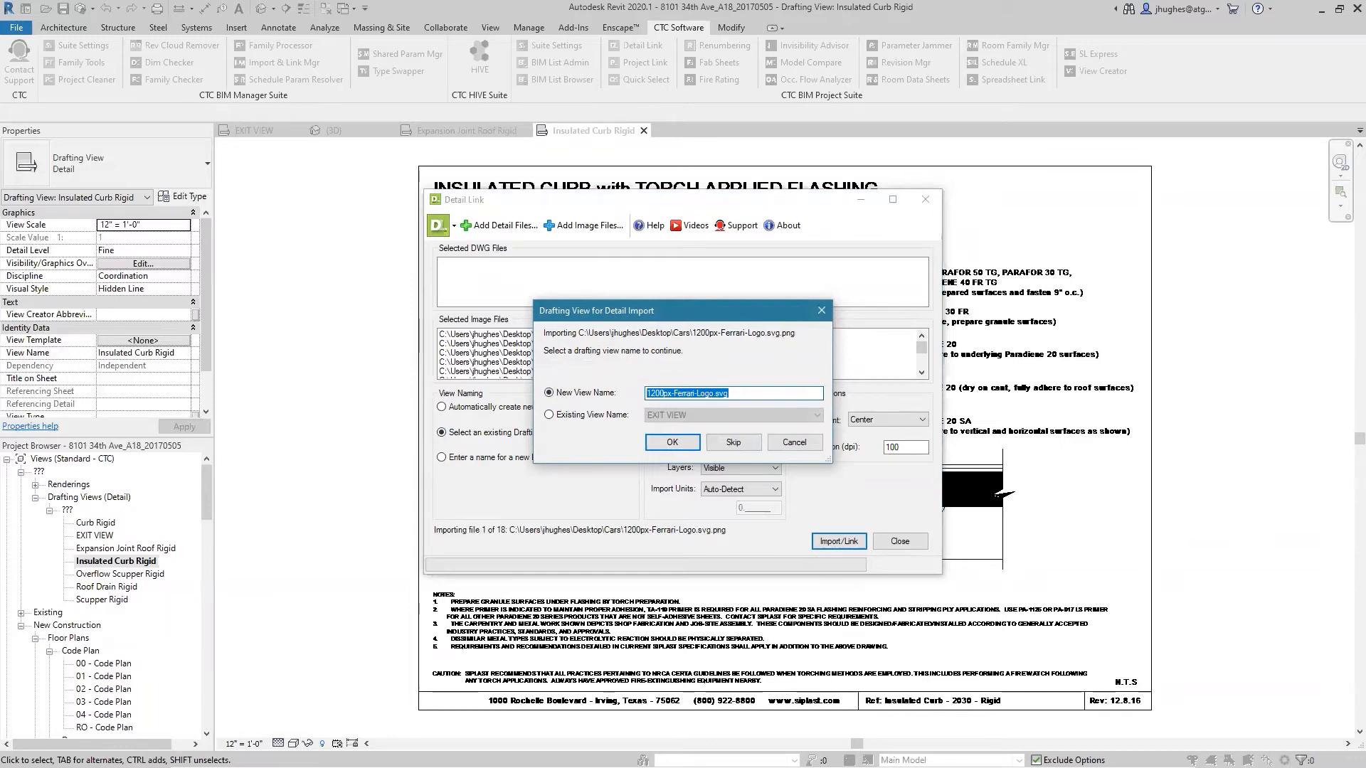
text(Car Logos)
click(667, 443)
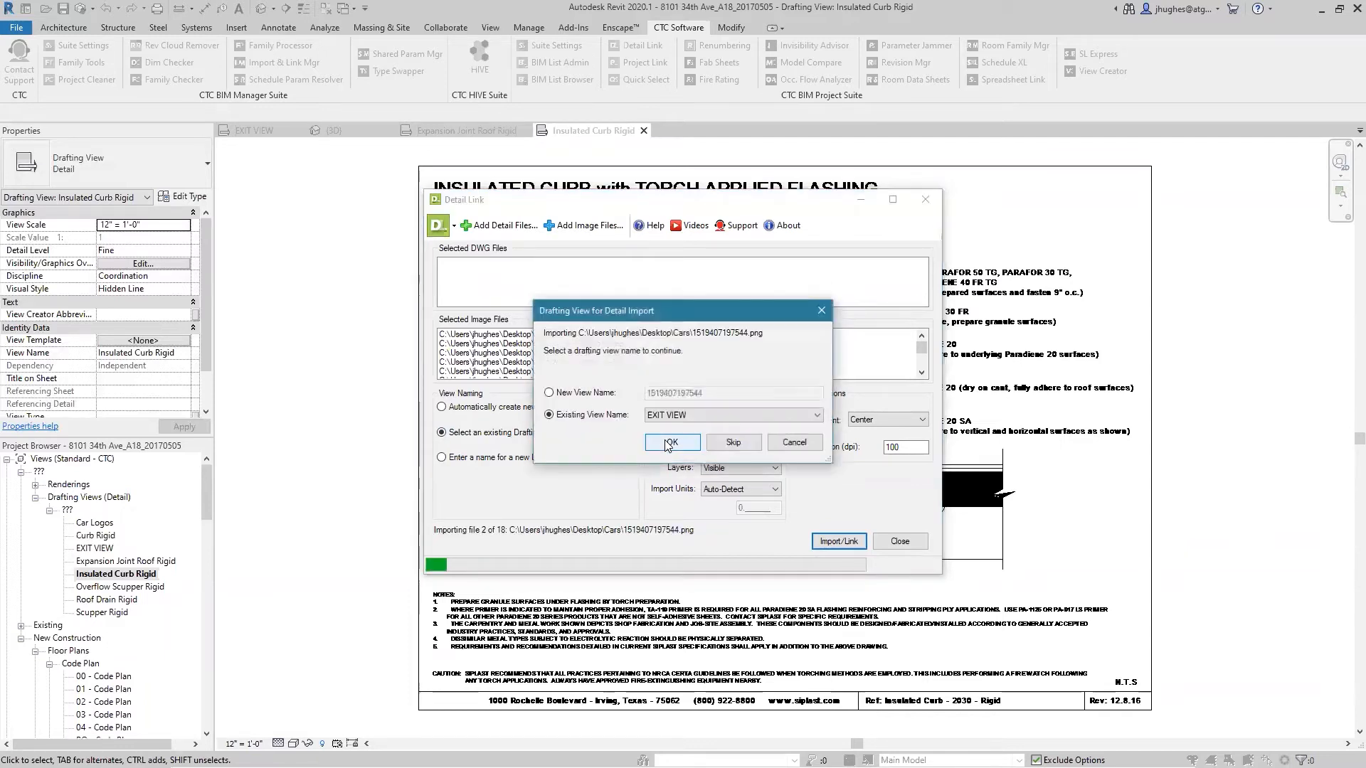
- Import 1519407197544.png and Acura-Emblem-1.jpg into the existing Car Logos drafting view
click(660, 416)
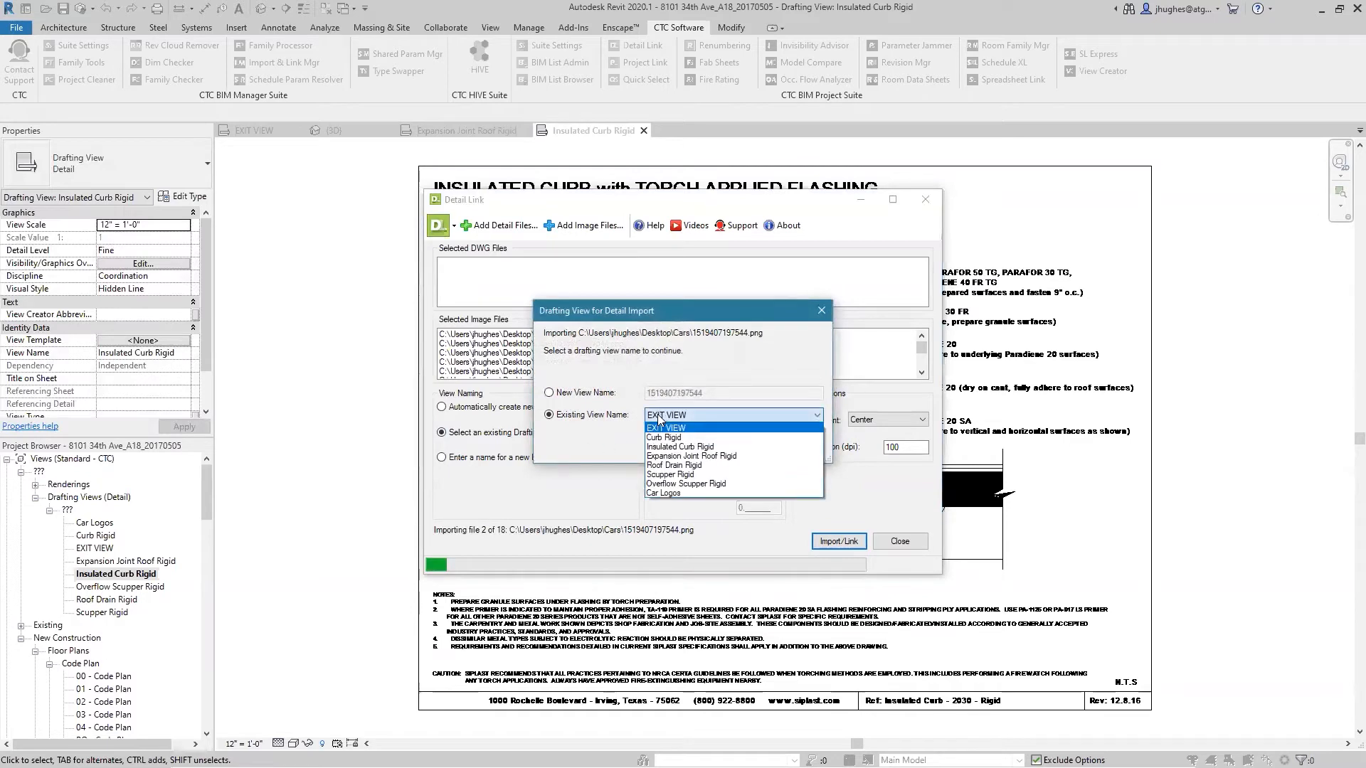
click(662, 493)
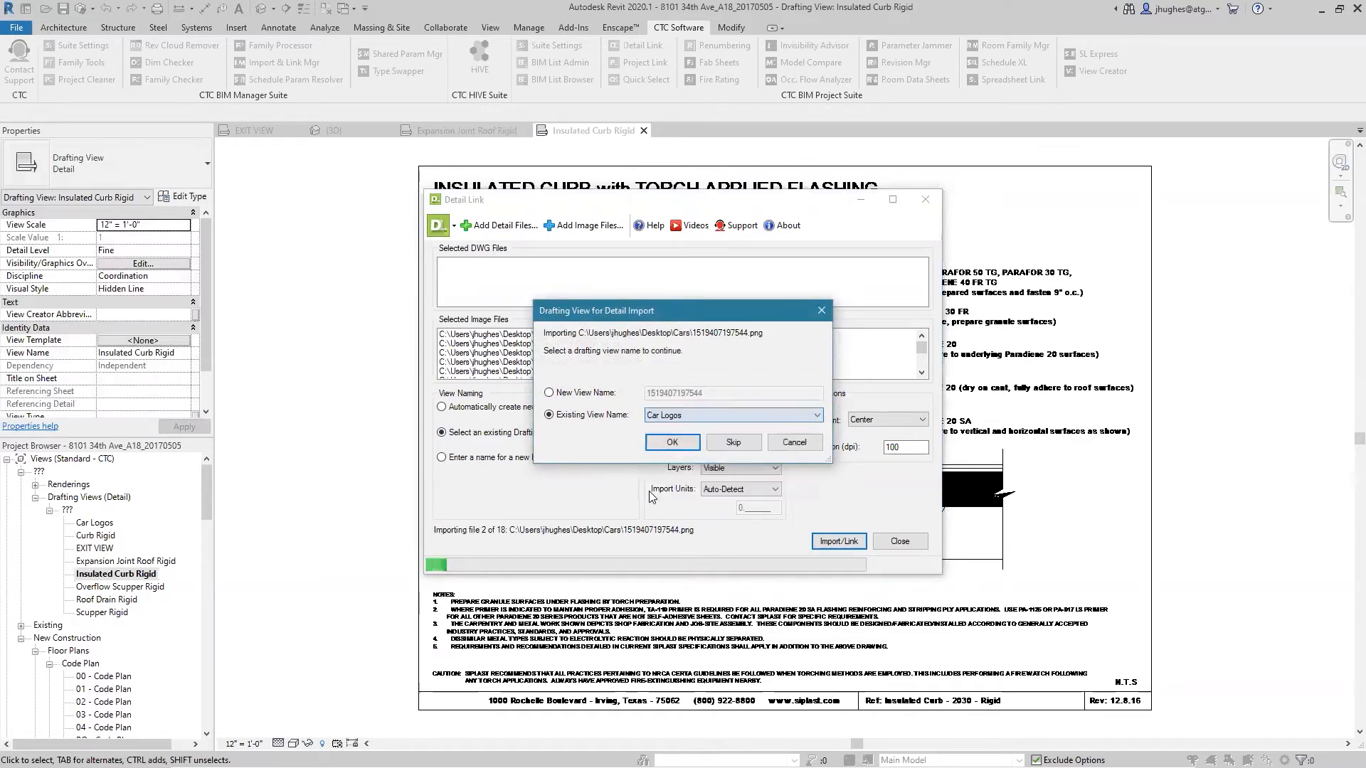
click(673, 442)
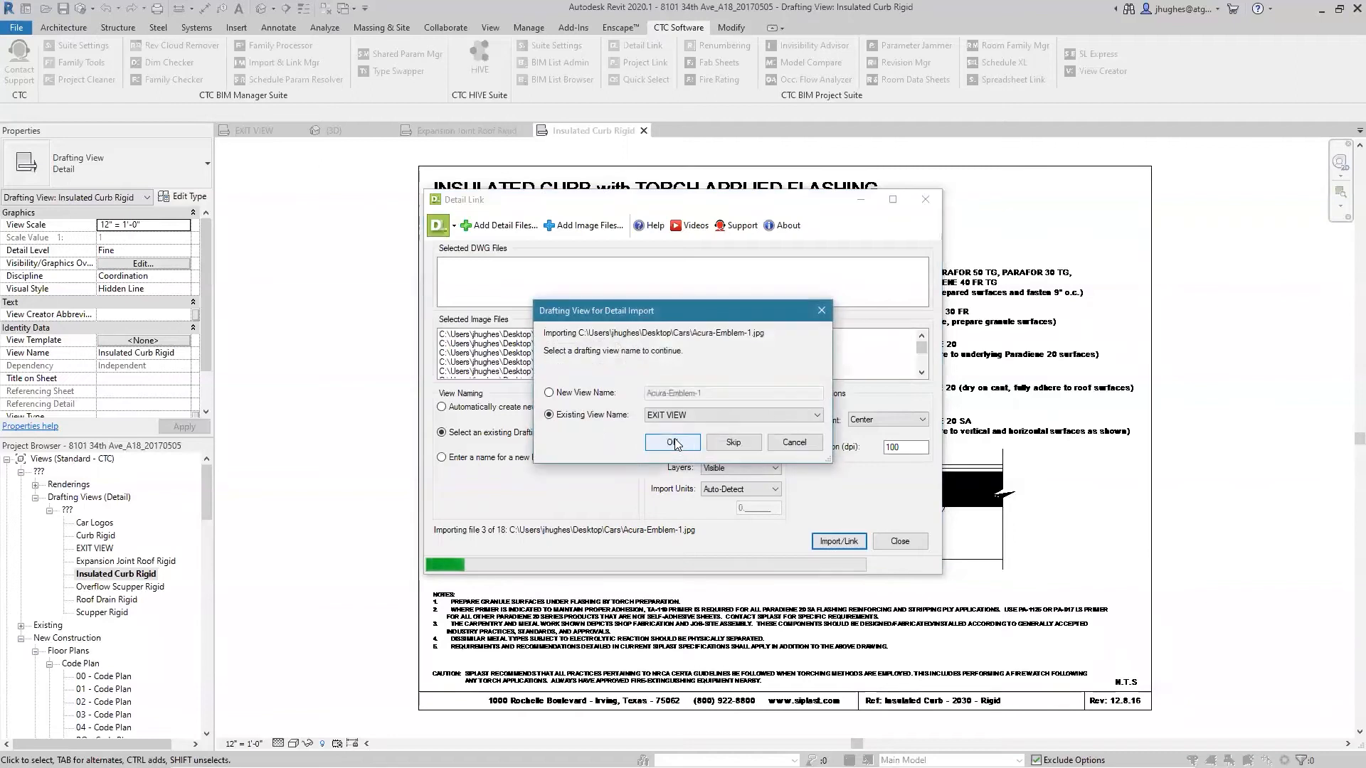
click(661, 415)
click(662, 493)
click(672, 442)
- Import aston-martin-logo-1939.jpg and BMW-logo.png into the existing Car Logos drafting view
click(665, 417)
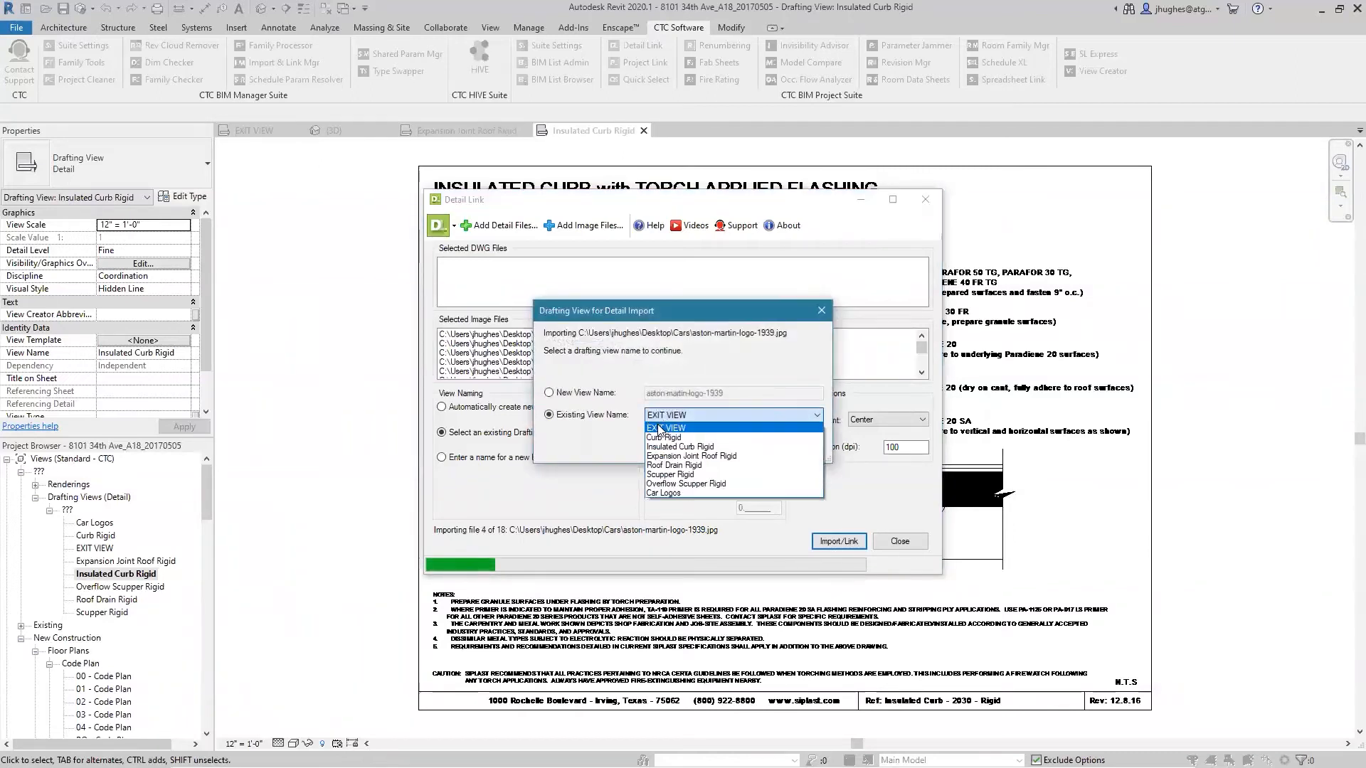
click(661, 493)
click(672, 441)
click(669, 417)
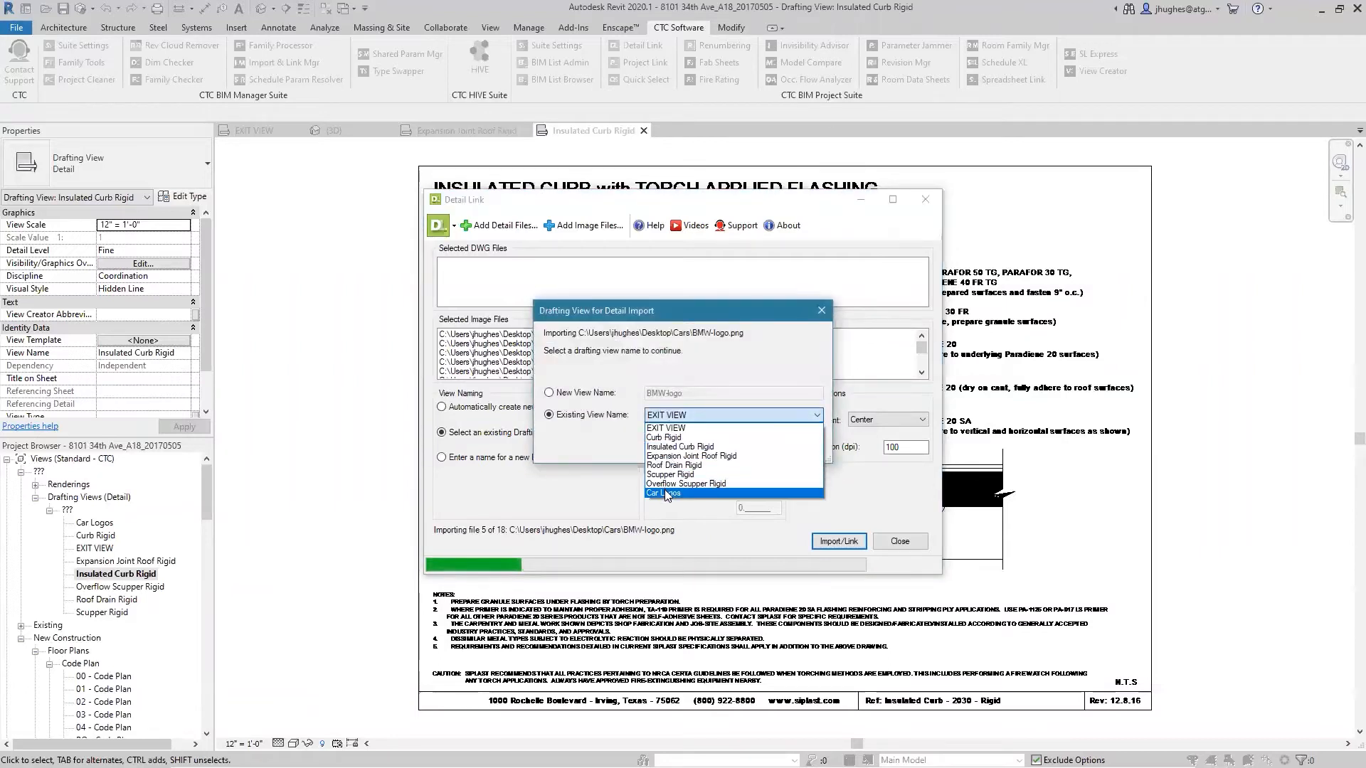
click(661, 493)
click(662, 443)
- Import Bugatti-logo.png and Chrysler-logo-1998-1920x1080.png into the existing Car Logos drafting view
click(662, 416)
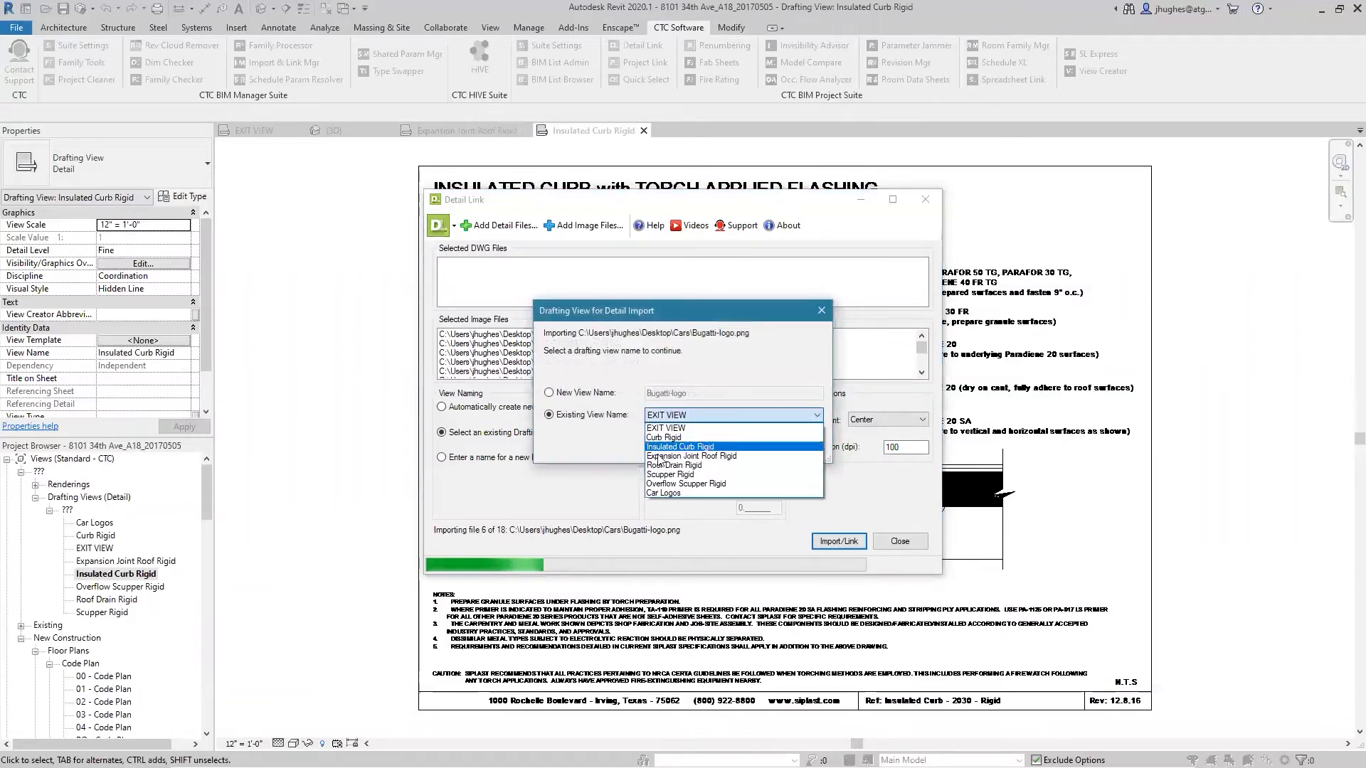
click(659, 485)
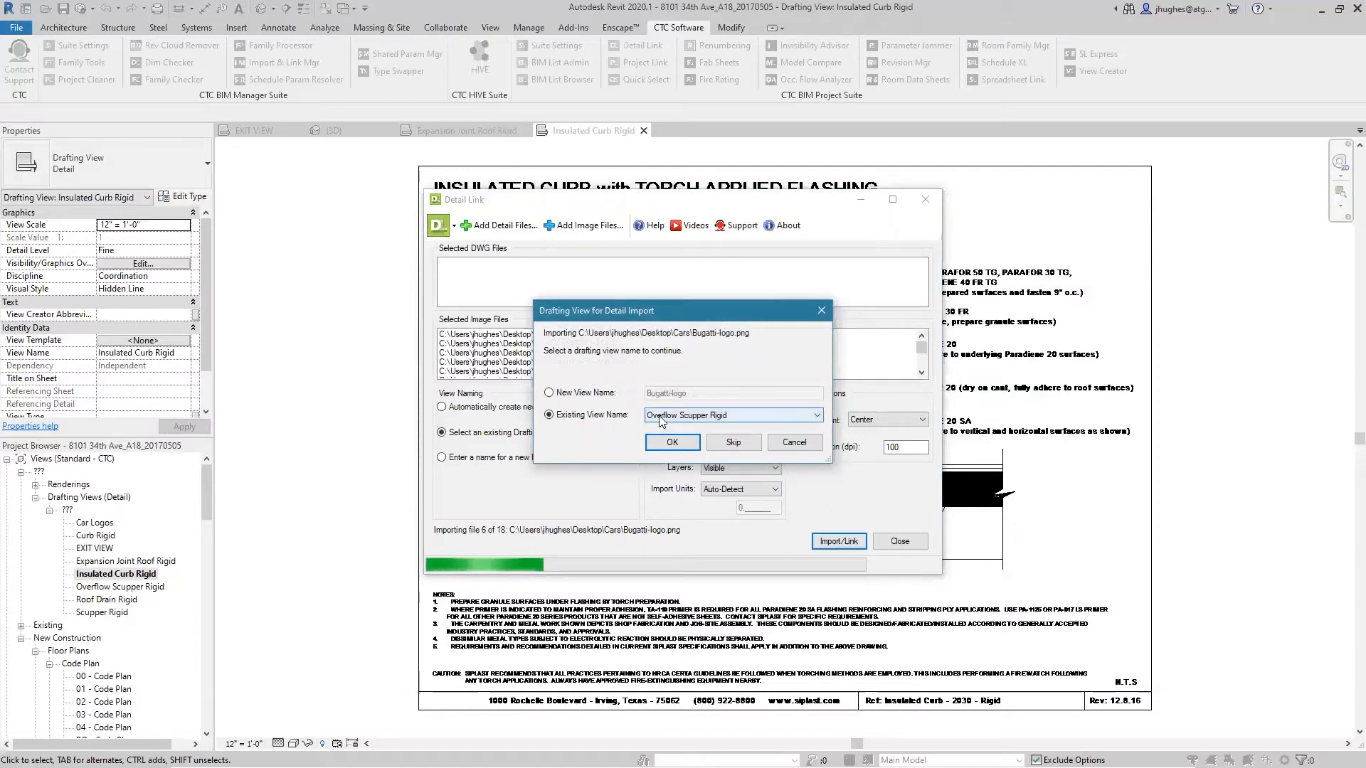
click(661, 416)
click(660, 492)
click(669, 442)
click(662, 416)
click(660, 492)
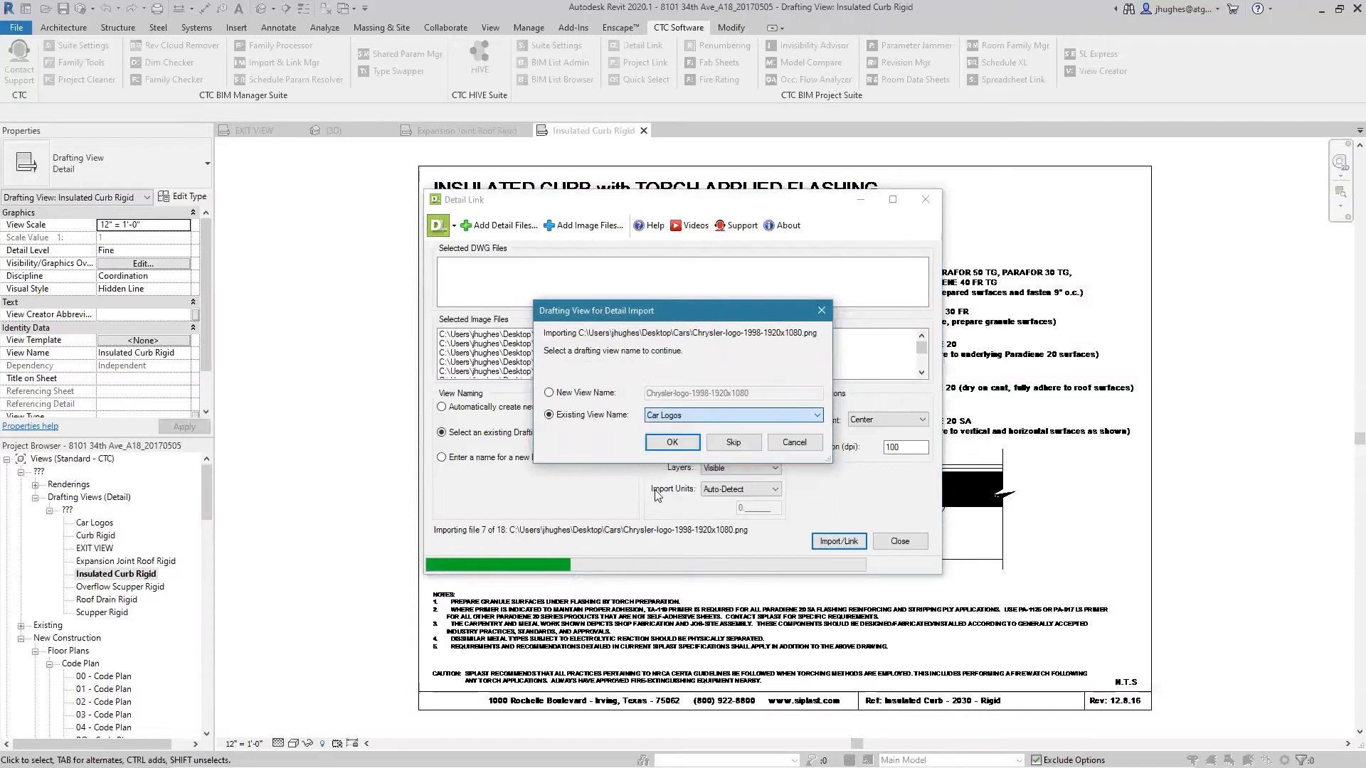
click(669, 445)
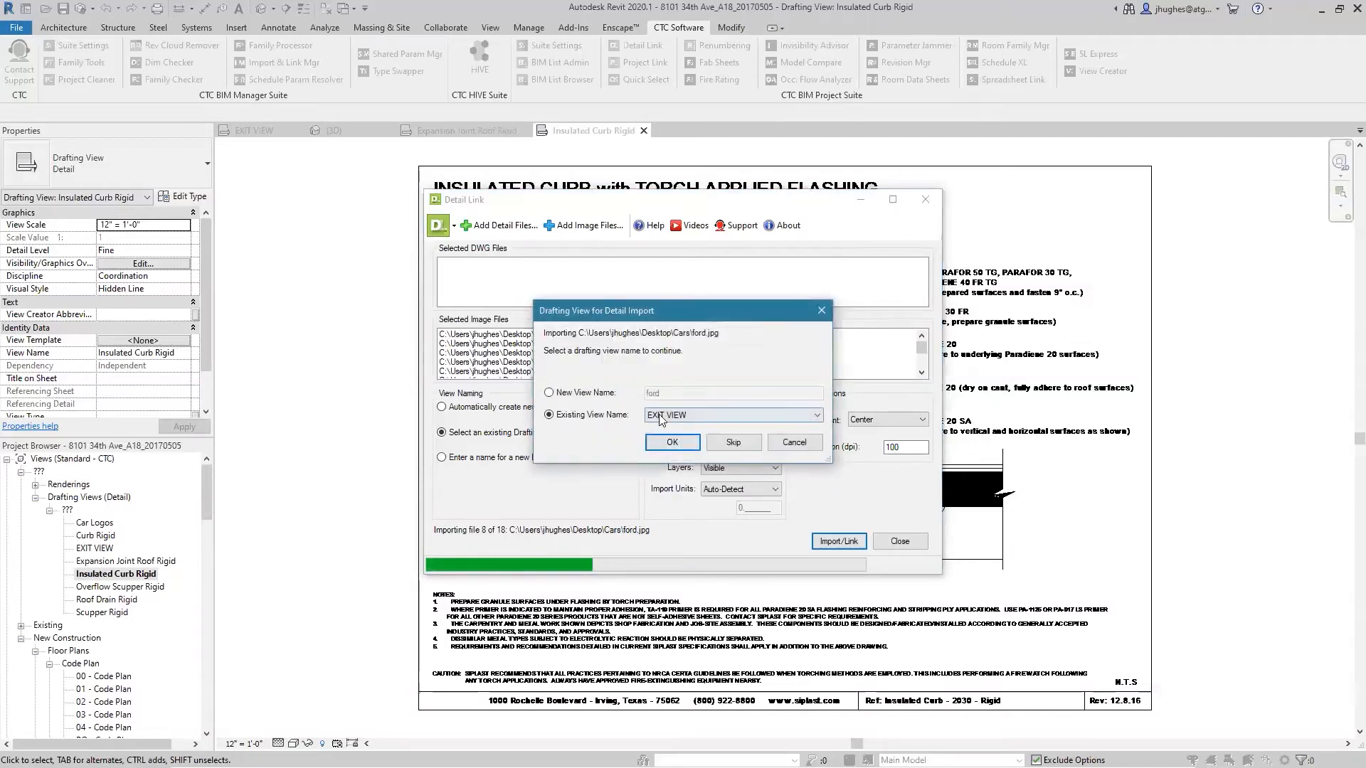
- Import ford.jpg and Lamborghini-Logo.png into the existing Car Logos drafting view
click(662, 415)
click(660, 492)
click(669, 443)
click(669, 415)
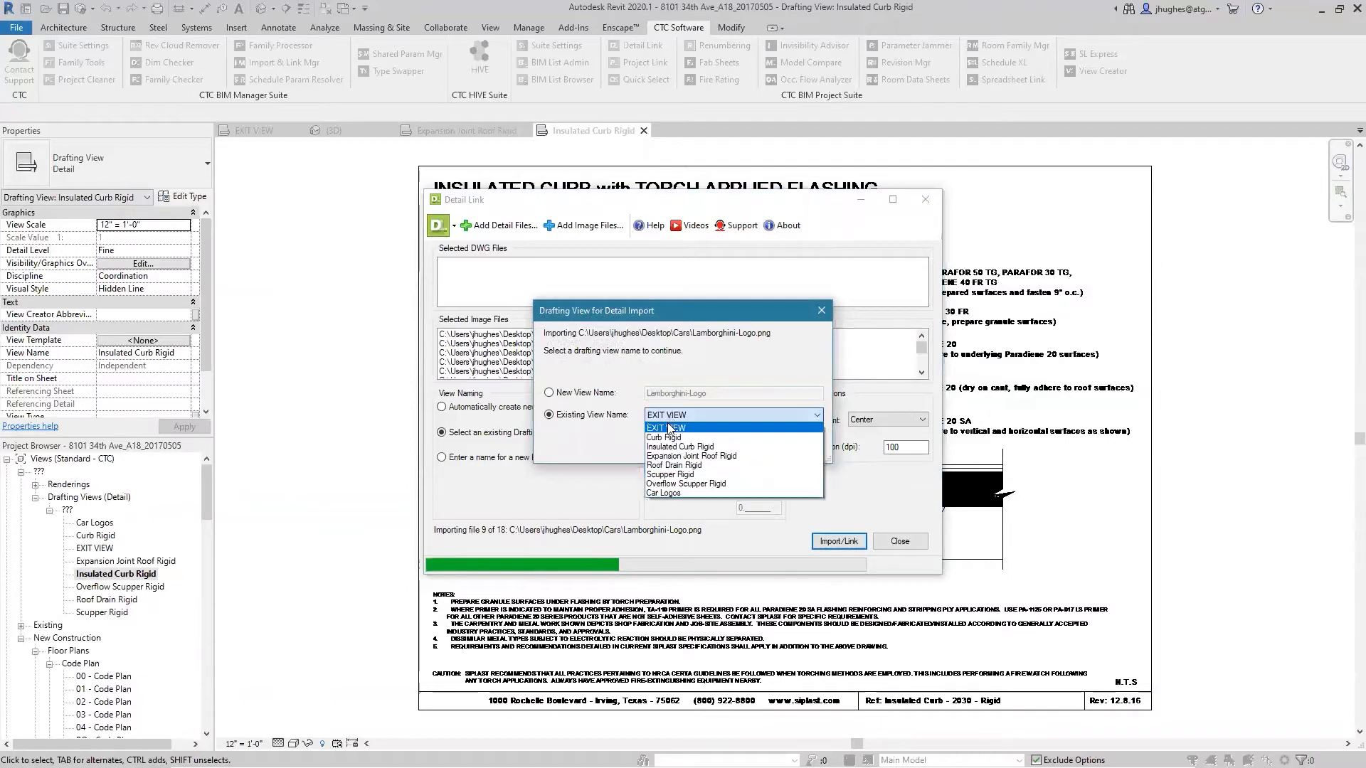
click(669, 475)
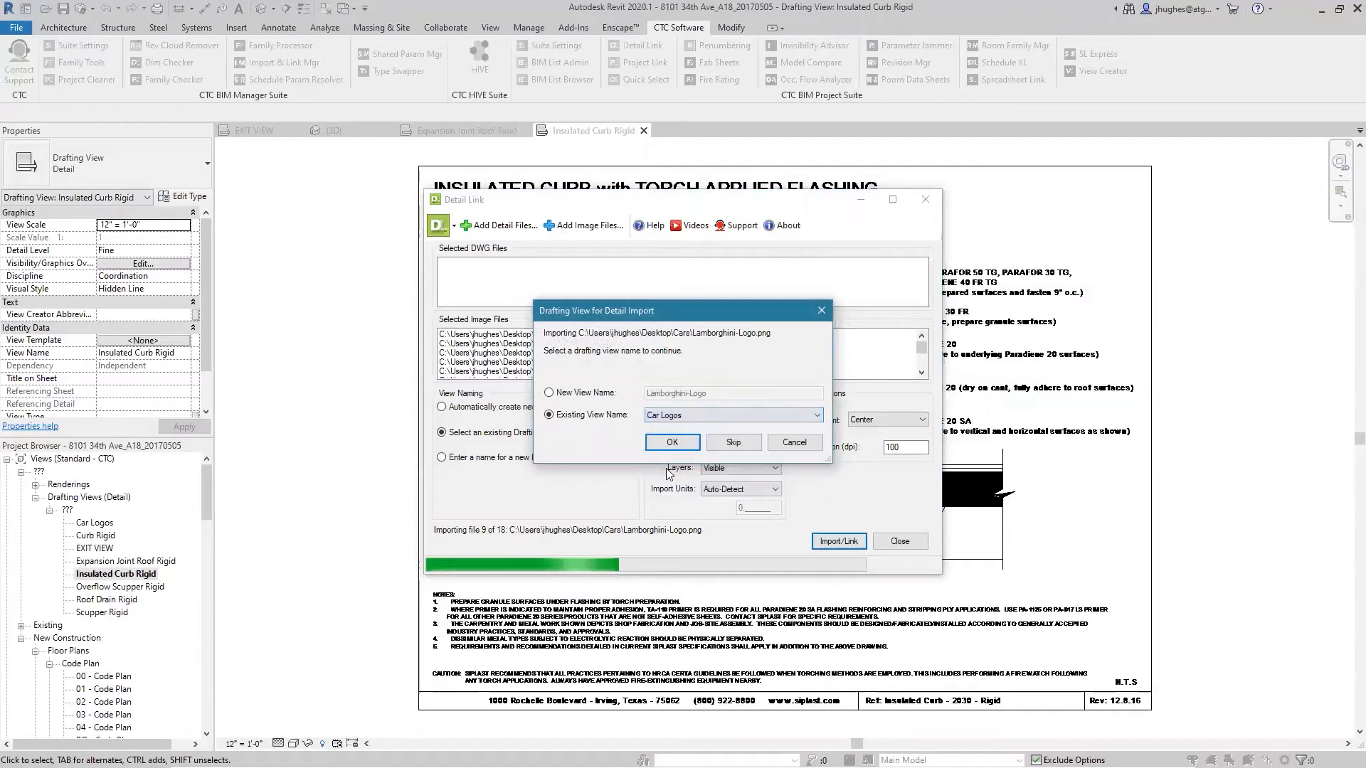
- Import Lancia_Logo.jpg and logo-story-volkswagen.jpg into the existing Car Logos drafting view
click(673, 415)
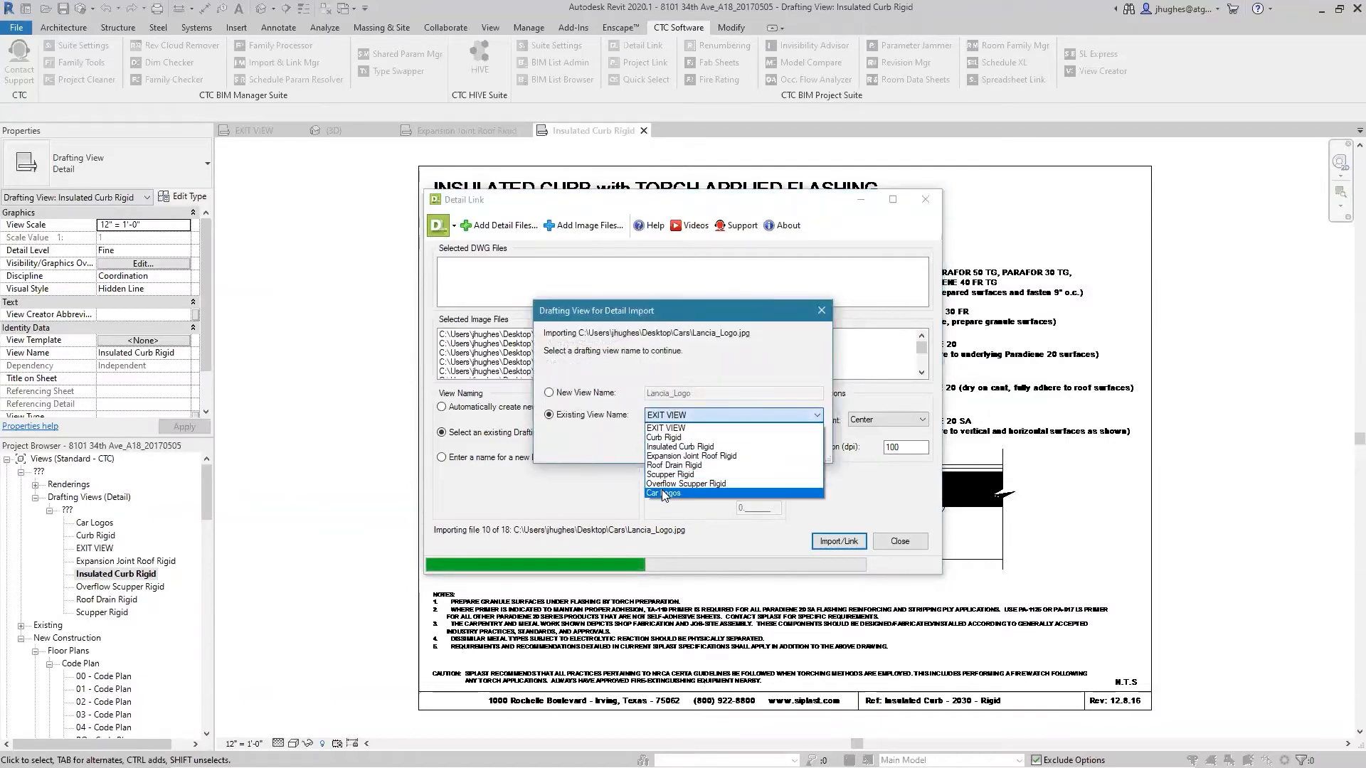
click(665, 493)
click(669, 441)
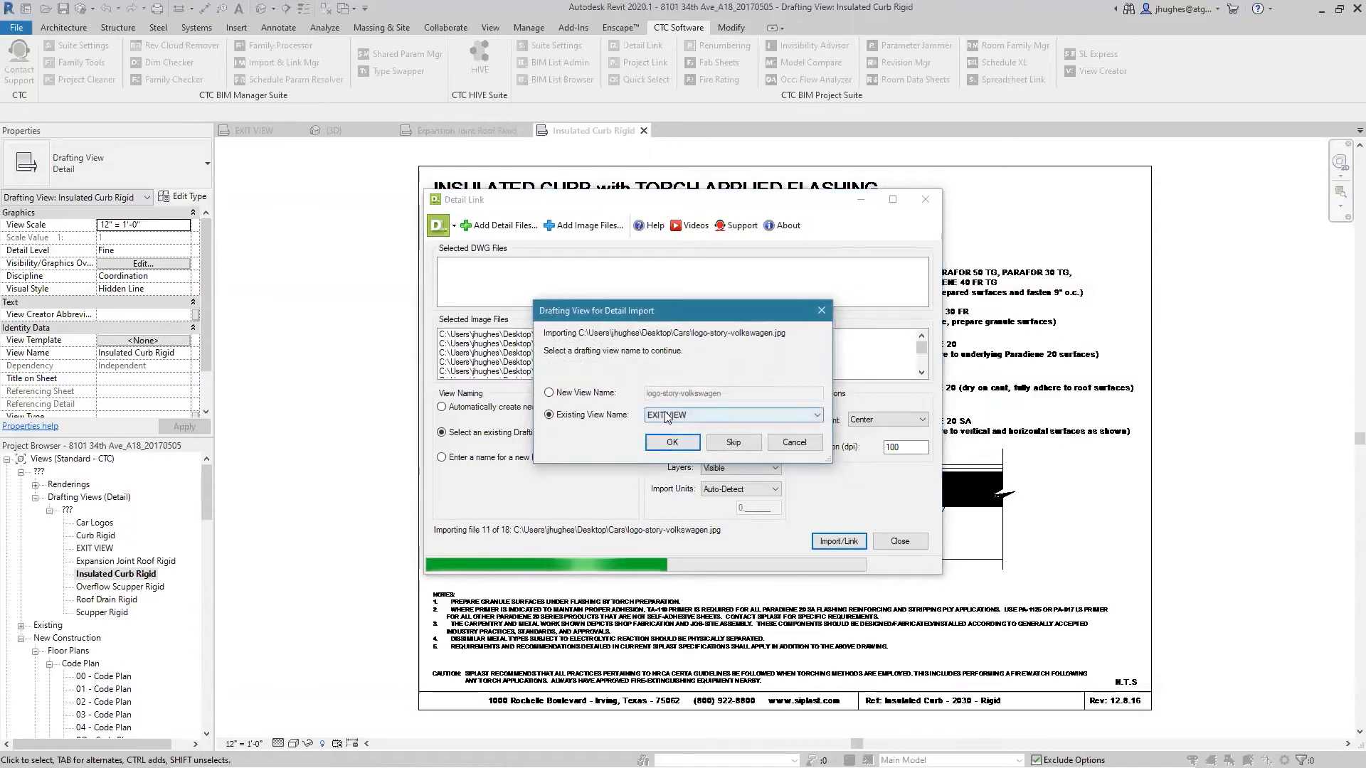
click(672, 415)
click(661, 491)
click(672, 441)
- Import Maserati-symbol-1920x1080.png into the existing Car Logos drafting view
click(672, 414)
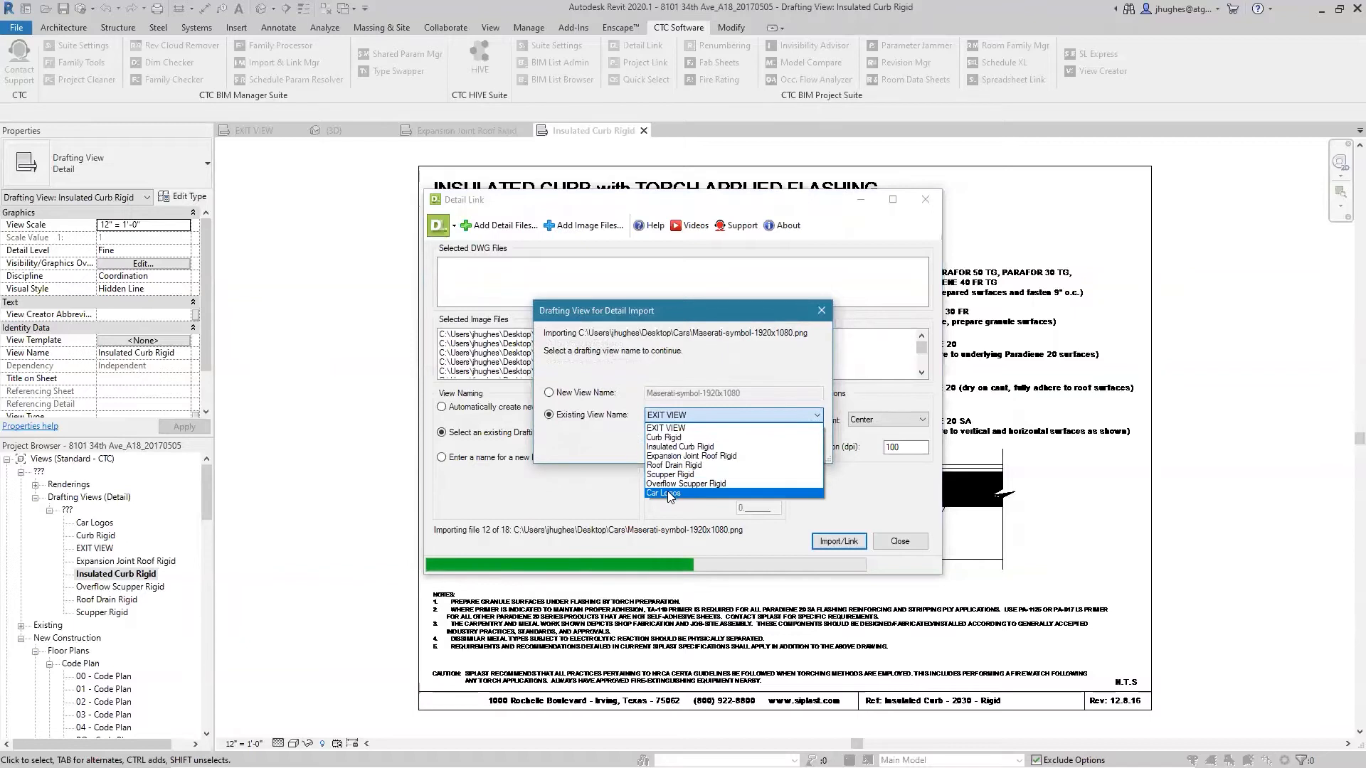
click(663, 492)
click(668, 442)
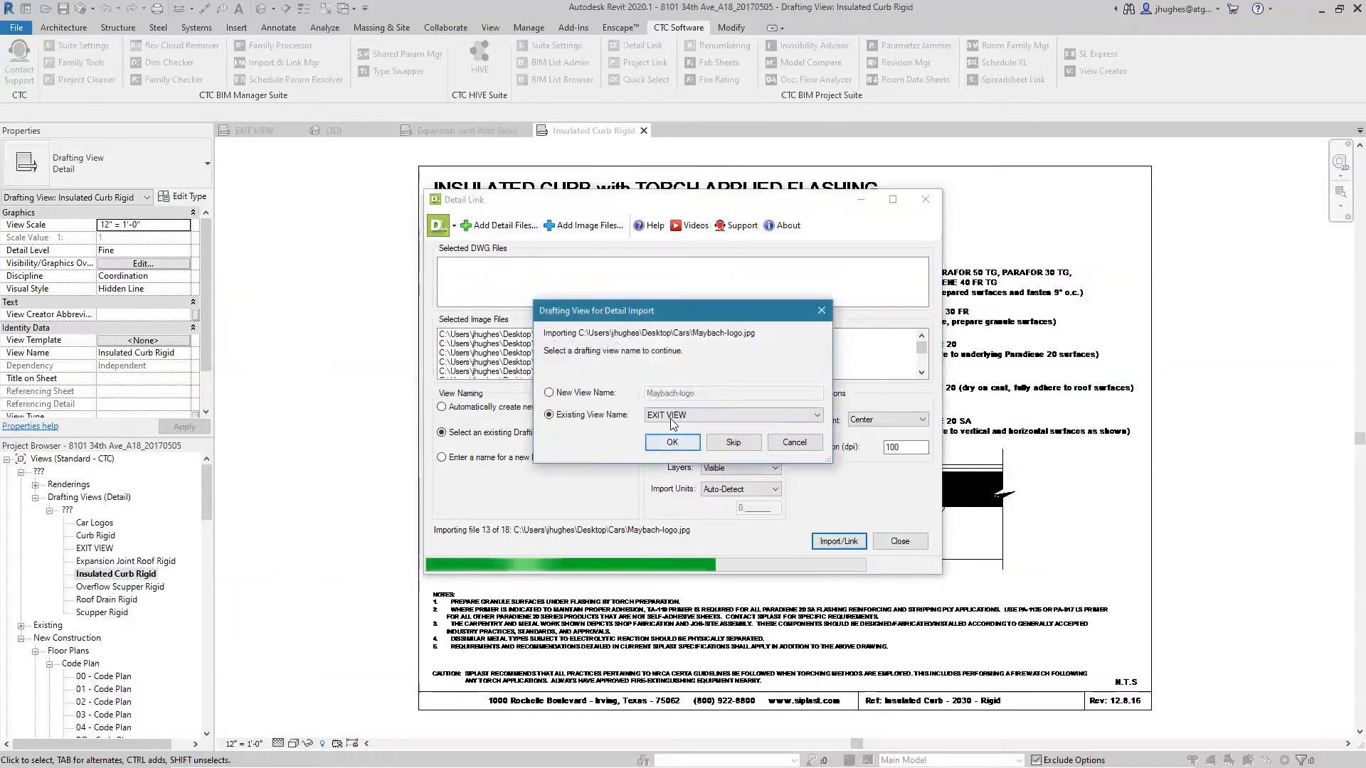
- Import Maybach-logo.jpg and McLaren-logo-2002-2560x1440.png into the existing Car Logos drafting view
click(672, 415)
click(664, 493)
click(672, 442)
click(665, 416)
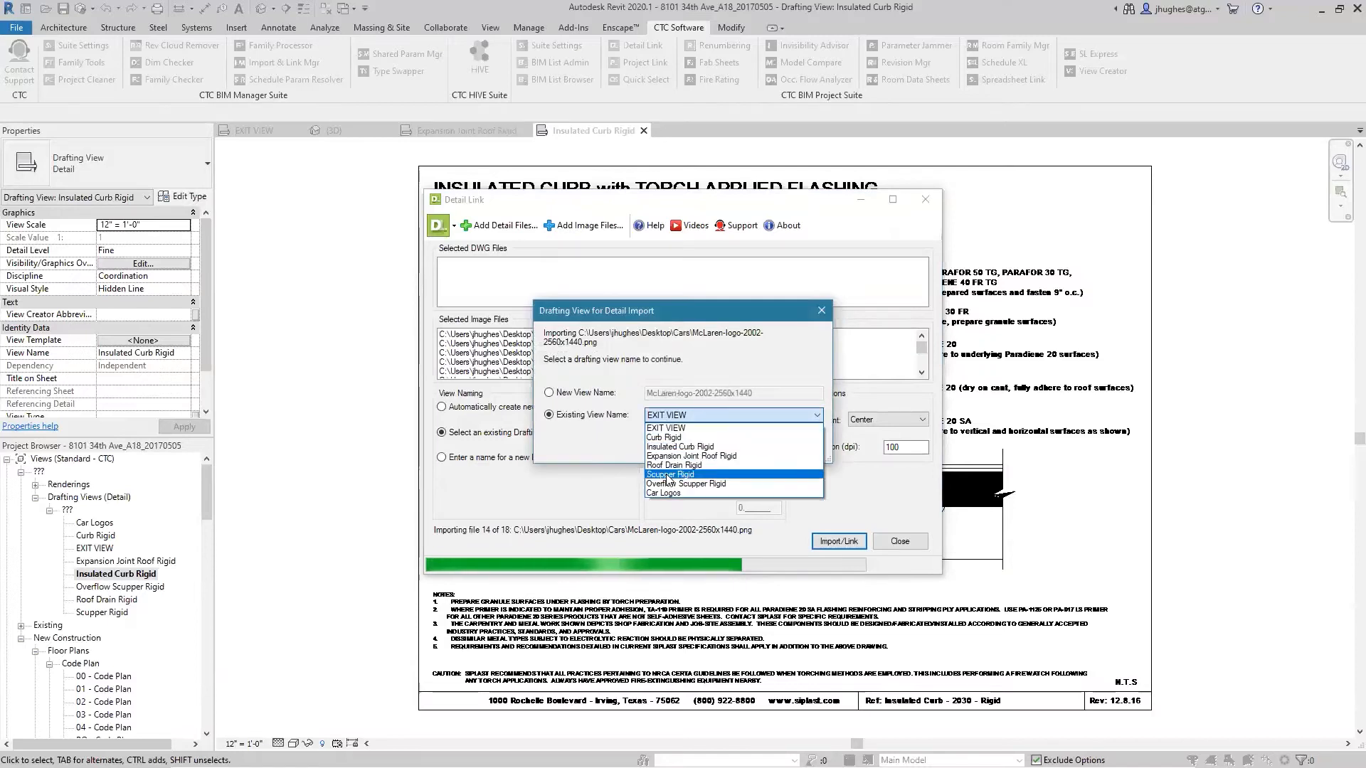
click(664, 493)
click(670, 442)
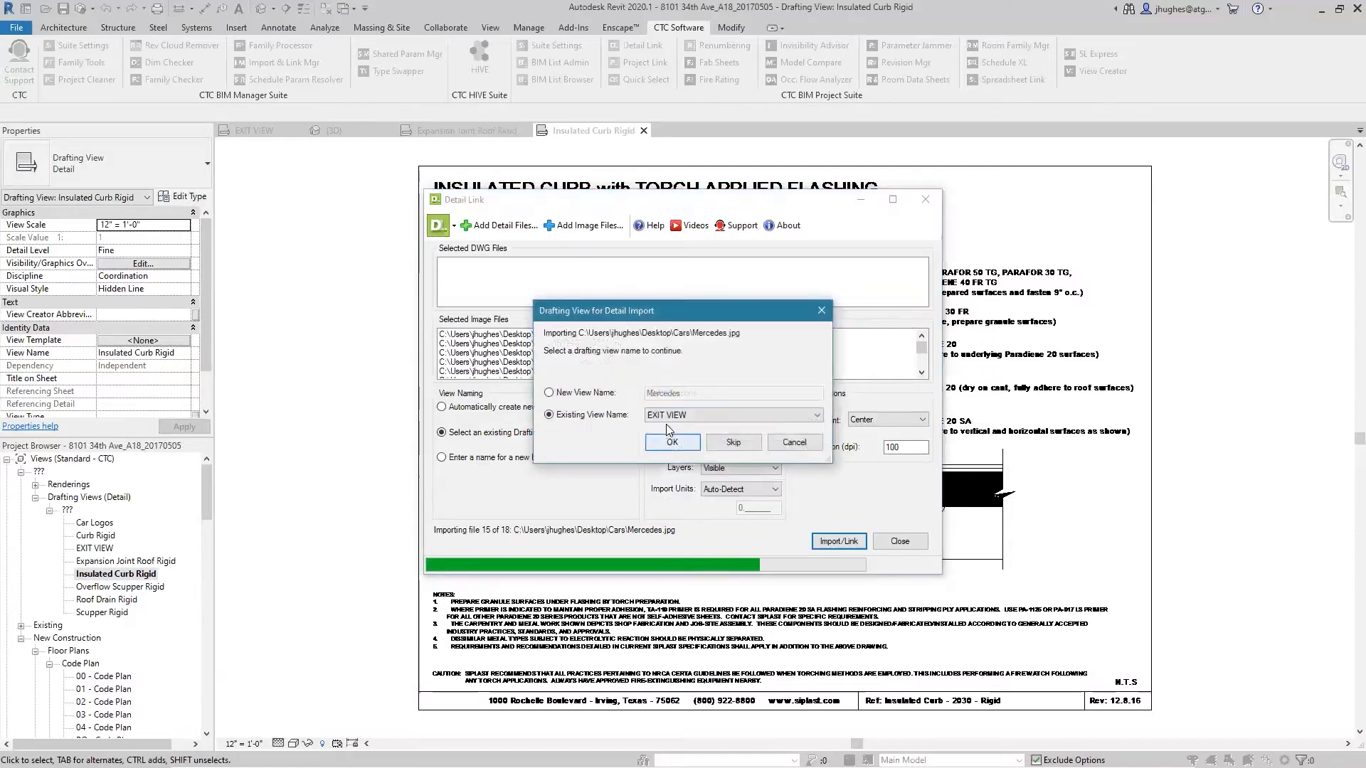
- Import Mercedes.jpg and Pagani-logo-1992-1440x900.png into the existing Car Logos drafting view
click(664, 416)
click(669, 488)
click(672, 442)
click(664, 415)
click(665, 493)
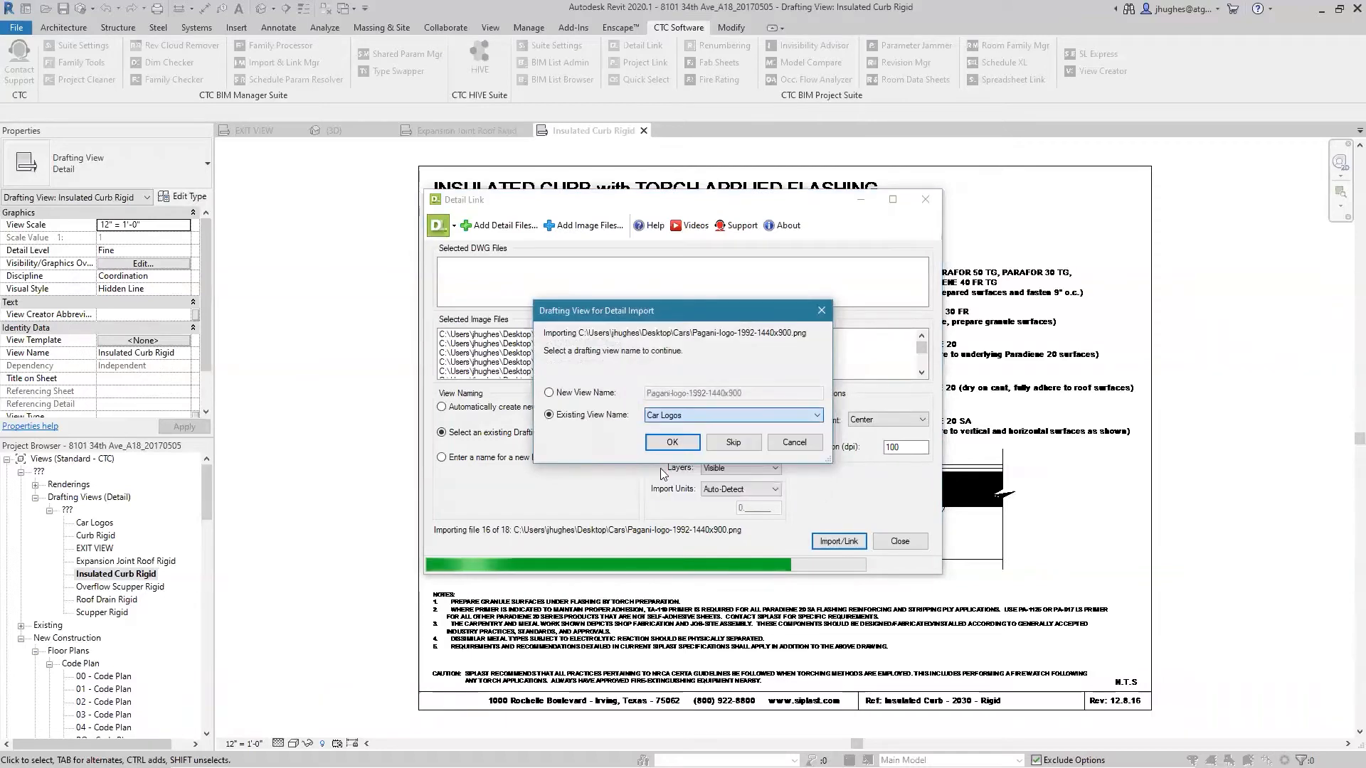
click(673, 442)
- Import porsche-logo.jpg and Tesla.jpg into the existing Car Logos drafting view
click(667, 416)
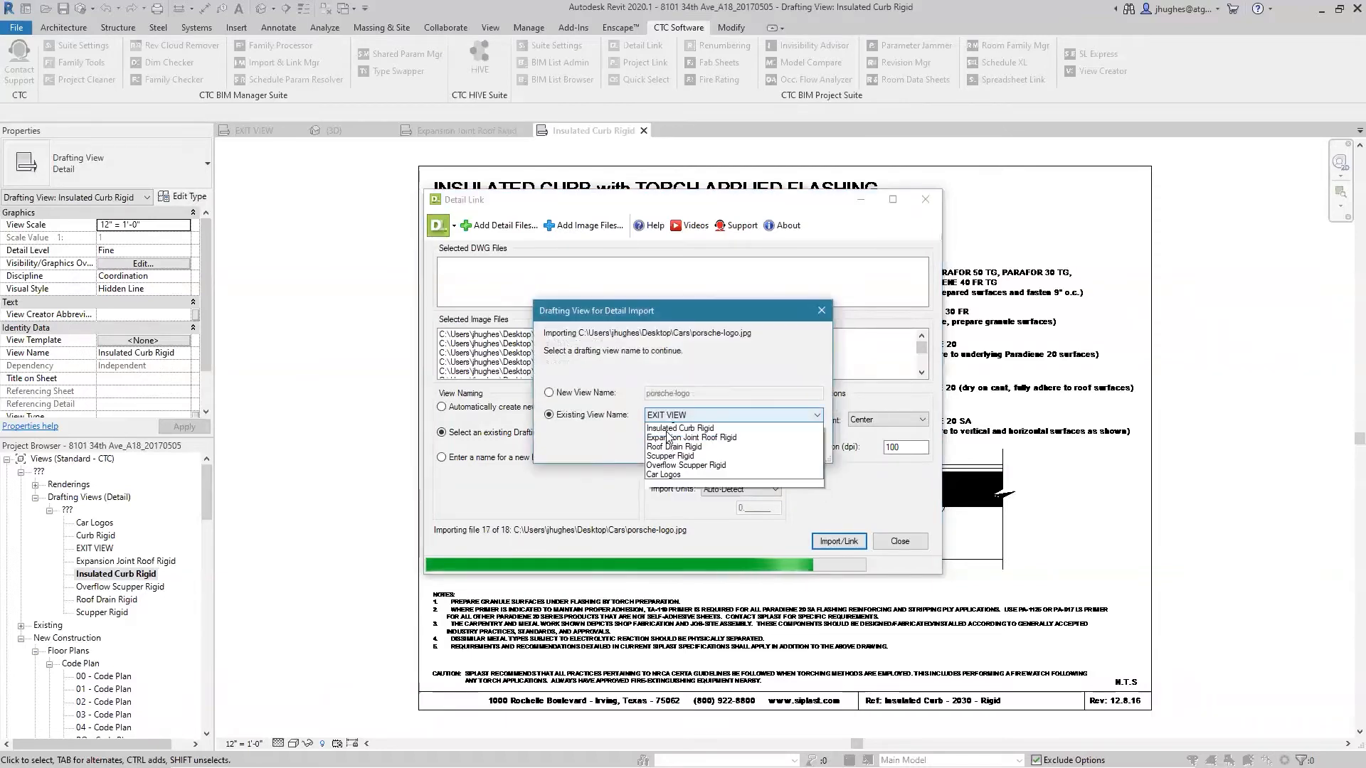
click(664, 490)
click(663, 441)
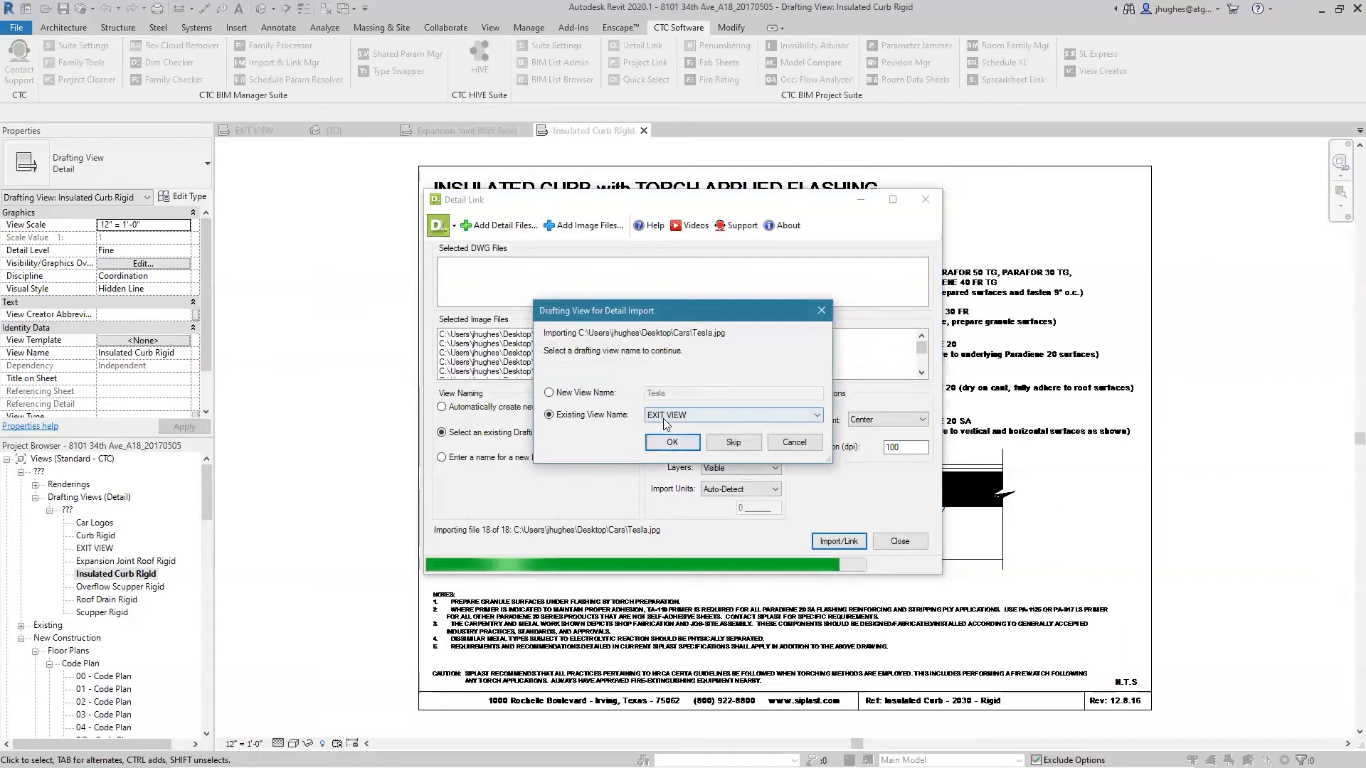
click(663, 416)
click(654, 489)
click(668, 443)
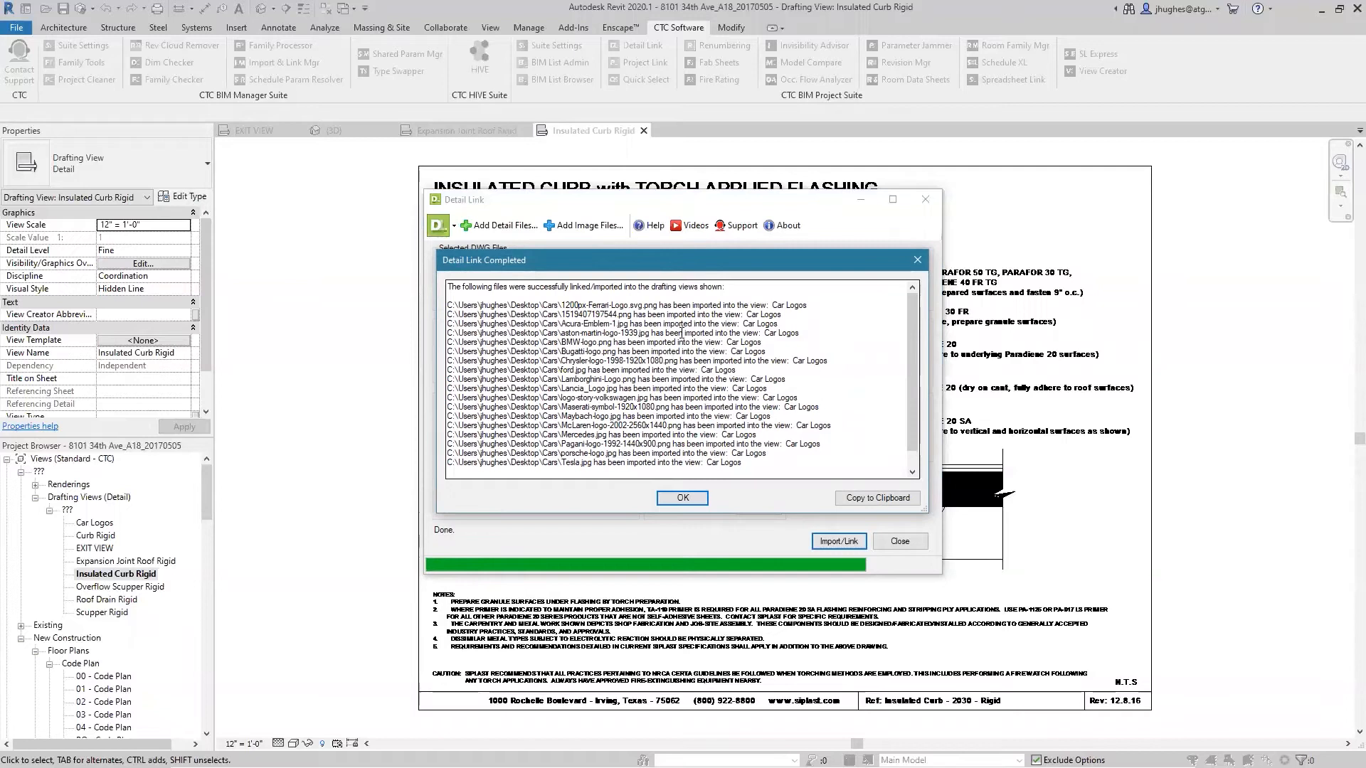
- Close the import report and Detail Link, and open the Car Logos drafting view
drag(499, 286, 604, 289)
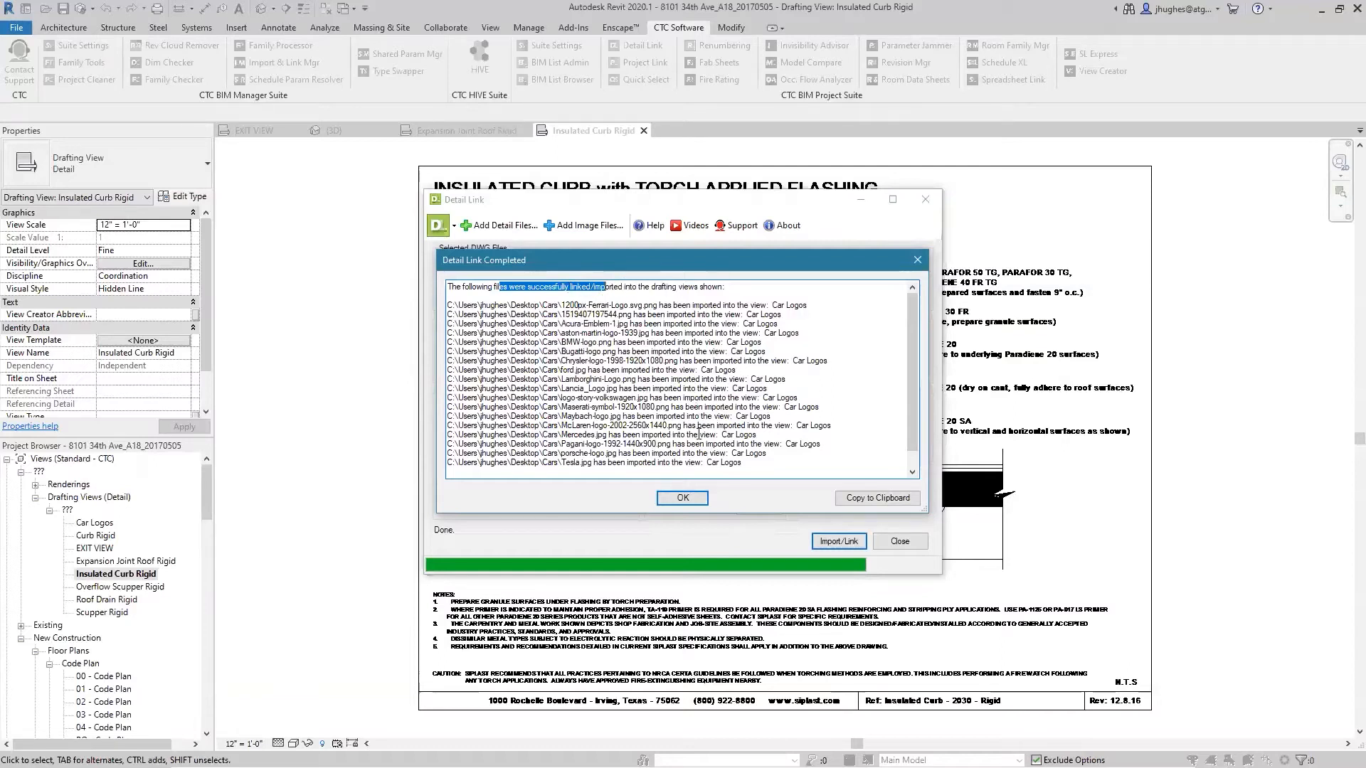
click(683, 498)
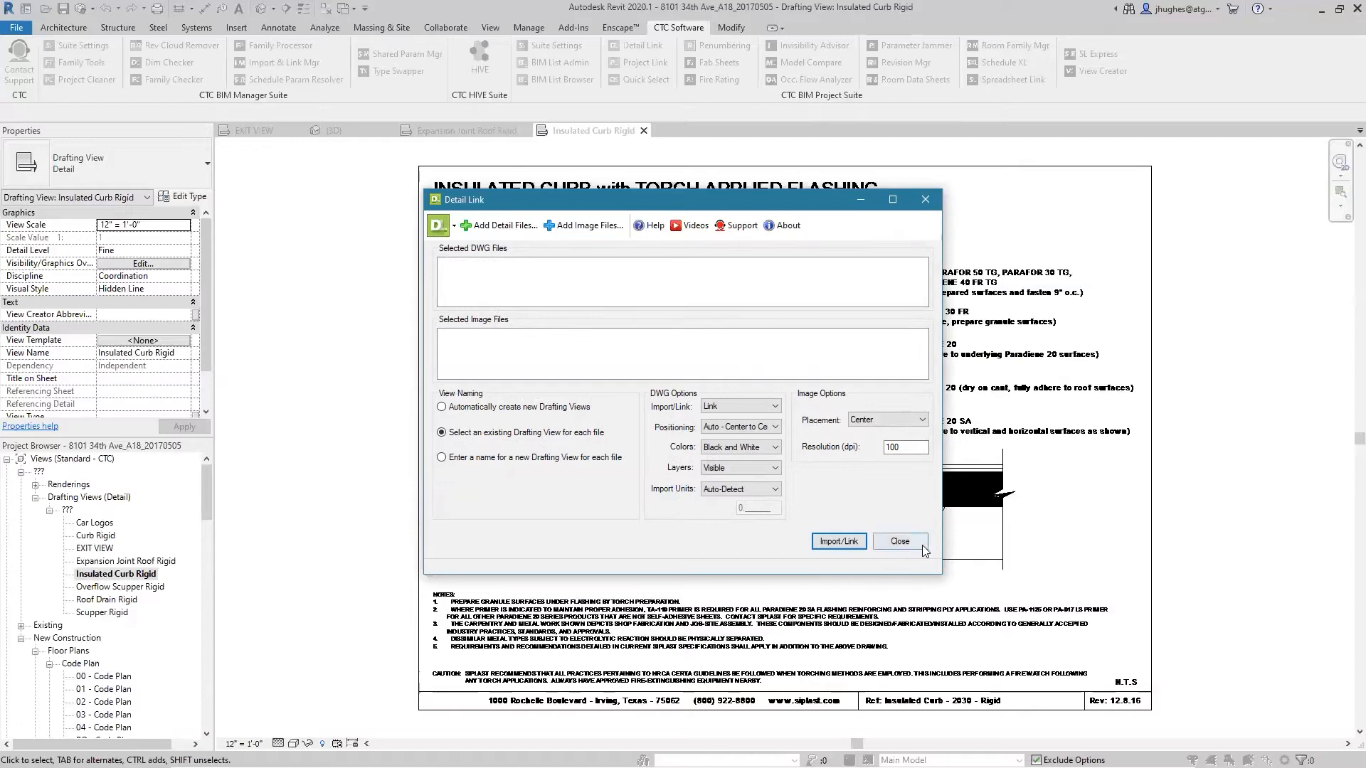
click(900, 542)
double_click(88, 524)
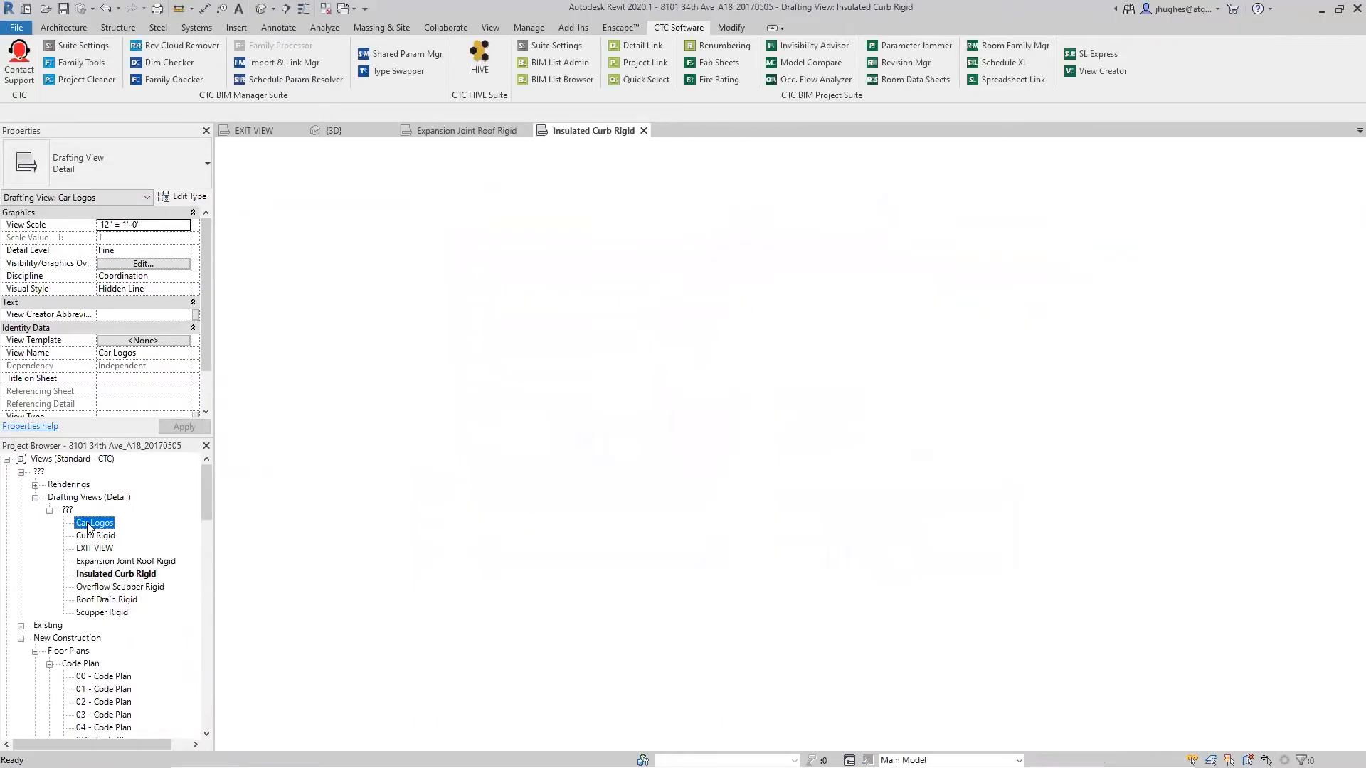
- Spread the Mercedes, Ferrari, Porsche, Tesla, Lamborghini and Pagani logos away from the central stack in the Car Logos view
drag(774, 435, 396, 344)
scroll(396, 344, down, 4)
drag(589, 369, 717, 290)
drag(624, 293, 377, 232)
drag(537, 379, 925, 388)
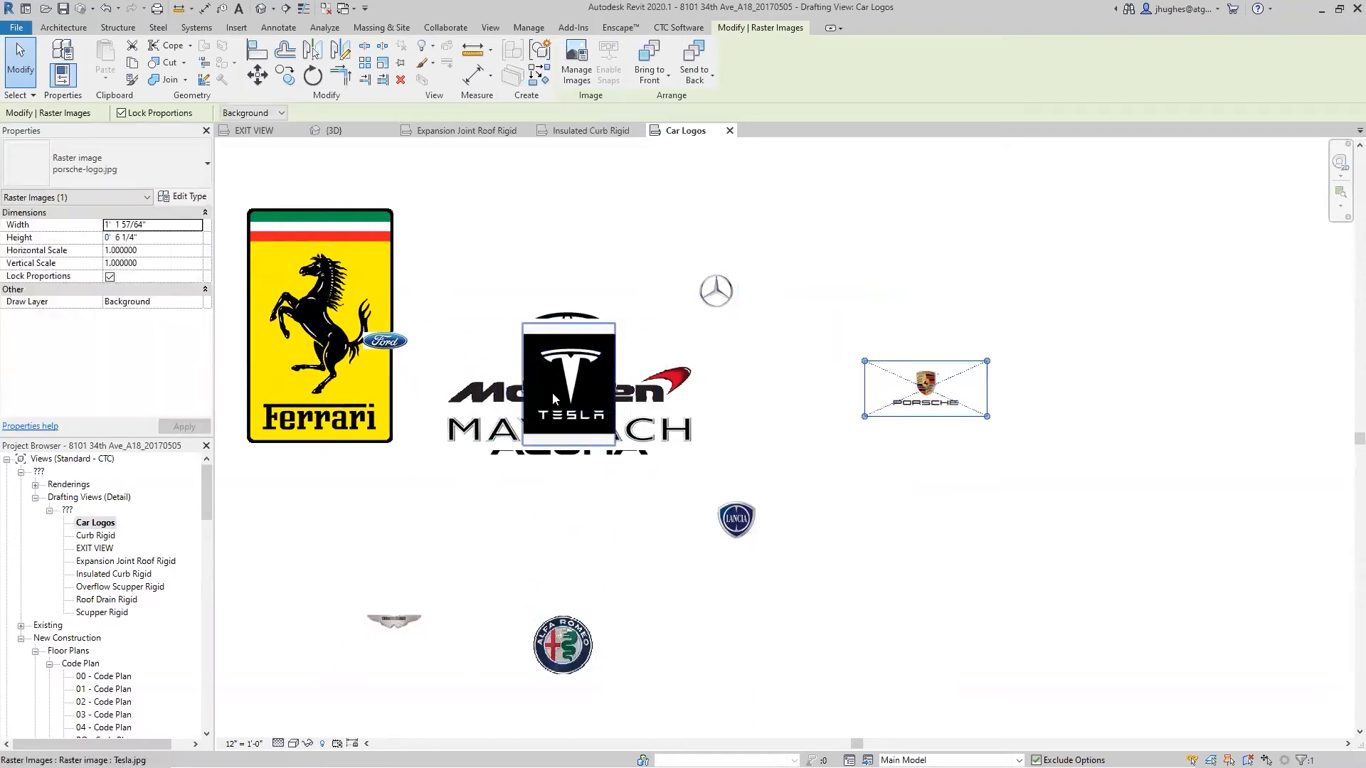
drag(553, 399, 699, 645)
drag(570, 355, 534, 181)
drag(540, 388, 946, 202)
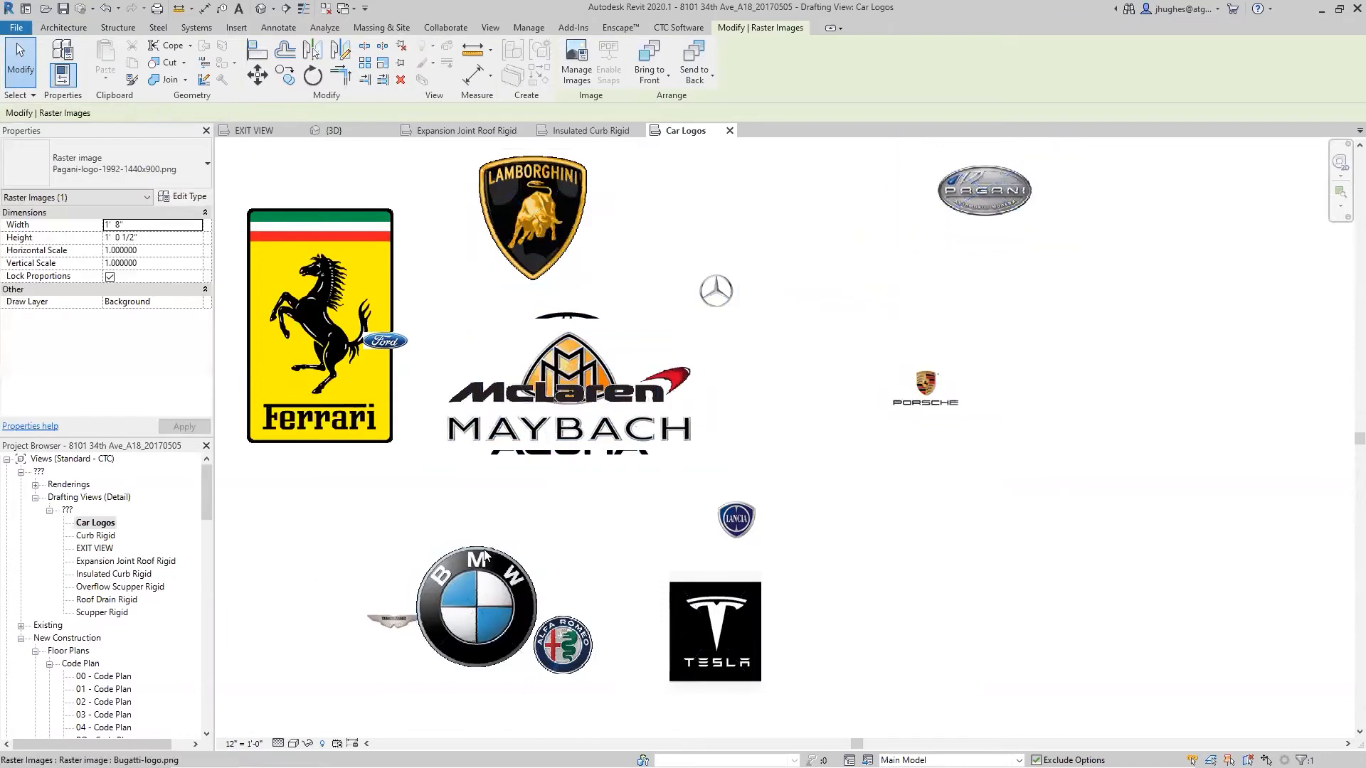
- Move the Acura, Maserati, Volkswagen, Maybach and McLaren logos out of the central stack to free space around it
scroll(603, 358, down, 3)
drag(603, 360, 957, 565)
drag(612, 369, 530, 709)
drag(598, 367, 1094, 513)
drag(645, 395, 826, 290)
drag(638, 372, 399, 454)
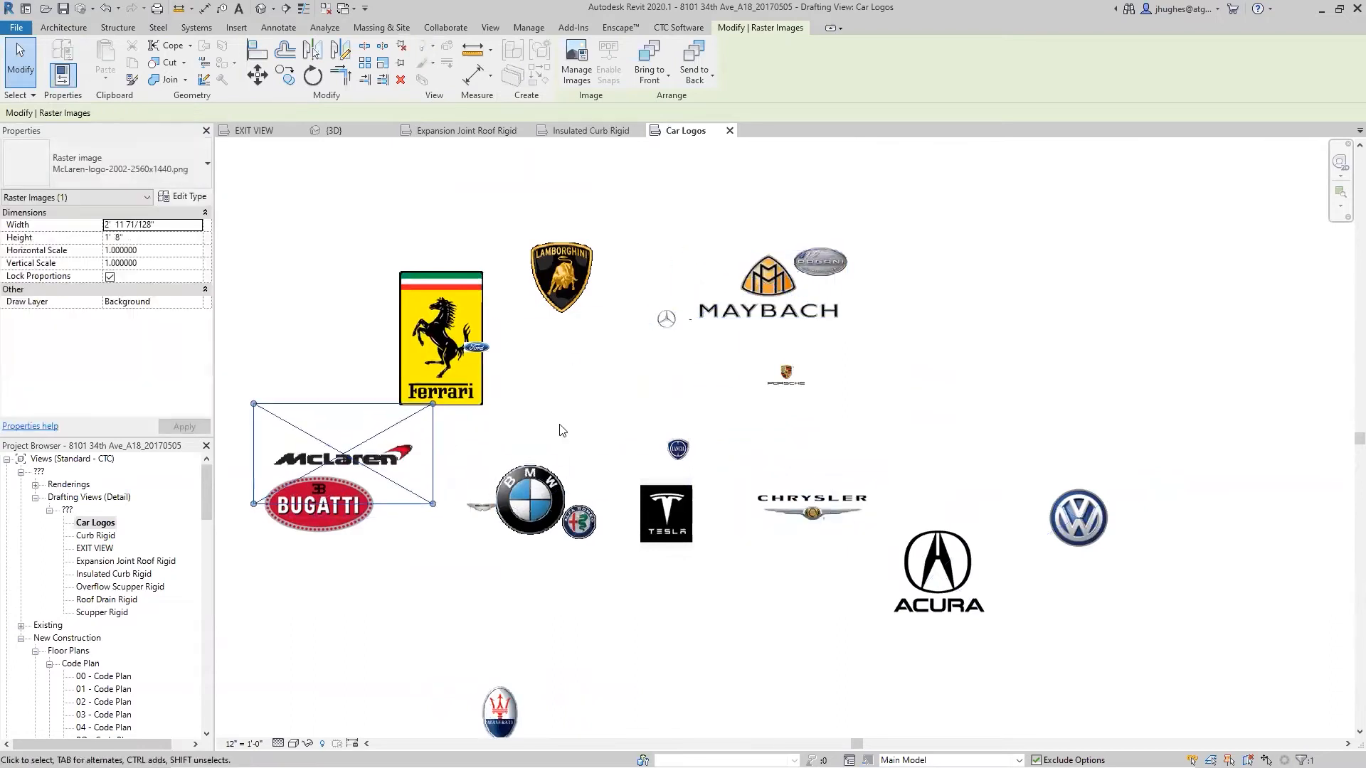
- Delete the Chrysler logo from the Car Logos view and leave nothing selected
click(786, 478)
key(Escape)
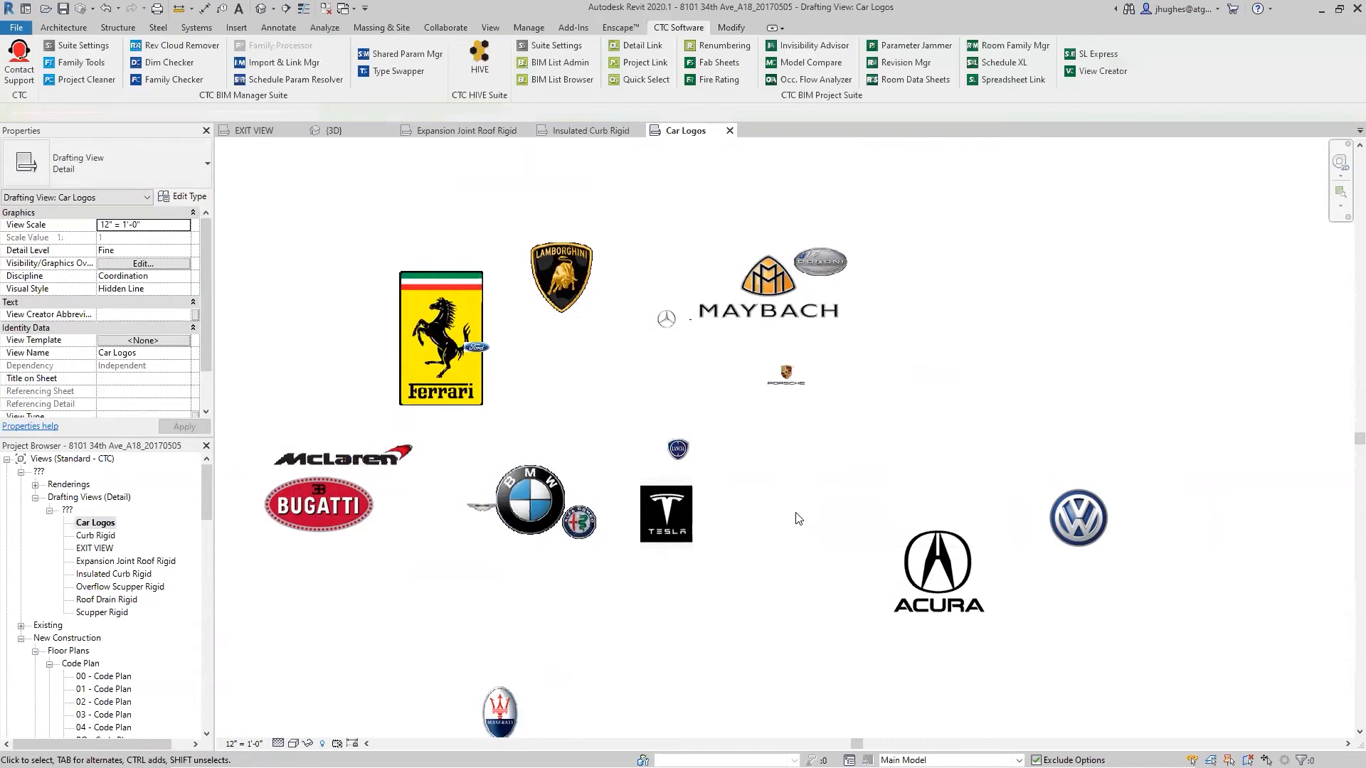
scroll(722, 302, up, 1)
scroll(712, 284, down, 2)
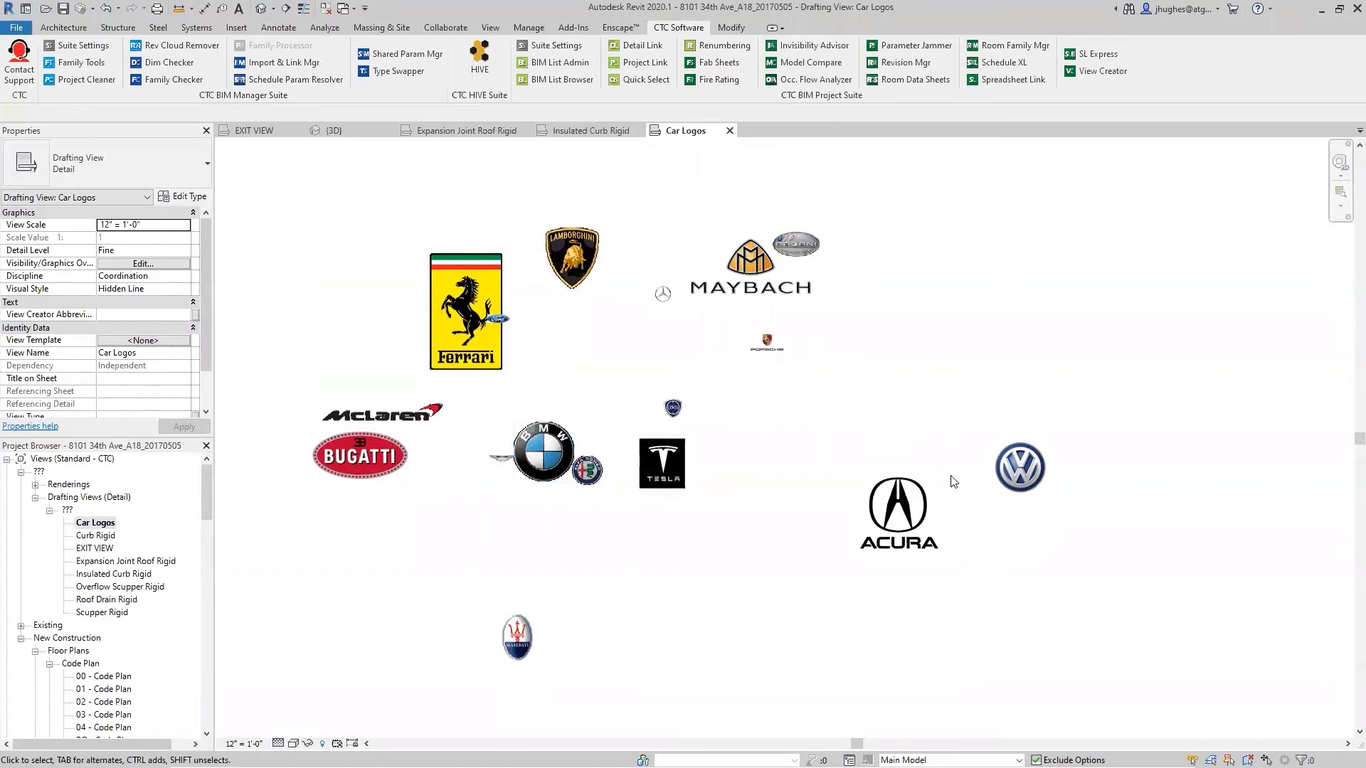
middle_drag(666, 508, 811, 510)
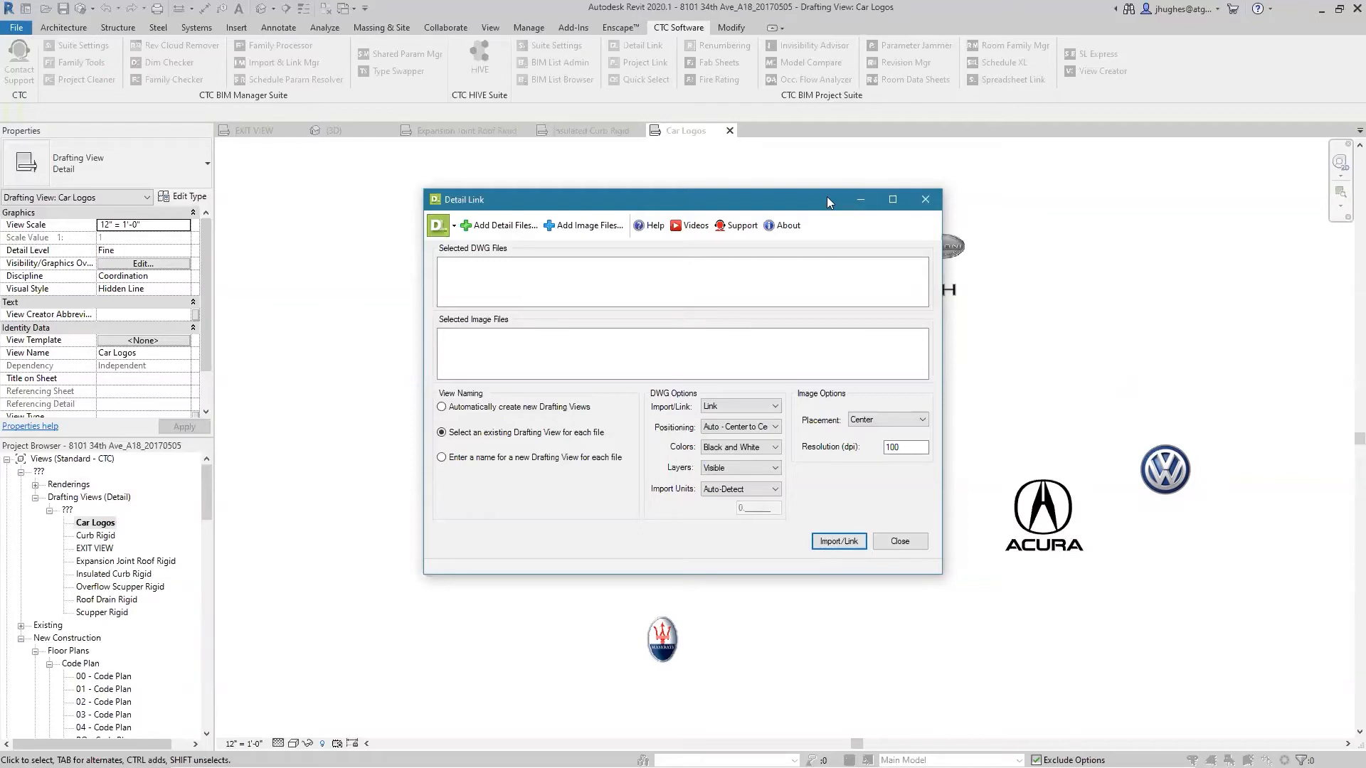
- Reopen Detail Link, move its window clear of the logos and open its help guide
drag(828, 202, 648, 184)
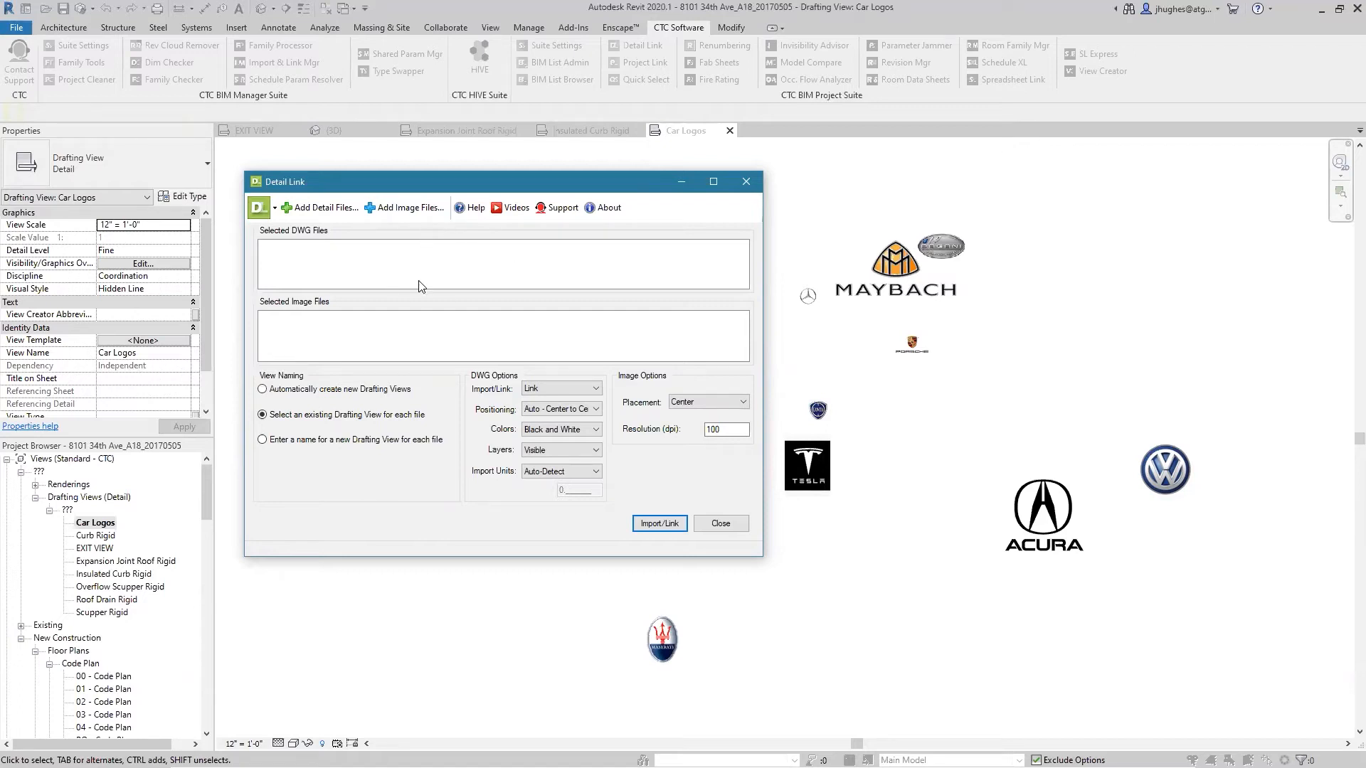
click(380, 214)
click(471, 212)
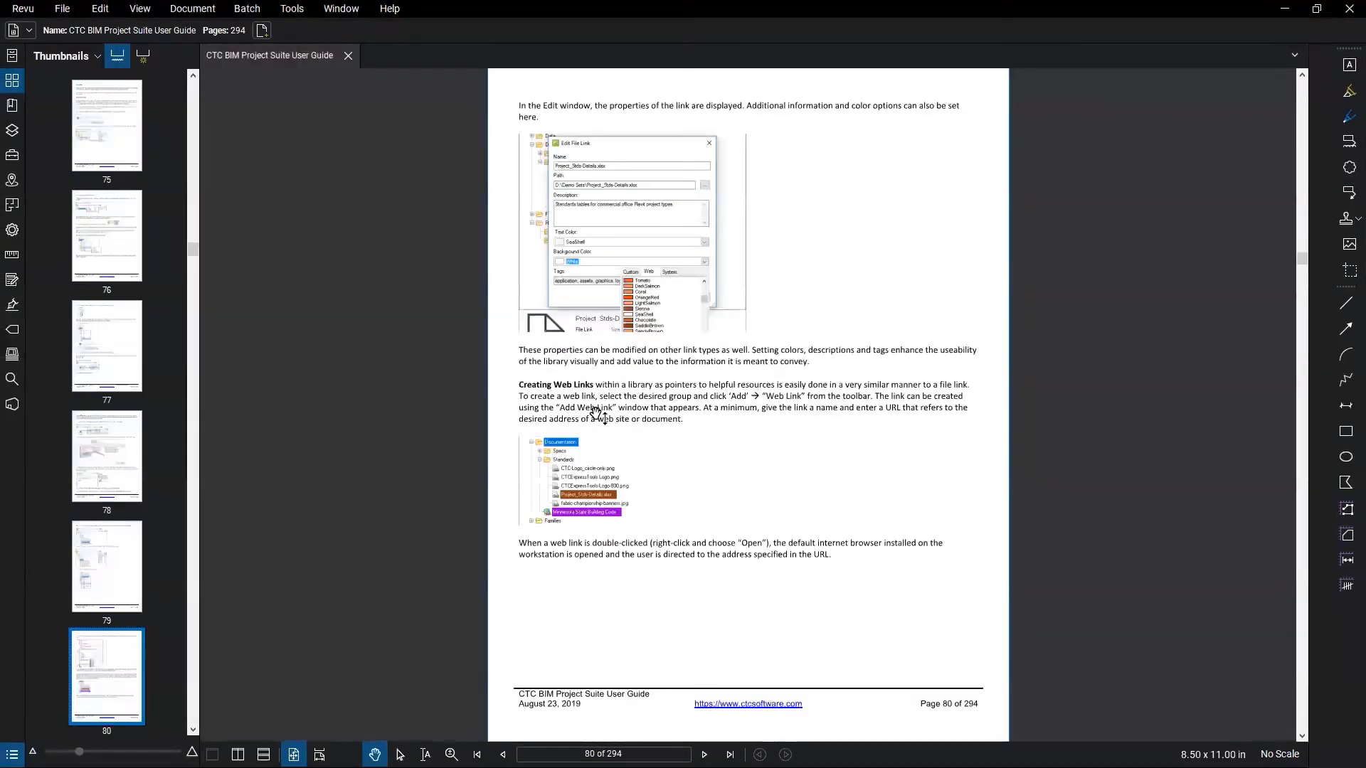
- Find the Detail Link chapter through the contents of the CTC BIM Project Suite User Guide and look through its DWG file selection pages
scroll(598, 414, up, 3)
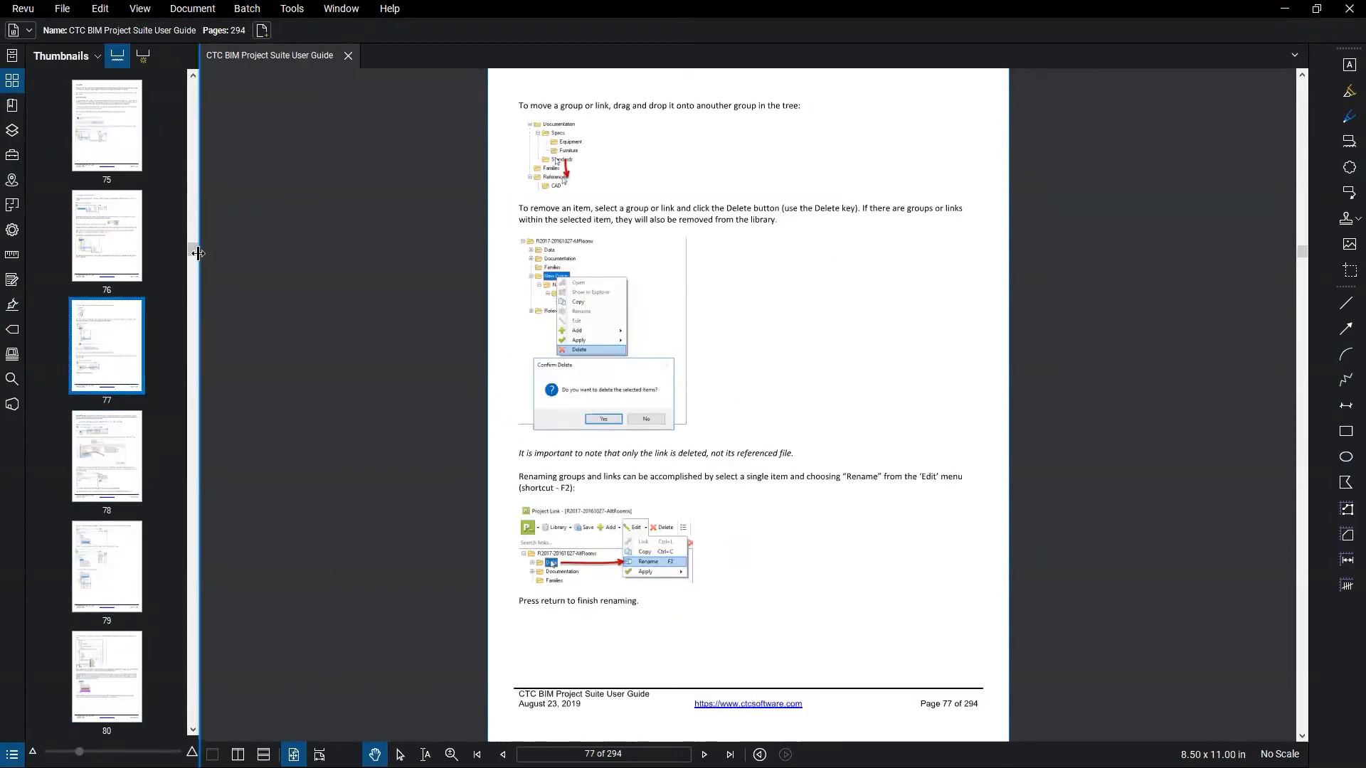
drag(194, 250, 193, 89)
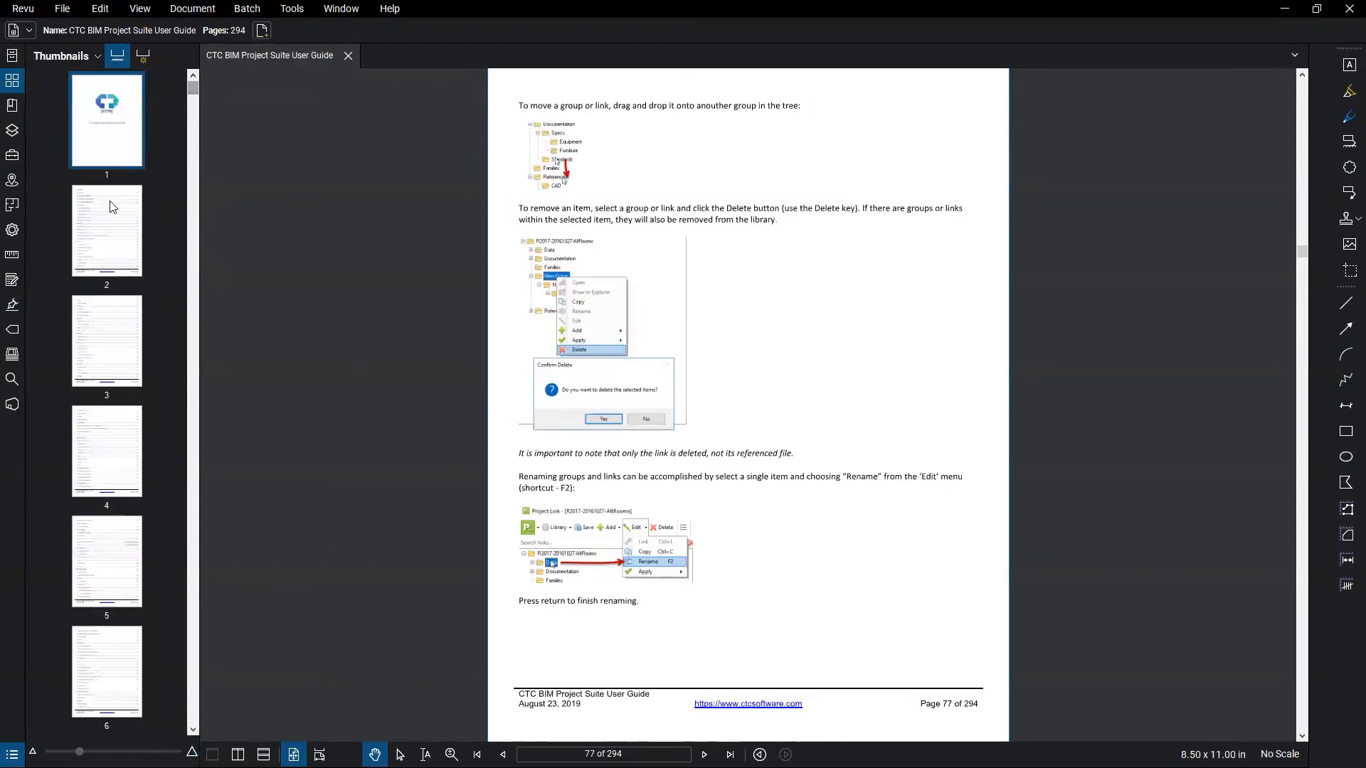
click(112, 216)
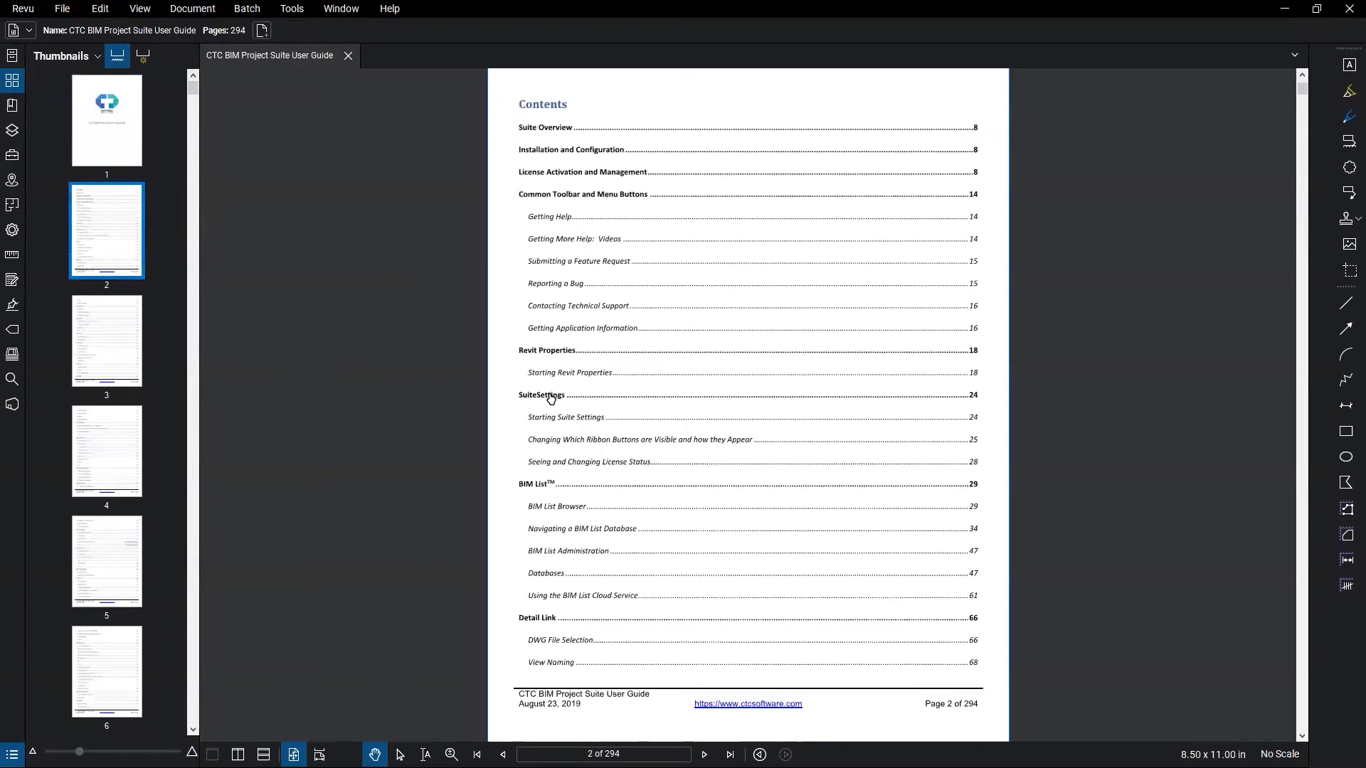
click(541, 618)
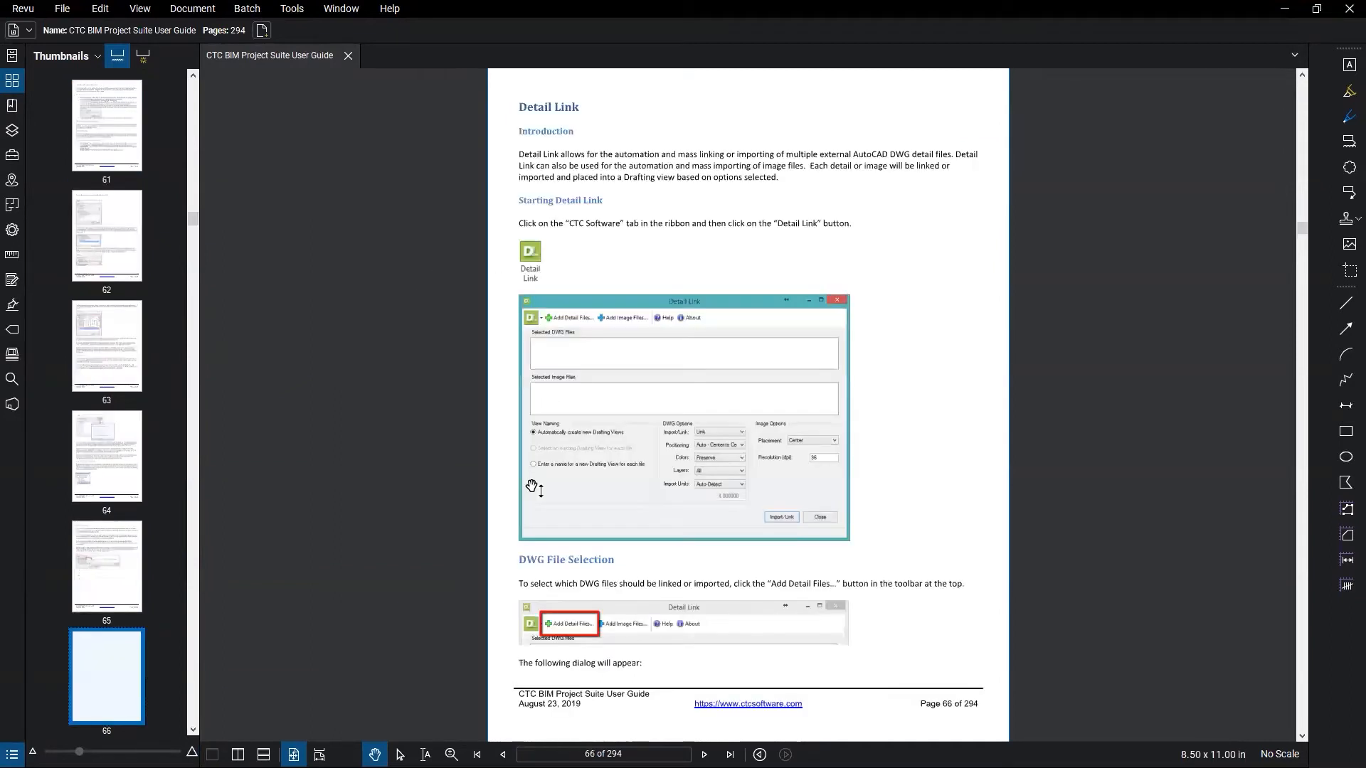
scroll(683, 448, down, 2)
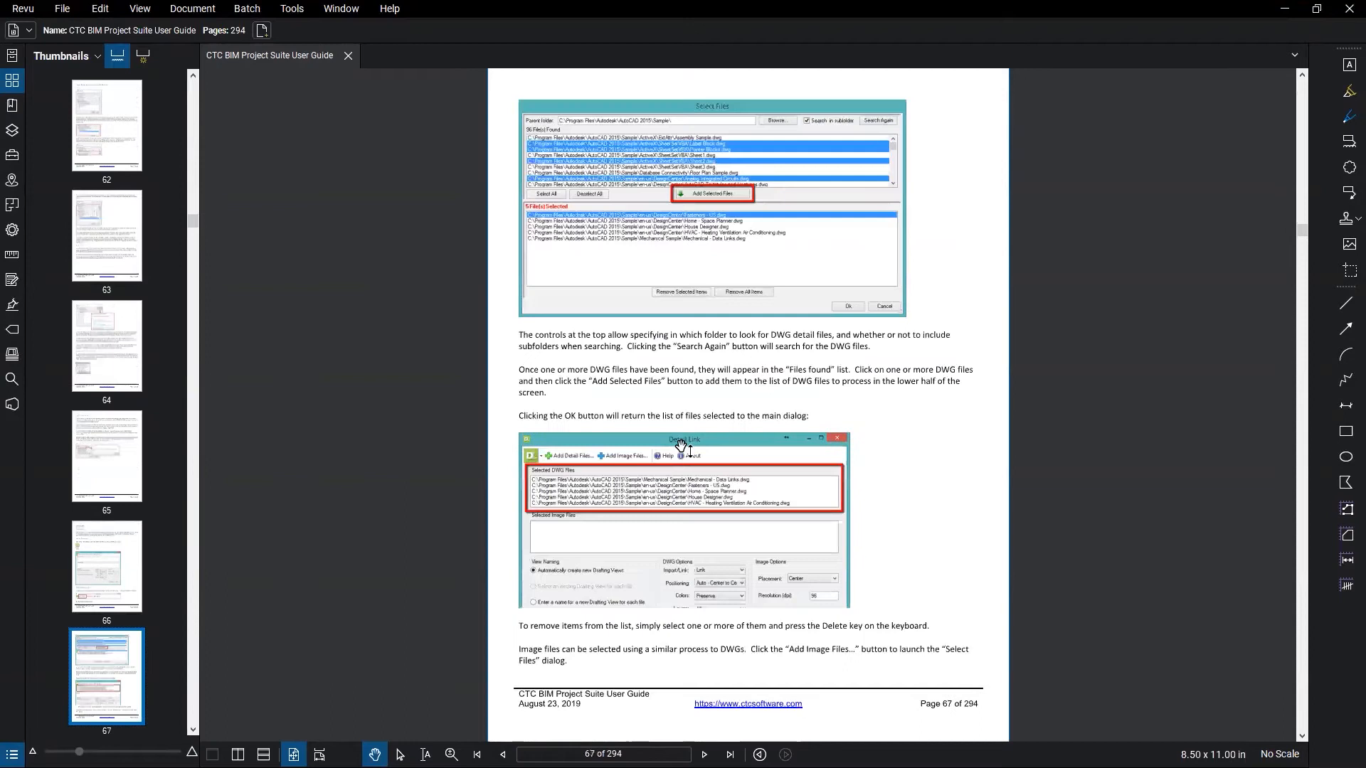
scroll(594, 455, down, 1)
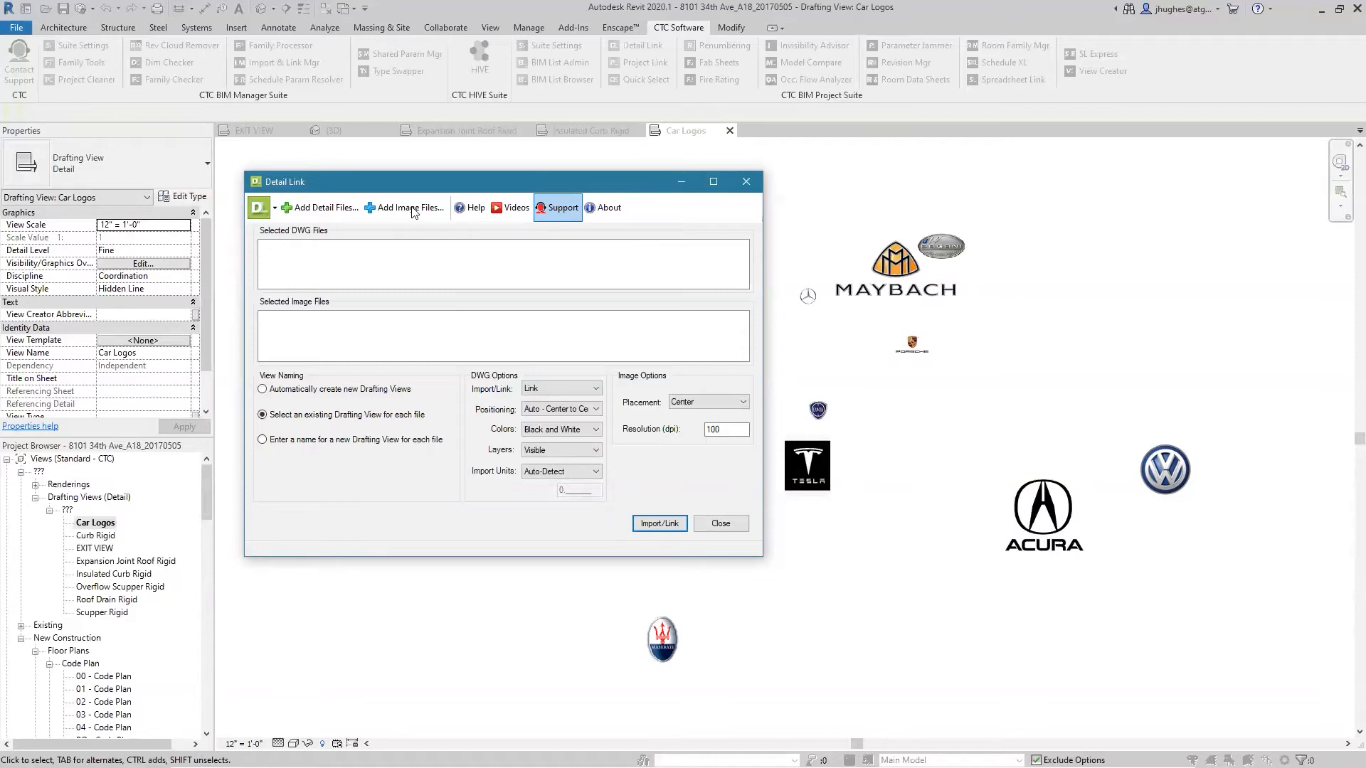
click(274, 208)
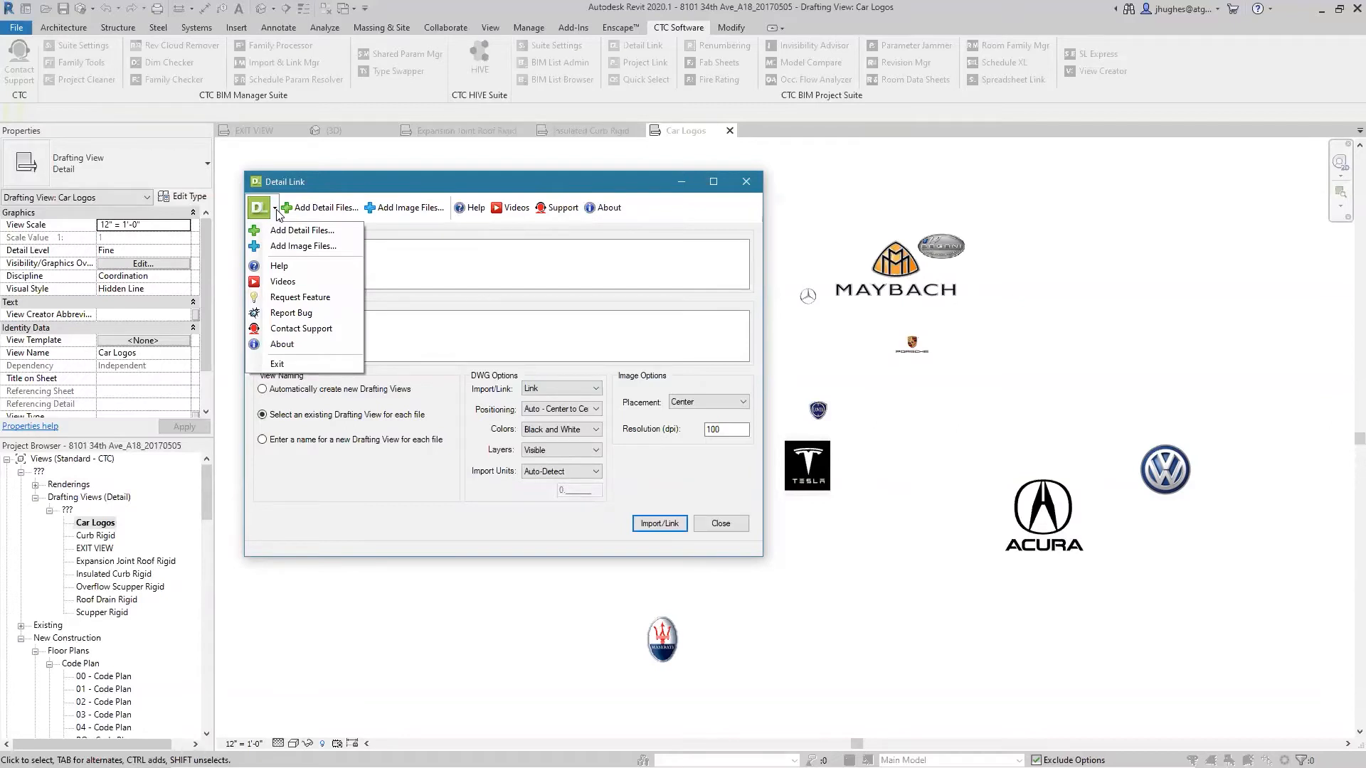
click(276, 210)
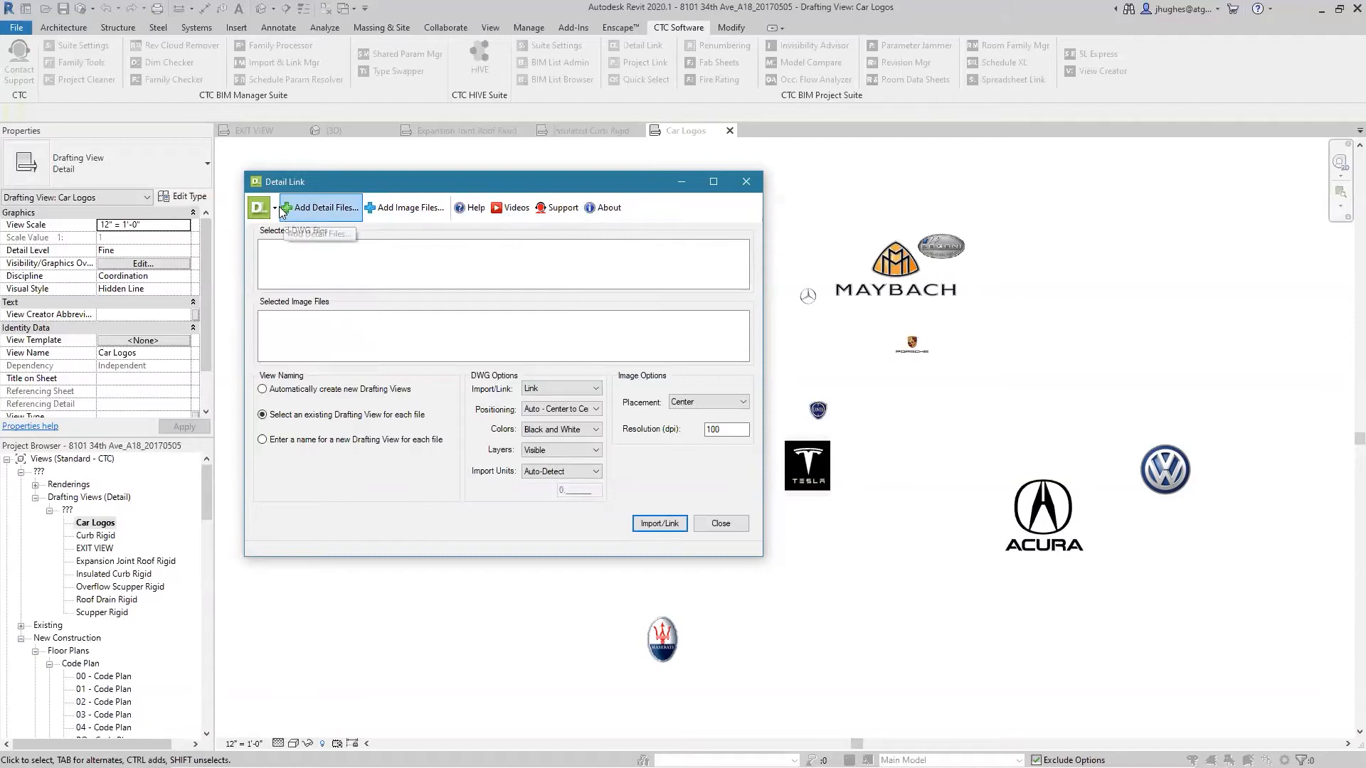
click(276, 207)
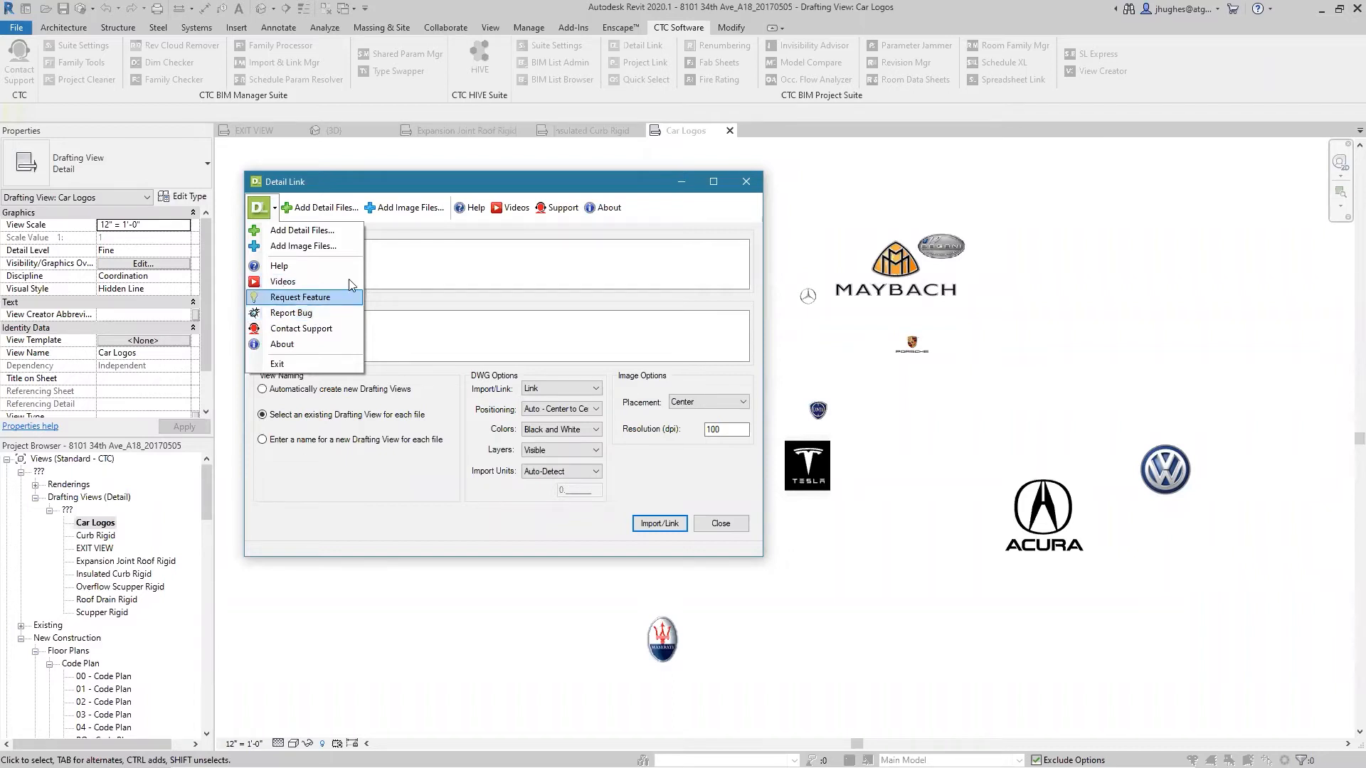
click(685, 221)
click(275, 208)
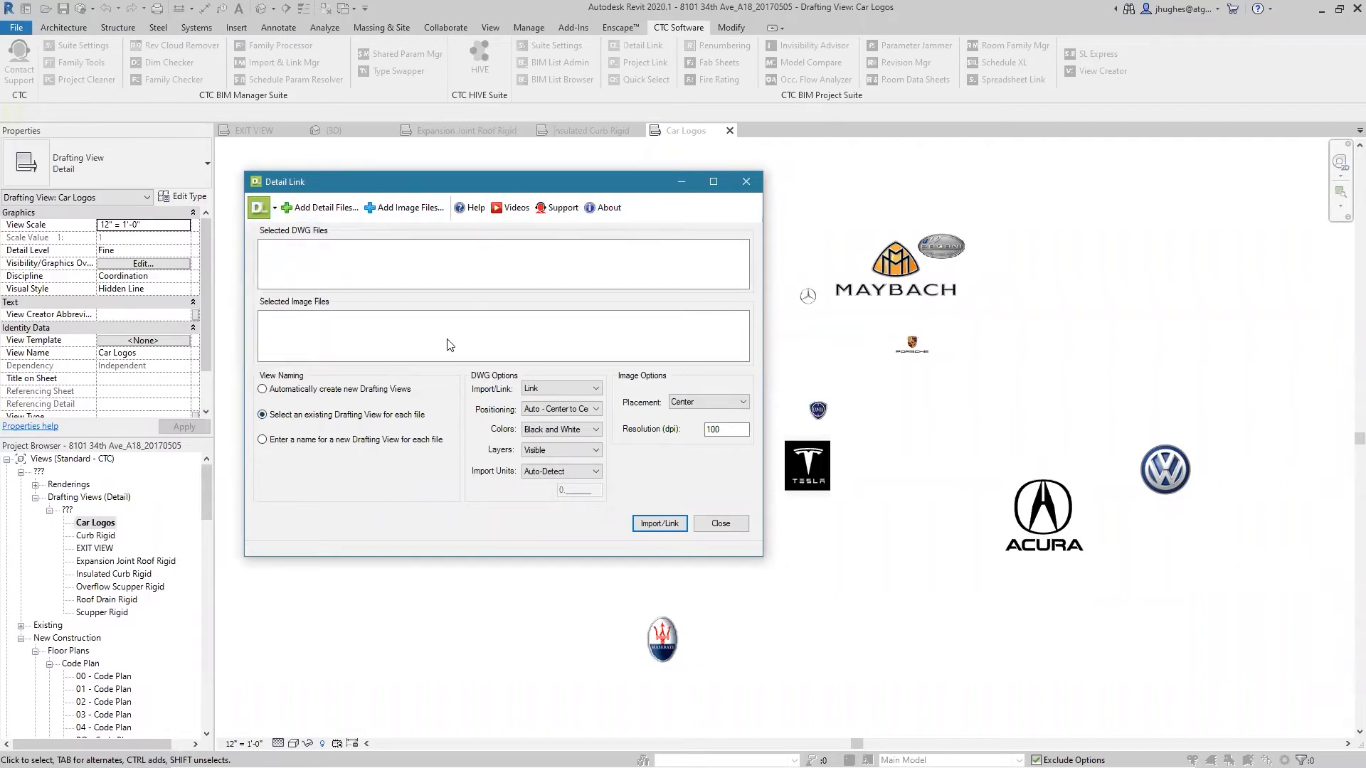
- Close Detail Link, start Project Link and move its window clear of the logos in the drafting view
click(720, 524)
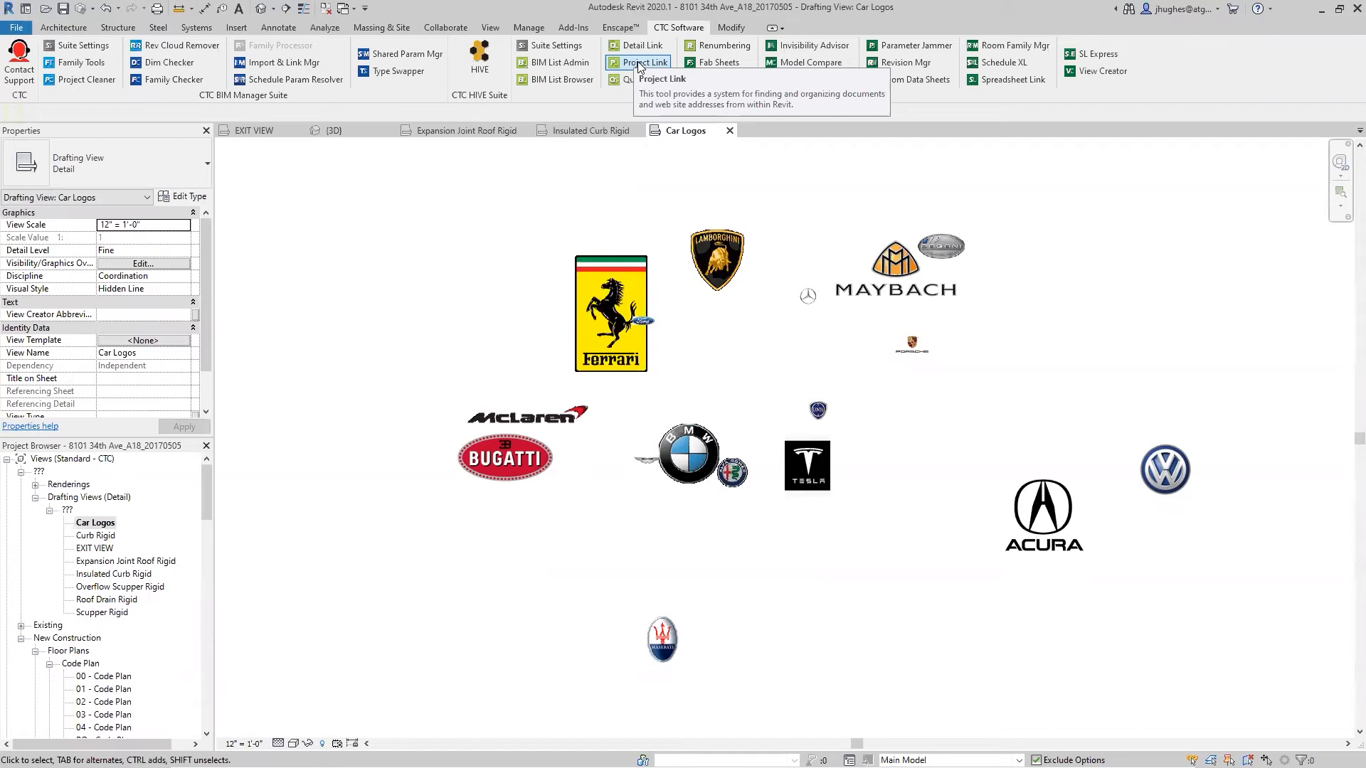
click(639, 64)
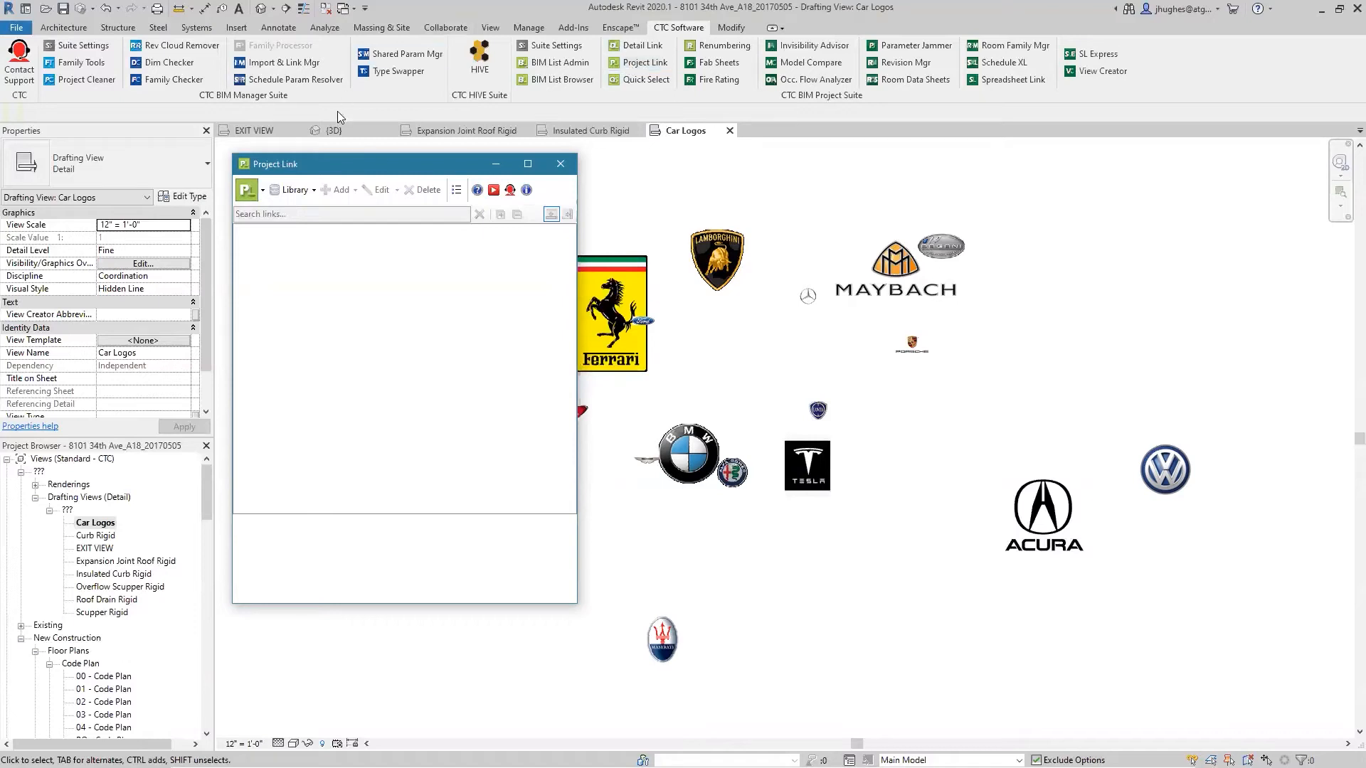
drag(352, 165, 222, 163)
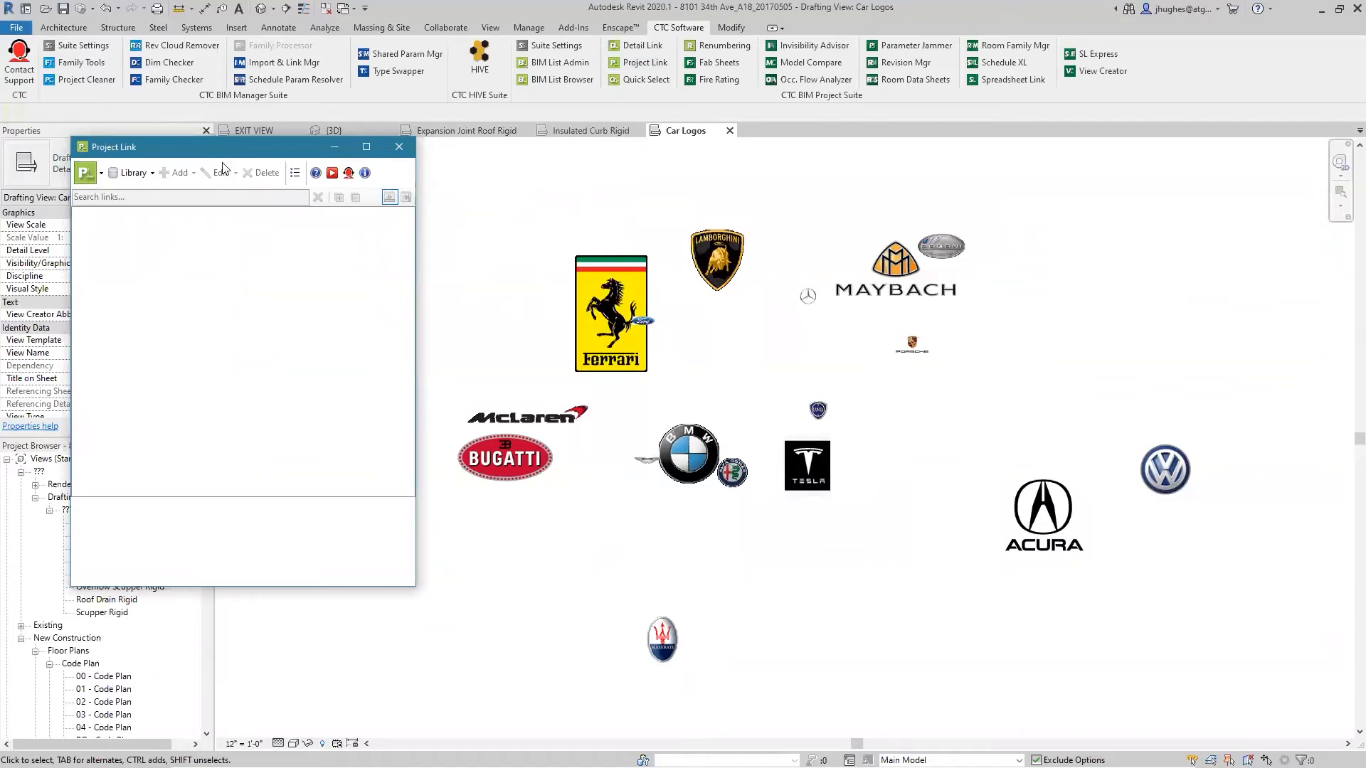
drag(195, 130, 195, 130)
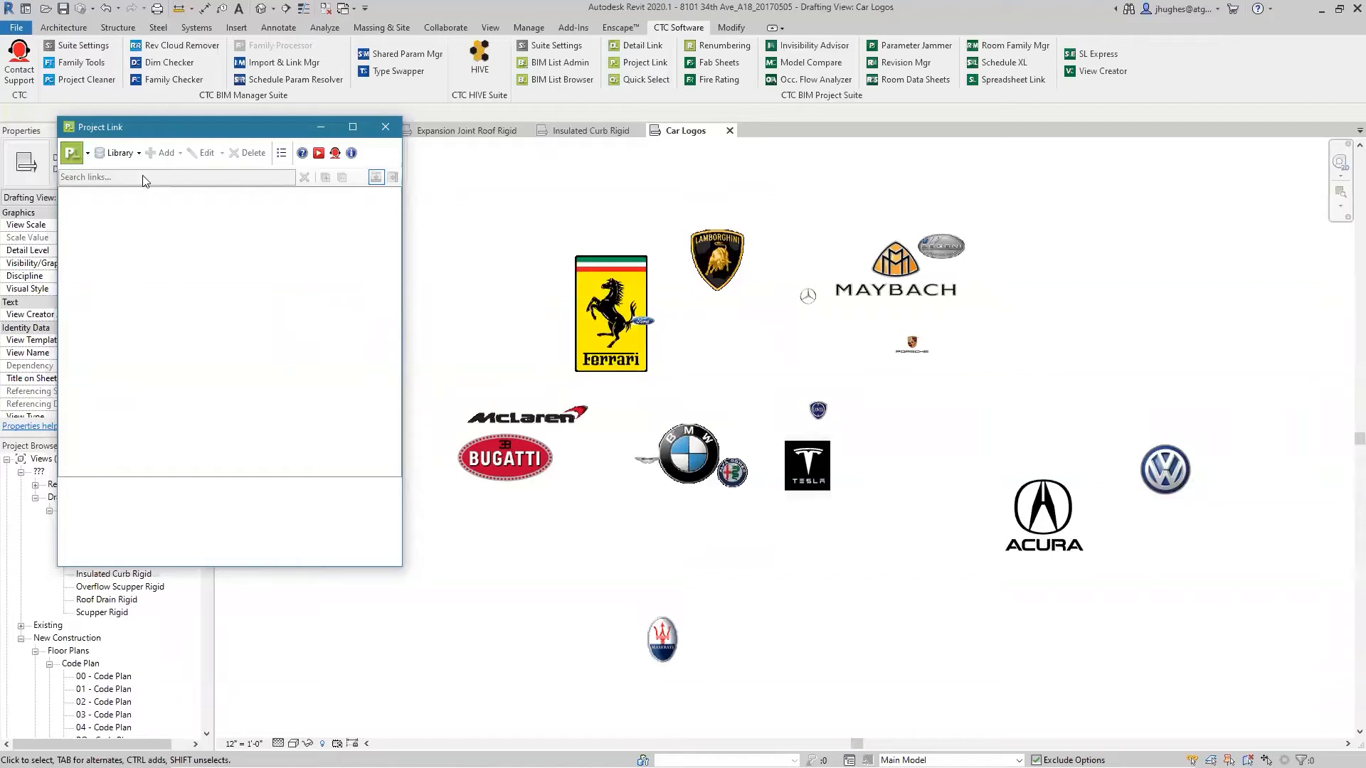
- Open the existing project library in Project Link
click(138, 153)
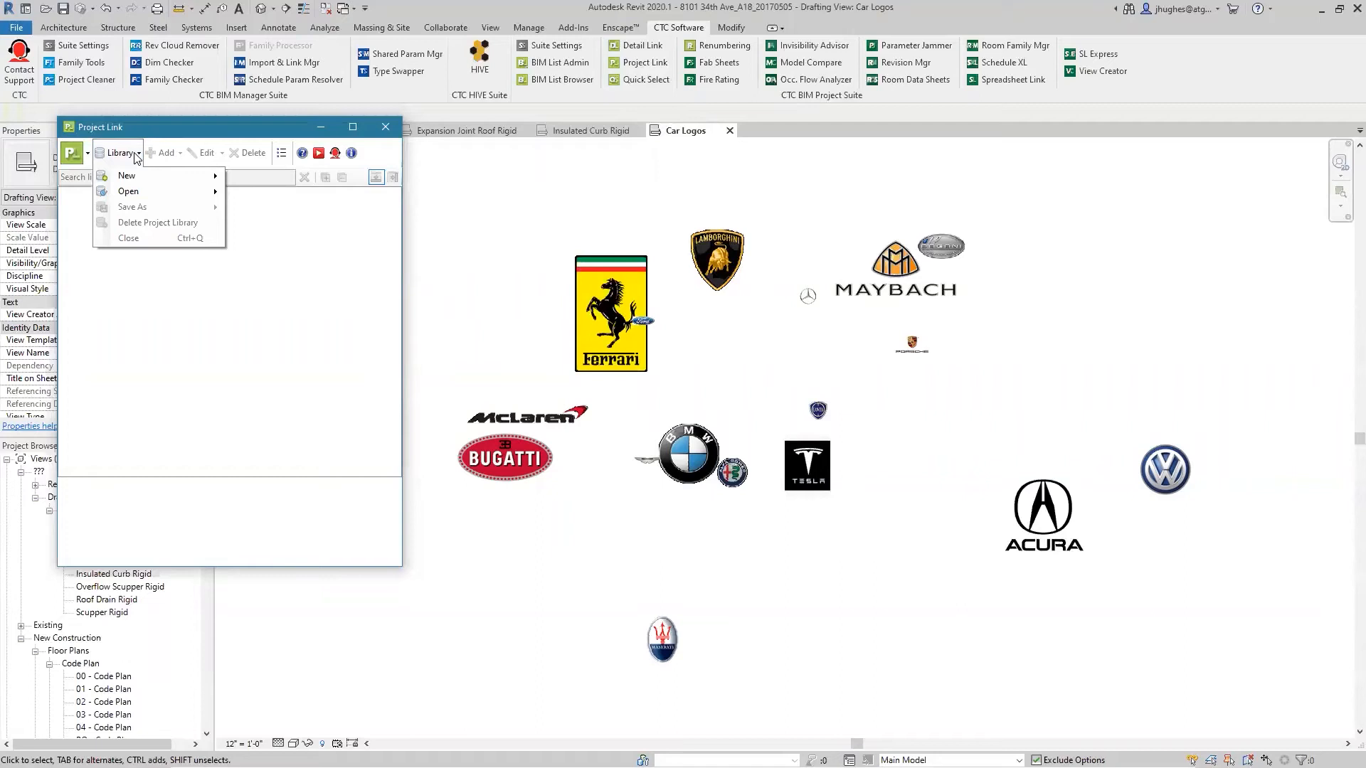
mouse_move(128, 178)
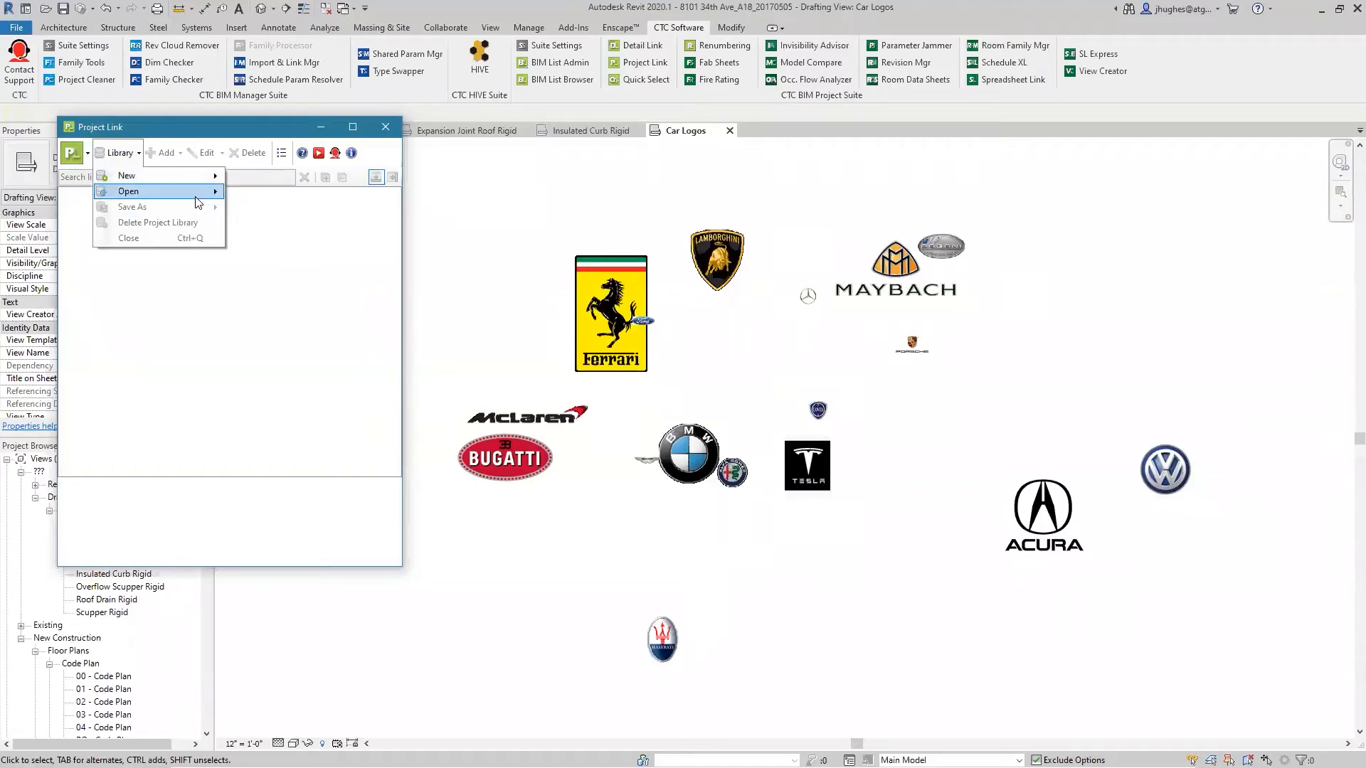
mouse_move(199, 199)
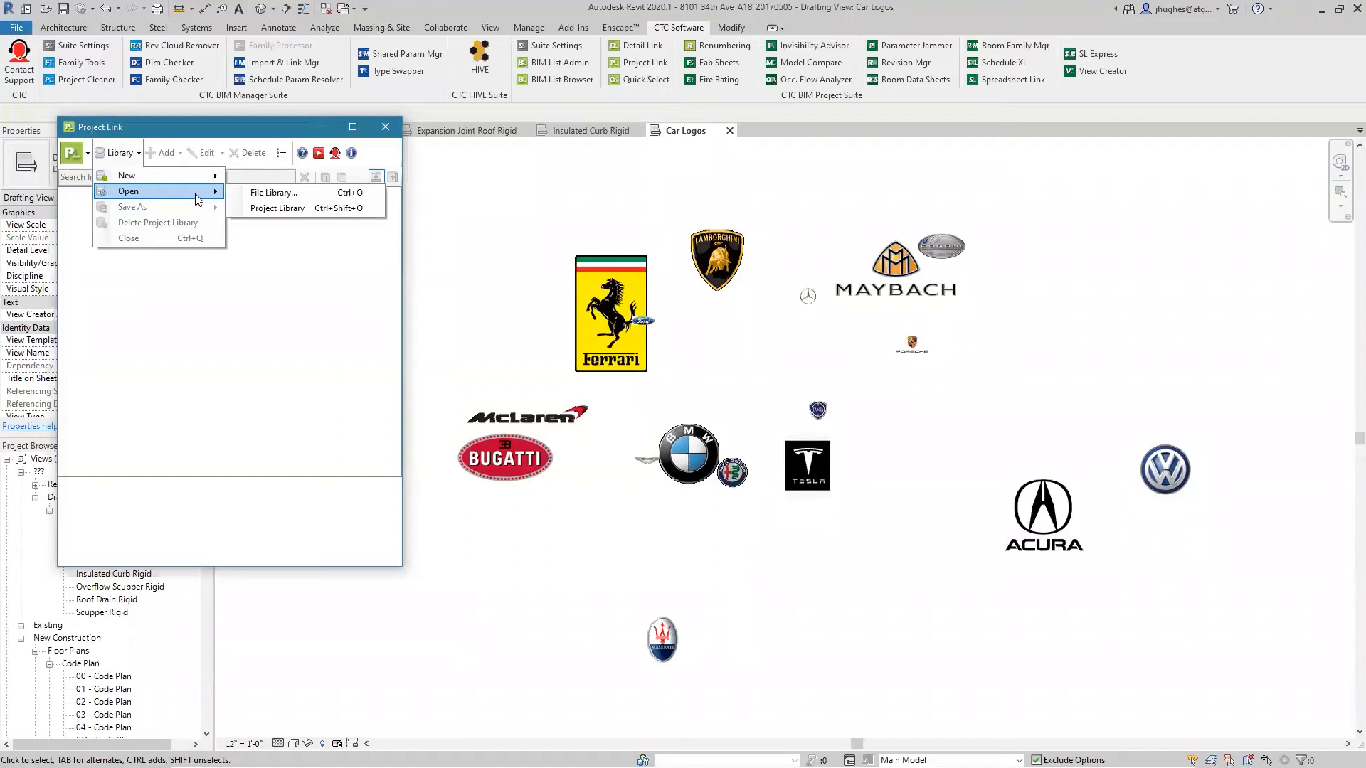
click(283, 208)
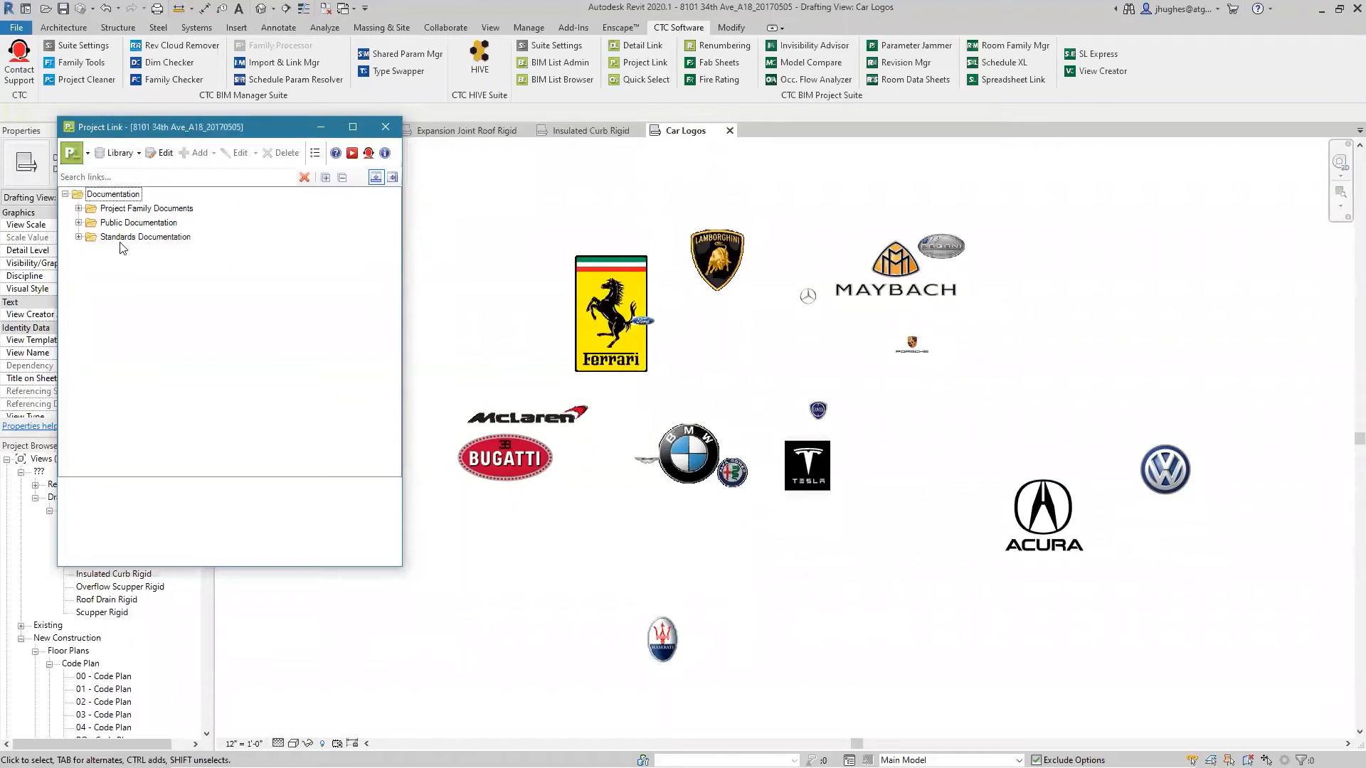
- Expand and collapse the Documentation tree and its Project Family Documents folder to examine how the links are organized
click(79, 210)
click(79, 209)
click(325, 178)
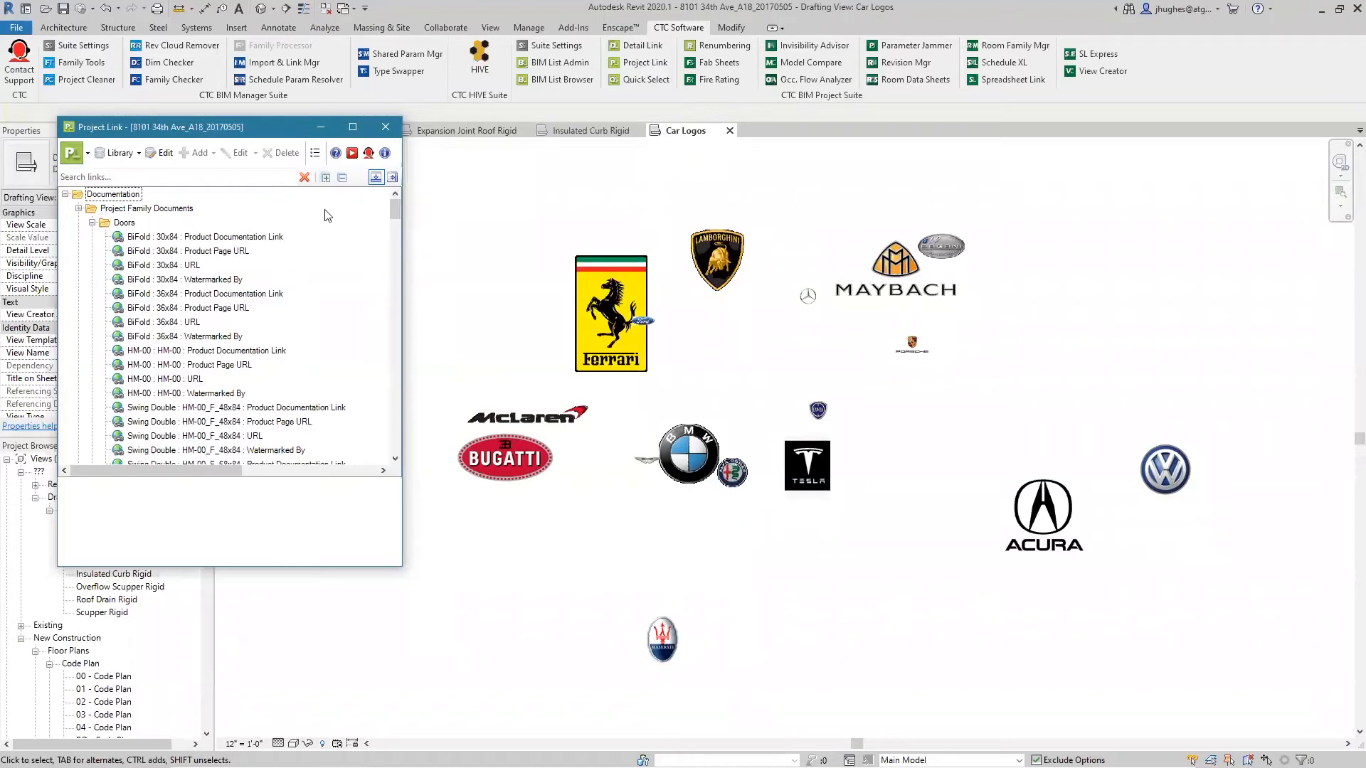
click(342, 179)
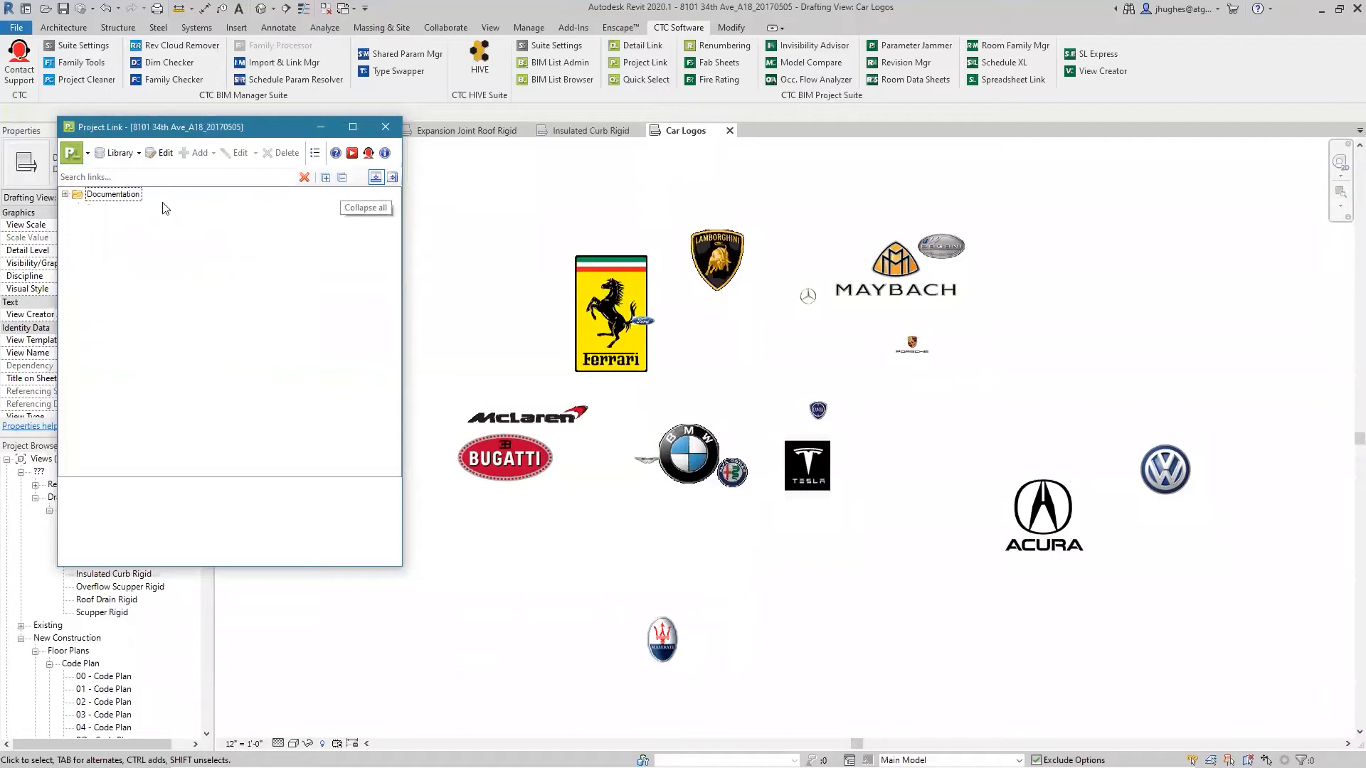
click(65, 195)
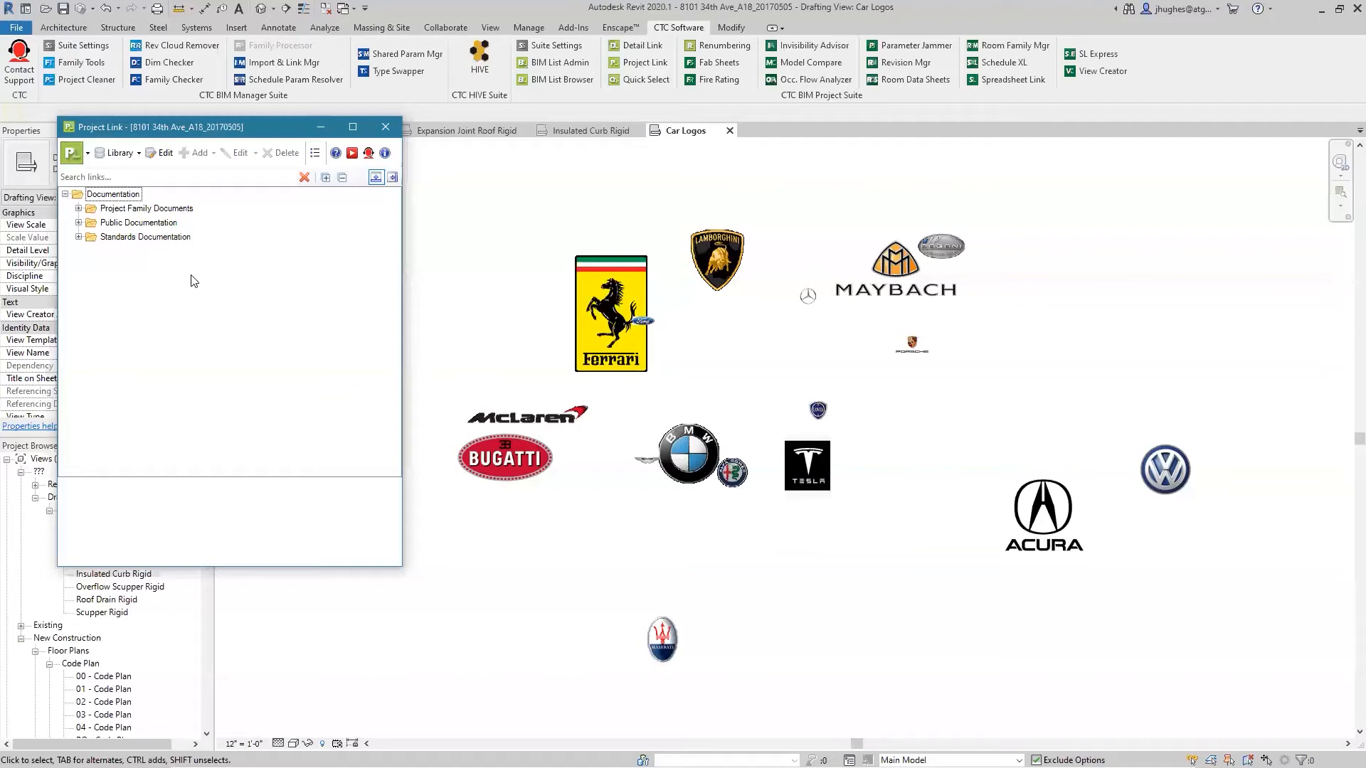
click(79, 209)
click(78, 208)
- Search the links for "nibs" and launch the National Institute of Building Sciences web link
click(119, 178)
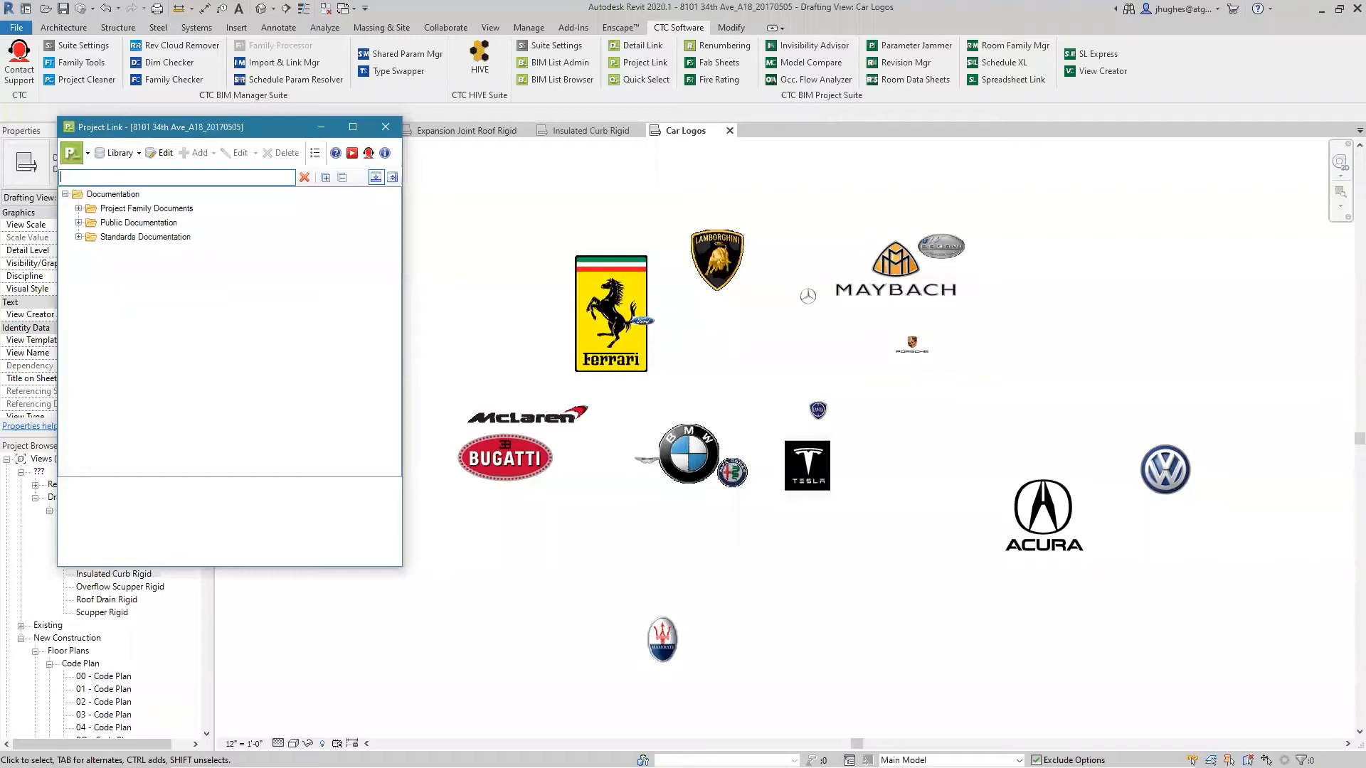
text(nibs)
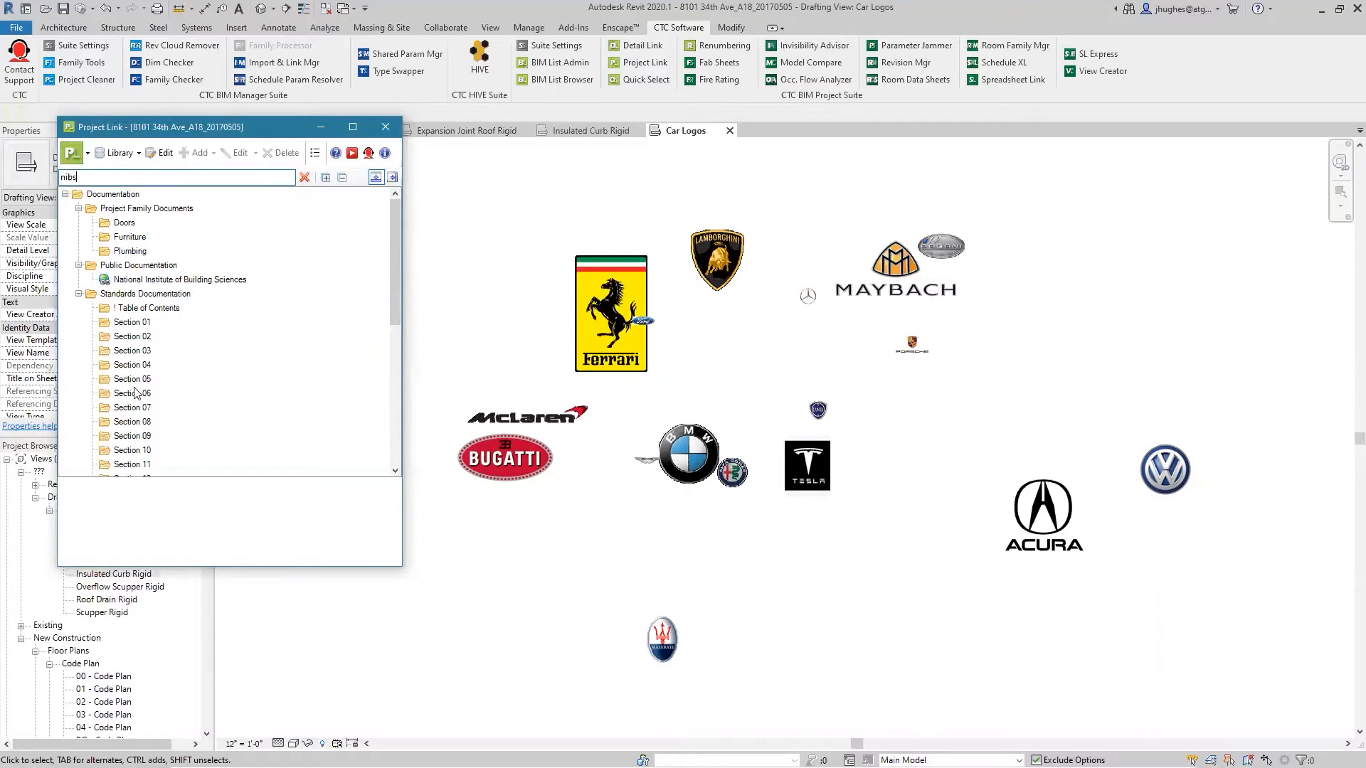
mouse_move(397, 276)
mouse_down()
mouse_move(392, 346)
mouse_move(396, 276)
mouse_up()
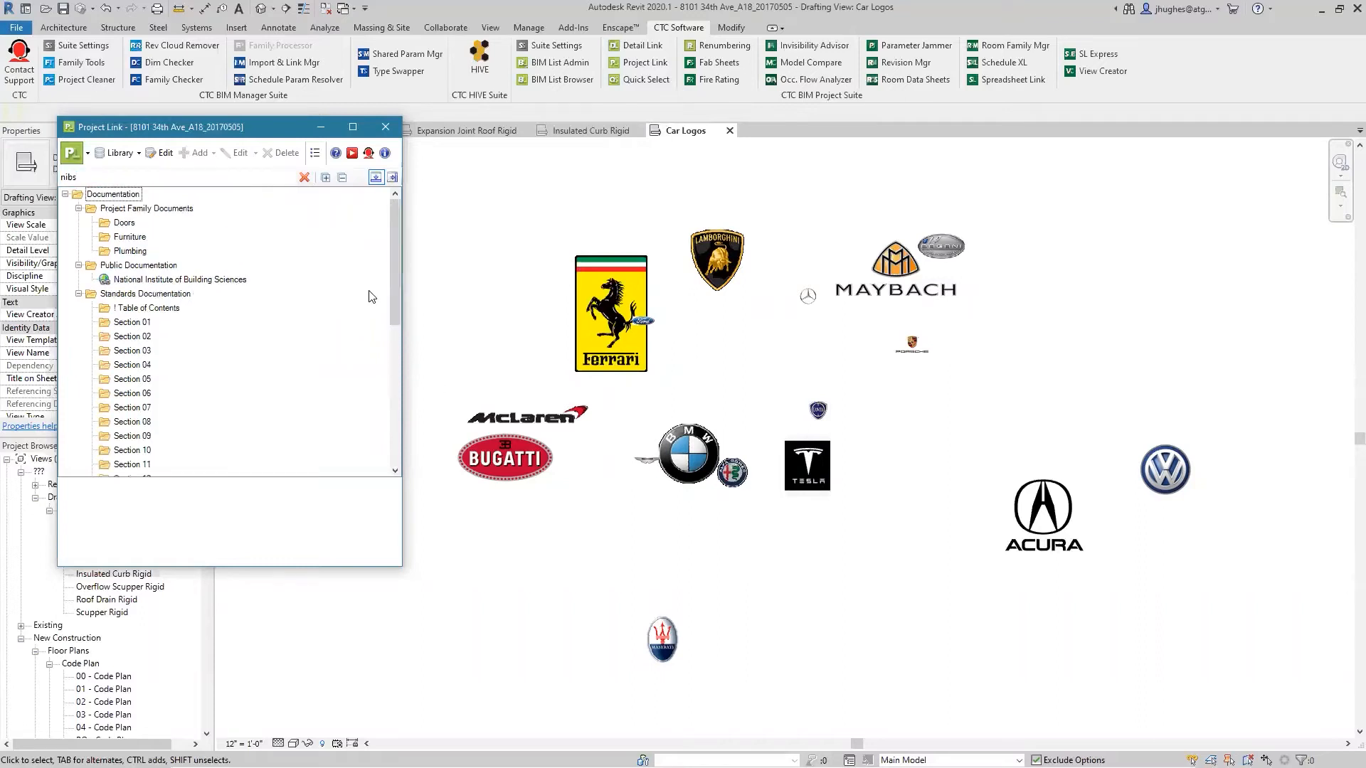
click(136, 280)
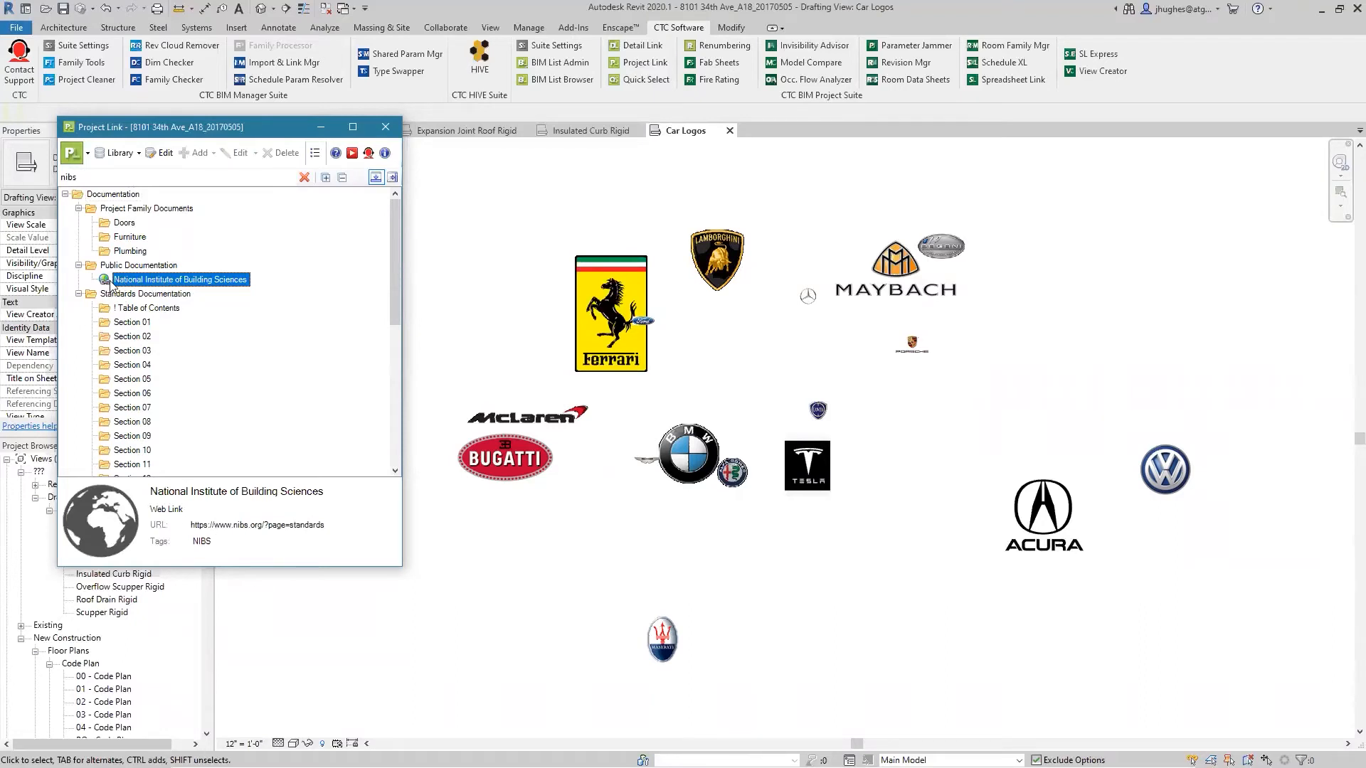
double_click(153, 280)
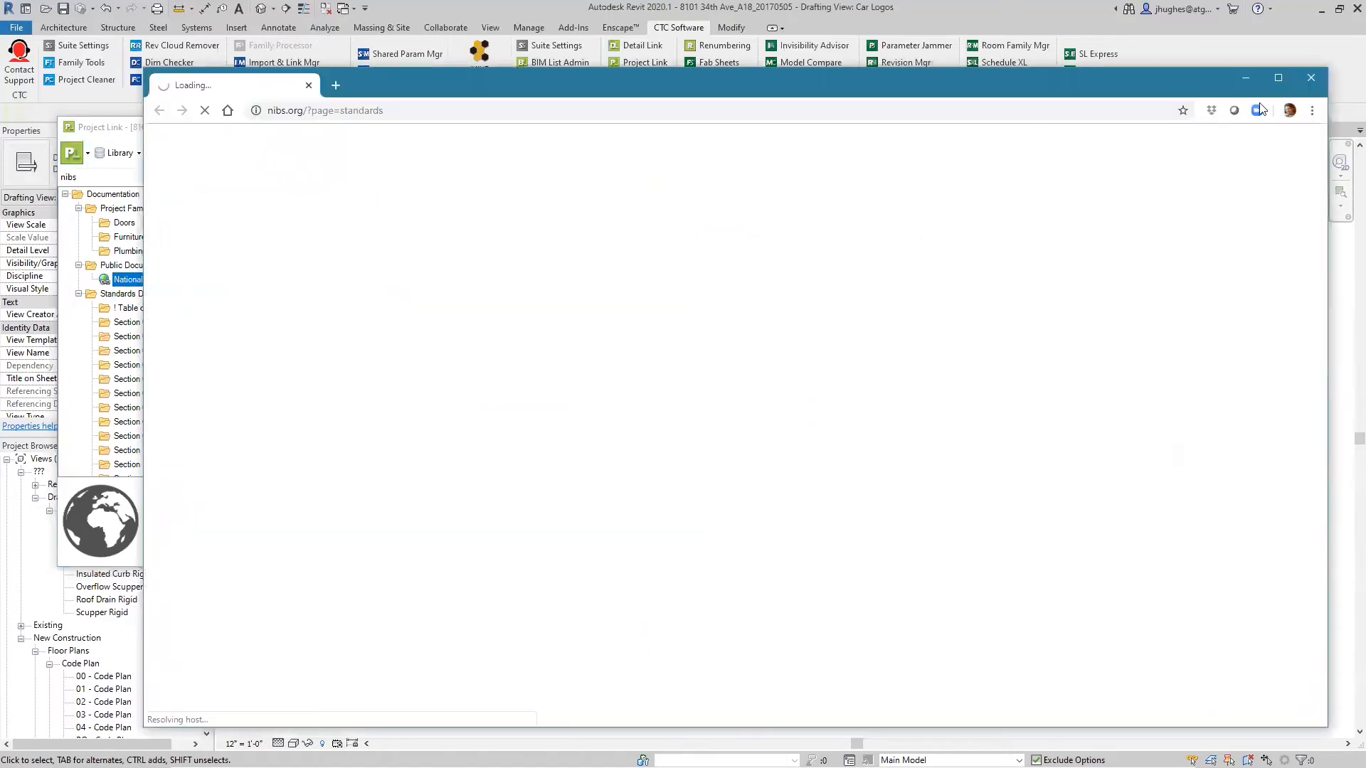
- Enlarge the browser window, look through the institute's Standards page and return to Project Link
click(1278, 79)
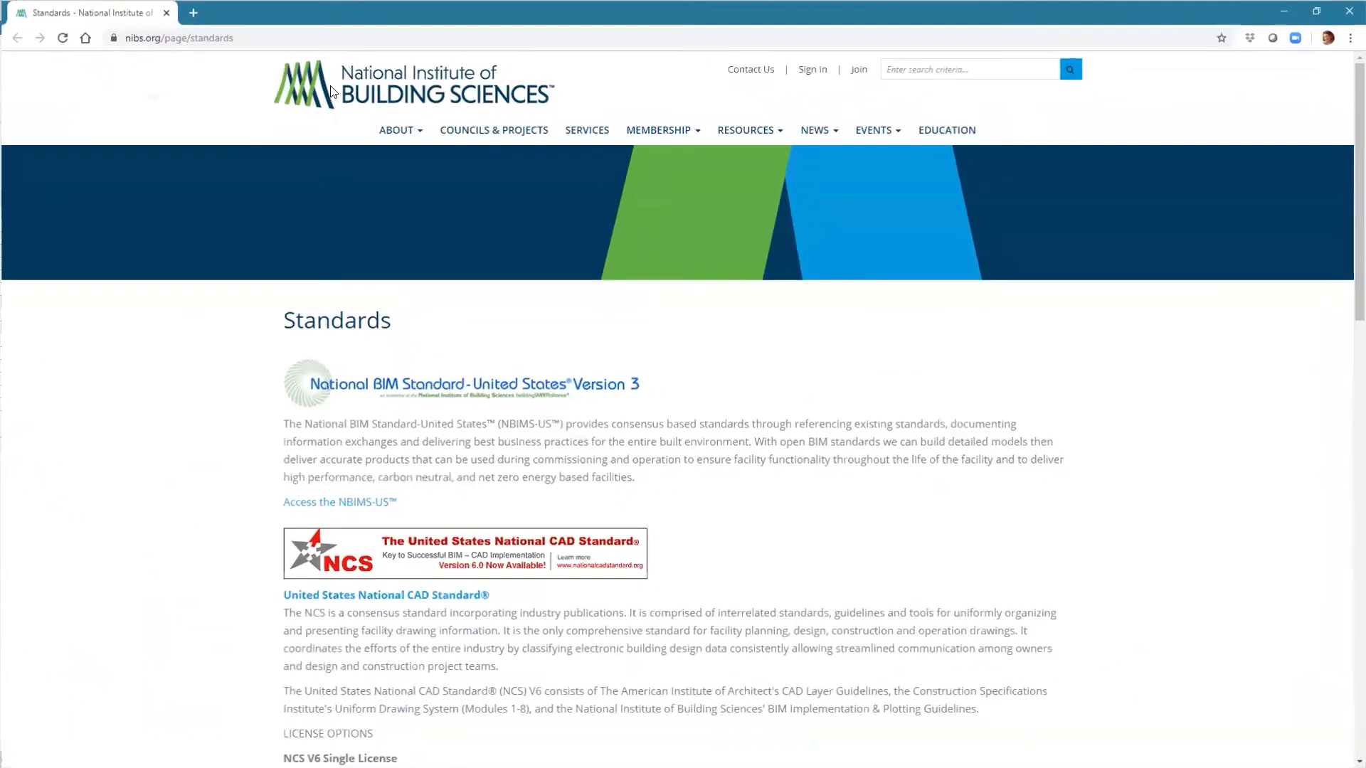
scroll(363, 523, down, 2)
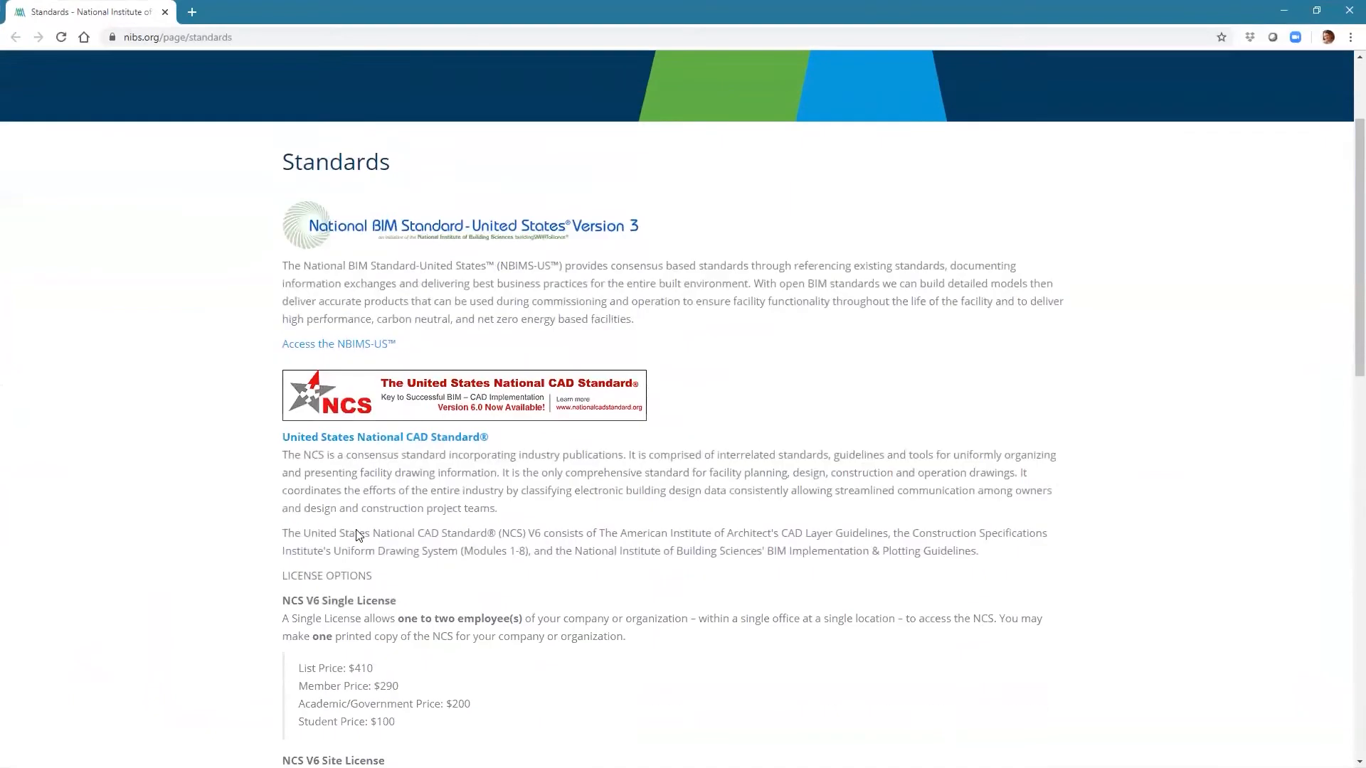
scroll(396, 558, up, 2)
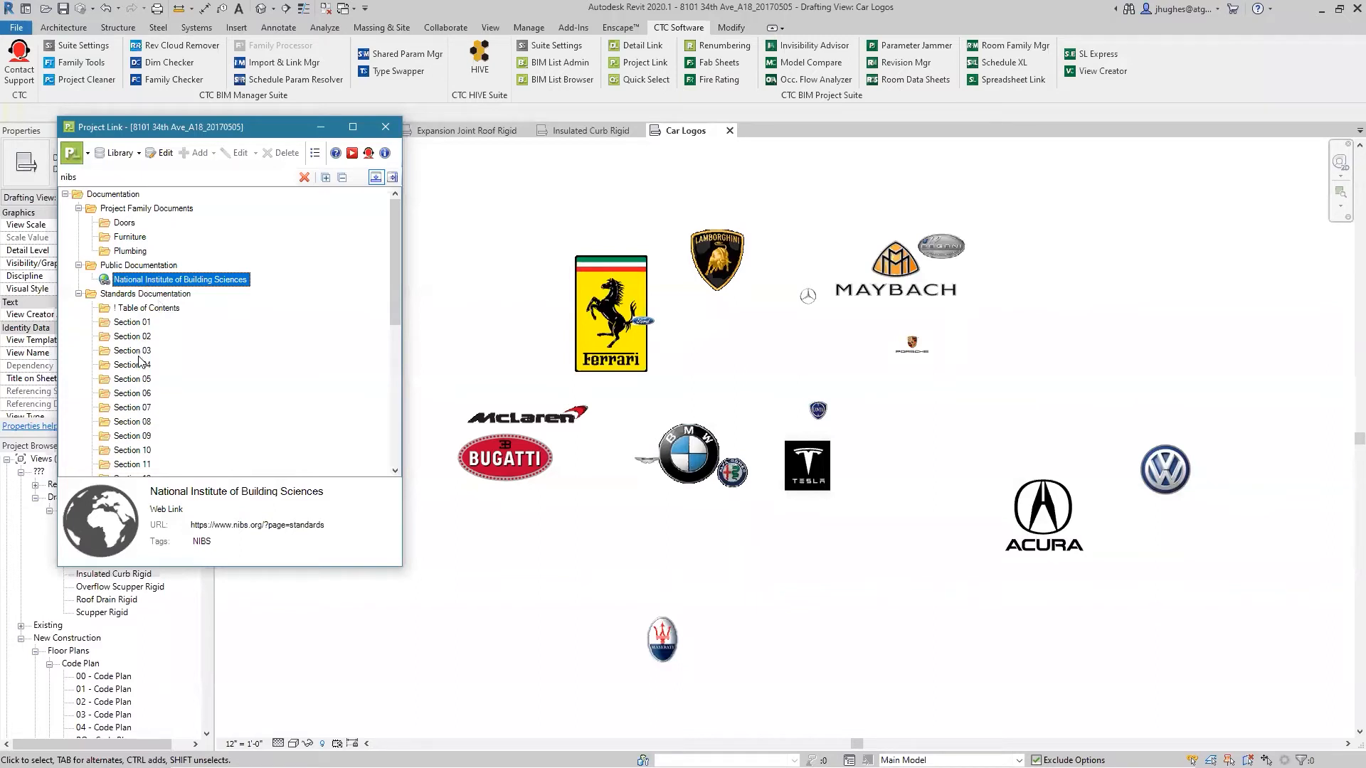
- Clear the link search and expand the Standards Documentation folder
click(140, 299)
click(135, 324)
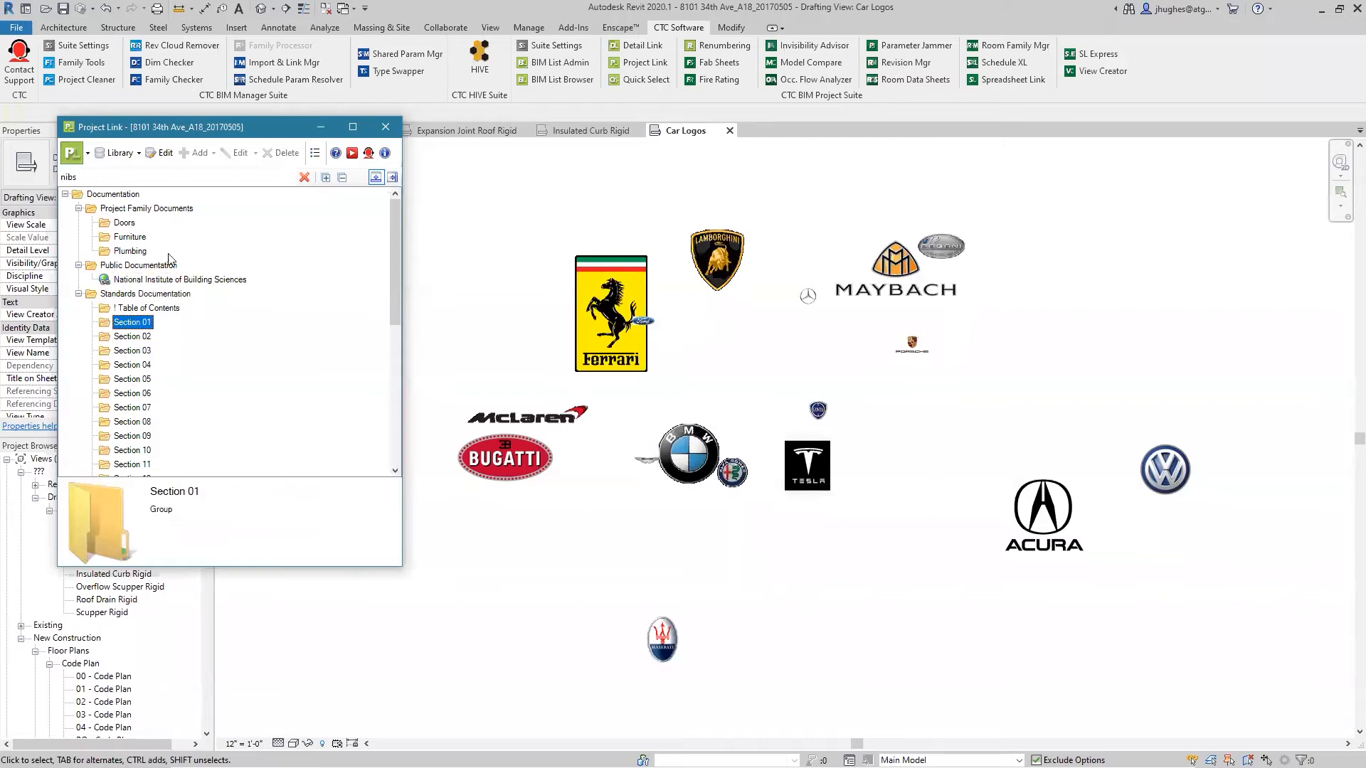
click(303, 178)
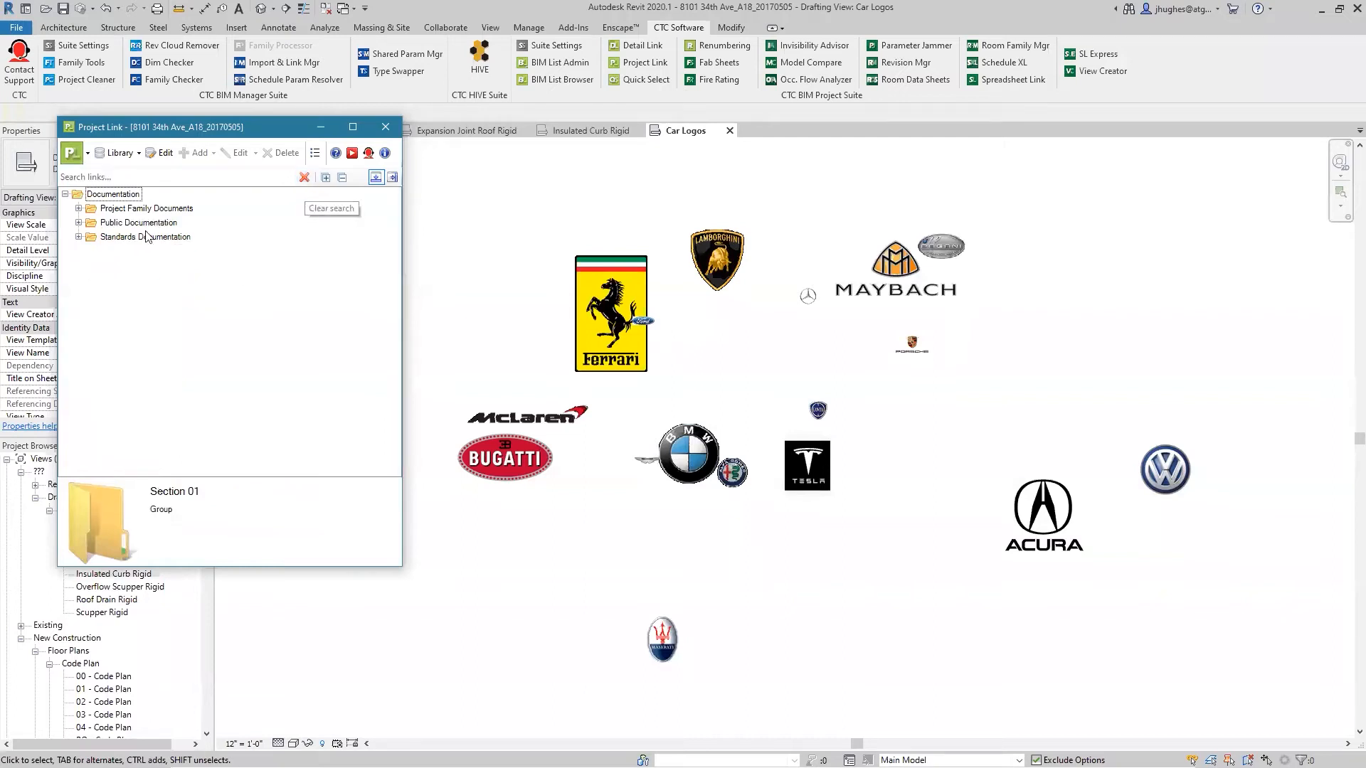
click(79, 237)
click(112, 238)
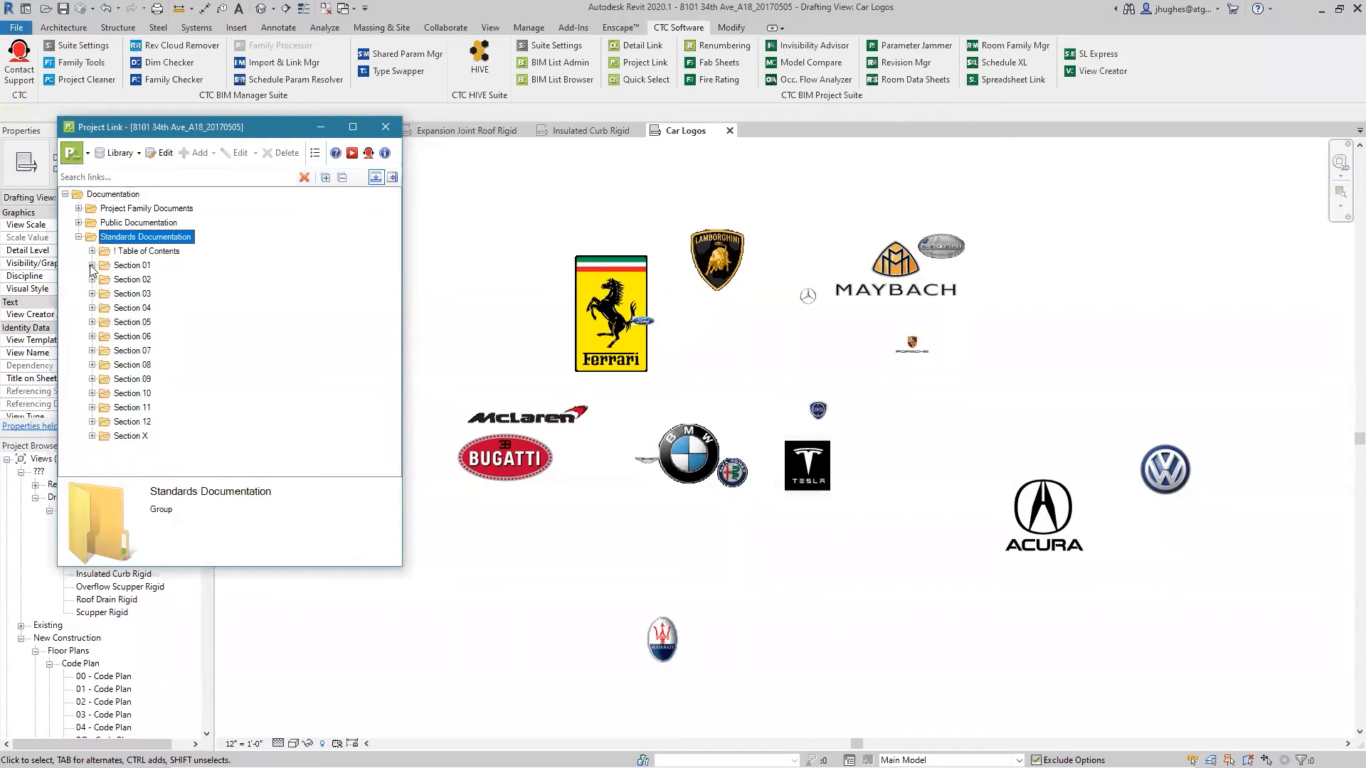
- Expand Section 01 and view the details of the BIM Manual-1a i.xls.pdf file link
click(91, 266)
click(115, 267)
scroll(115, 268, down, 3)
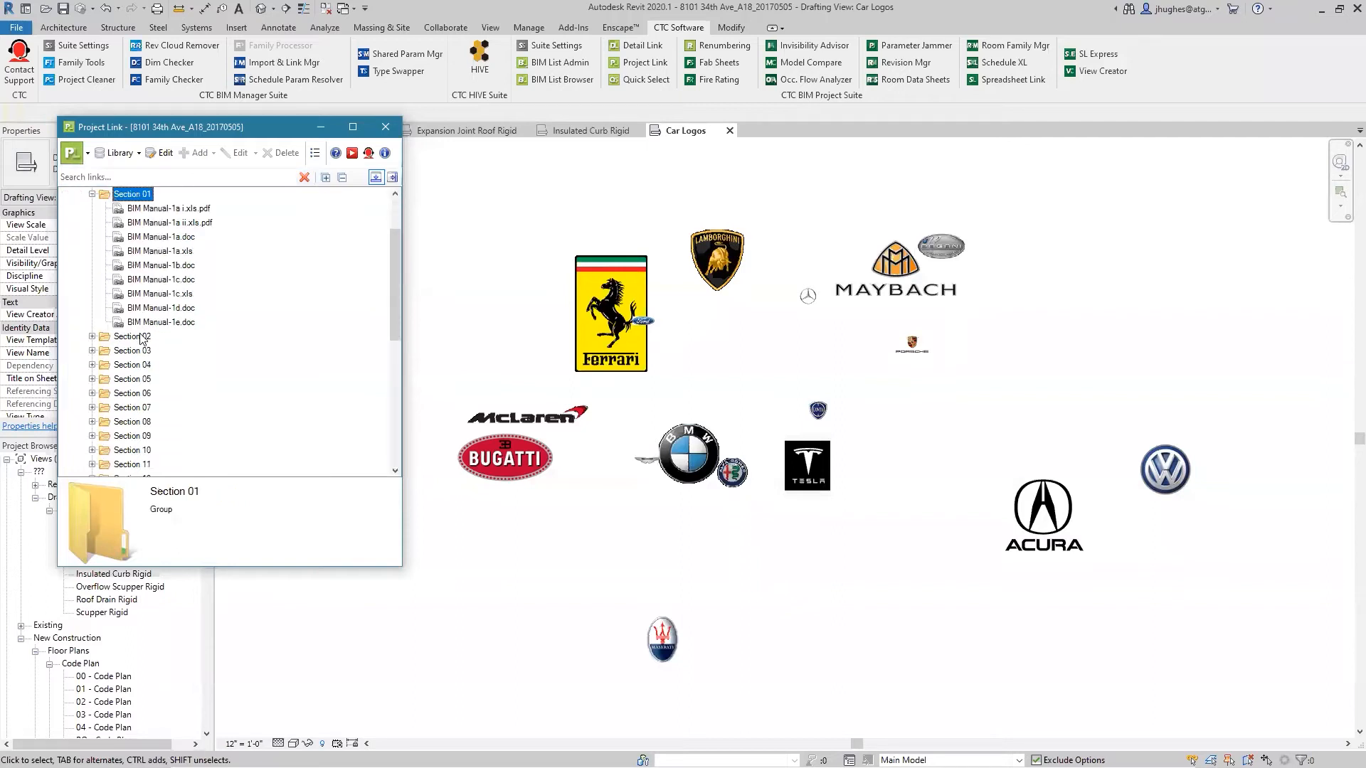
scroll(134, 414, up, 3)
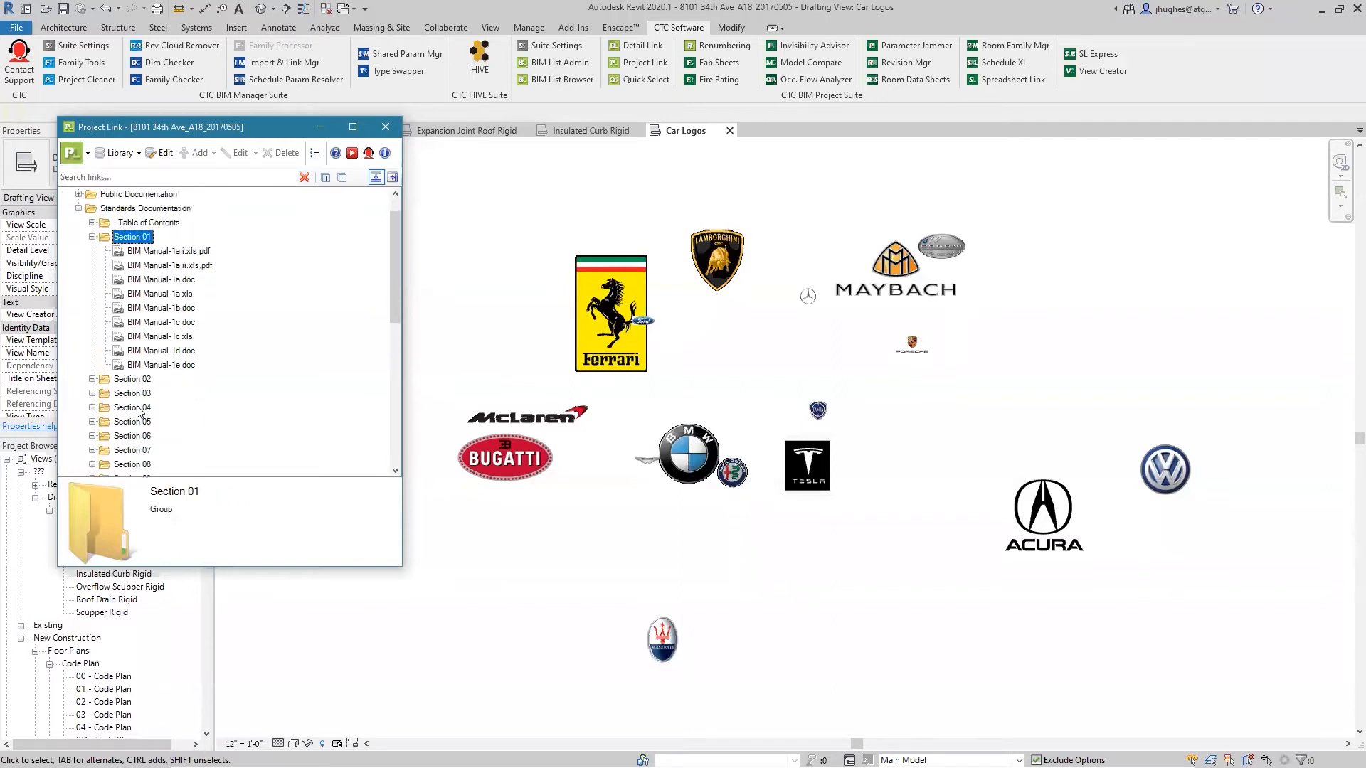
click(181, 254)
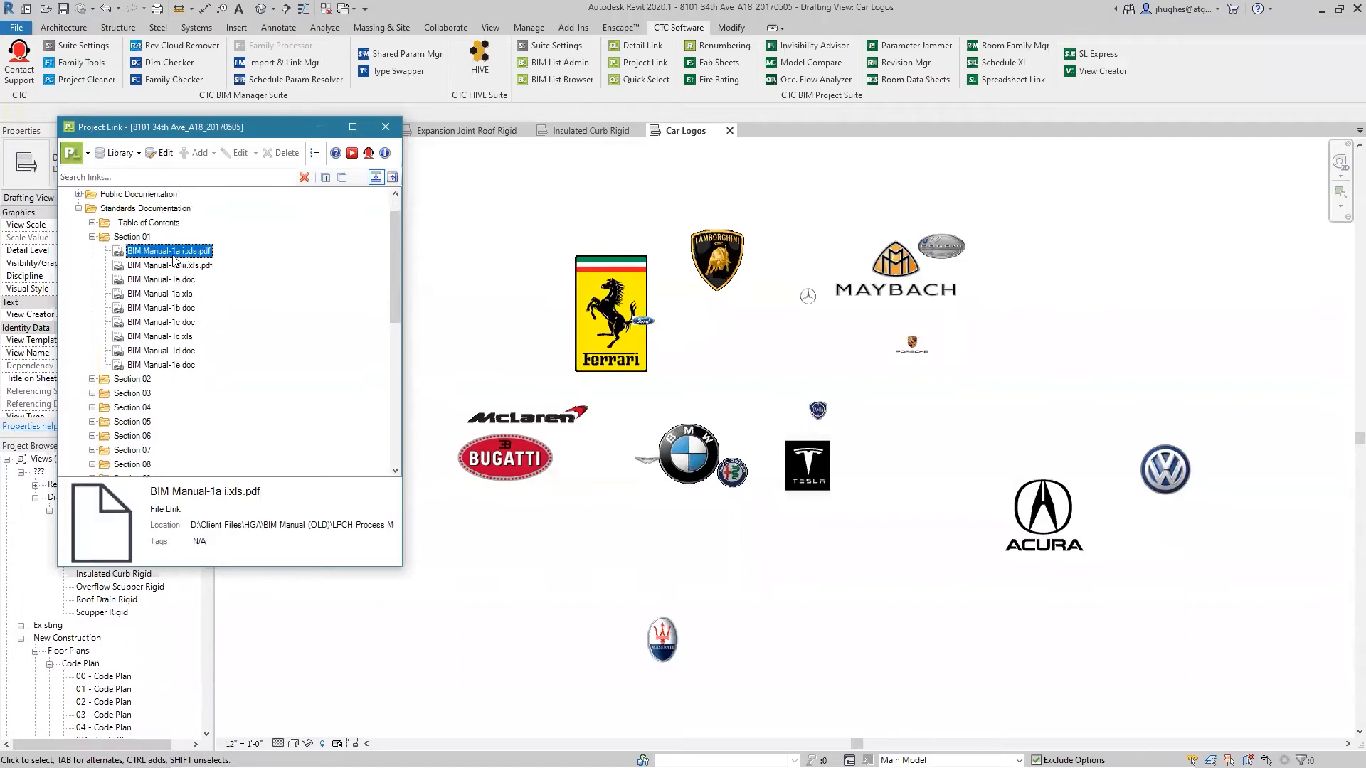
scroll(146, 292, up, 1)
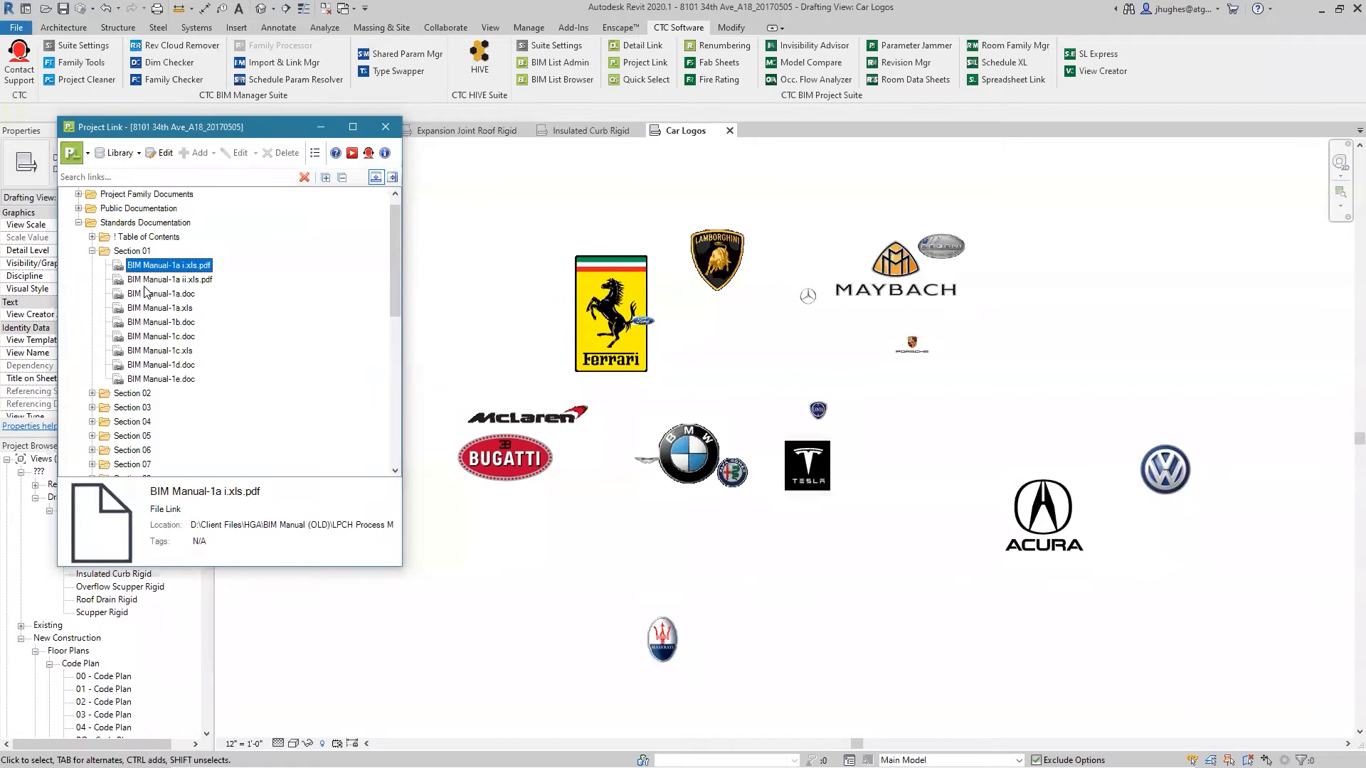
scroll(153, 272, up, 1)
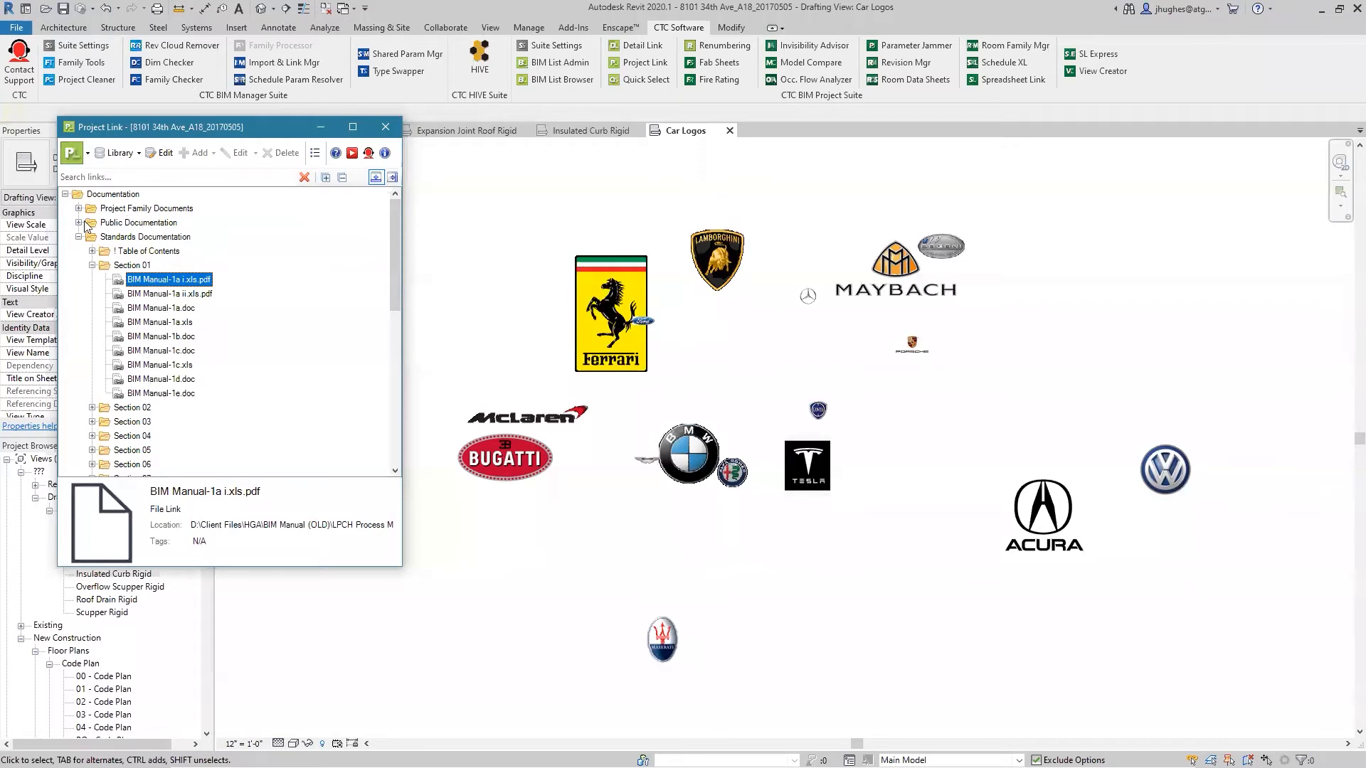
- Search the links for "nibs" again, show the tag list and select the National Institute of Building Sciences link
click(151, 175)
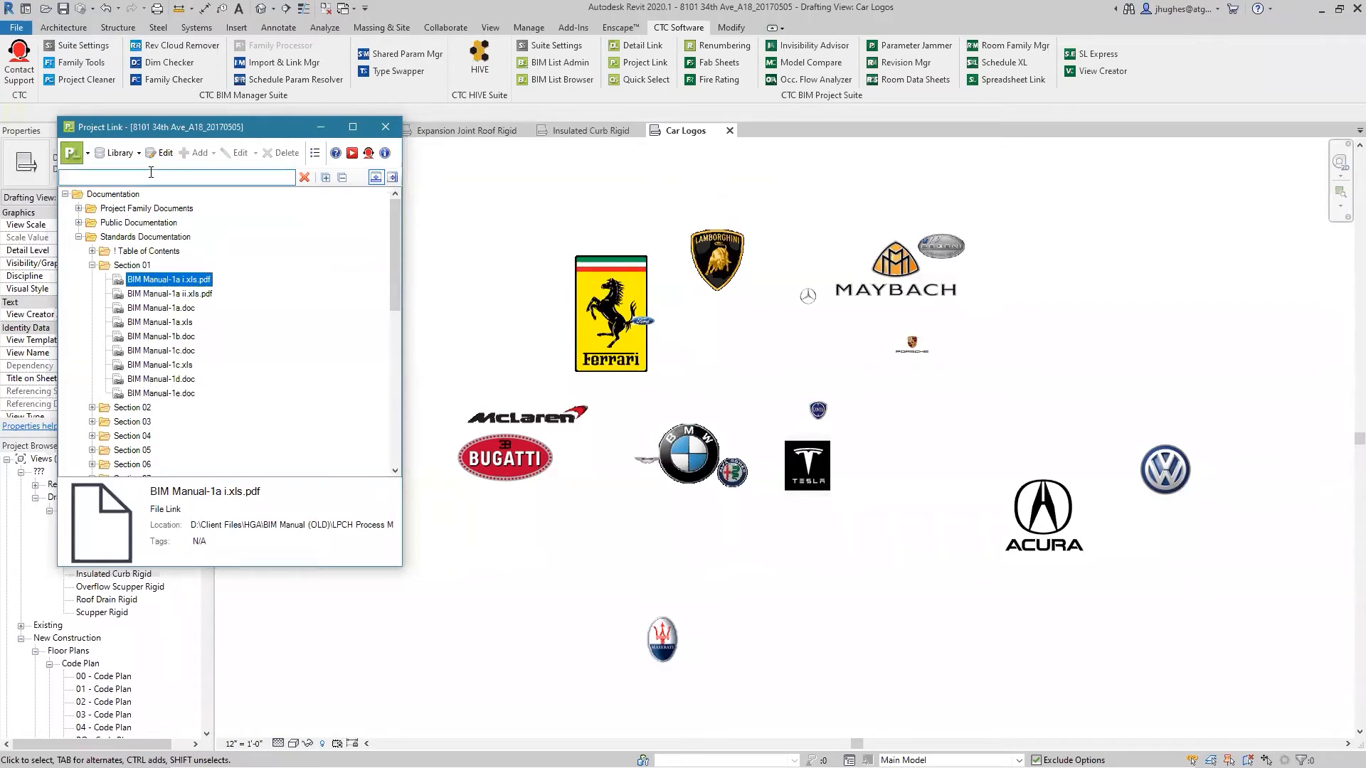
text(nibs)
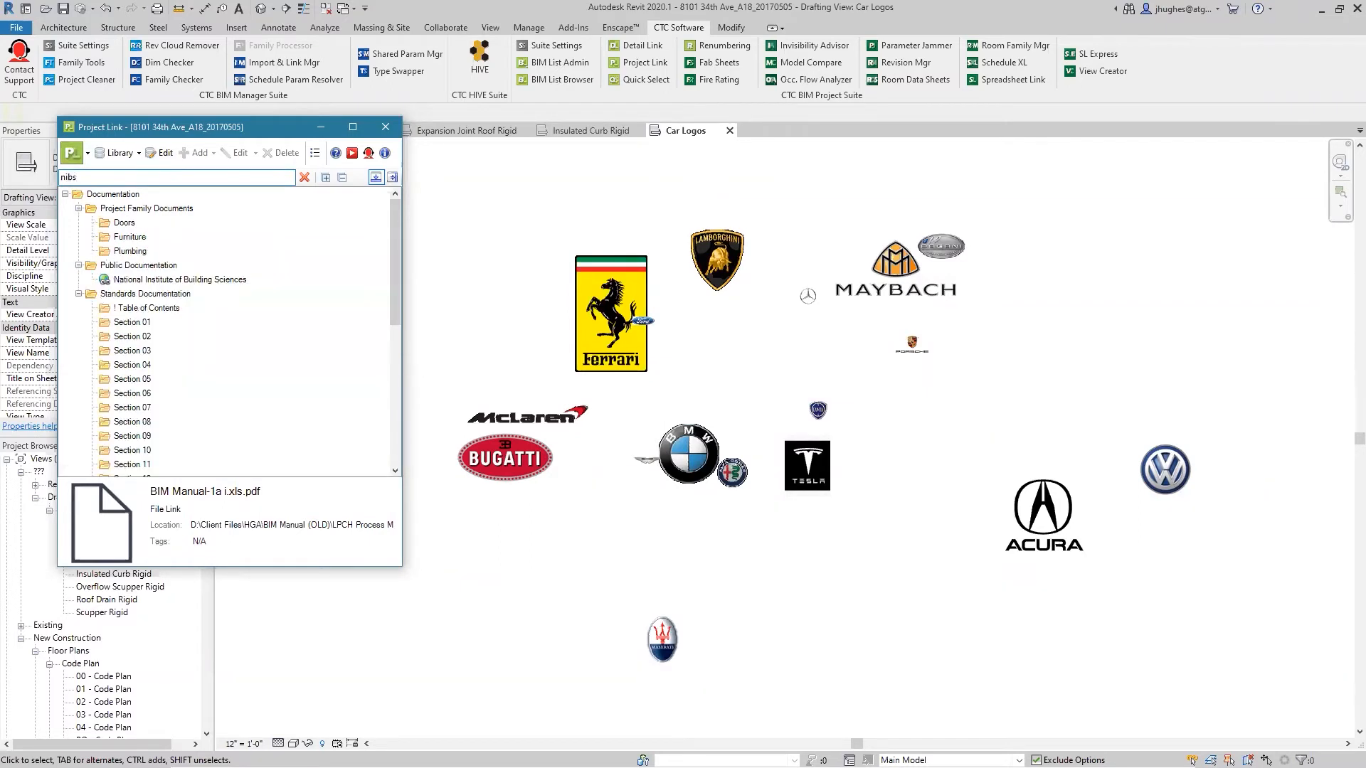
click(212, 280)
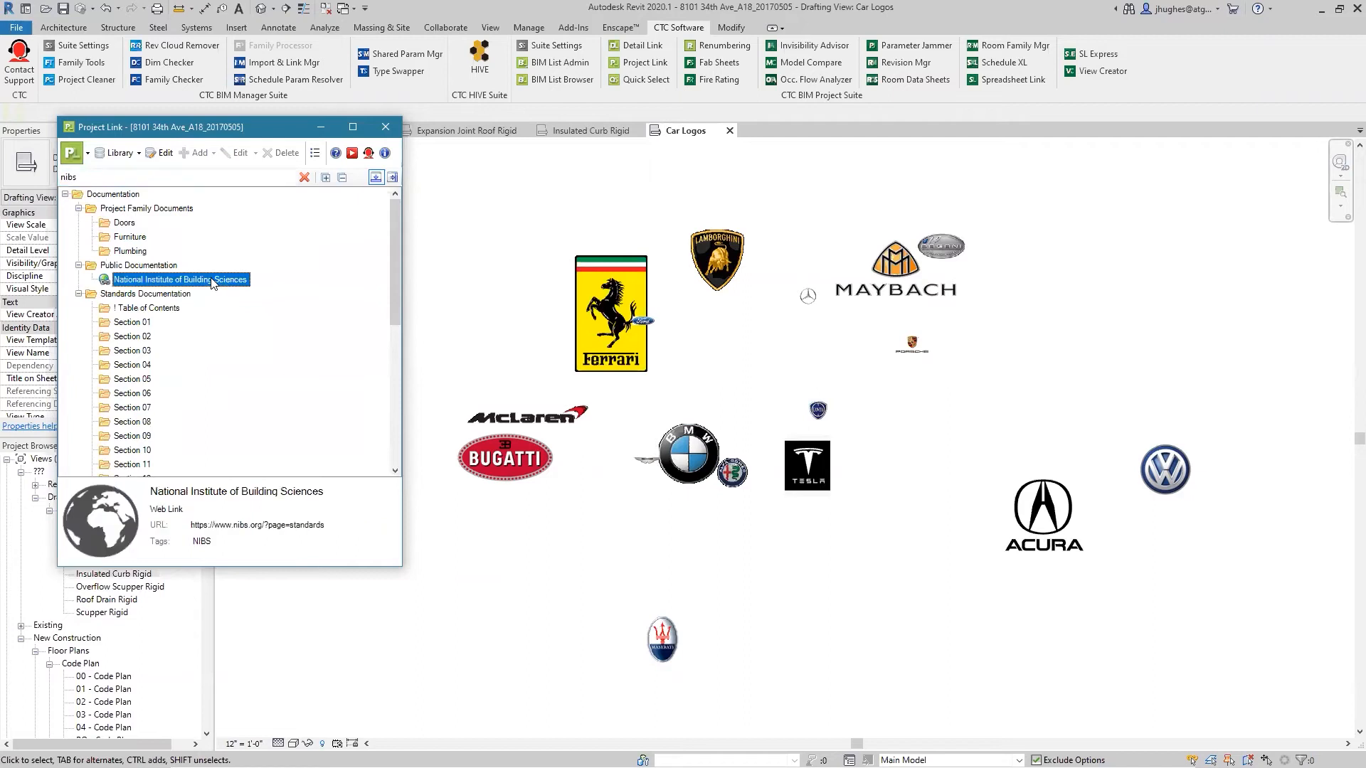
click(392, 179)
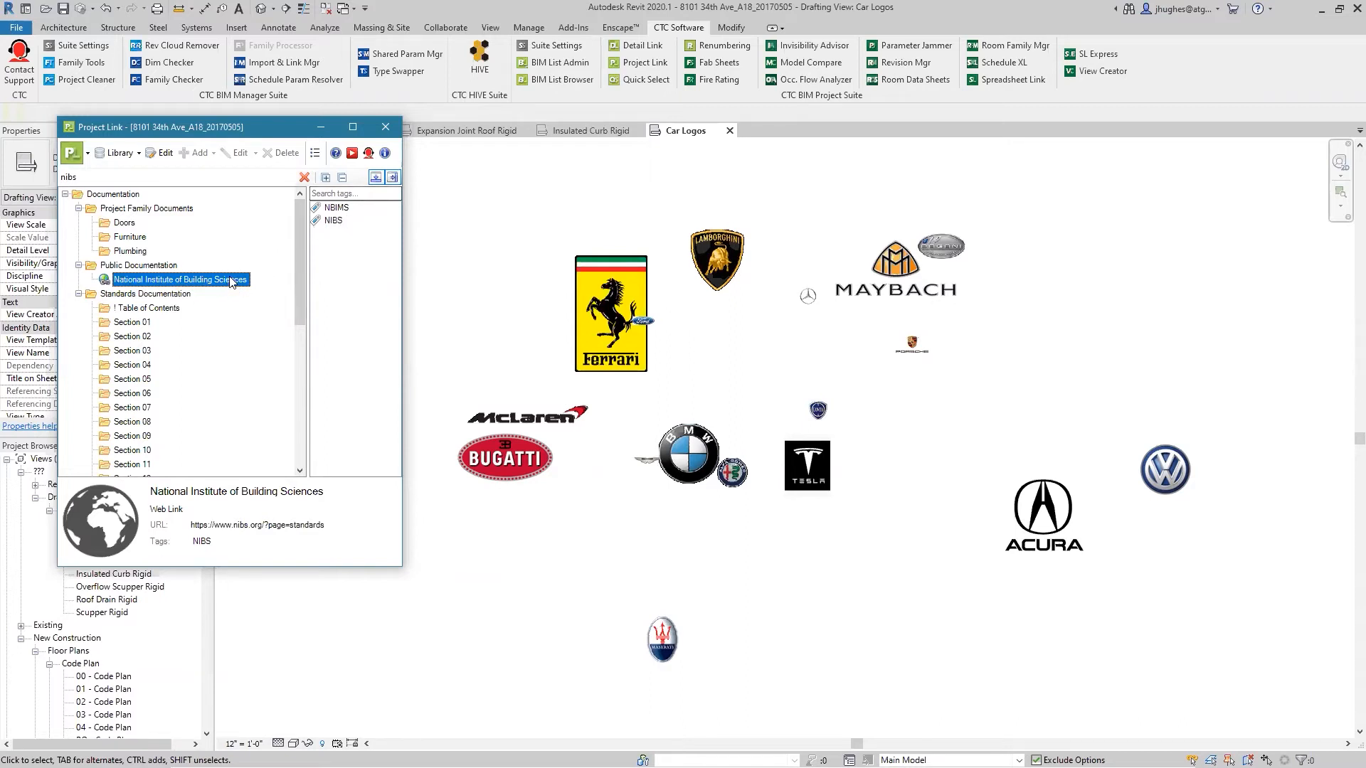
click(139, 266)
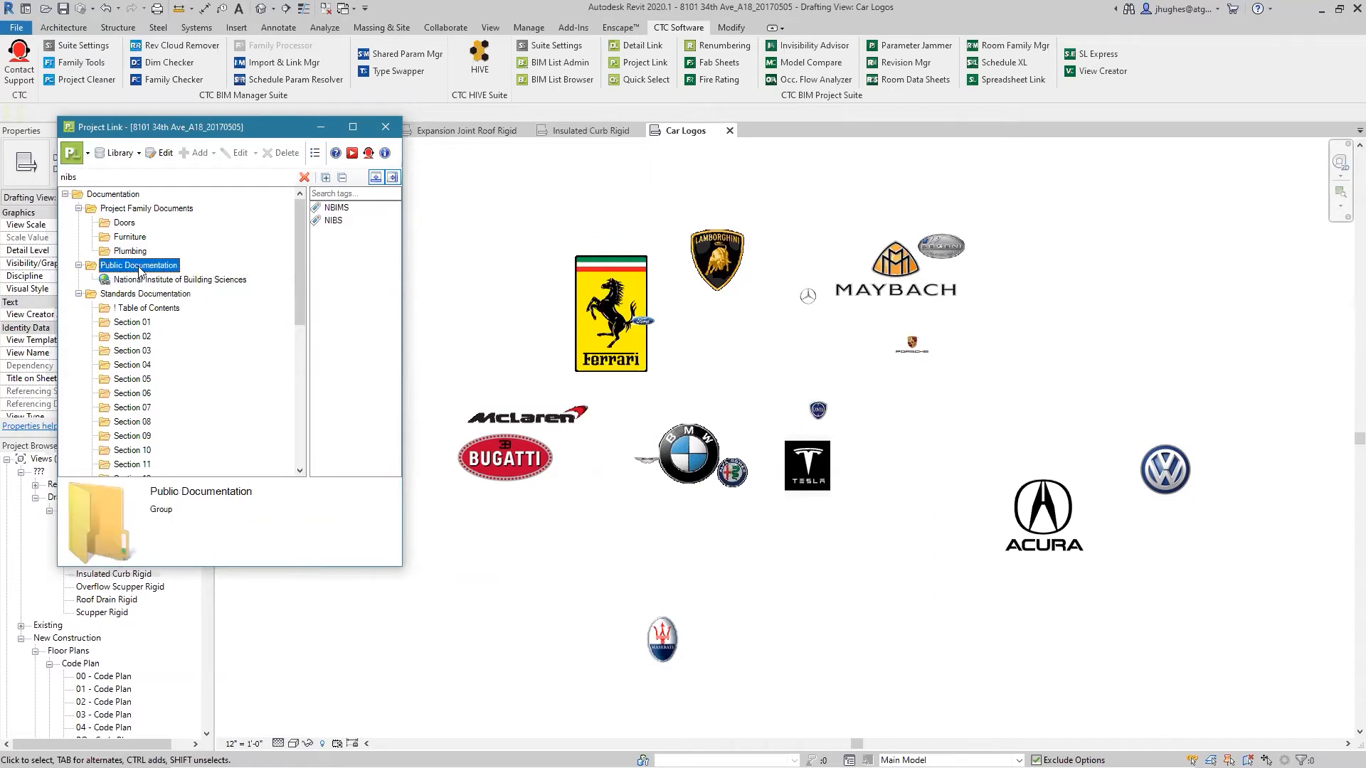
click(141, 280)
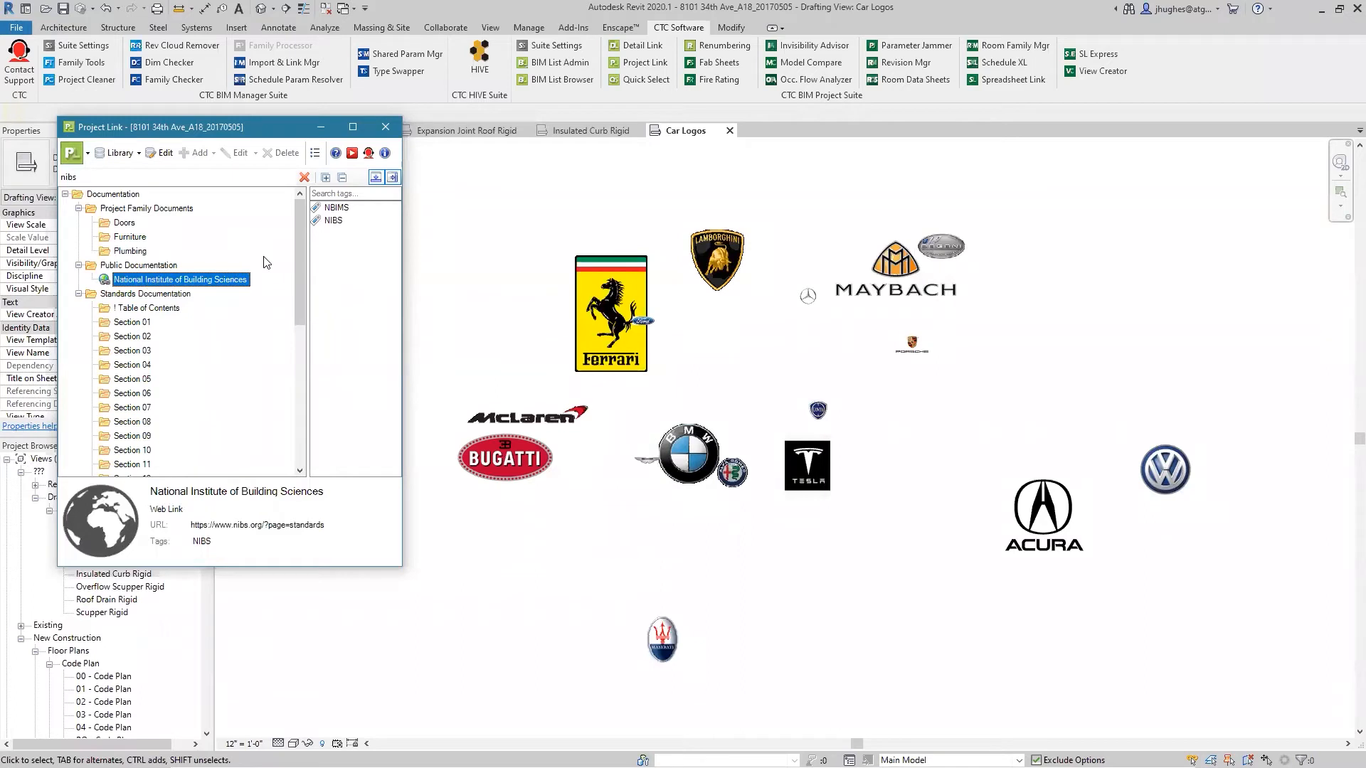
click(108, 195)
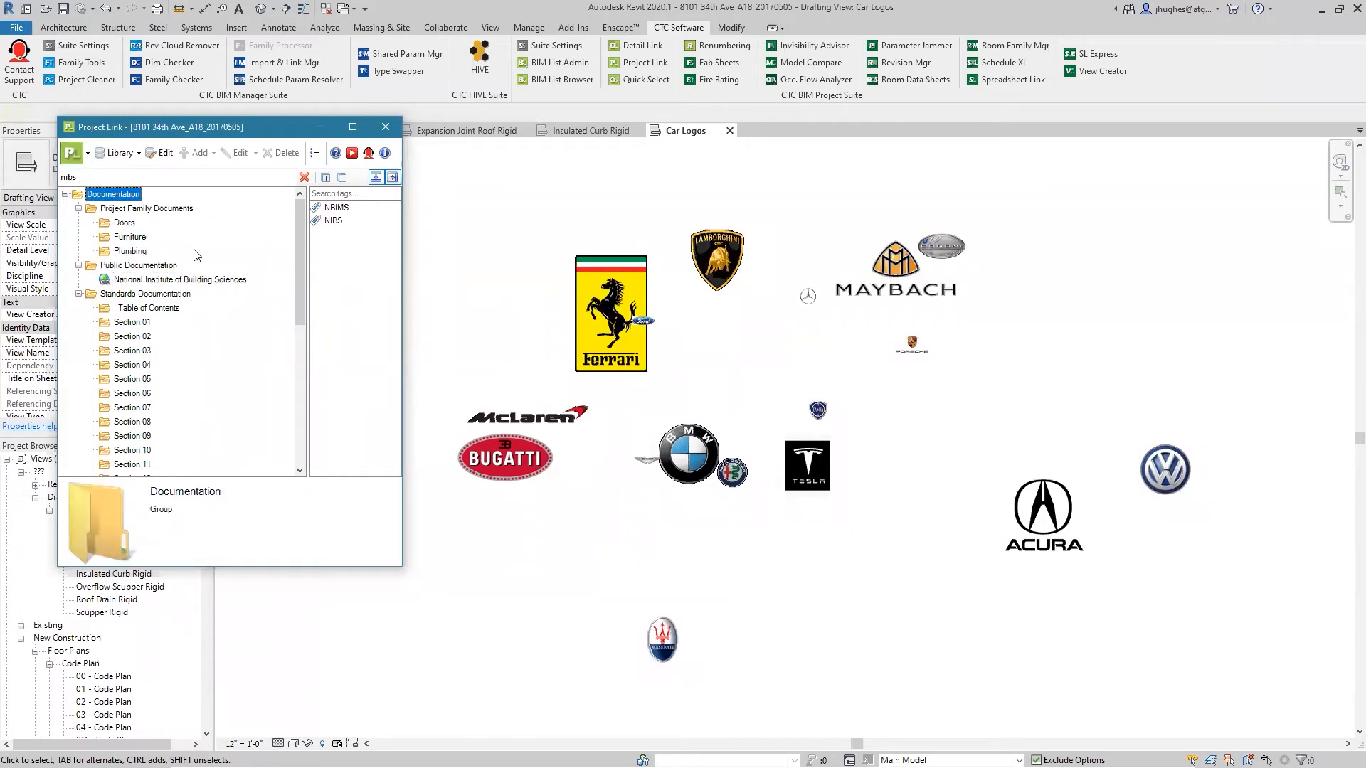
click(145, 282)
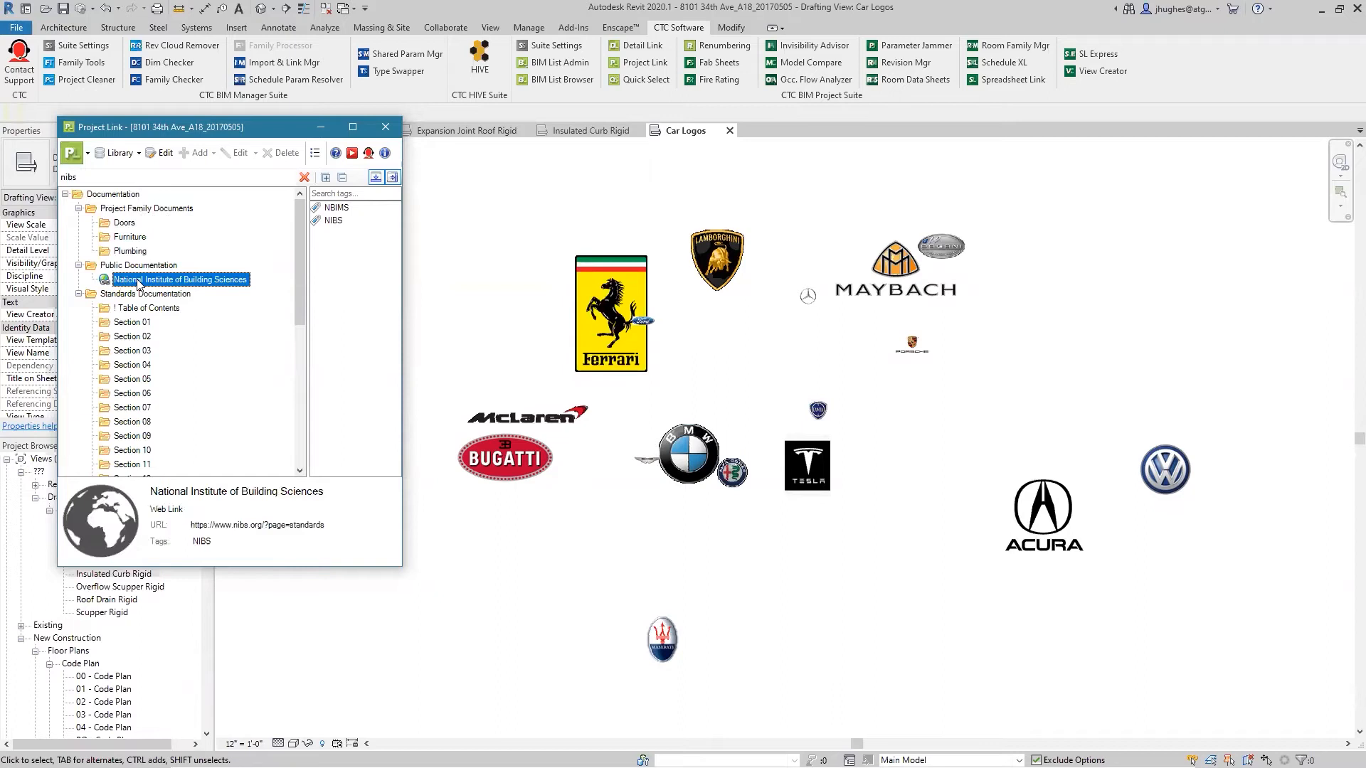
- Put the library into edit mode and open the properties of the National Institute of Building Sciences web link
click(137, 155)
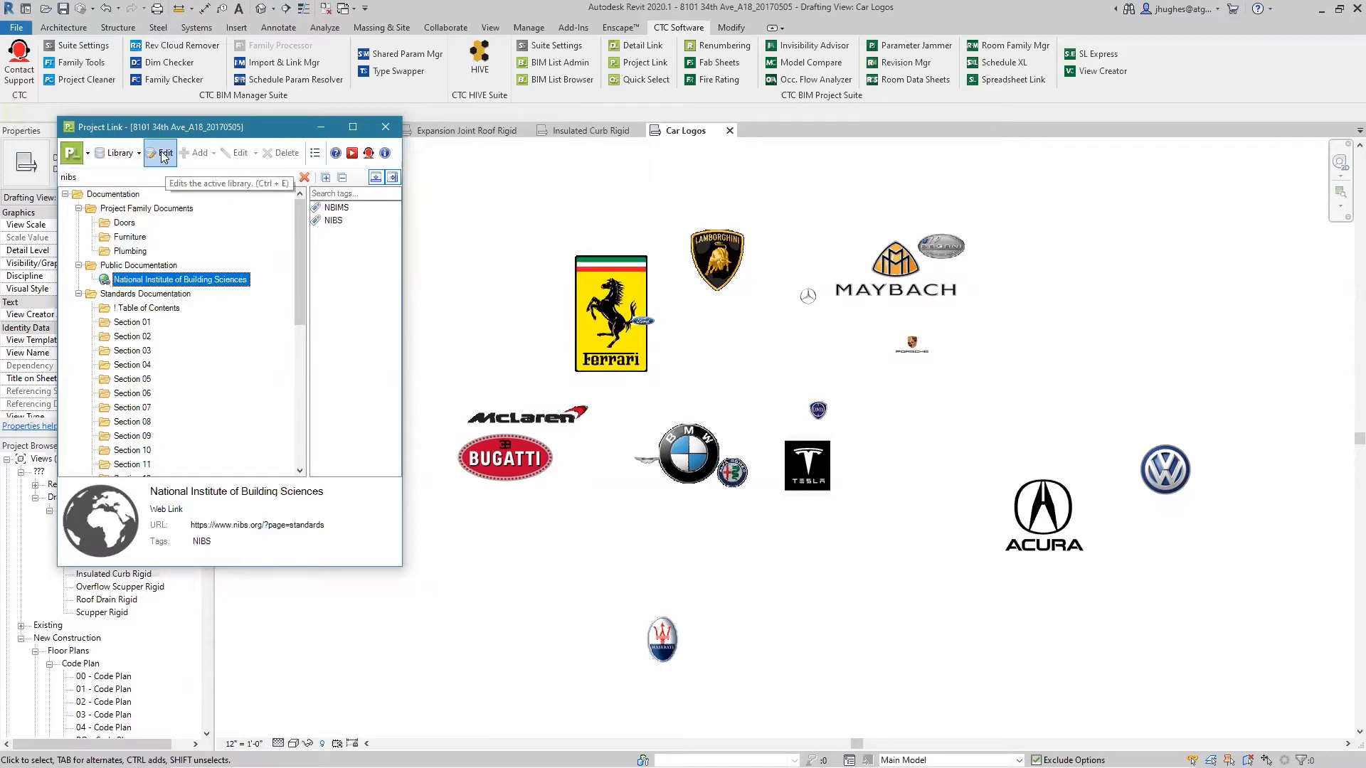
click(163, 155)
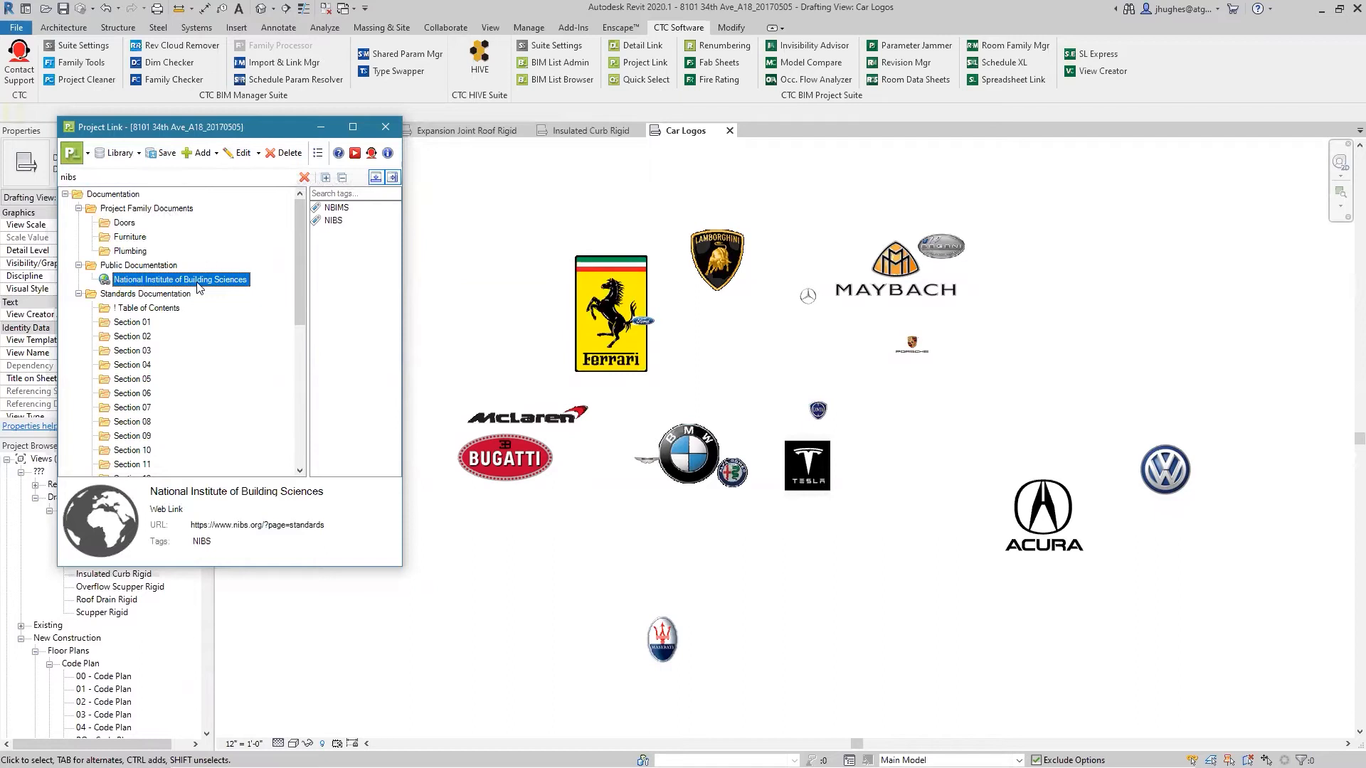
click(247, 154)
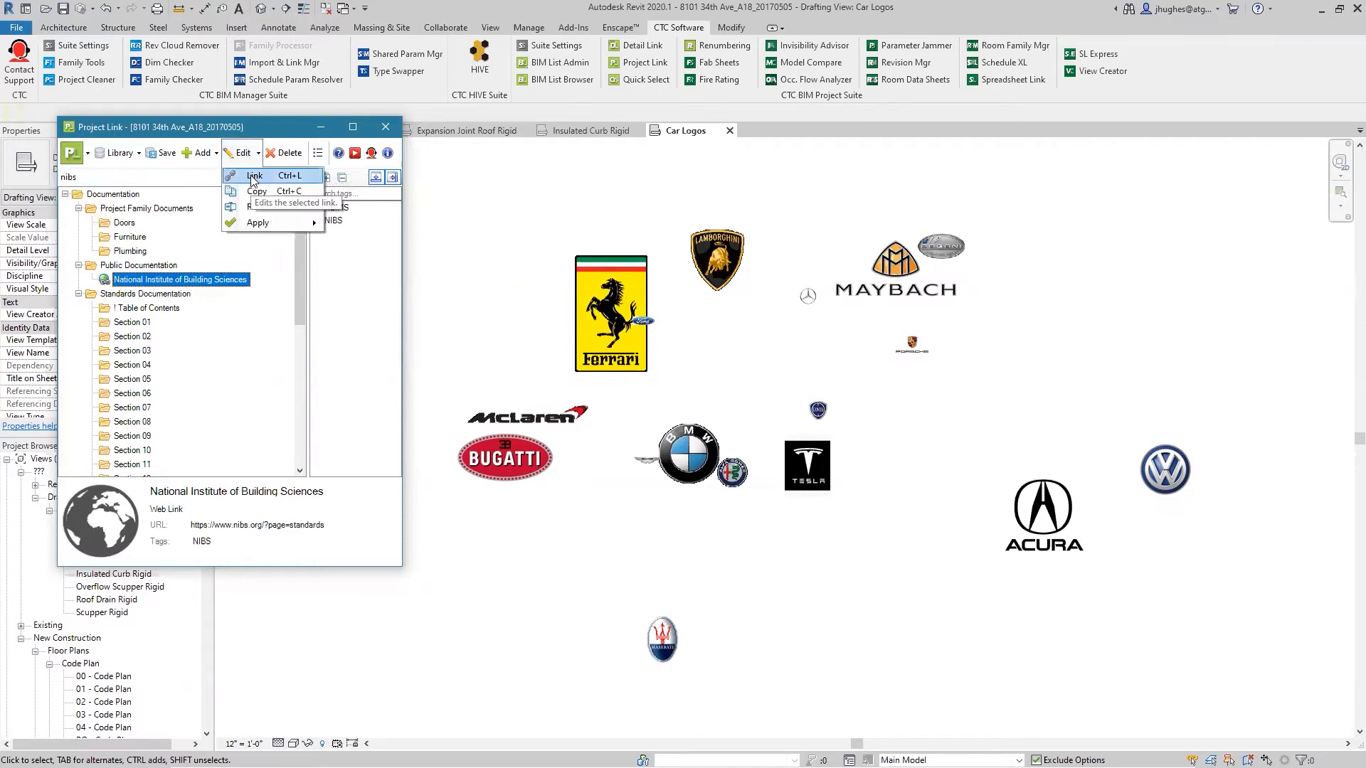
click(251, 178)
- Add the tag "Standards" and the description "Don't use this! It is out of date" to the web link
click(331, 437)
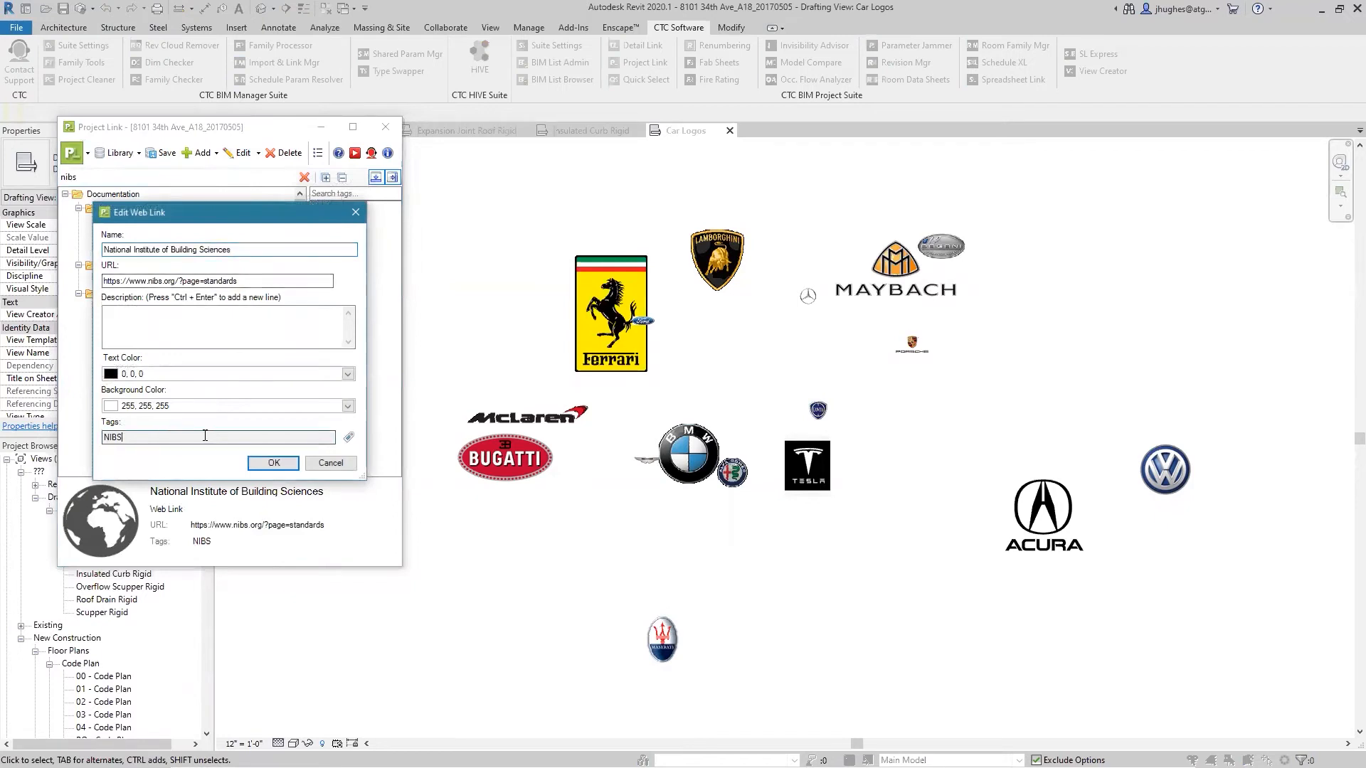
click(348, 437)
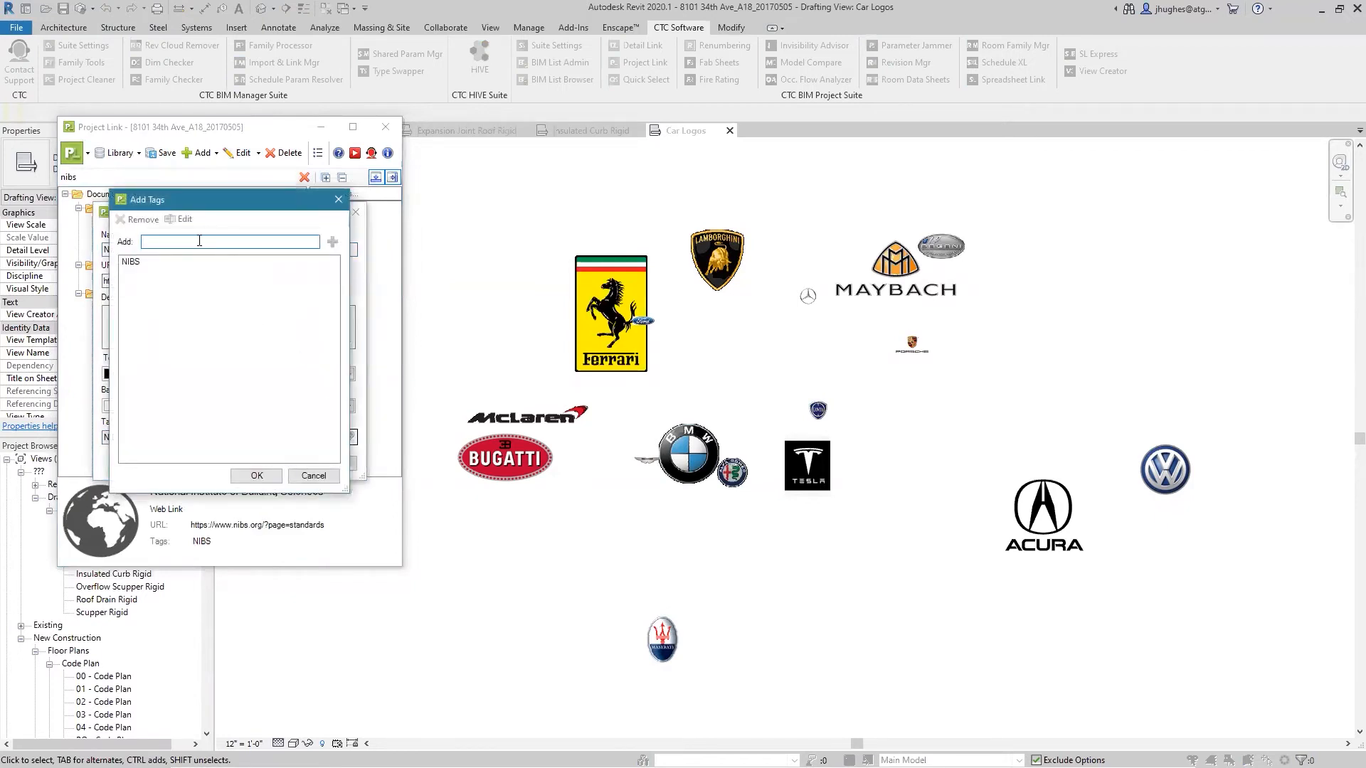
text(Standards)
click(333, 242)
click(257, 475)
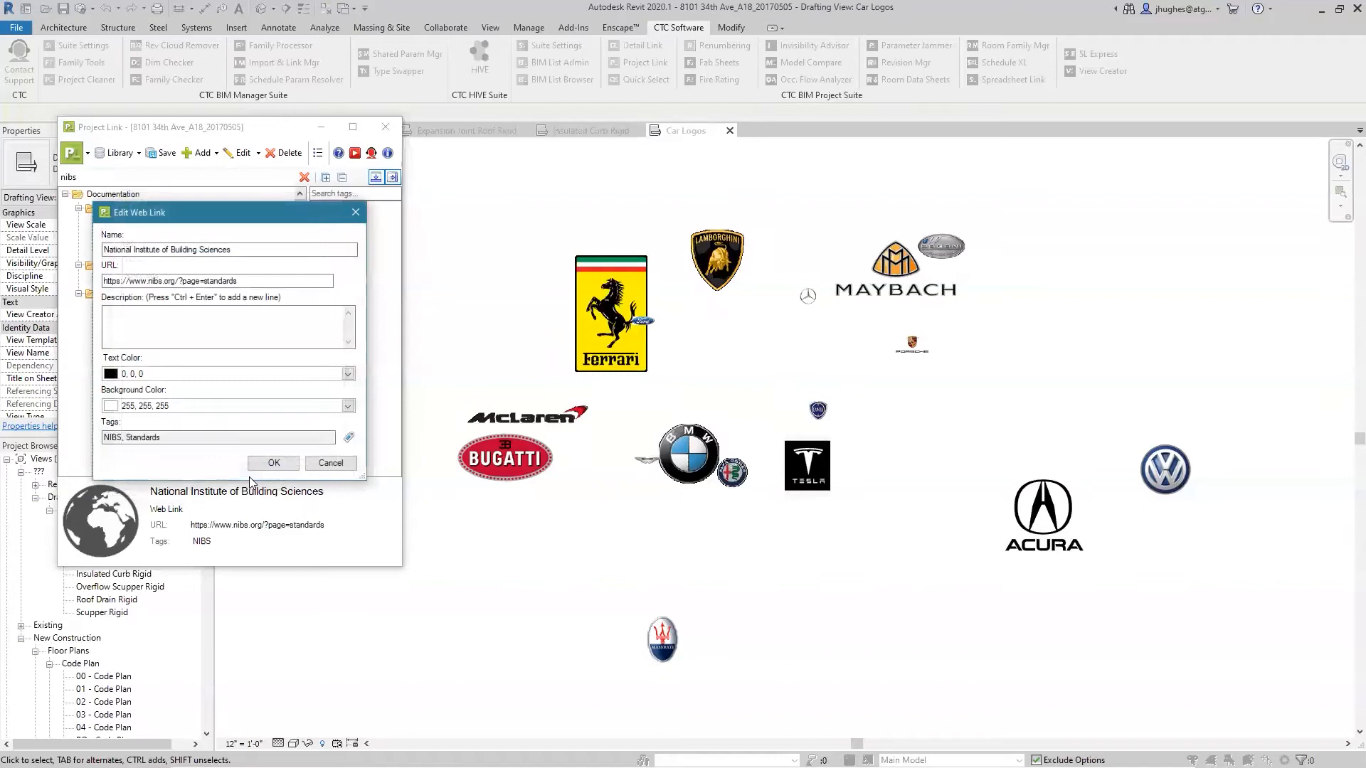
click(201, 330)
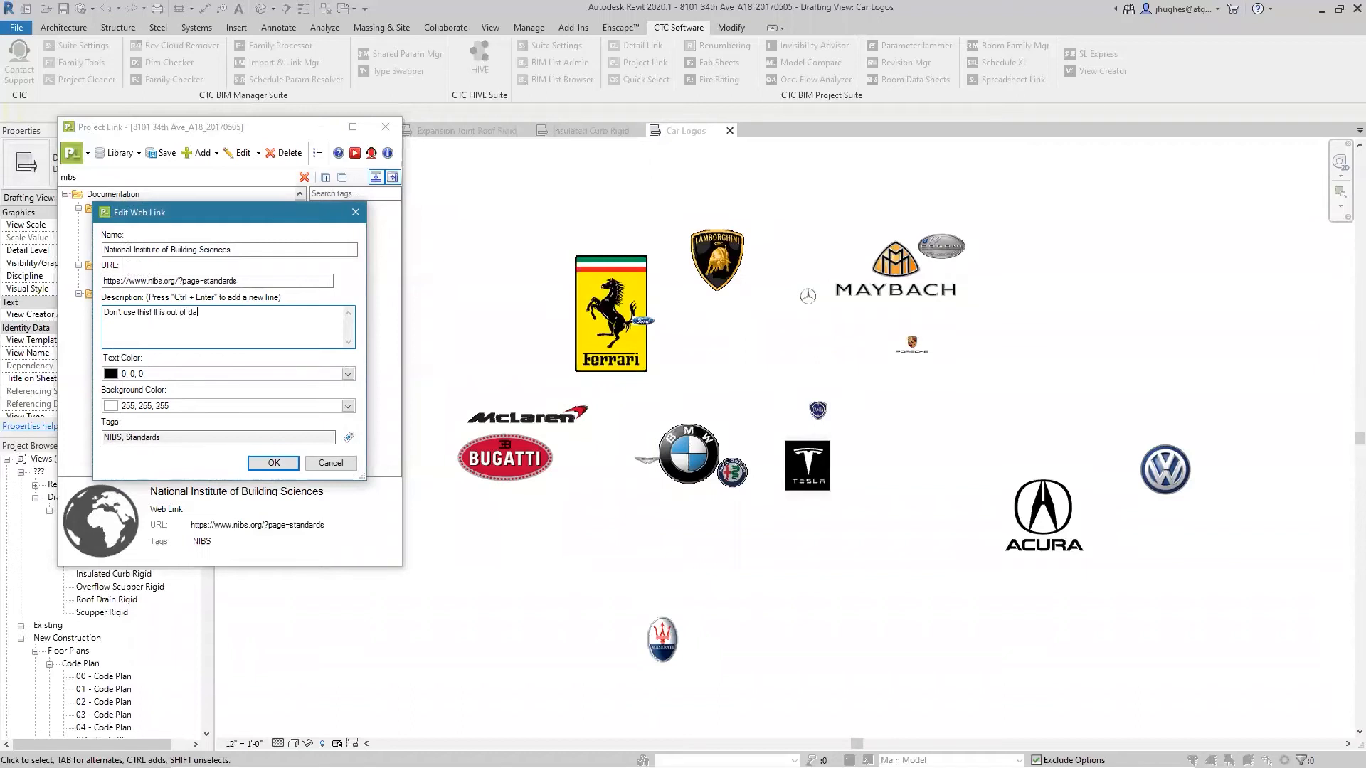
click(273, 463)
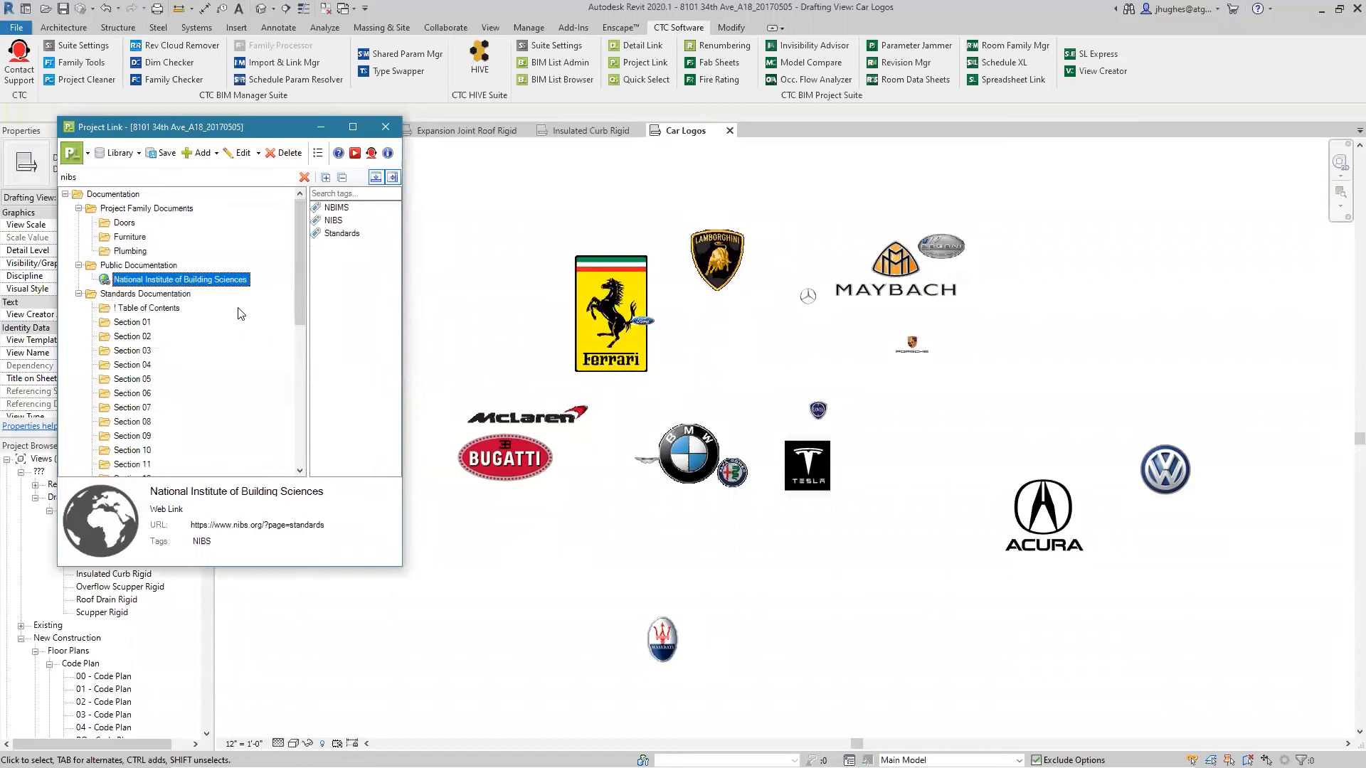
- Clear the link search and view the details of the BIM Manual-1a i.xls.pdf link in Section 01
mouse_move(220, 286)
click(305, 177)
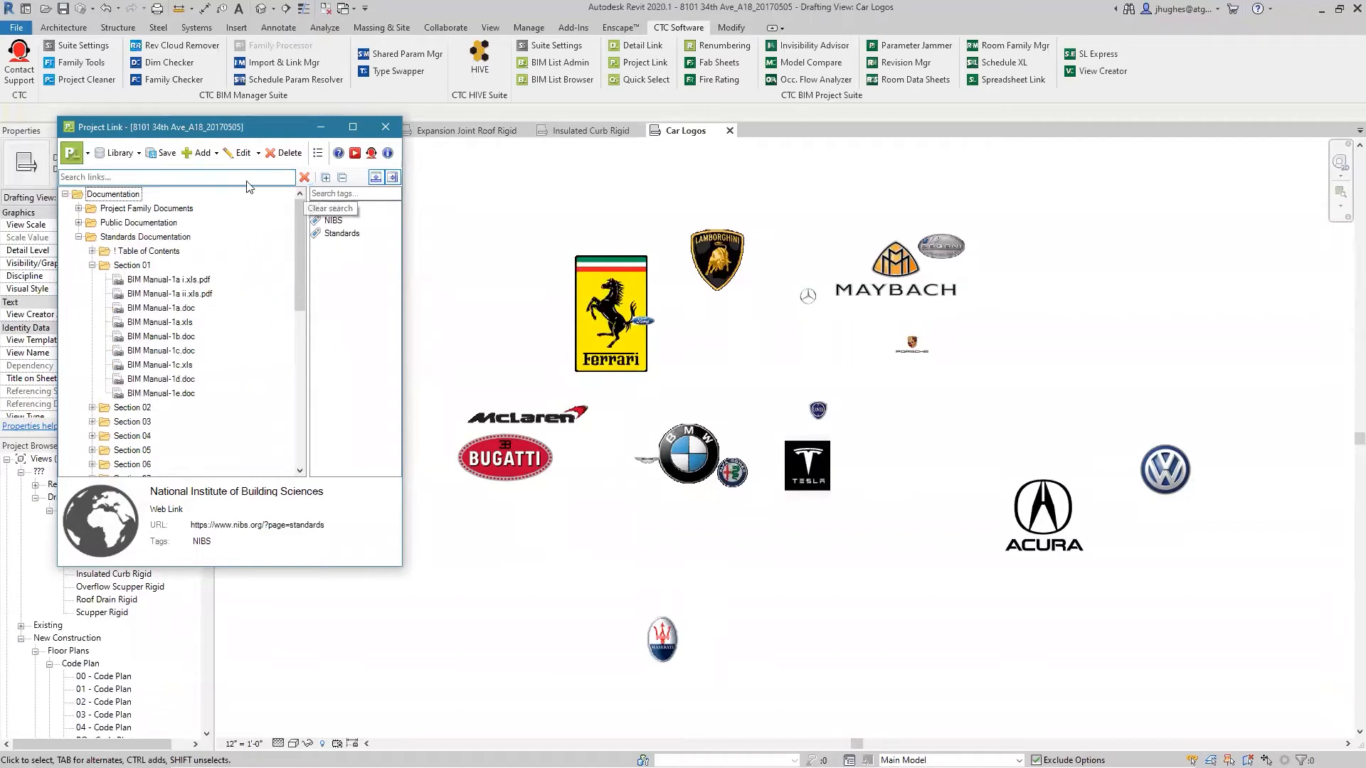
click(176, 279)
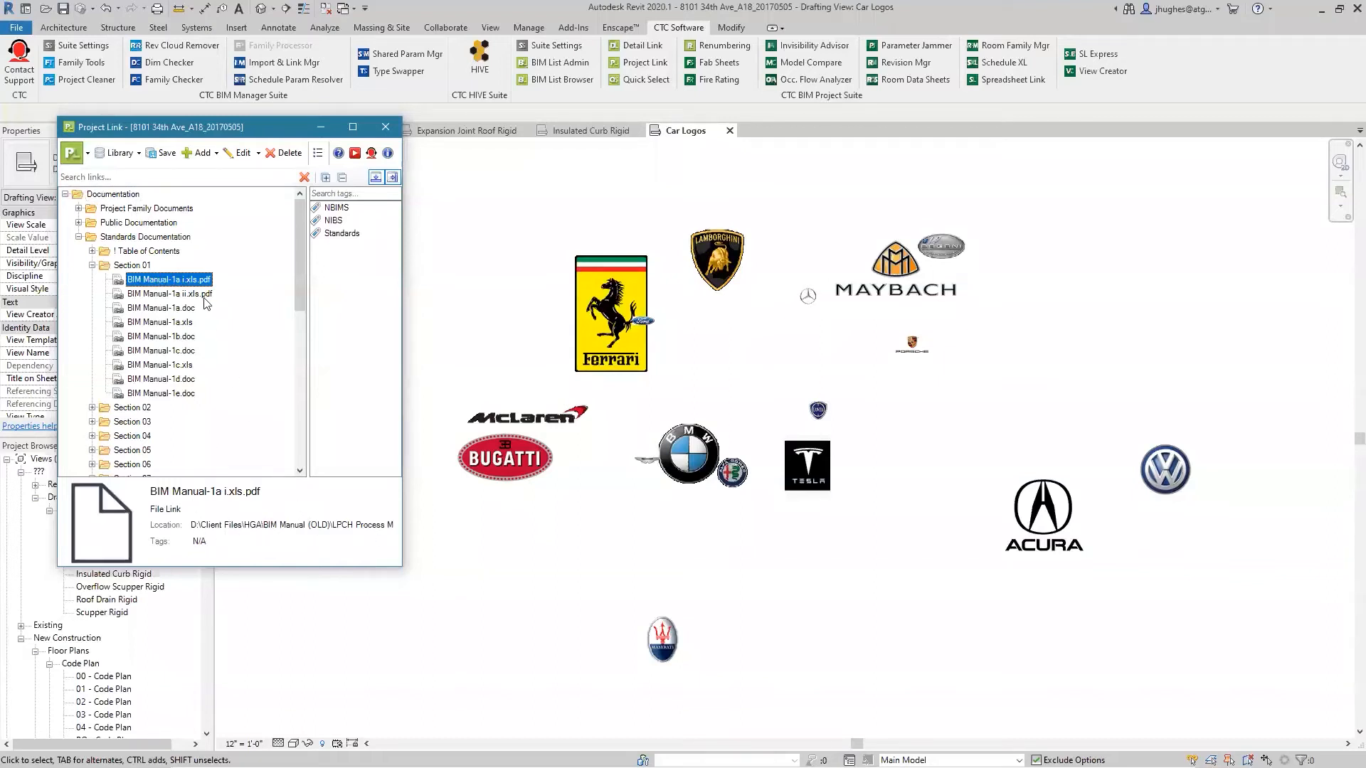
- Examine the dialog for adding file links and its file selection window, and close both without adding files
click(212, 162)
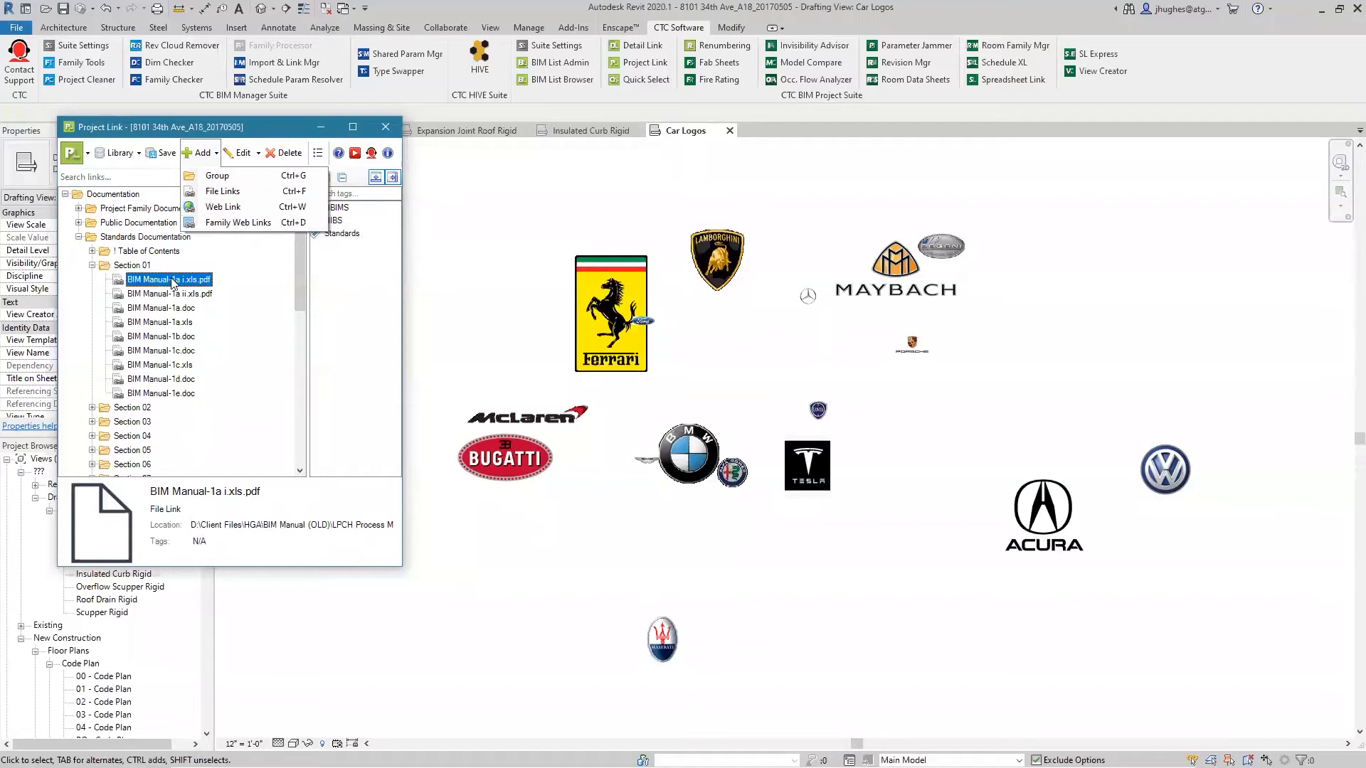
click(222, 192)
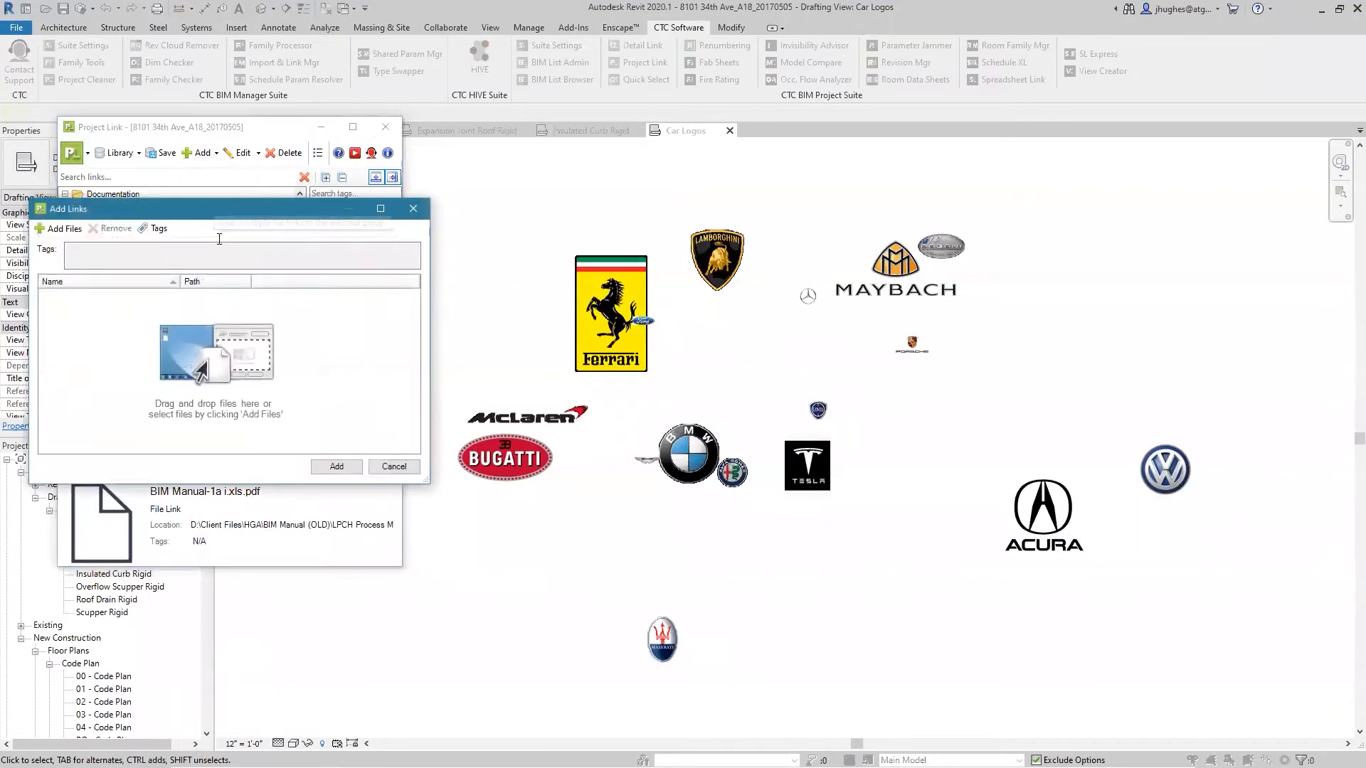
click(61, 228)
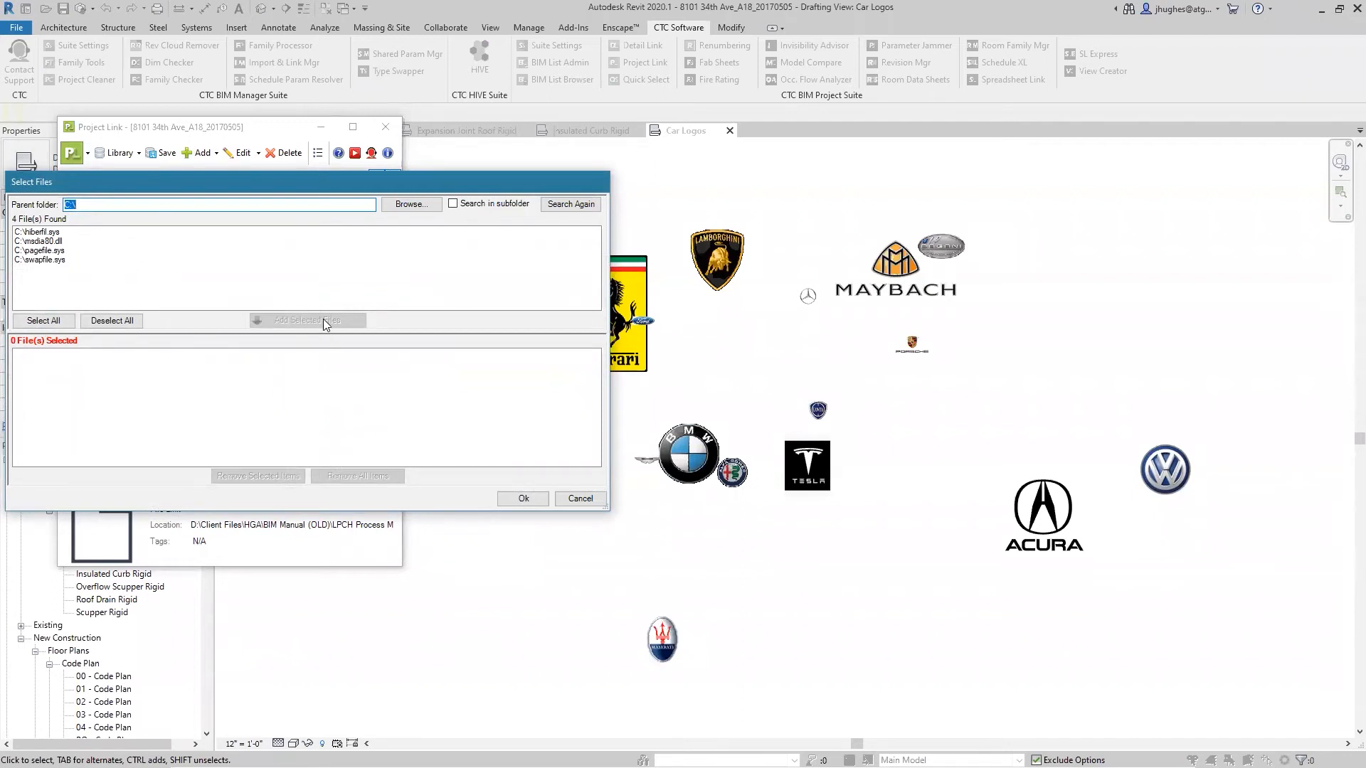
click(573, 499)
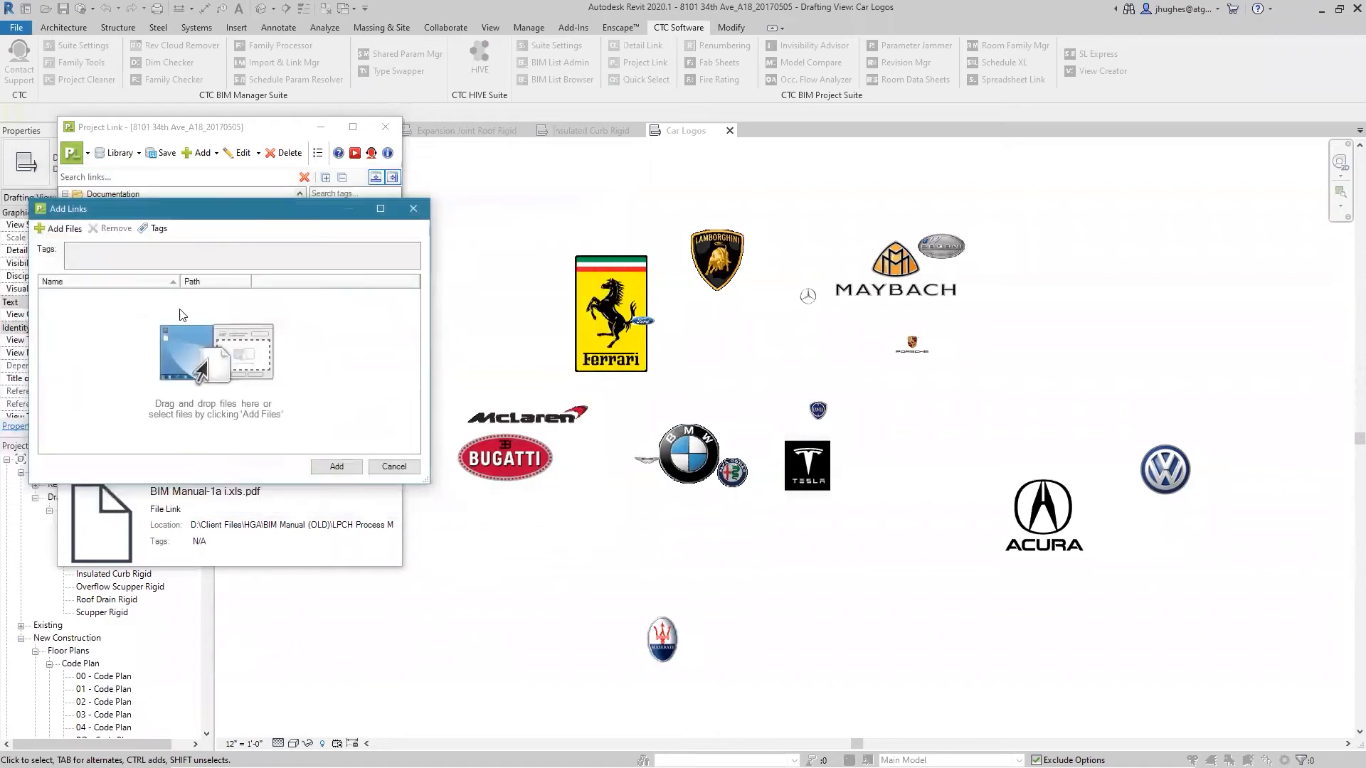
click(394, 467)
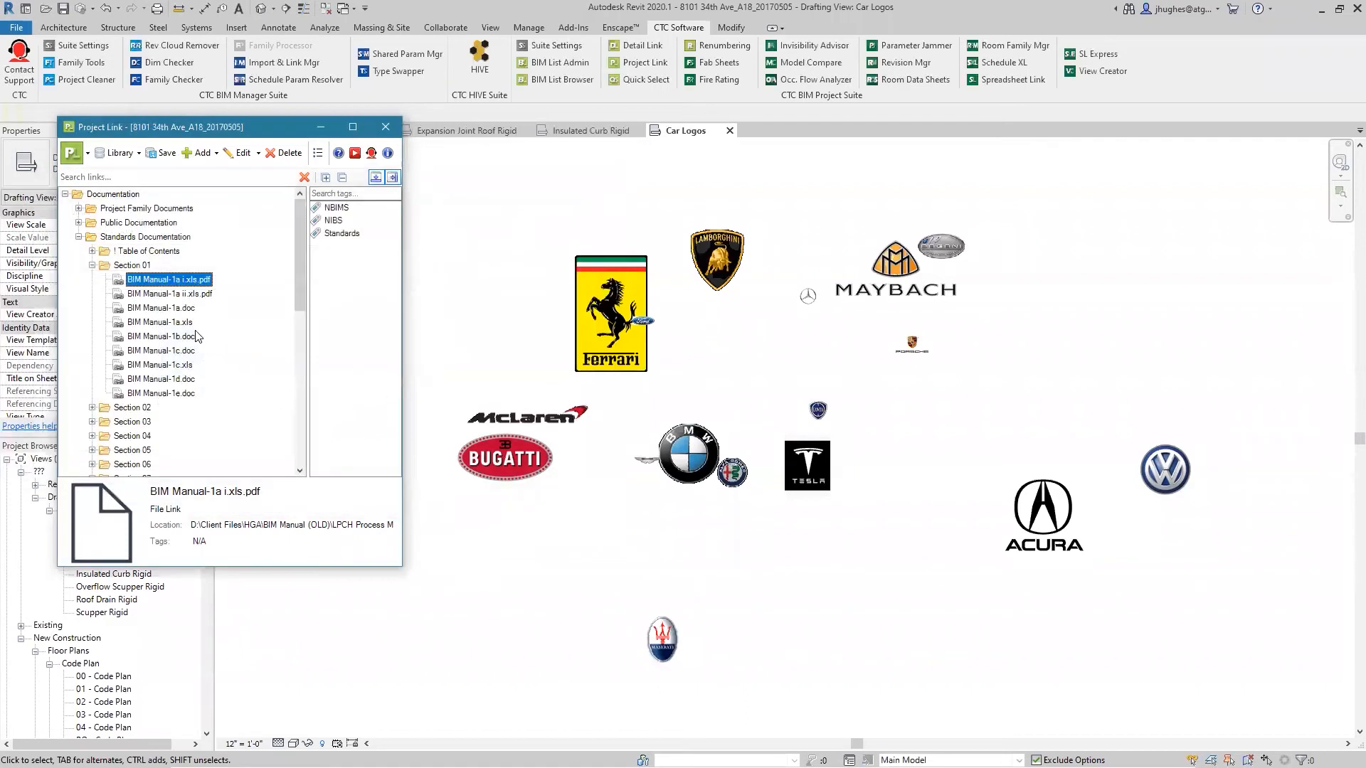
- Collapse Section 01, expand the Table of Contents group and view the details of BIM Manual-00-TOC 20010120.doc
click(128, 265)
click(92, 265)
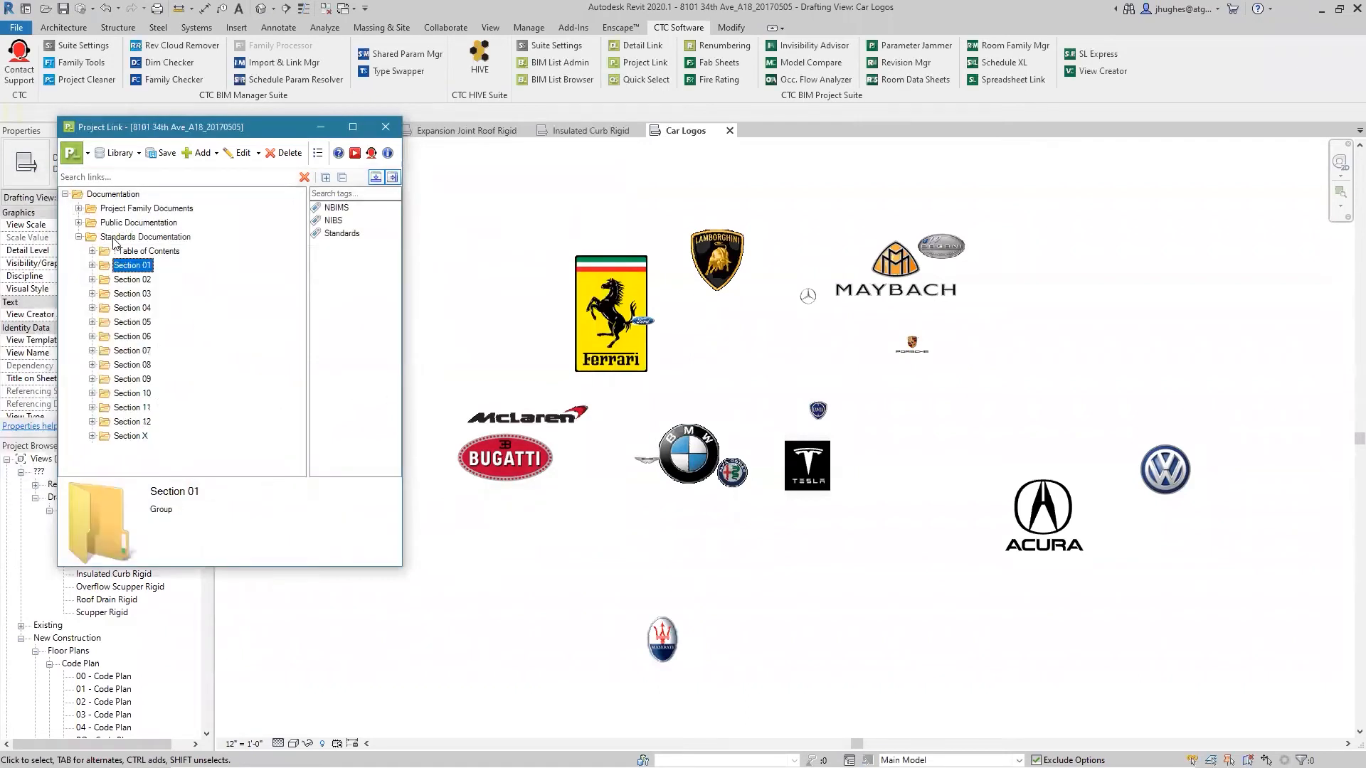
click(92, 251)
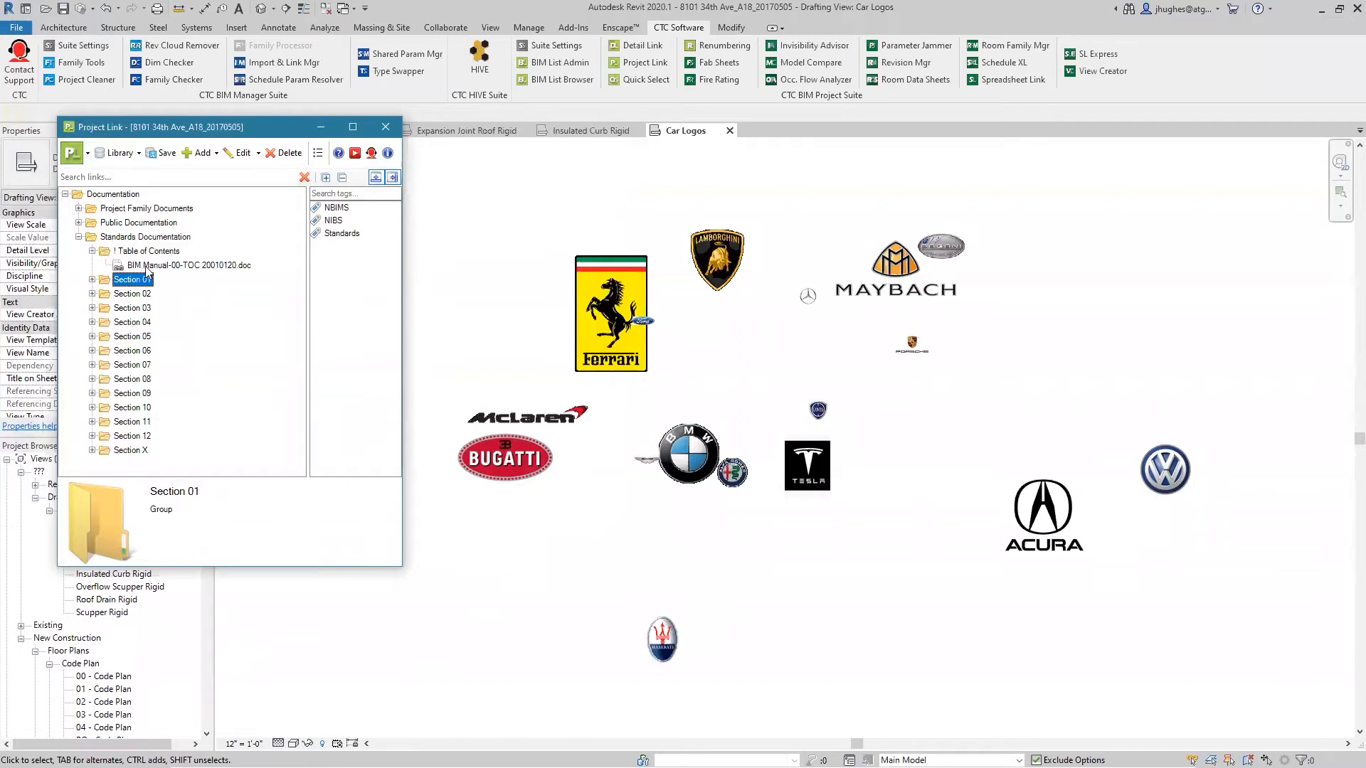
click(151, 265)
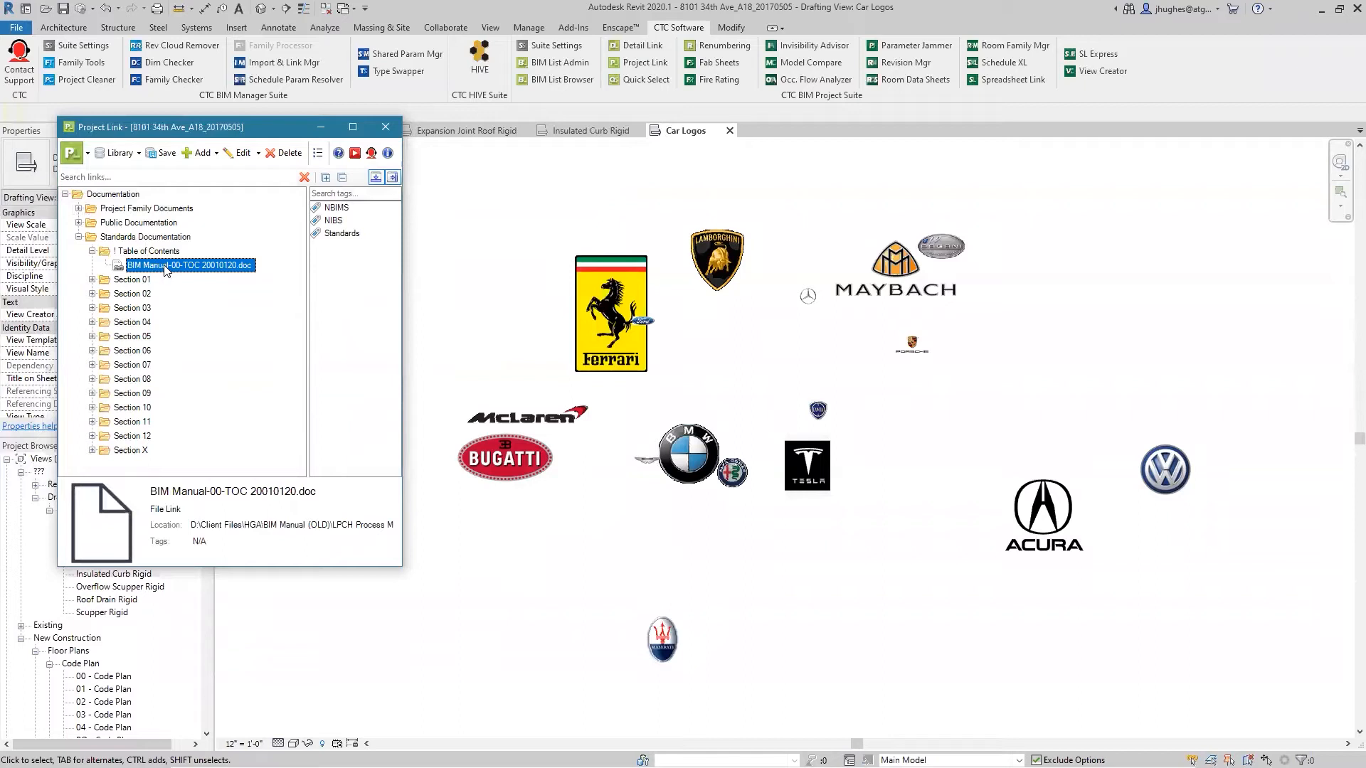
- Check the commands available for the Standards Documentation group and open its name for editing without changing it
click(123, 238)
right_click(122, 238)
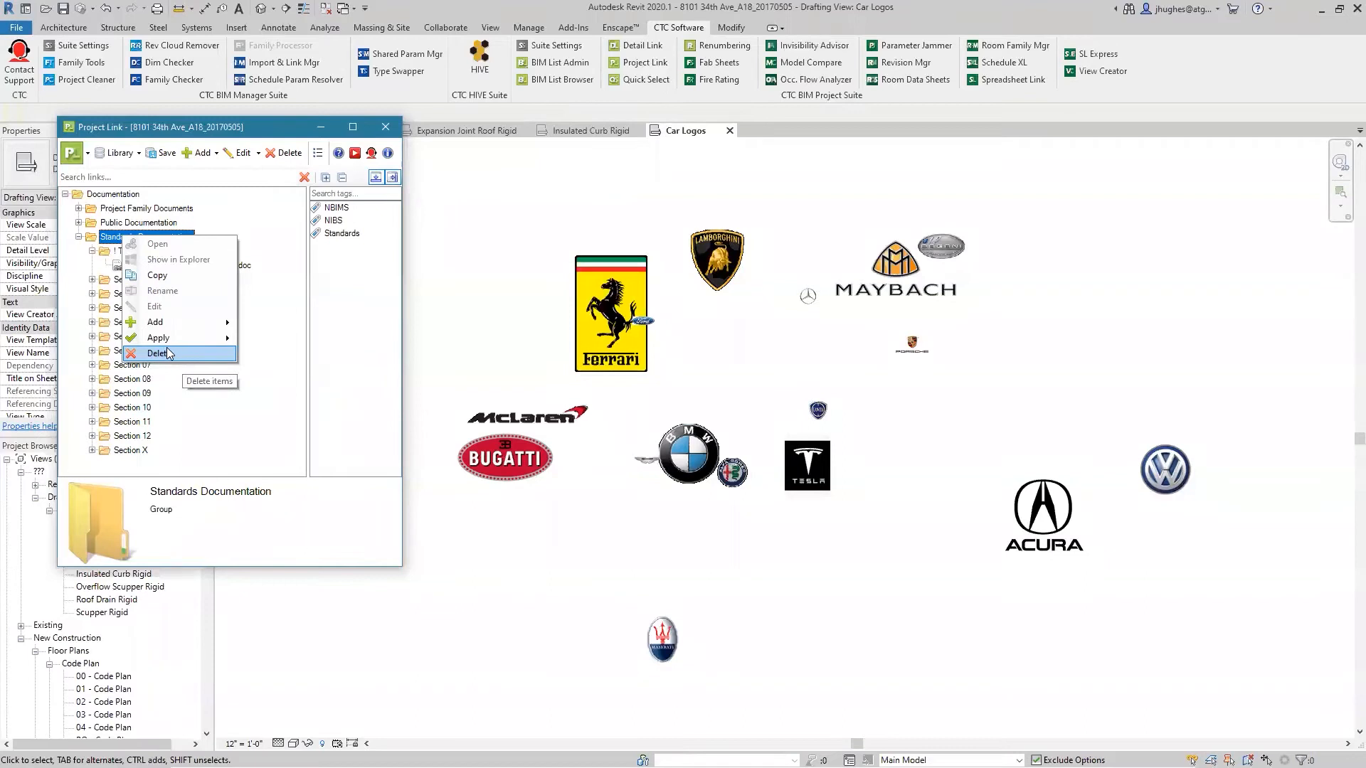
click(111, 253)
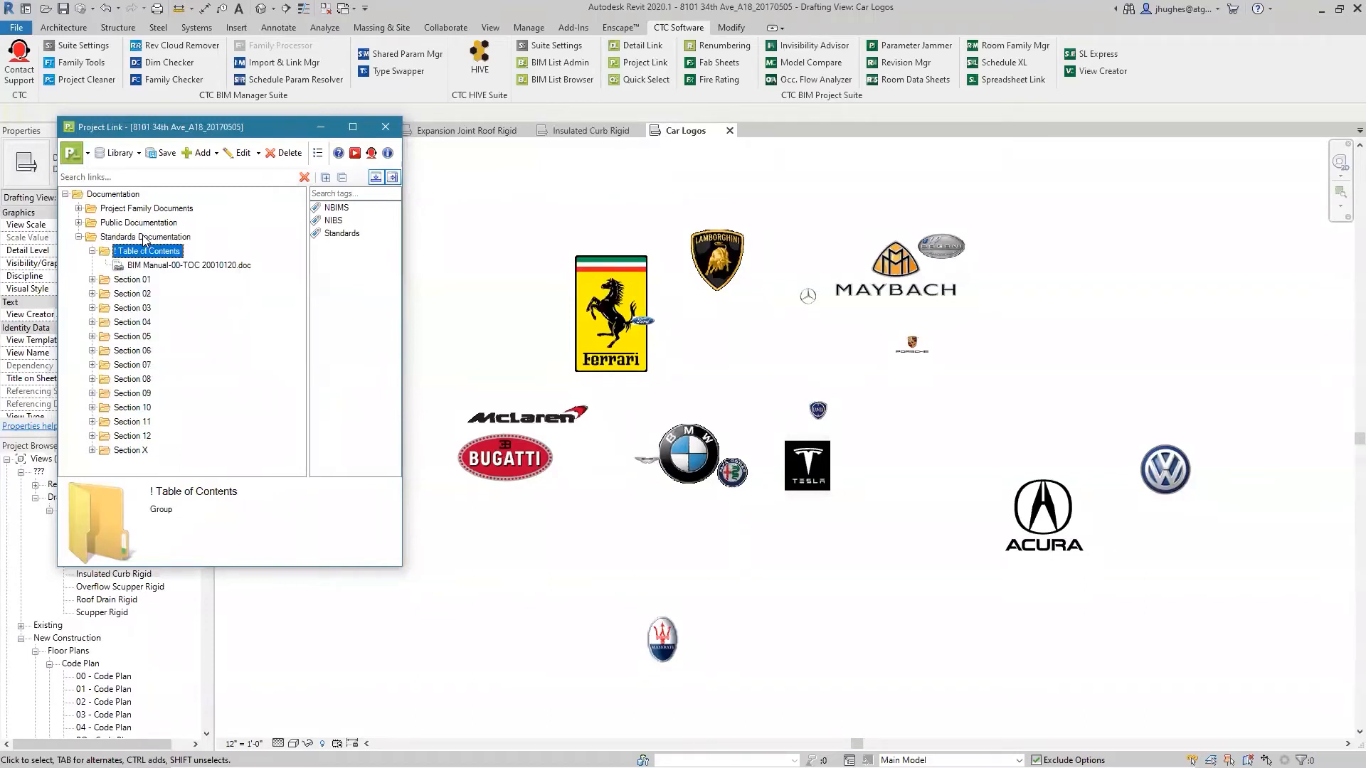
click(145, 237)
click(246, 153)
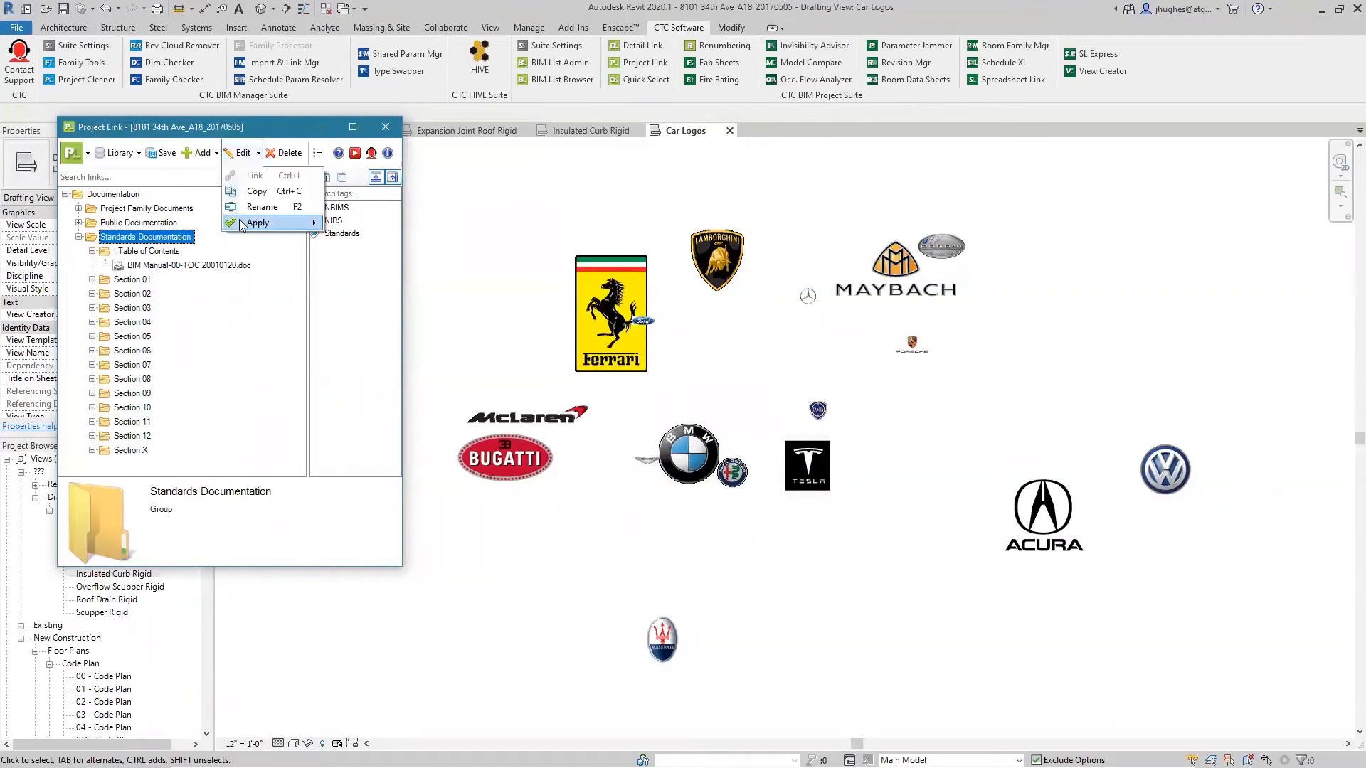
click(262, 207)
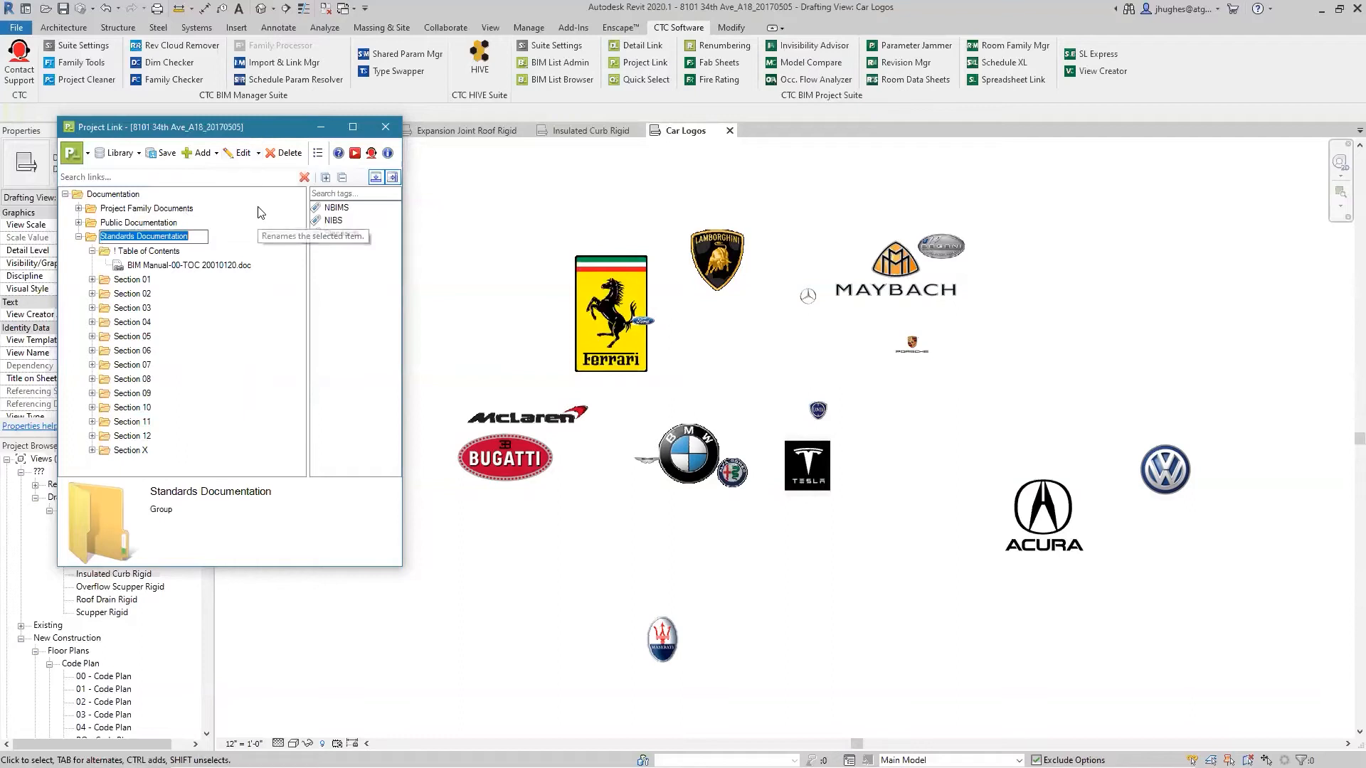
click(200, 236)
click(210, 304)
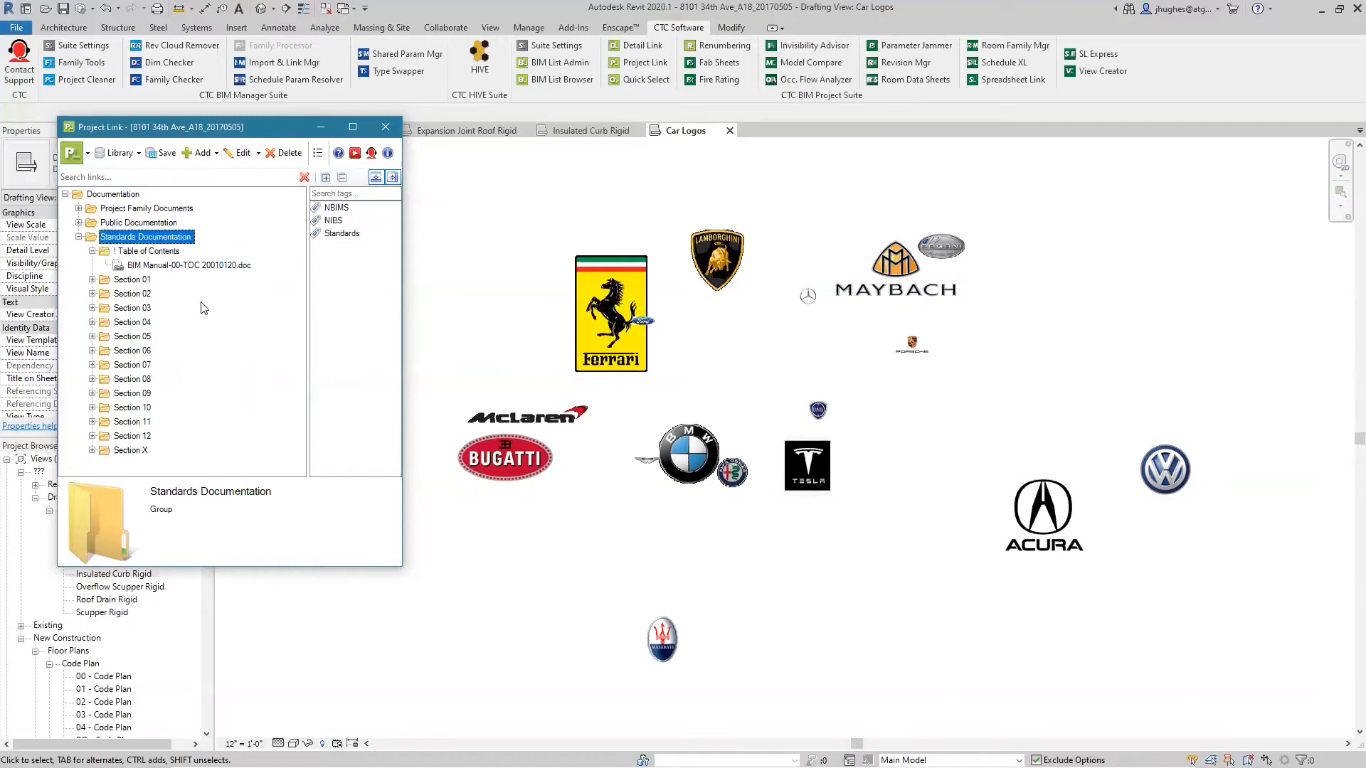
- Select the BIM Manual-00-TOC 20010120.doc link and collapse the Table of Contents and Standards Documentation groups
click(173, 265)
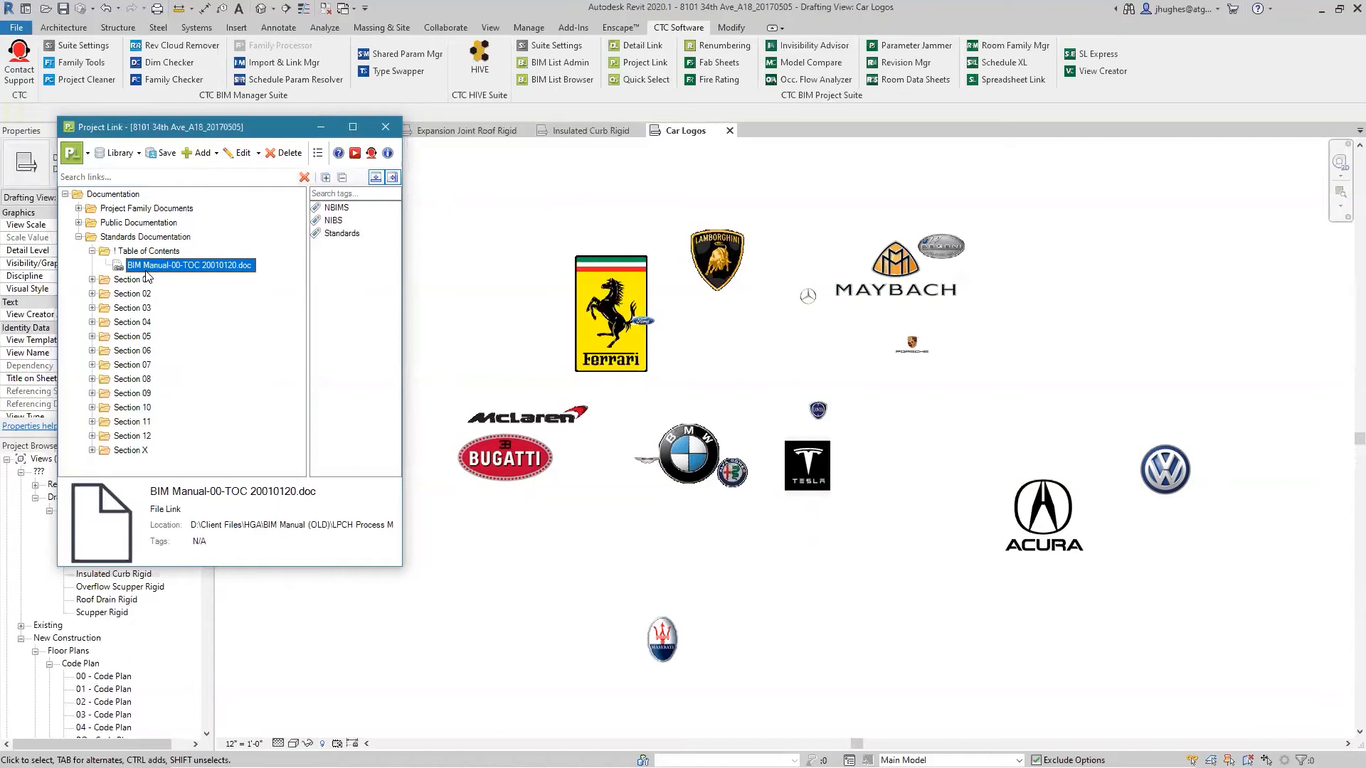
click(92, 251)
click(79, 237)
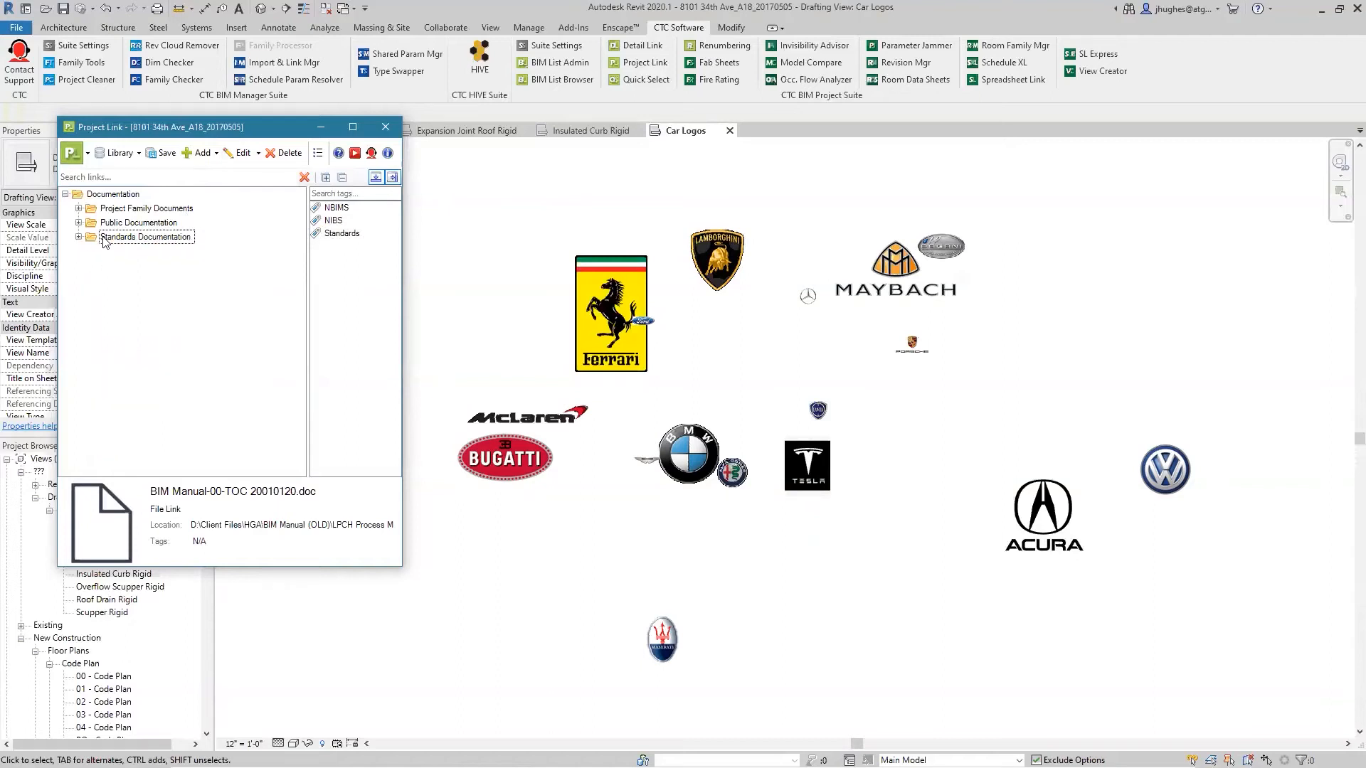
- Examine the project group and name format options for adding family web links, and cancel without parsing
click(216, 155)
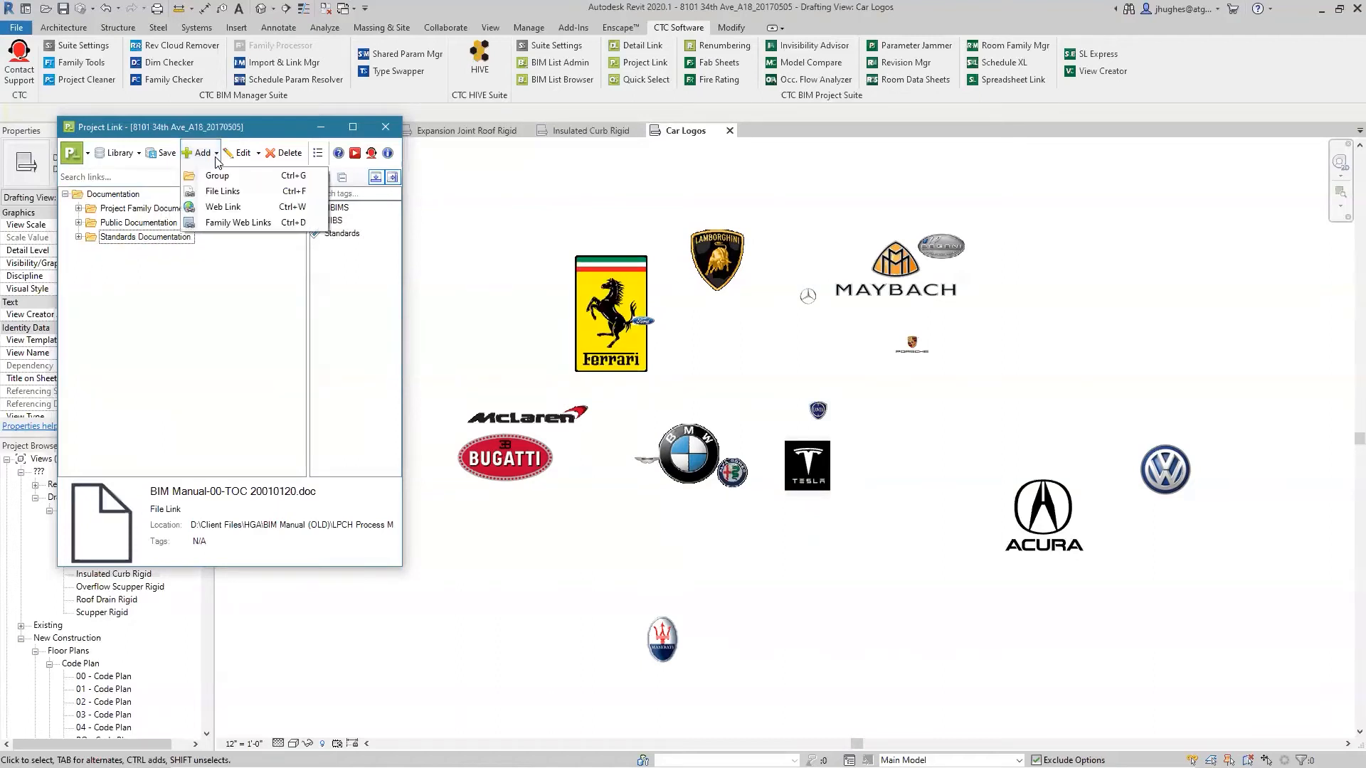
click(215, 221)
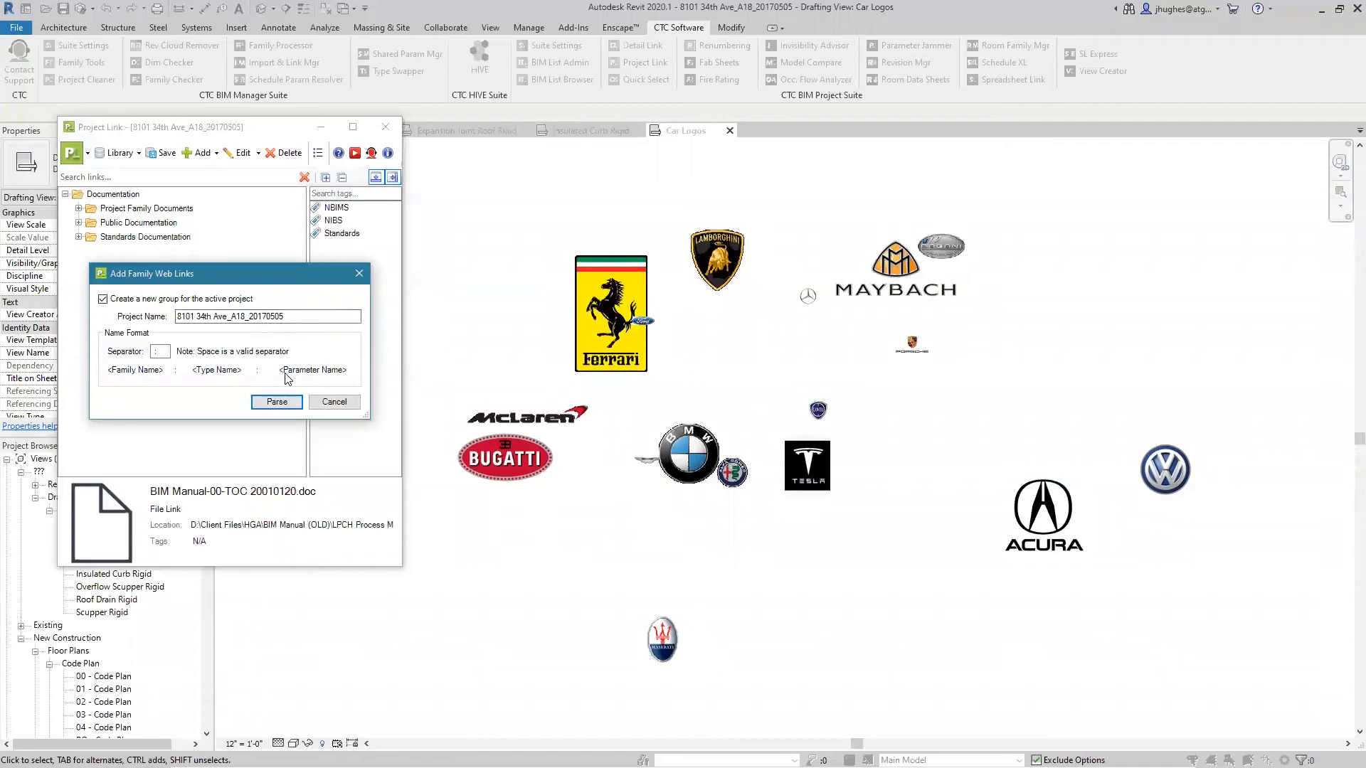
click(328, 403)
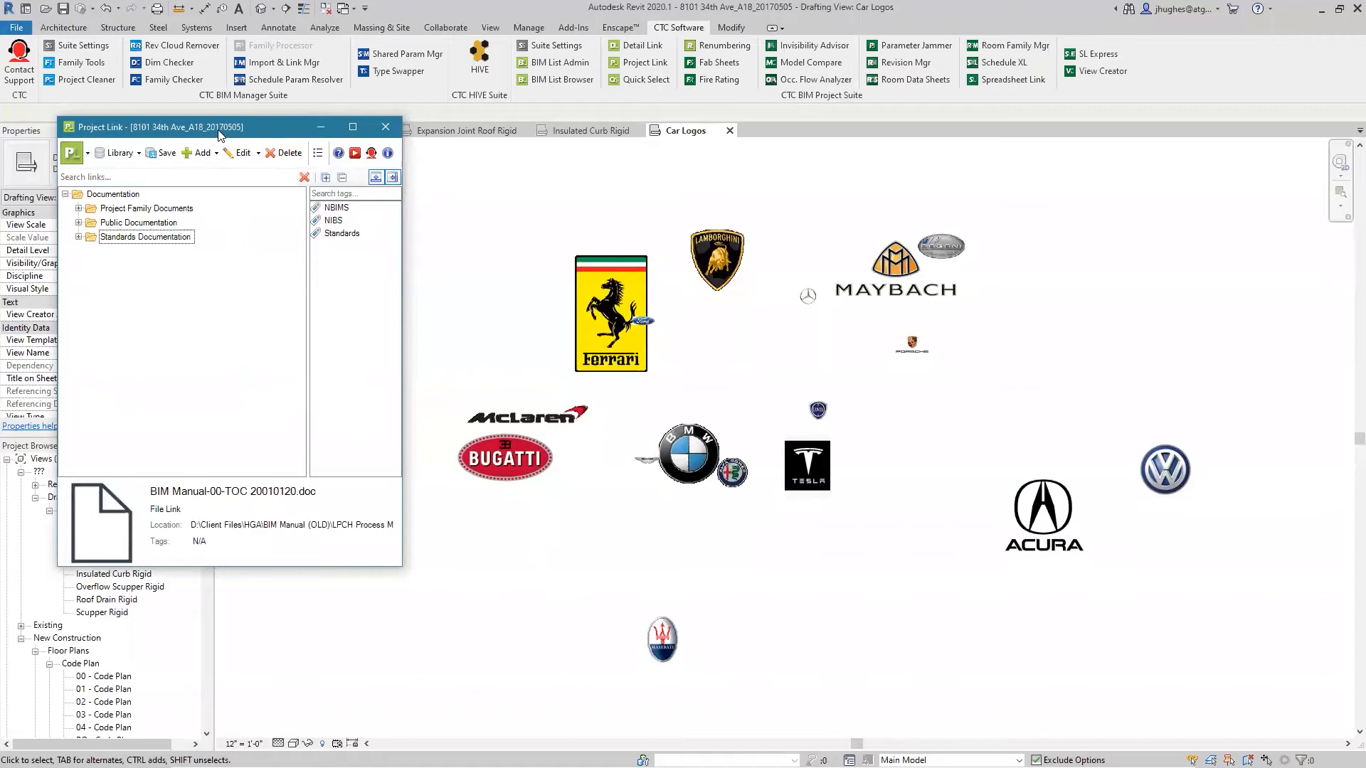
- Review the new library options and the tag and color options that can be applied to the Documentation group
click(138, 154)
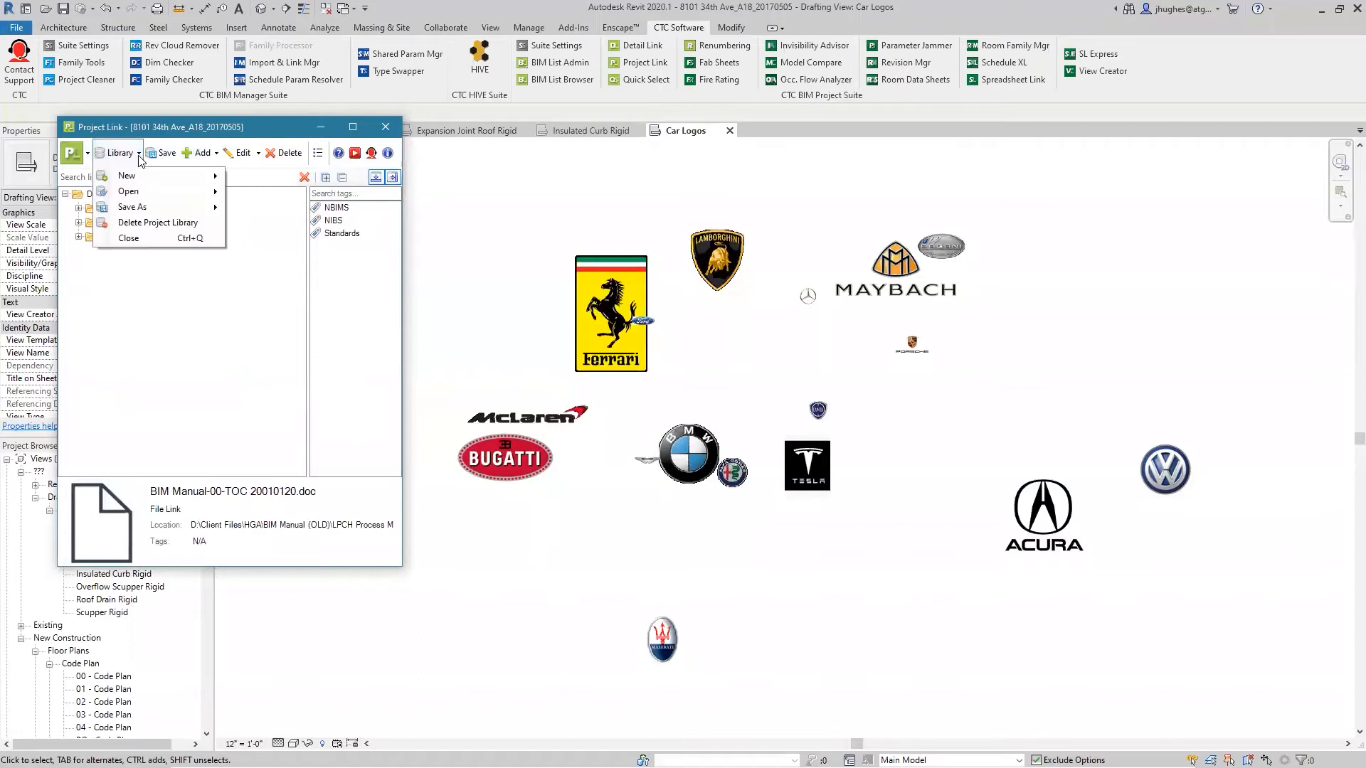
mouse_move(150, 175)
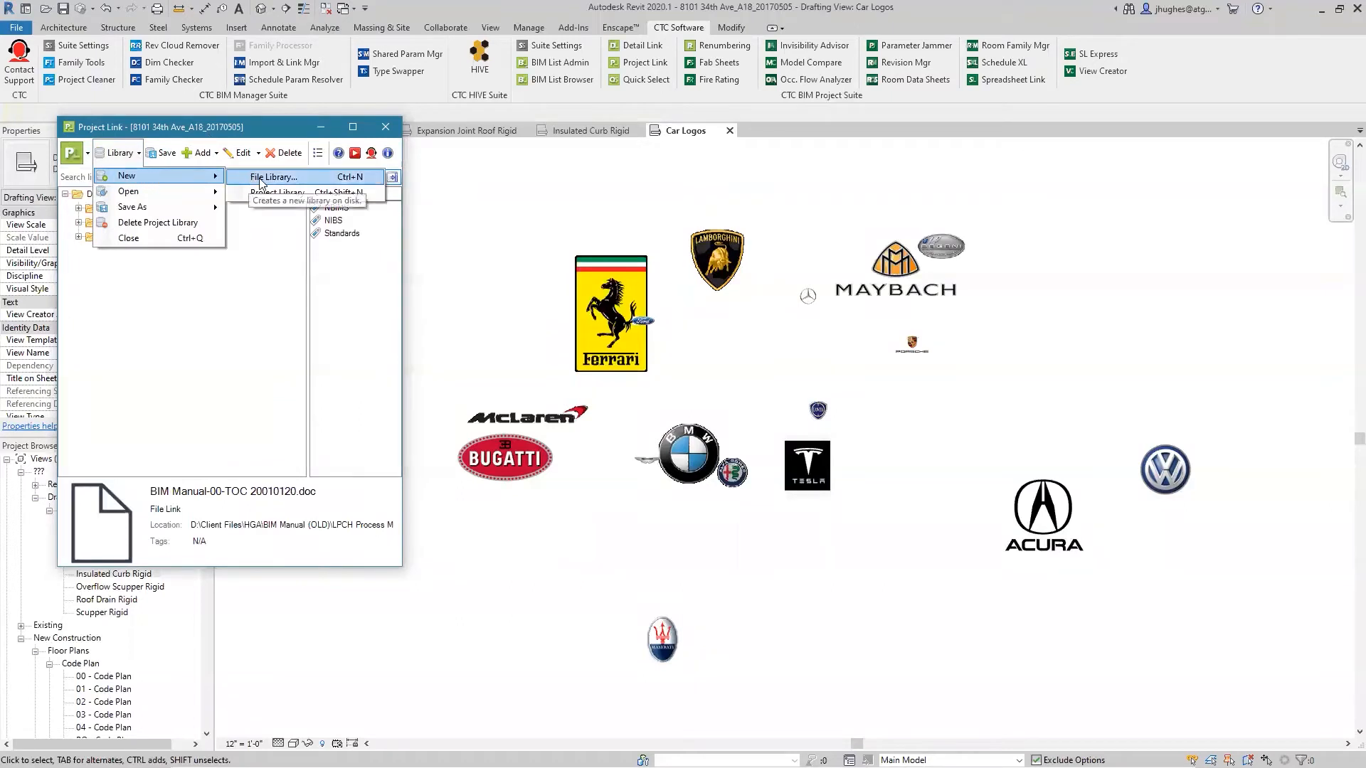
click(158, 343)
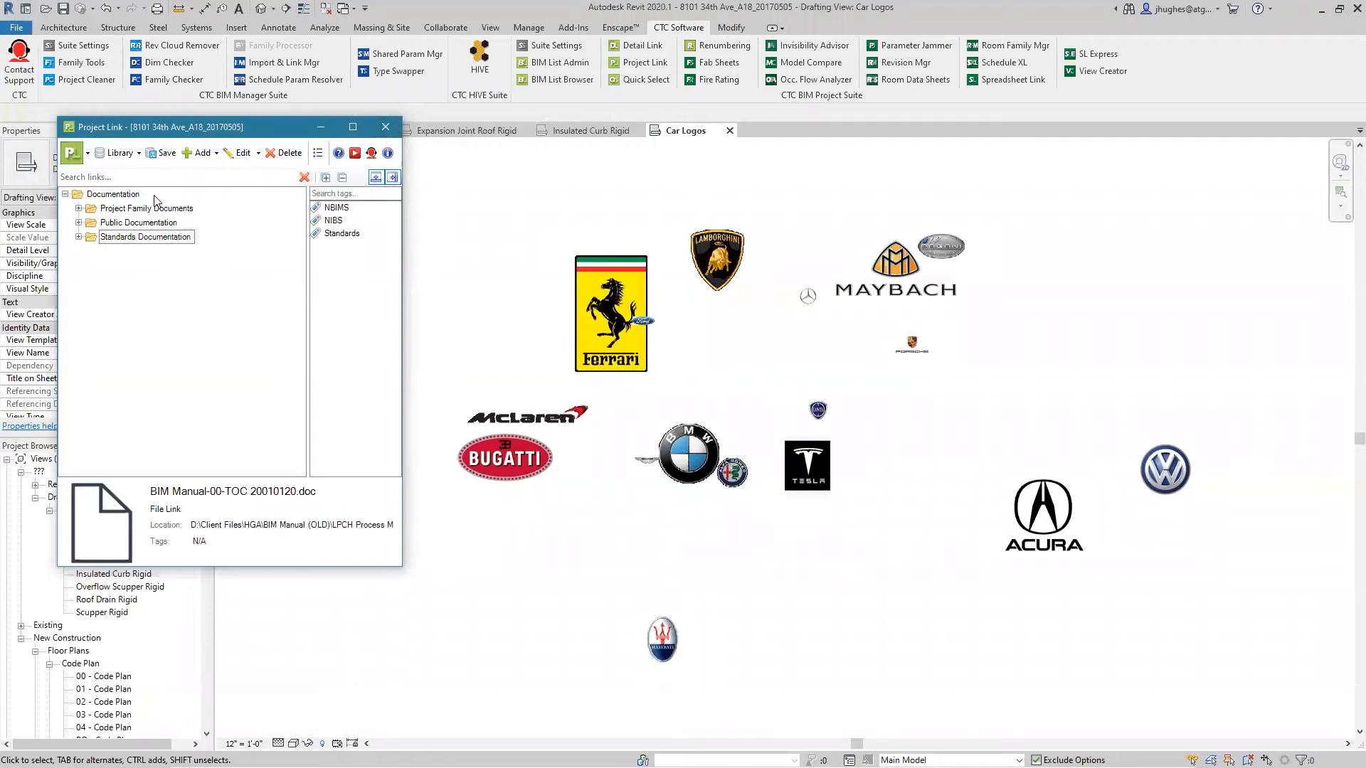
click(116, 194)
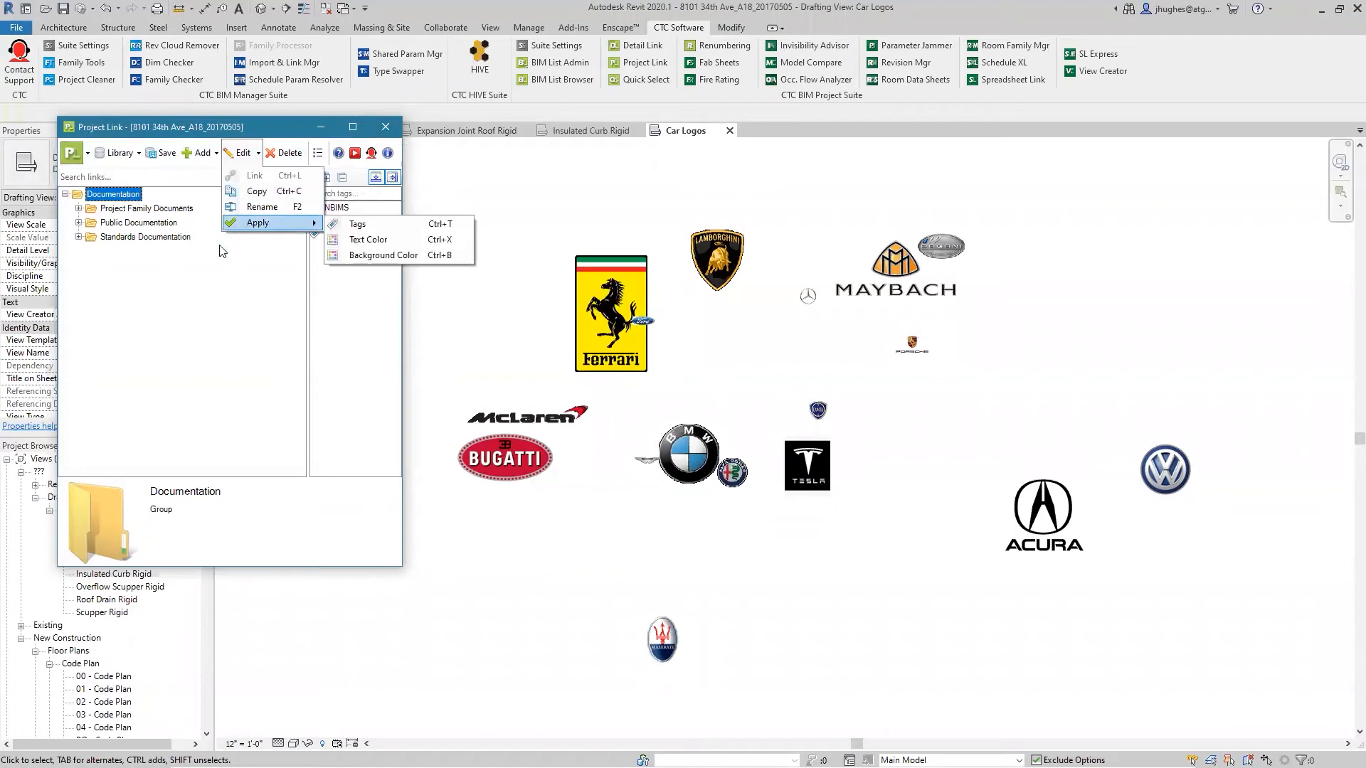
click(194, 271)
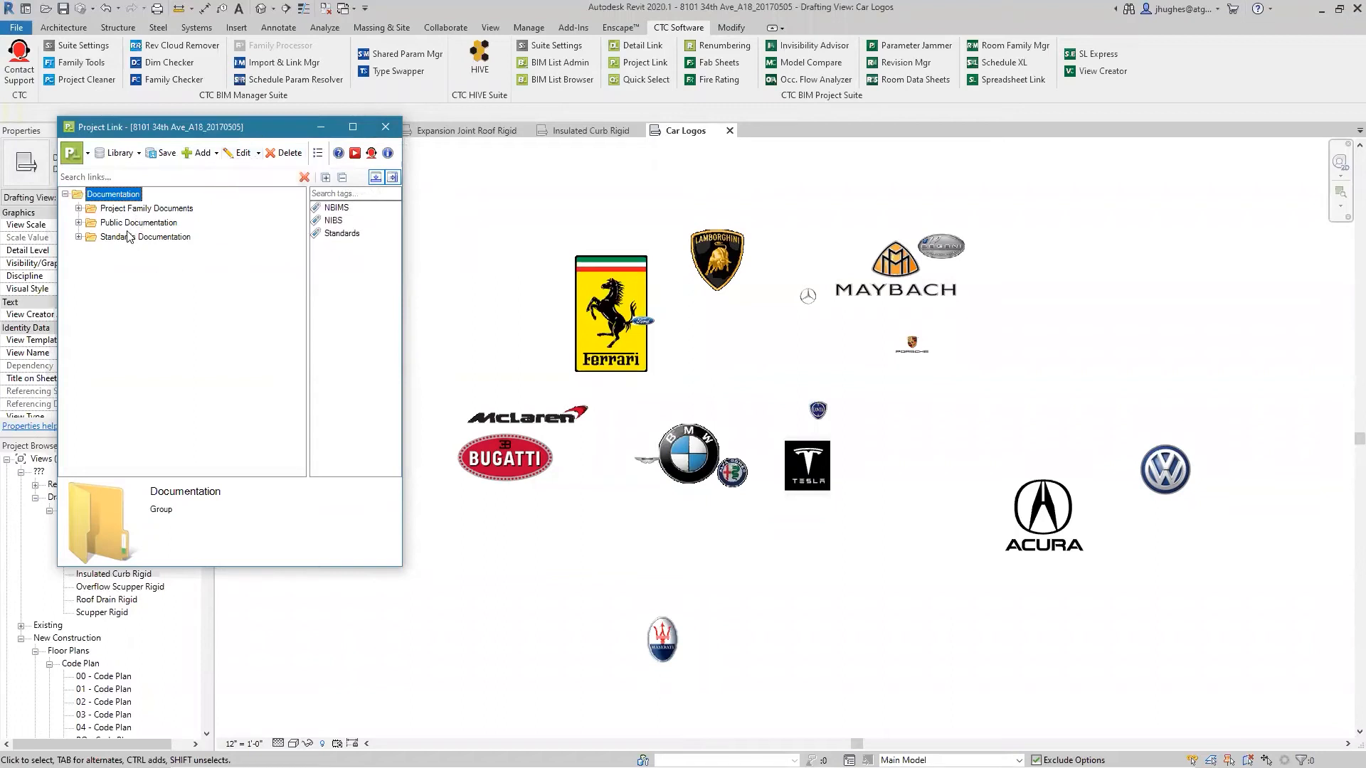
- Expand Project Family Documents and Doors, and view the BiFold 30x84 documentation link's apply options and the BiFold 36x84 Product Page URL
click(78, 208)
click(92, 222)
click(137, 238)
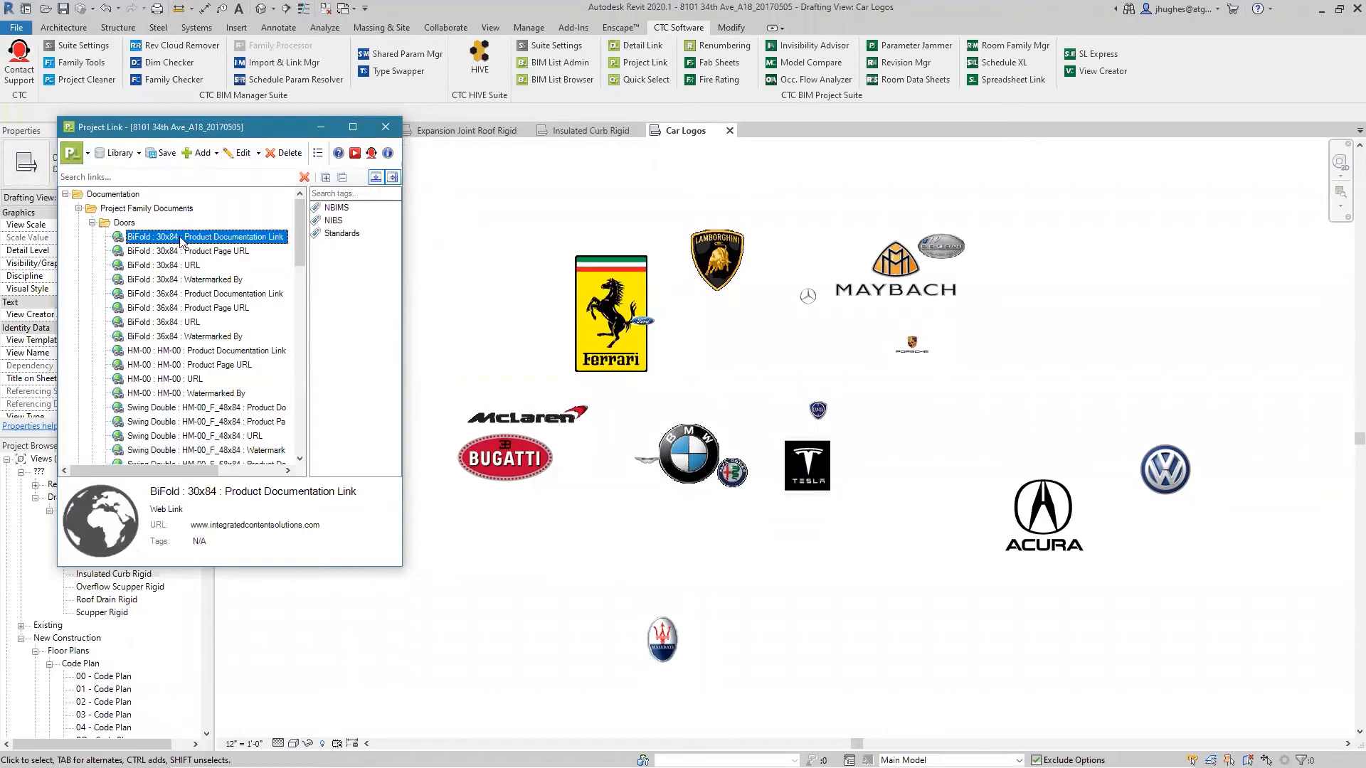
click(258, 153)
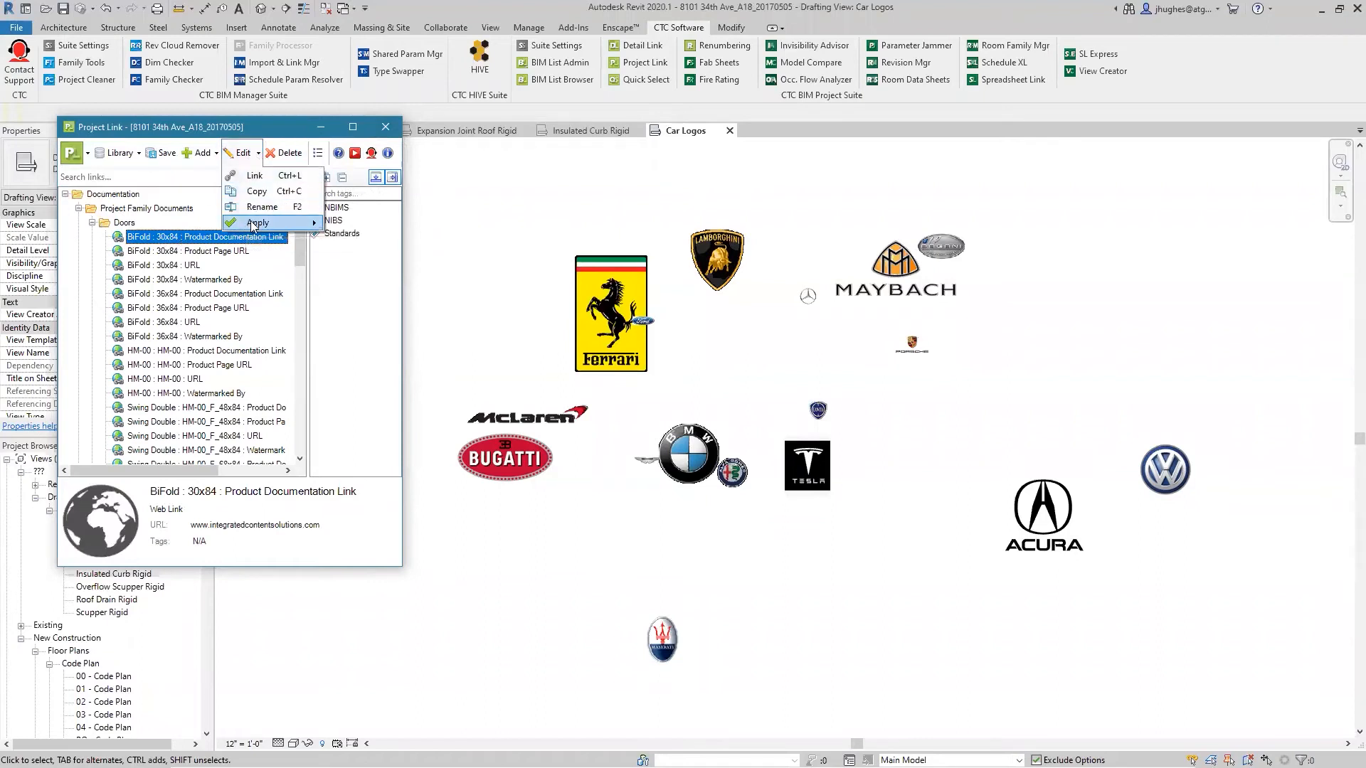
mouse_move(260, 222)
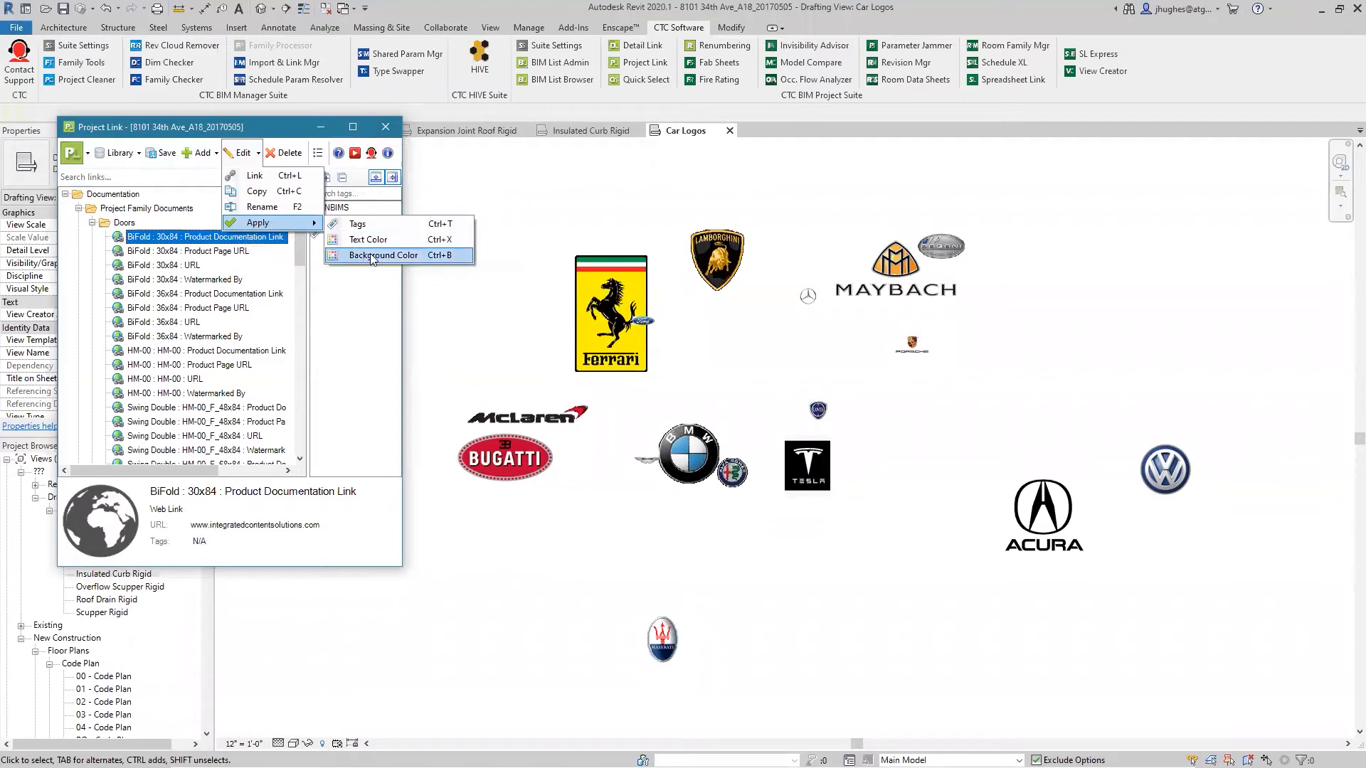
click(151, 310)
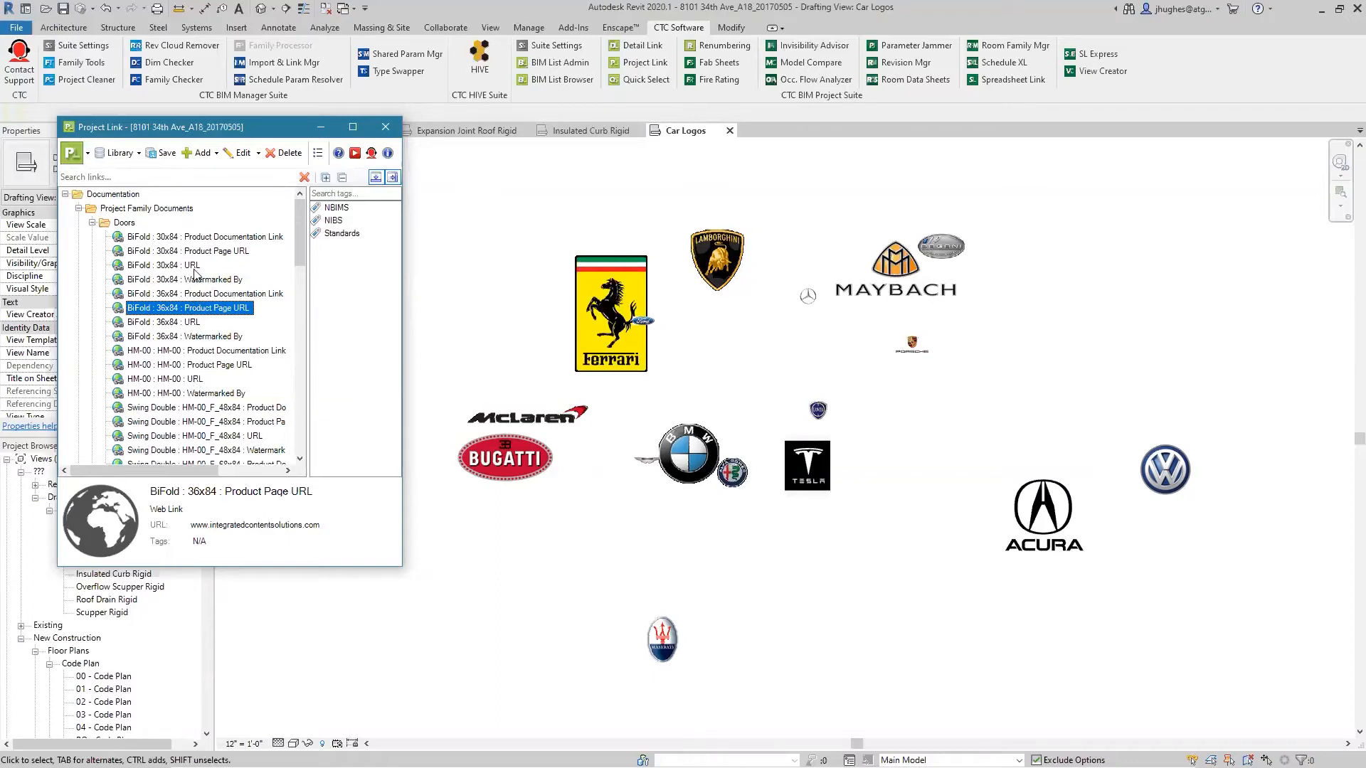
- Hide Project Link's tag list and close the Project Link window
click(79, 178)
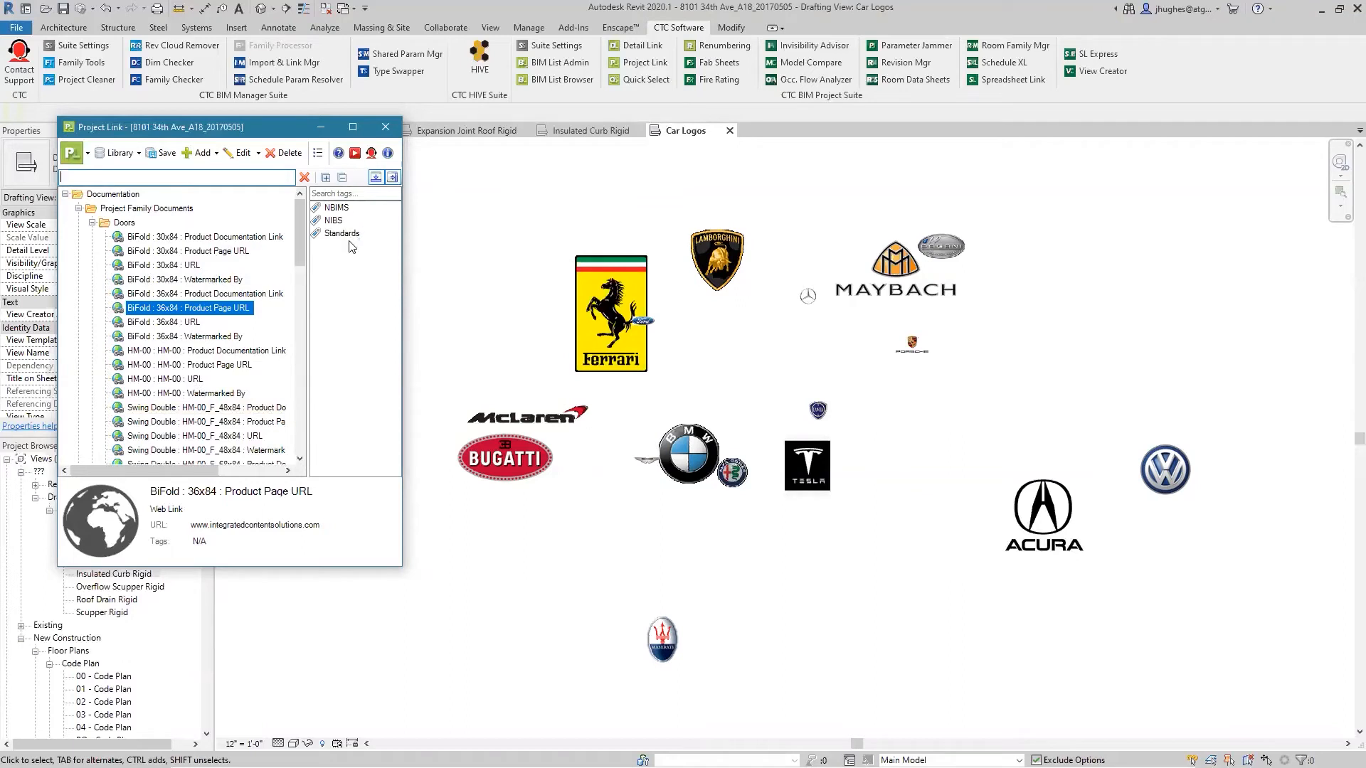
click(339, 261)
click(391, 176)
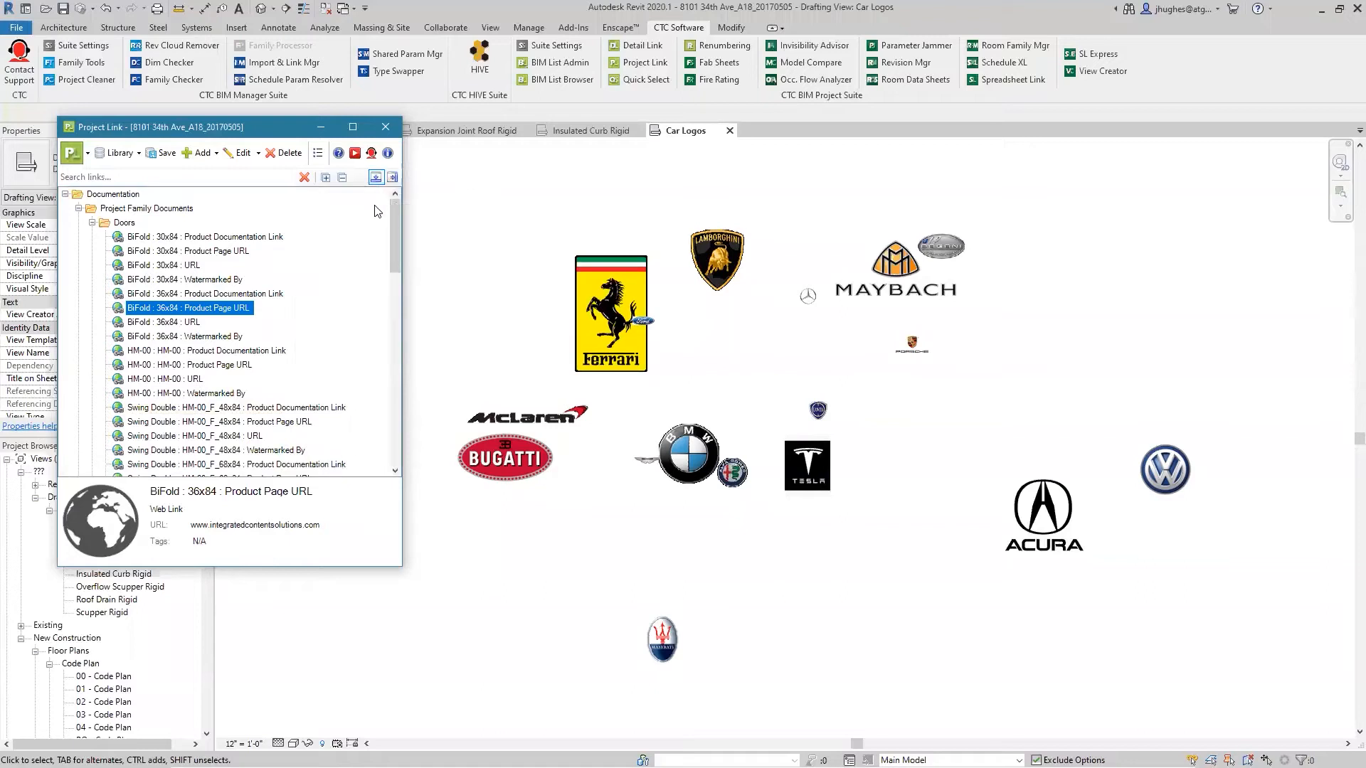
click(382, 129)
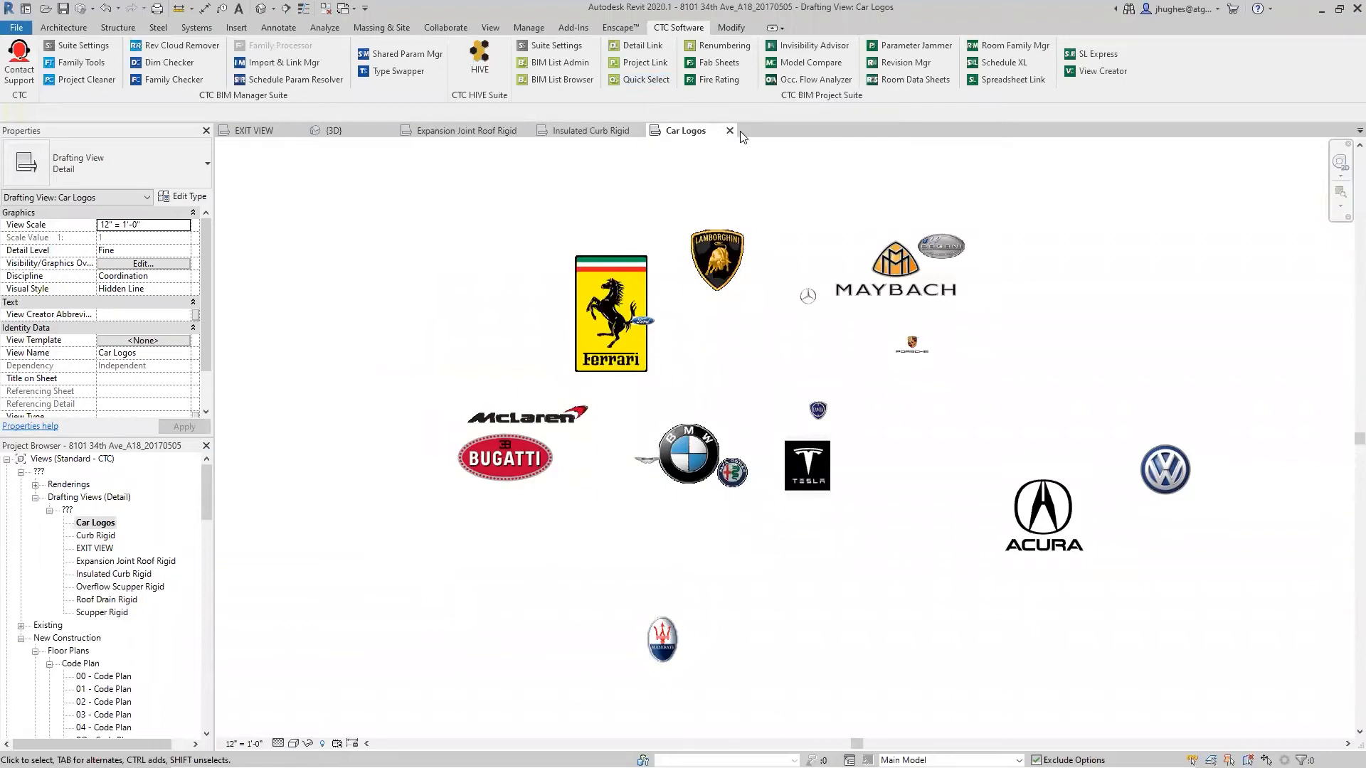
- Close the Car Logos drafting view and show the building in the default 3D view from its front-right side
click(733, 132)
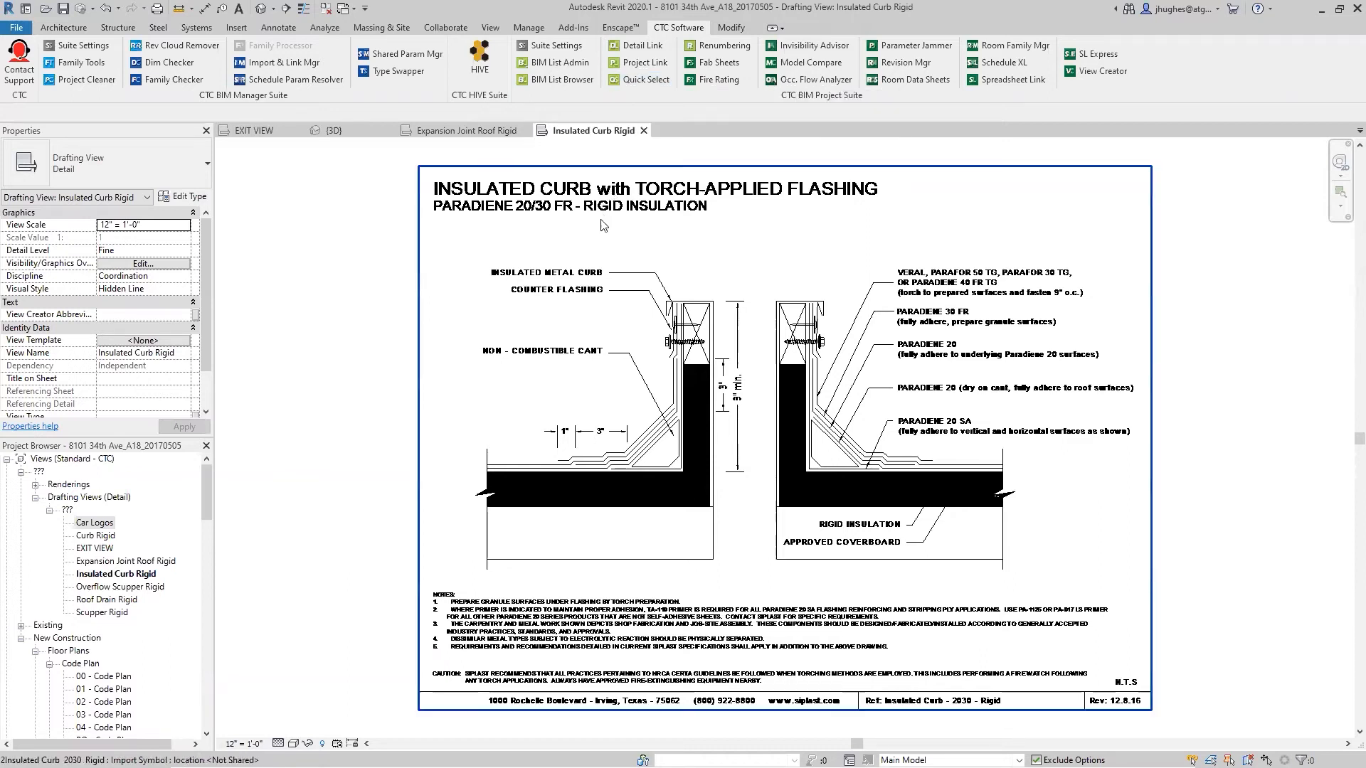
click(262, 8)
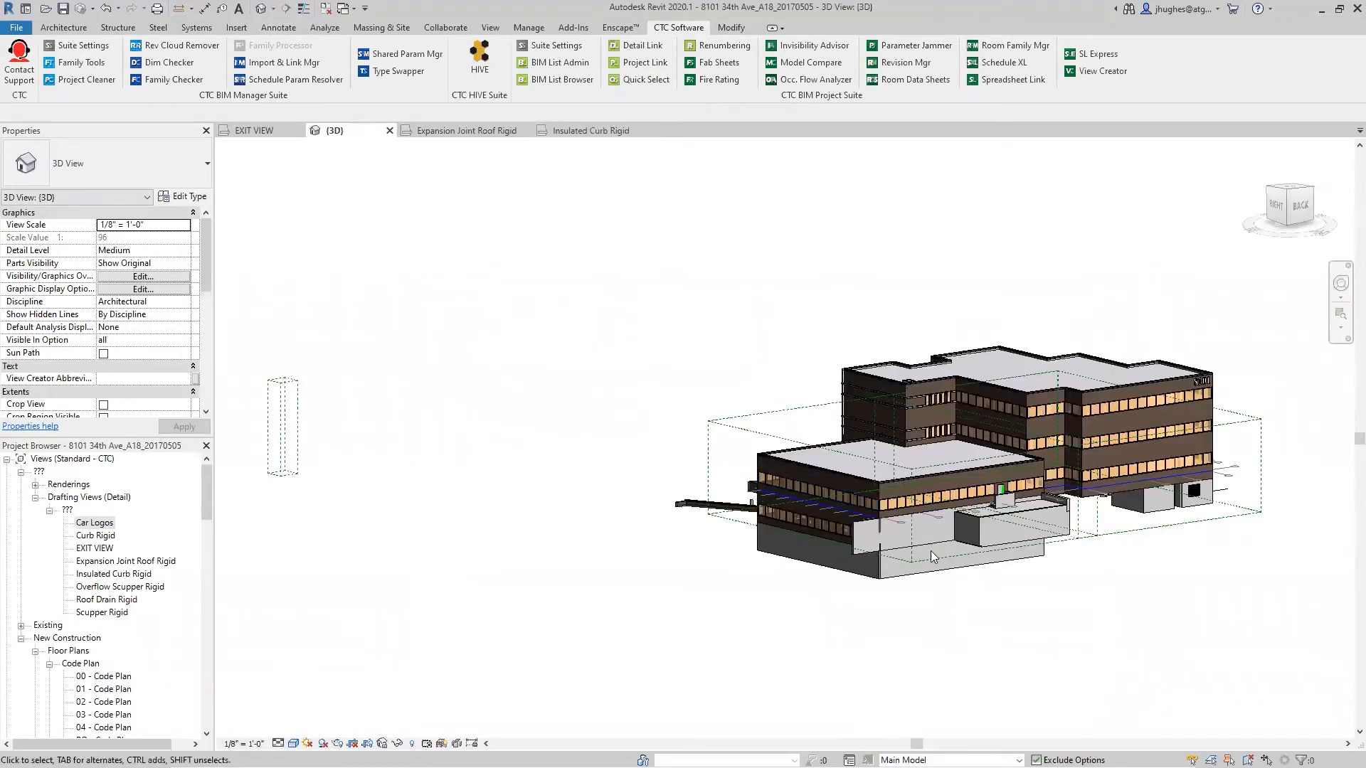
shift+middle_drag(925, 544, 766, 450)
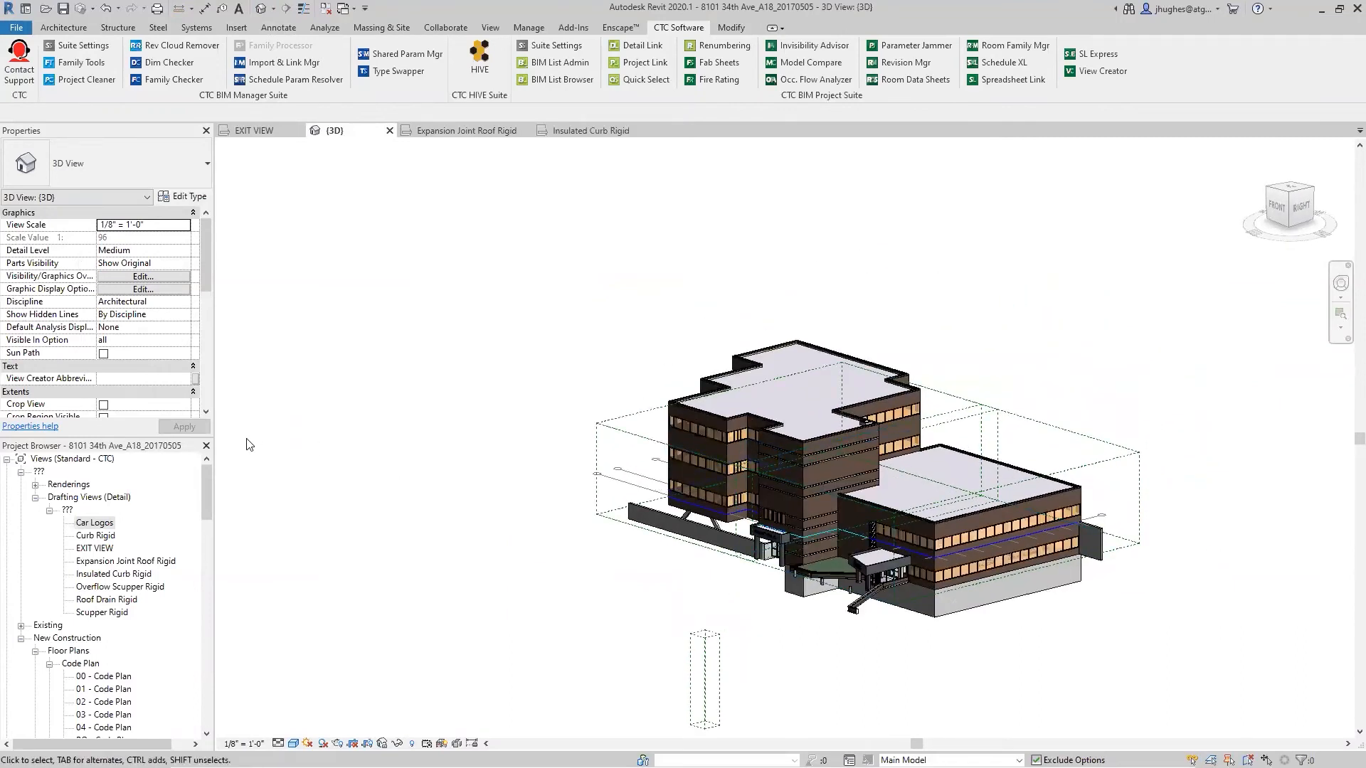
- Open the 01 - Floor Plan - Master view from the Enlarged Plan floor plans
click(100, 688)
scroll(93, 690, down, 2)
scroll(92, 691, down, 3)
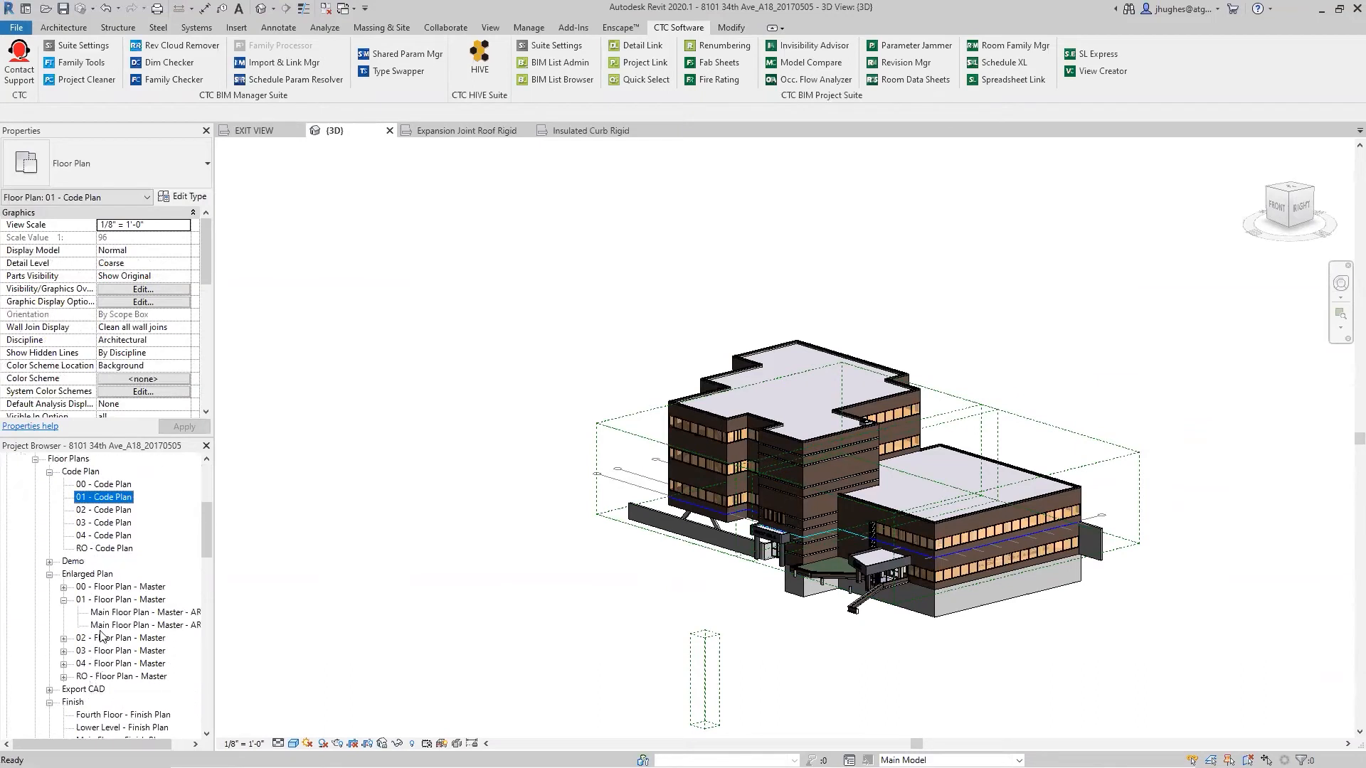
click(103, 599)
double_click(103, 599)
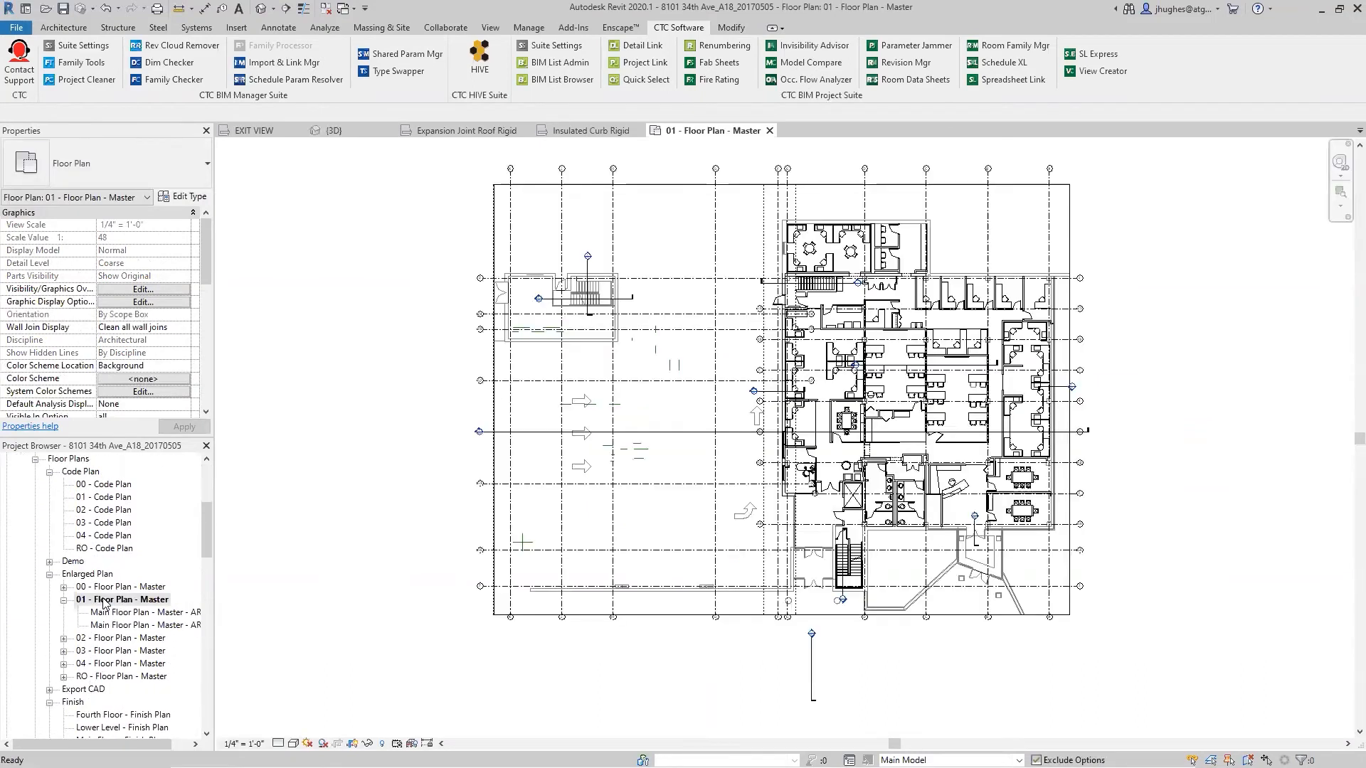
- Select all instances in the entire project of the WL_Int_Type B_5" wall dividing the small offices near grid 2, and clear the selection
scroll(714, 402, up, 4)
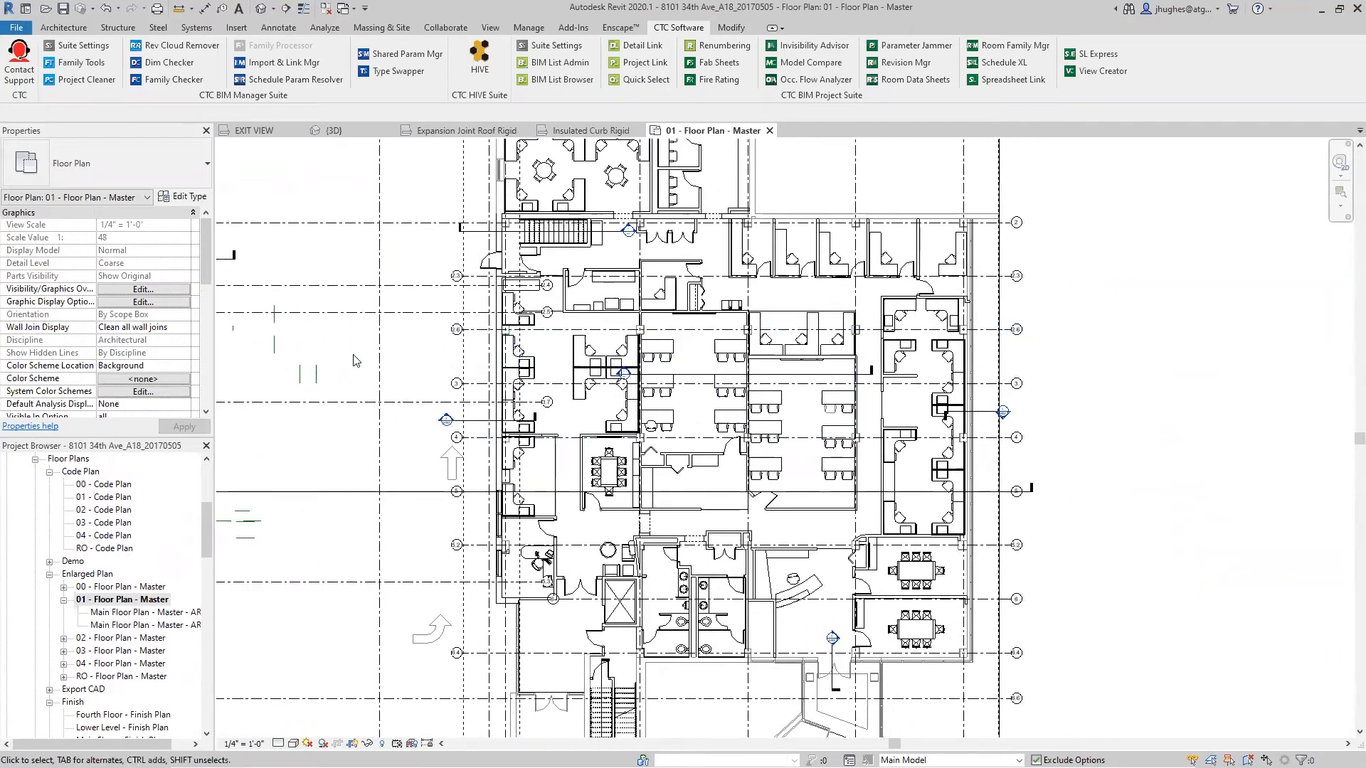
scroll(586, 359, down, 2)
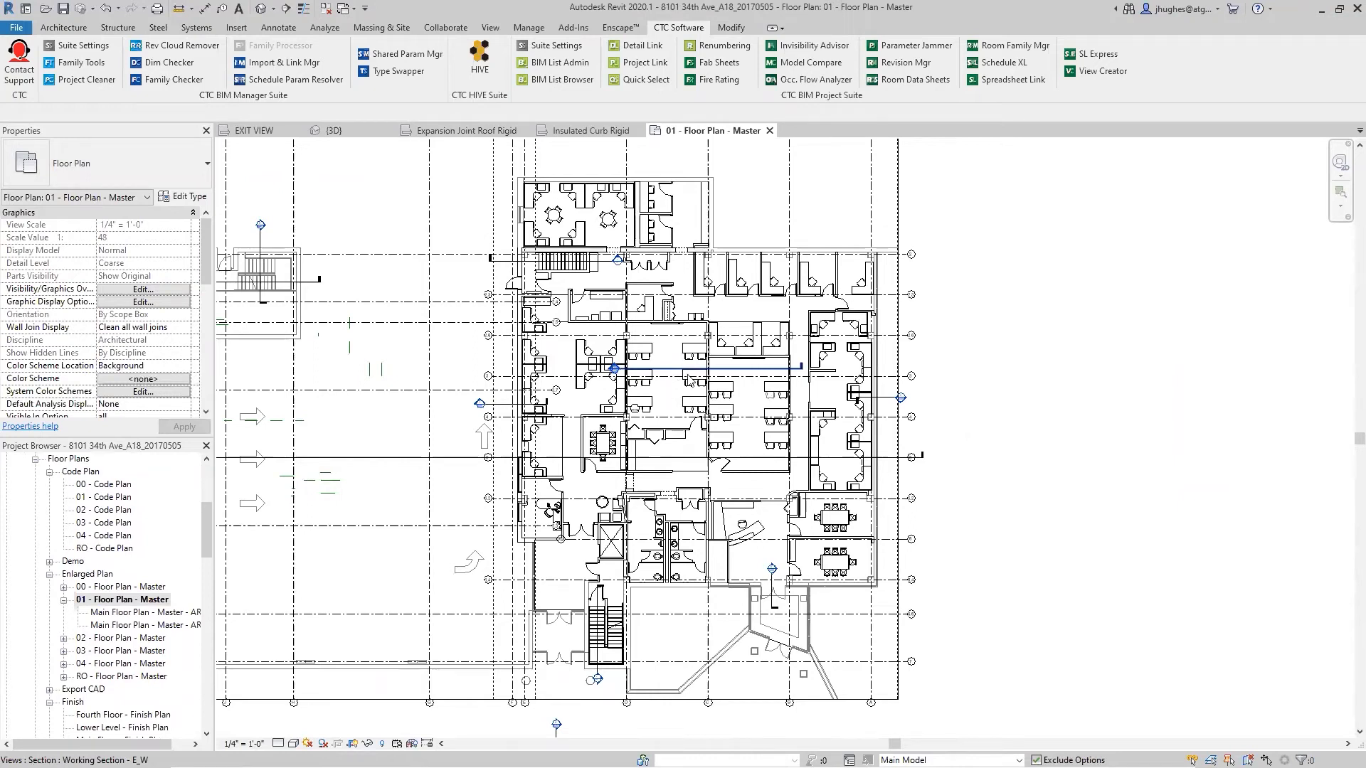
scroll(791, 339, down, 1)
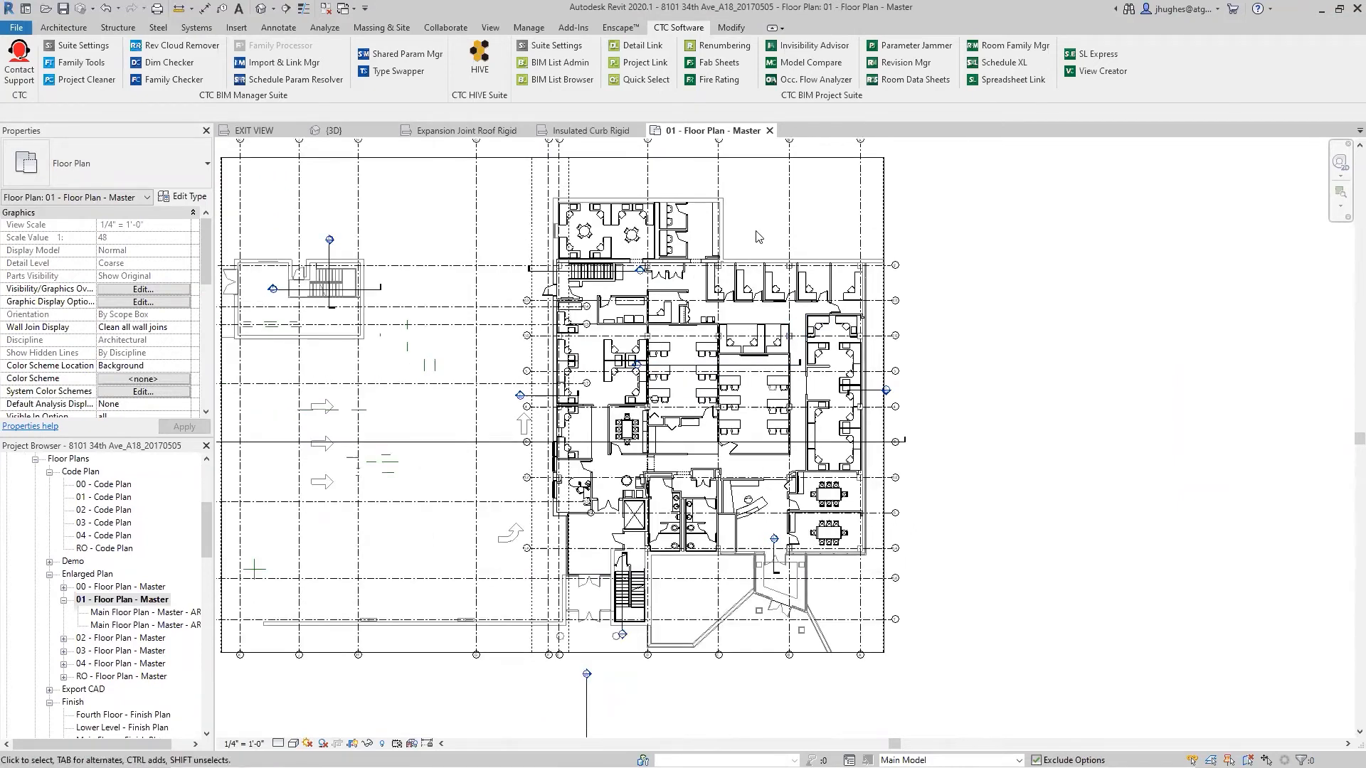
scroll(759, 262, up, 3)
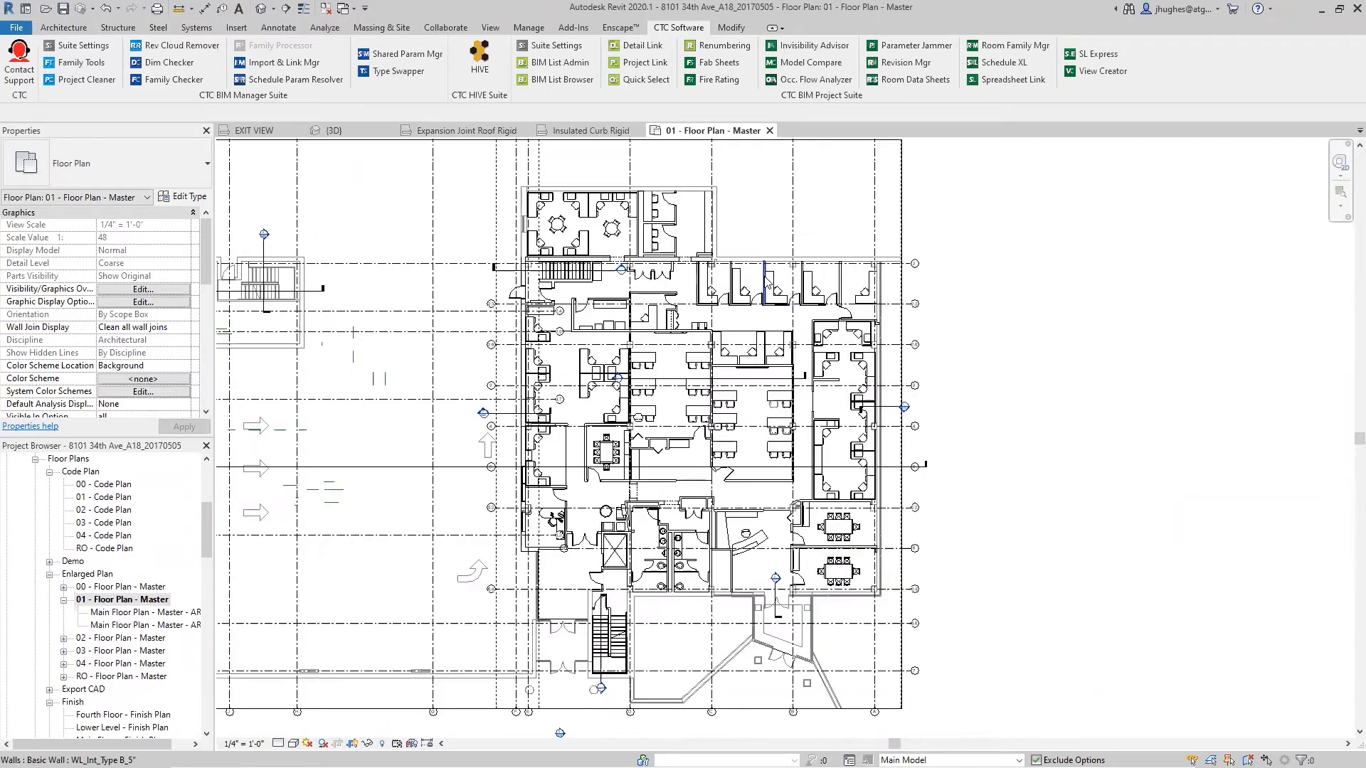
click(760, 268)
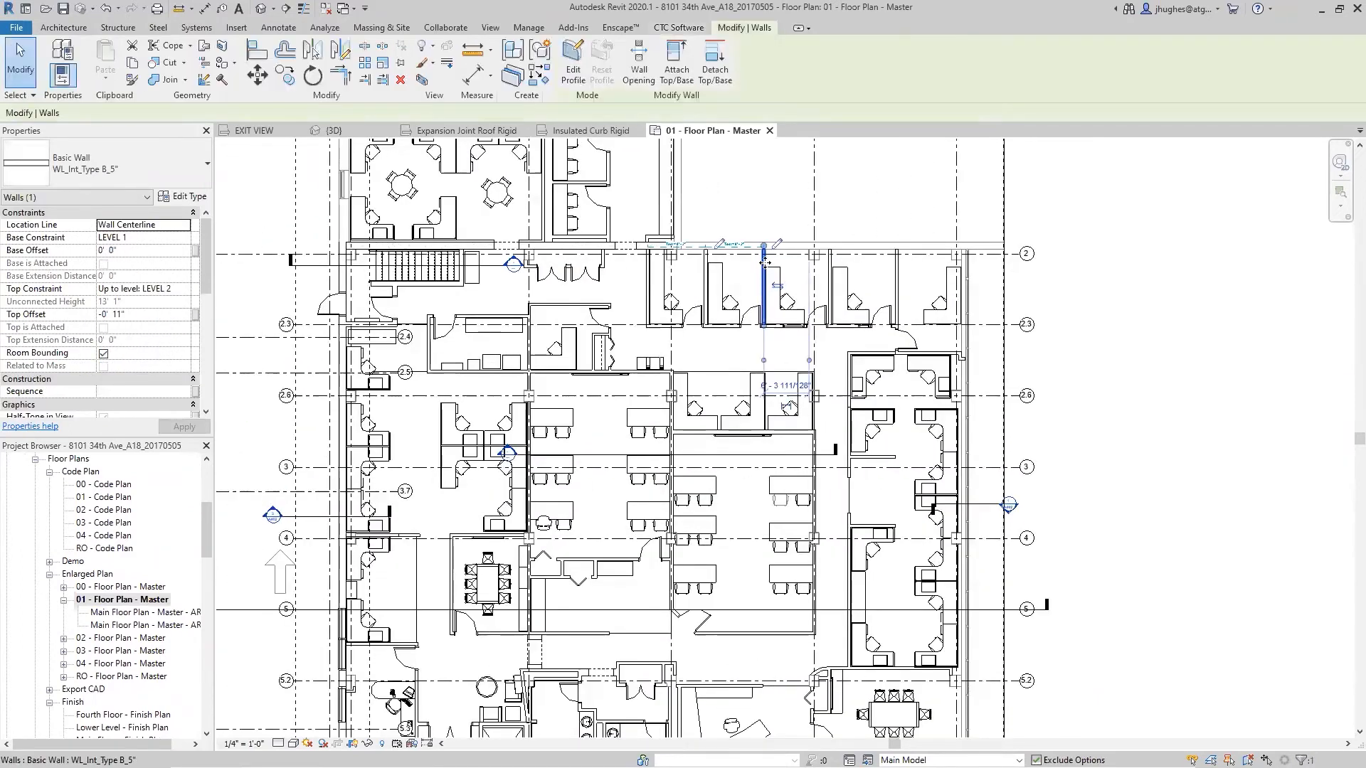
scroll(766, 259, up, 3)
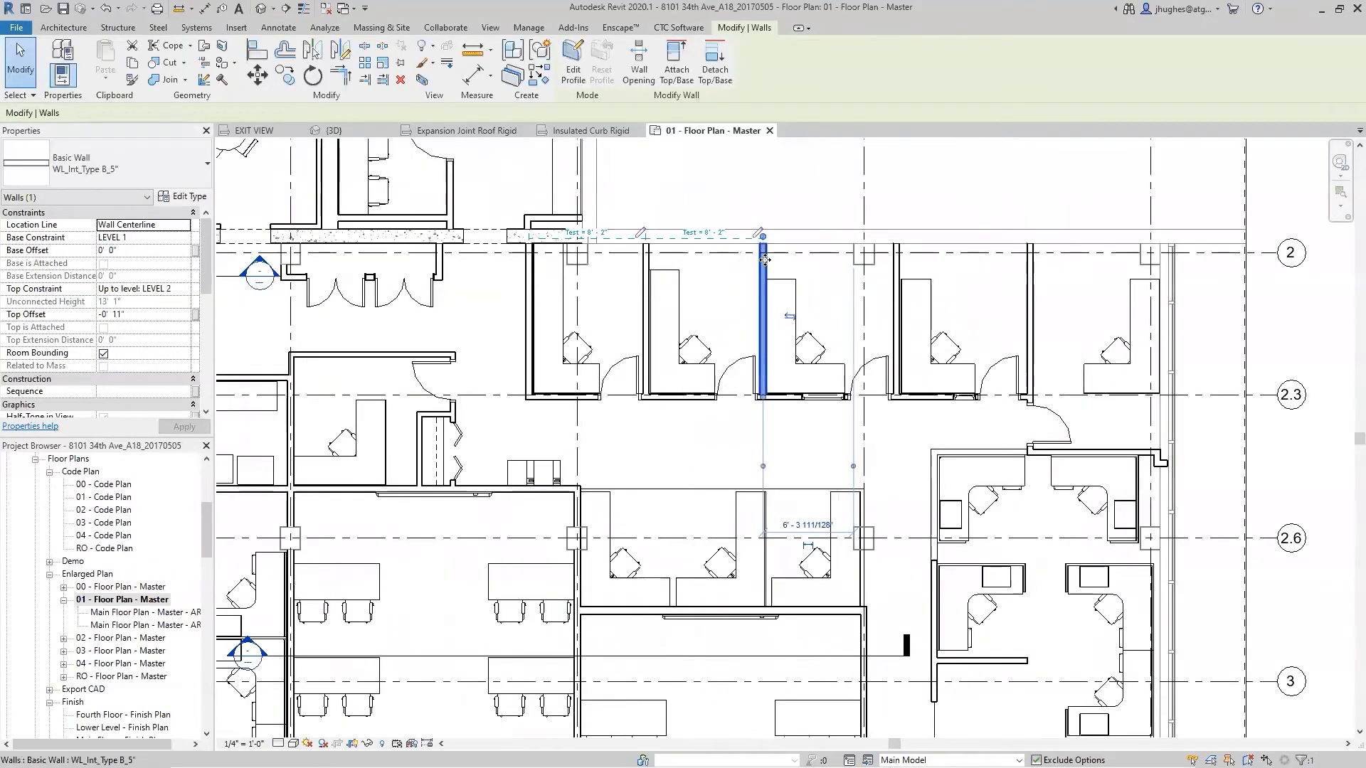
right_click(766, 266)
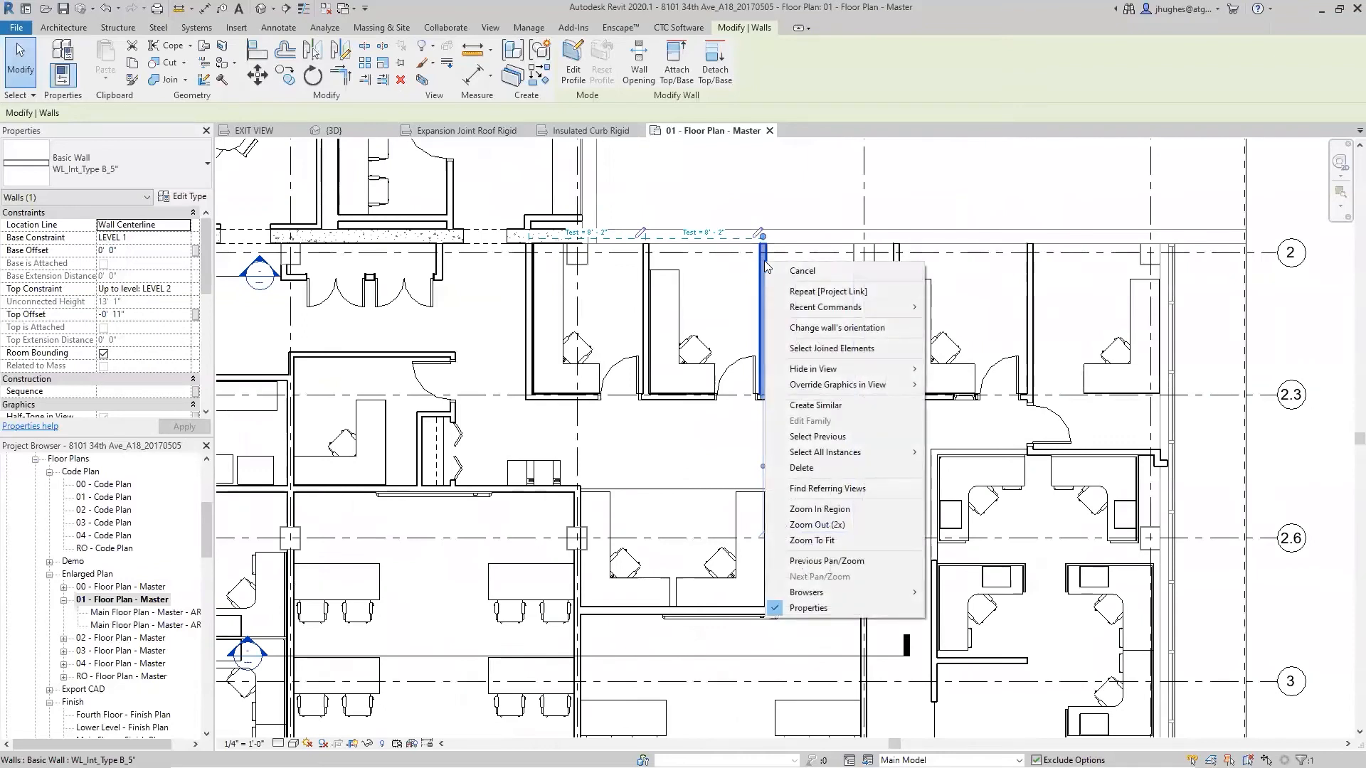
mouse_move(834, 452)
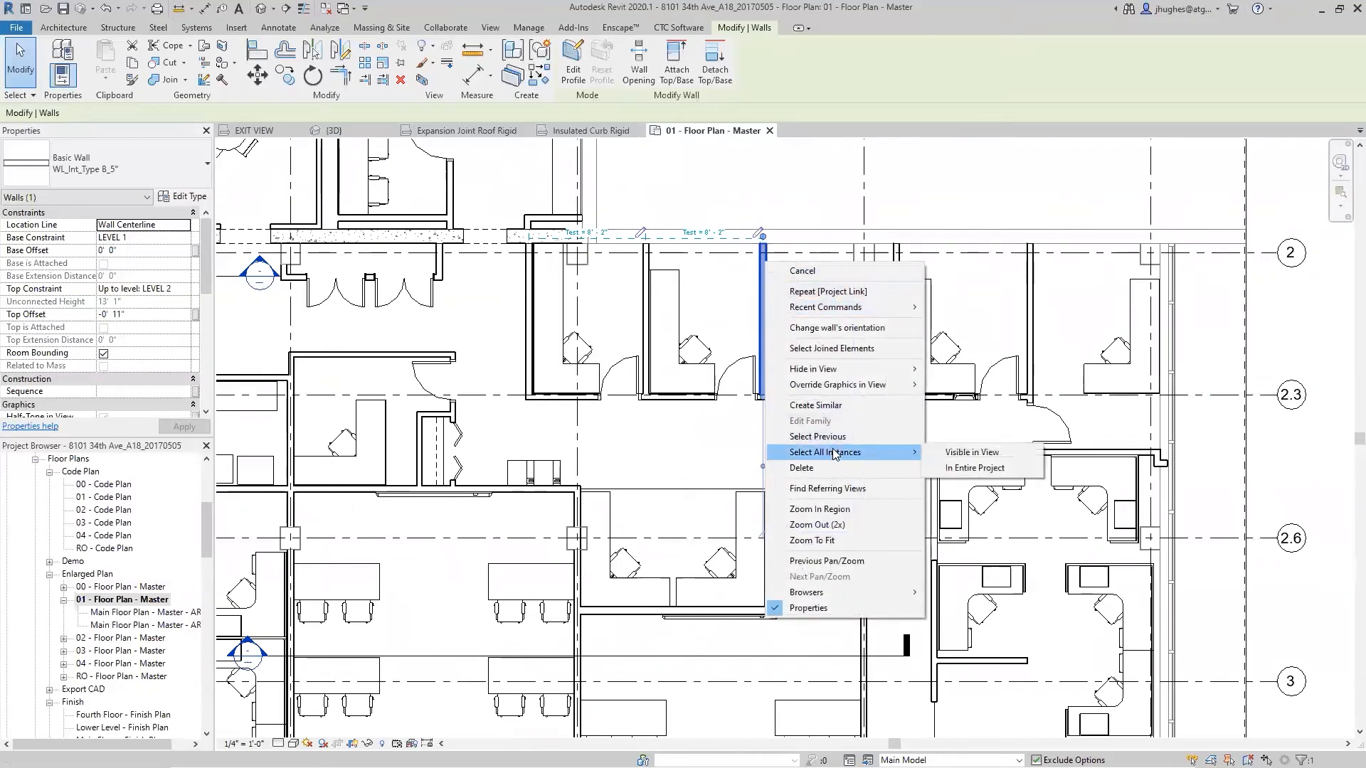
click(973, 469)
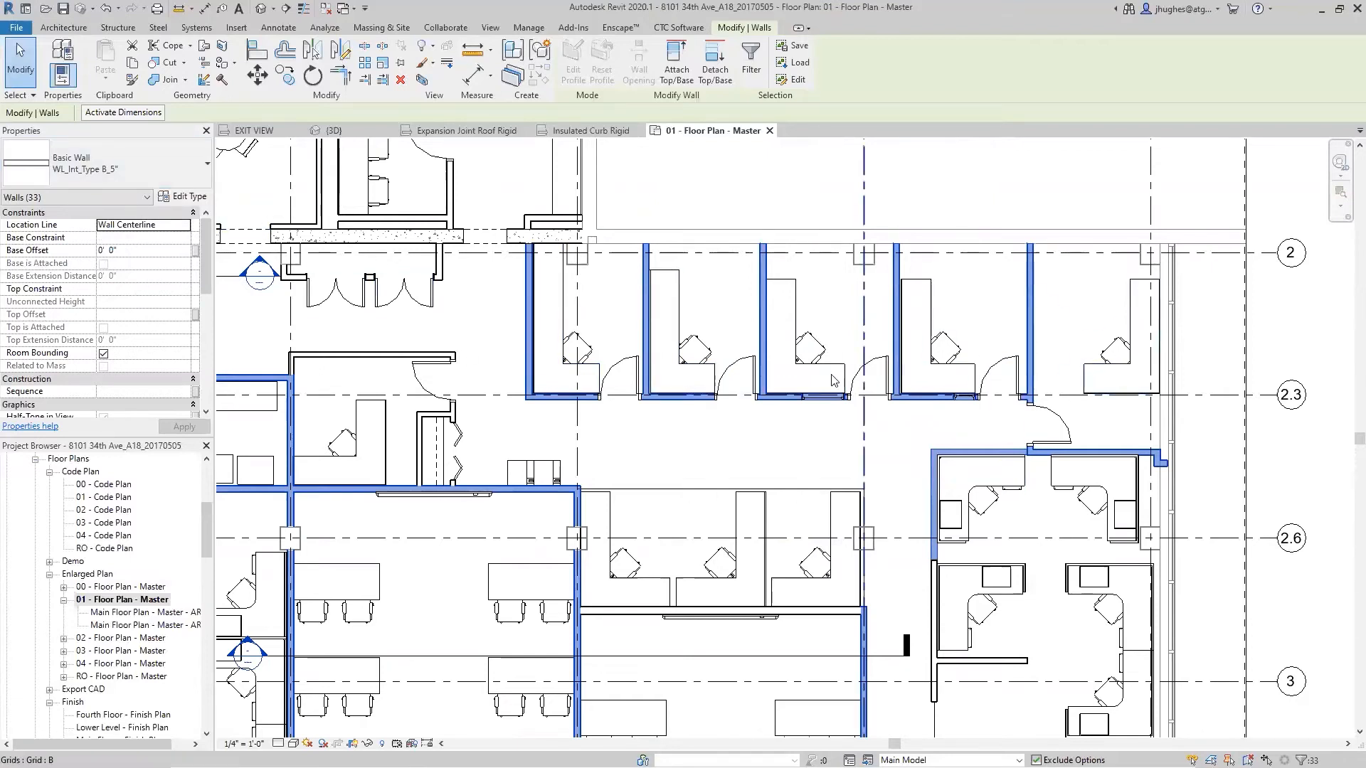
scroll(693, 355, down, 5)
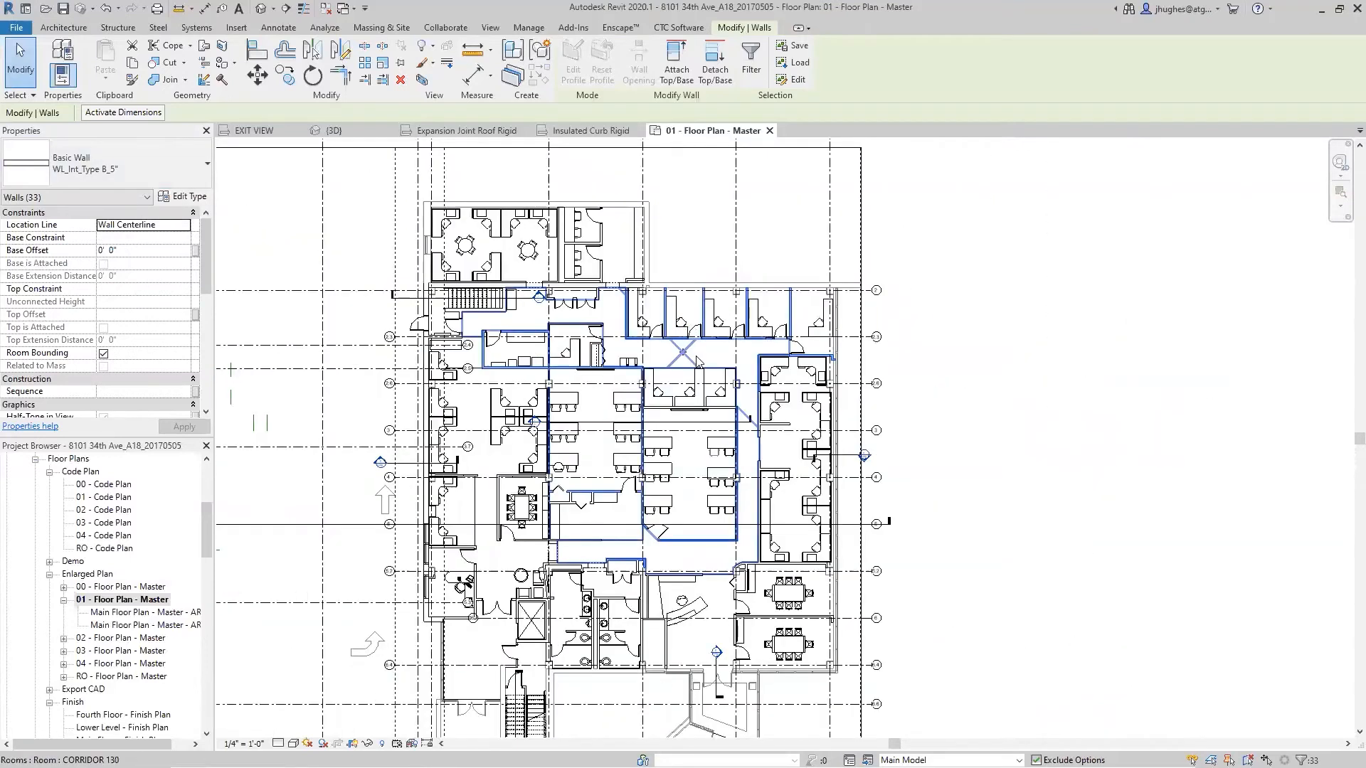
middle_drag(704, 370, 717, 329)
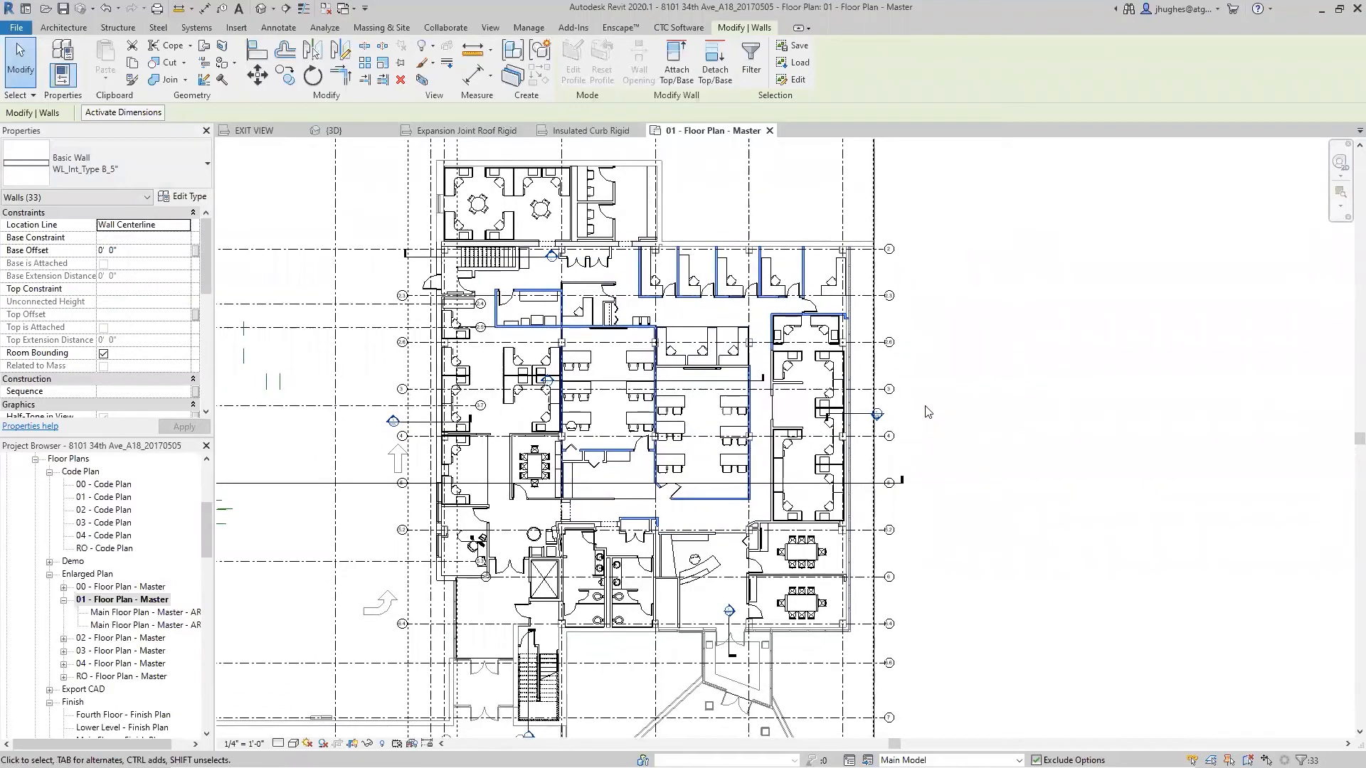
click(927, 412)
- Select the building's elements in the plan, filter the selection down to the Walls category only, and clear the selection
scroll(697, 384, down, 3)
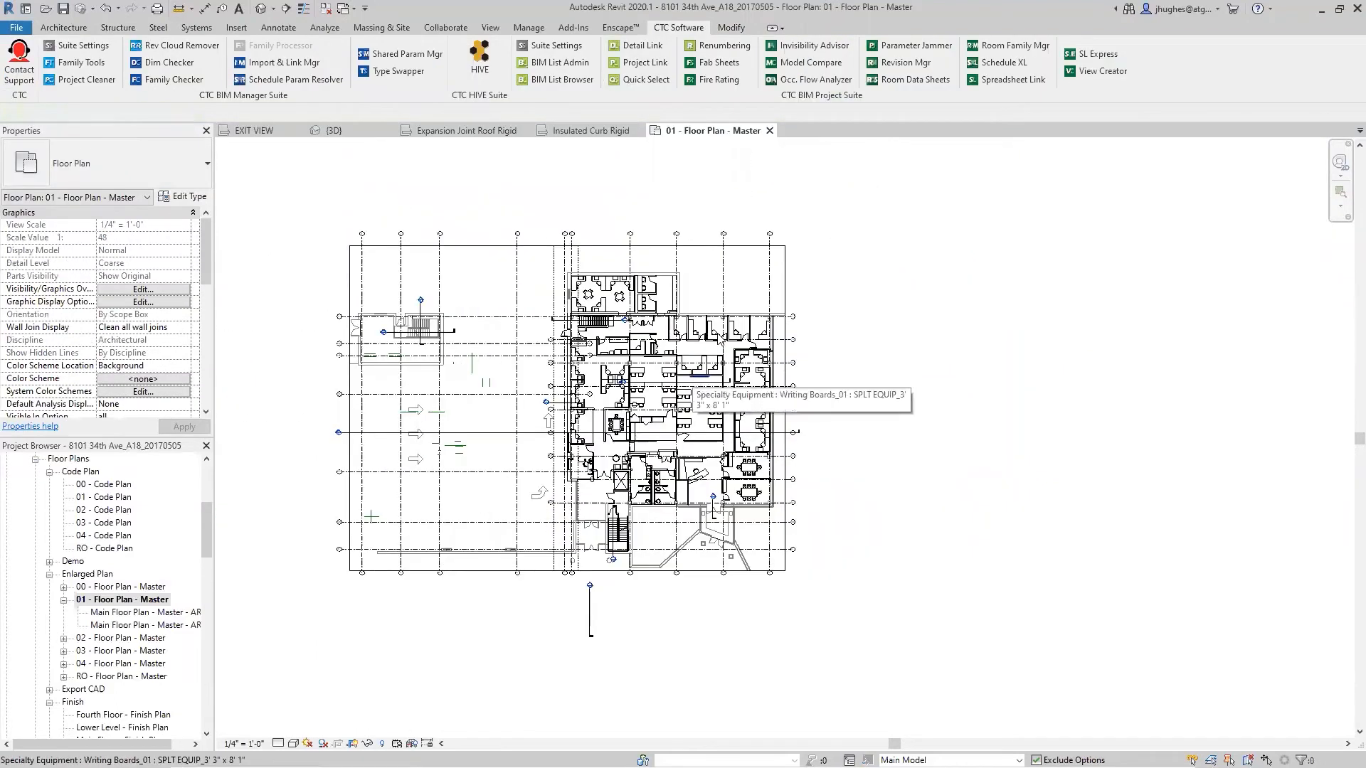
scroll(747, 277, up, 1)
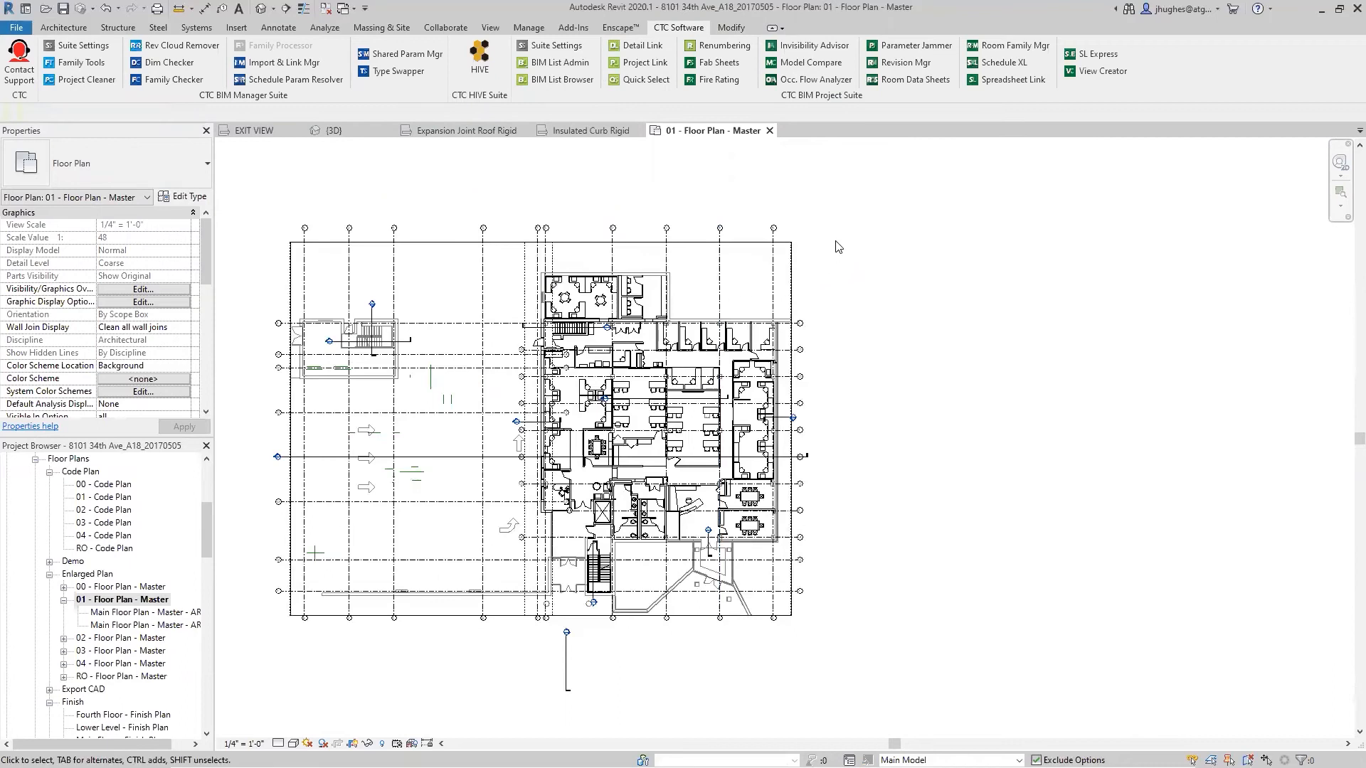
drag(845, 222, 475, 633)
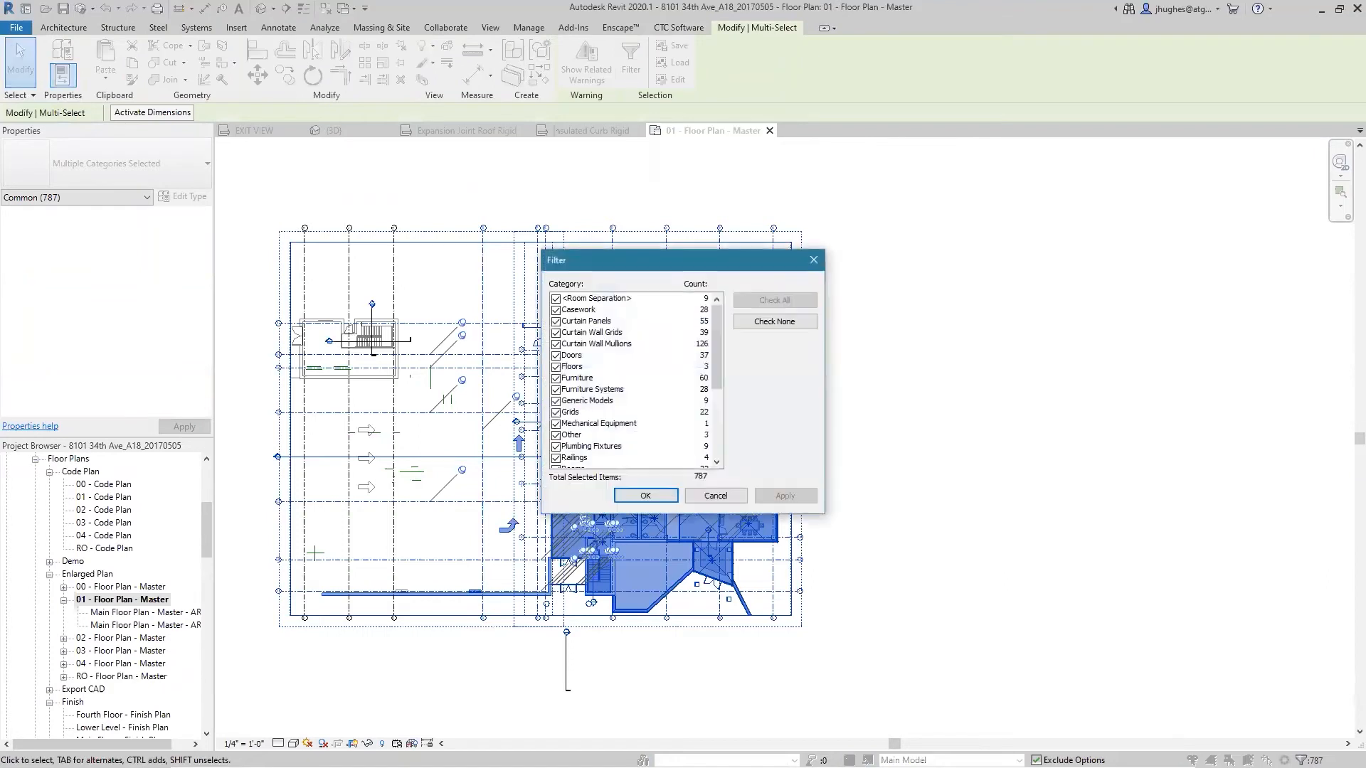
click(775, 322)
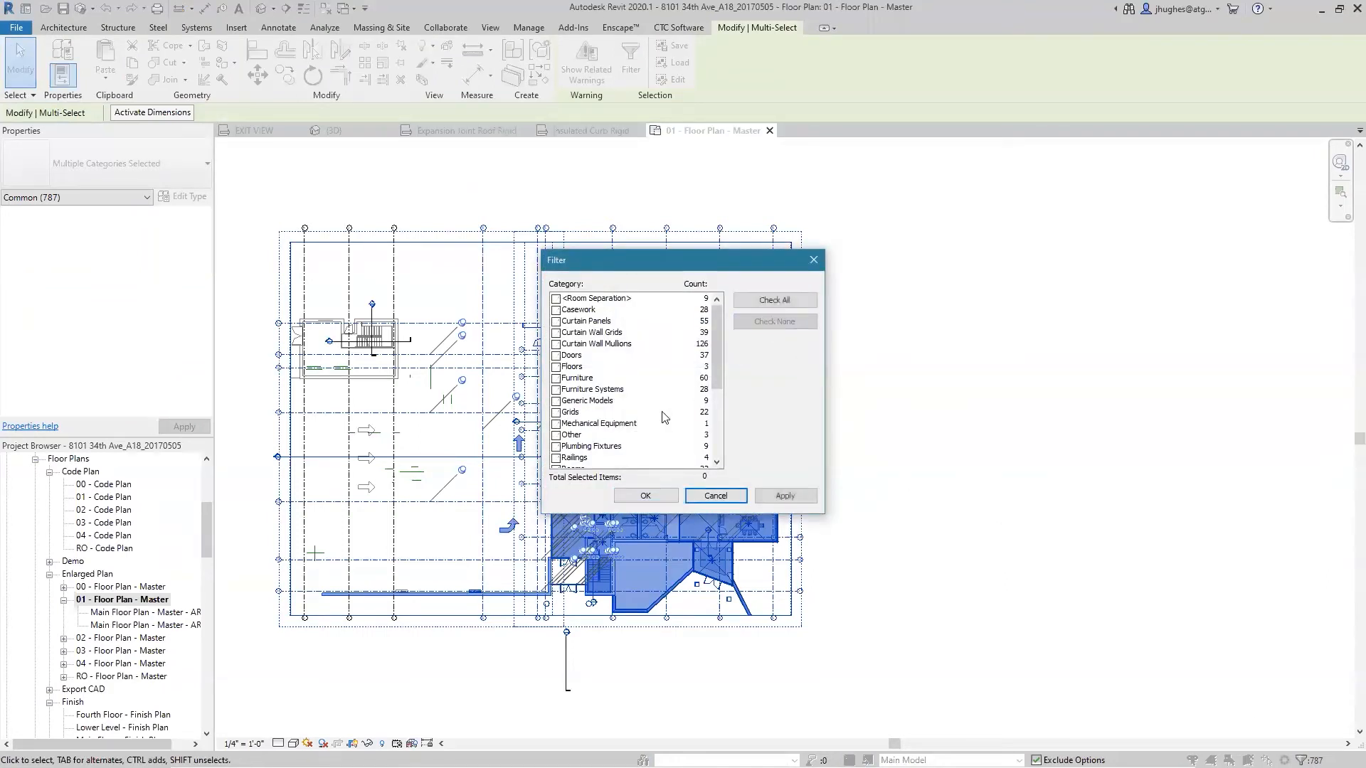
scroll(629, 427, down, 4)
click(556, 447)
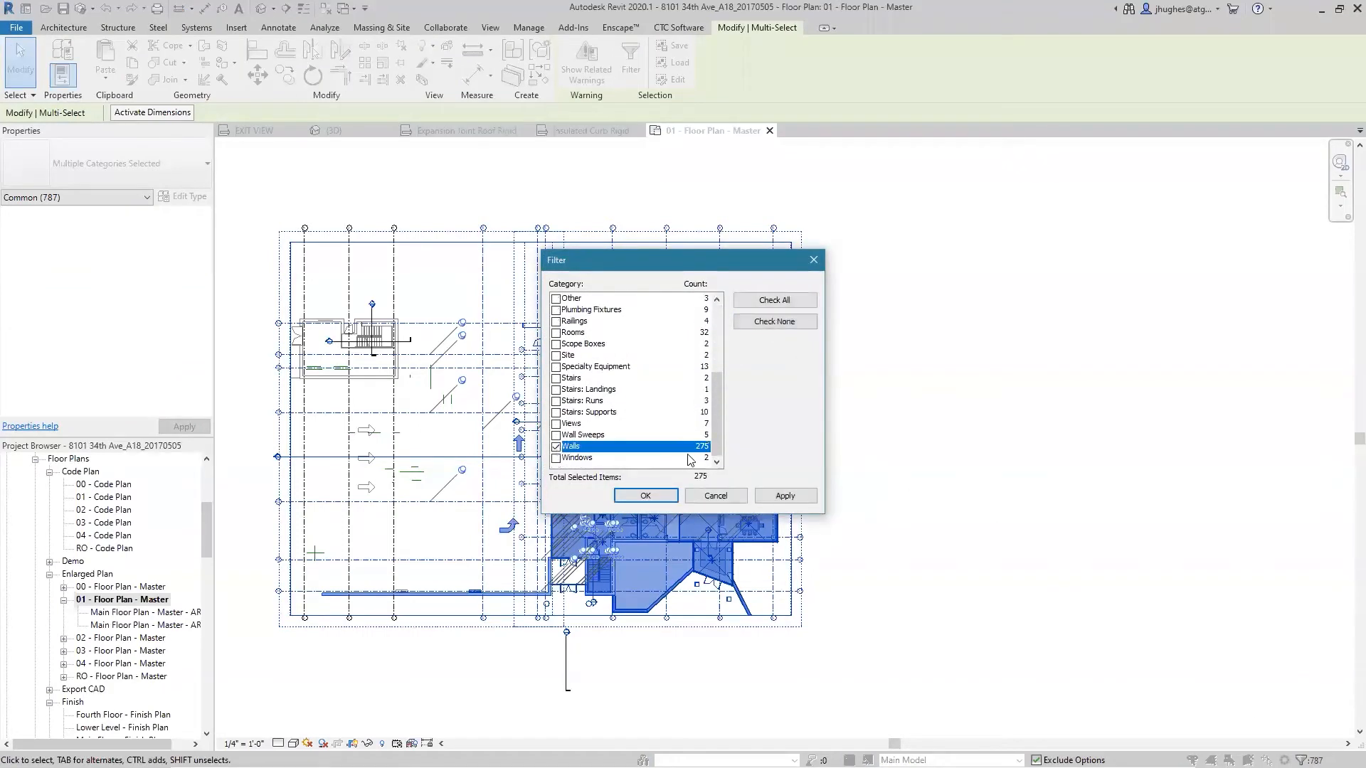
click(765, 496)
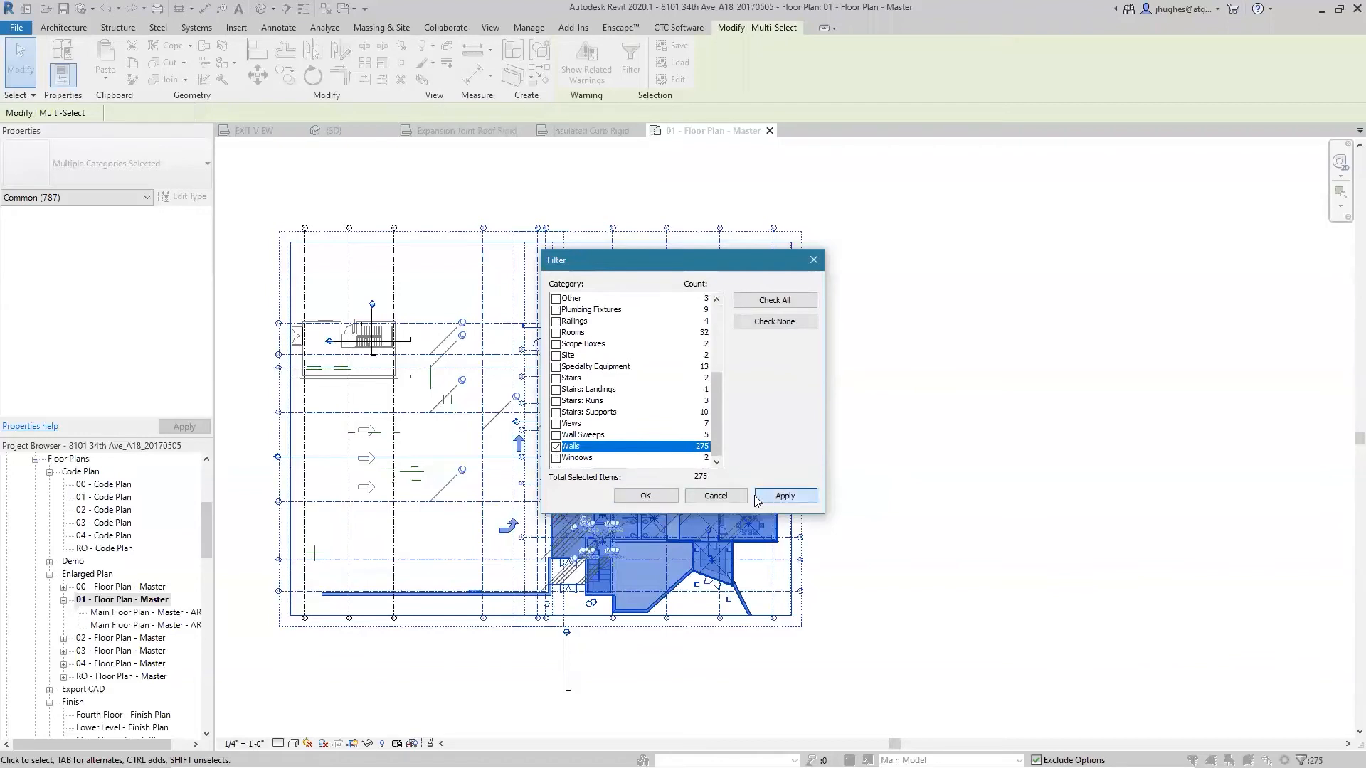
click(646, 495)
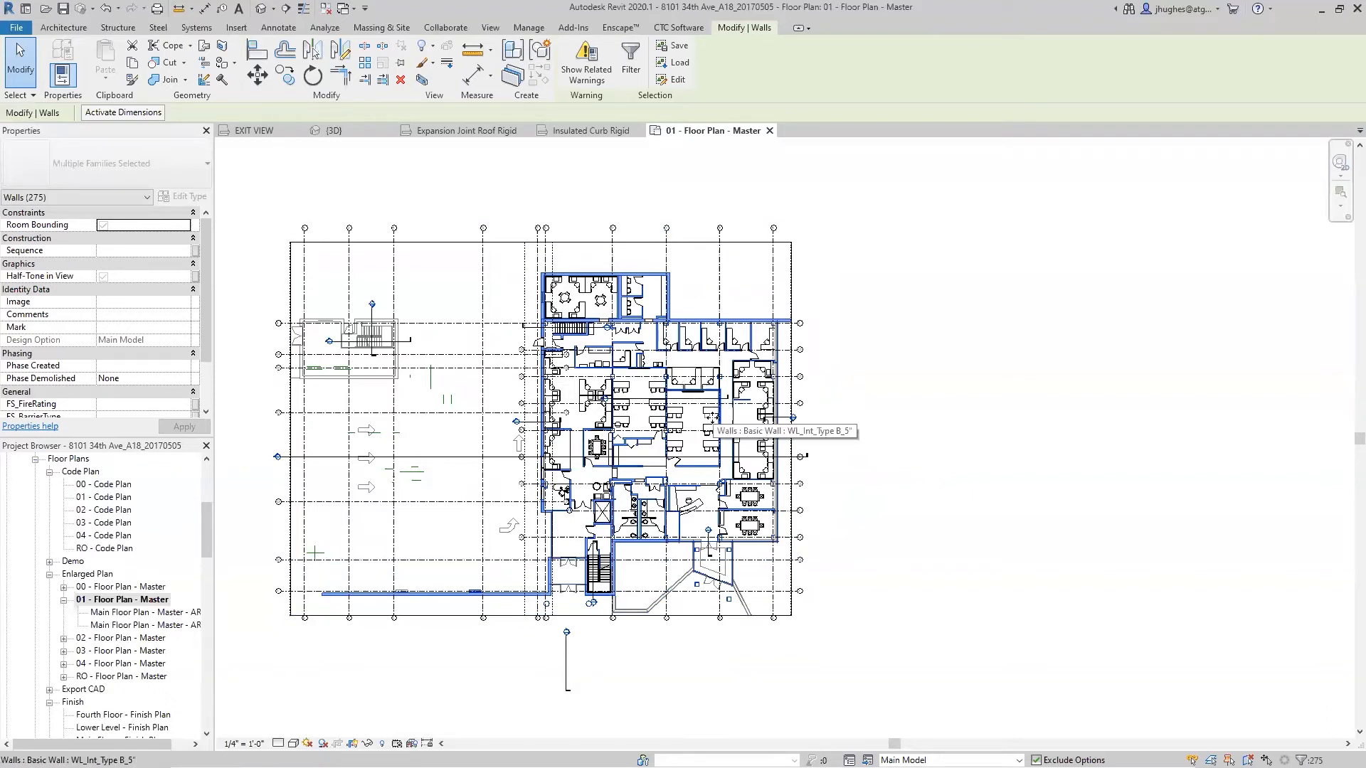
click(875, 436)
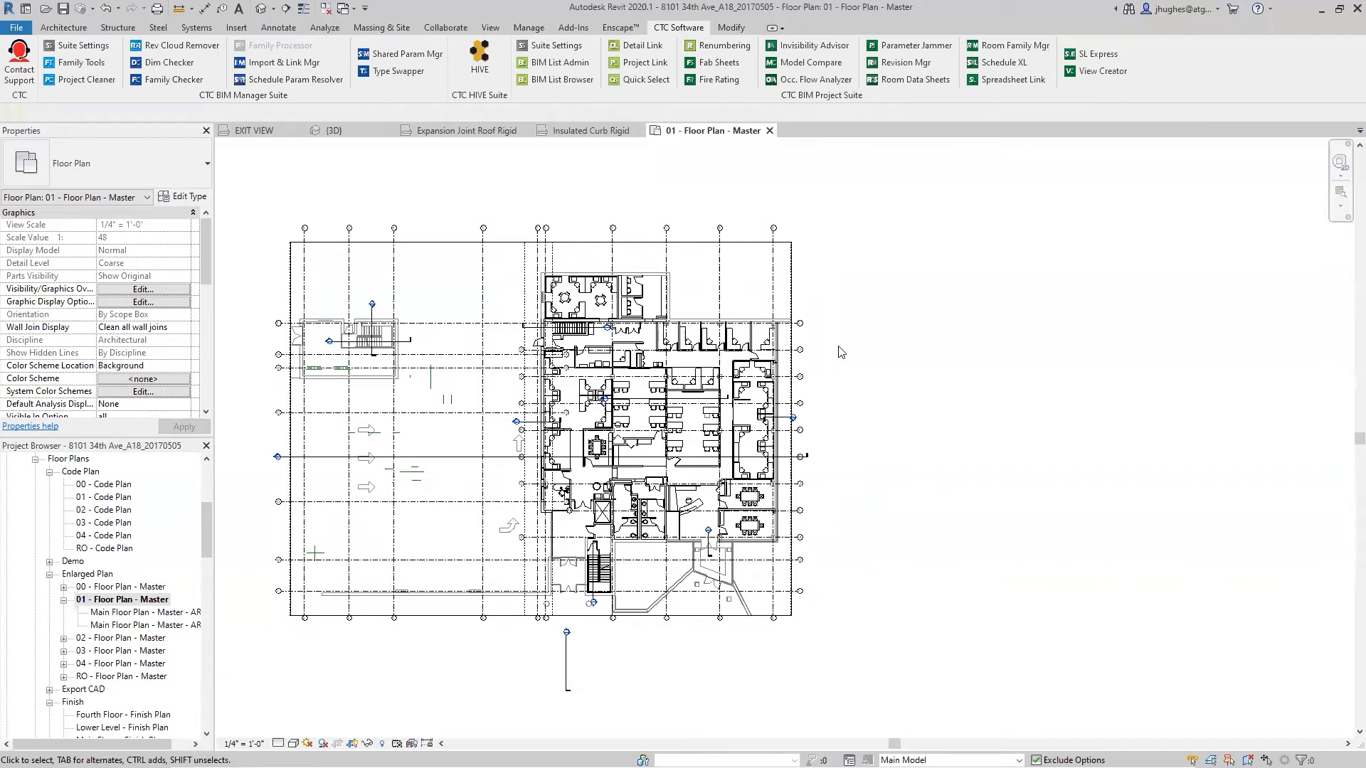
- Open Quick Select beside the plan and add the project elements matching the Wall Type A (1) filter to the selection set
click(637, 82)
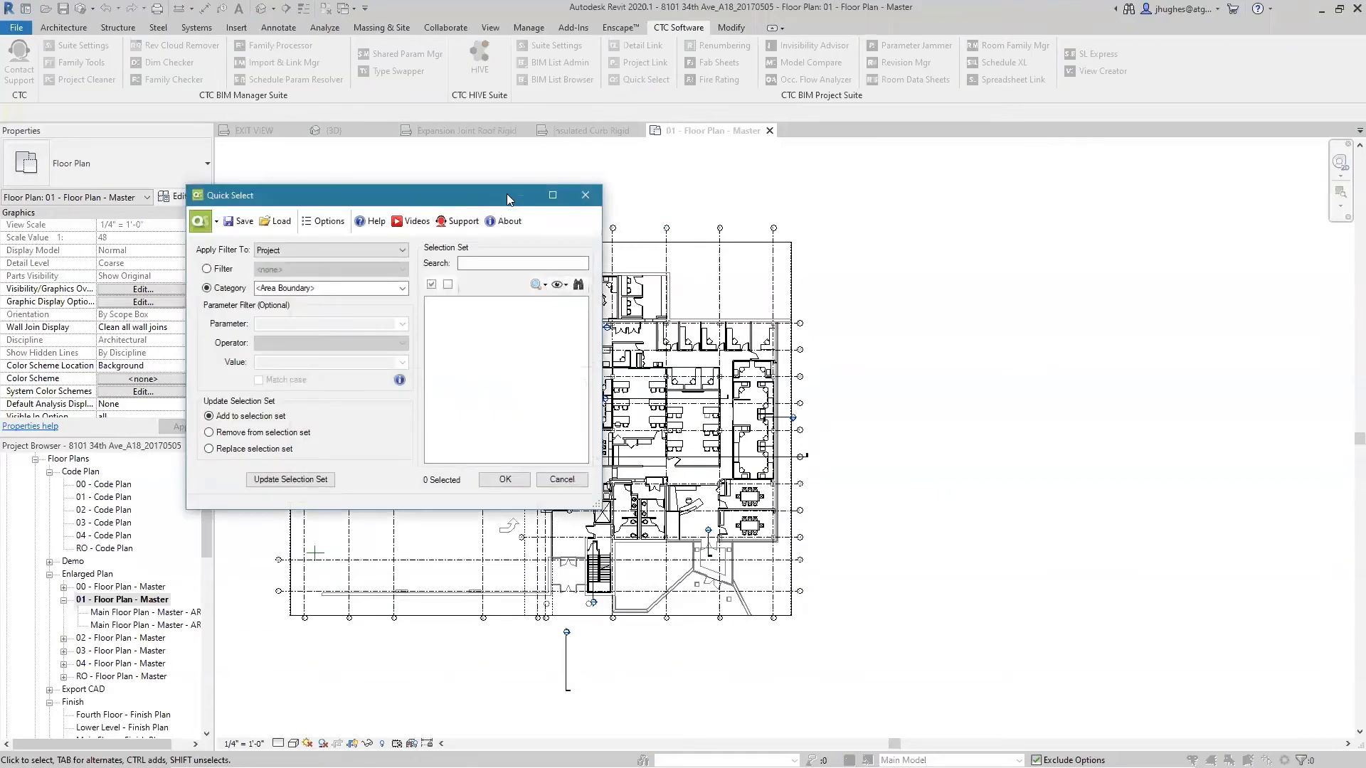
drag(508, 200, 1221, 216)
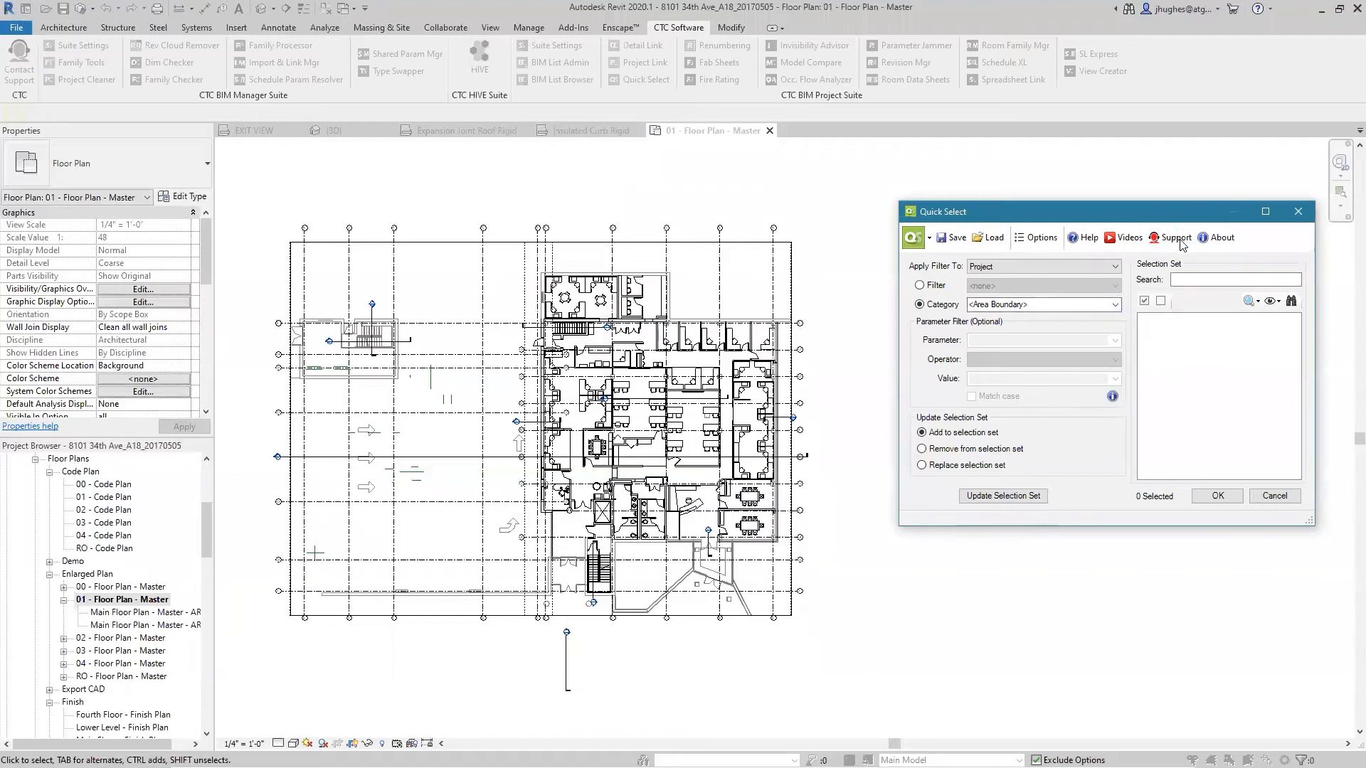
drag(1167, 220, 1157, 232)
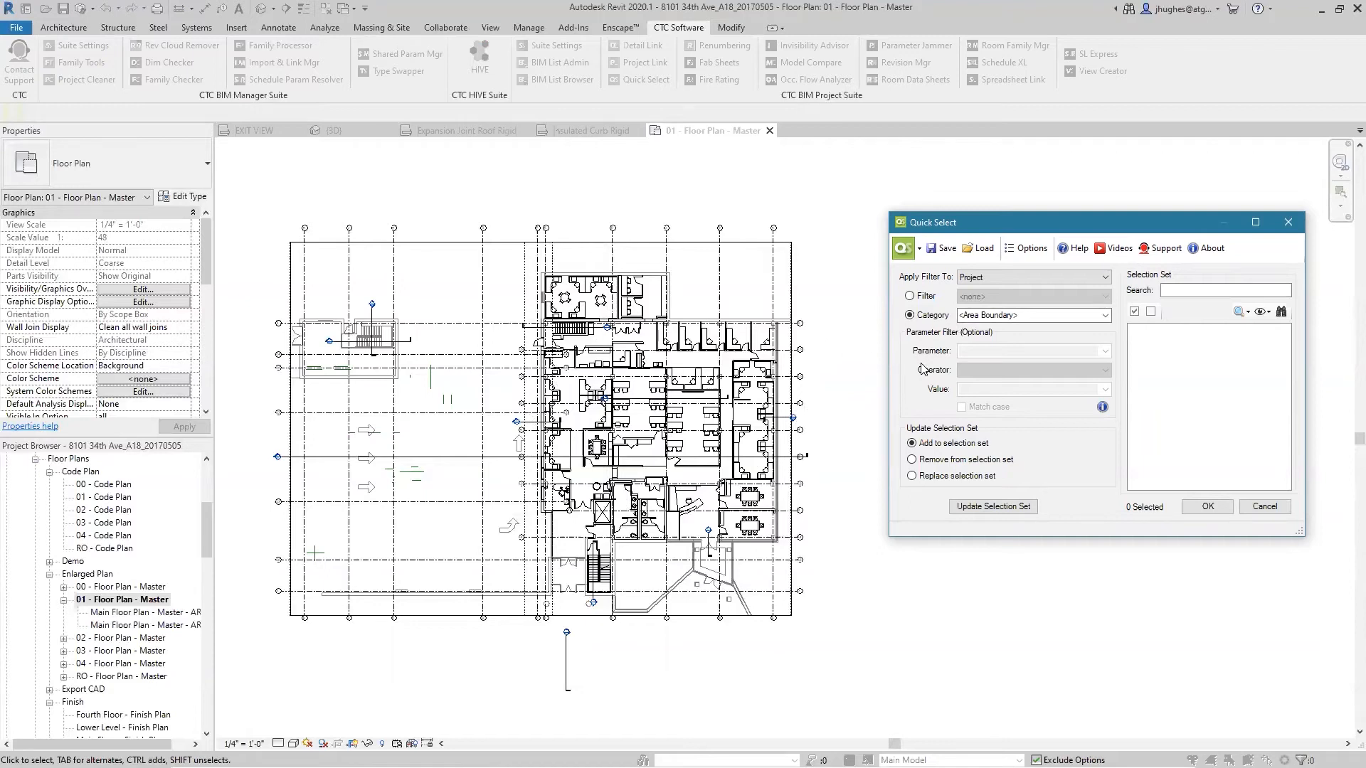
click(926, 298)
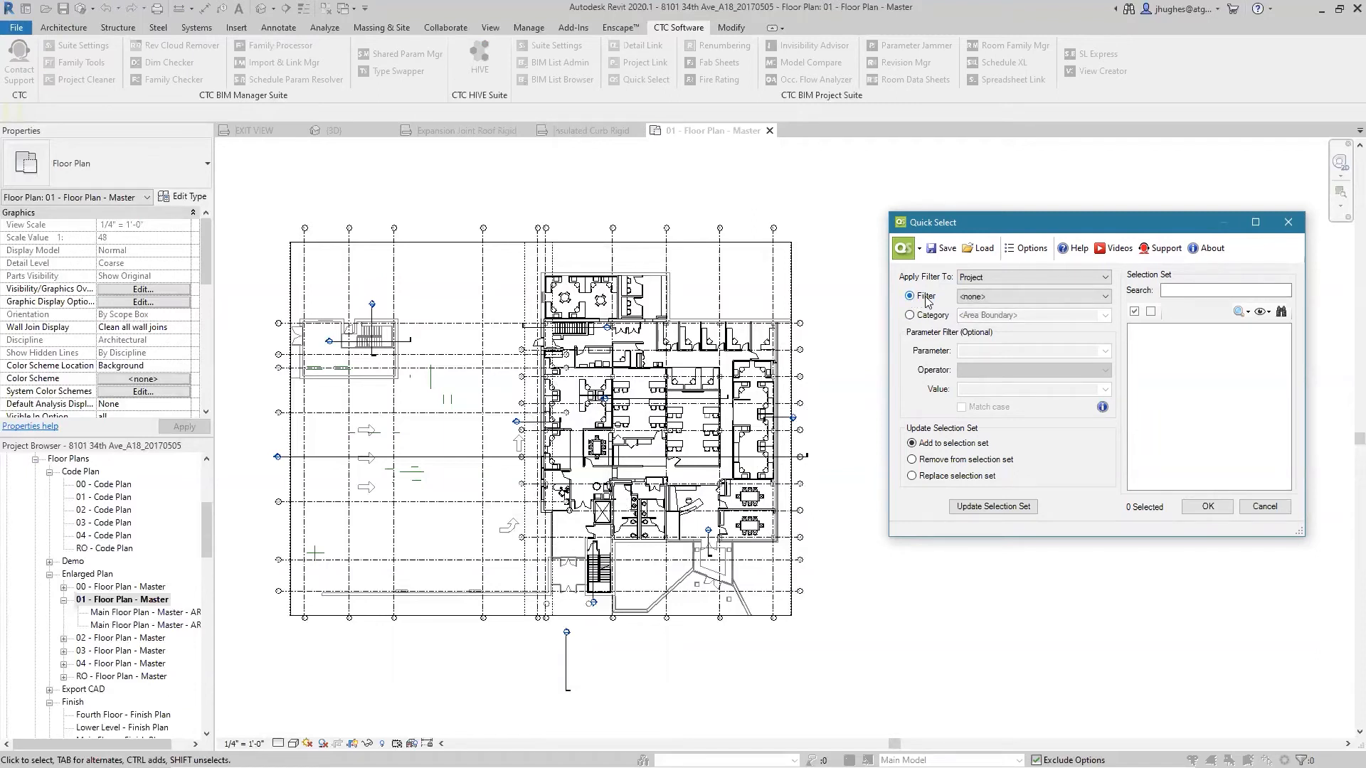
click(966, 296)
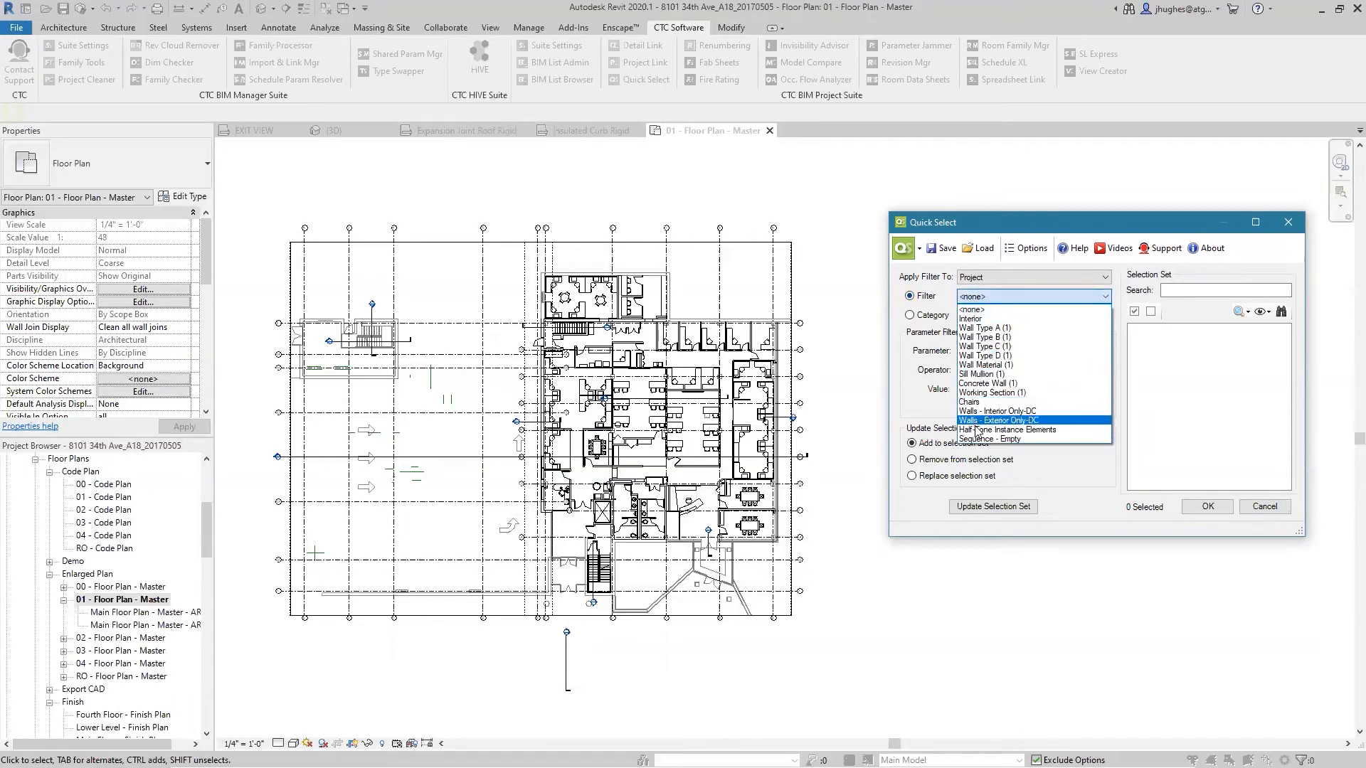
click(987, 328)
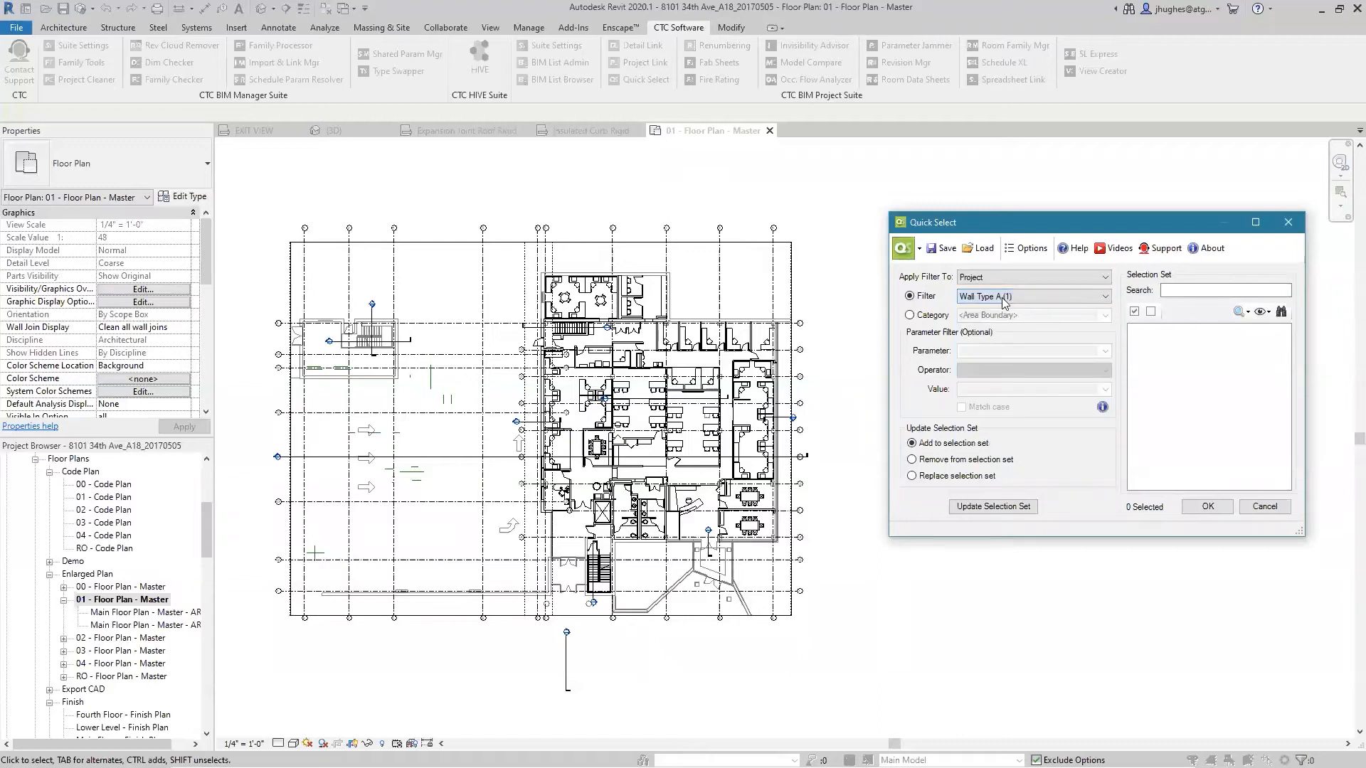
click(990, 506)
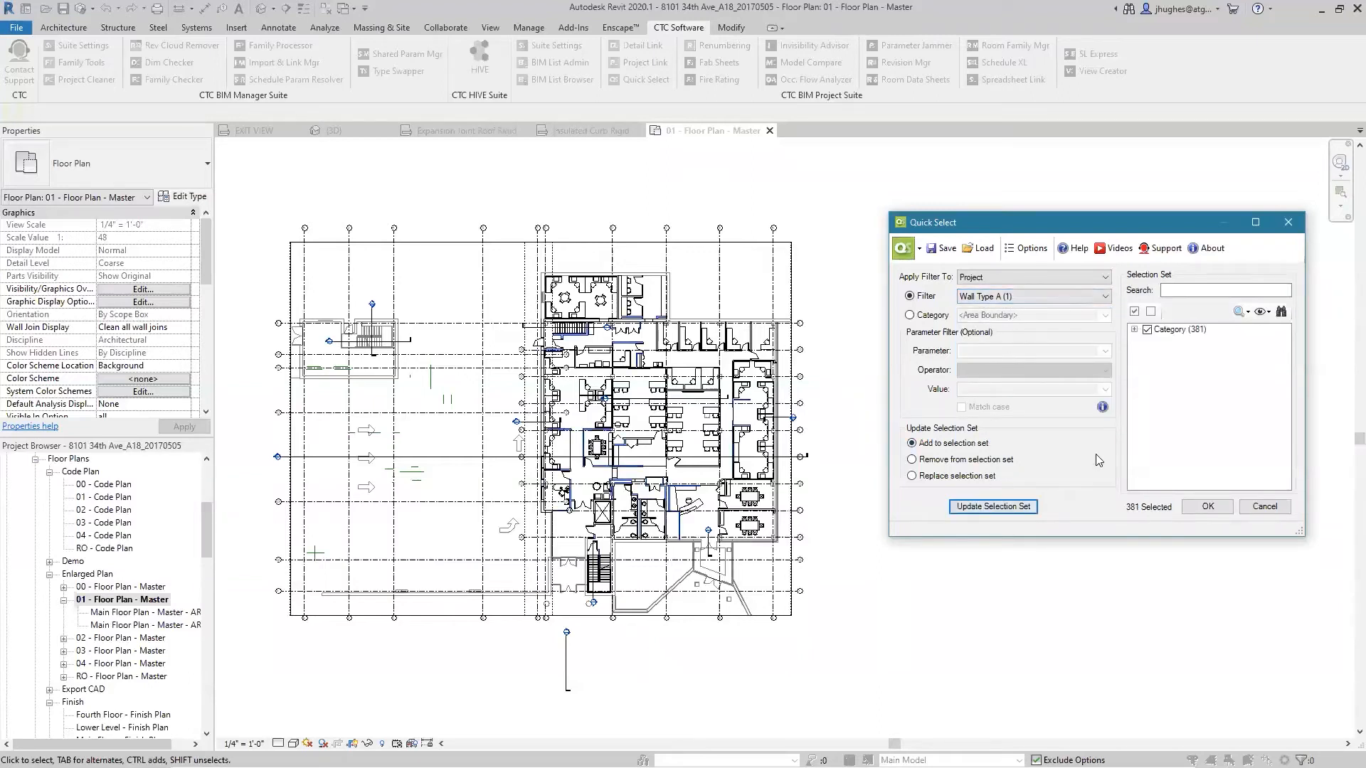
- Expand the selection set down to the system family's wall types and review the Type A walls it contains
click(1134, 330)
click(1148, 340)
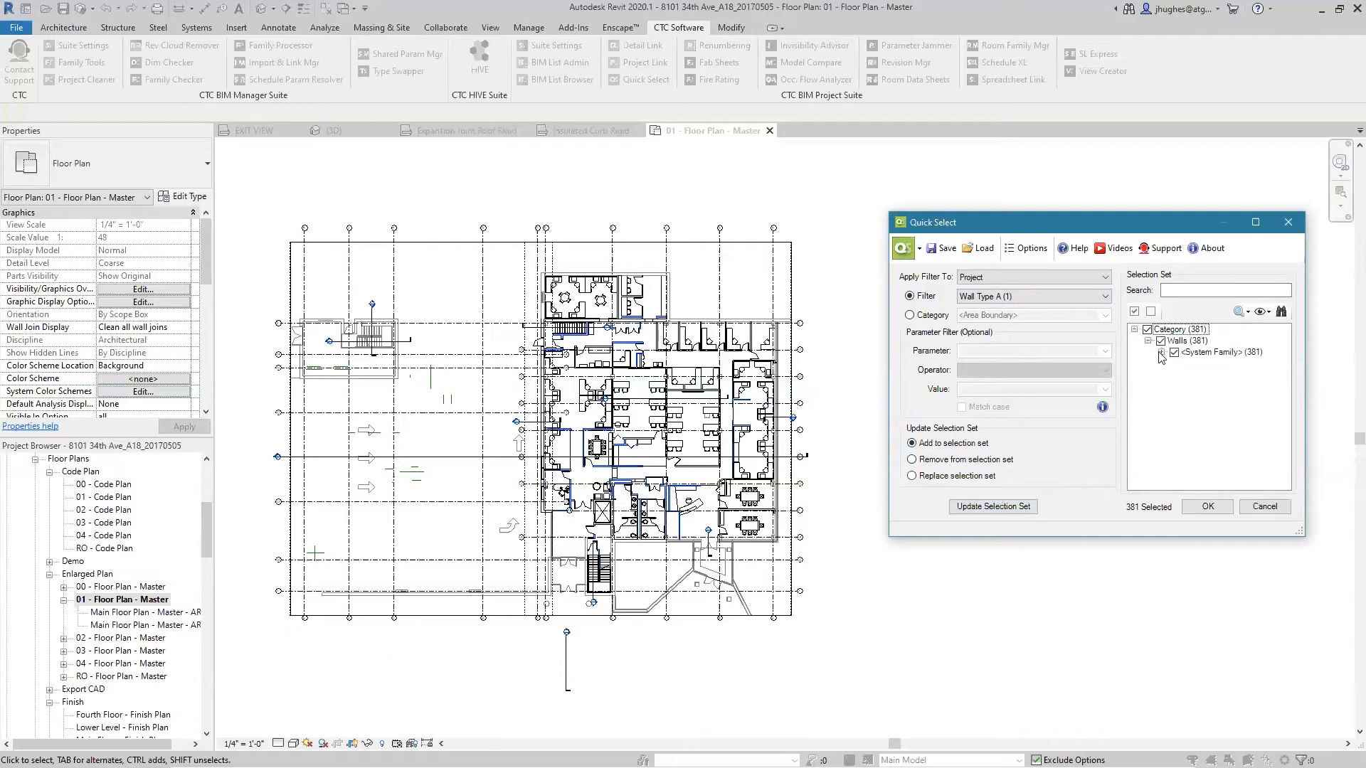
click(1161, 352)
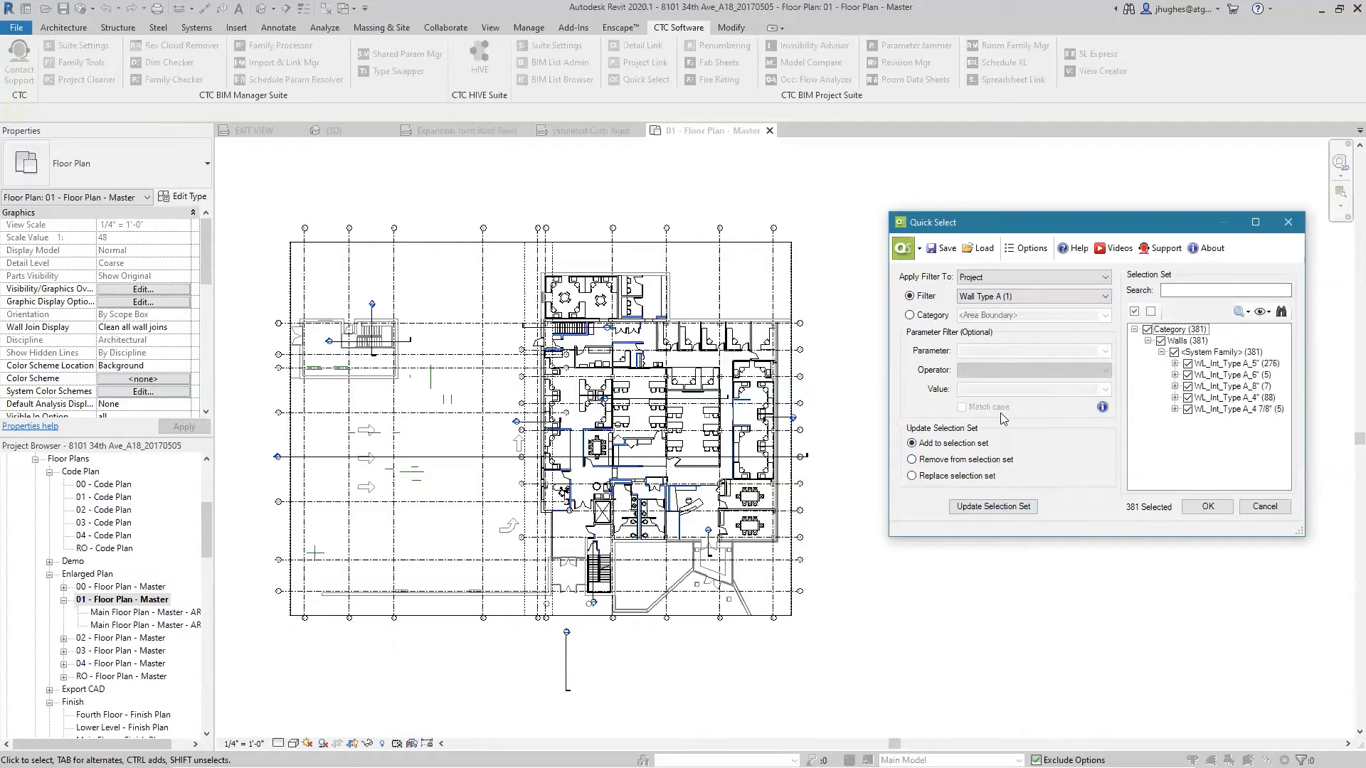
- Set the update mode to remove from the selection set and filter by category, choosing Walls
click(912, 460)
click(911, 316)
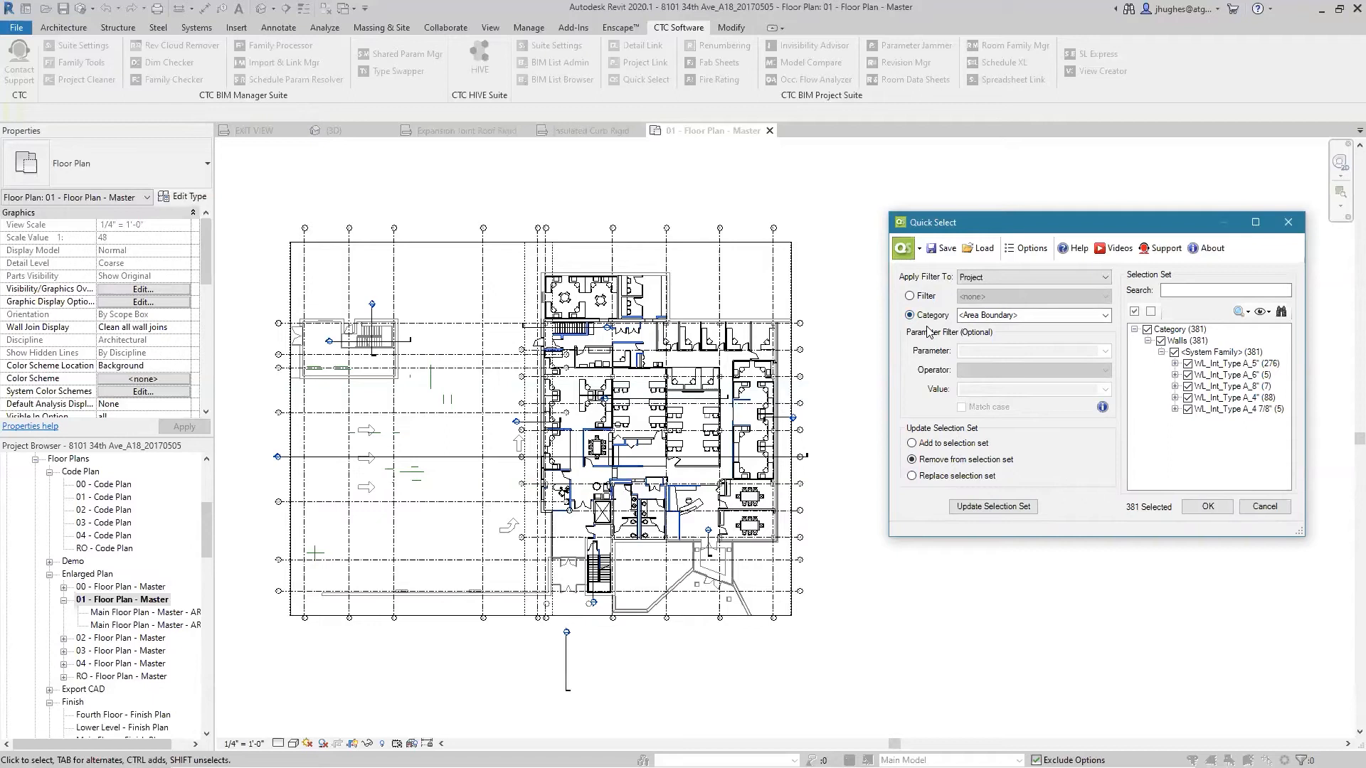
click(1070, 317)
click(1103, 319)
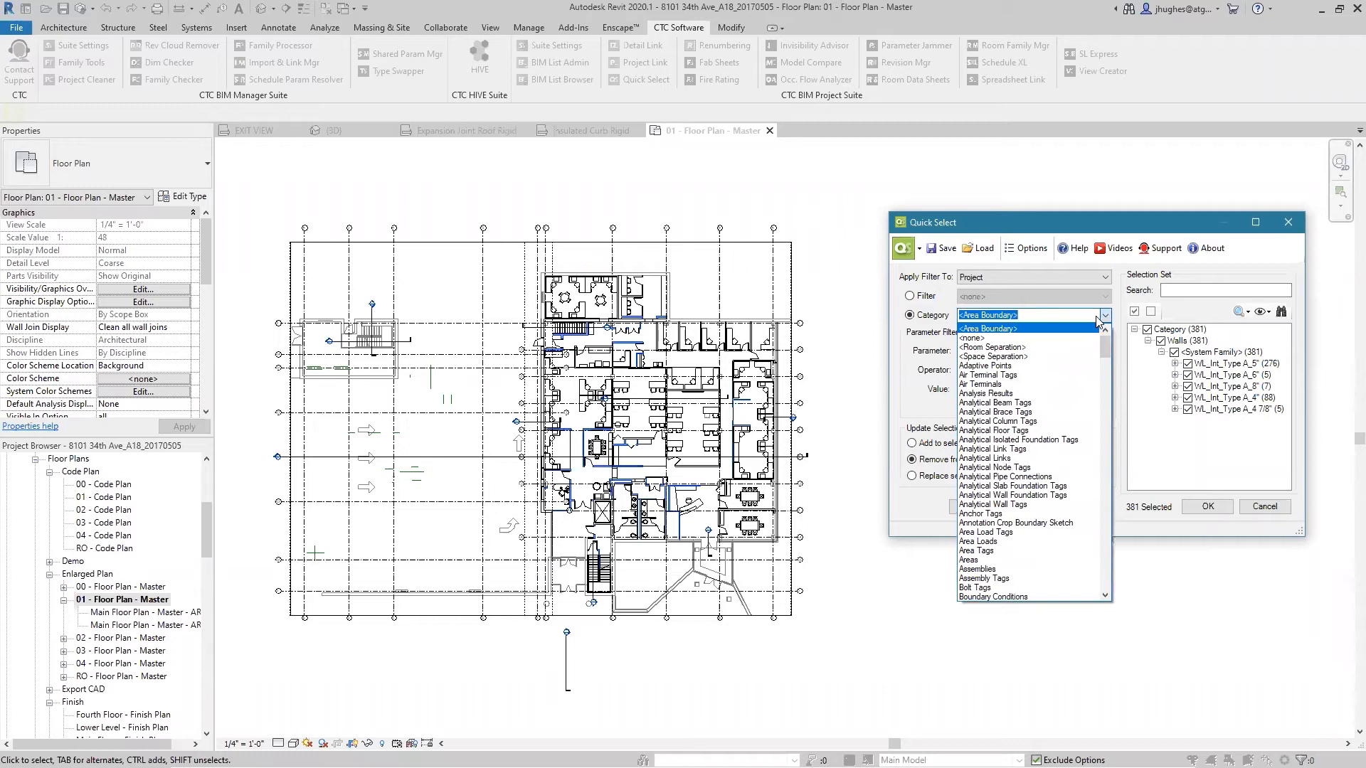
drag(1106, 353, 1102, 583)
click(996, 530)
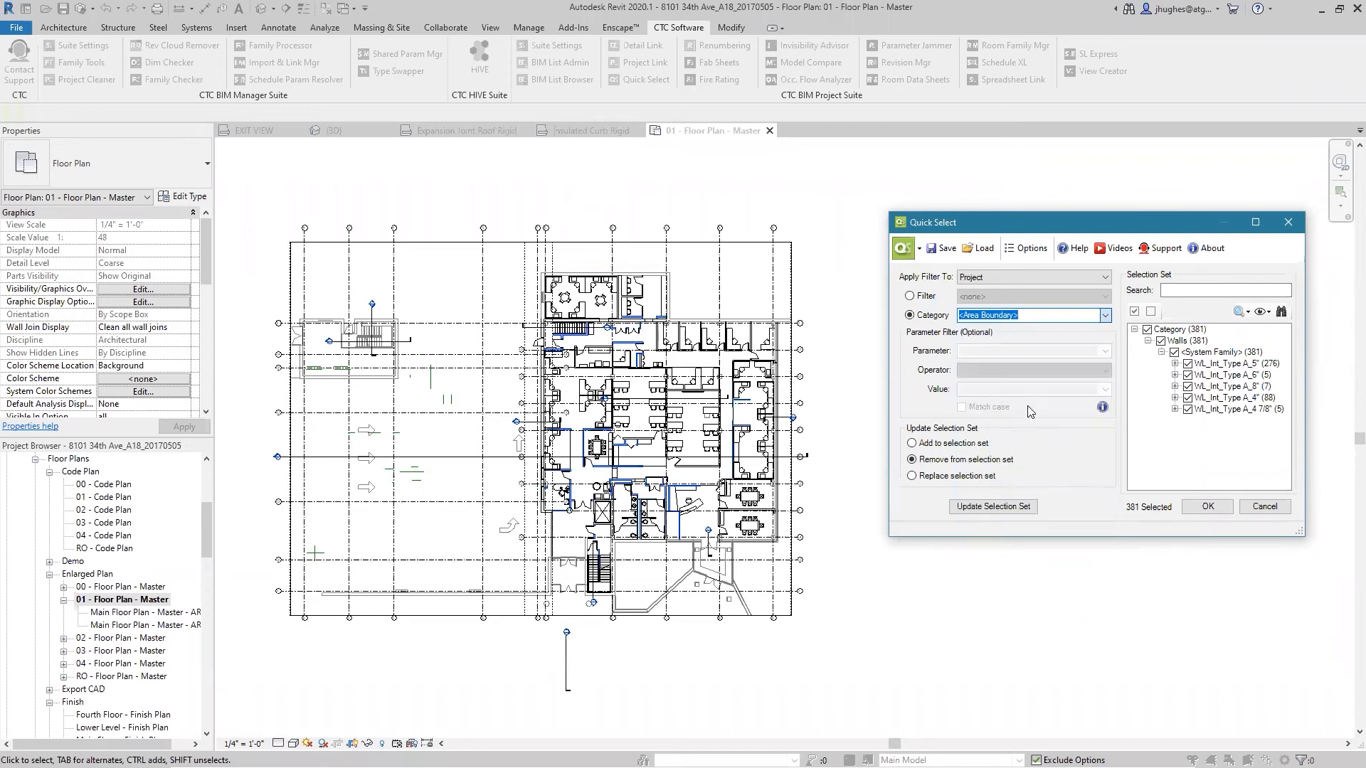
click(1106, 317)
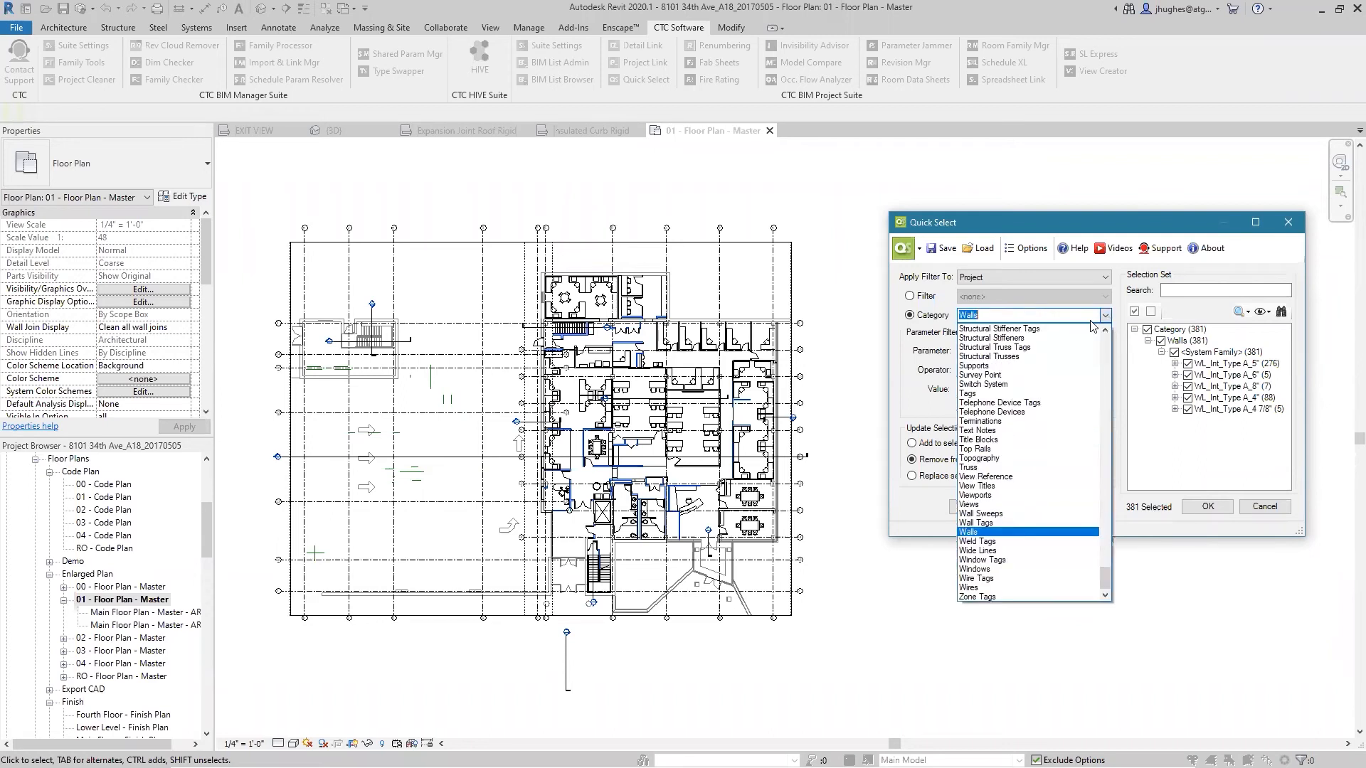
text(wall)
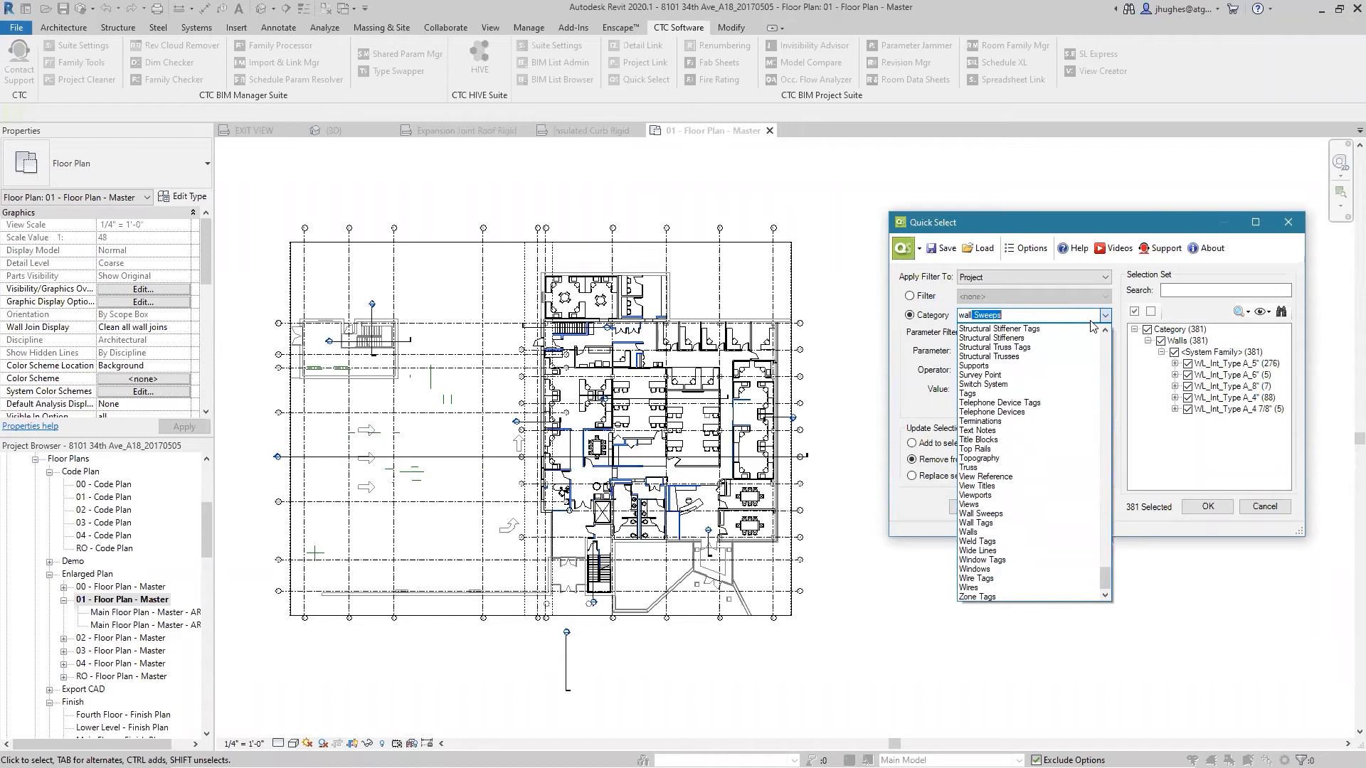
text(s)
scroll(1000, 491, up, 12)
drag(983, 316, 944, 321)
text(w)
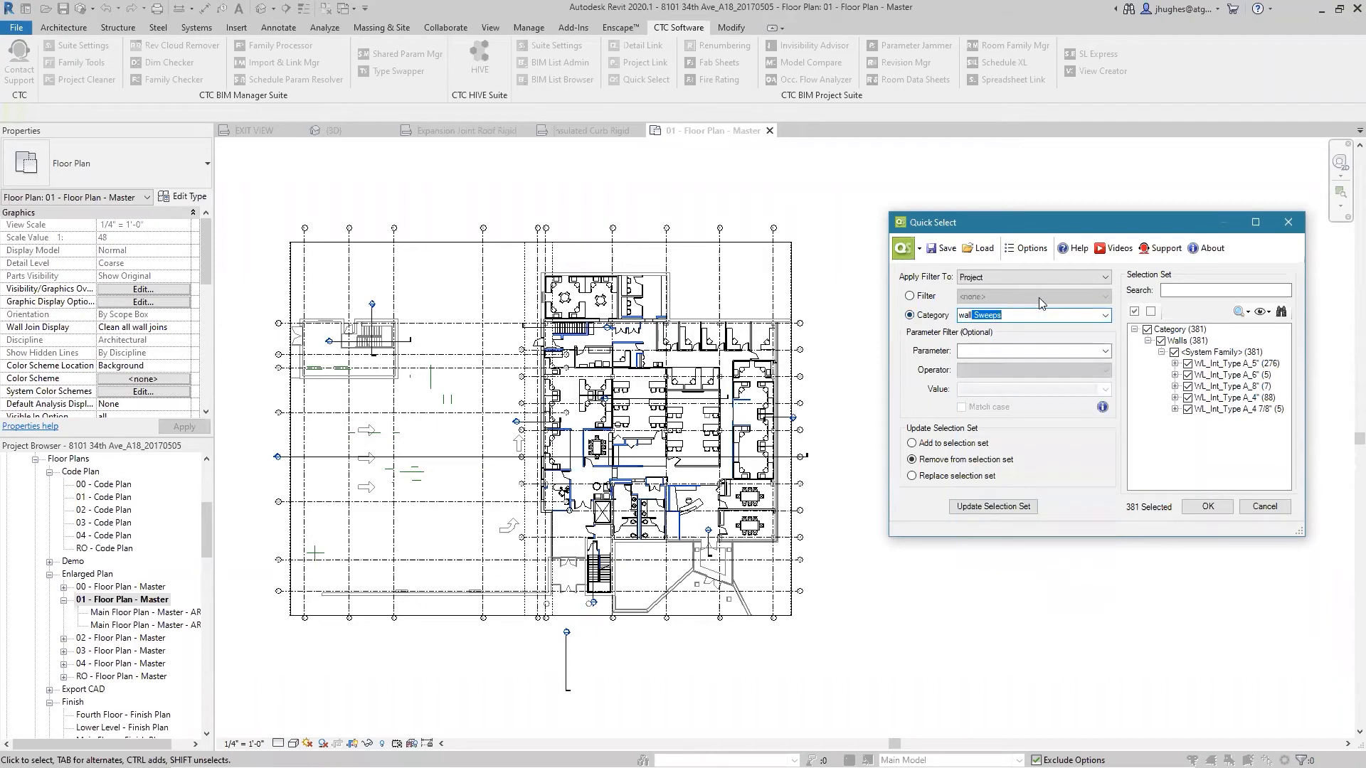
click(1105, 315)
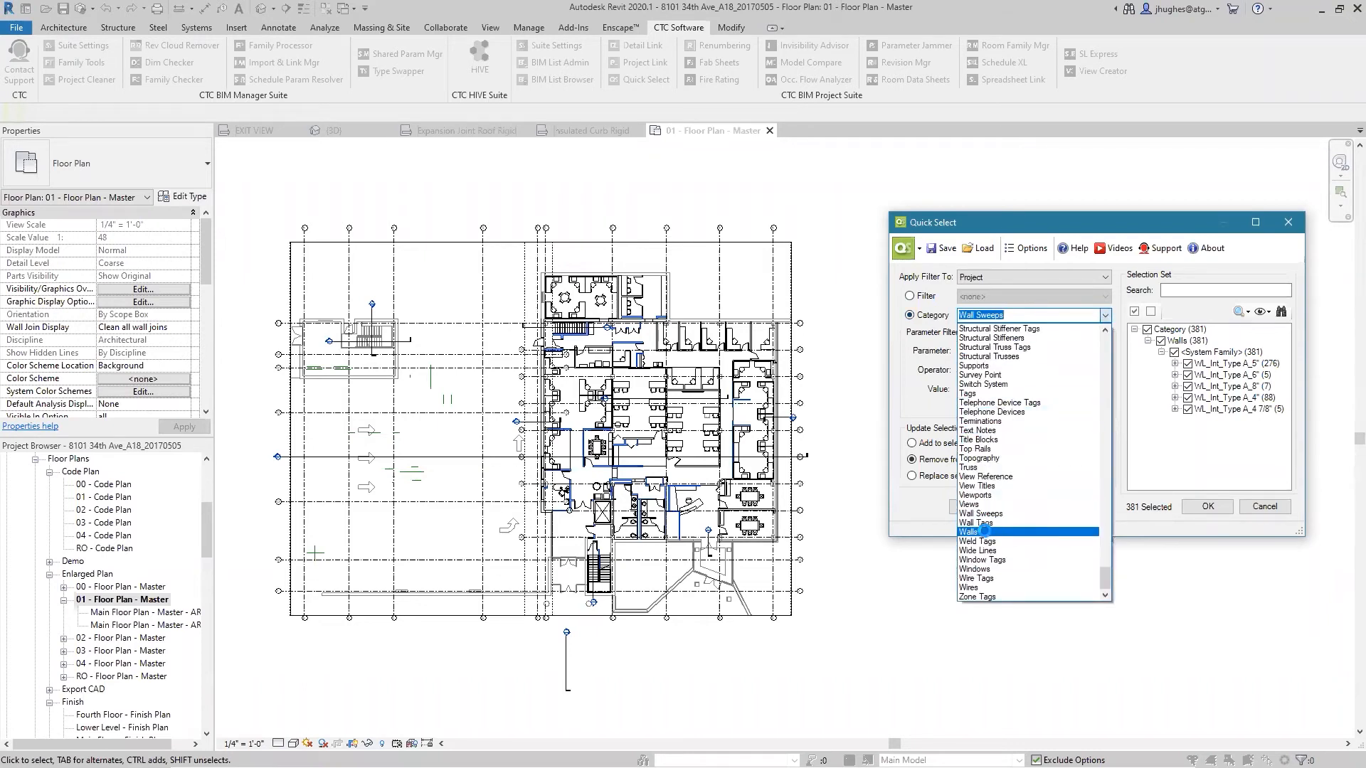
click(984, 533)
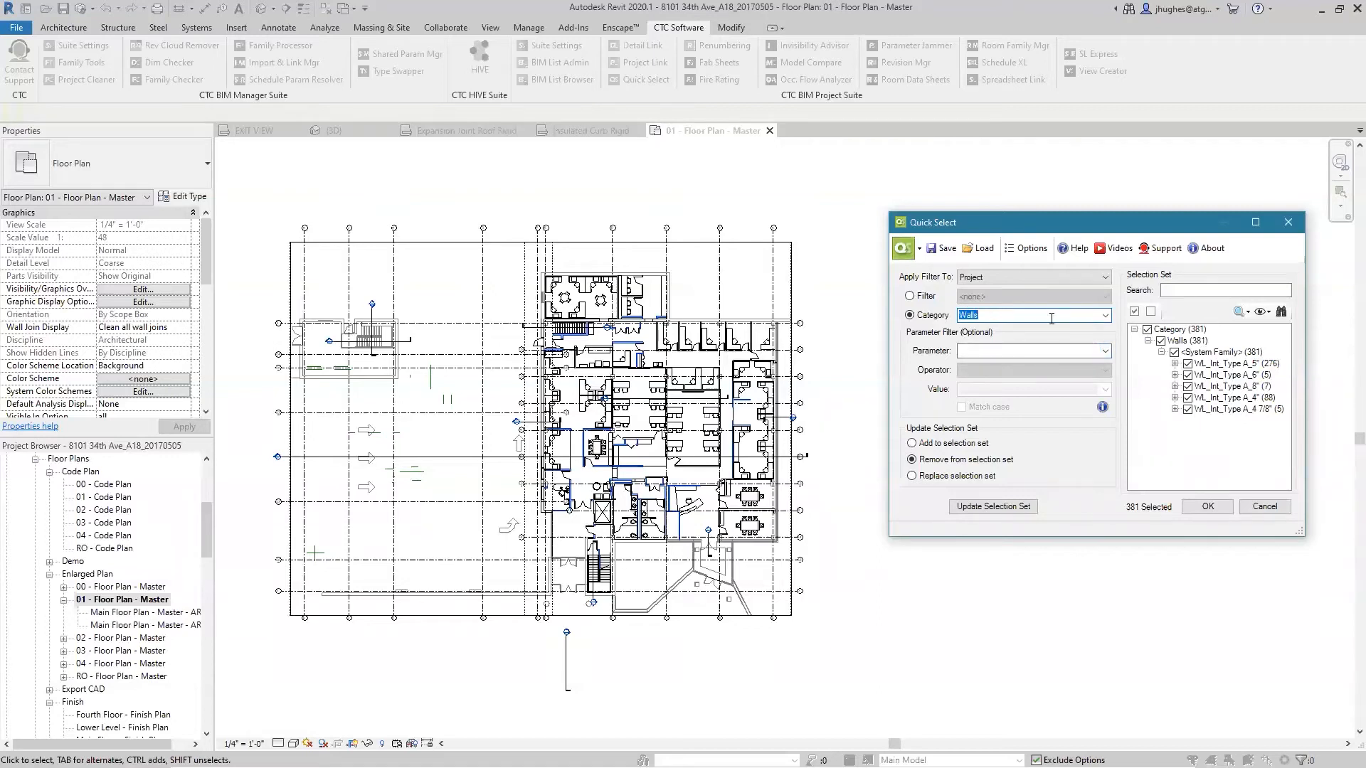
- Add a parameter filter for walls whose Fire Rating (Type) is Equal to 1 HR
click(1106, 349)
scroll(1106, 380, down, 2)
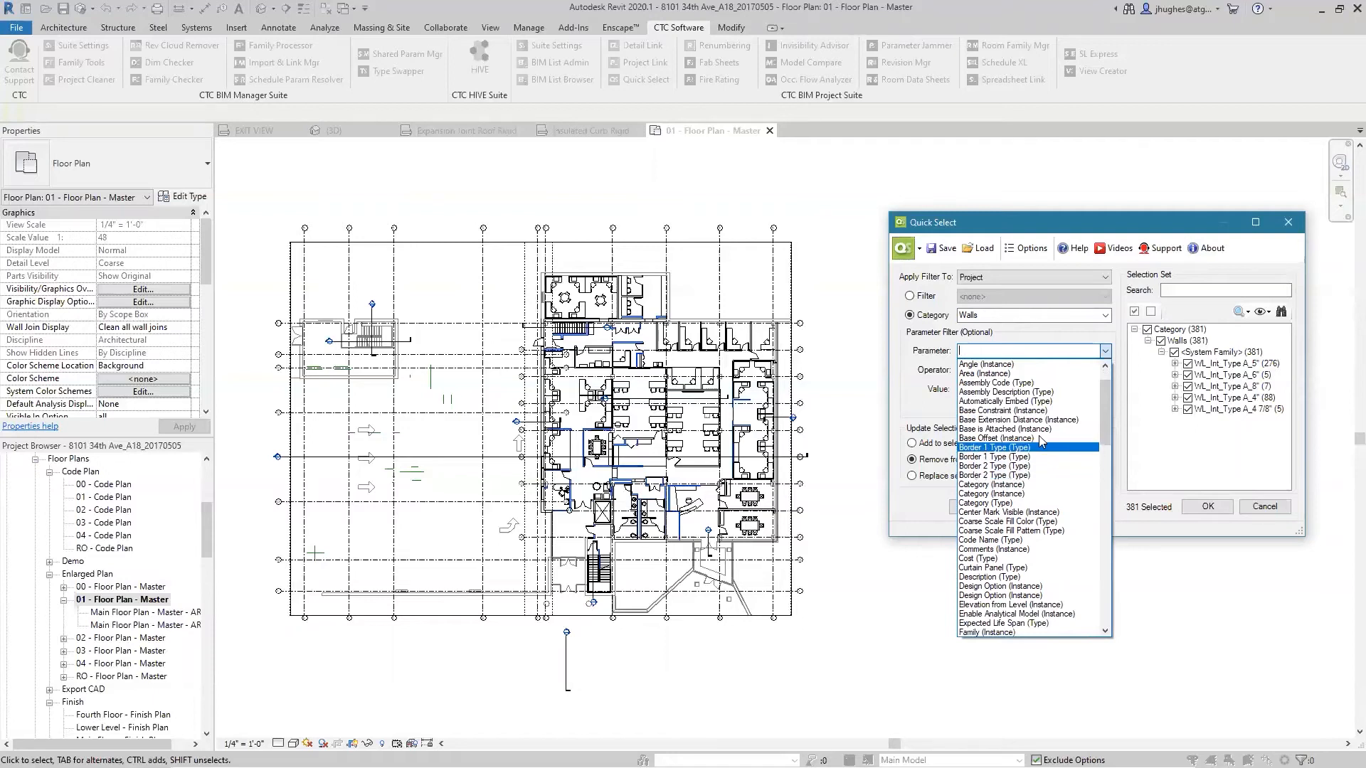
drag(1104, 411, 1107, 425)
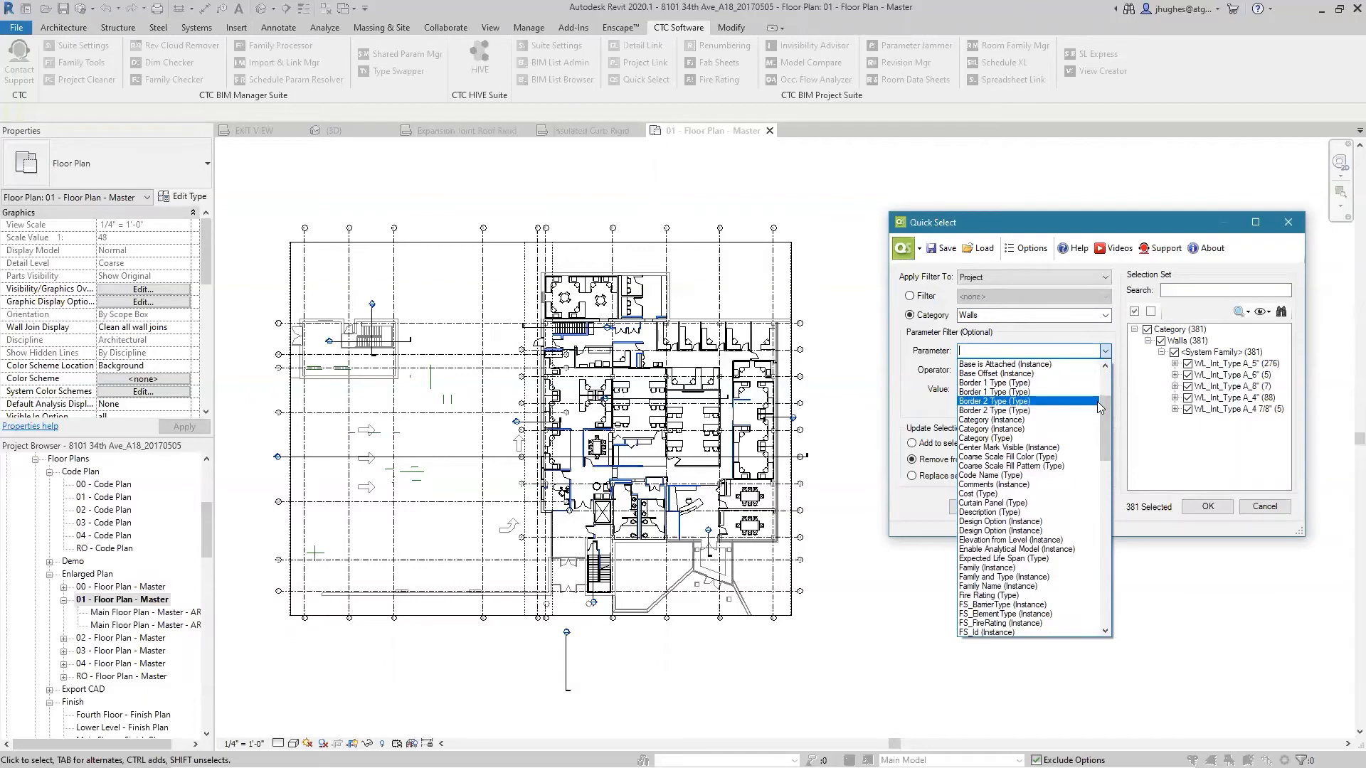
mouse_move(1102, 403)
mouse_down()
mouse_move(1101, 460)
mouse_move(1105, 428)
mouse_up()
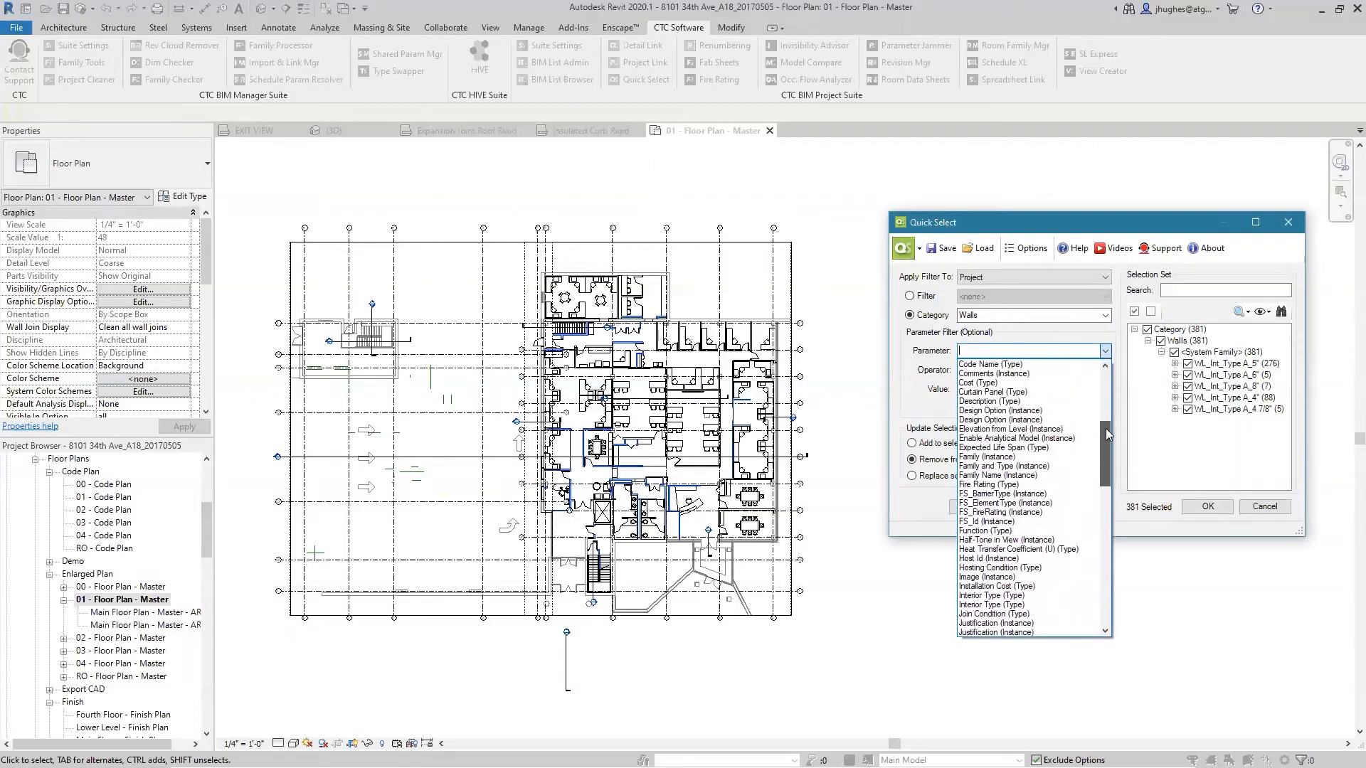
click(989, 485)
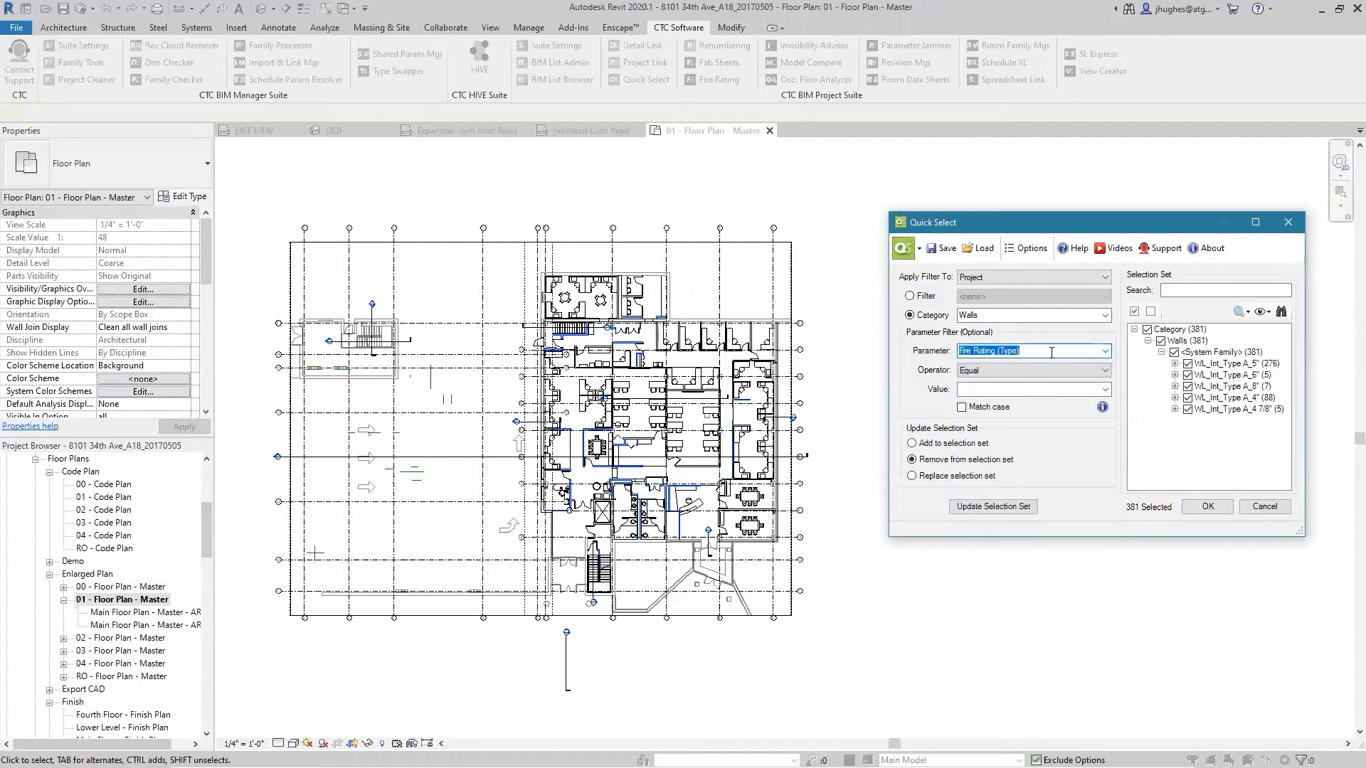
click(1105, 370)
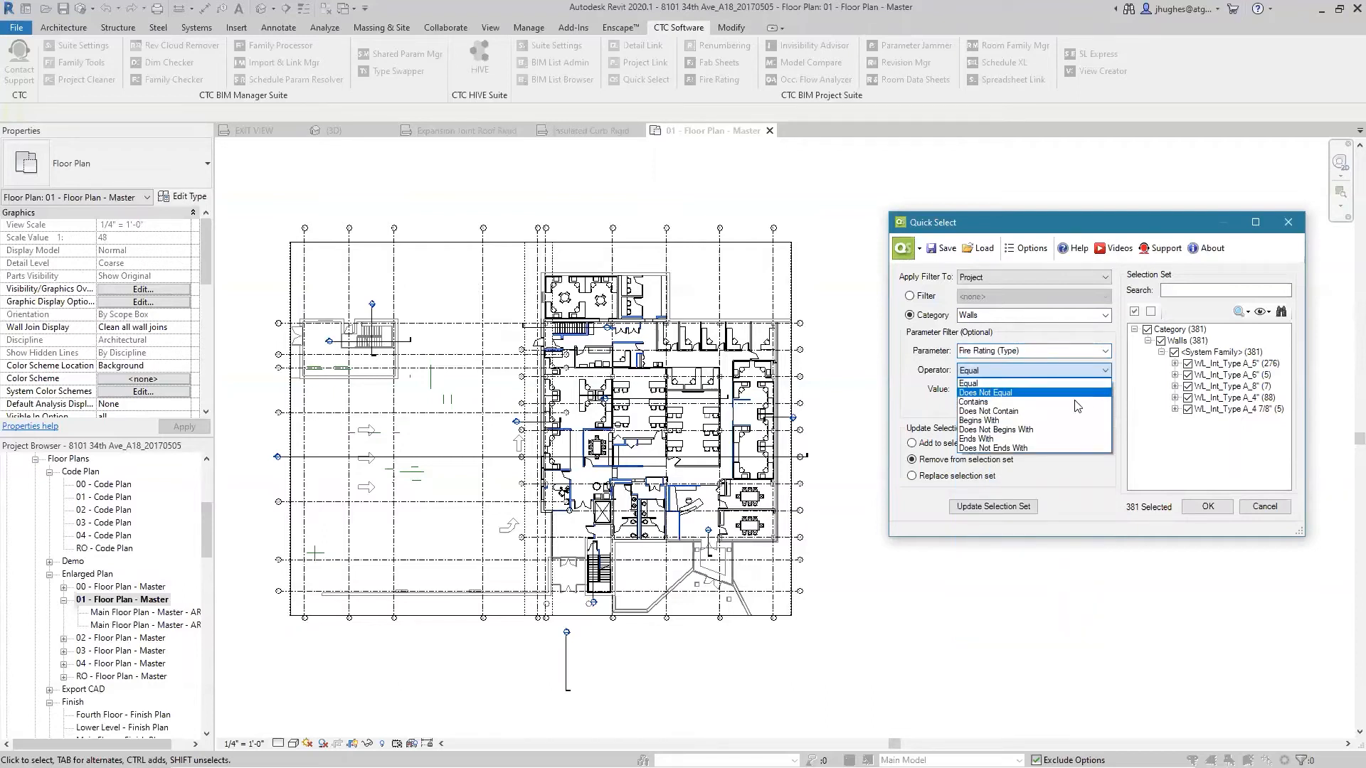
click(991, 383)
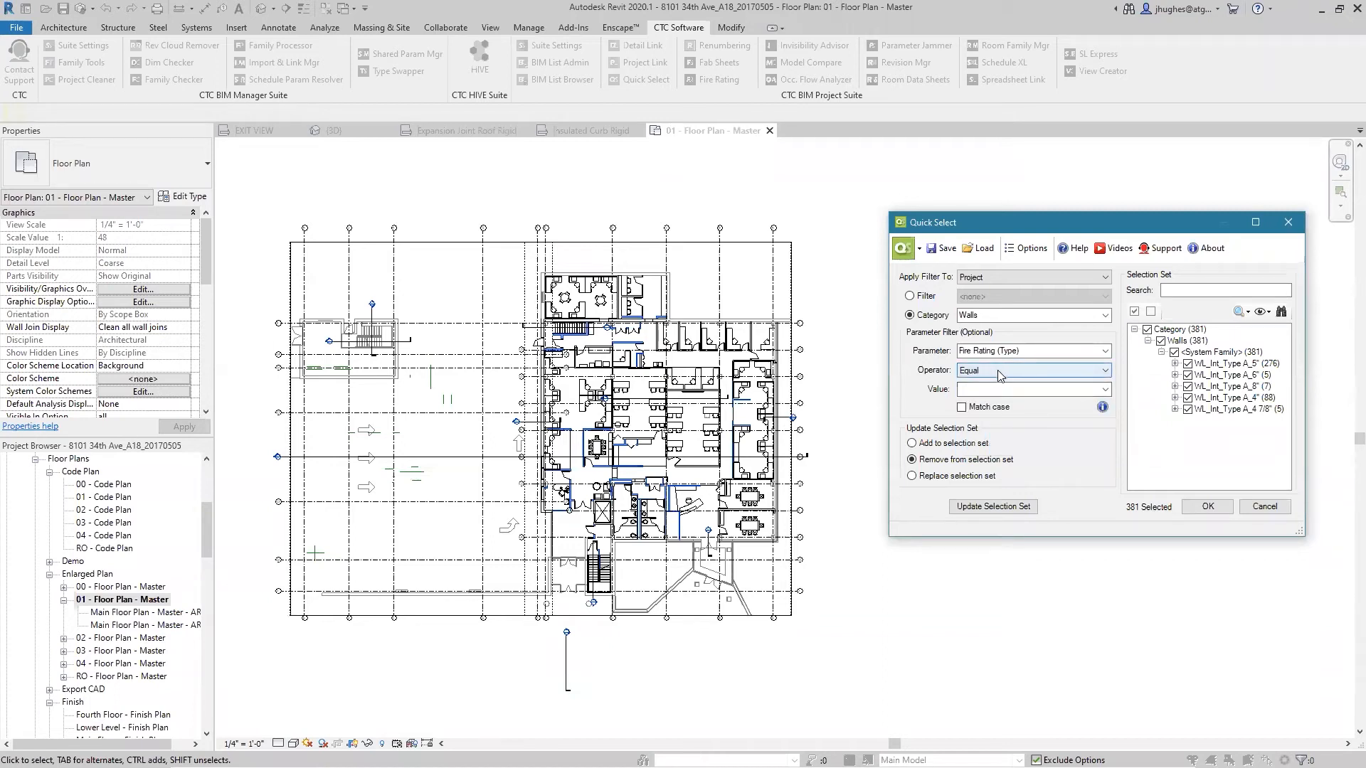
click(1104, 389)
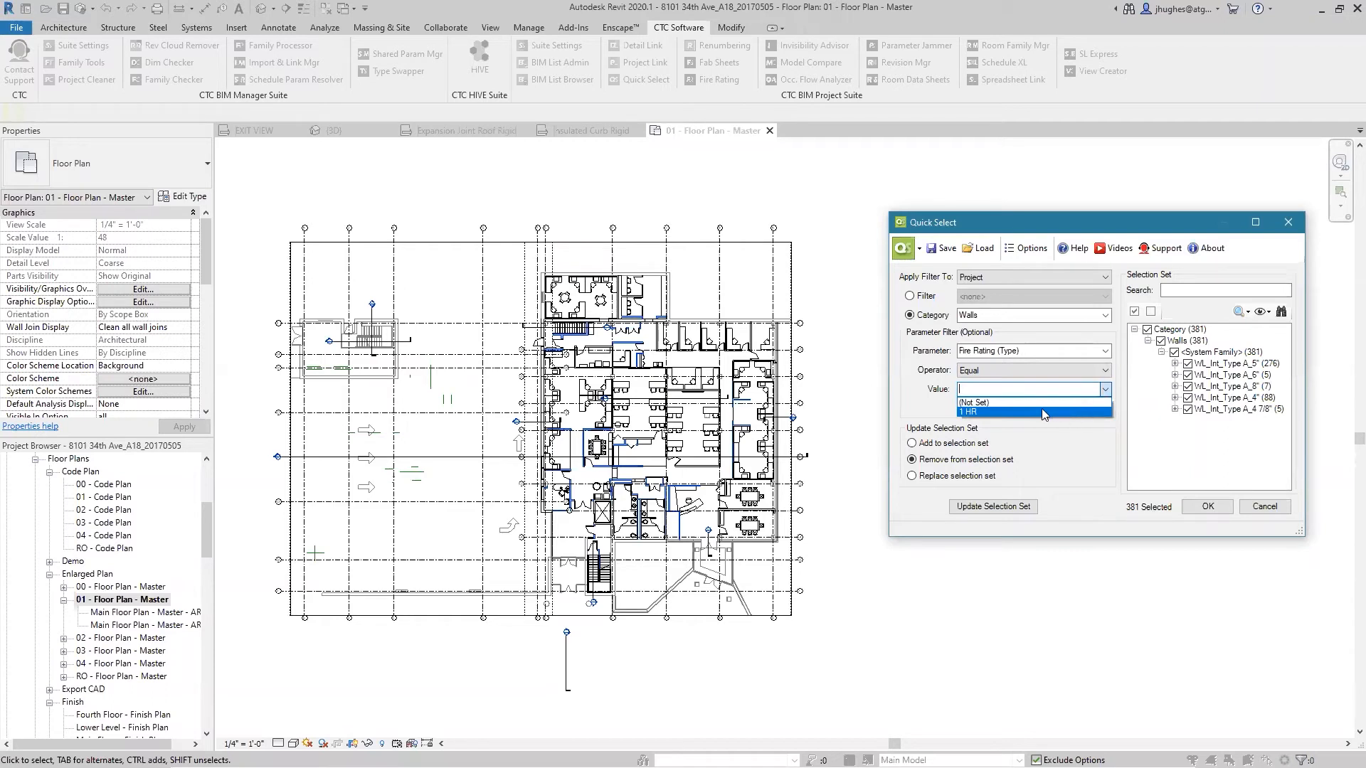
click(976, 412)
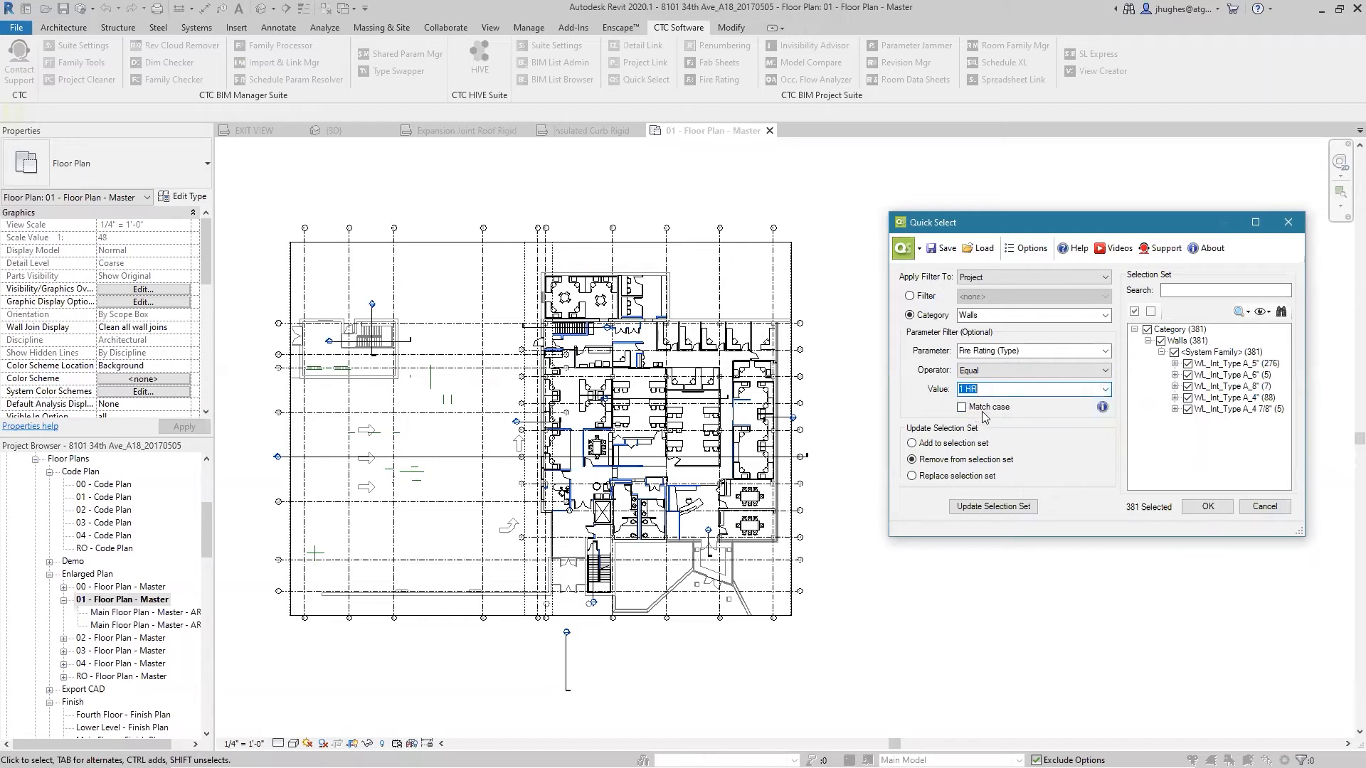
- Replace the selection set with the walls that match the fire rating filter
click(915, 477)
click(1009, 508)
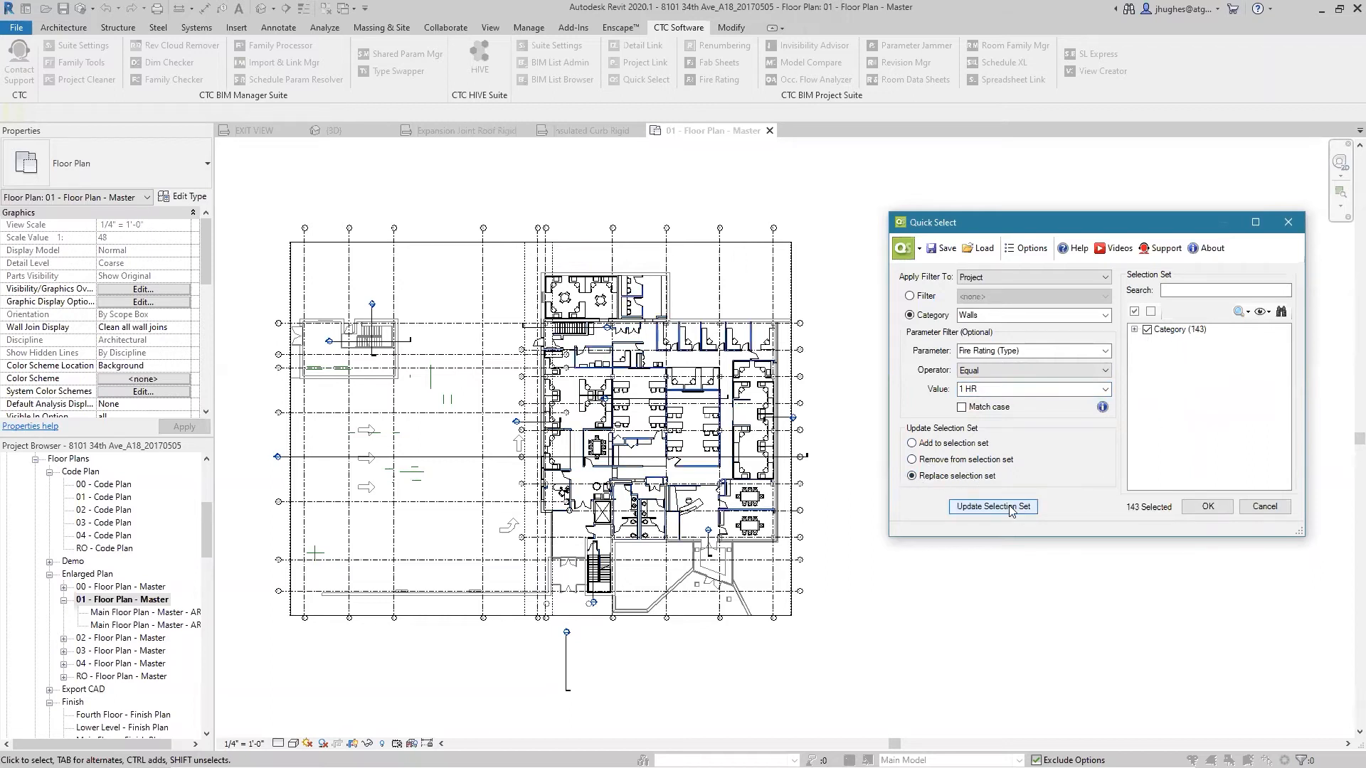
click(1134, 329)
click(1134, 330)
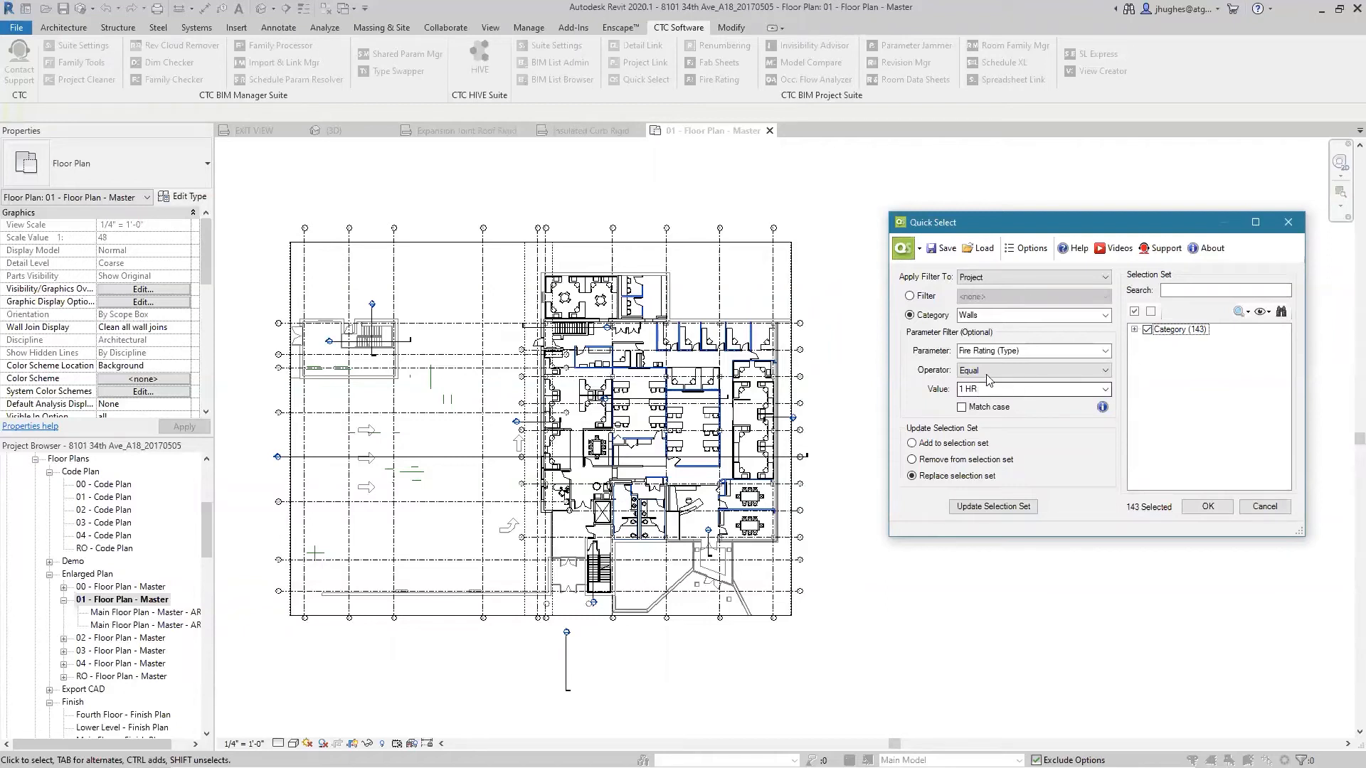
- Expand the updated selection set and examine its wall types and the individual WL_Int_Type B_5" walls
click(1135, 330)
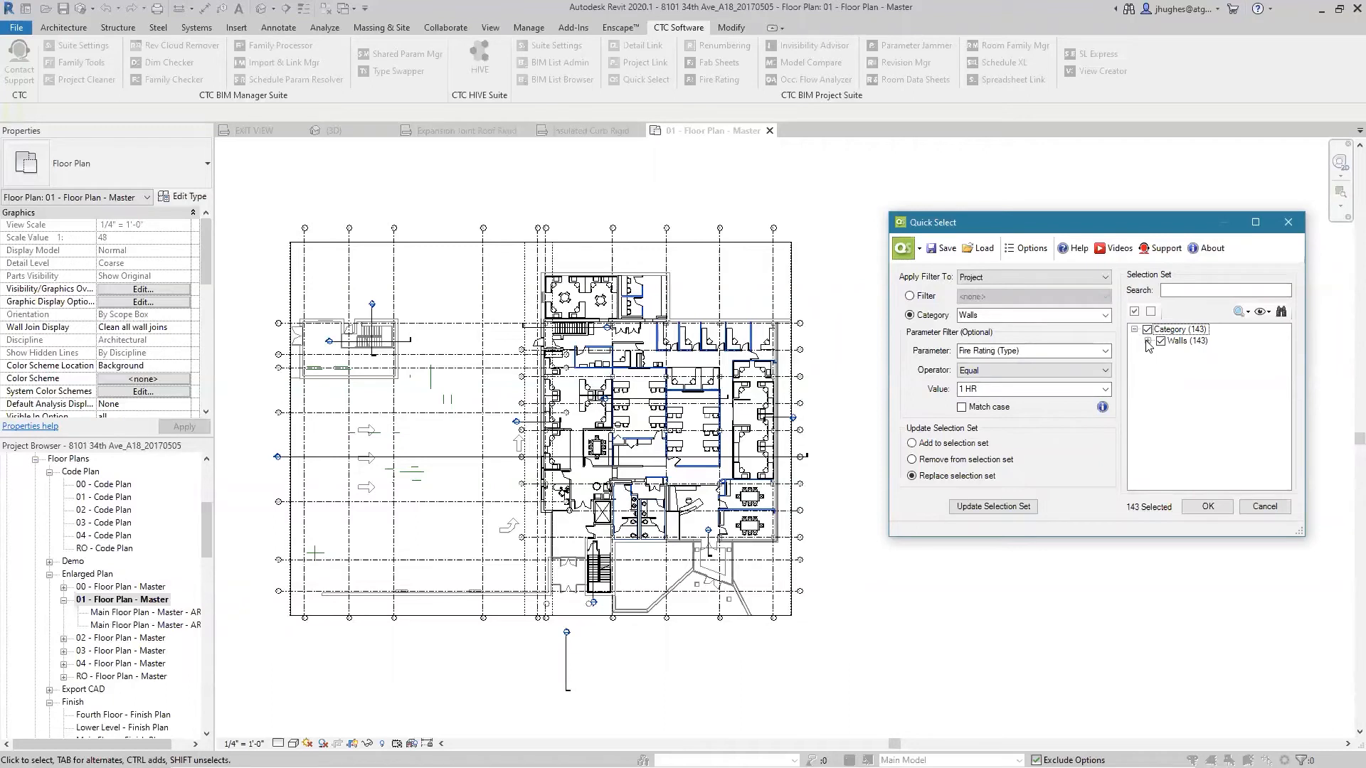
click(1147, 342)
click(1161, 352)
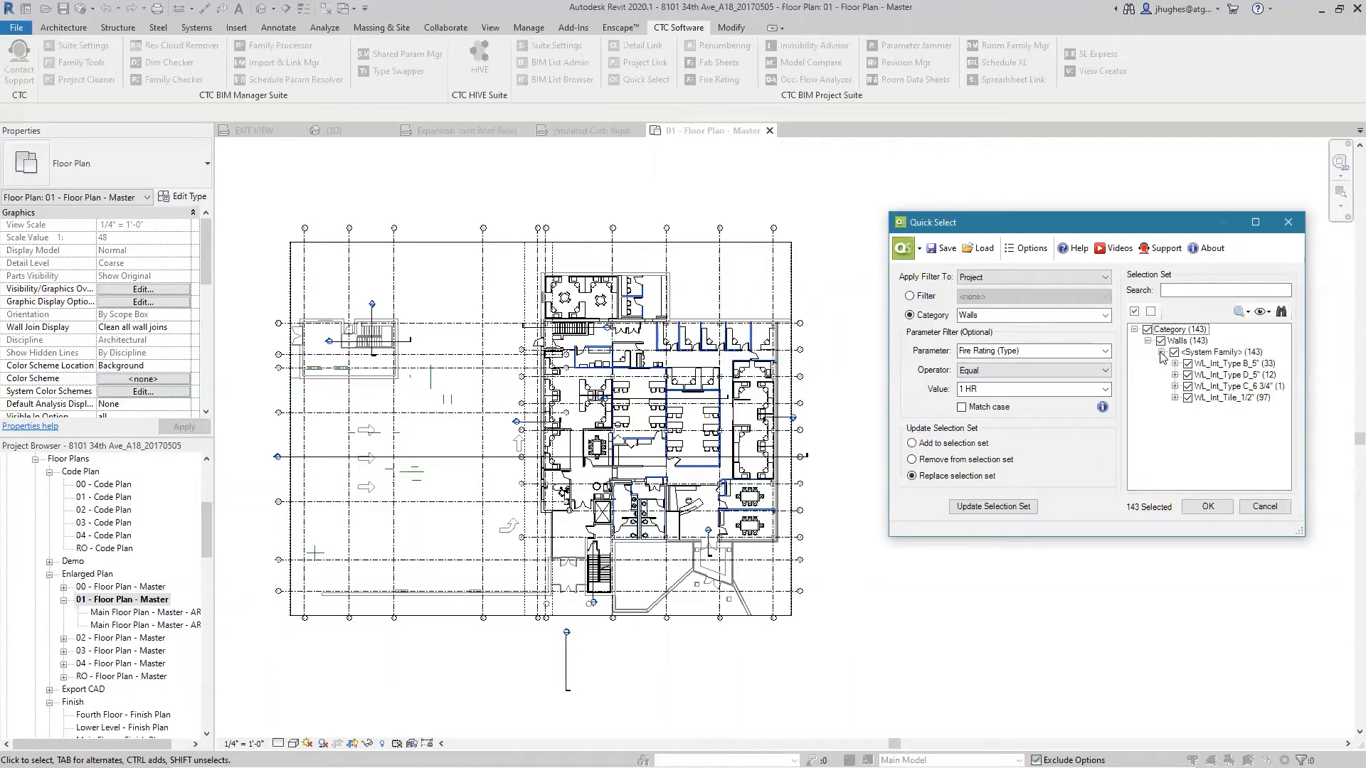
click(1200, 353)
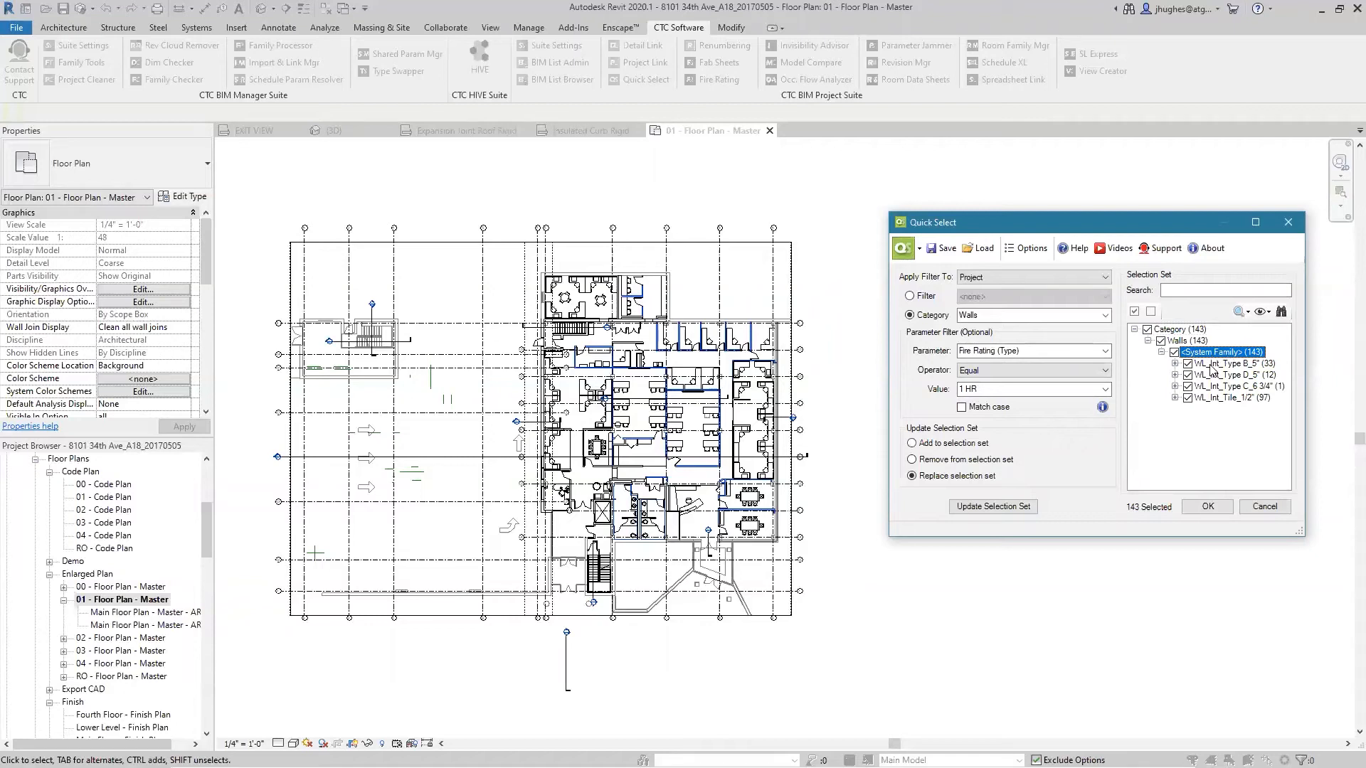
click(1211, 365)
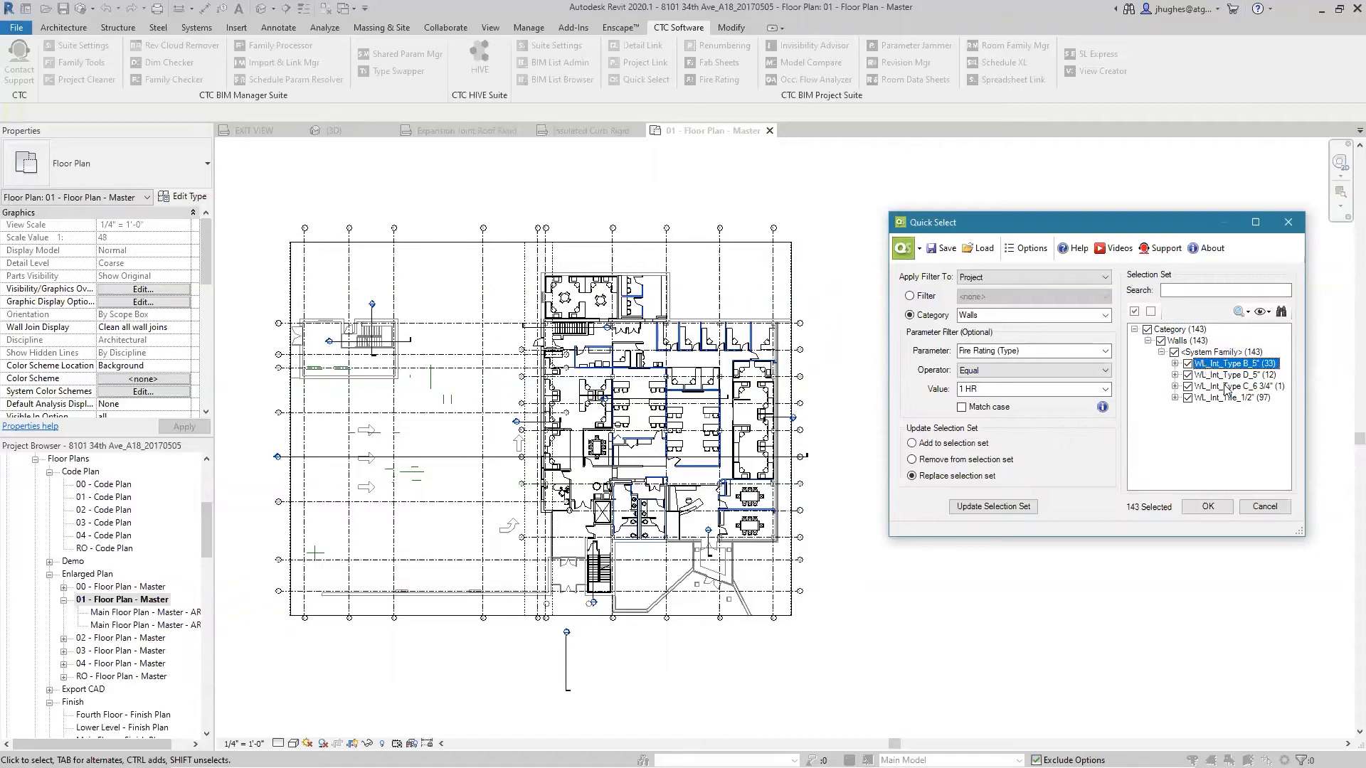
click(1174, 364)
scroll(1209, 379, down, 2)
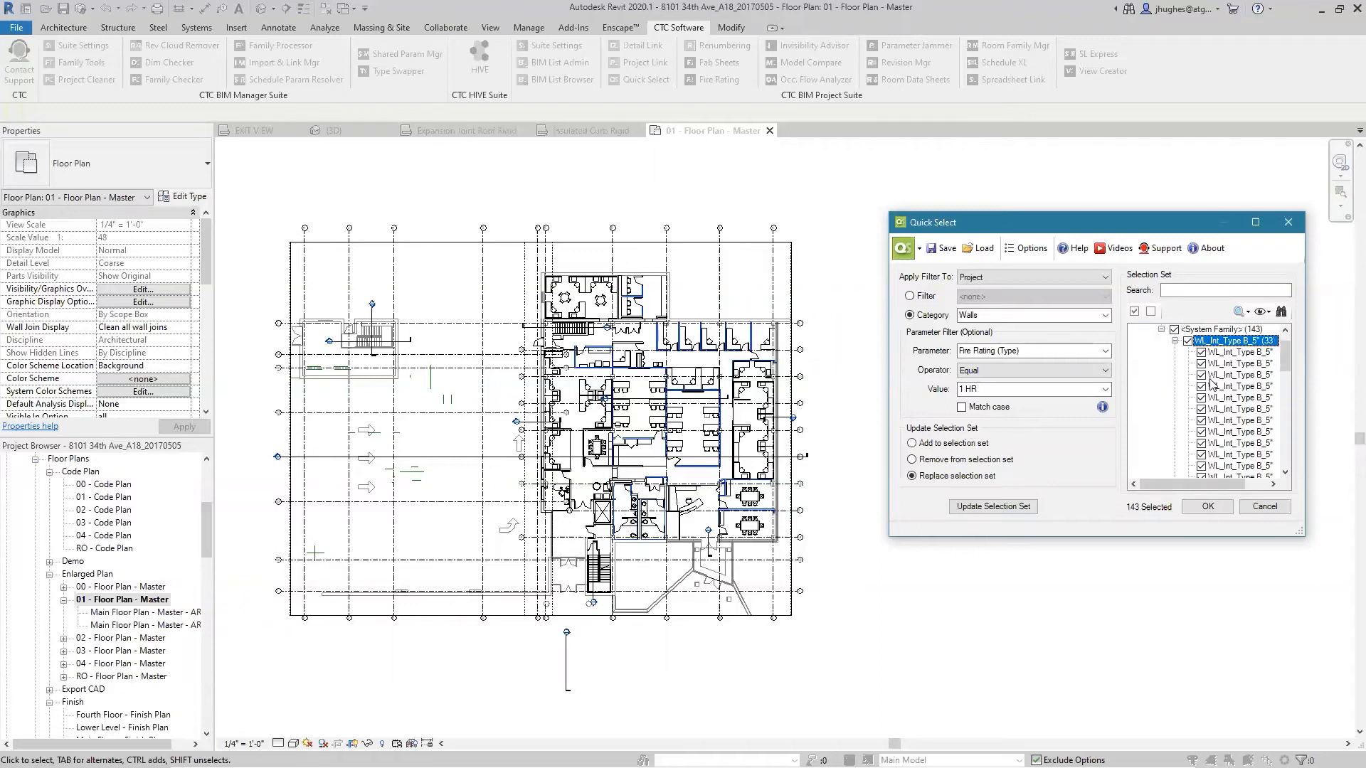
scroll(1209, 380, up, 2)
click(1221, 375)
scroll(1237, 377, down, 2)
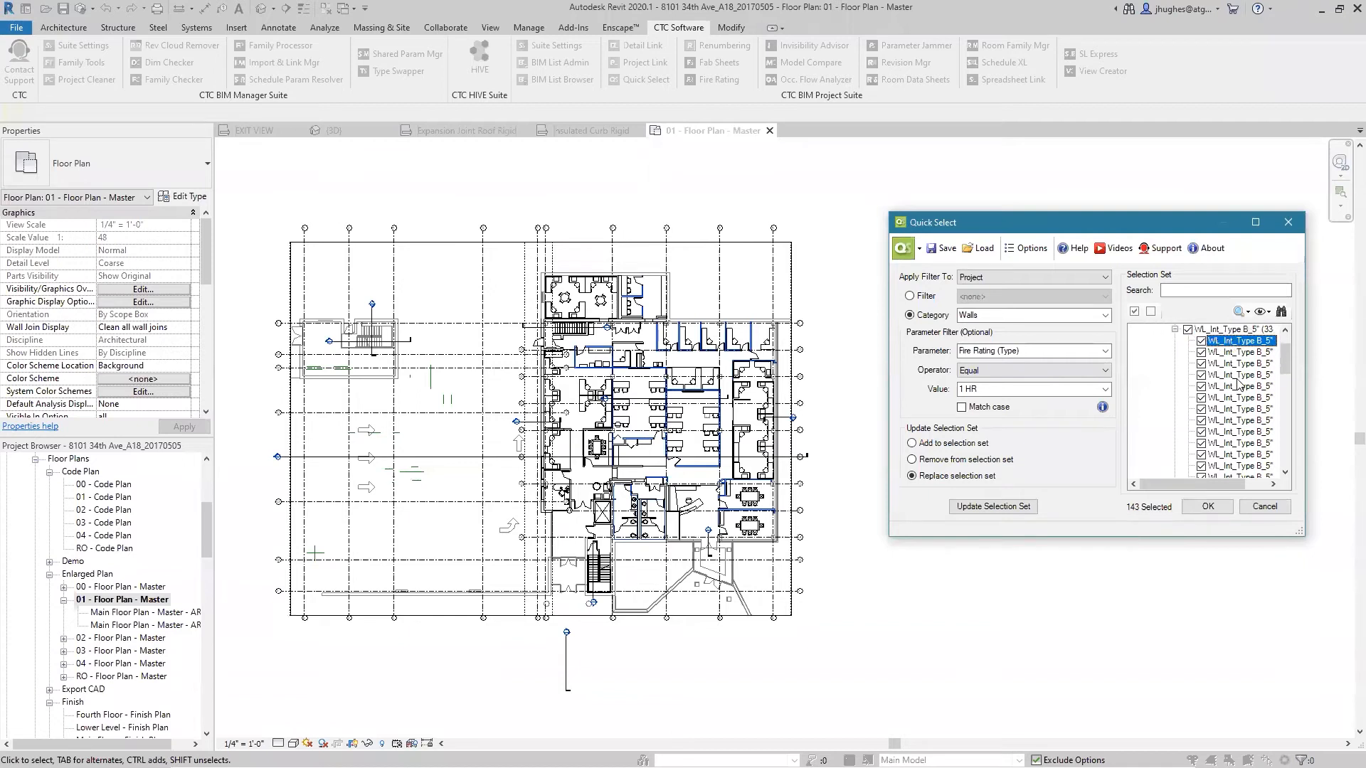
scroll(1229, 361, up, 2)
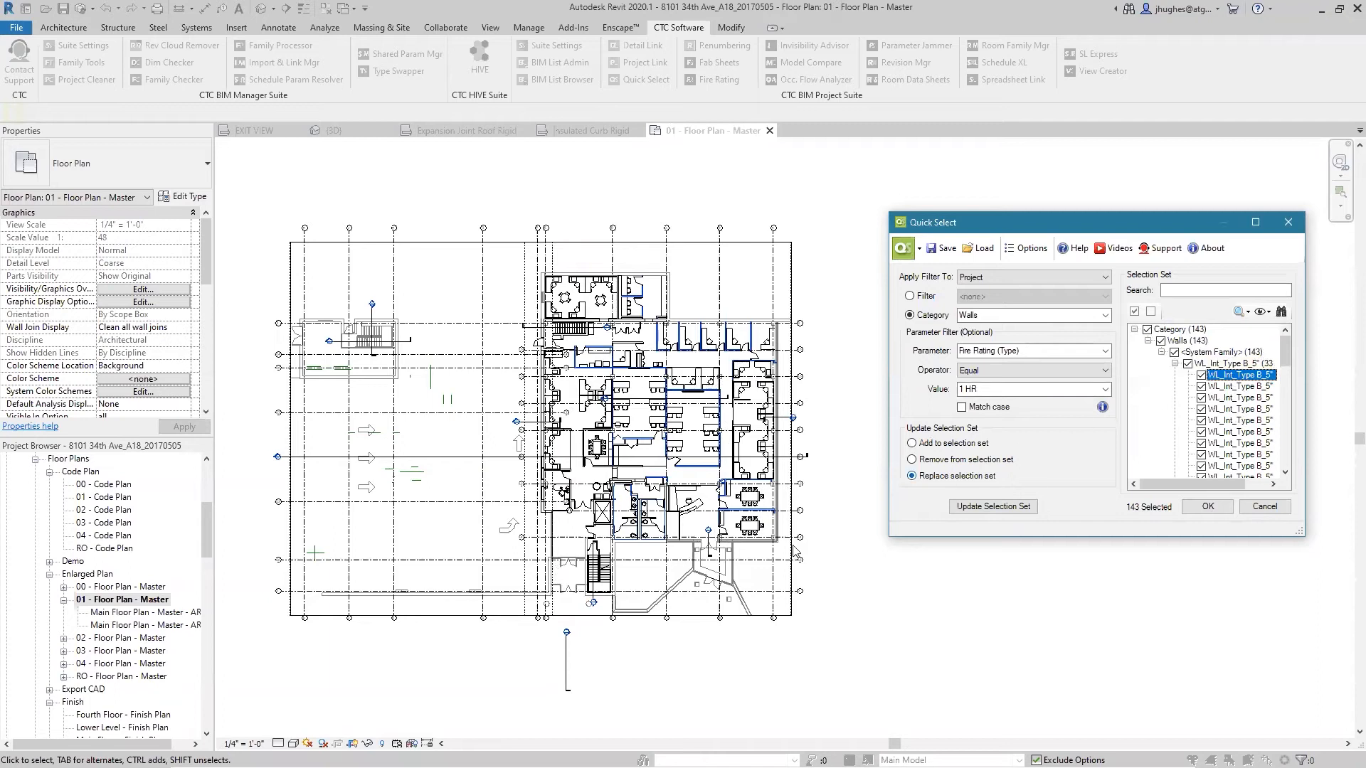
- Exclude the WL_Int_Type B_5" walls from the selection set and include them again, first as a whole type and as the last three individual walls
click(1187, 364)
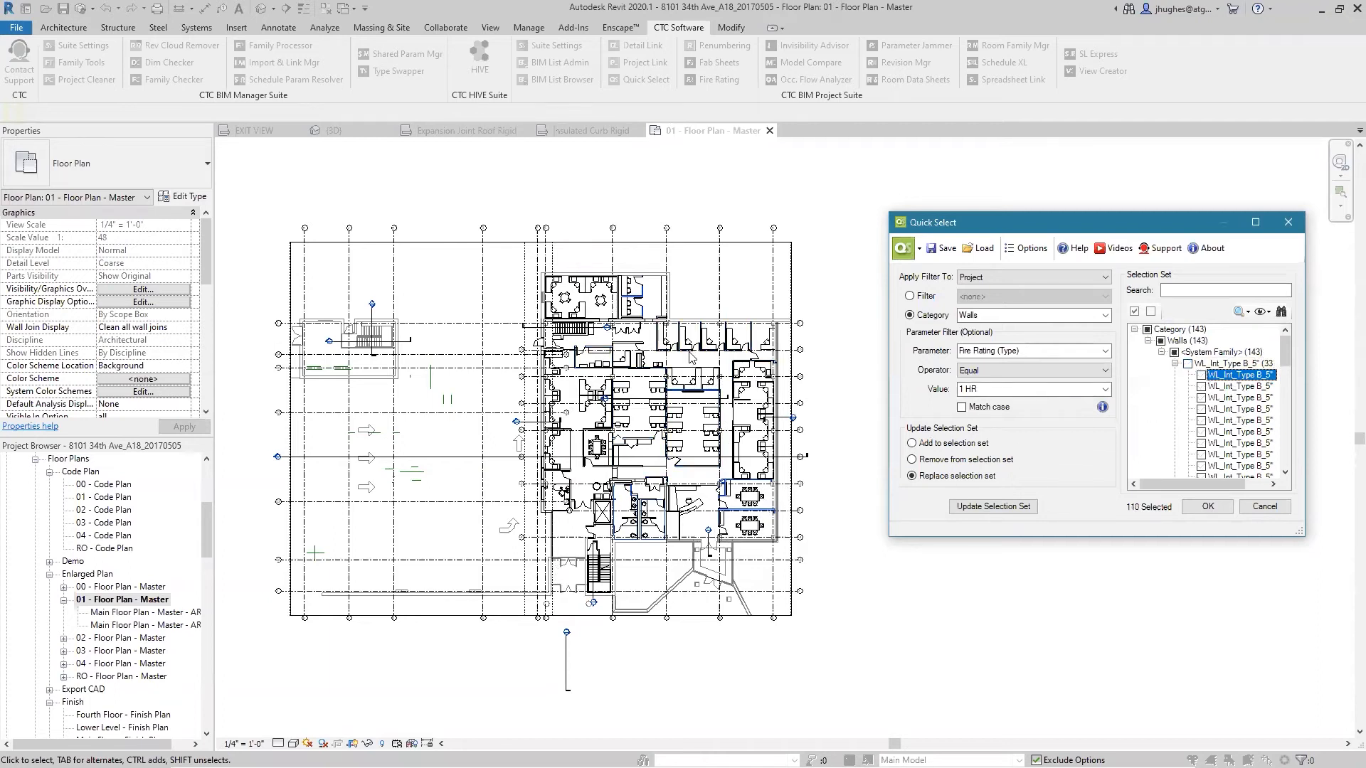
click(1187, 364)
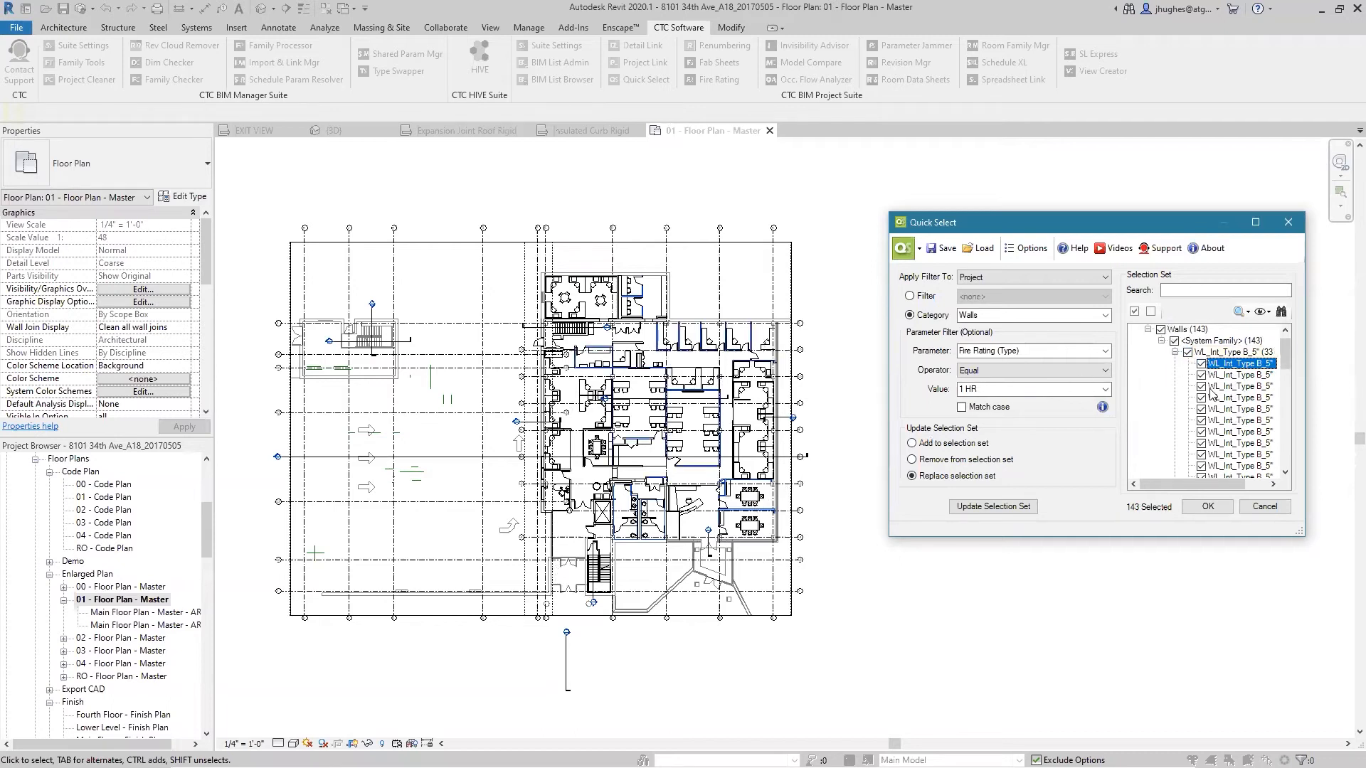
scroll(1211, 393, down, 5)
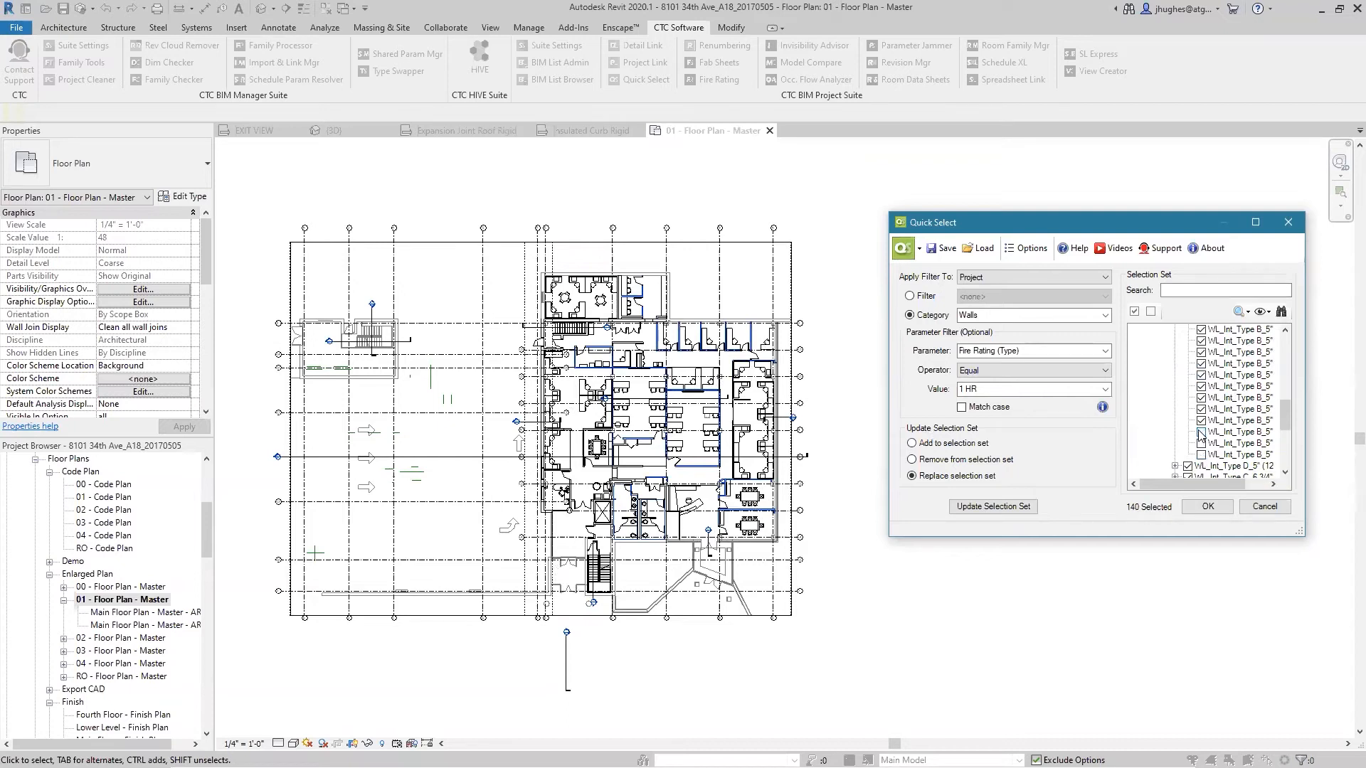
drag(1205, 485, 1230, 485)
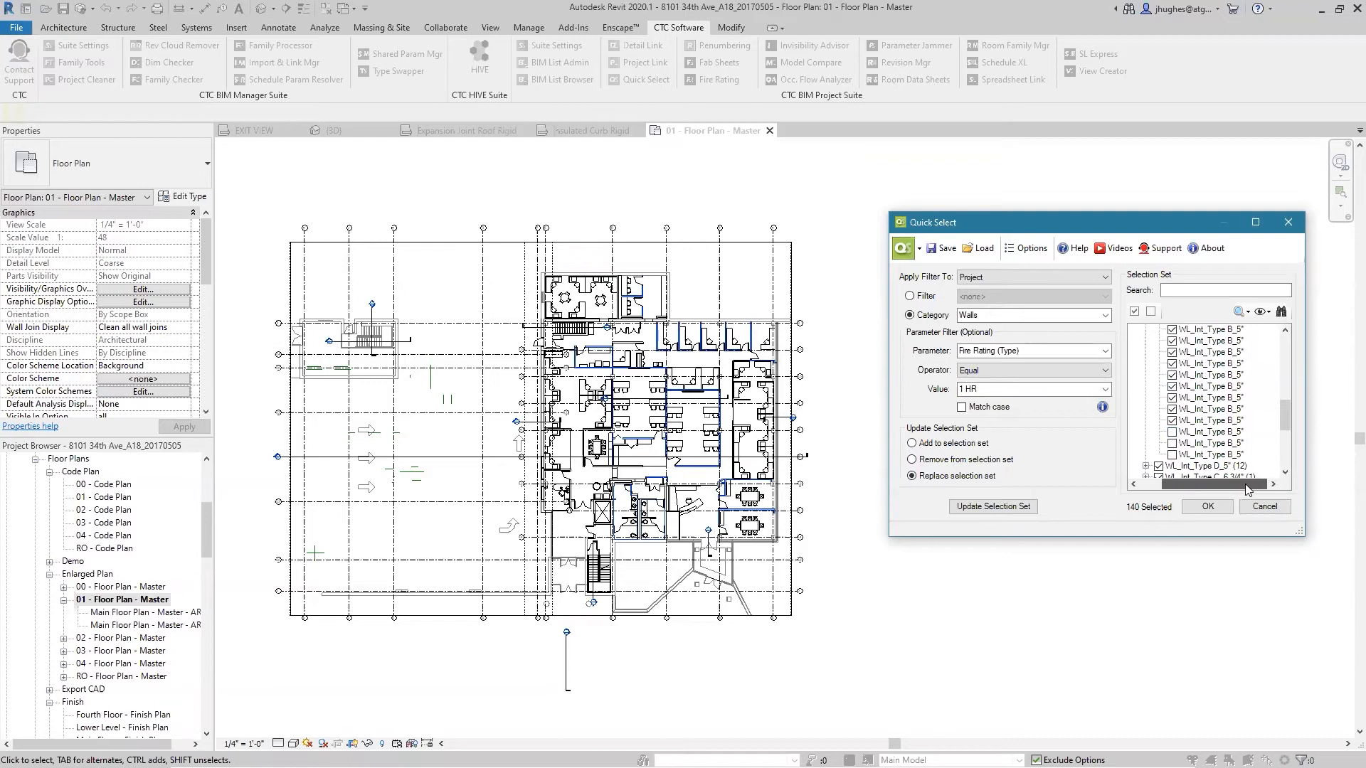
click(1173, 443)
click(1172, 443)
click(1172, 432)
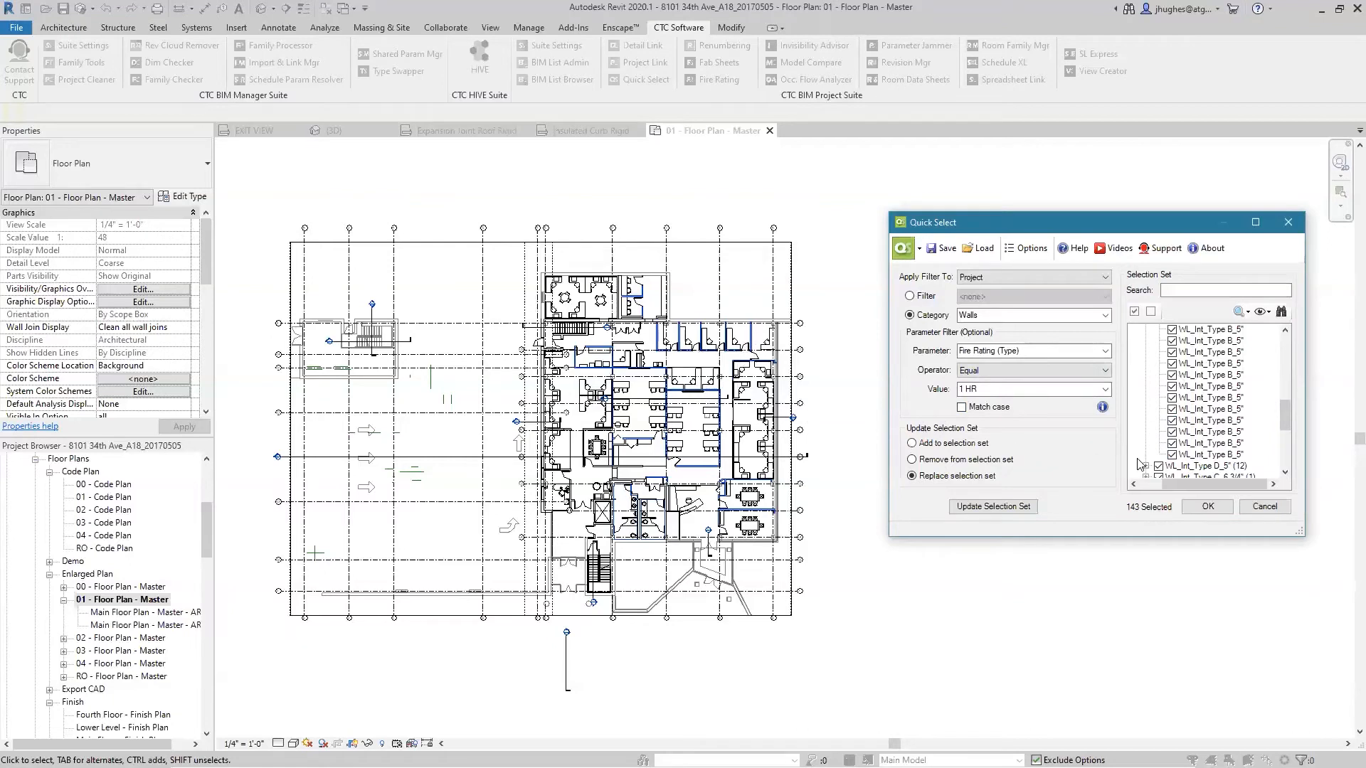
- Accept the selection set so the fire-rated walls are selected in the model, and reopen Quick Select
drag(1285, 412, 1286, 344)
click(1205, 506)
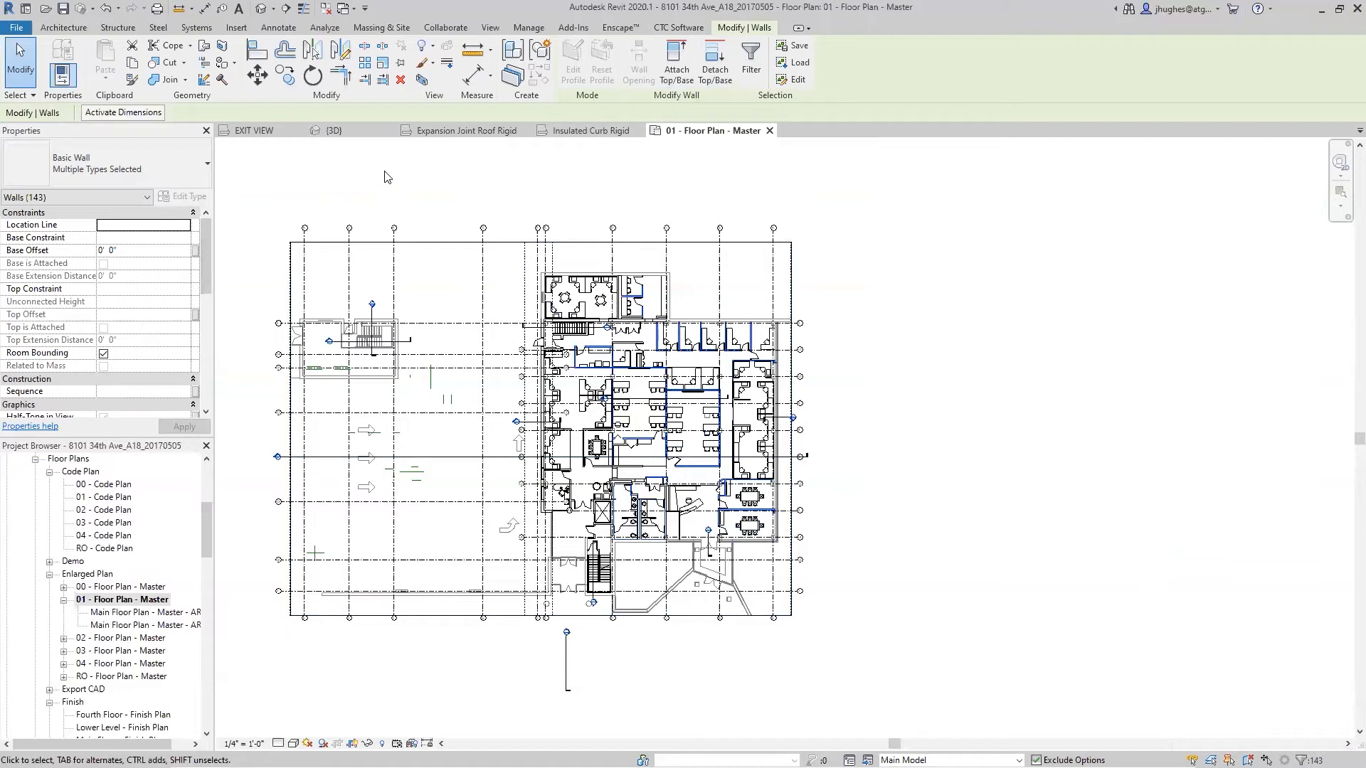
click(692, 27)
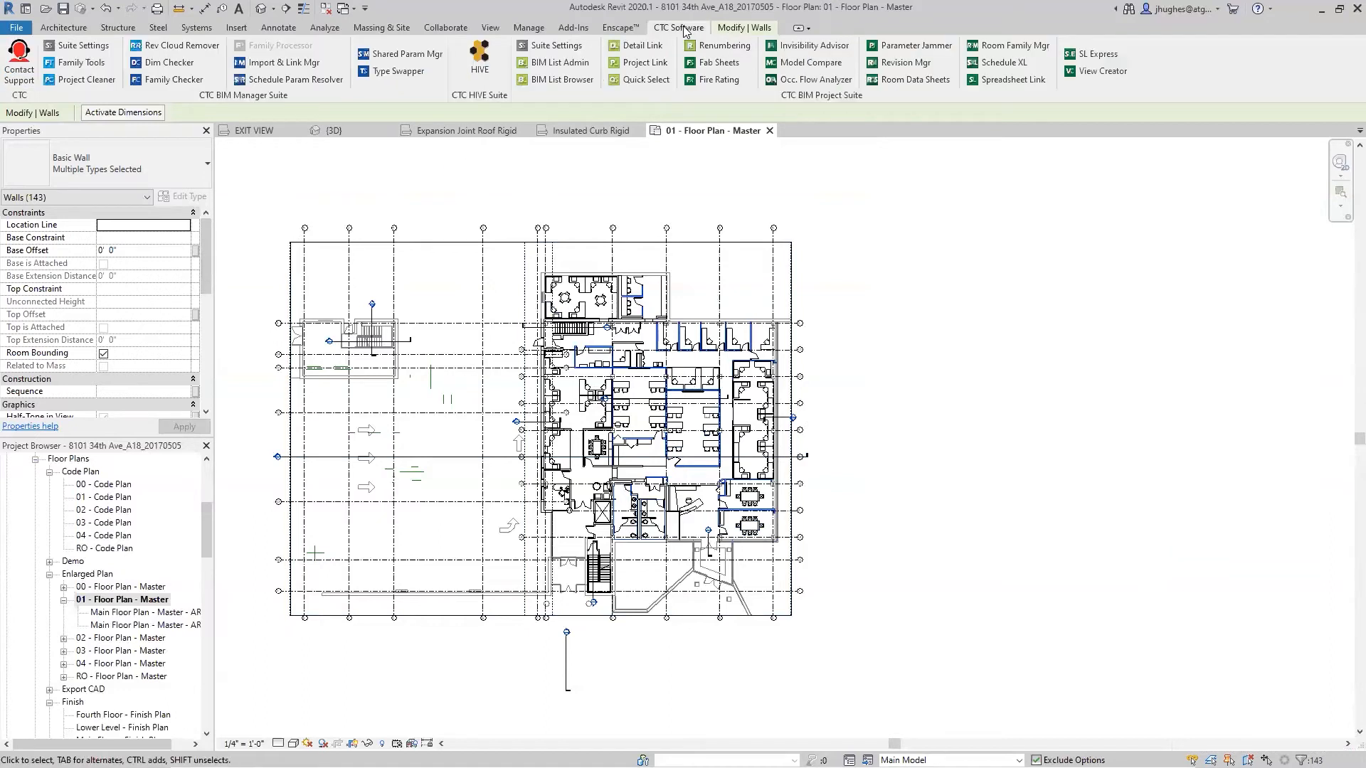
click(660, 79)
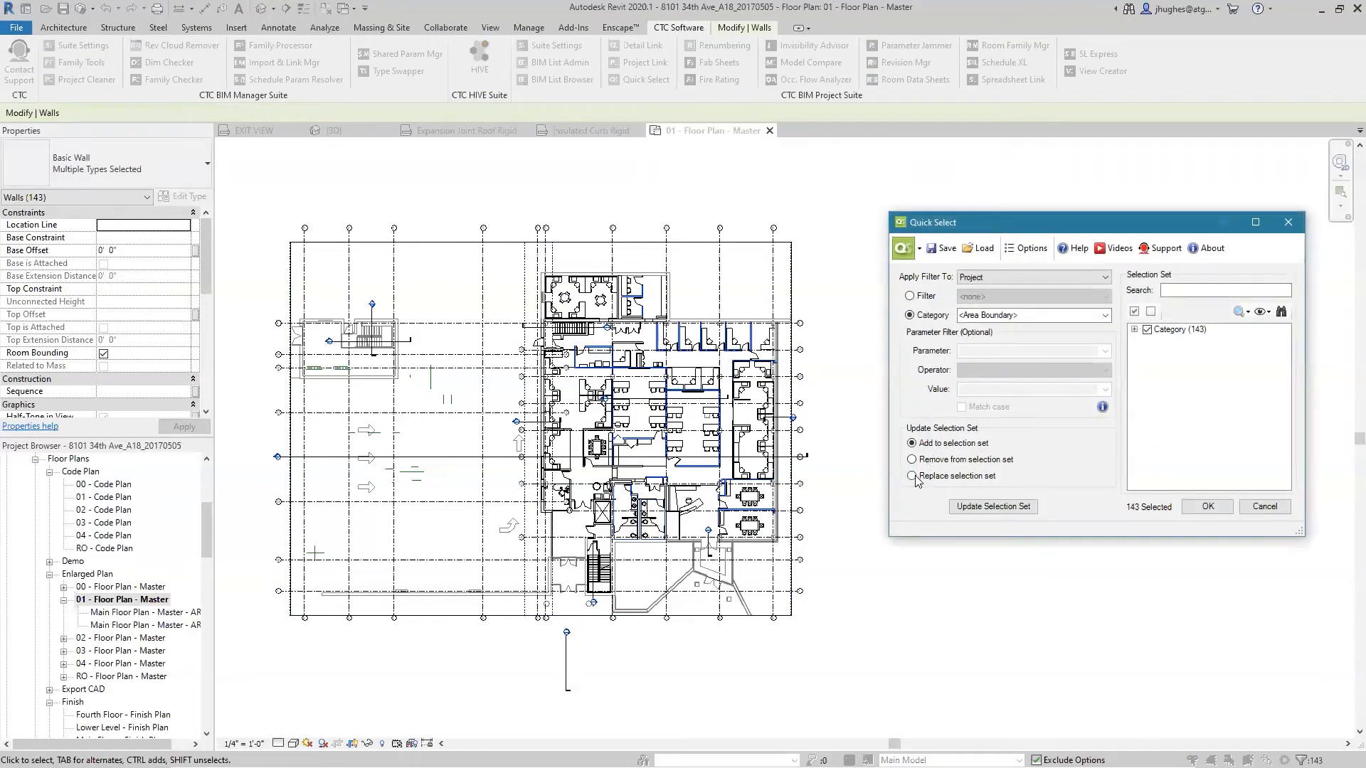
- Replace the selection set with the project's walls whose Fire Rating (Type) parameter equals 1 HR
click(912, 477)
click(1105, 315)
drag(1107, 351, 1108, 586)
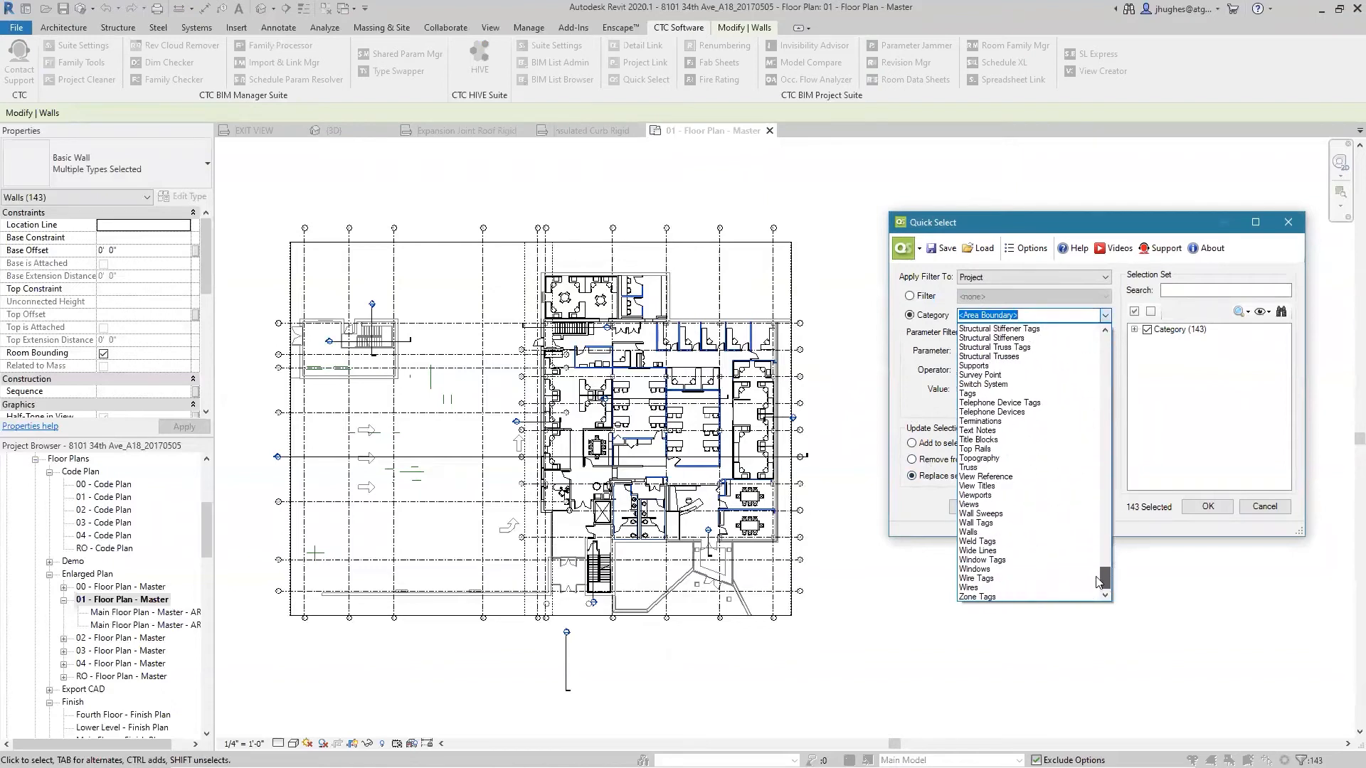
click(1014, 532)
click(1104, 351)
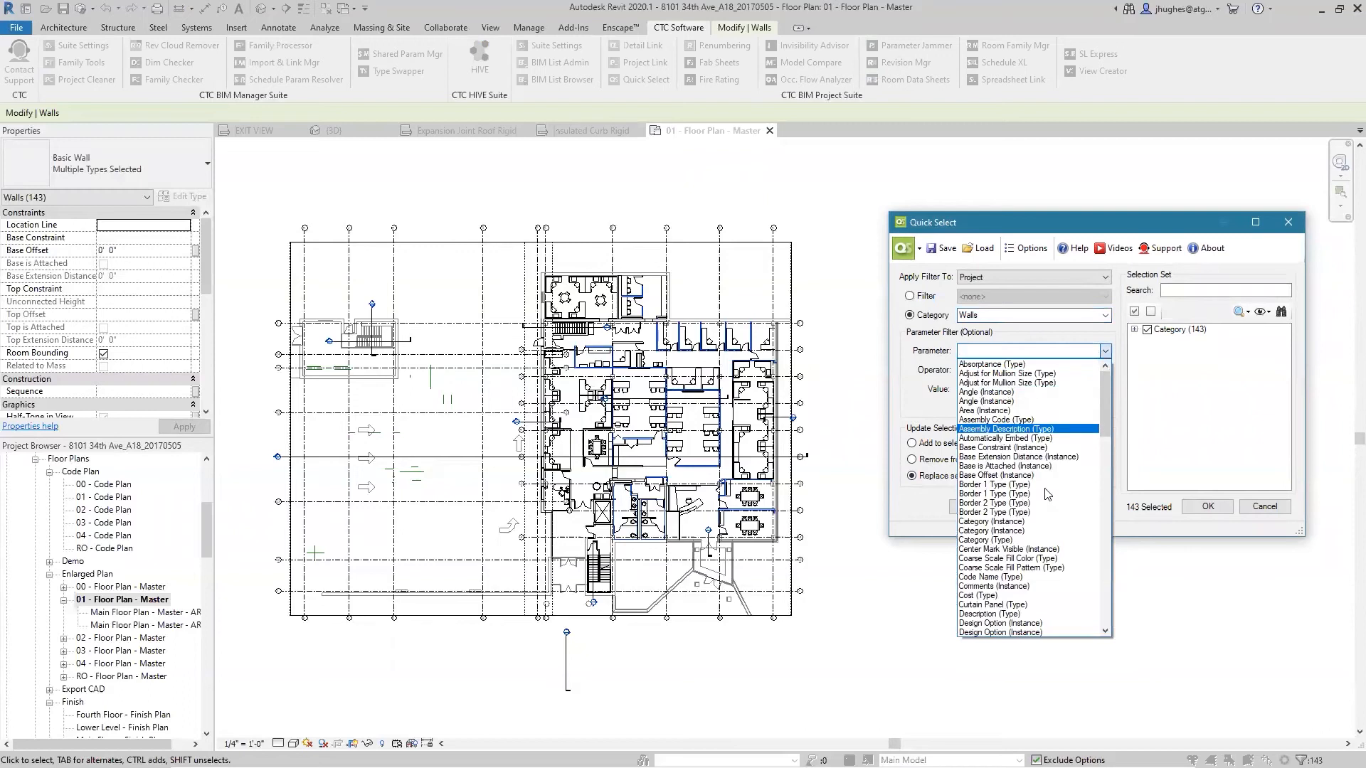
scroll(1023, 538, down, 4)
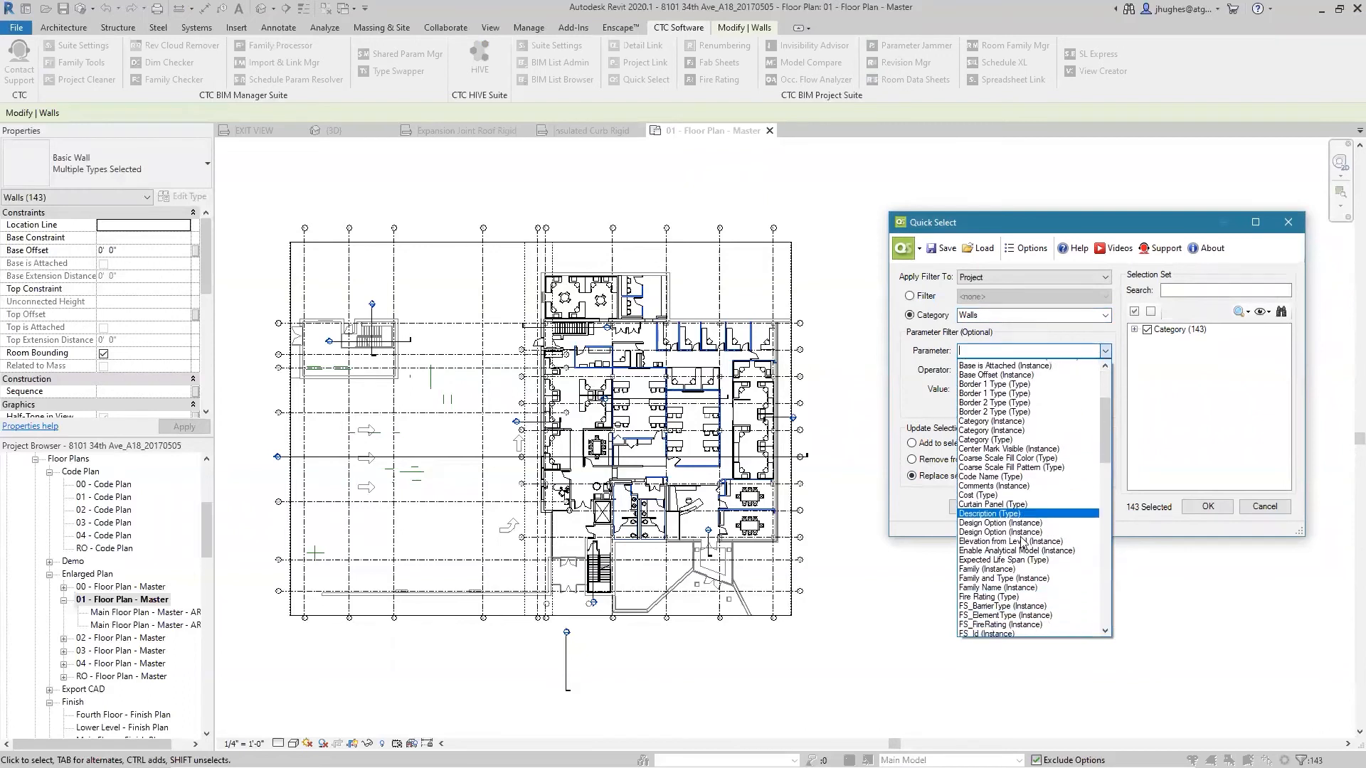
click(990, 599)
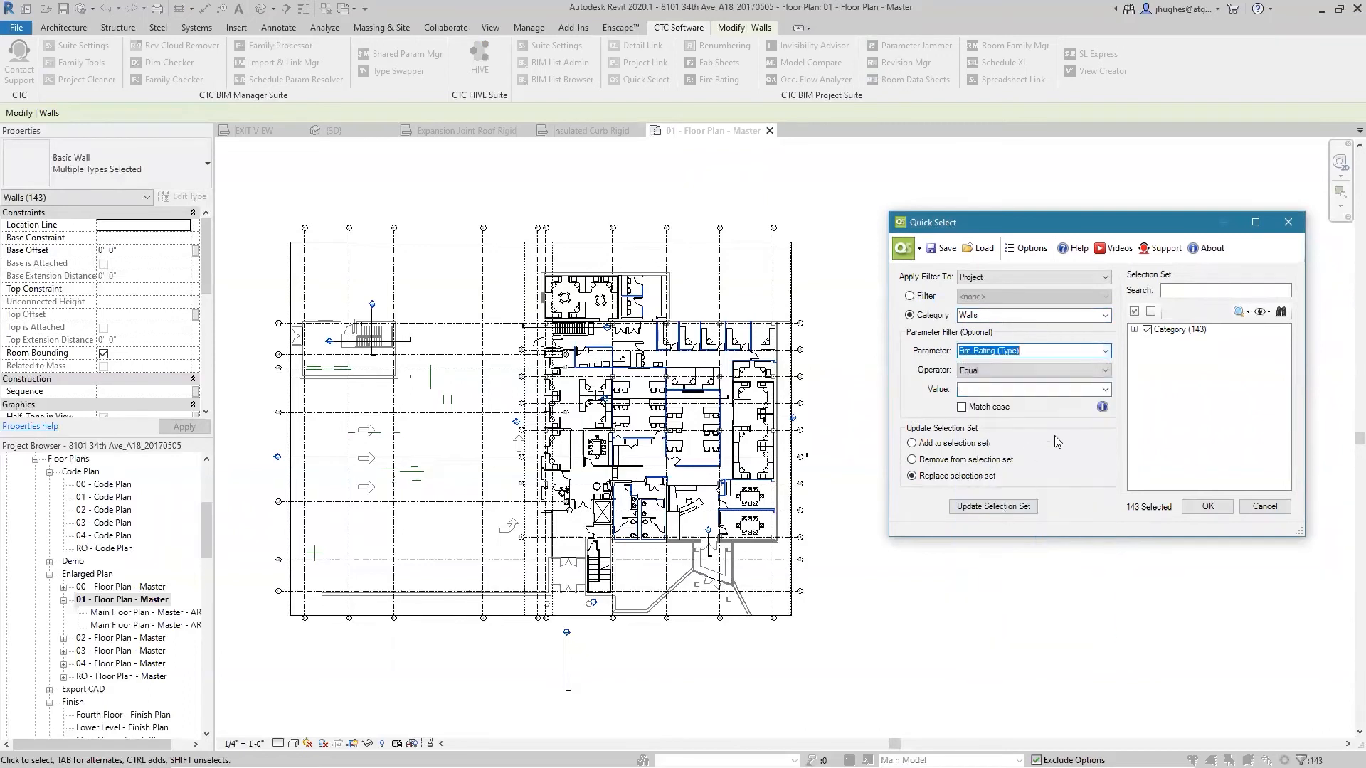
click(1032, 389)
click(1034, 418)
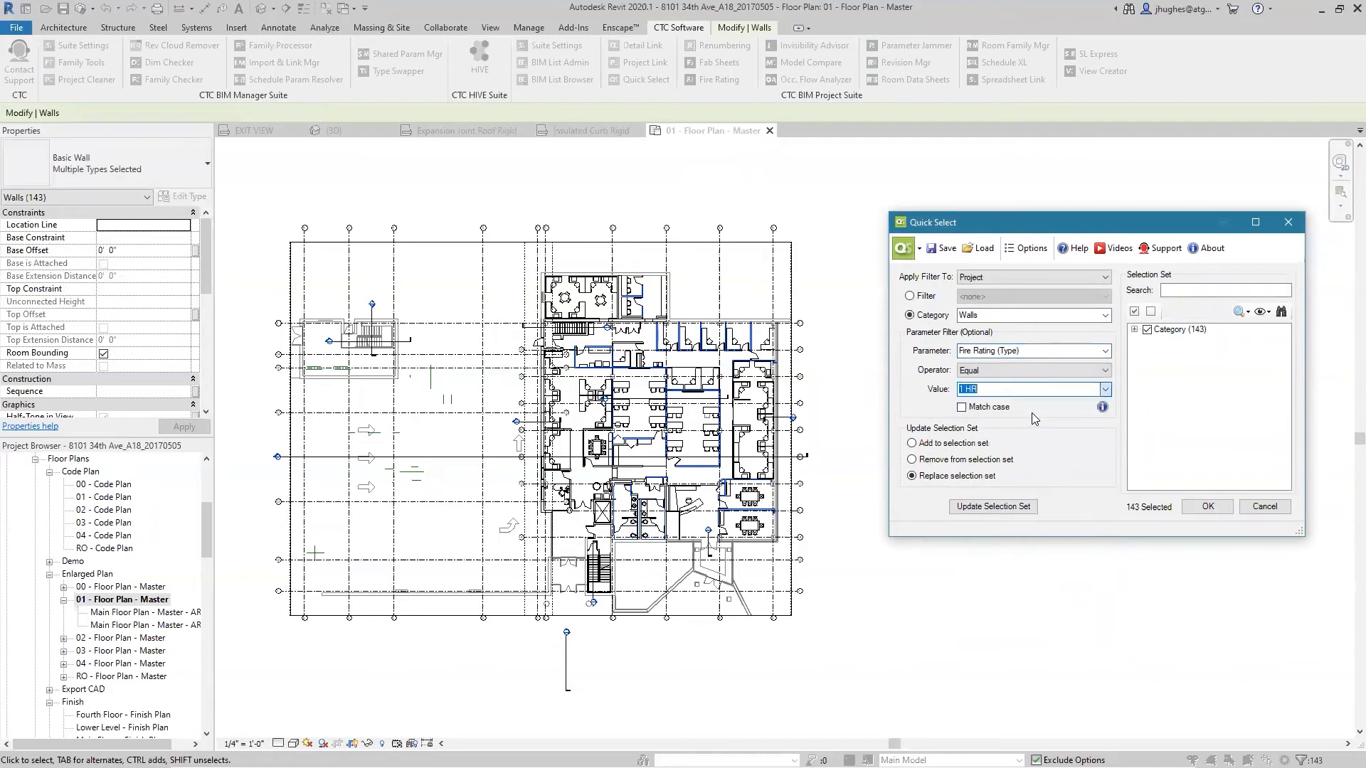
click(1017, 508)
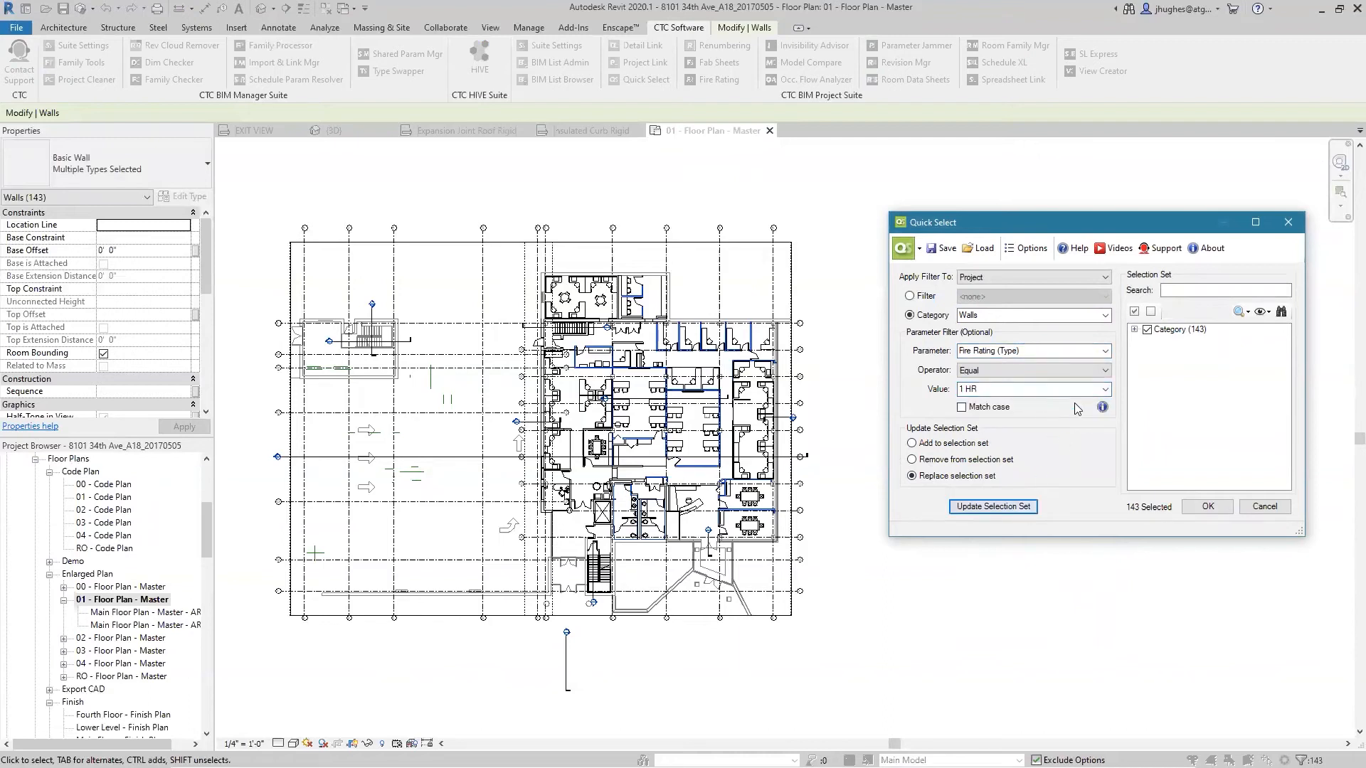
- Expand the wall types in the selection set and exclude all of them except WL_Int_Type D_5"
click(1134, 329)
click(1147, 341)
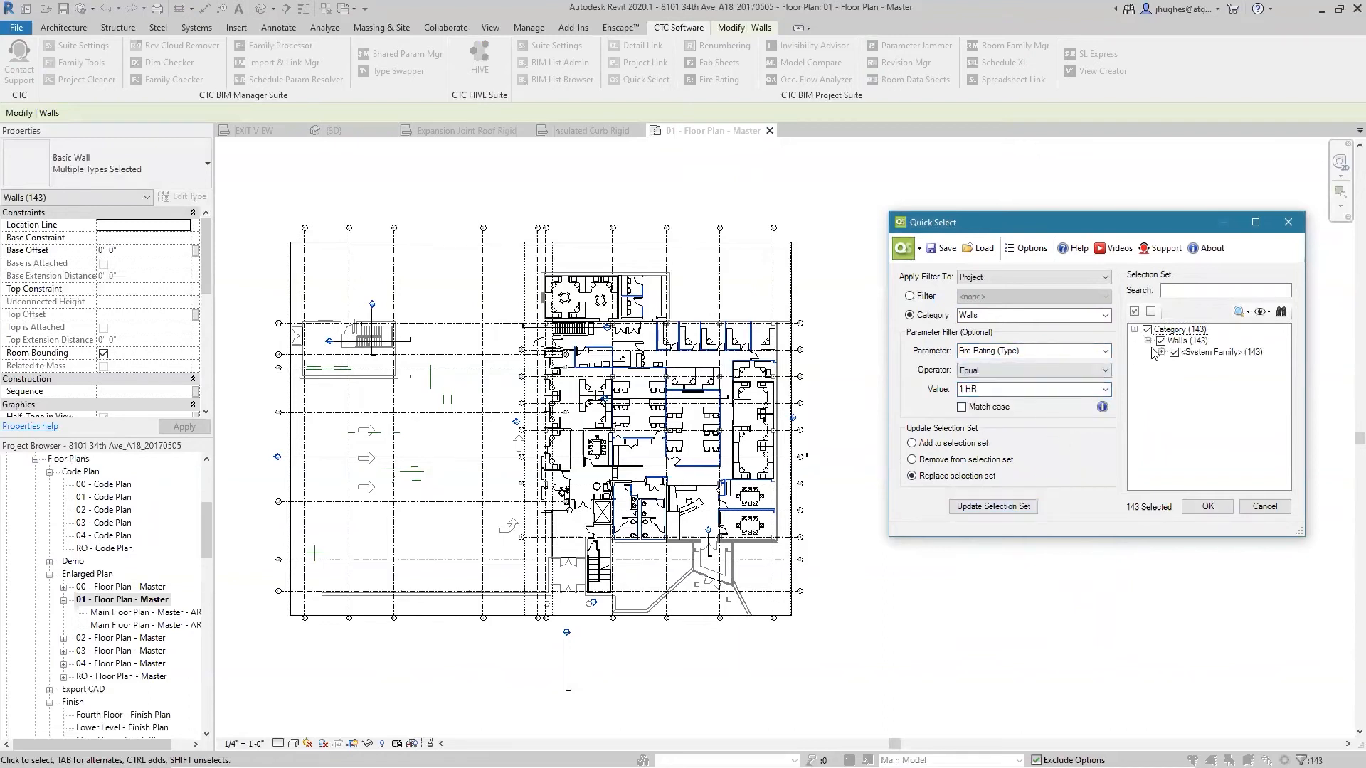
click(1161, 353)
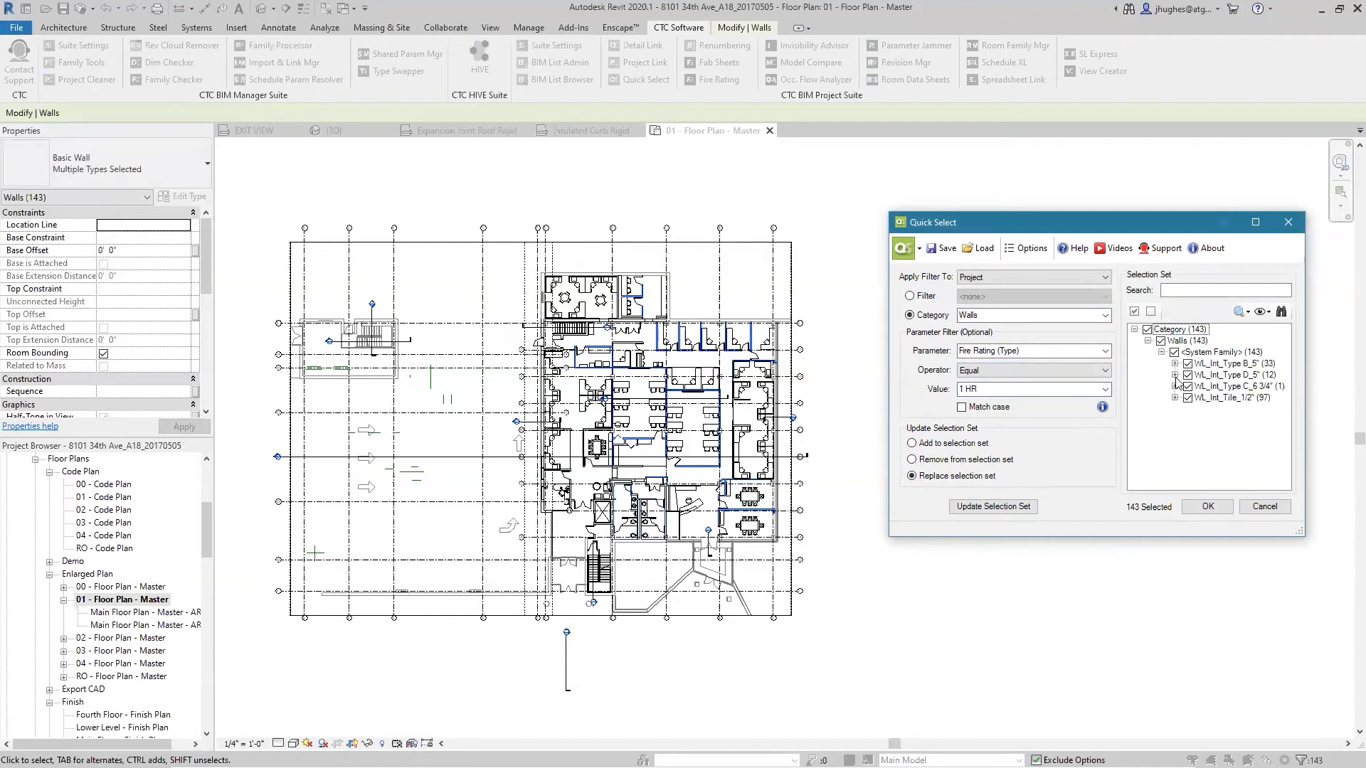
click(1213, 375)
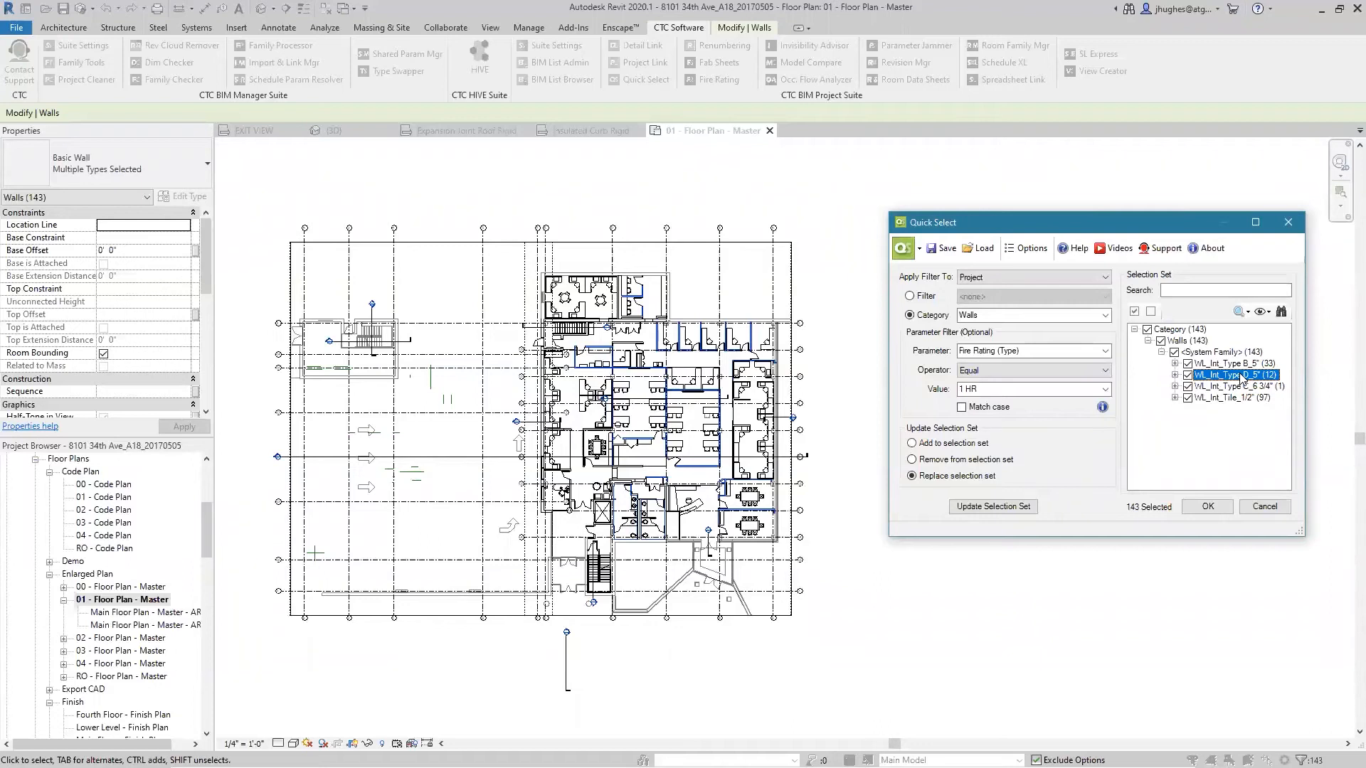
click(1188, 364)
click(1187, 386)
click(1187, 397)
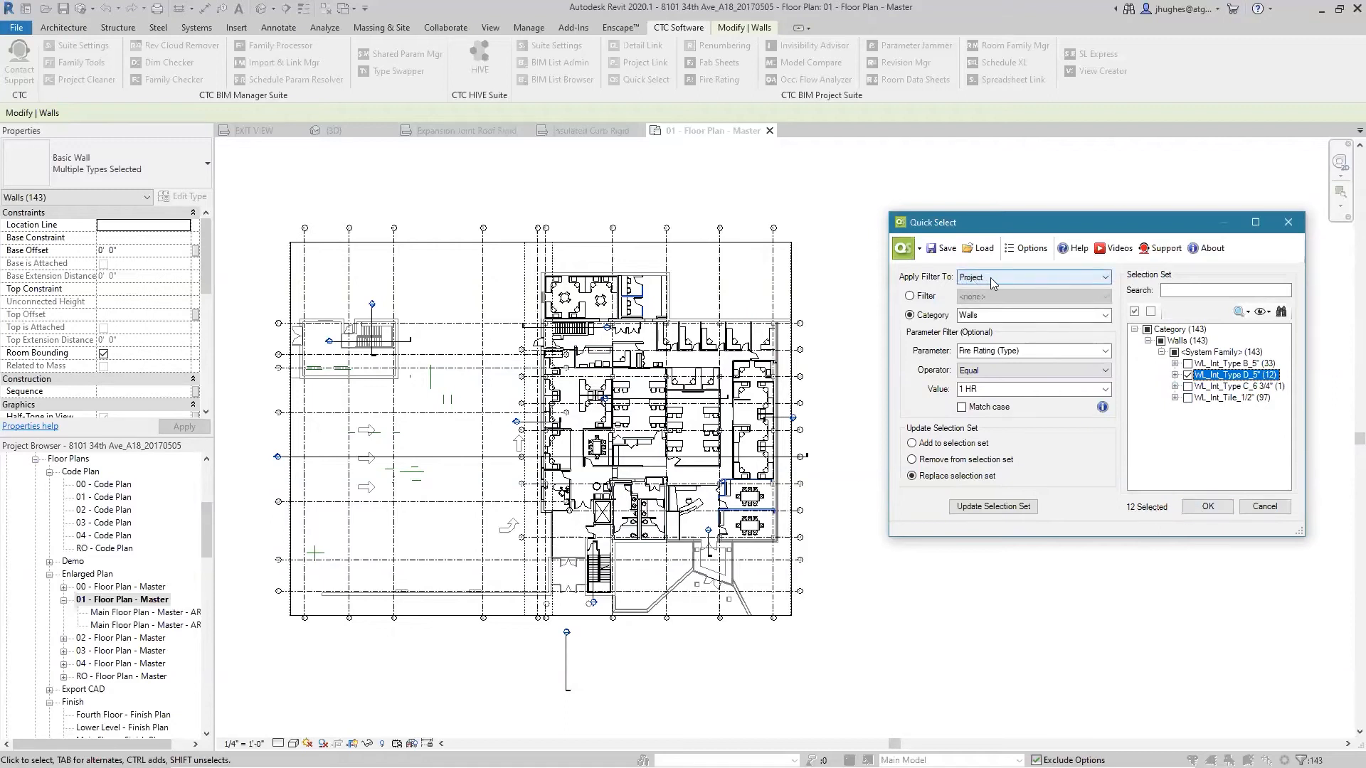
- Keep the filter scope on Project and accept the selection set so the WL_Int_Type D_5" walls are selected in the model
click(1080, 275)
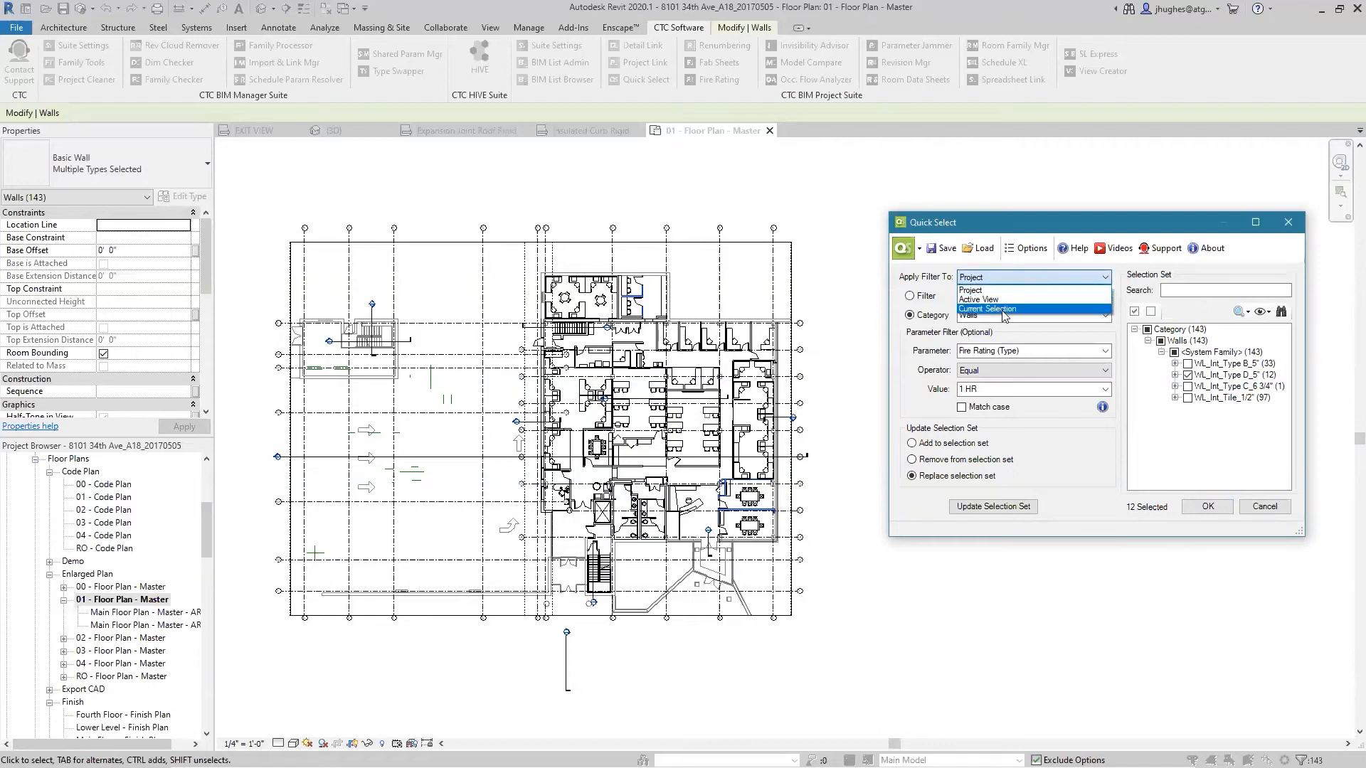
click(987, 290)
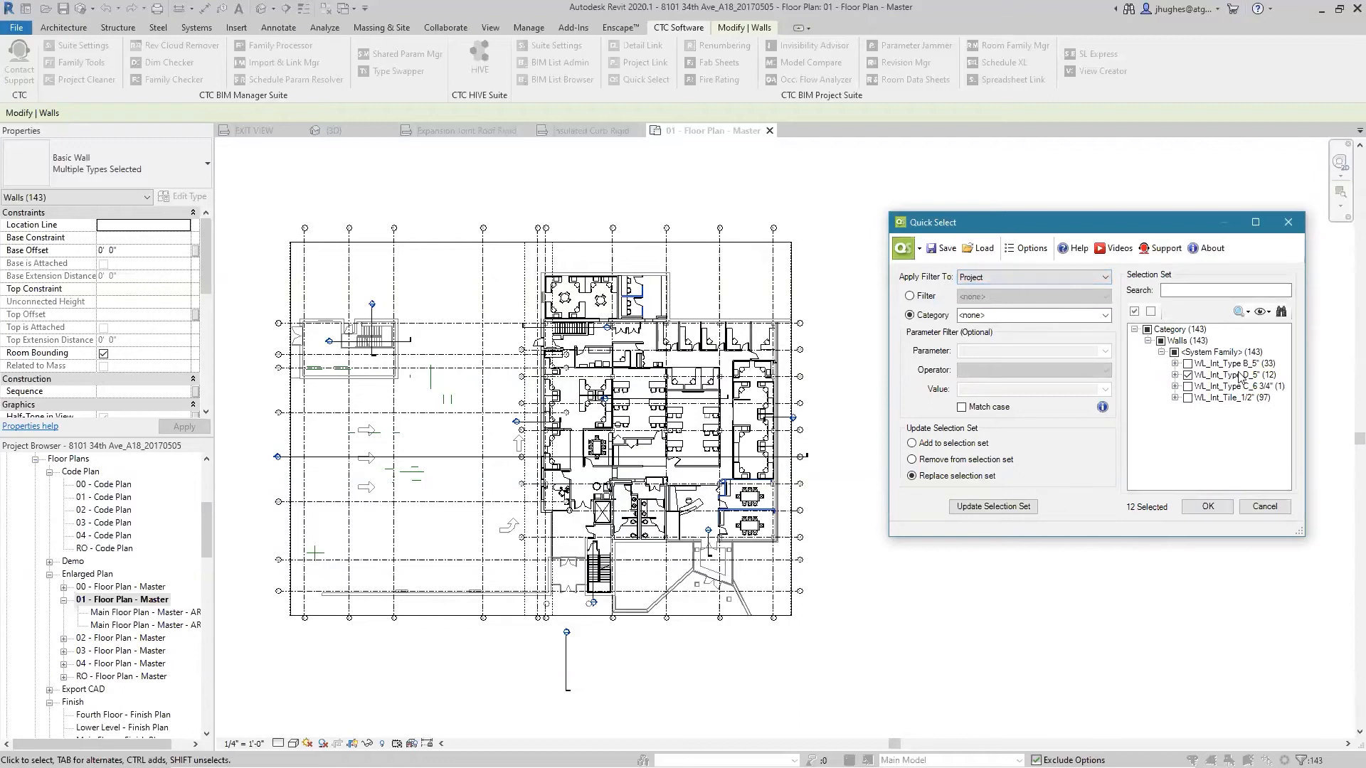
click(1208, 507)
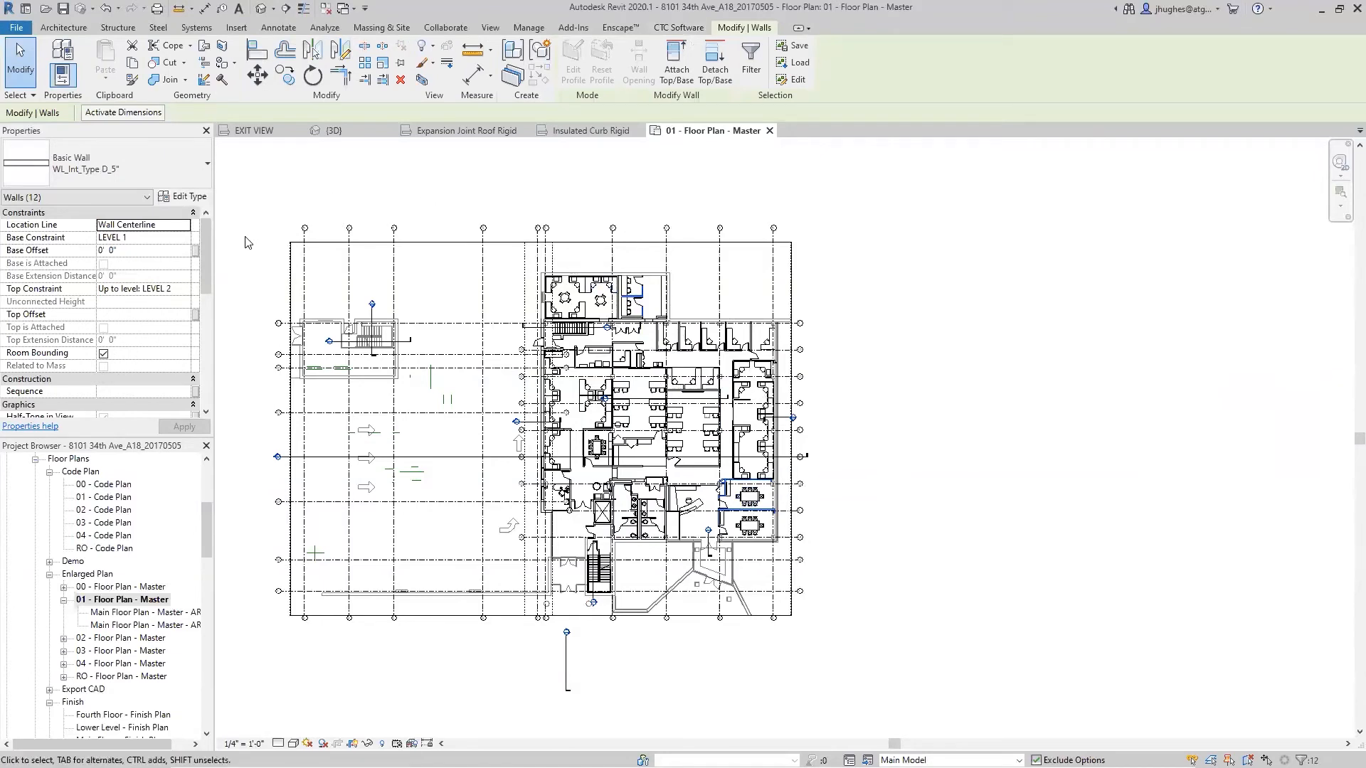
- Examine the available wall types and the layer assembly of WL_Int_Type D_5" with its preview, then cancel the dialogs and deselect the walls
click(195, 163)
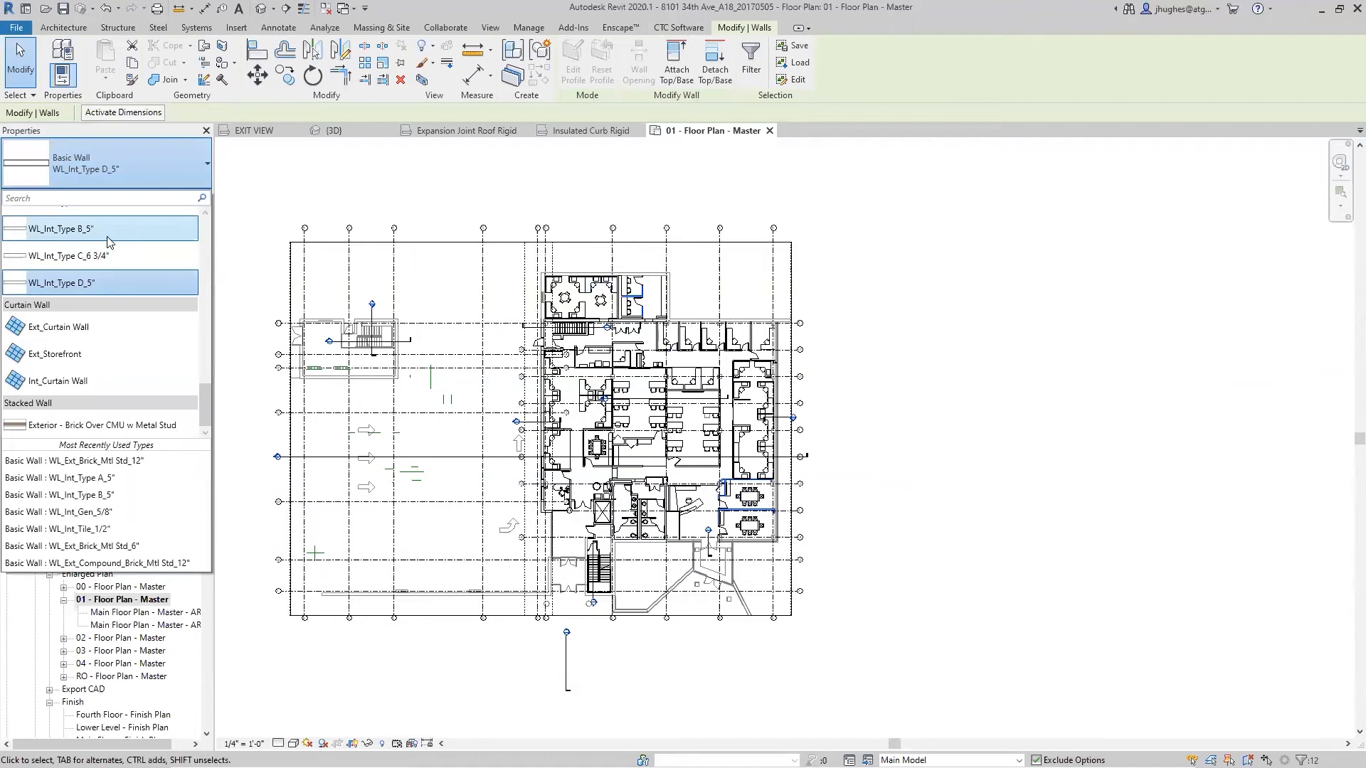
click(180, 166)
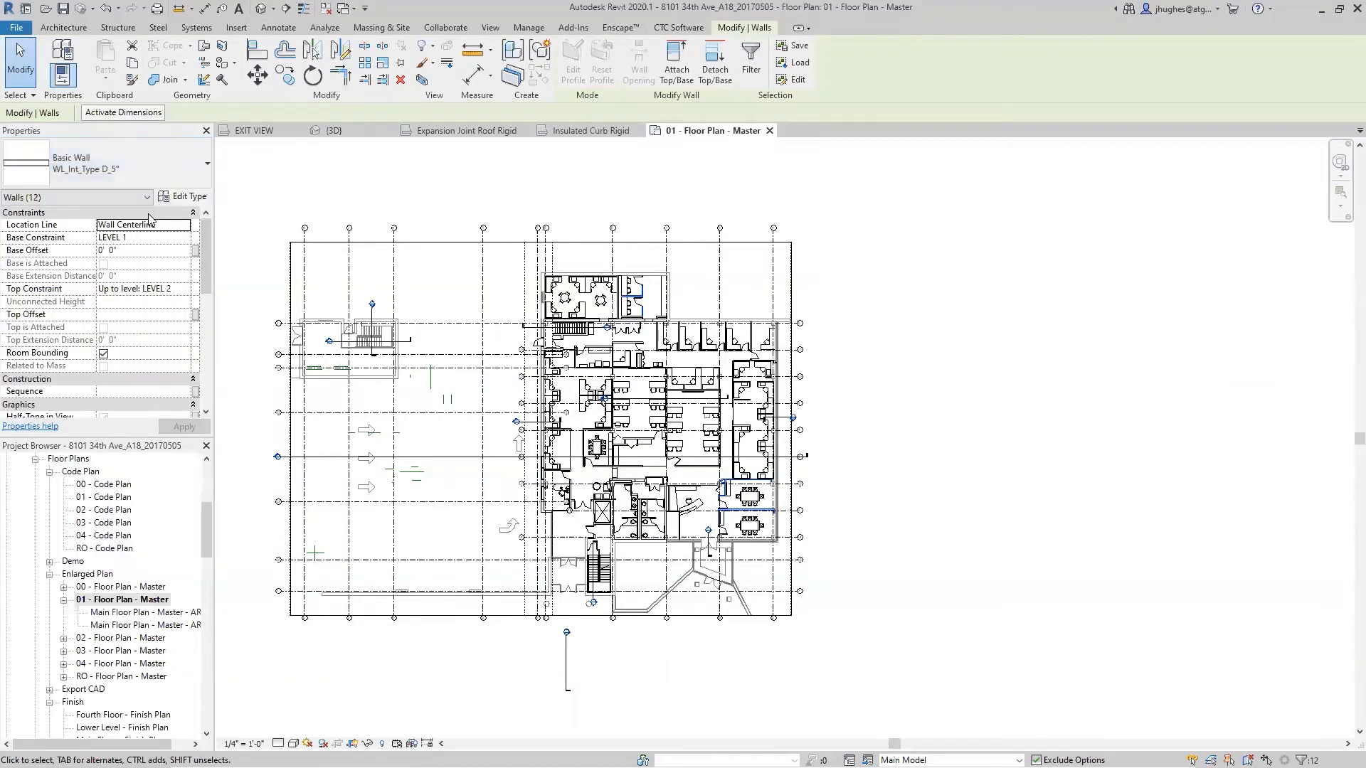
click(183, 196)
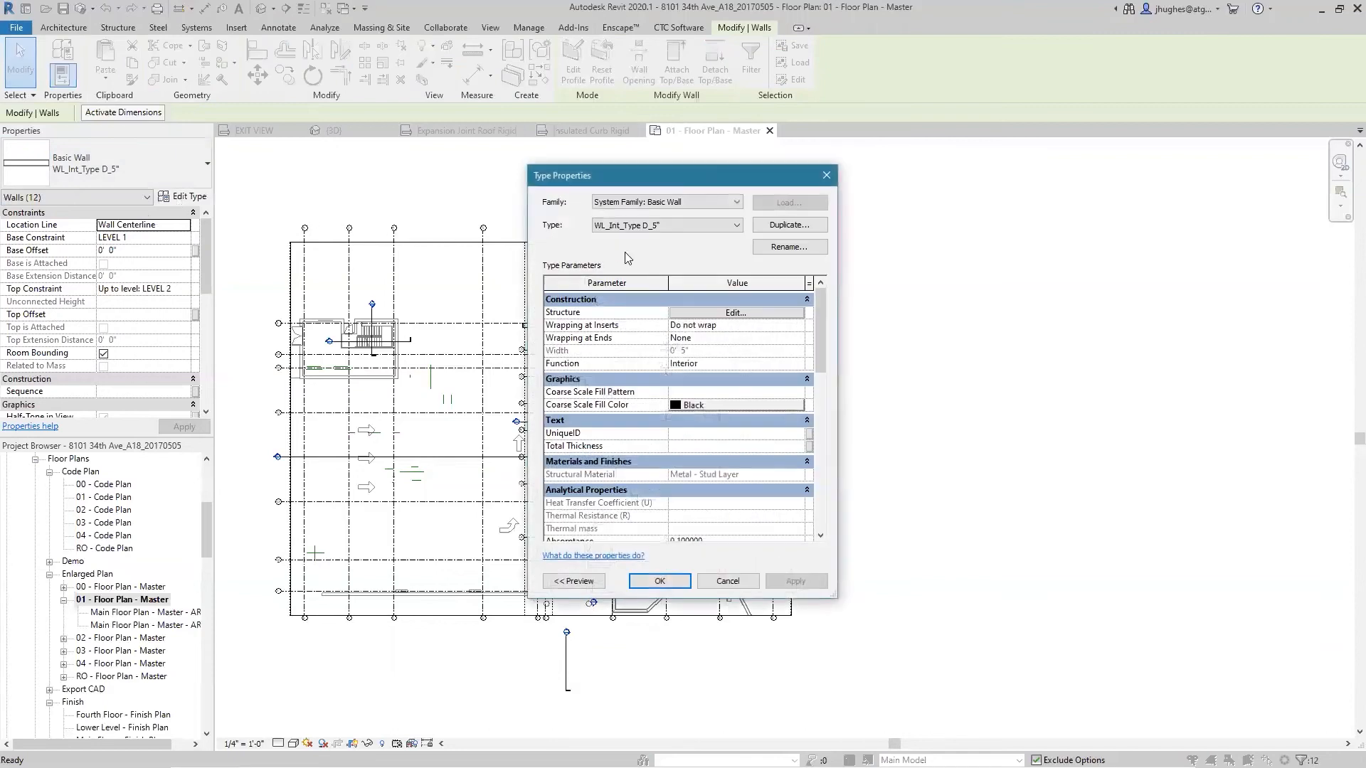
click(733, 313)
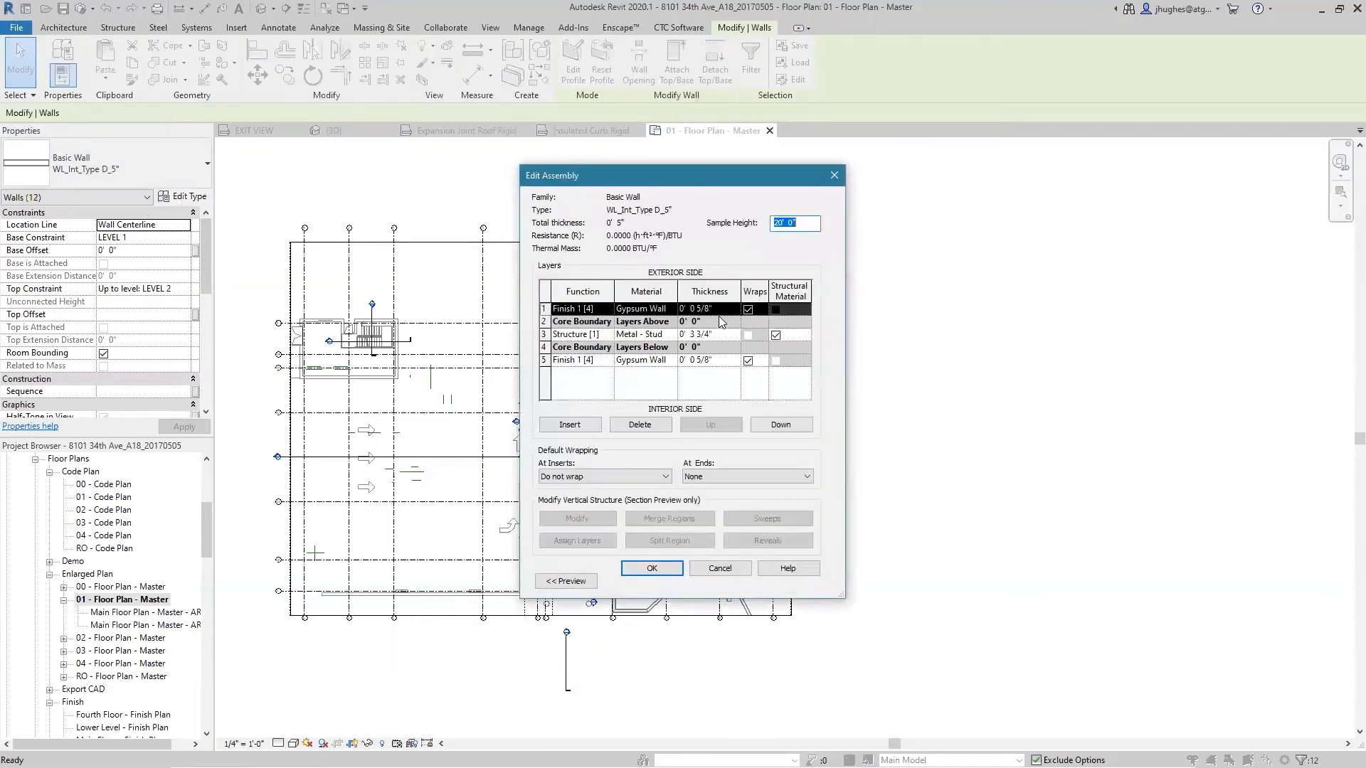
click(567, 581)
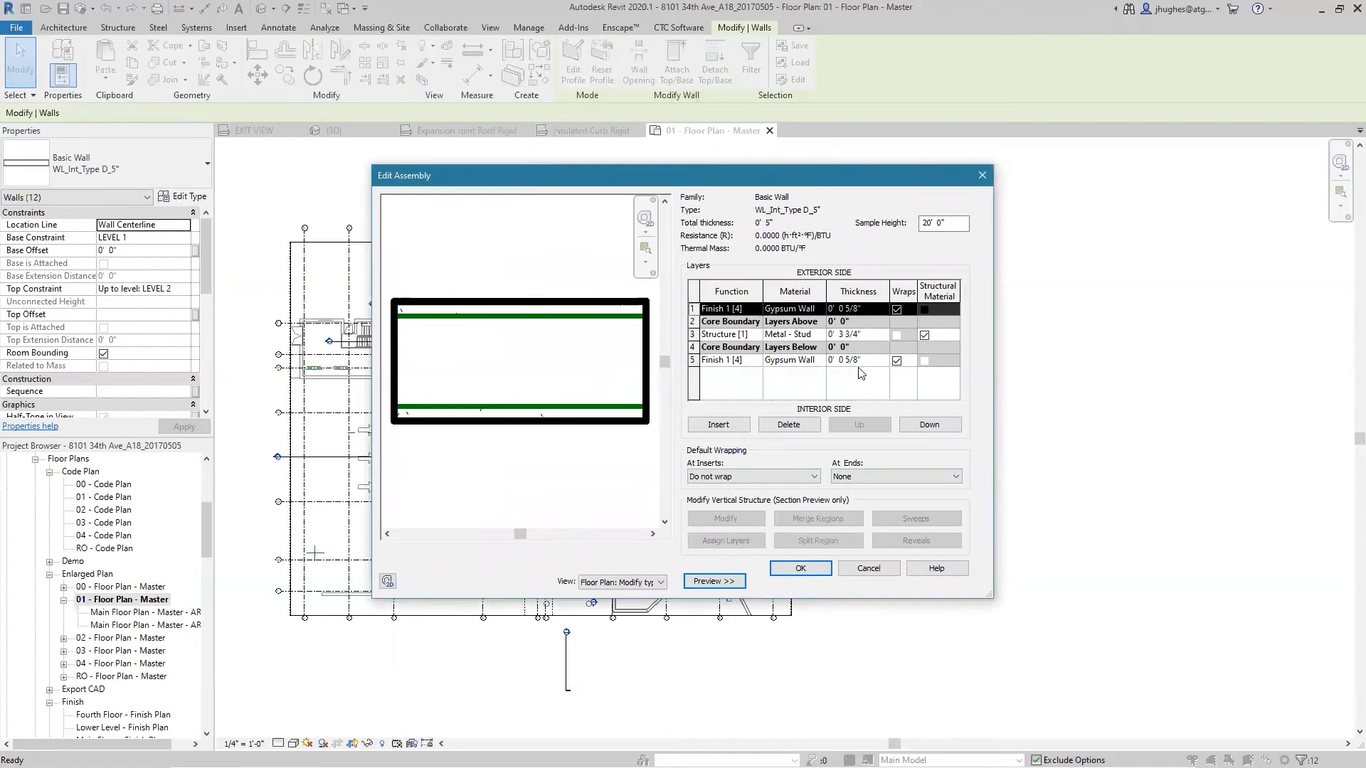
click(862, 564)
click(873, 580)
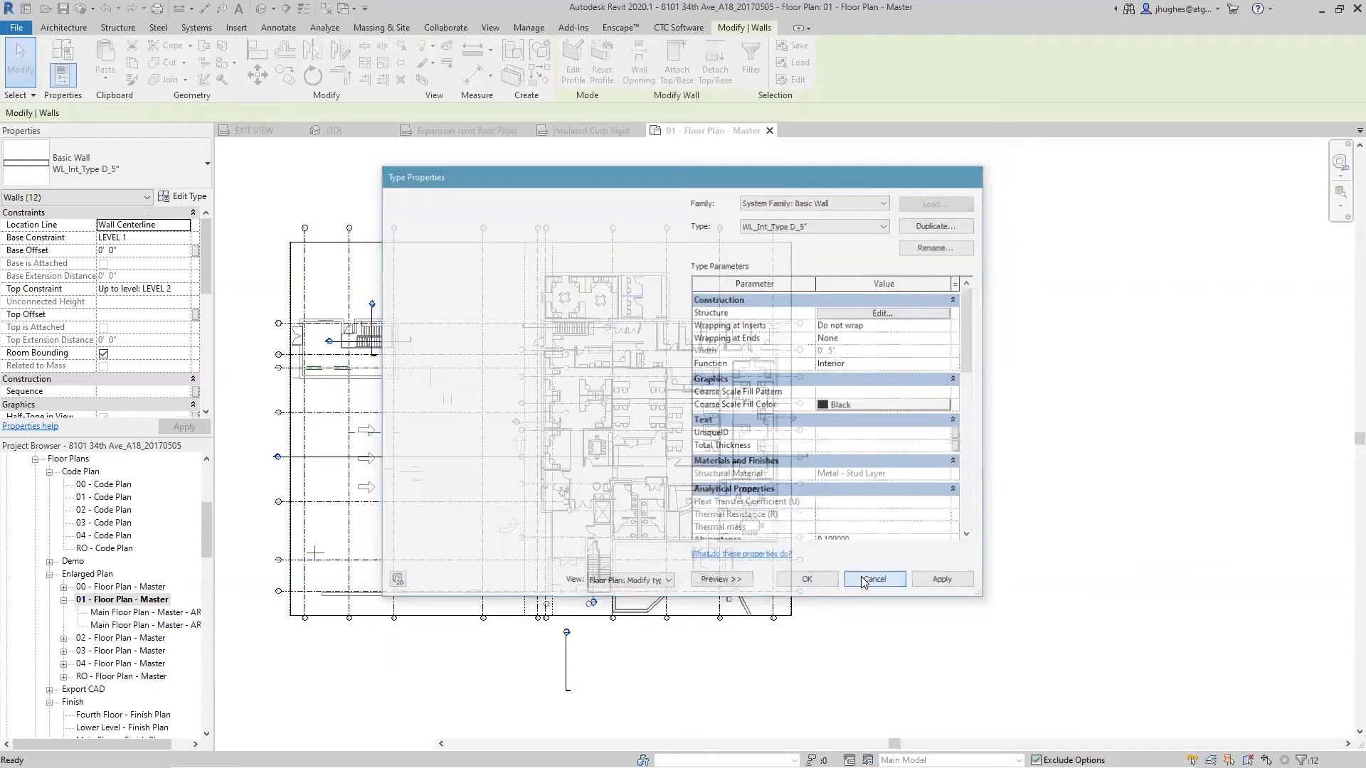
click(876, 536)
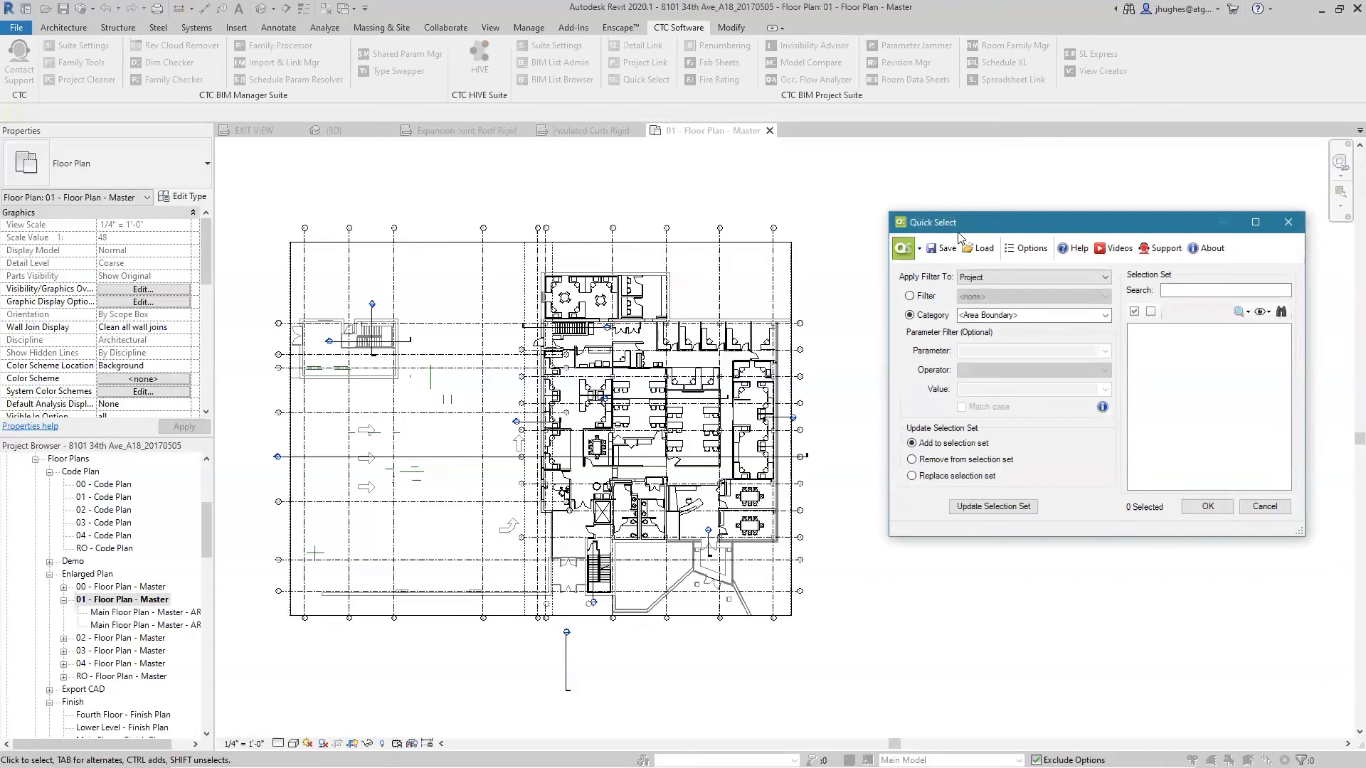
- Move the Quick Select window over the floor plan and set the filter category to Doors
drag(964, 221, 475, 203)
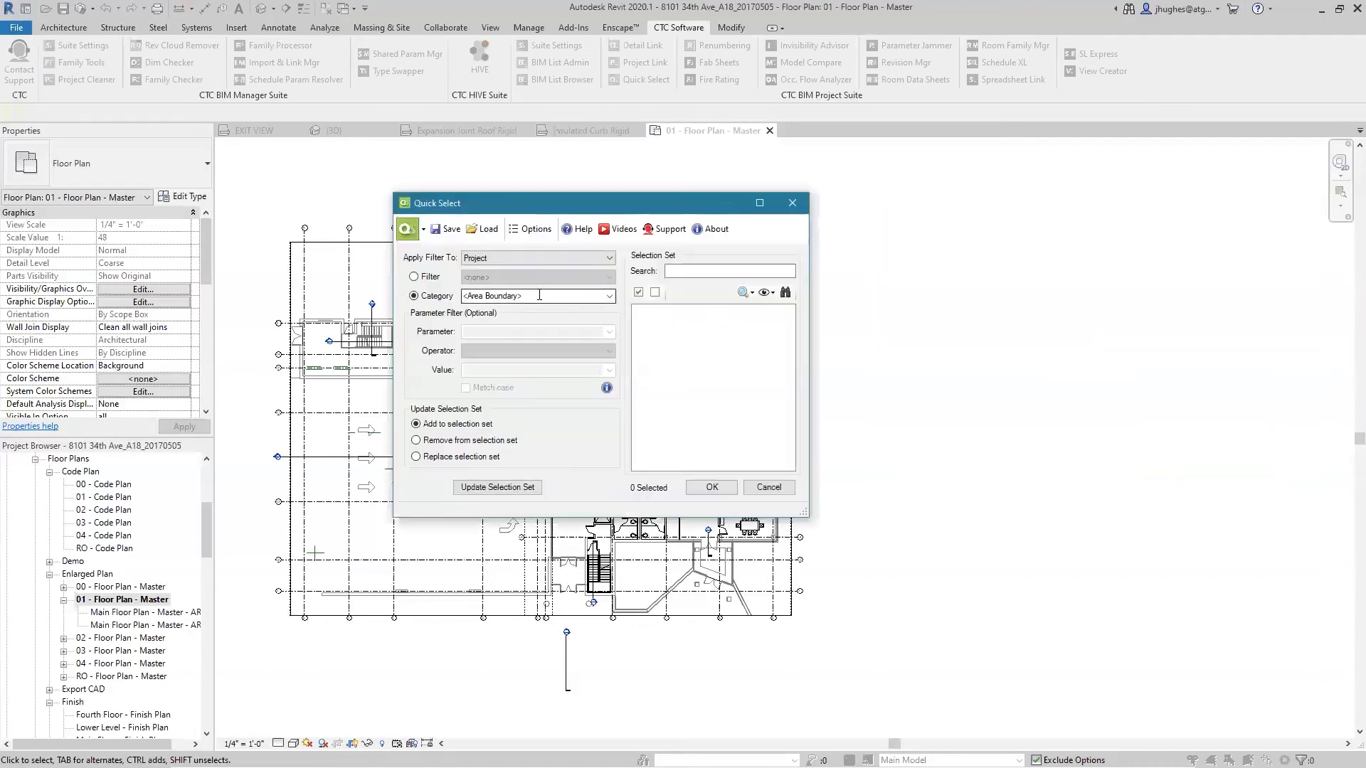
click(608, 302)
drag(610, 320, 611, 377)
scroll(610, 377, down, 1)
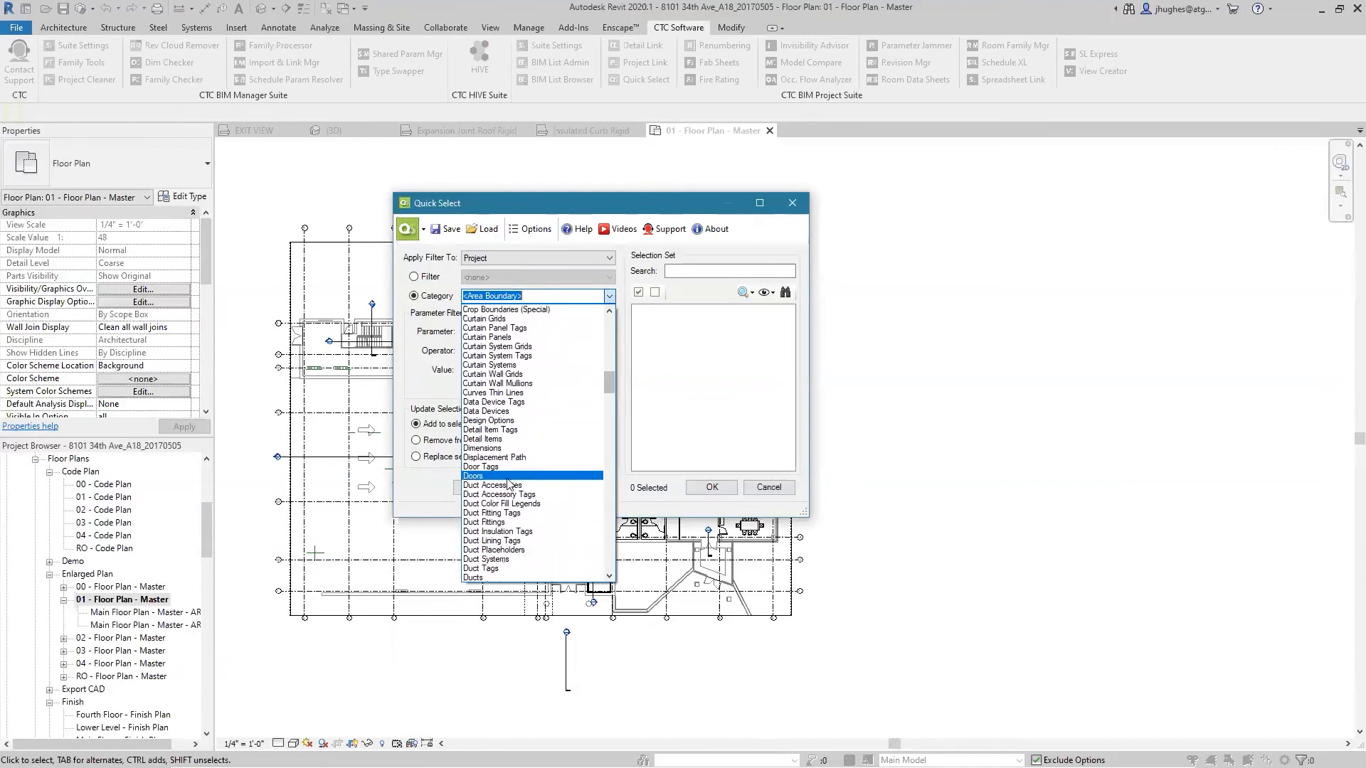
click(483, 476)
- Look through the available door parameters and set the parameter filter to Fire Rating (Type)
click(610, 332)
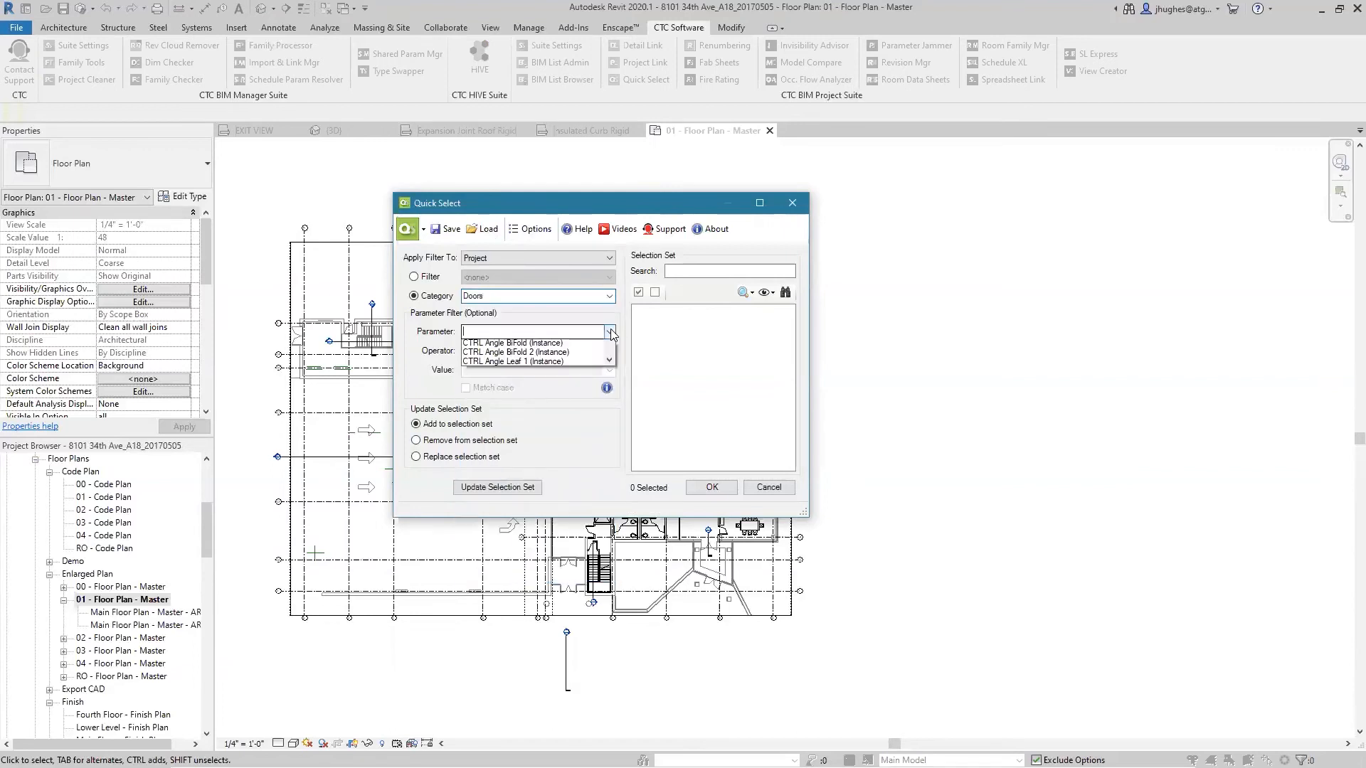
scroll(541, 421, down, 1)
scroll(541, 422, down, 2)
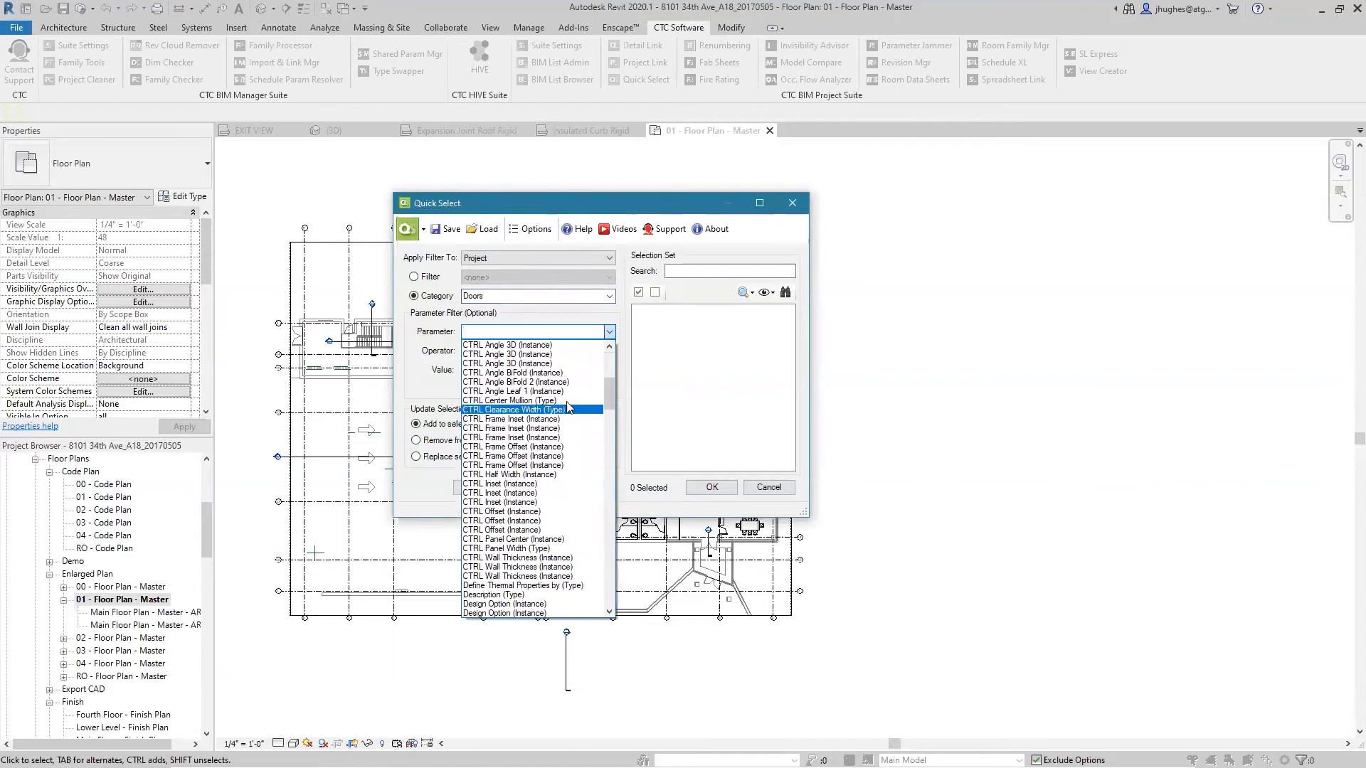
drag(606, 391, 610, 497)
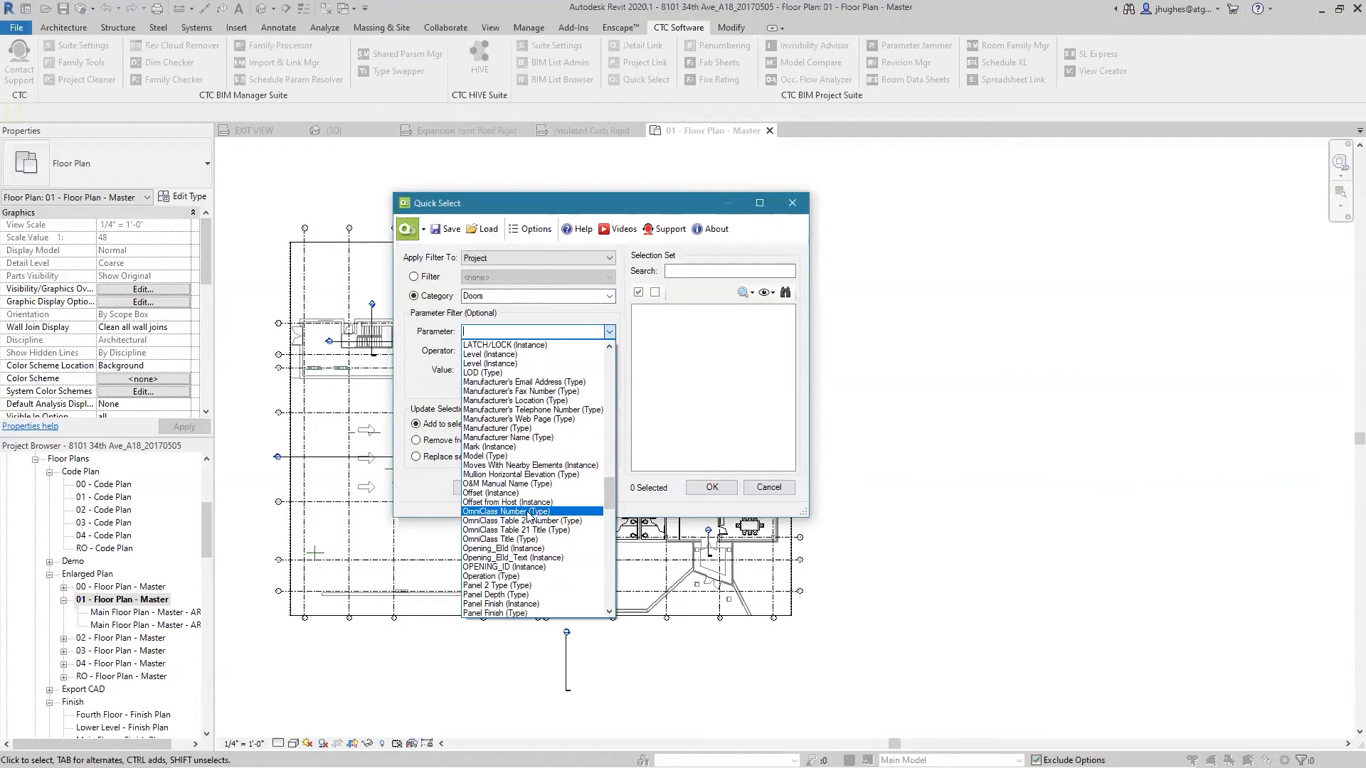
drag(614, 501, 608, 592)
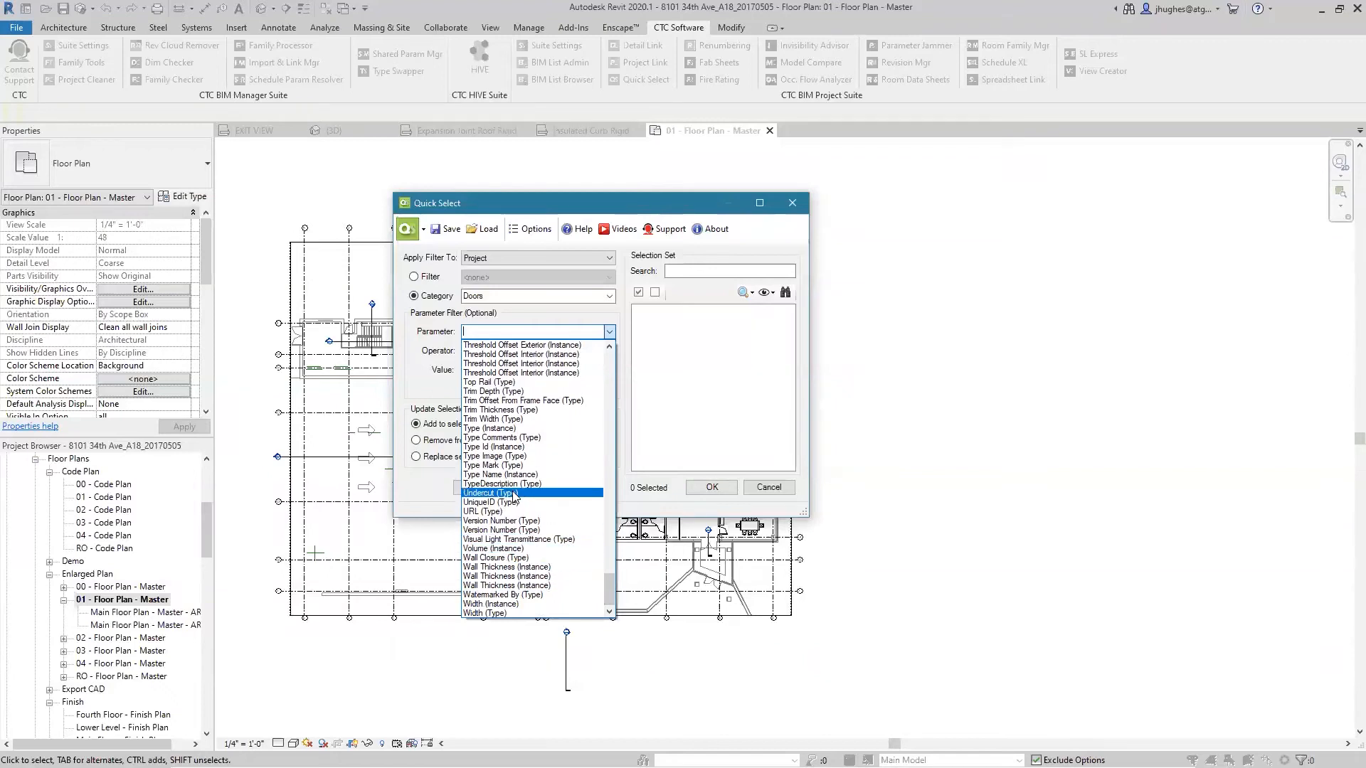
click(598, 310)
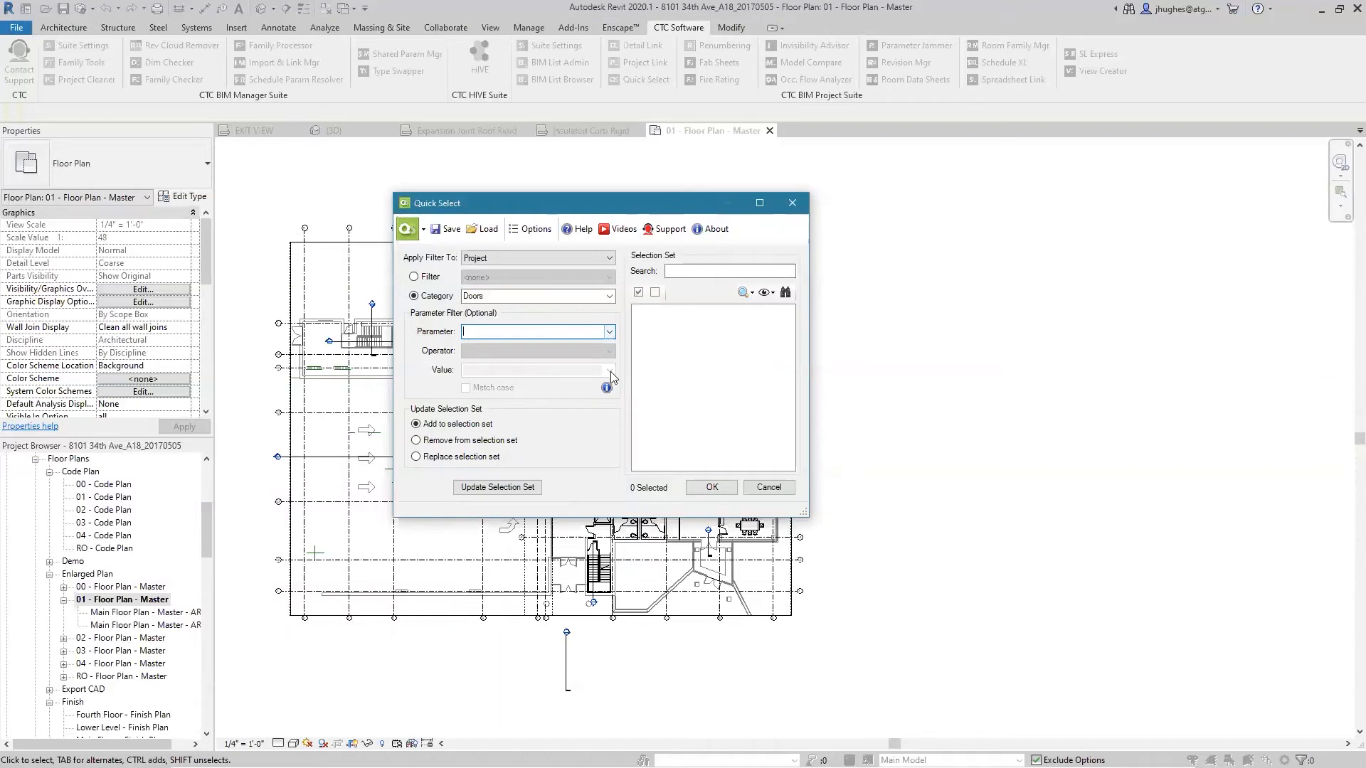
click(610, 331)
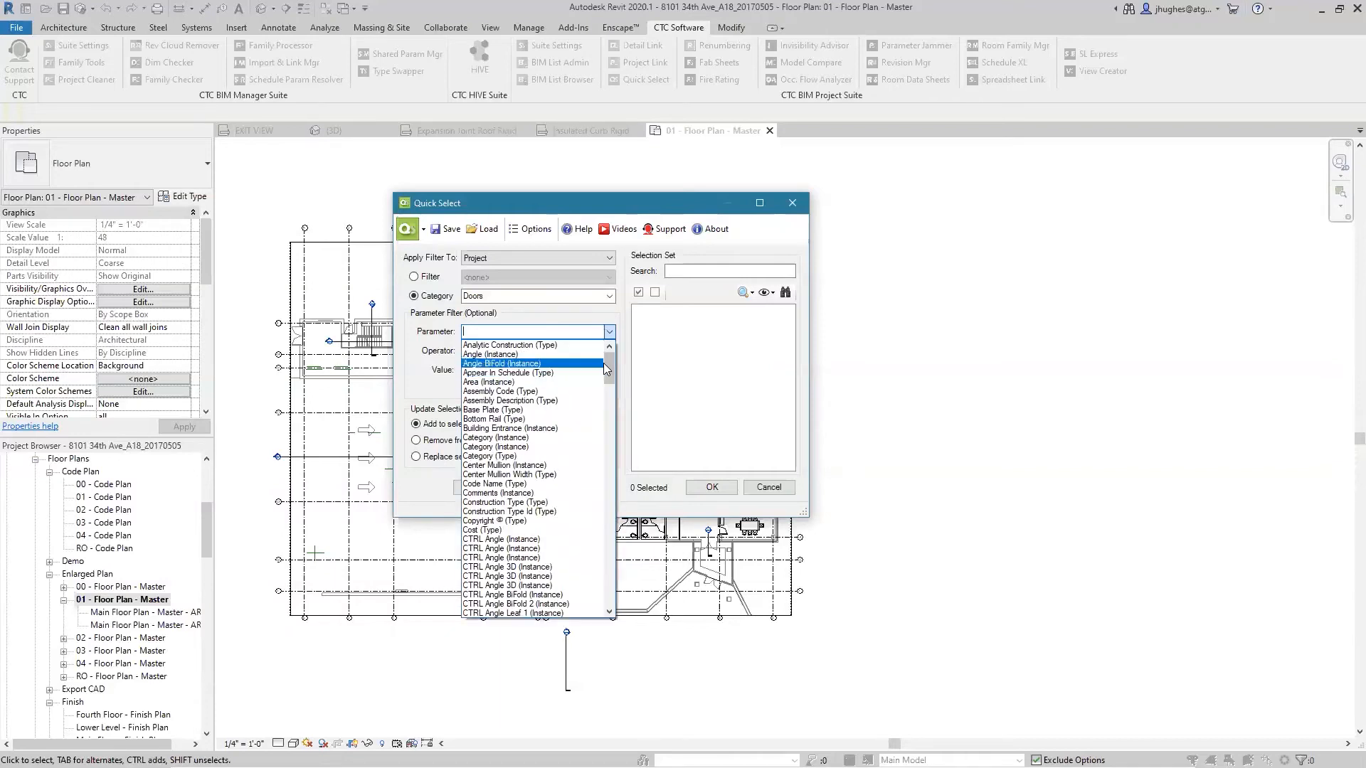
drag(608, 363, 601, 400)
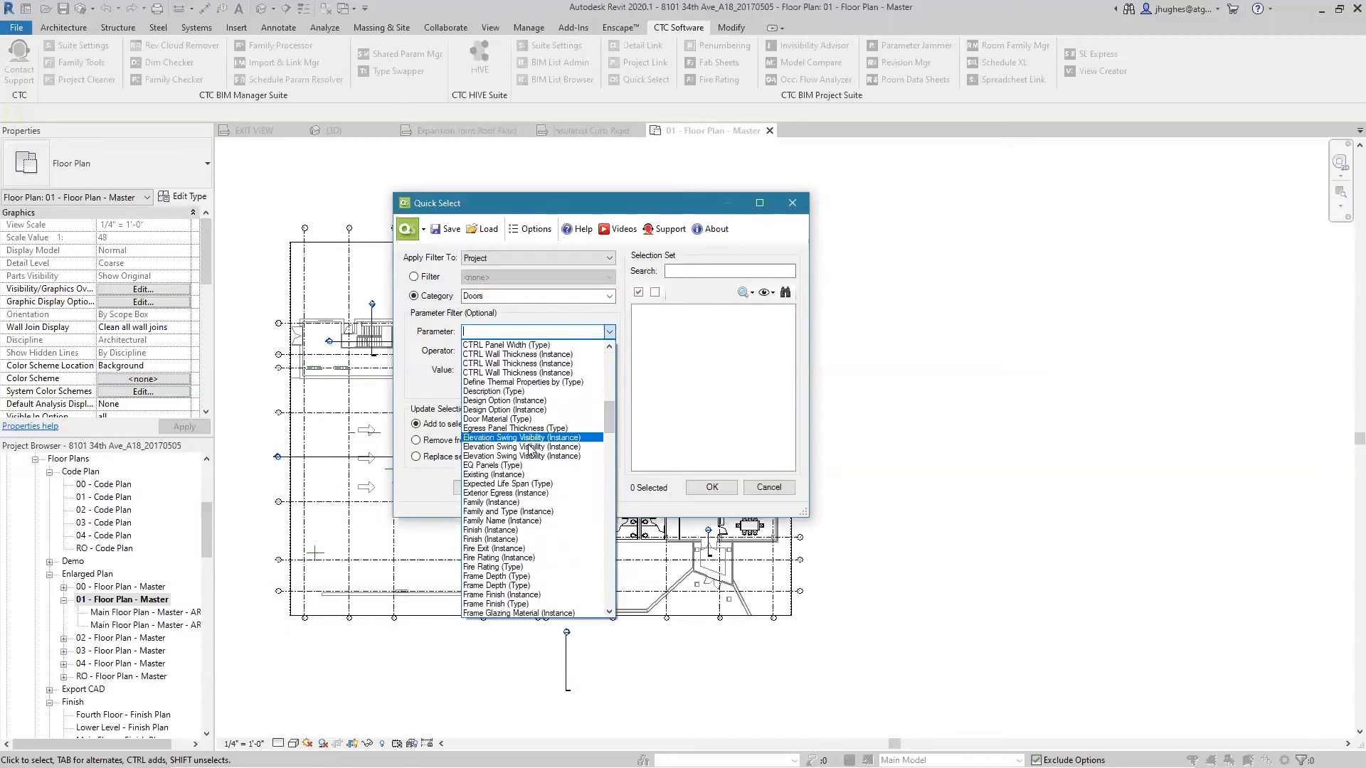
scroll(524, 469, down, 1)
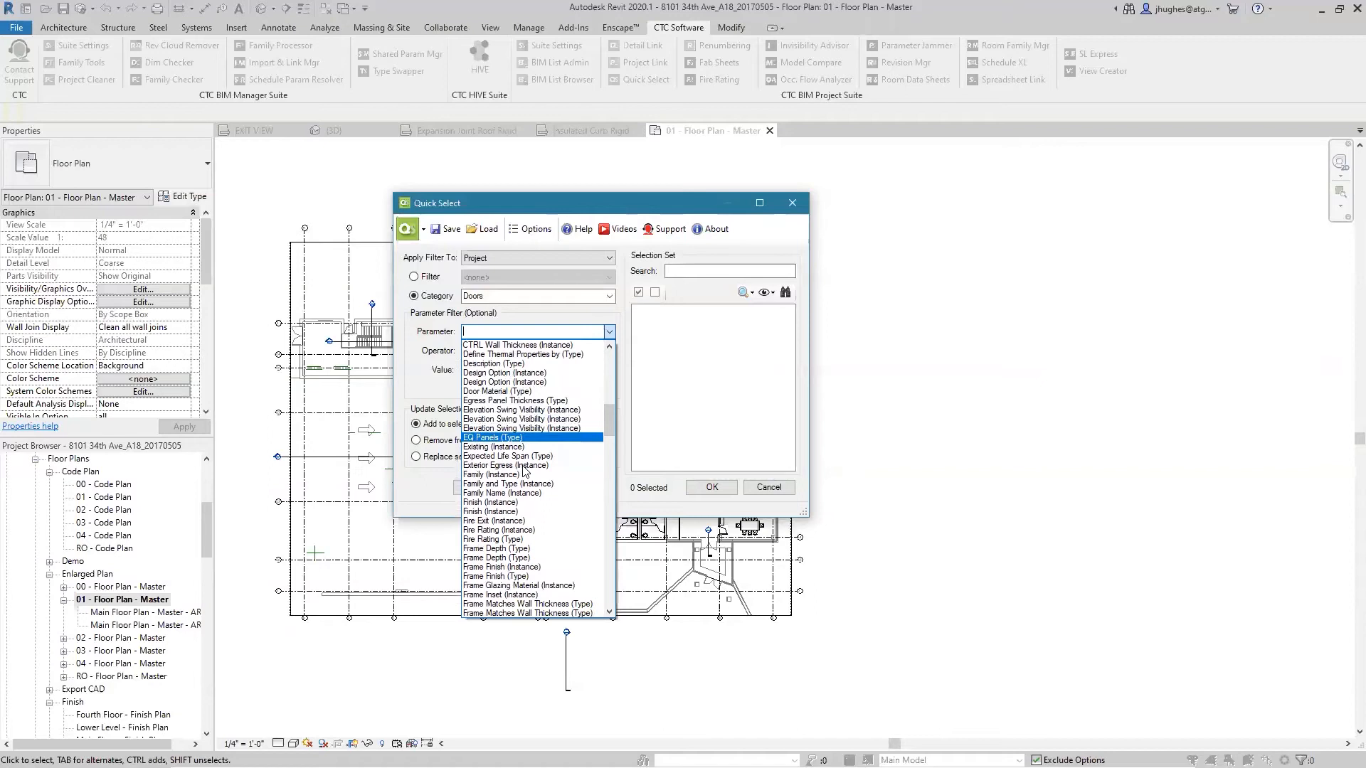
scroll(523, 466, down, 3)
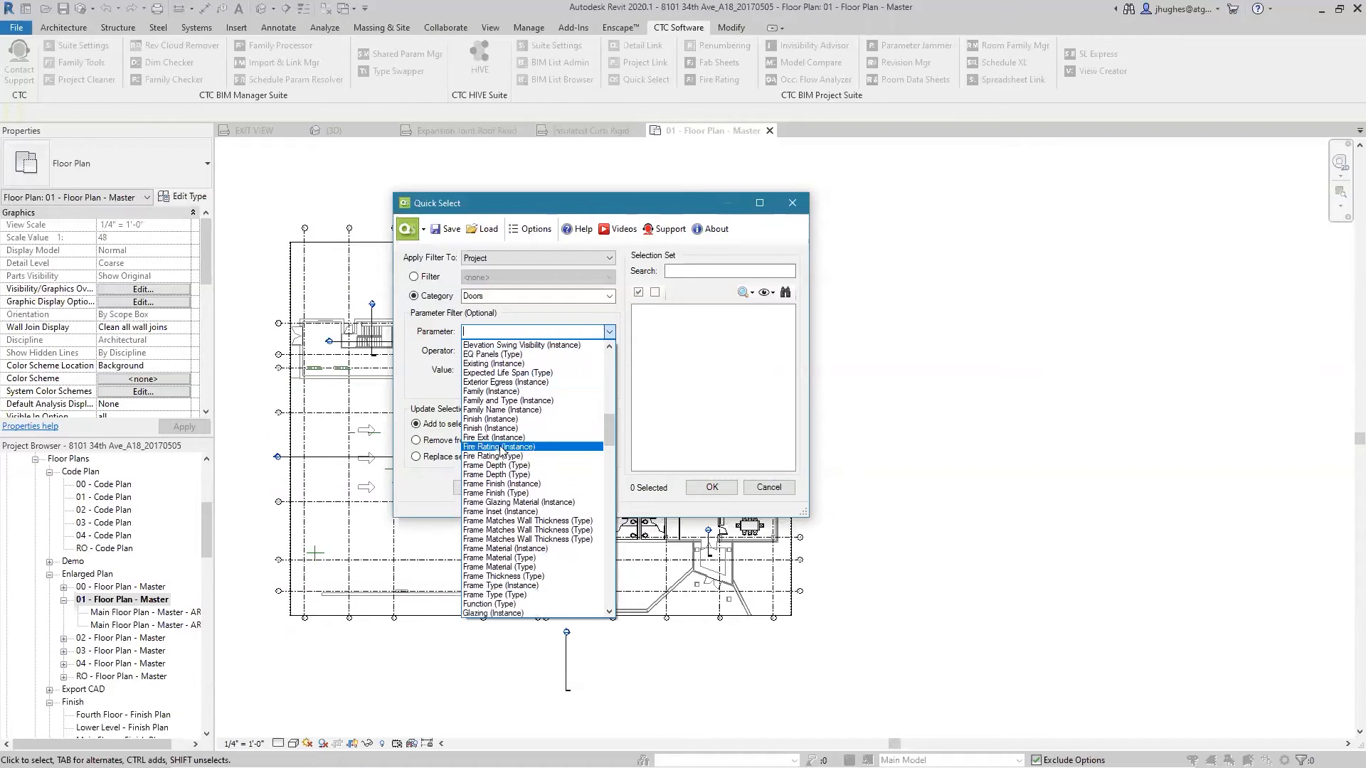
click(501, 456)
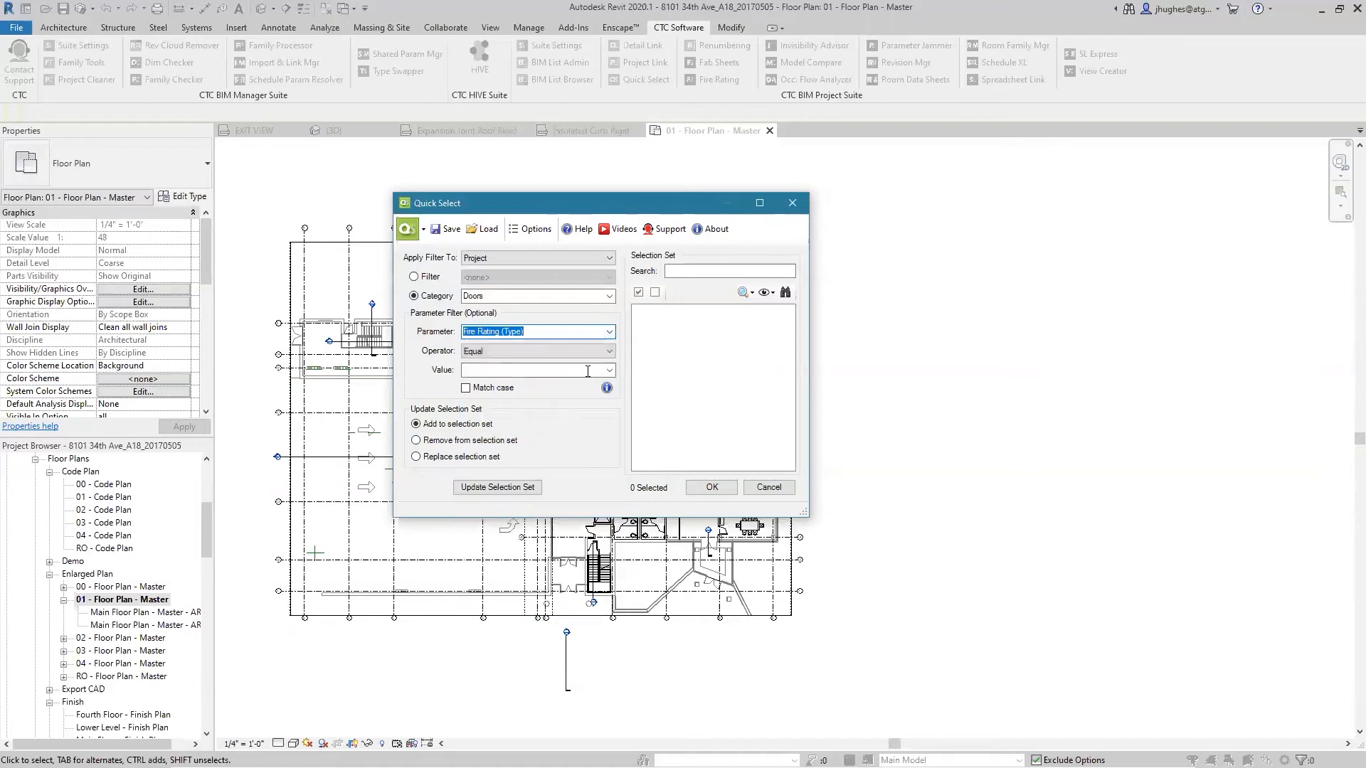
- Check the available Fire Rating values, leave the value empty, and replace the selection set with the matching doors
click(609, 370)
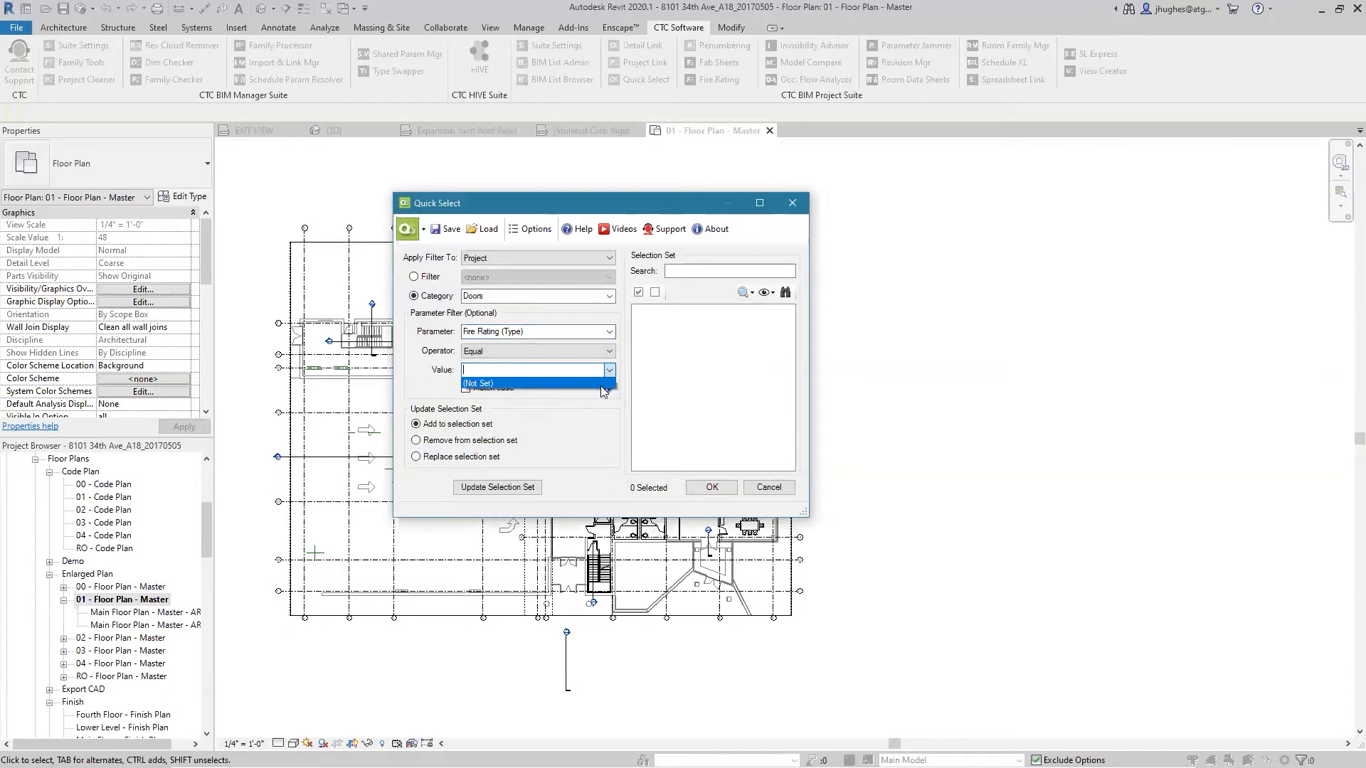
click(609, 370)
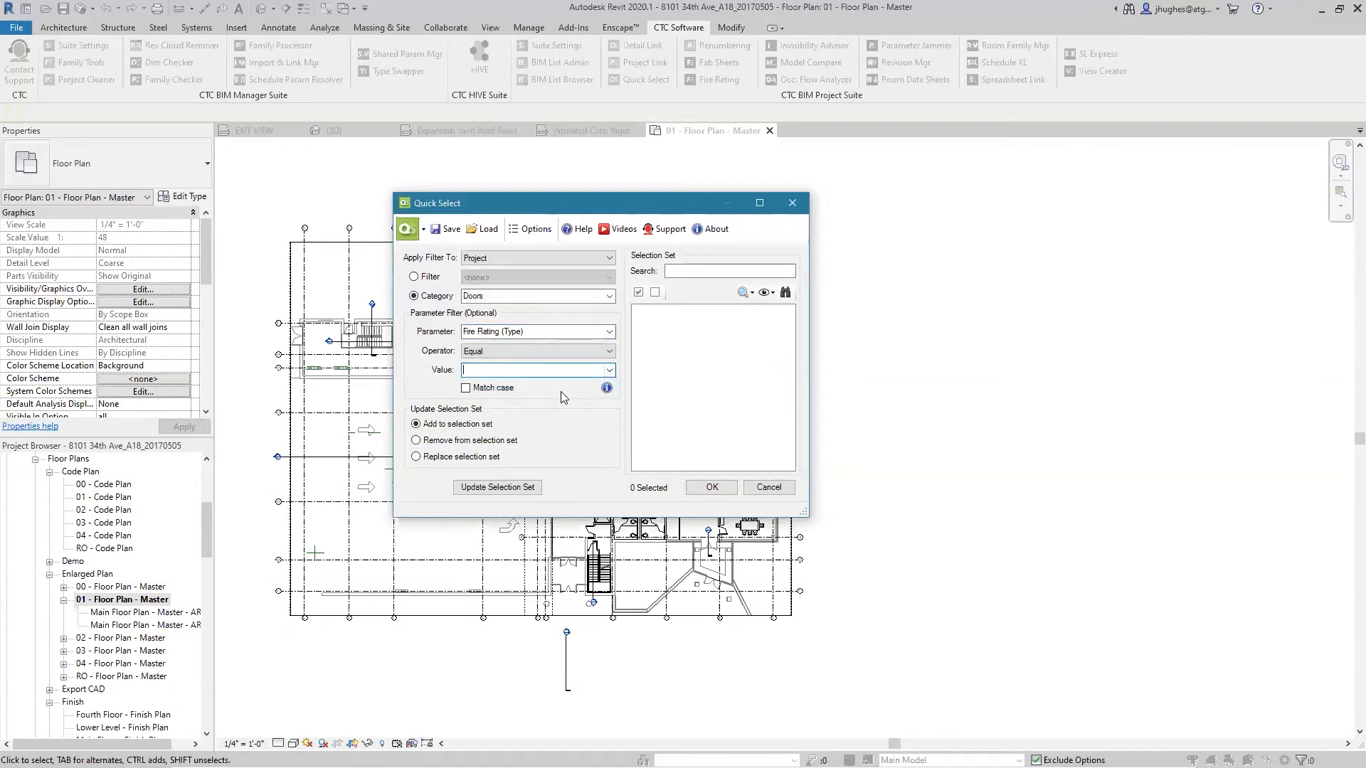
click(609, 370)
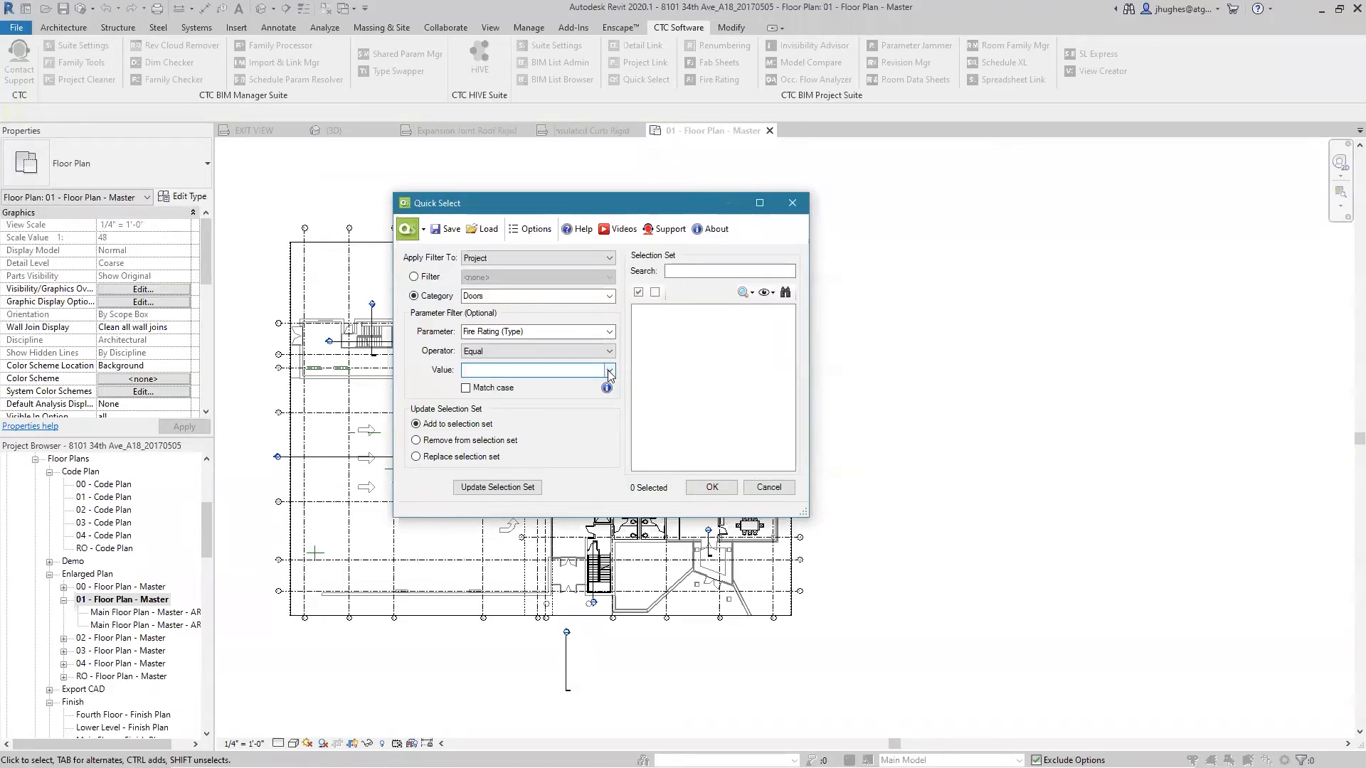
click(569, 413)
click(417, 441)
click(417, 458)
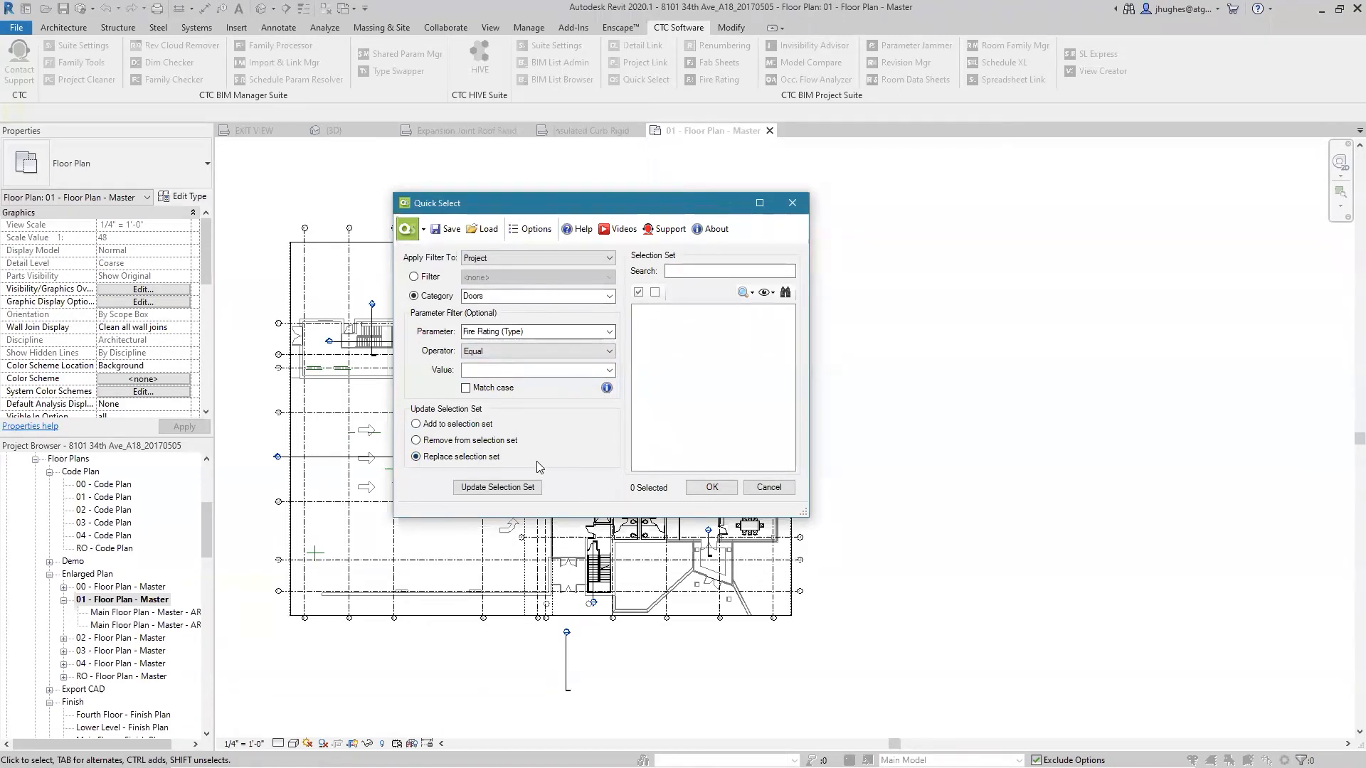
click(497, 488)
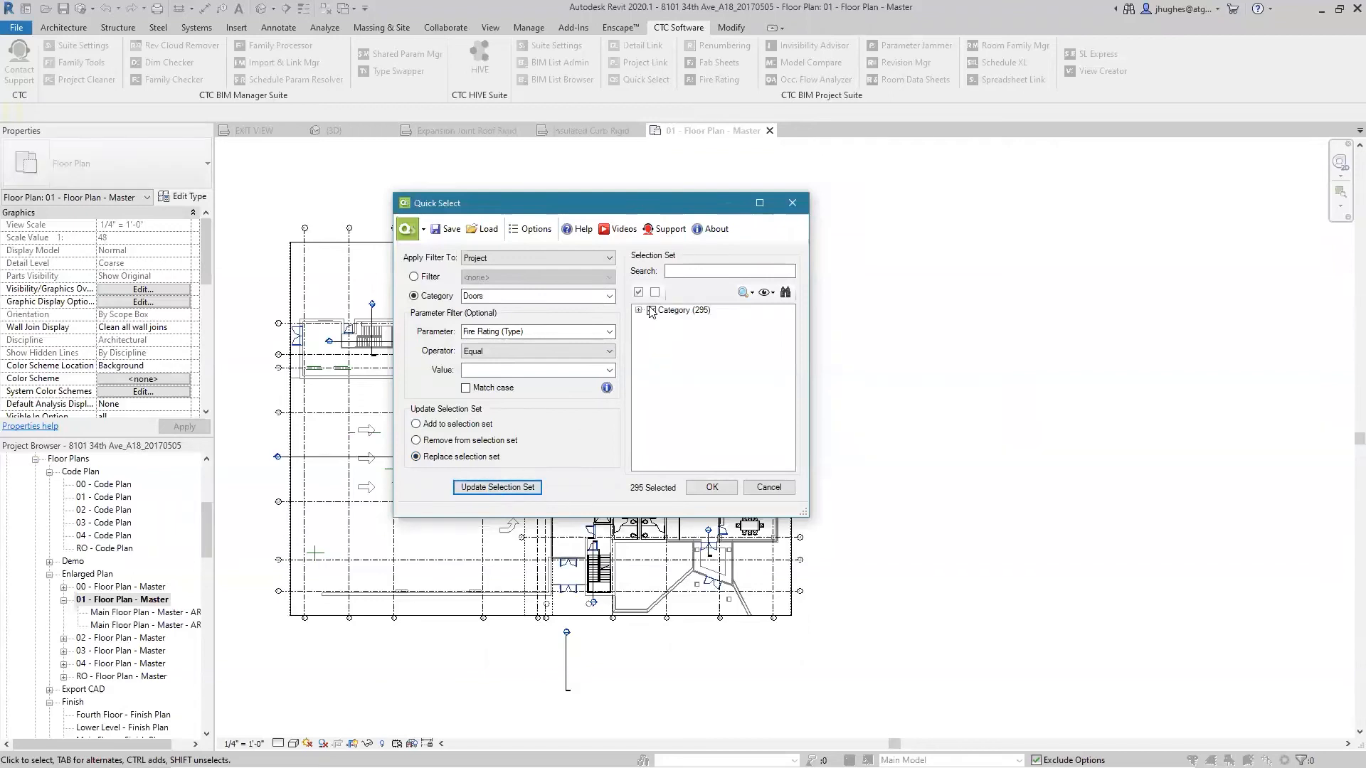
- Move the Quick Select window clear of the floor plan and temporarily isolate the selected door elements in the view
click(638, 311)
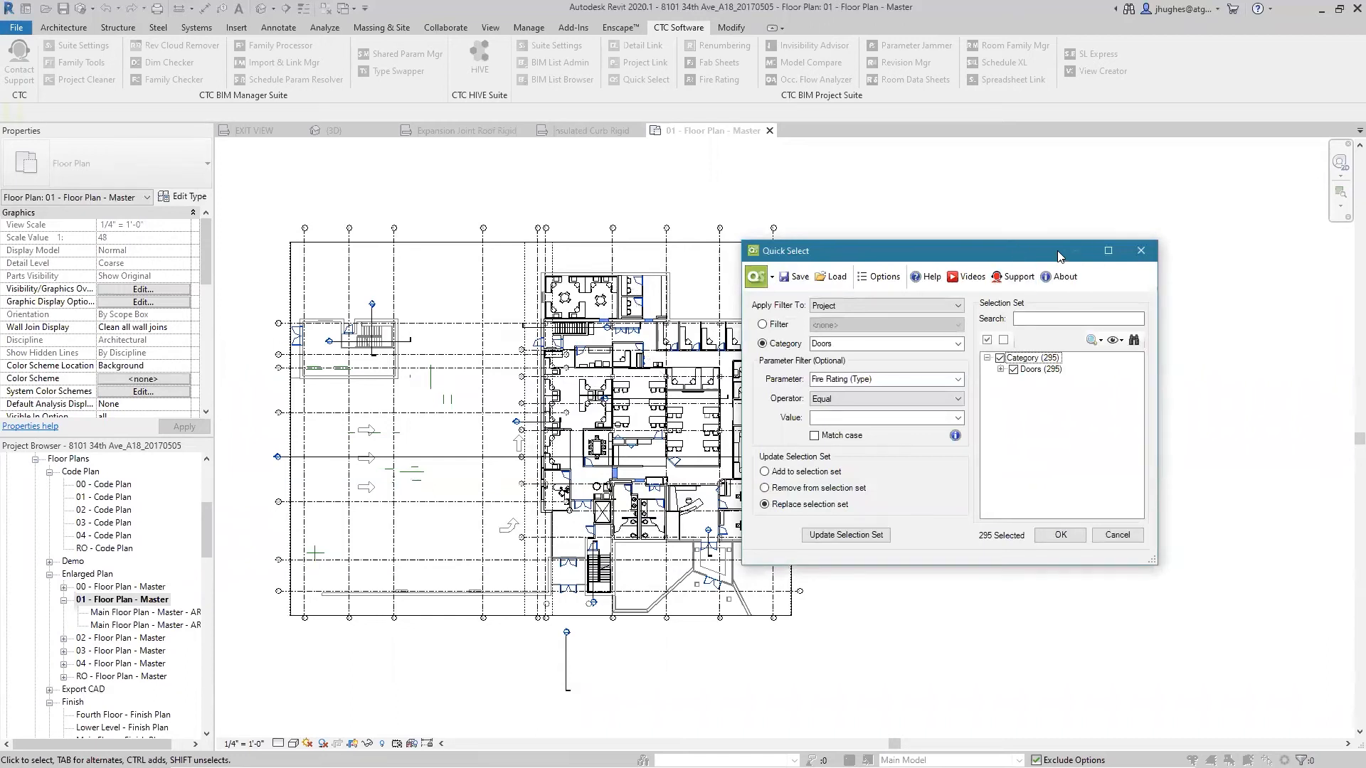
drag(1058, 252, 1172, 254)
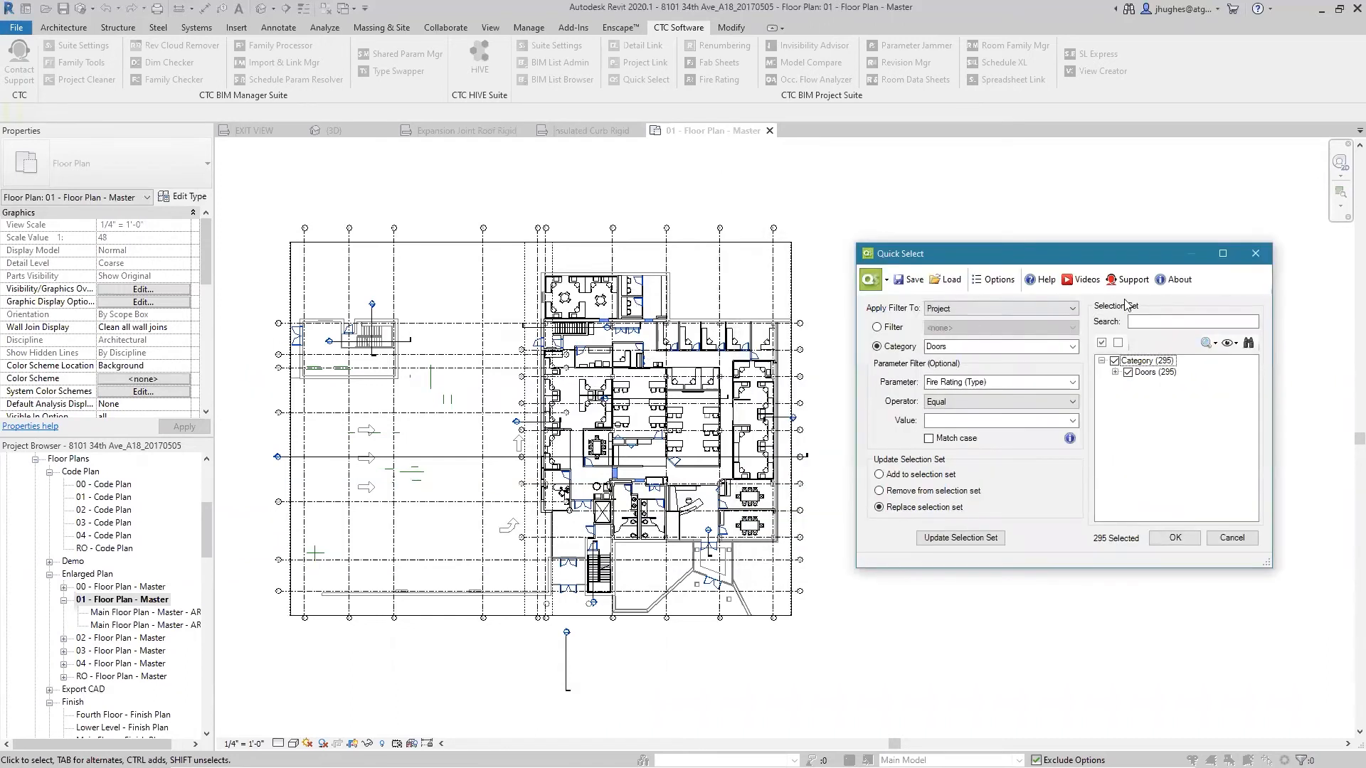
click(1234, 347)
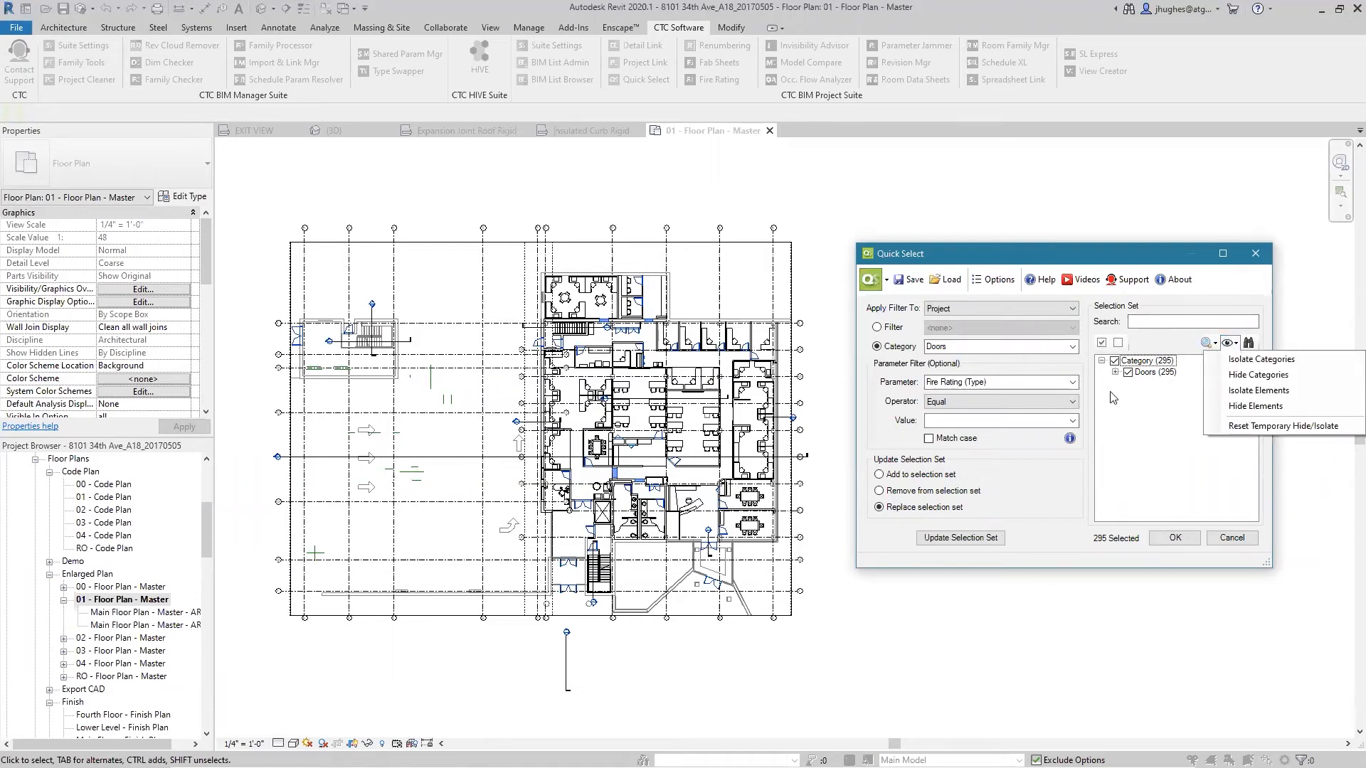
click(1232, 394)
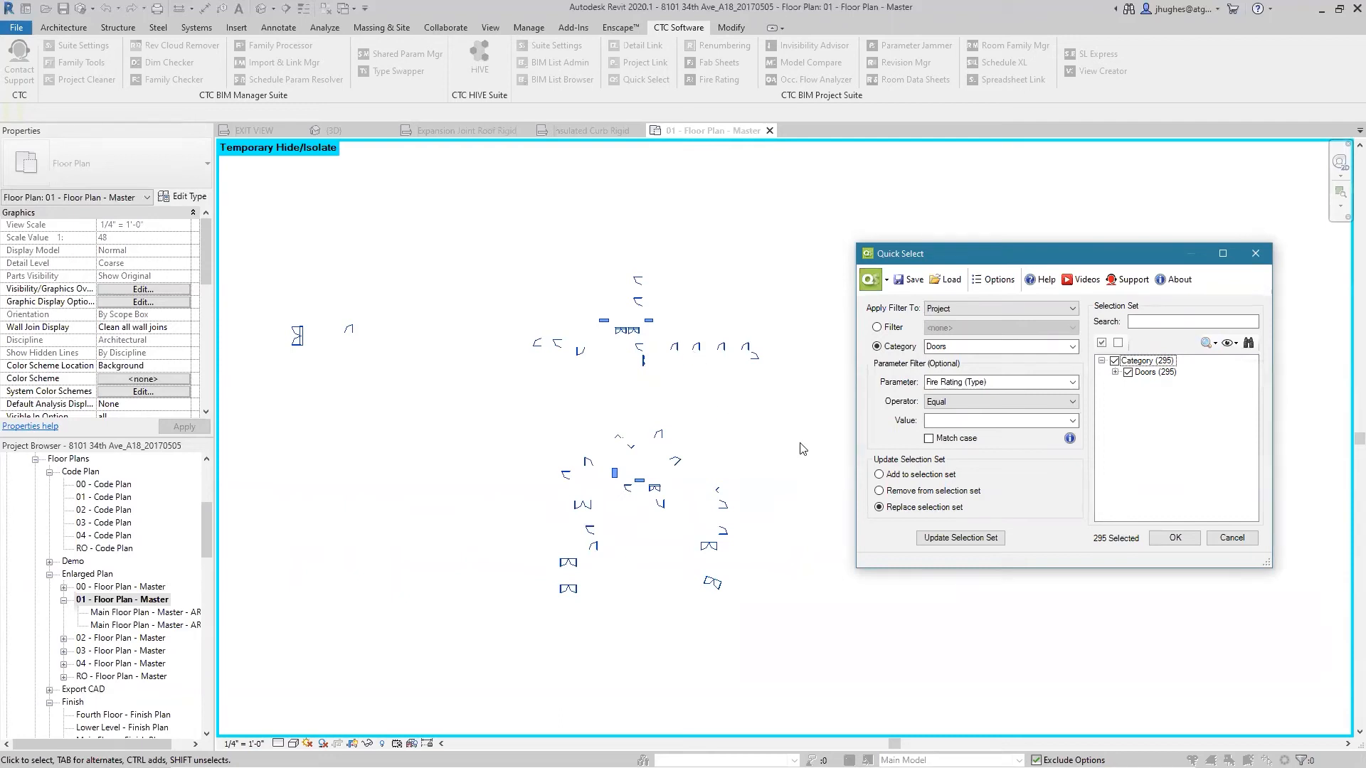
- List the door families in the selection set and show the selected doors in the floor plan
click(939, 421)
click(1116, 372)
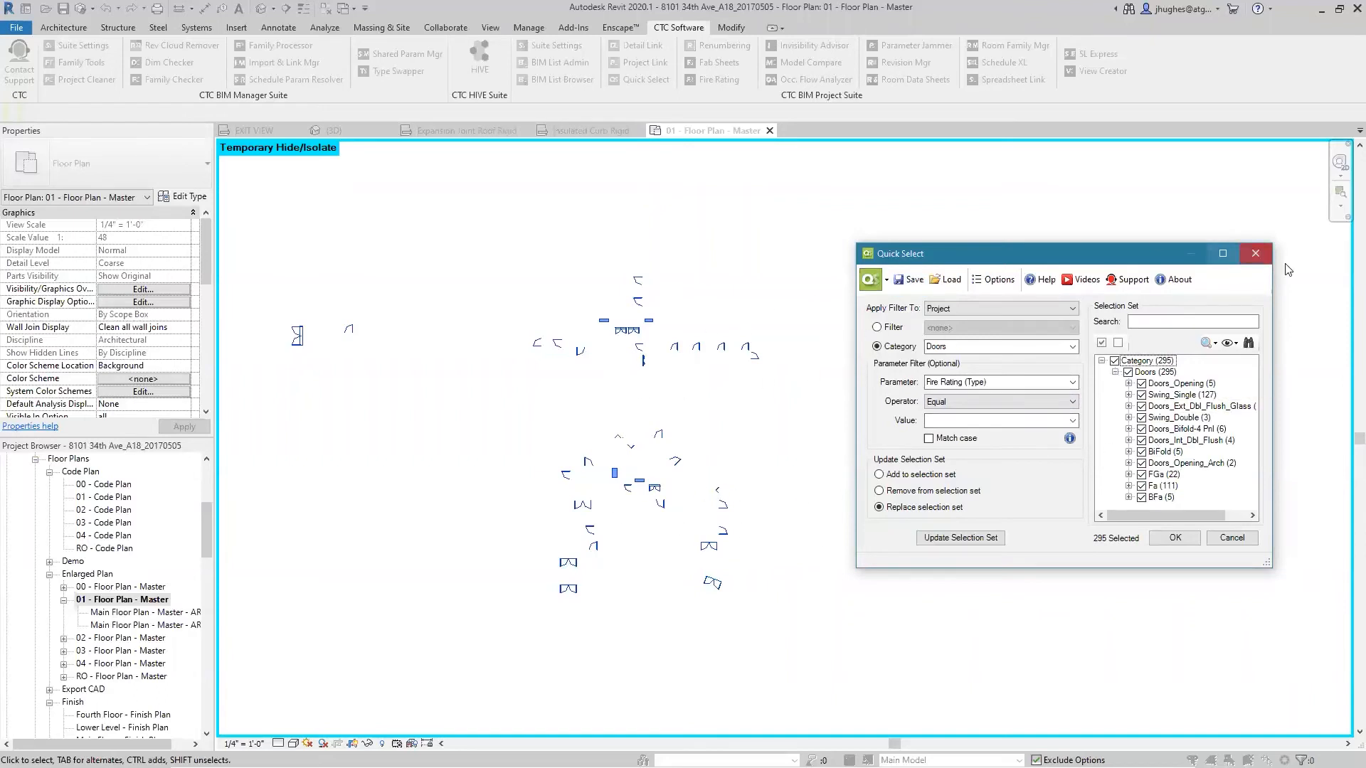
click(1248, 344)
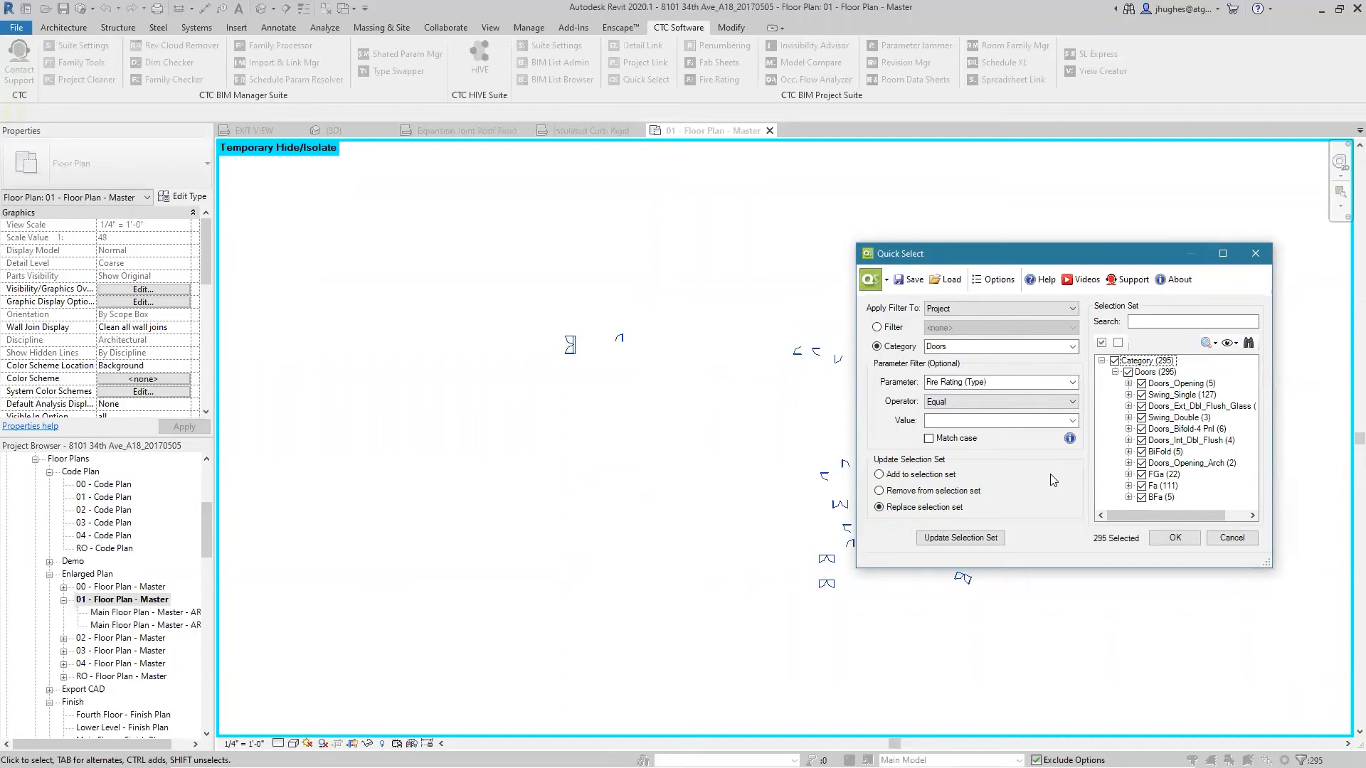
- Reset the temporary hide/isolate, accept the door selection set, and clear the selection in the floor plan
click(1230, 343)
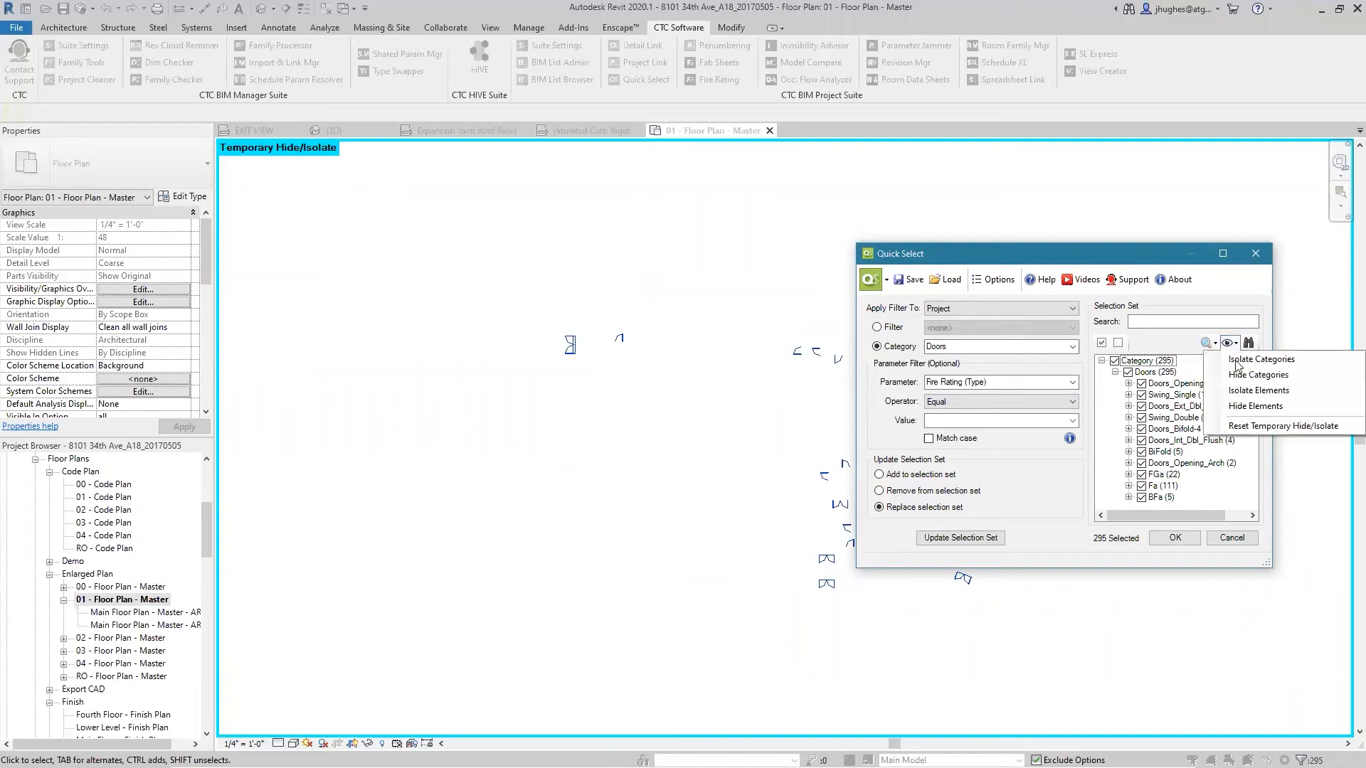
click(1244, 428)
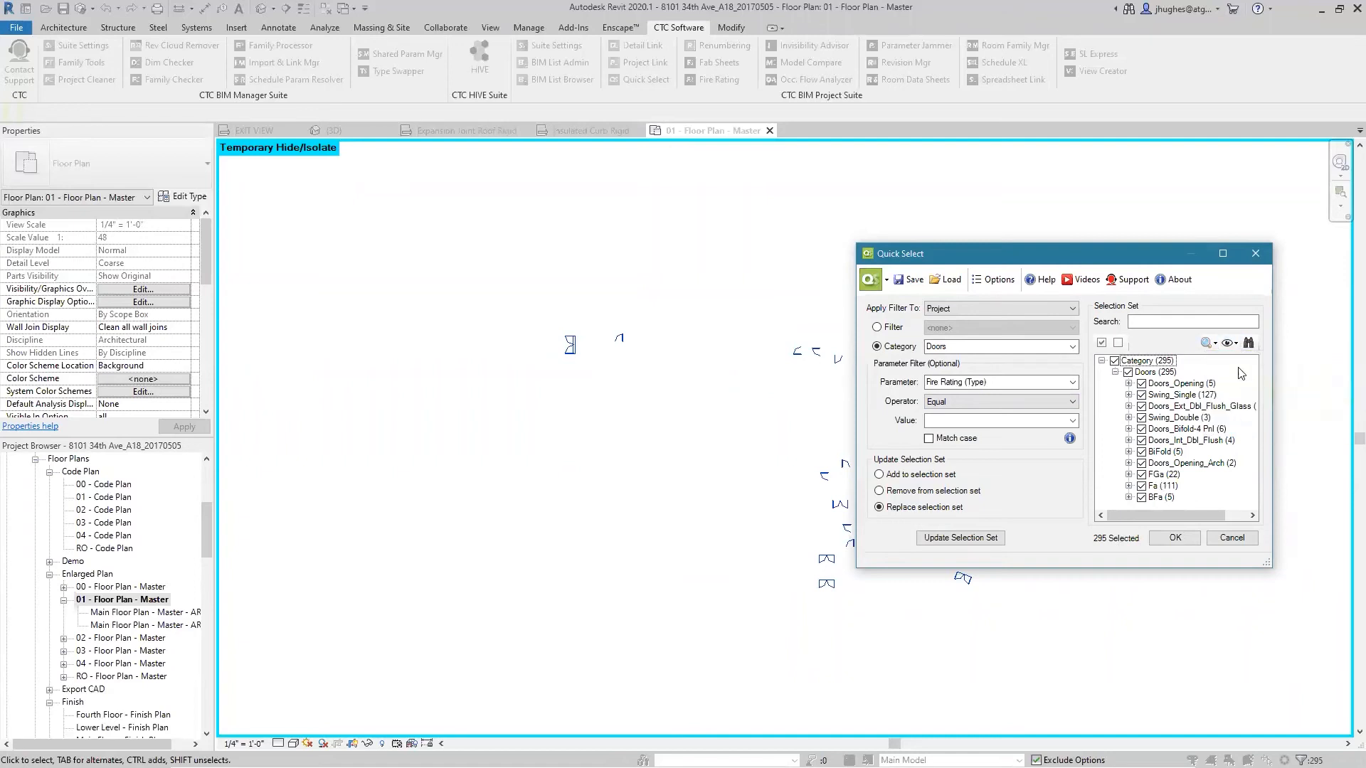
click(1175, 537)
click(1079, 481)
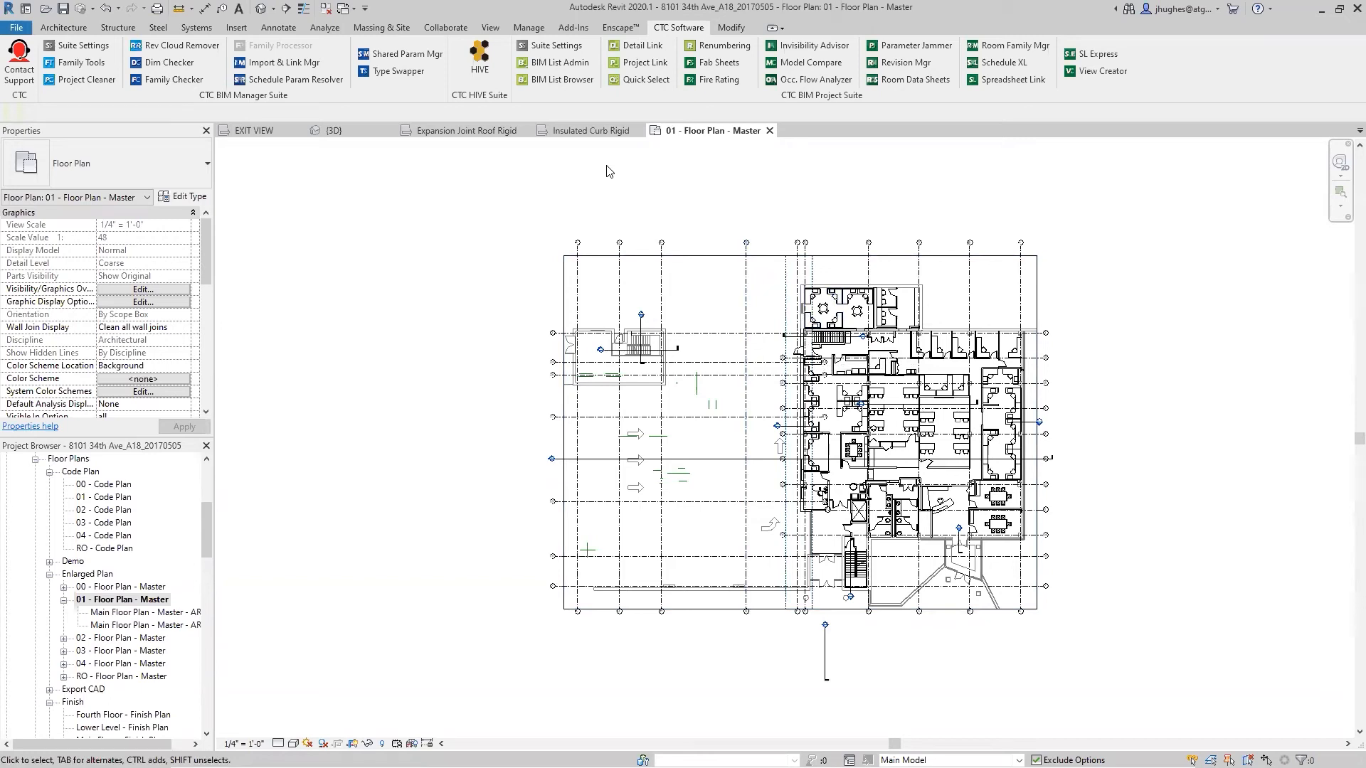
click(706, 186)
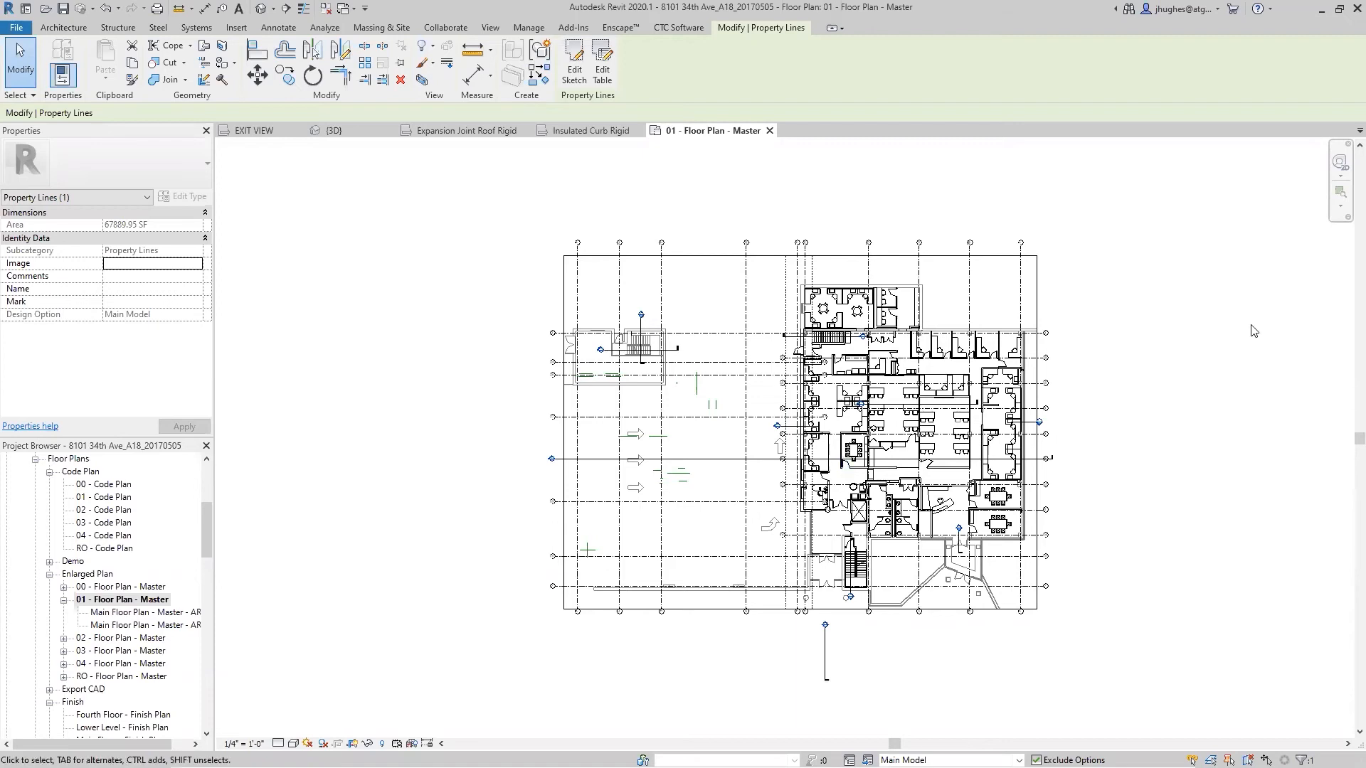
click(918, 212)
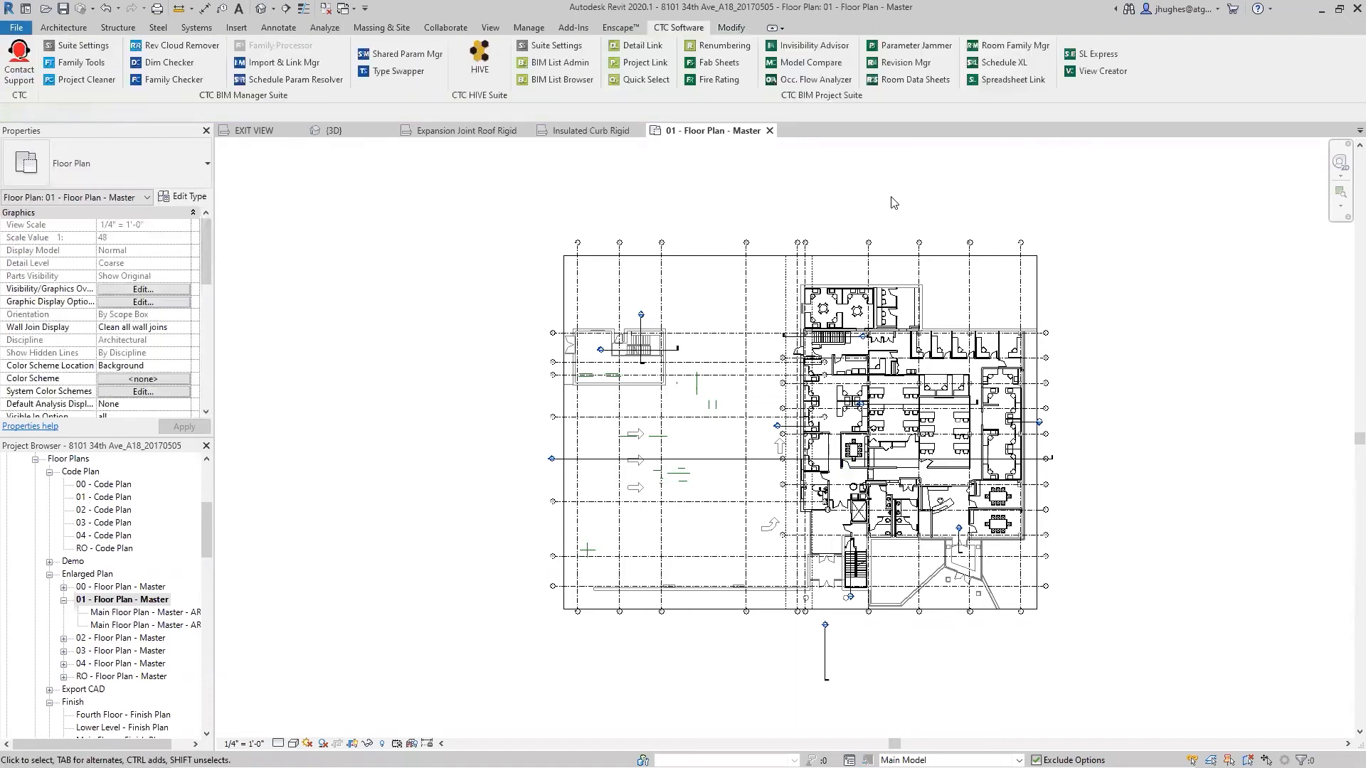
- Start the CTC Renumbering tool and position its window beside the building on the floor plan, with the room numbering options showing
click(715, 46)
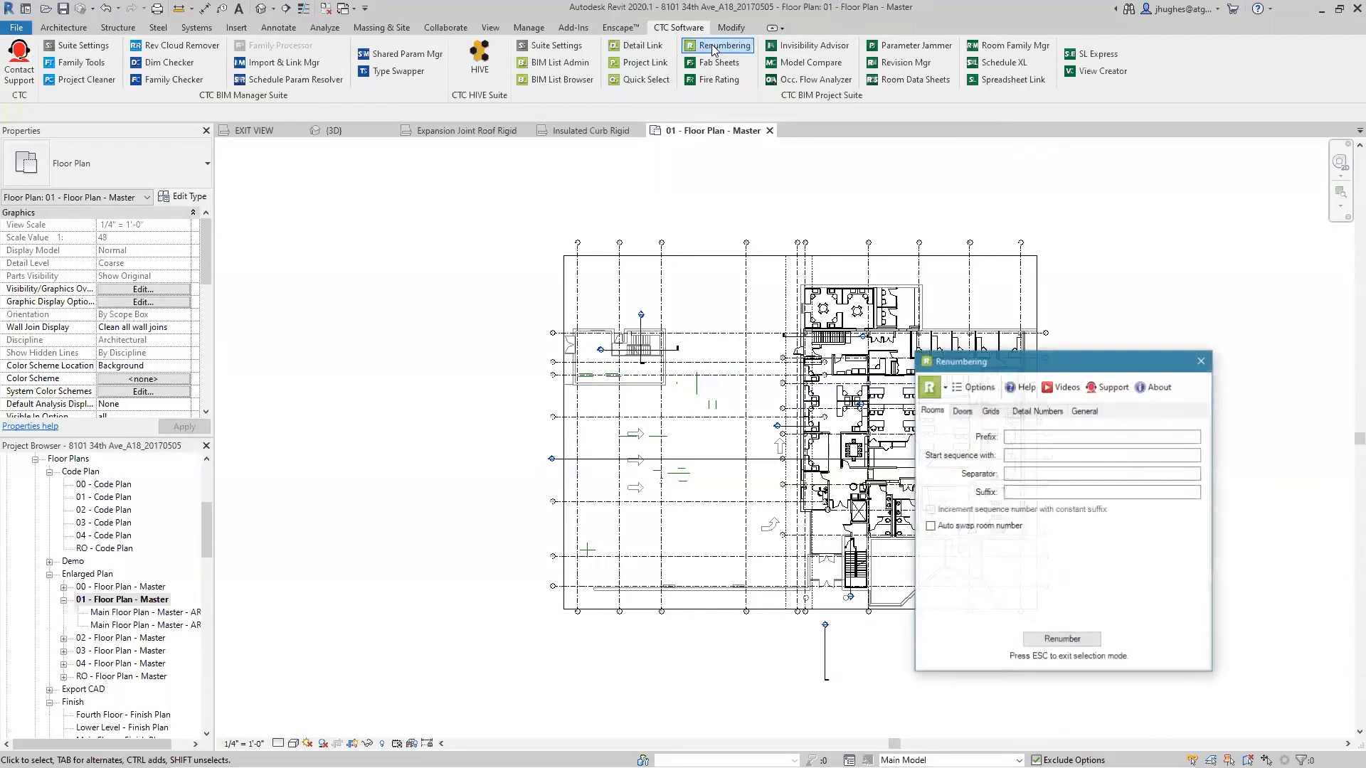
drag(1093, 361, 415, 312)
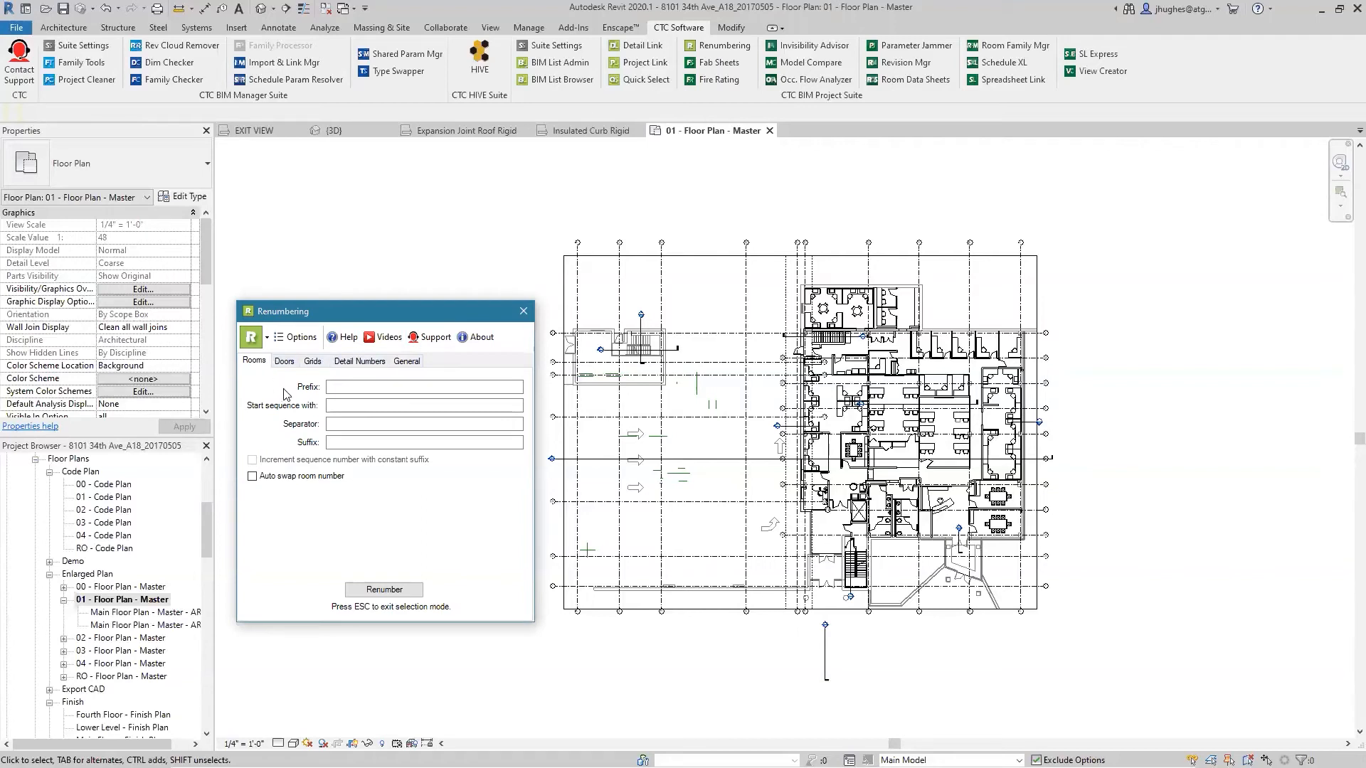
drag(359, 312, 310, 300)
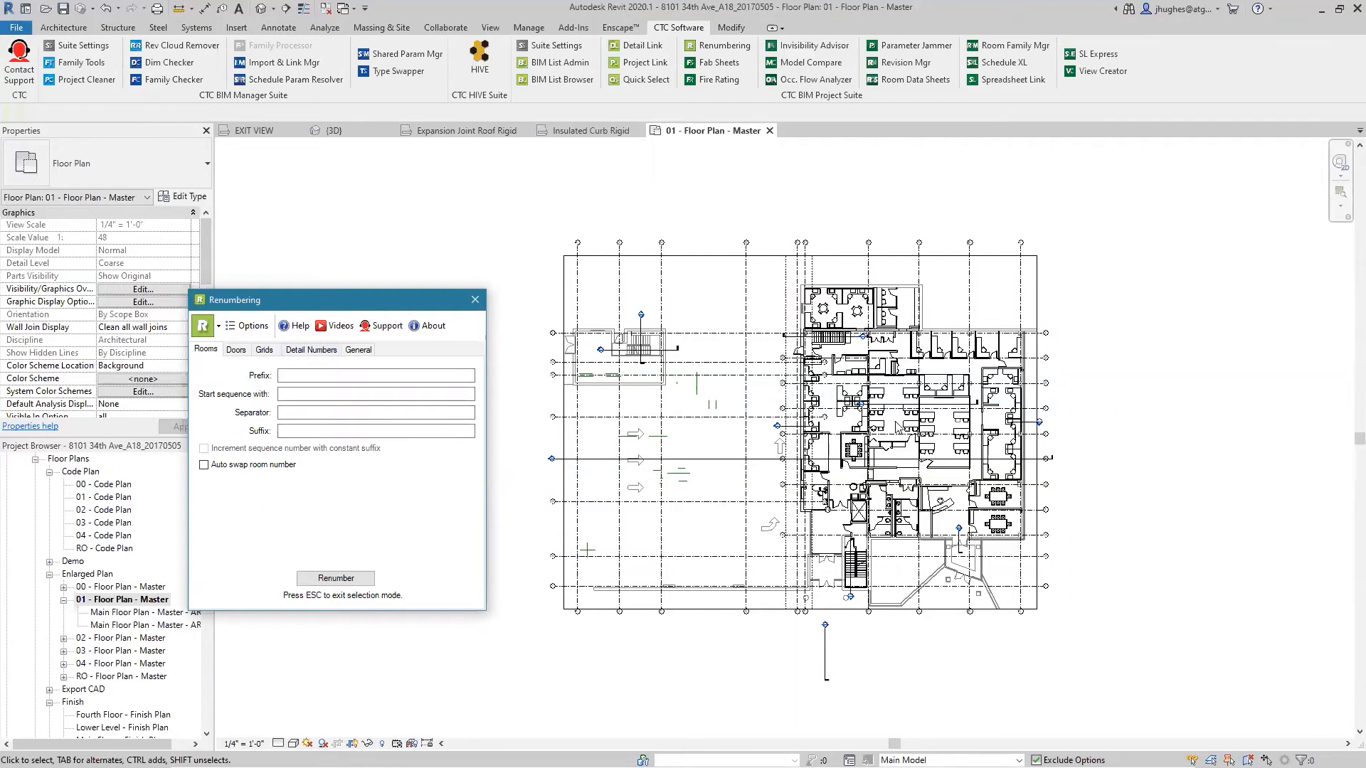
scroll(897, 423, up, 3)
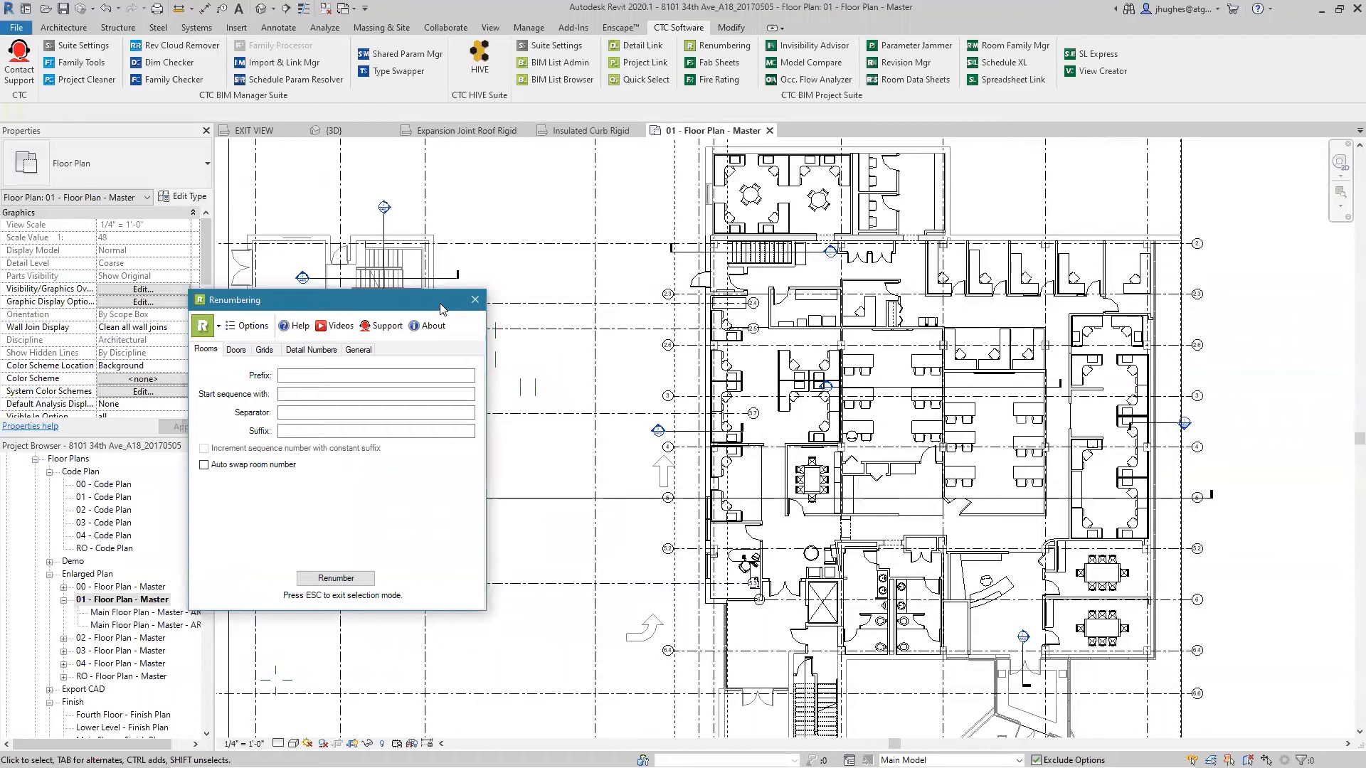
drag(440, 309, 491, 319)
scroll(921, 413, up, 2)
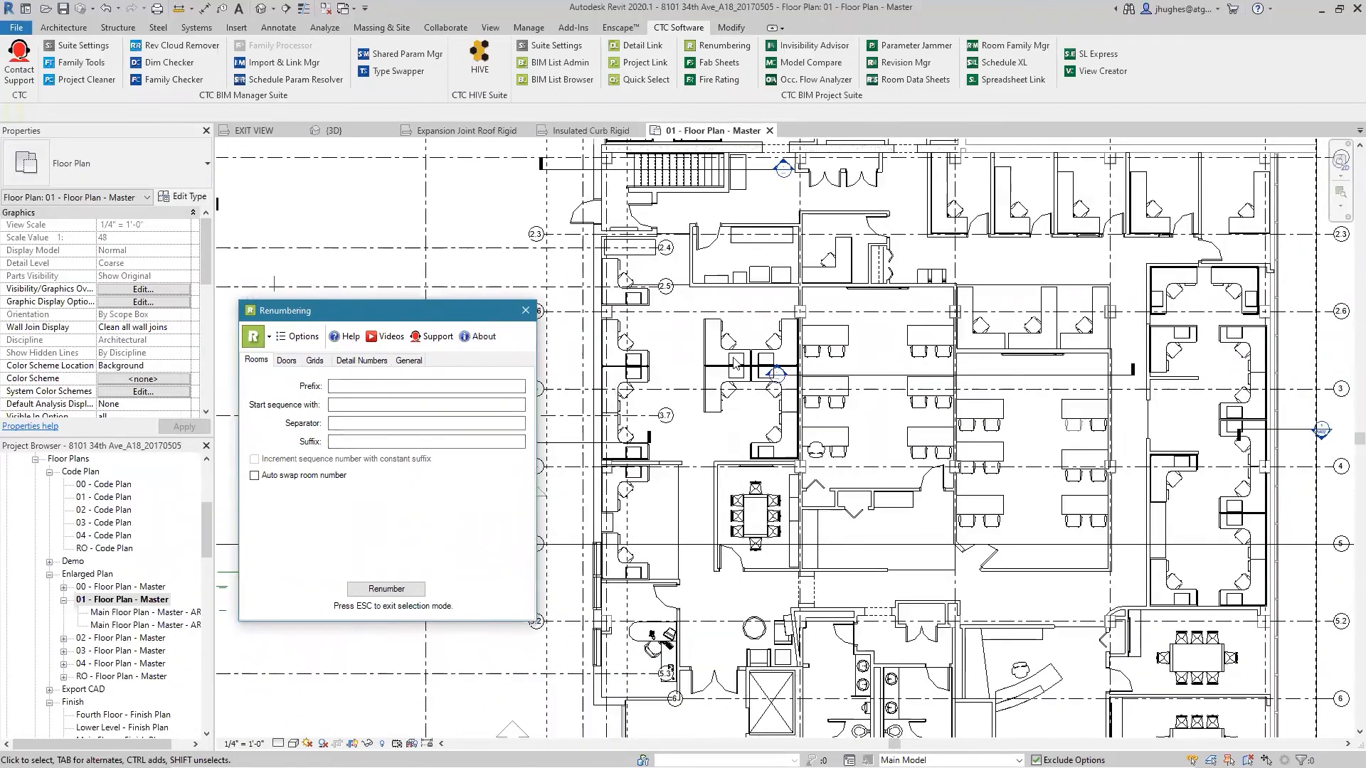
scroll(729, 352, up, 1)
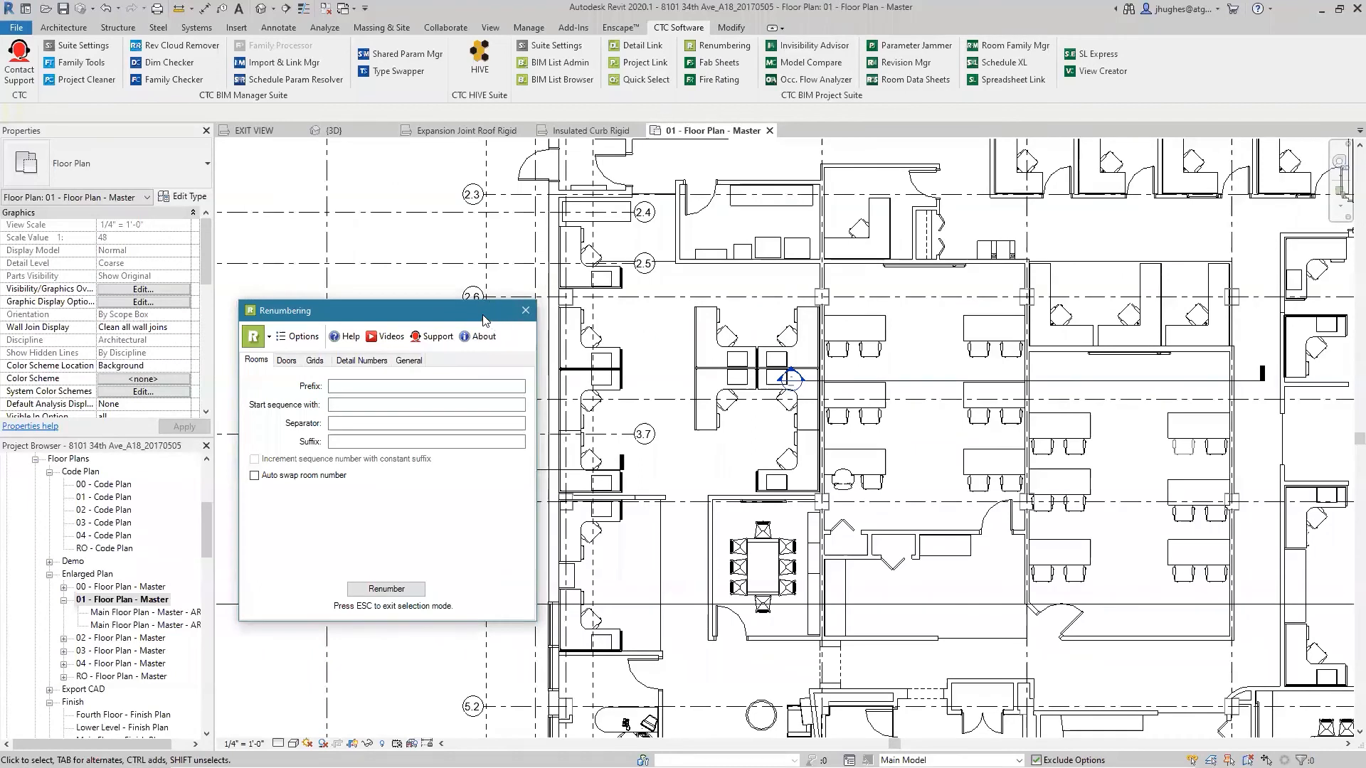
click(416, 387)
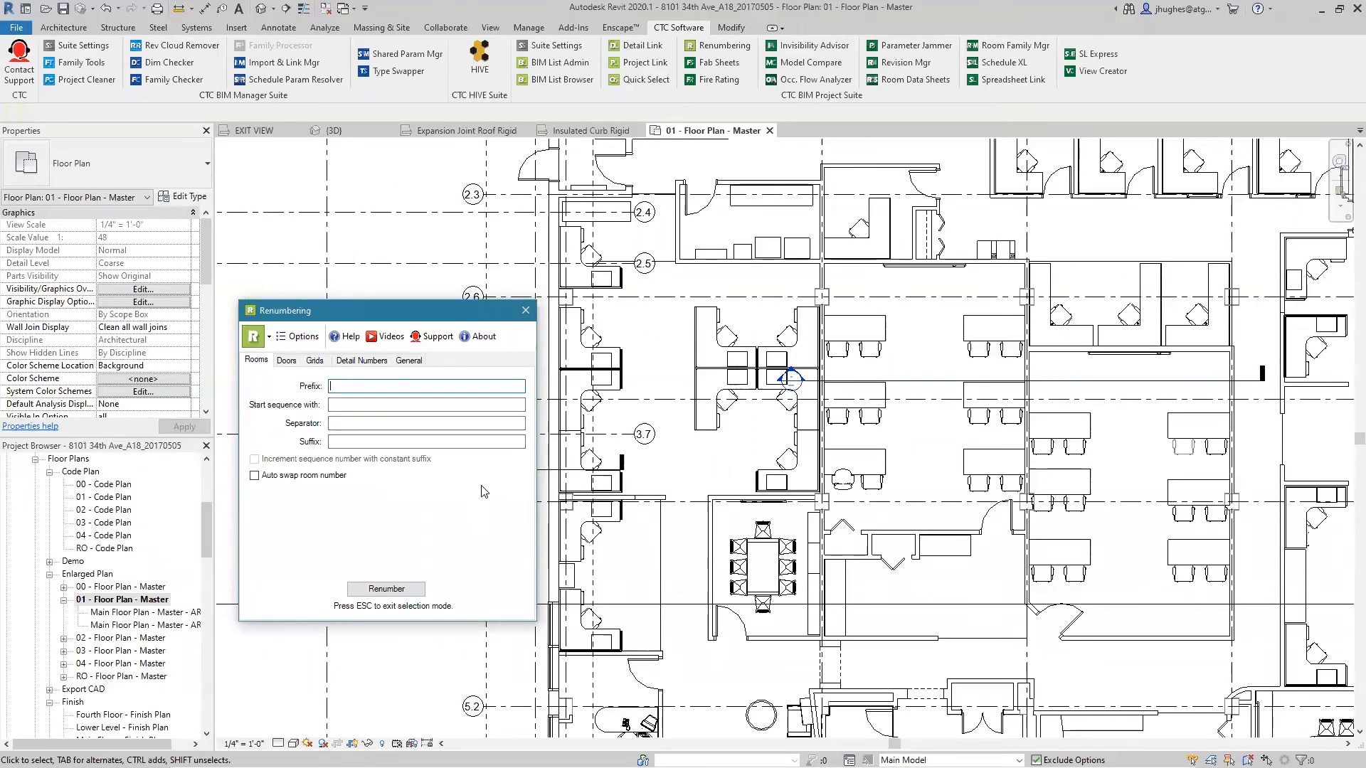
scroll(740, 461, down, 3)
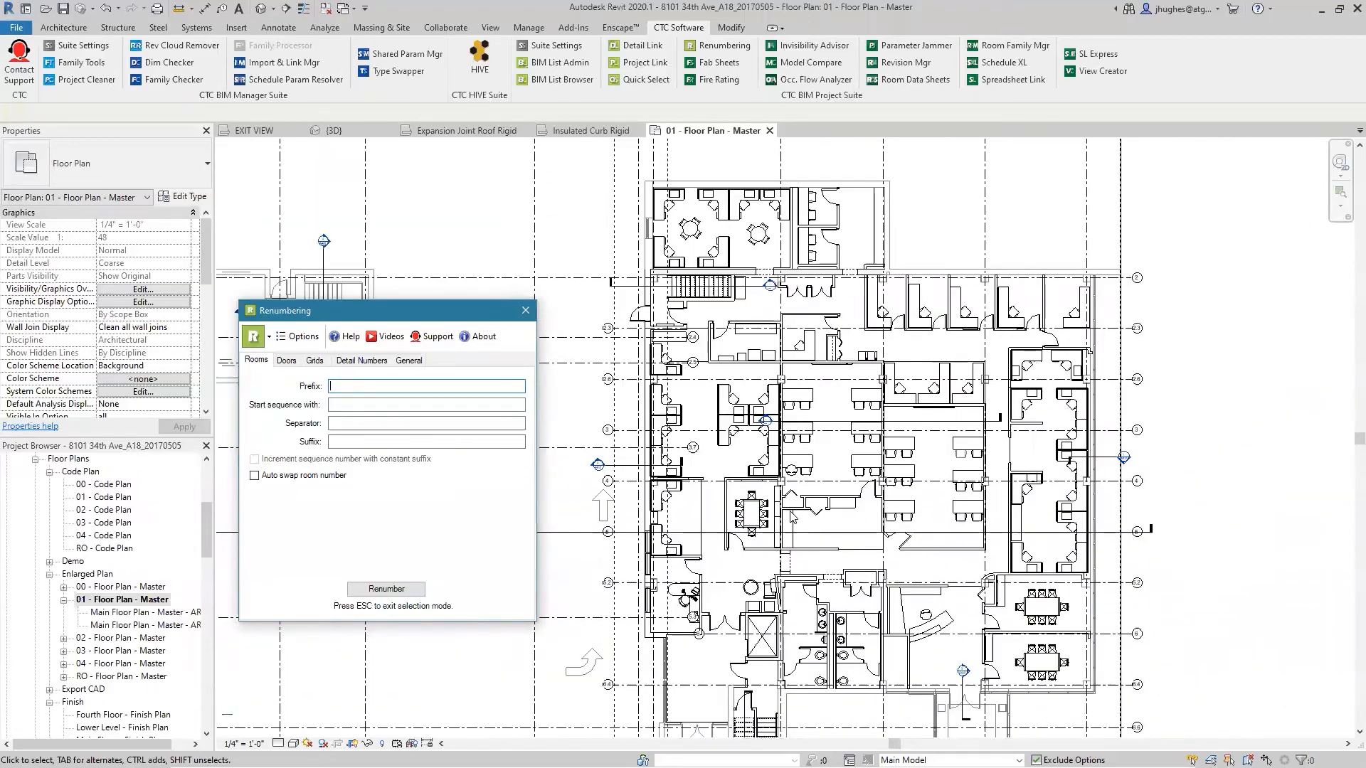
- Review the floor plan's model categories in Visibility/Graphic Overrides, cancel the overrides, and dismiss the save reminder without saving
click(581, 254)
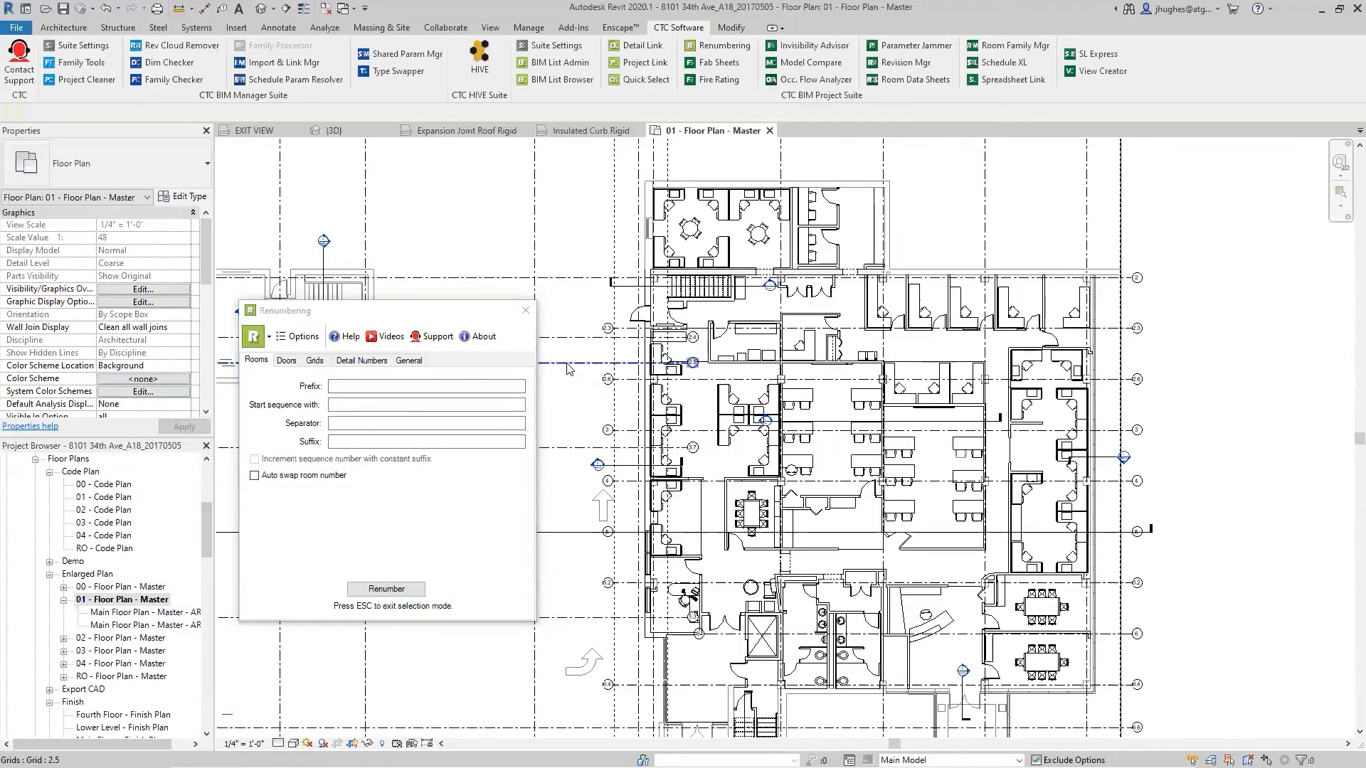
key(v)
key(g)
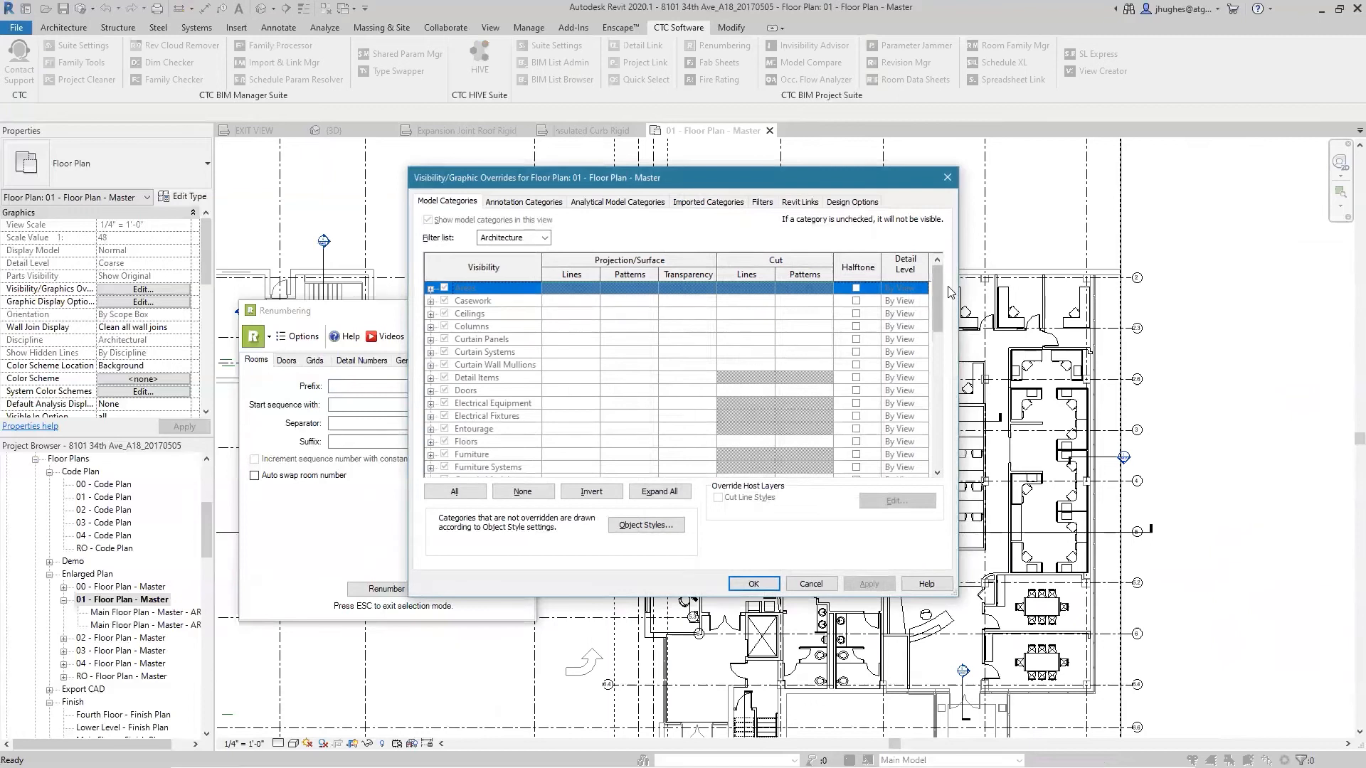
drag(938, 286, 936, 362)
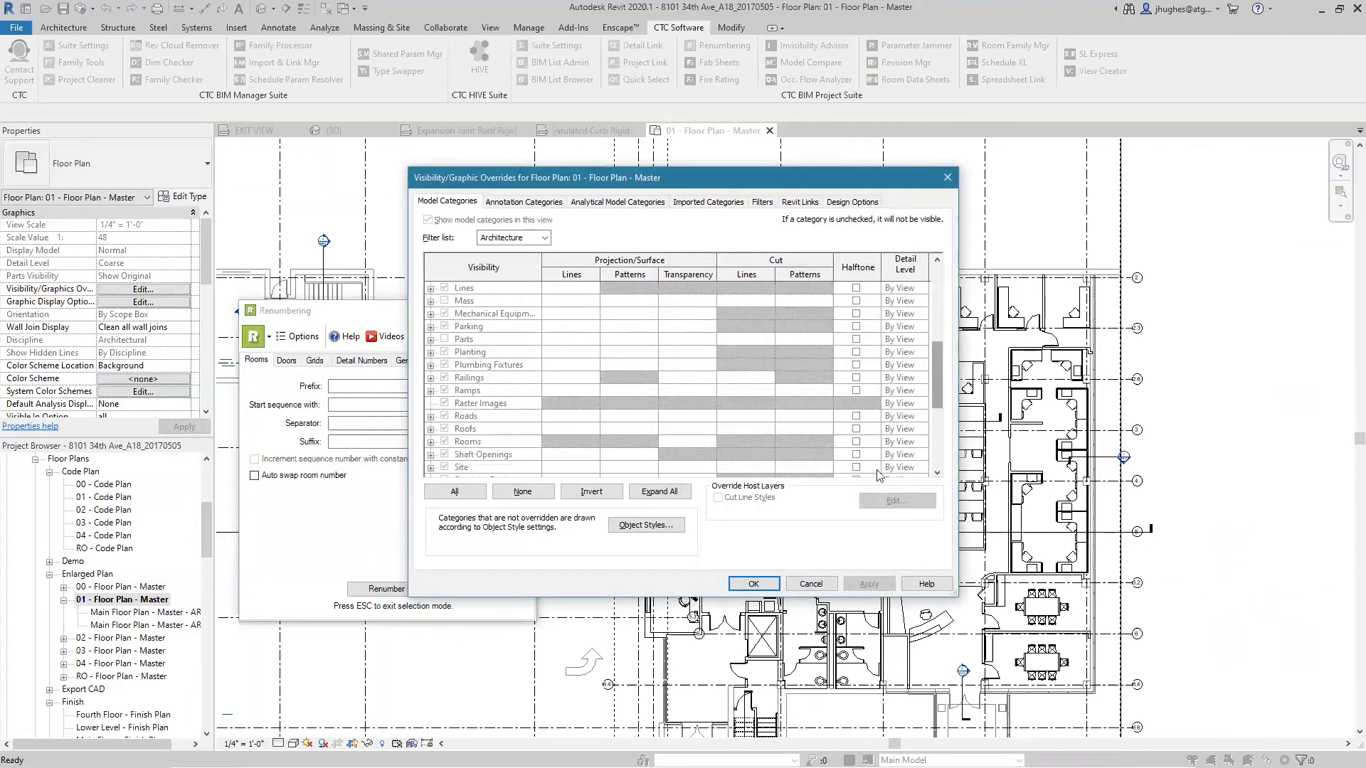
click(811, 583)
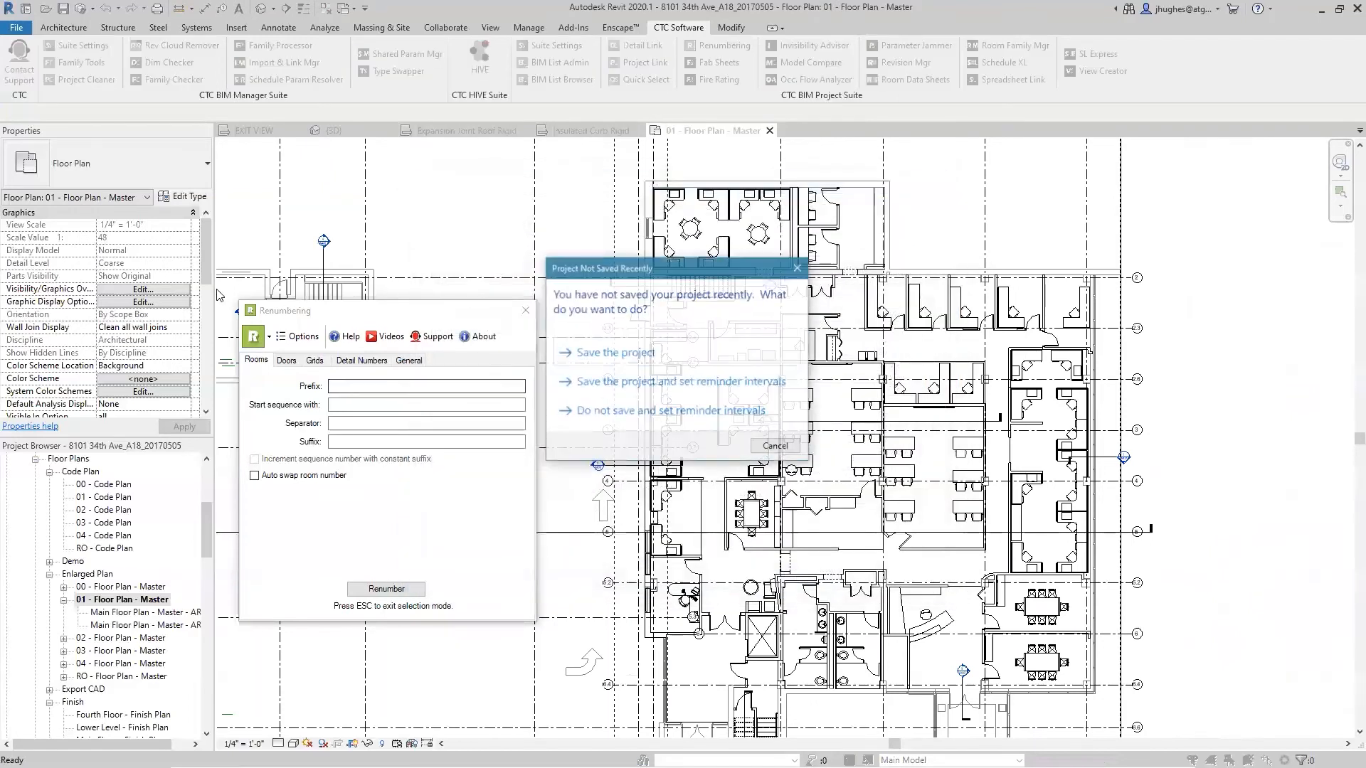
click(604, 414)
click(852, 587)
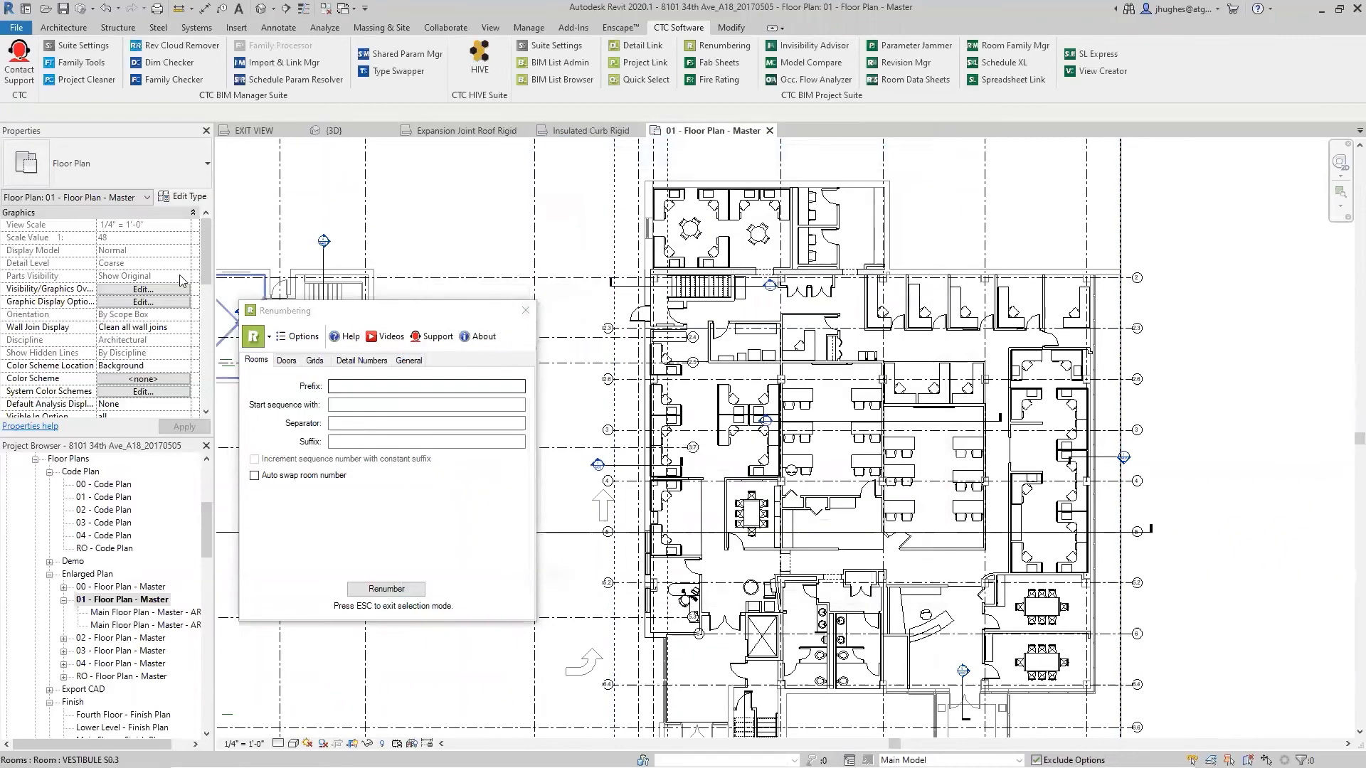
- Set the view template of the 01 - Floor Plan - Master view to <None>
scroll(207, 348, down, 10)
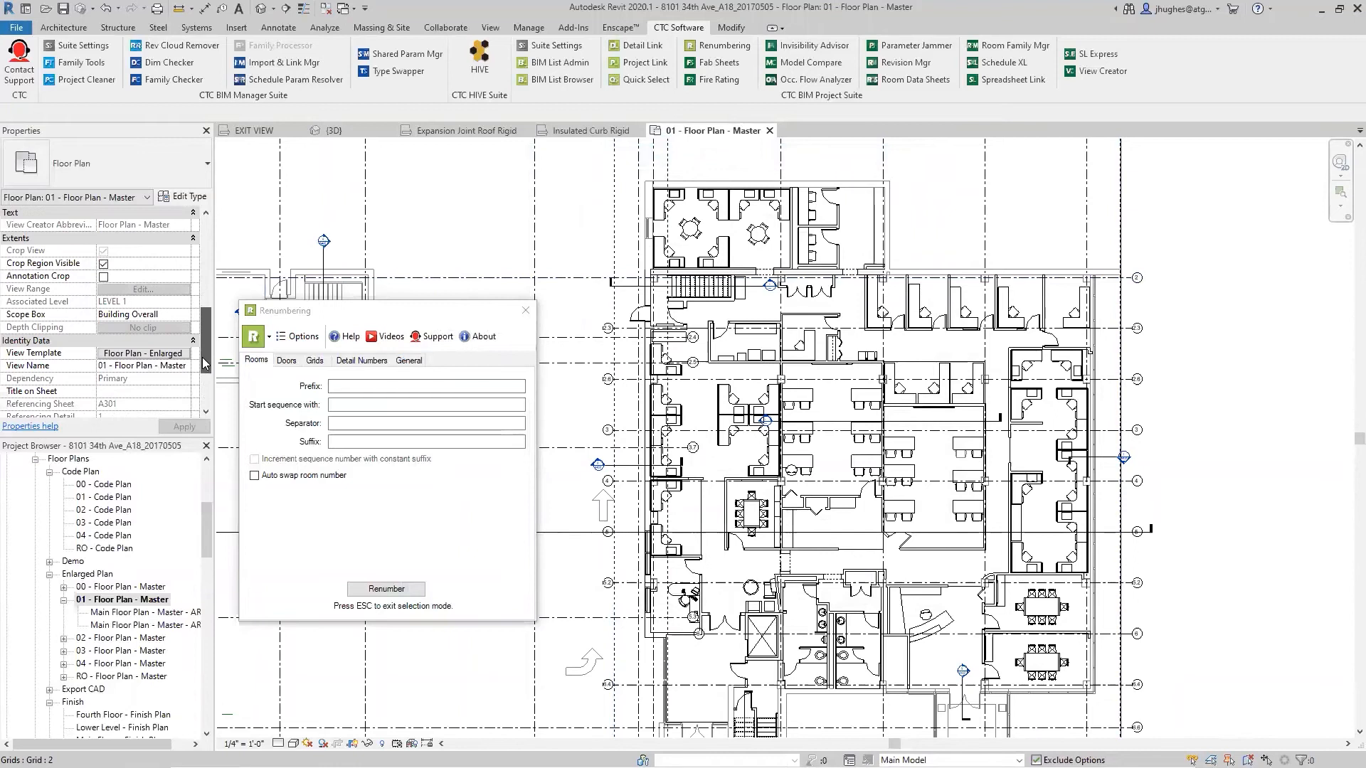
click(181, 354)
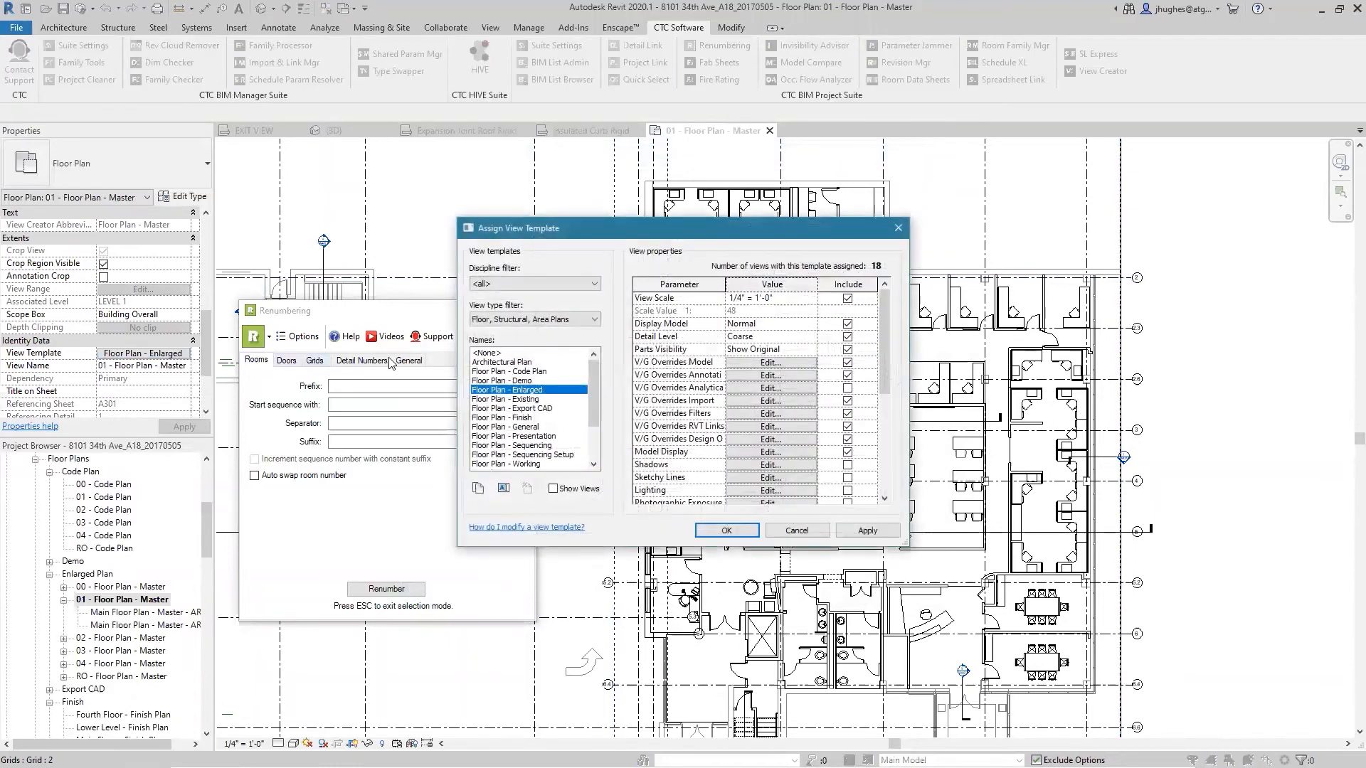
click(485, 354)
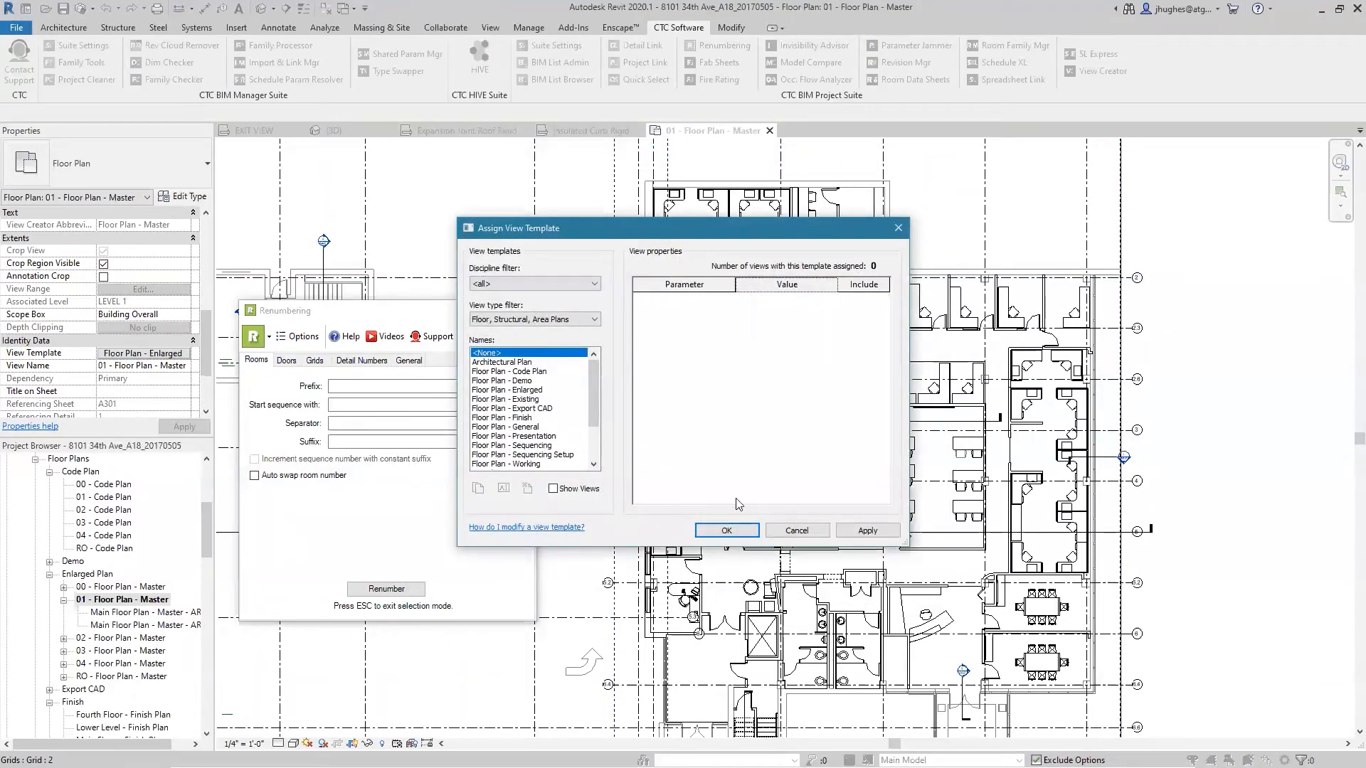
click(868, 531)
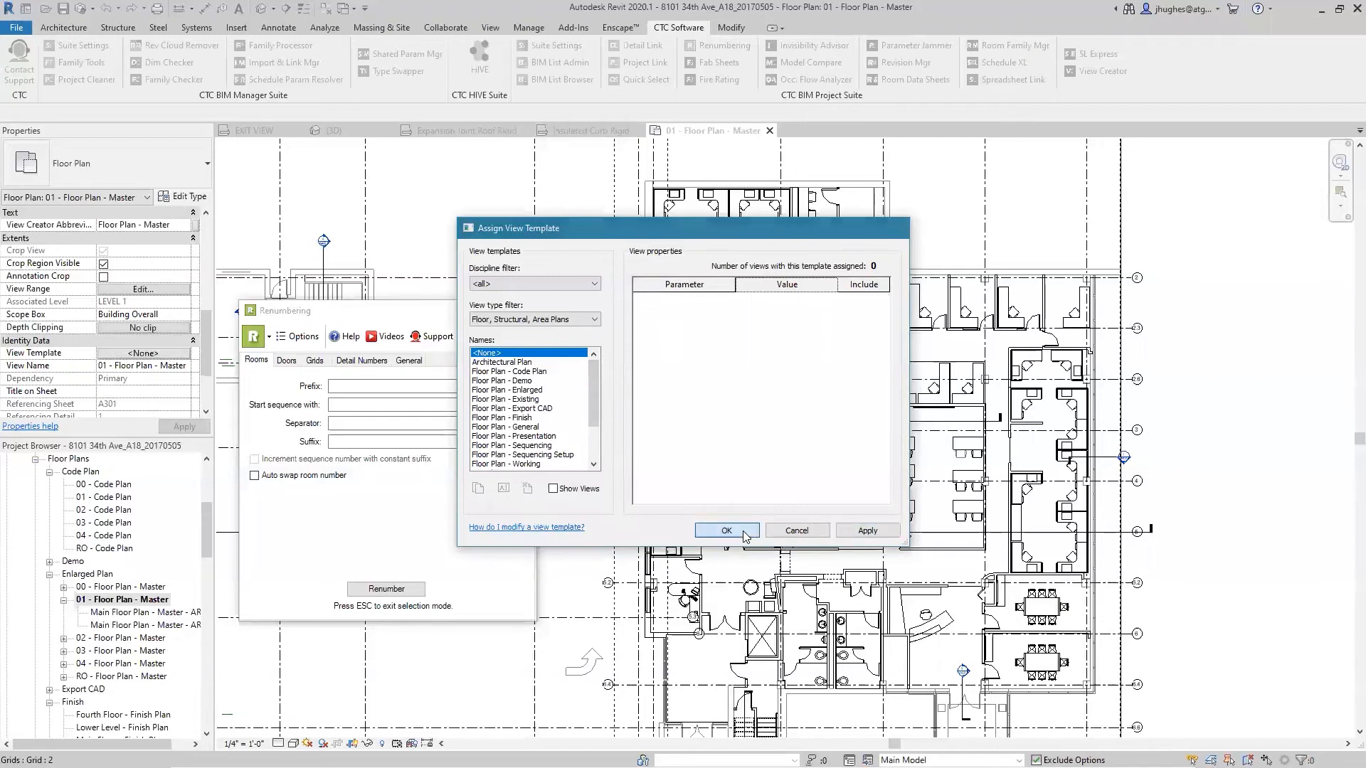
click(745, 536)
- Review the floor plan's annotation categories in Visibility/Graphic Overrides down to the room tags, and cancel without changes
key(v)
key(g)
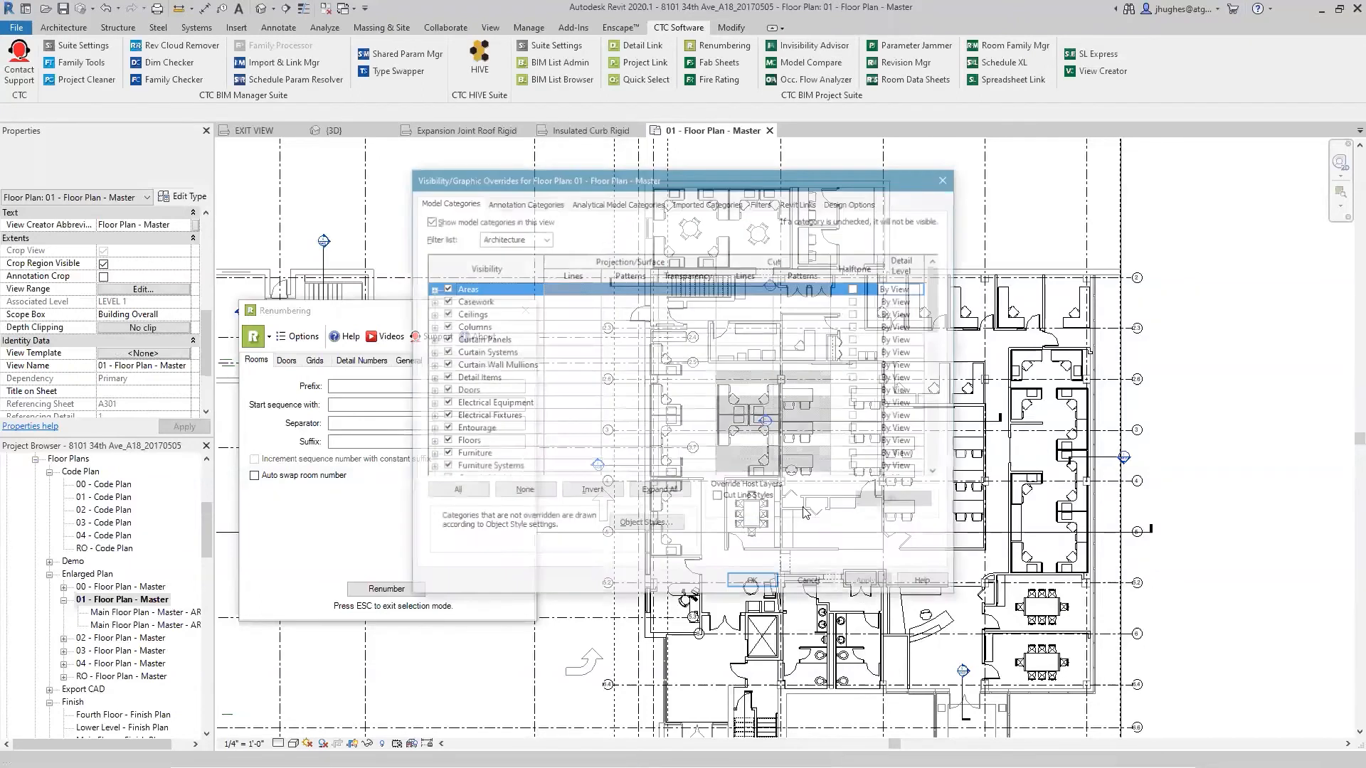
click(512, 204)
mouse_move(940, 284)
mouse_down()
mouse_move(937, 427)
mouse_move(933, 392)
mouse_up()
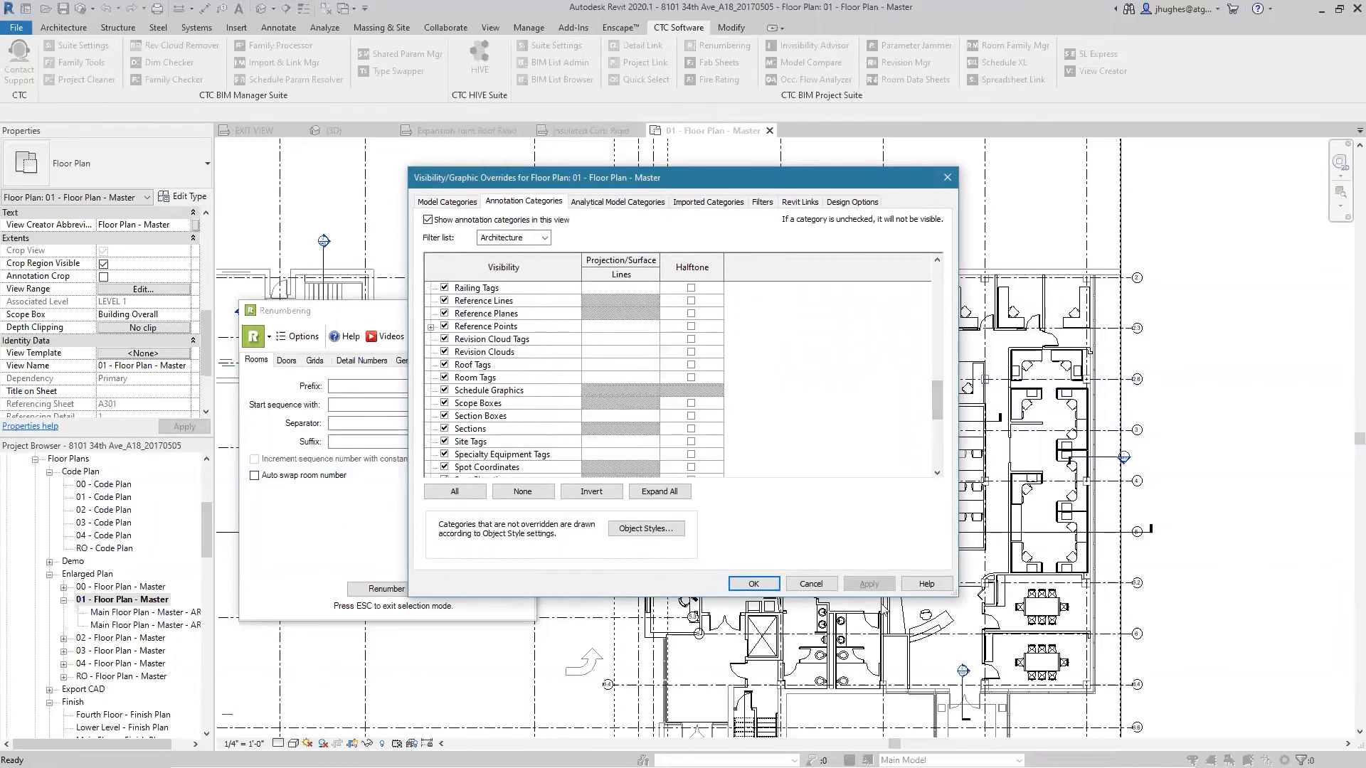
click(811, 584)
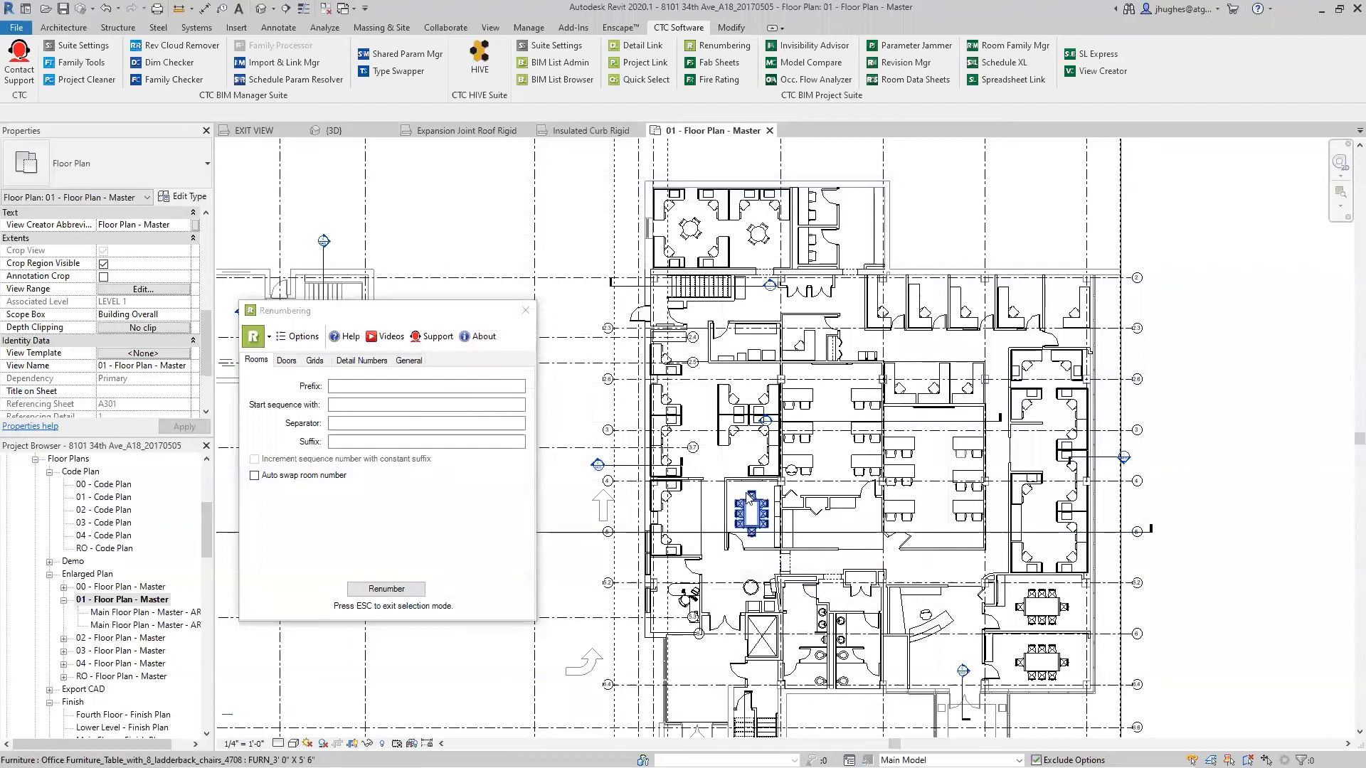
- Tag all untagged doors and rooms in the current view with the Door Tag and Room Tag families
scroll(726, 484, down, 1)
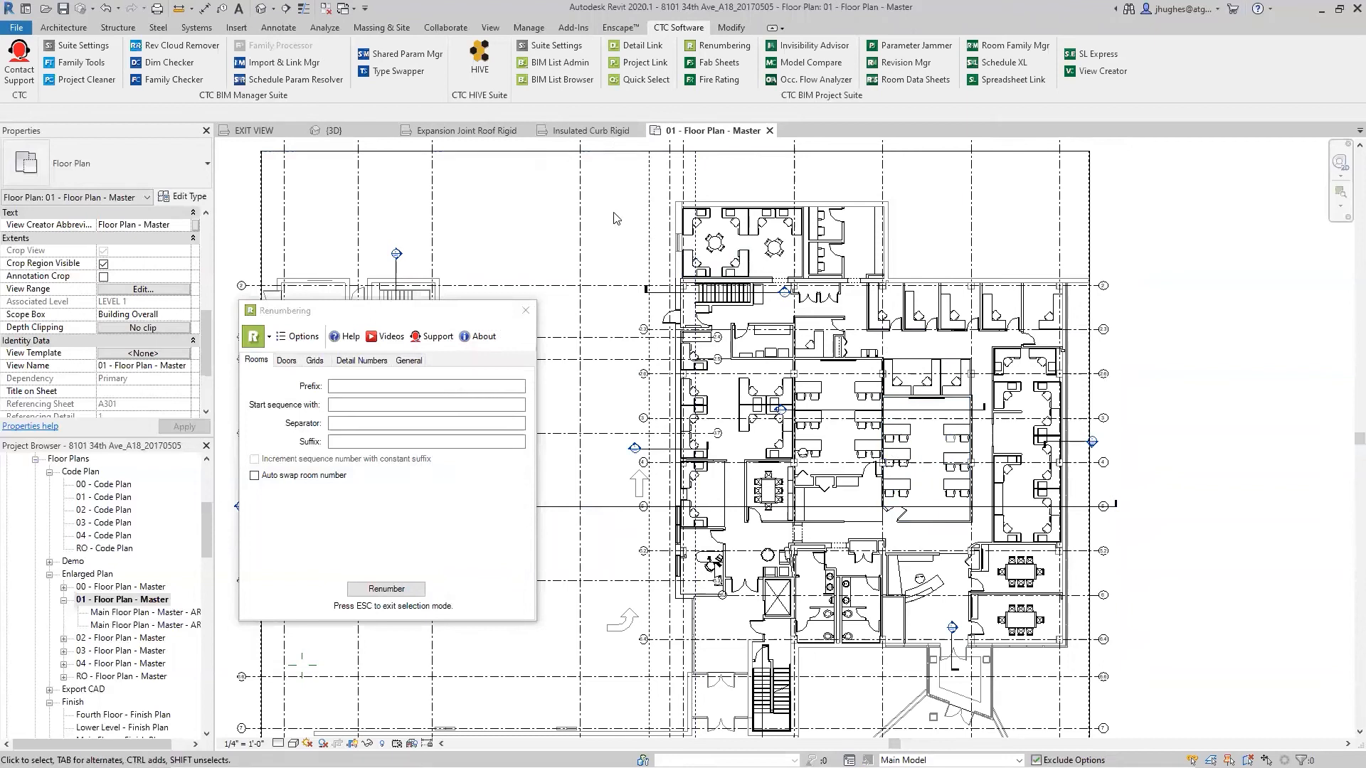
click(278, 27)
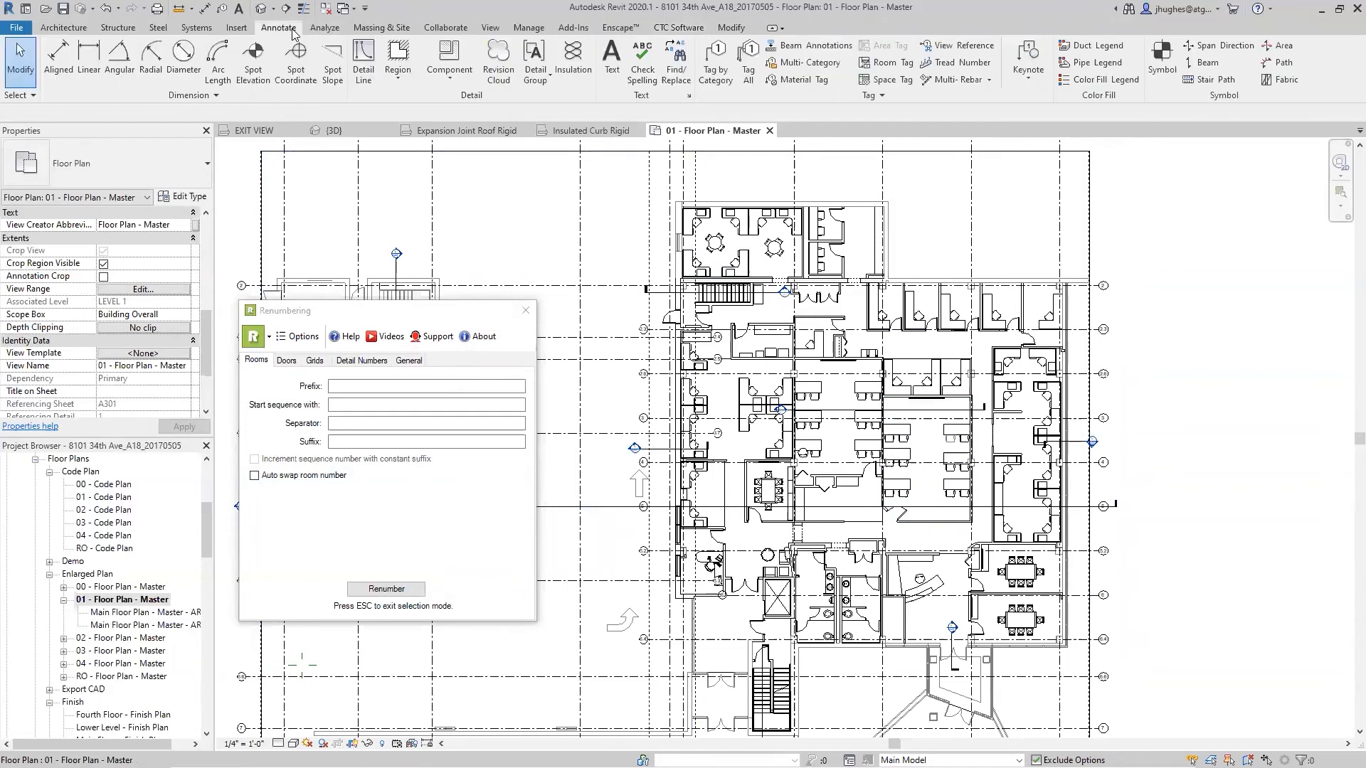
click(749, 82)
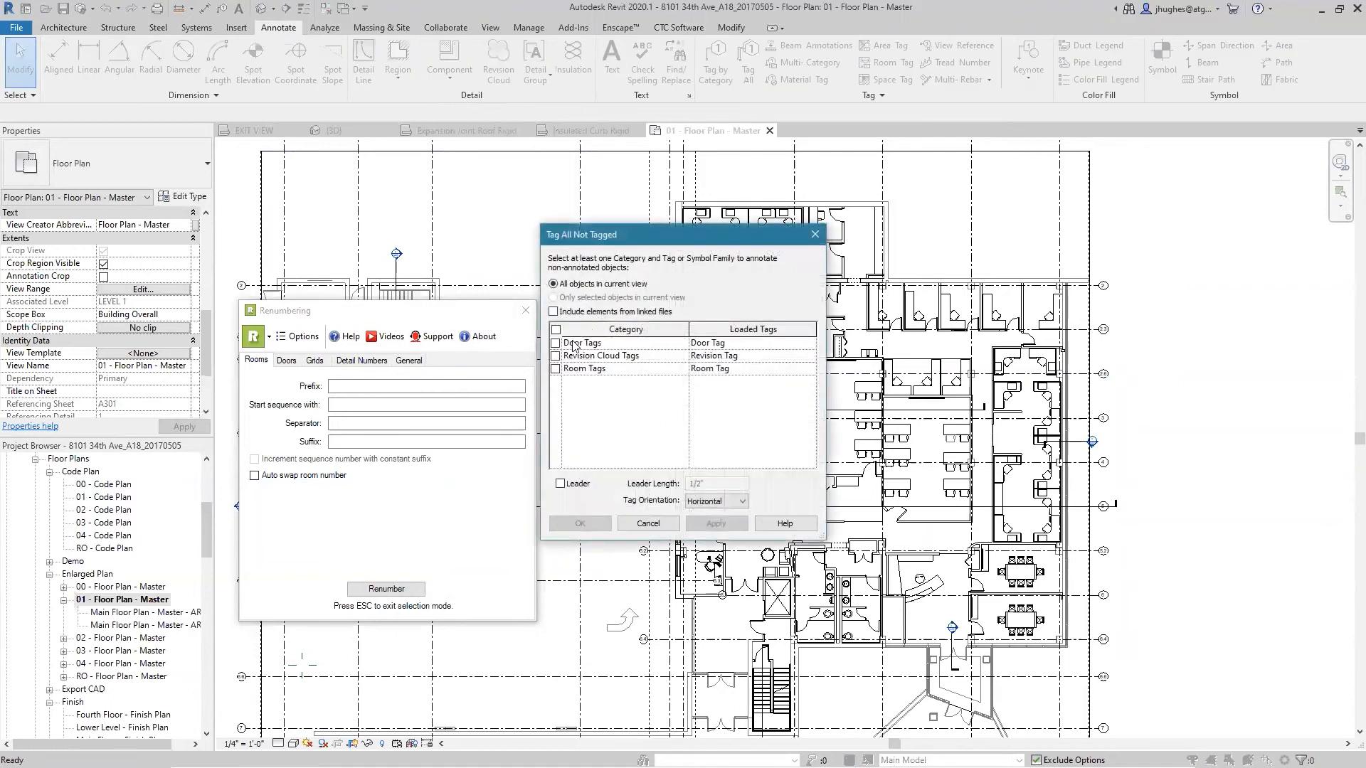
click(556, 344)
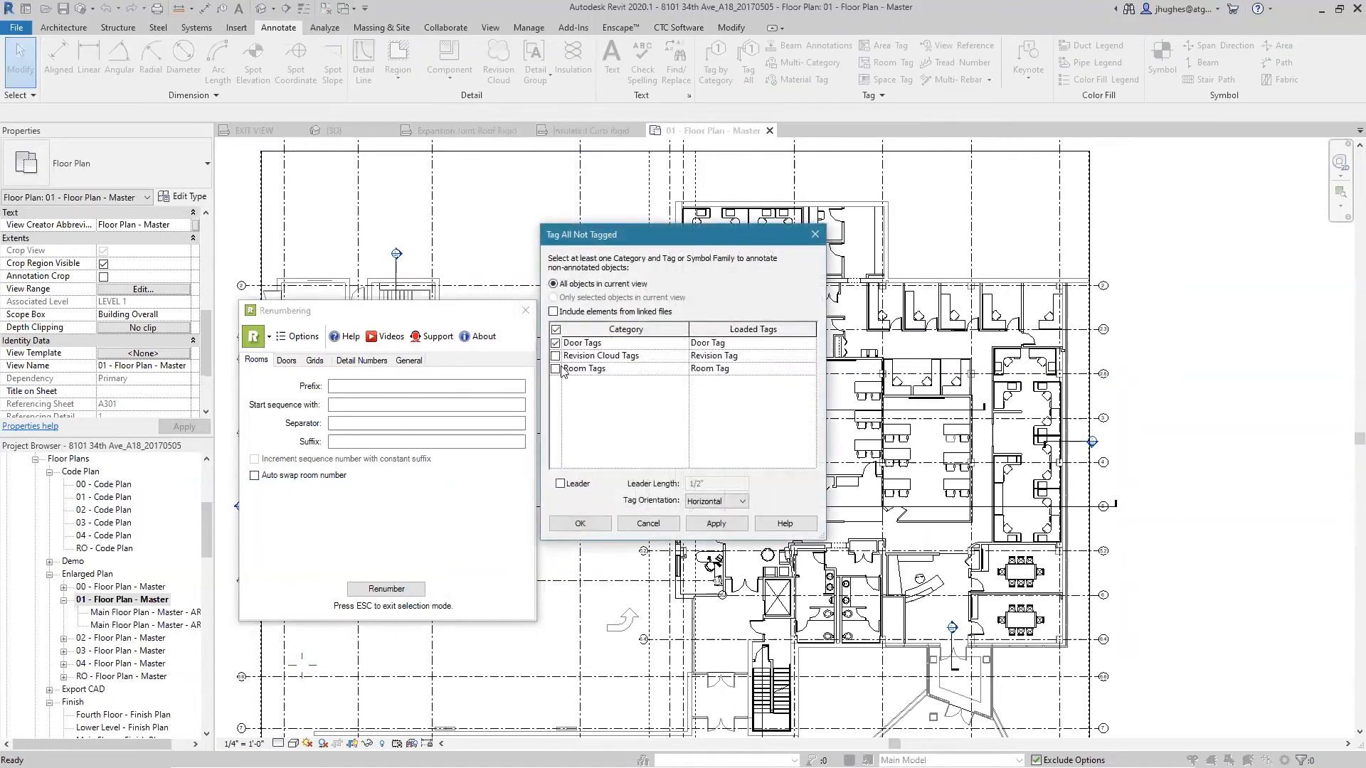
click(555, 369)
click(703, 523)
click(601, 524)
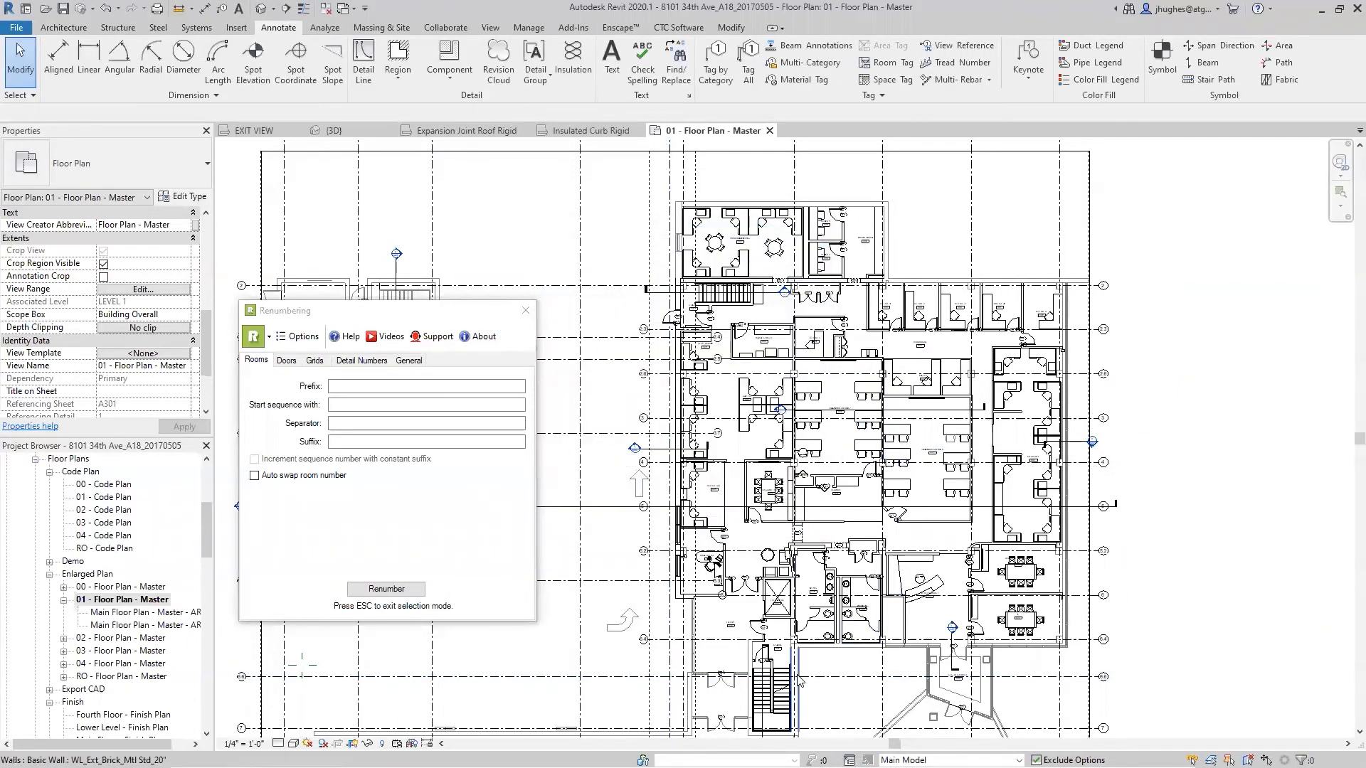
- Examine the new door and room tags across the offices, restrooms, stairs and training rooms of the floor plan
scroll(772, 658, up, 4)
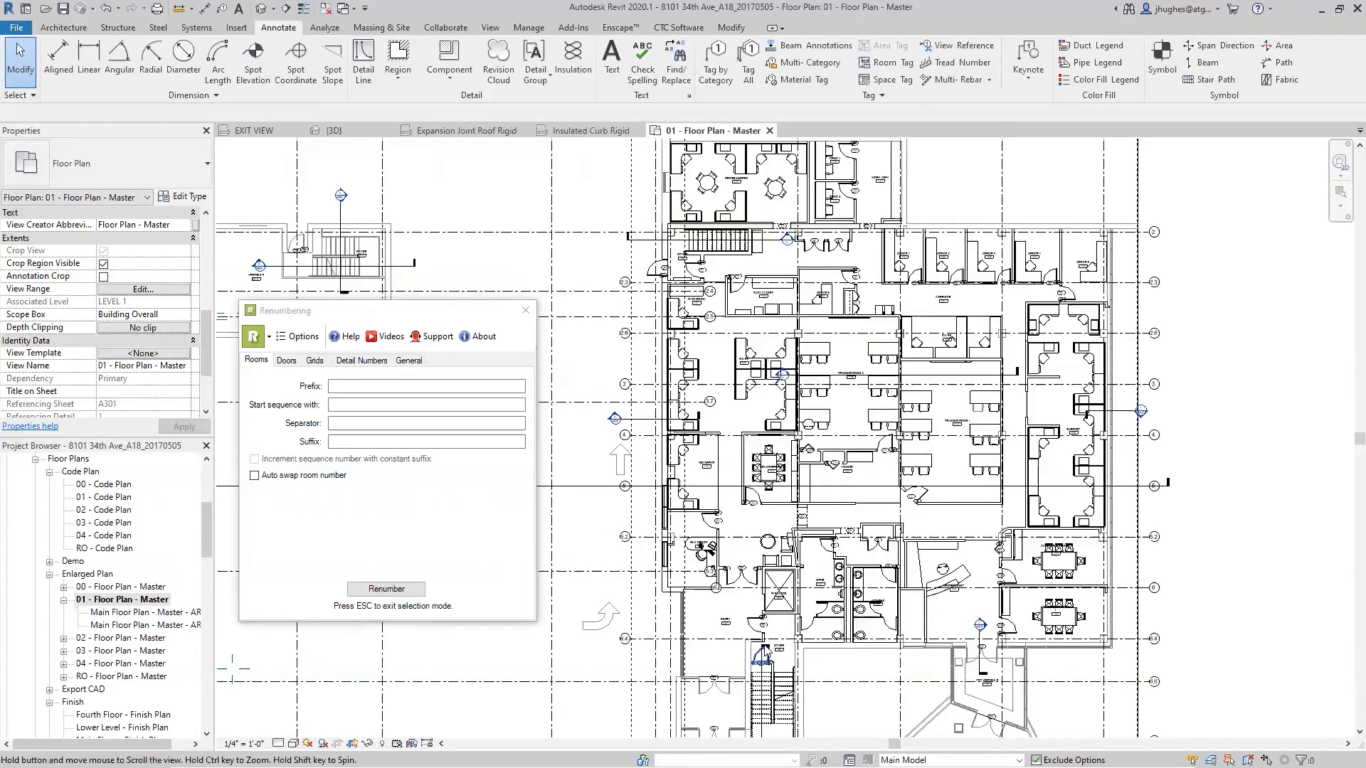
scroll(642, 616, up, 3)
middle_drag(702, 575, 745, 427)
scroll(760, 555, down, 2)
middle_drag(768, 544, 798, 396)
scroll(794, 498, down, 3)
scroll(793, 515, up, 2)
middle_drag(793, 516, 799, 542)
scroll(756, 498, down, 4)
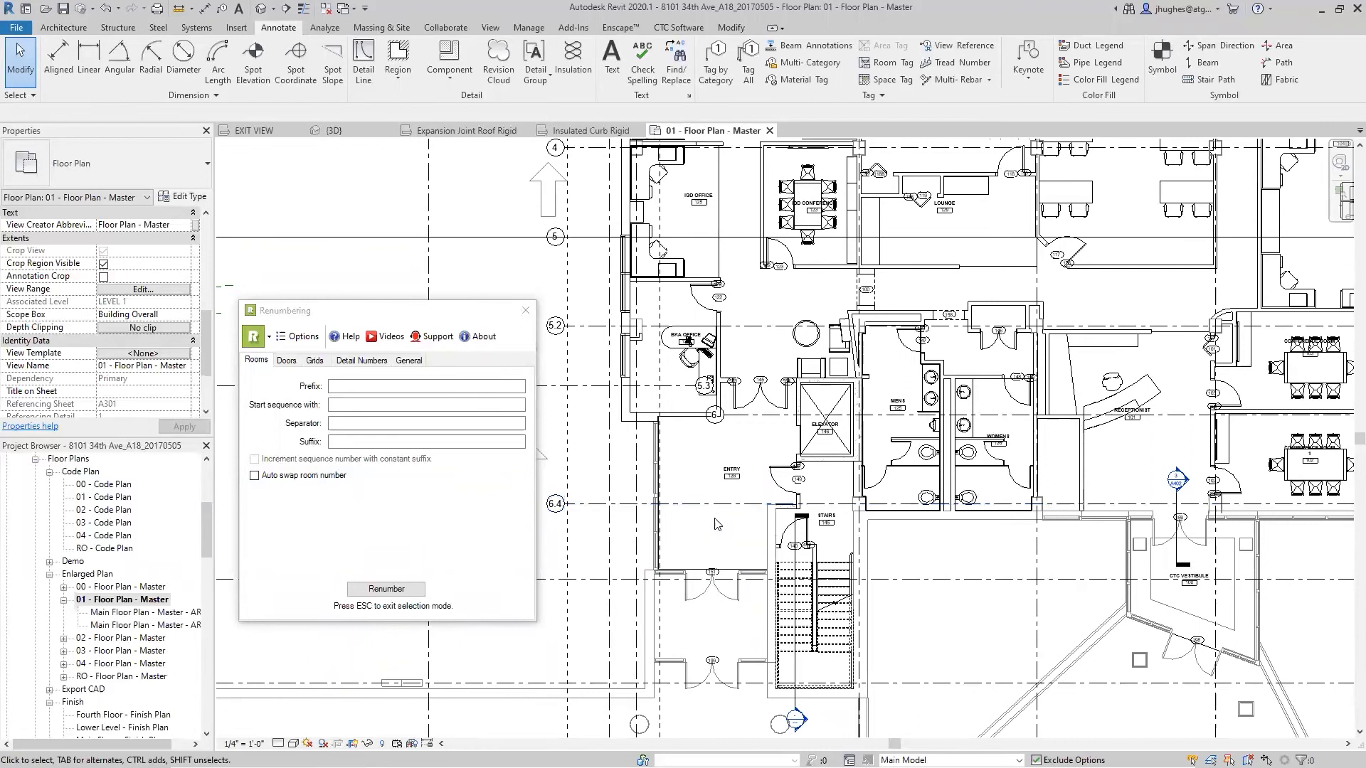
scroll(717, 525, down, 2)
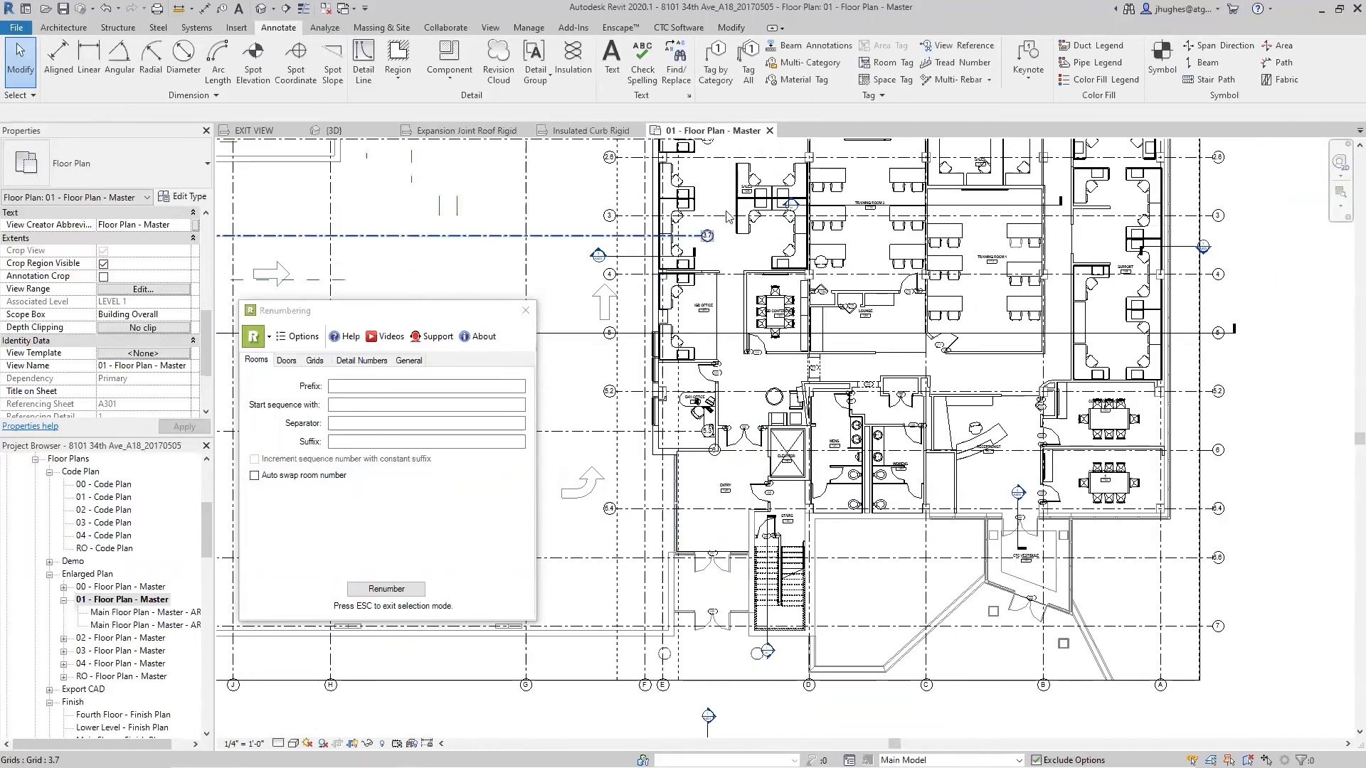
middle_drag(796, 206, 692, 337)
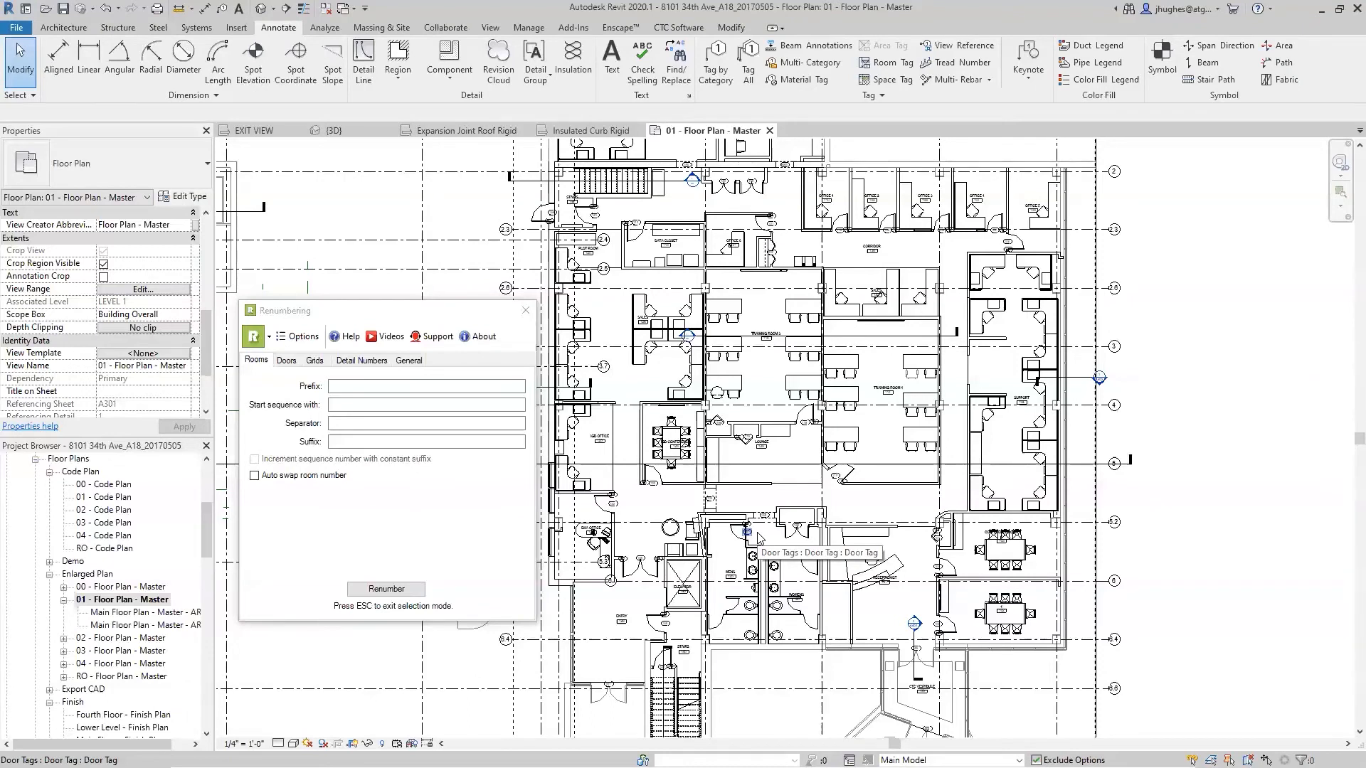
- Inspect the room and door numbers up close around the entry, elevator and stairs
scroll(680, 517, up, 3)
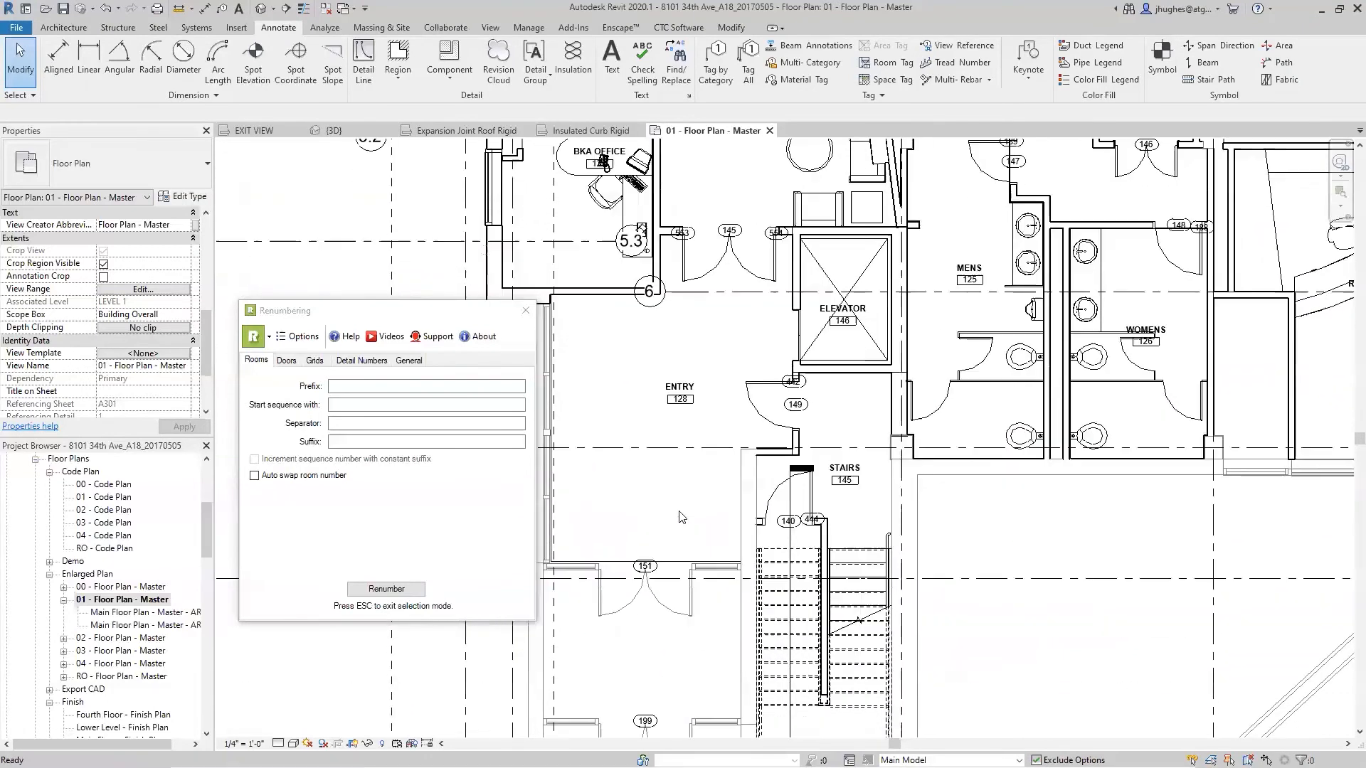
scroll(679, 518, down, 2)
scroll(667, 503, down, 1)
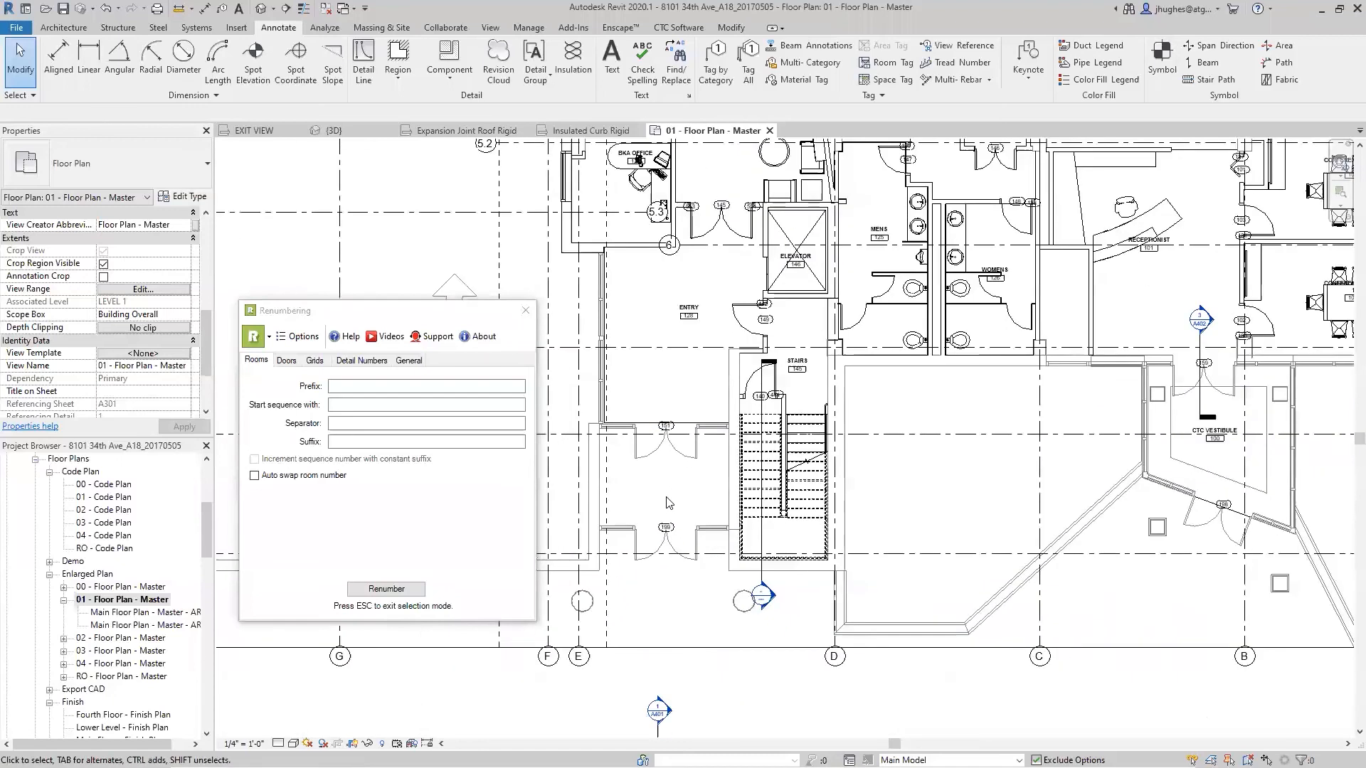
middle_drag(626, 479, 757, 517)
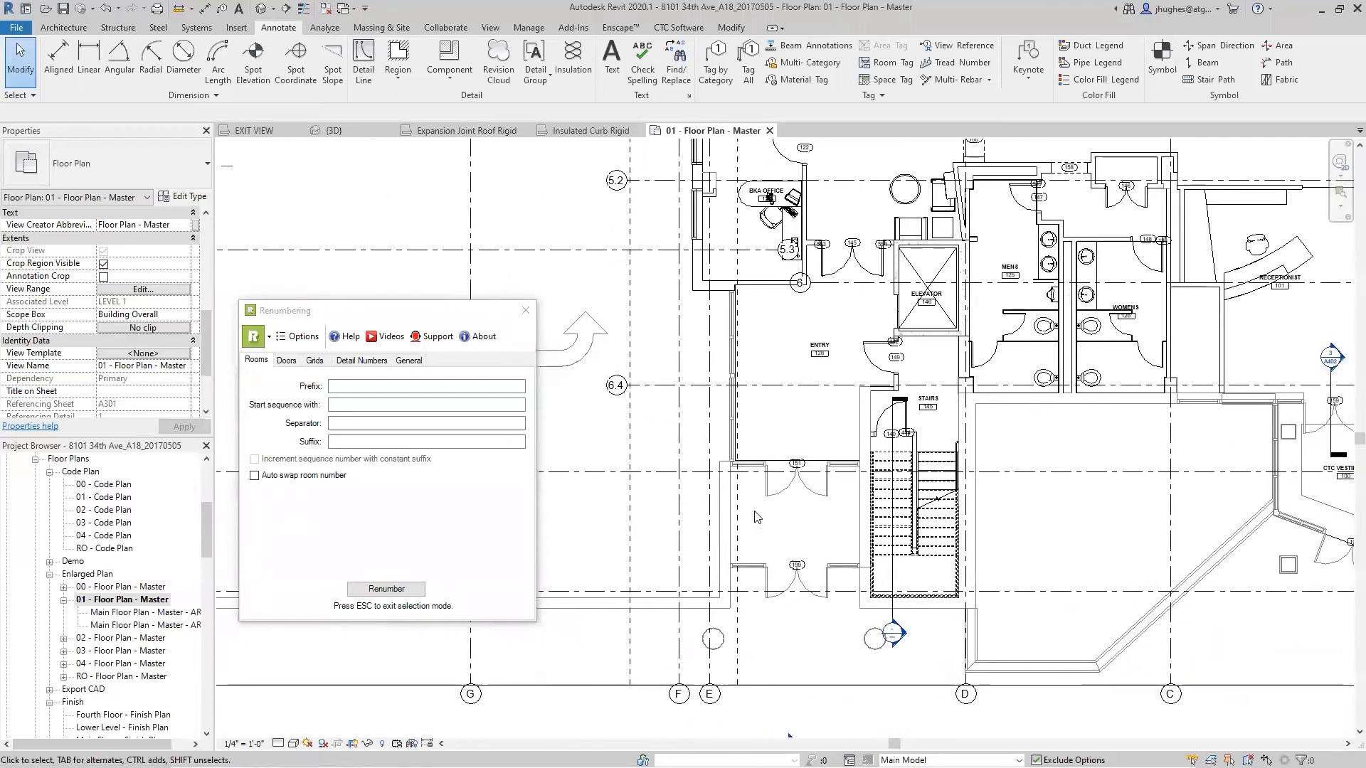
middle_drag(784, 462, 736, 594)
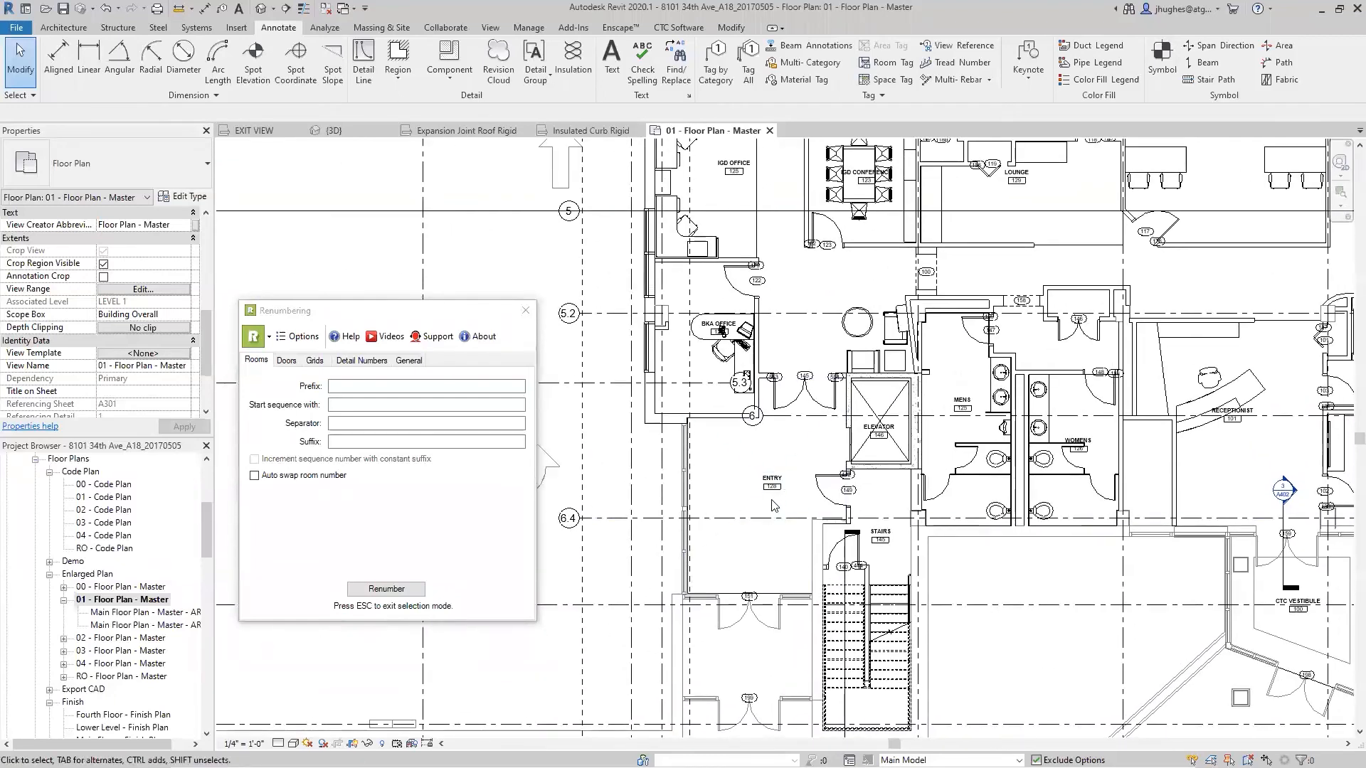
scroll(774, 506, up, 2)
scroll(768, 490, up, 1)
scroll(768, 491, down, 1)
middle_drag(757, 494, 690, 583)
scroll(690, 583, down, 1)
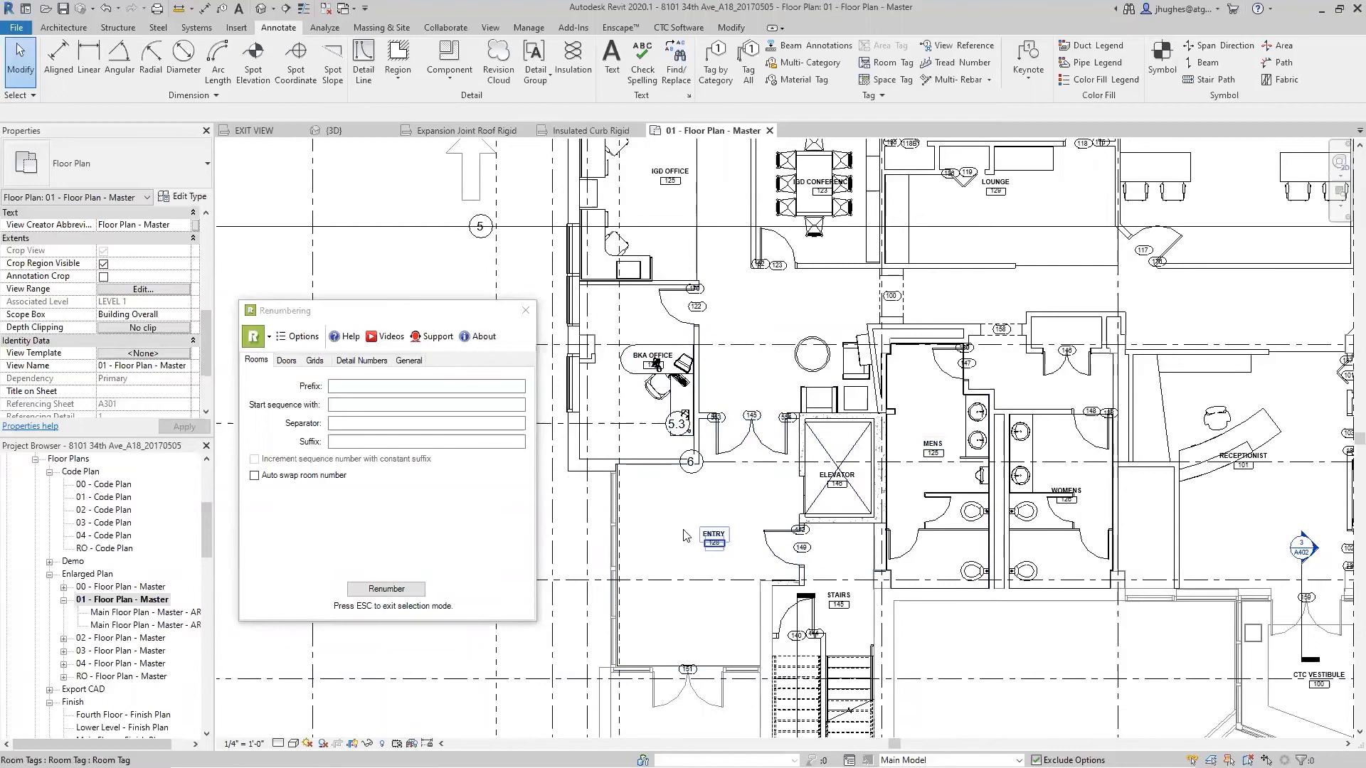
- Start the room number sequence with 101, try the prefix A, and clear the prefix again
click(344, 406)
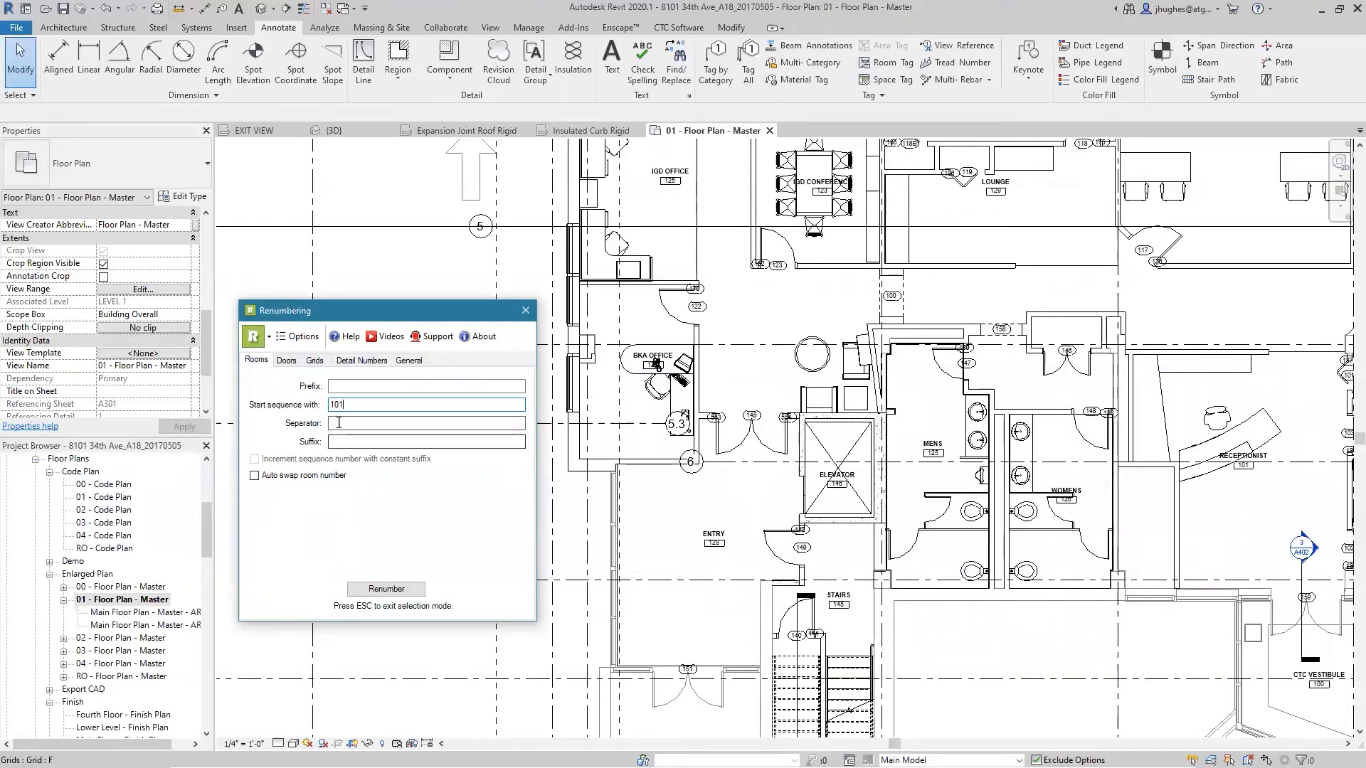
click(342, 389)
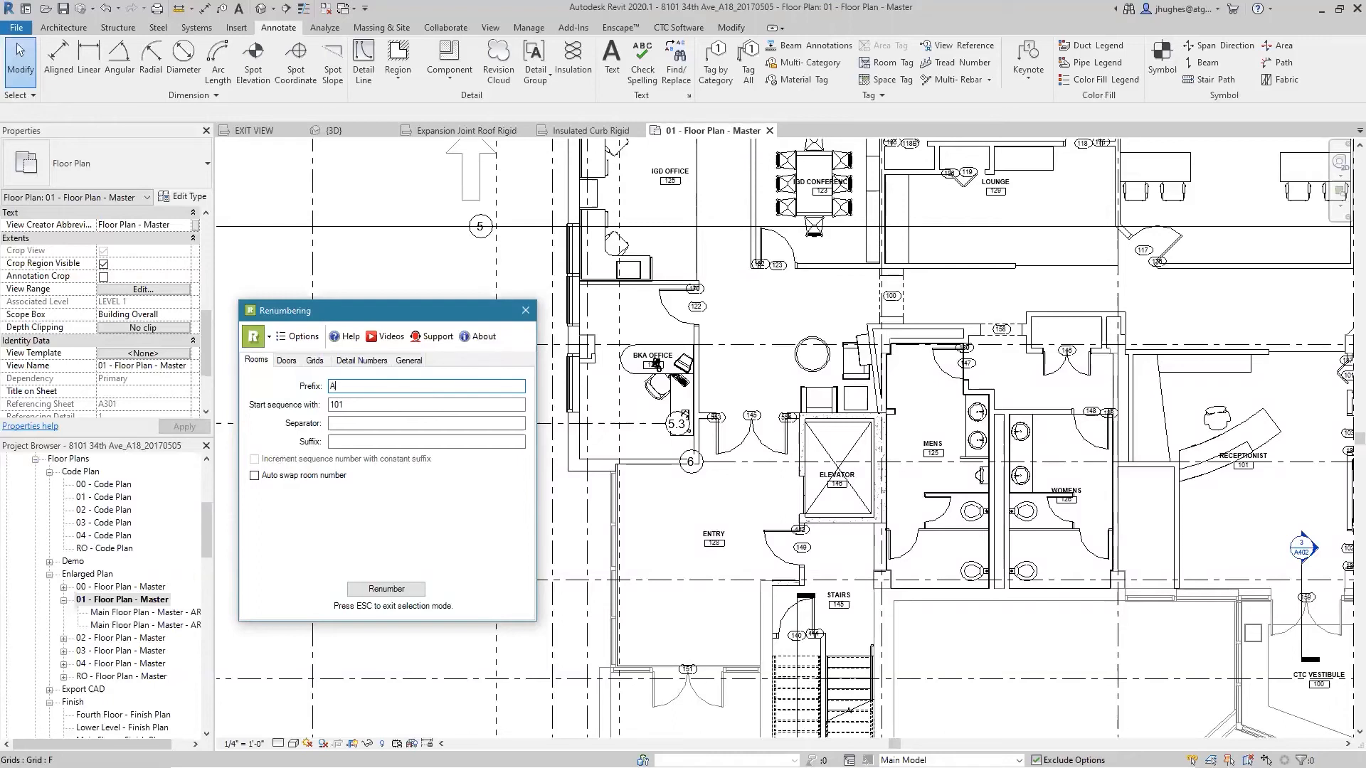
drag(335, 387, 302, 389)
- Try "-" as the separator and A as the suffix for the room numbers, and clear both
click(348, 423)
text(-)
click(352, 441)
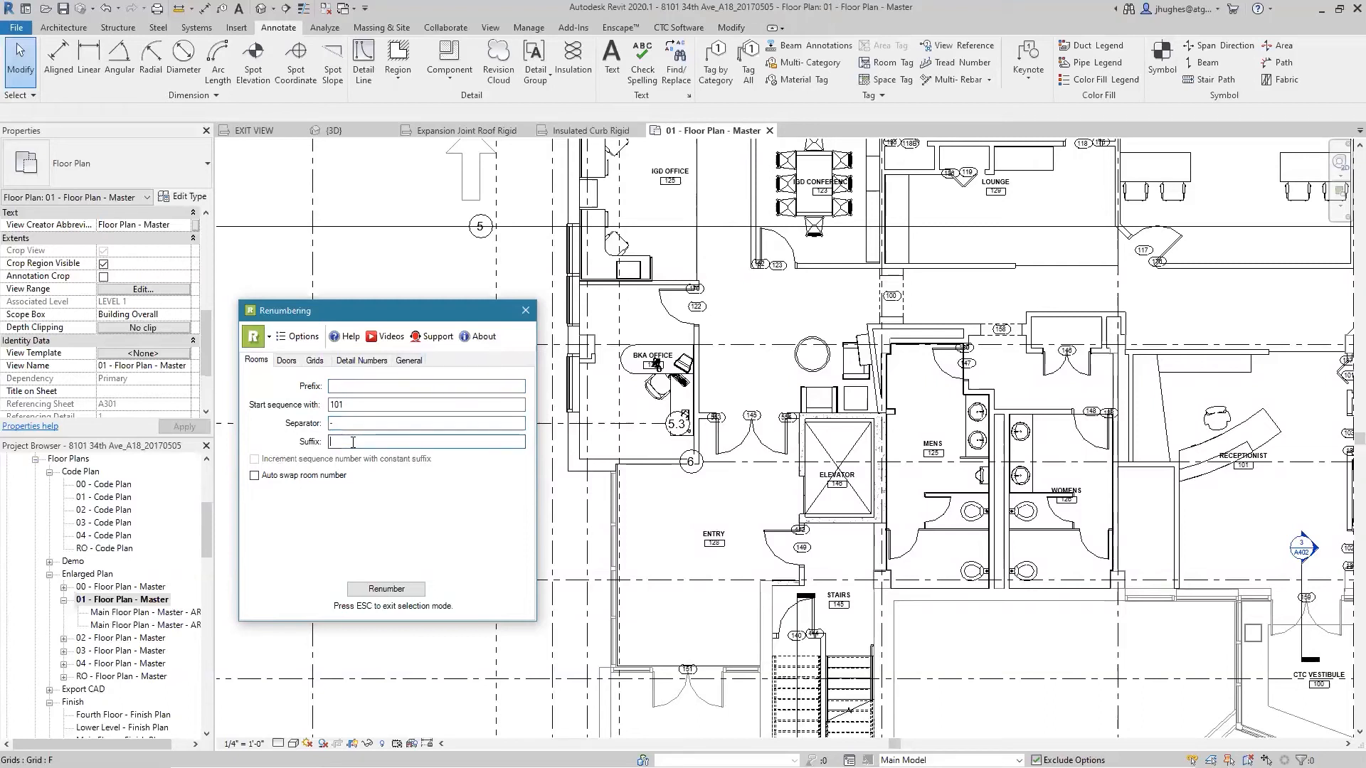
text(A)
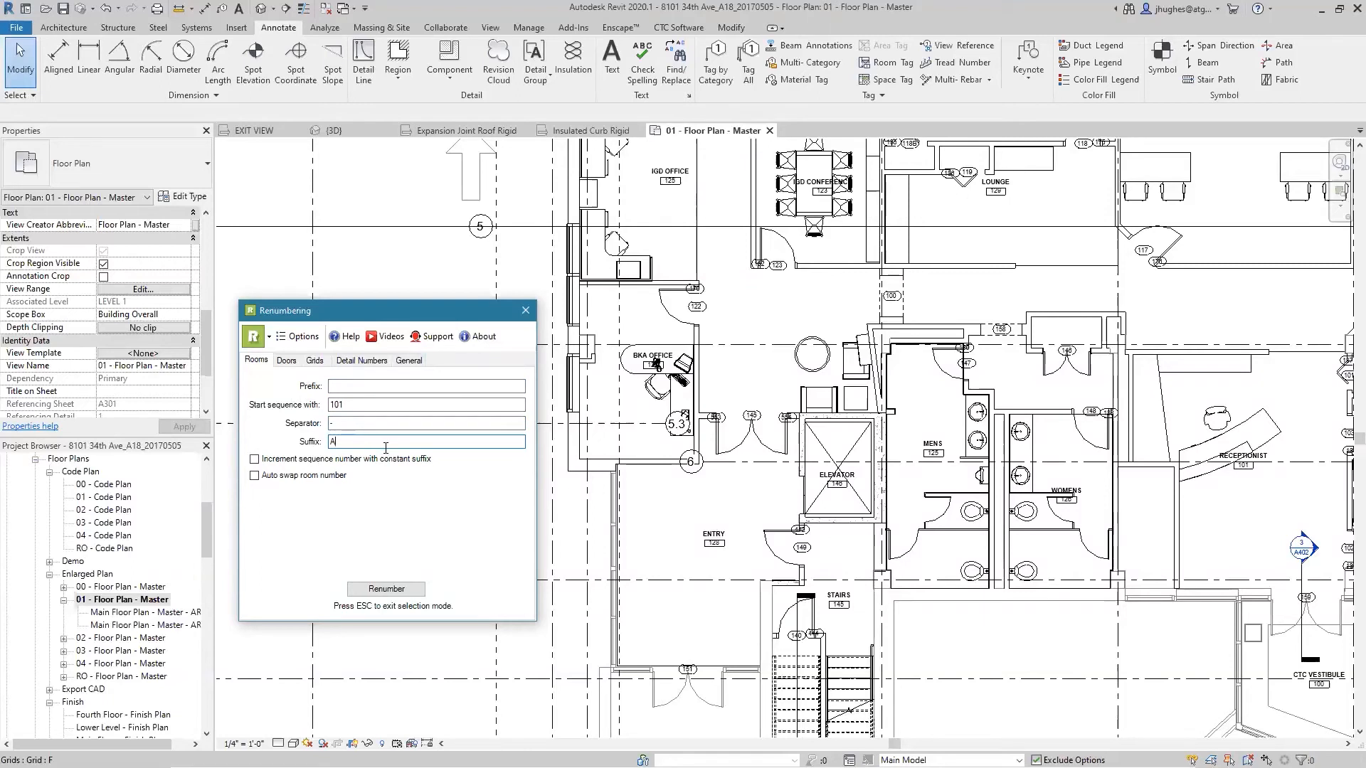
key(BackSpace)
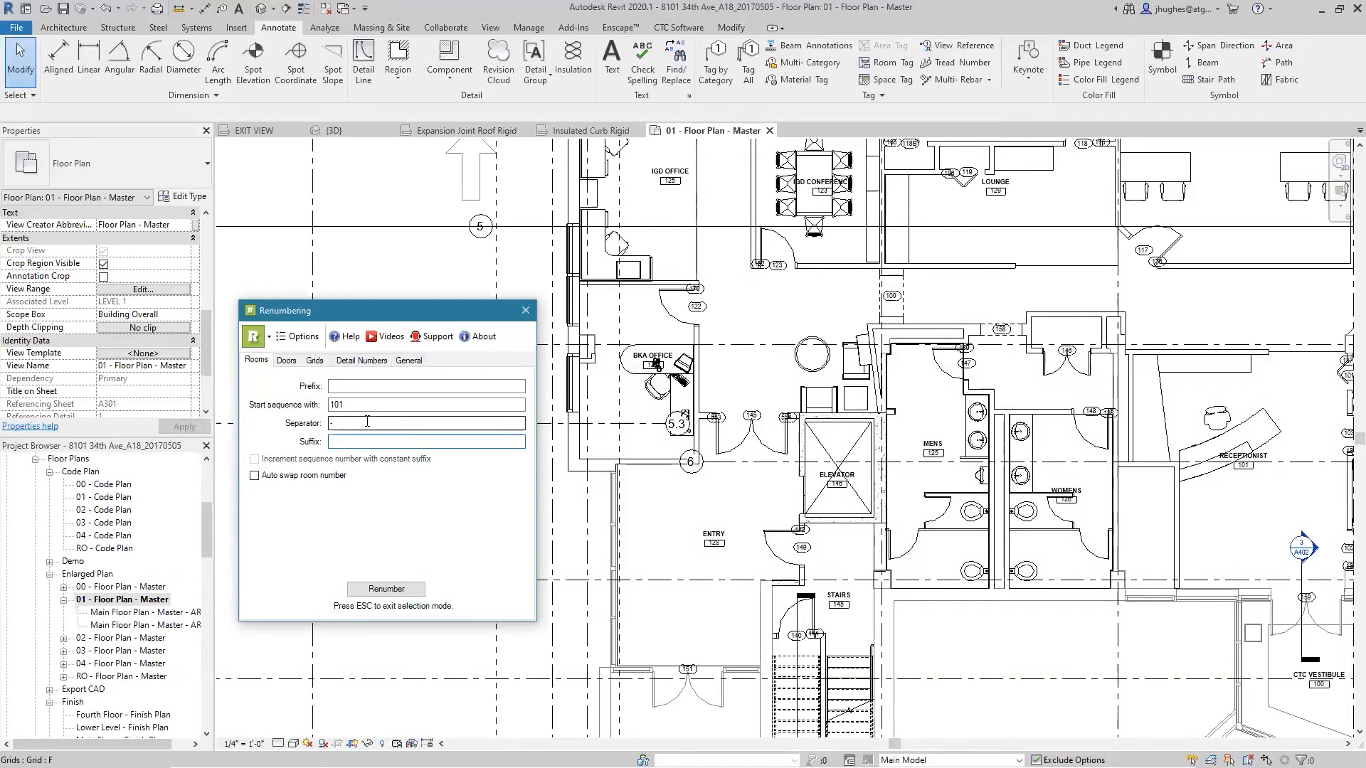
double_click(367, 422)
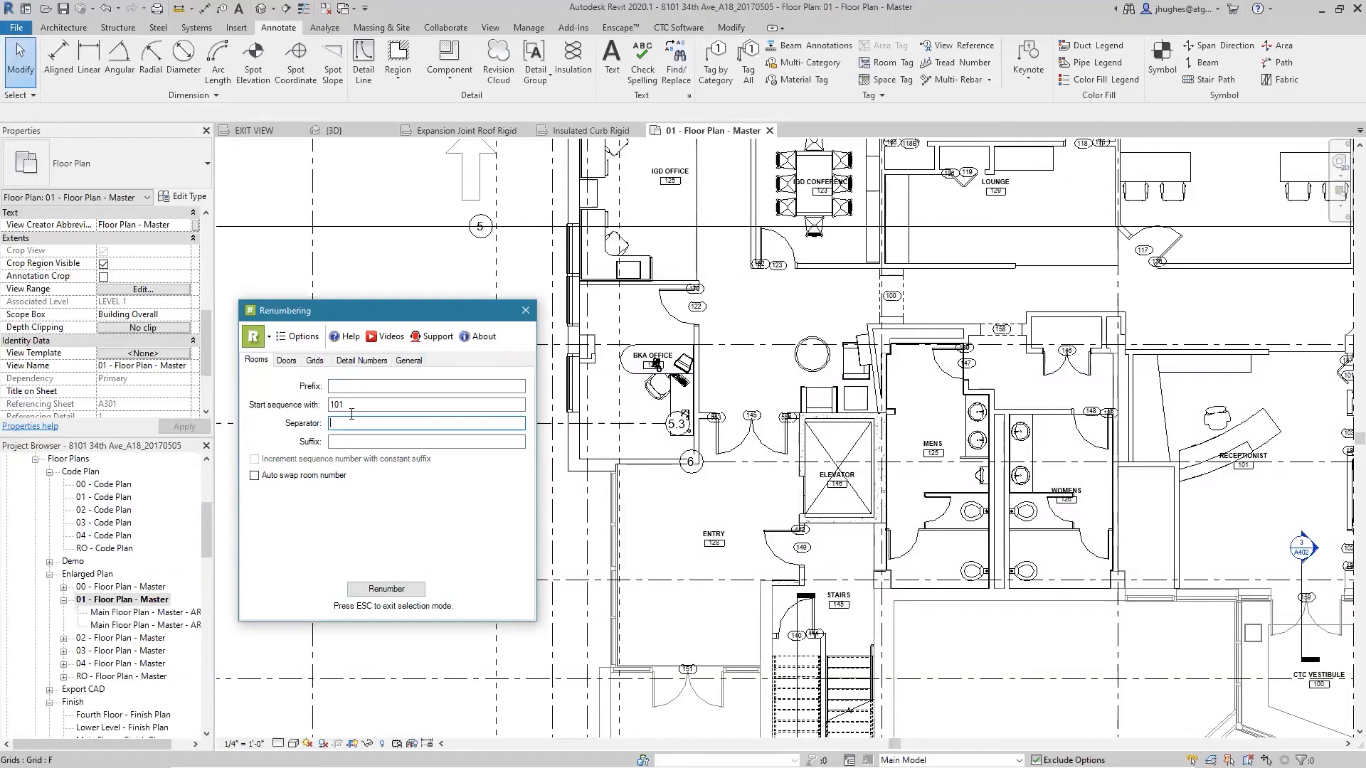
- Keep 101 as the sequence start and enable automatic swapping of room numbers
drag(346, 406, 321, 408)
click(255, 476)
click(369, 589)
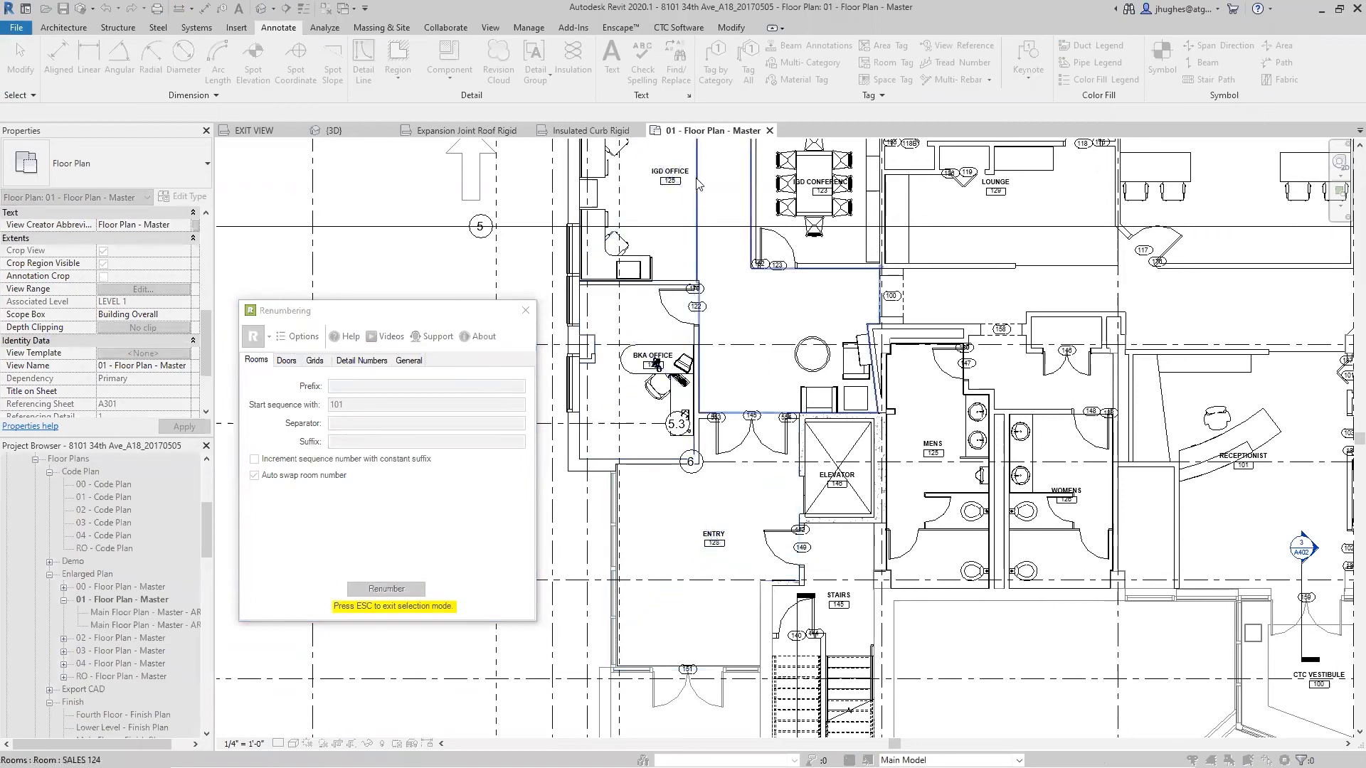
scroll(693, 439, down, 2)
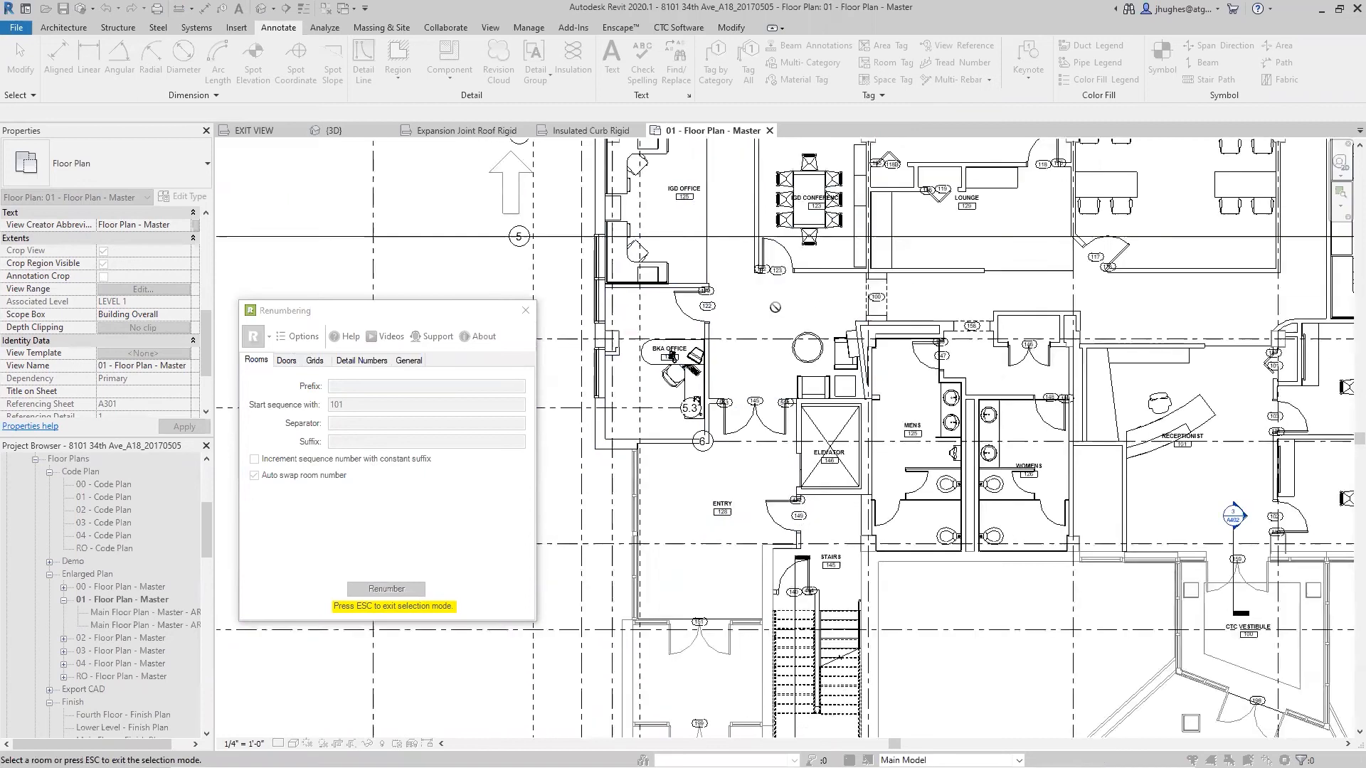
middle_drag(696, 428, 638, 486)
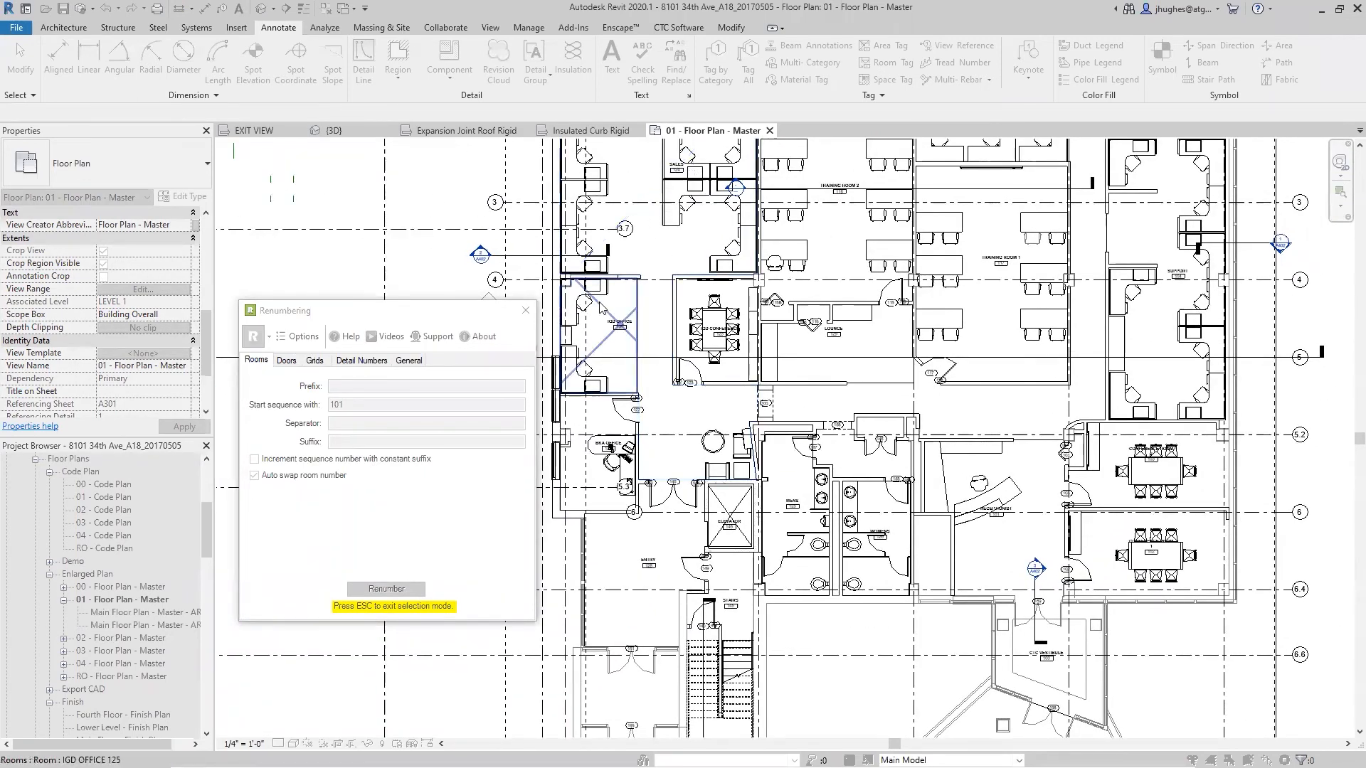
key(Escape)
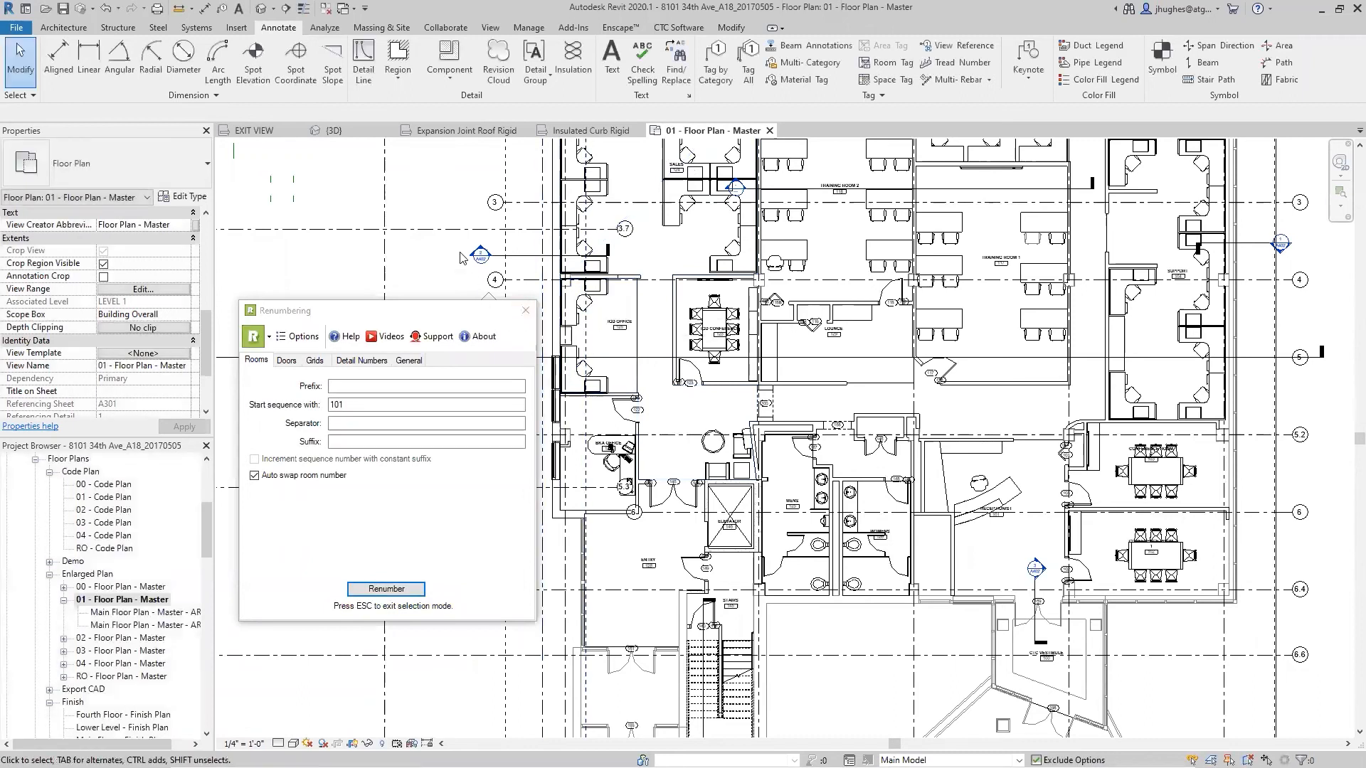
- Show the Interior Fill and Reference subcategories of Rooms through the floor plan's Visibility/Graphic Overrides
key(v)
key(g)
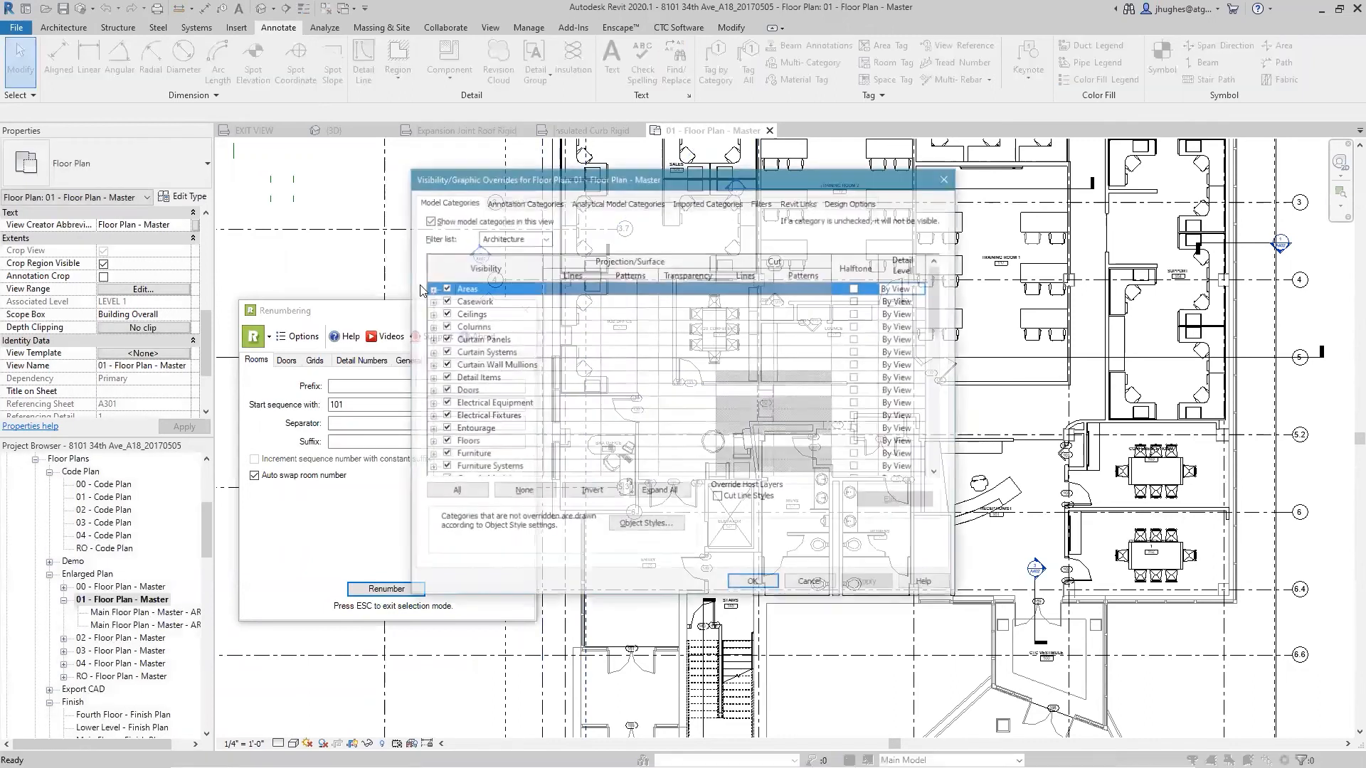
drag(934, 289, 928, 441)
scroll(482, 387, up, 3)
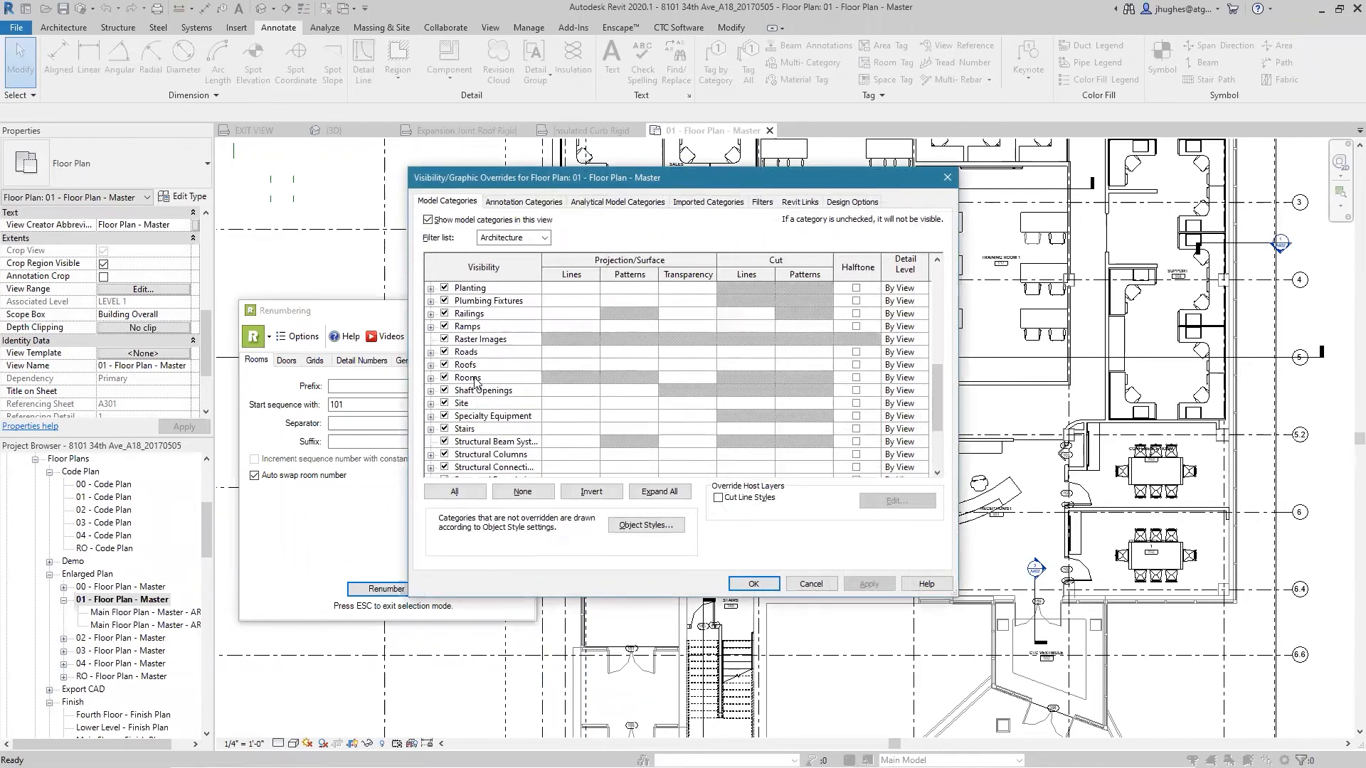
click(431, 379)
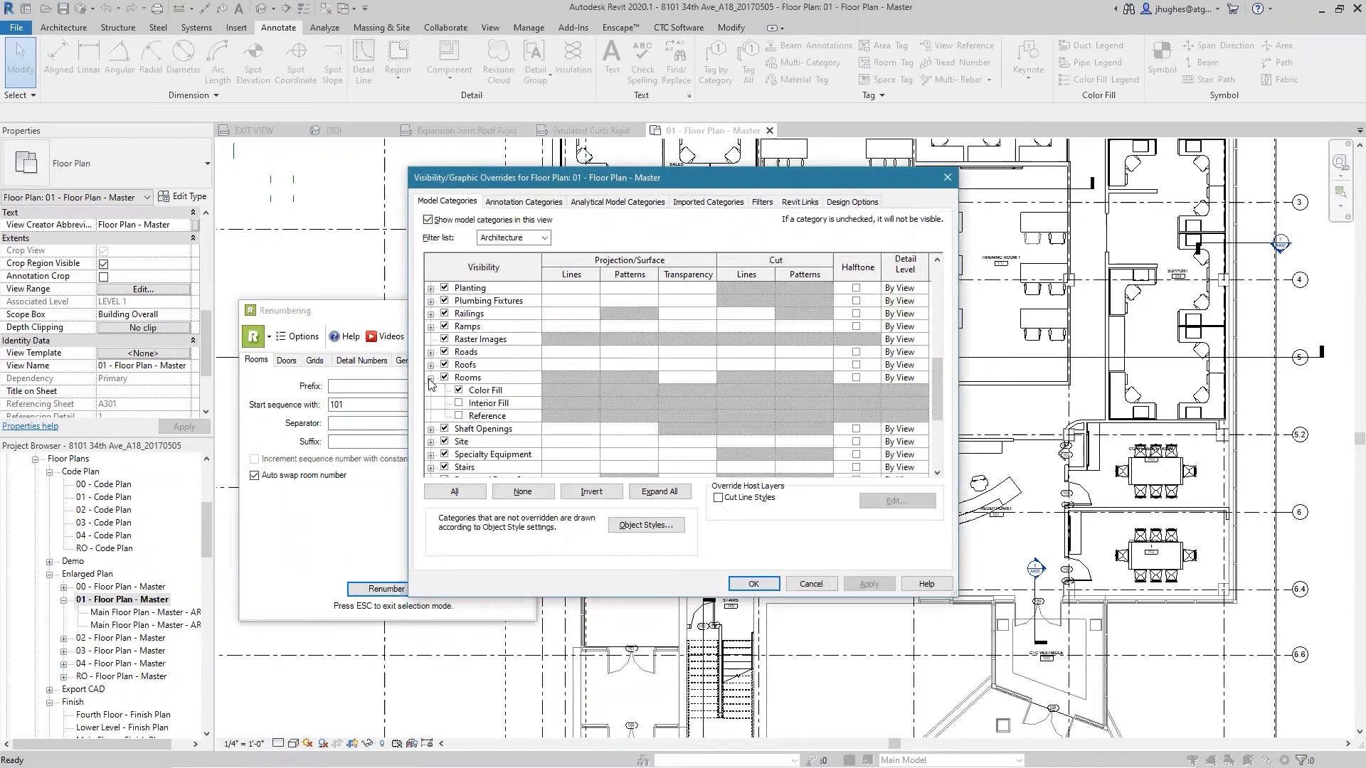
click(459, 404)
click(459, 416)
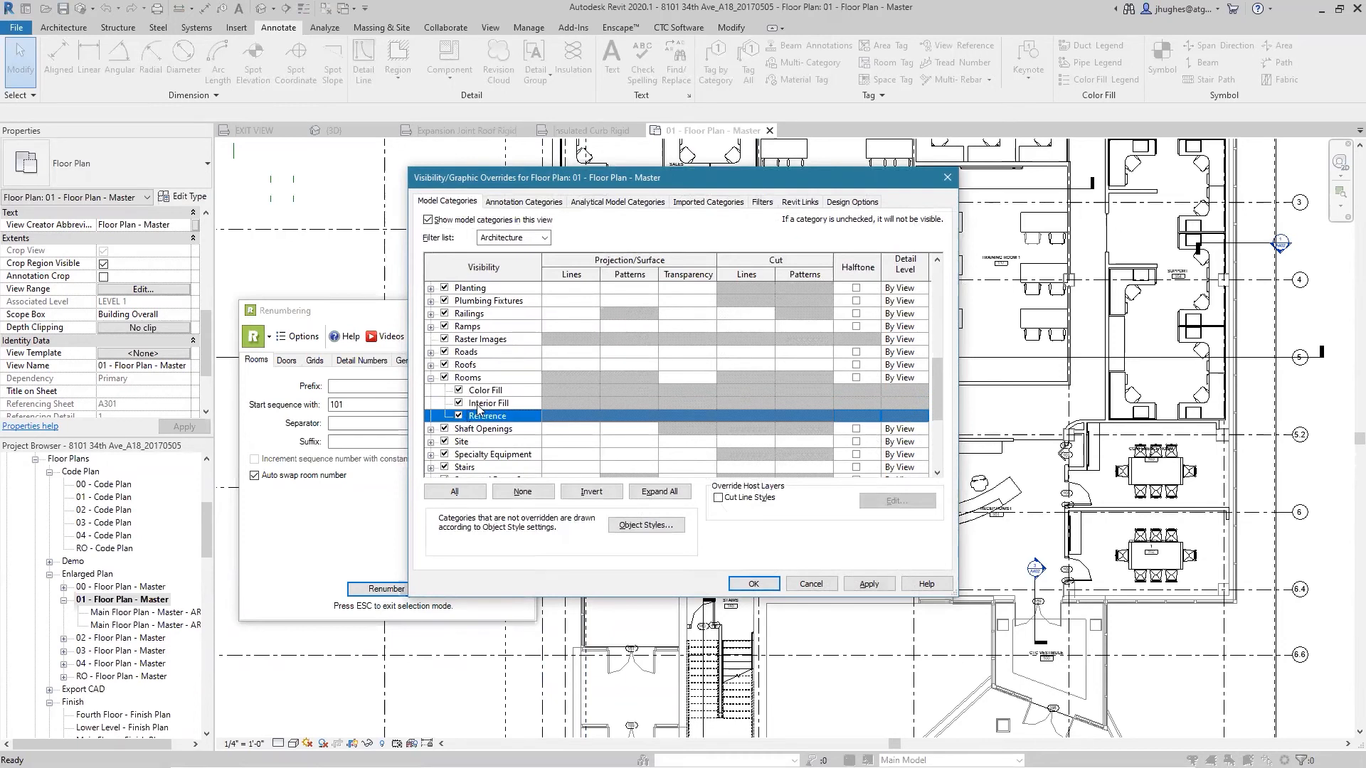
click(858, 589)
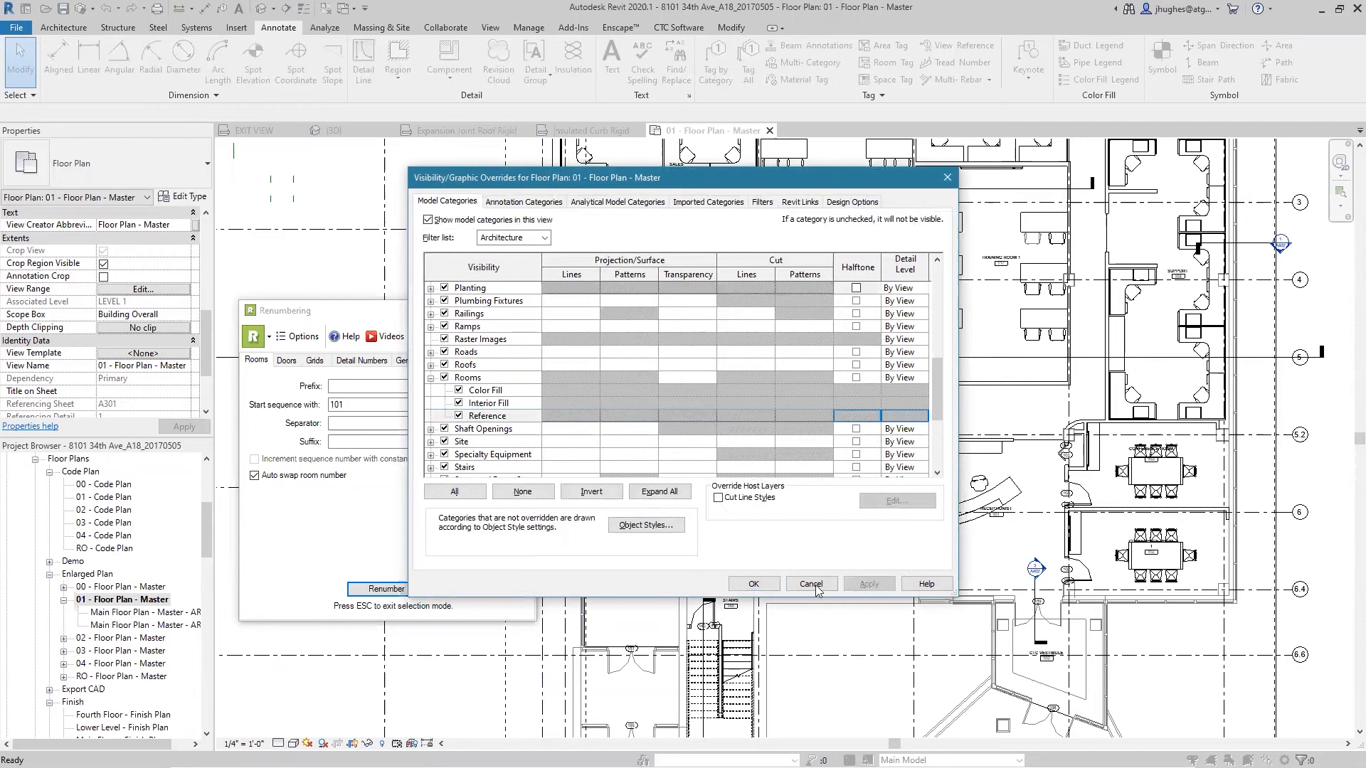
click(758, 588)
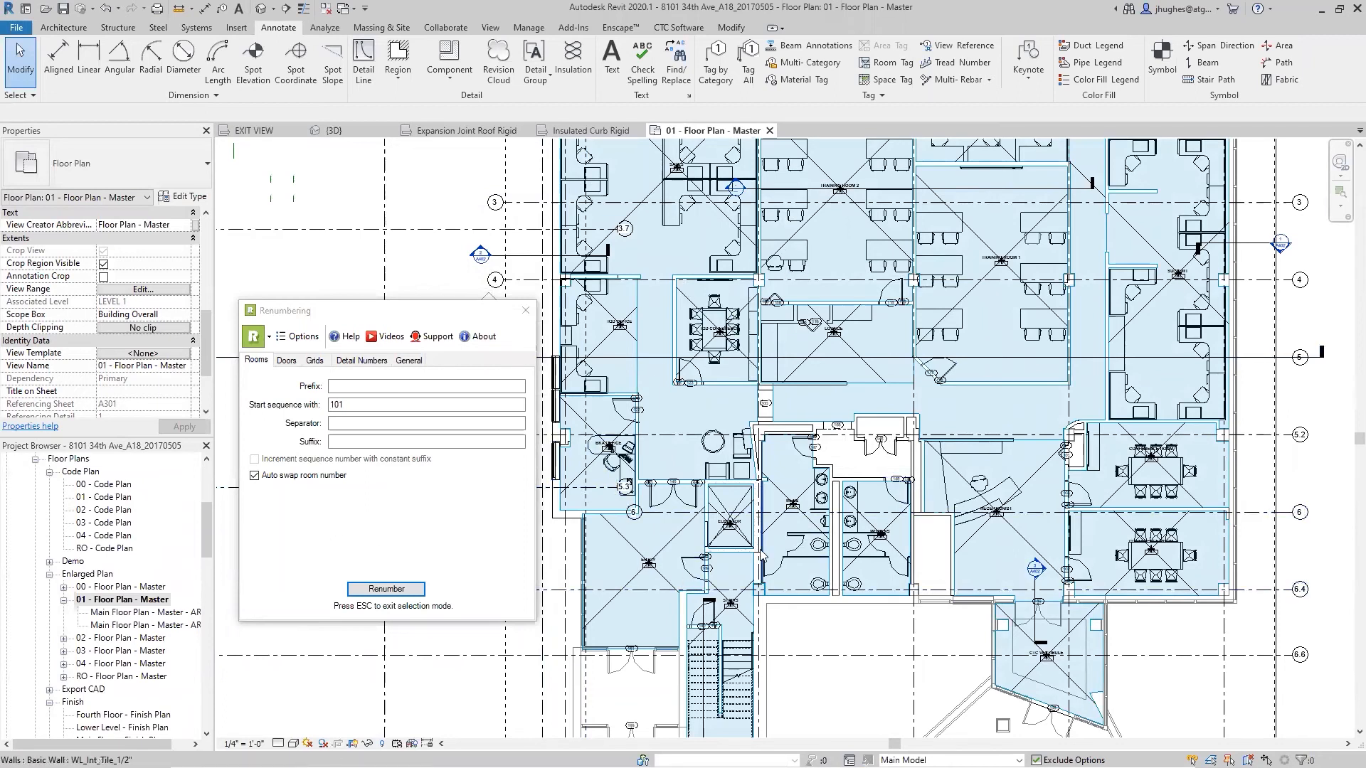
- Start the room renumbering and number the Entry 101, the adjoining Stairs 102 and the Elevator 103
scroll(769, 534, down, 1)
middle_drag(769, 534, 772, 559)
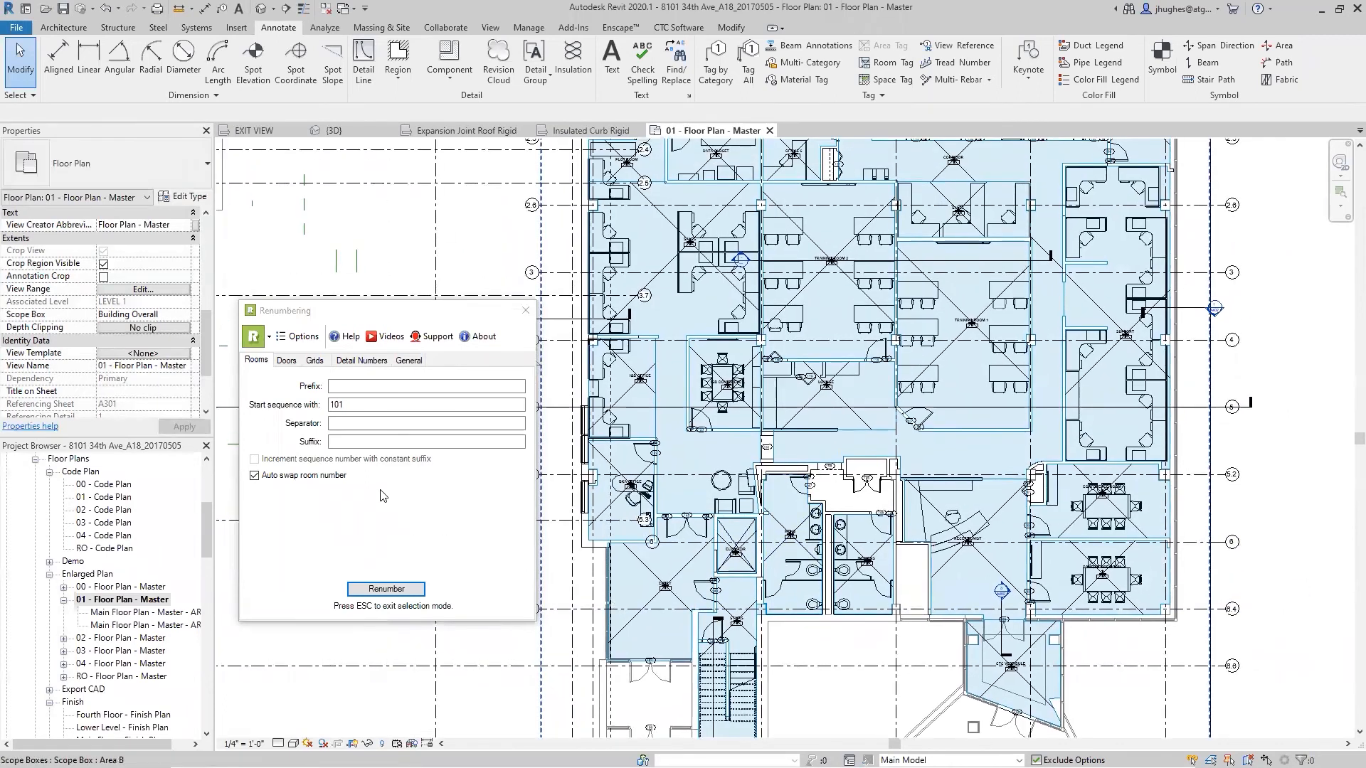
click(386, 589)
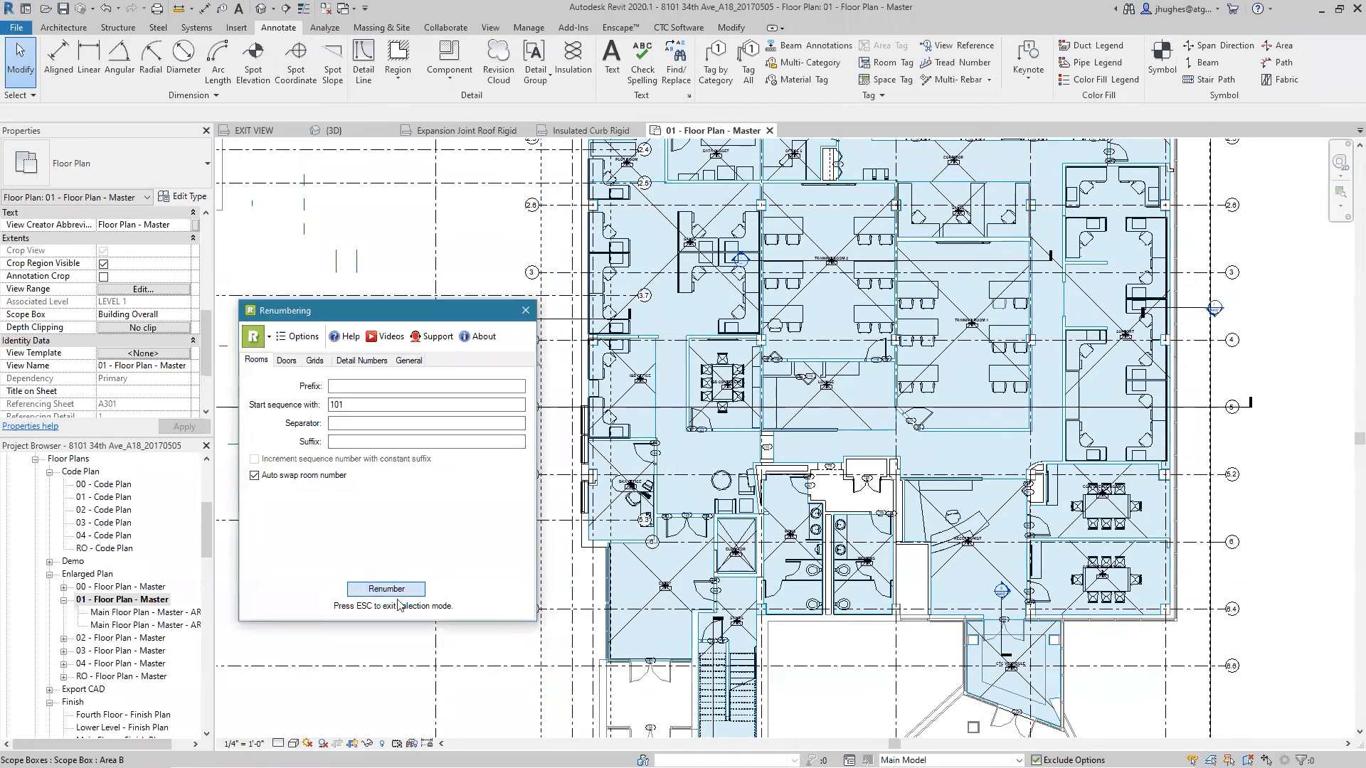
click(635, 625)
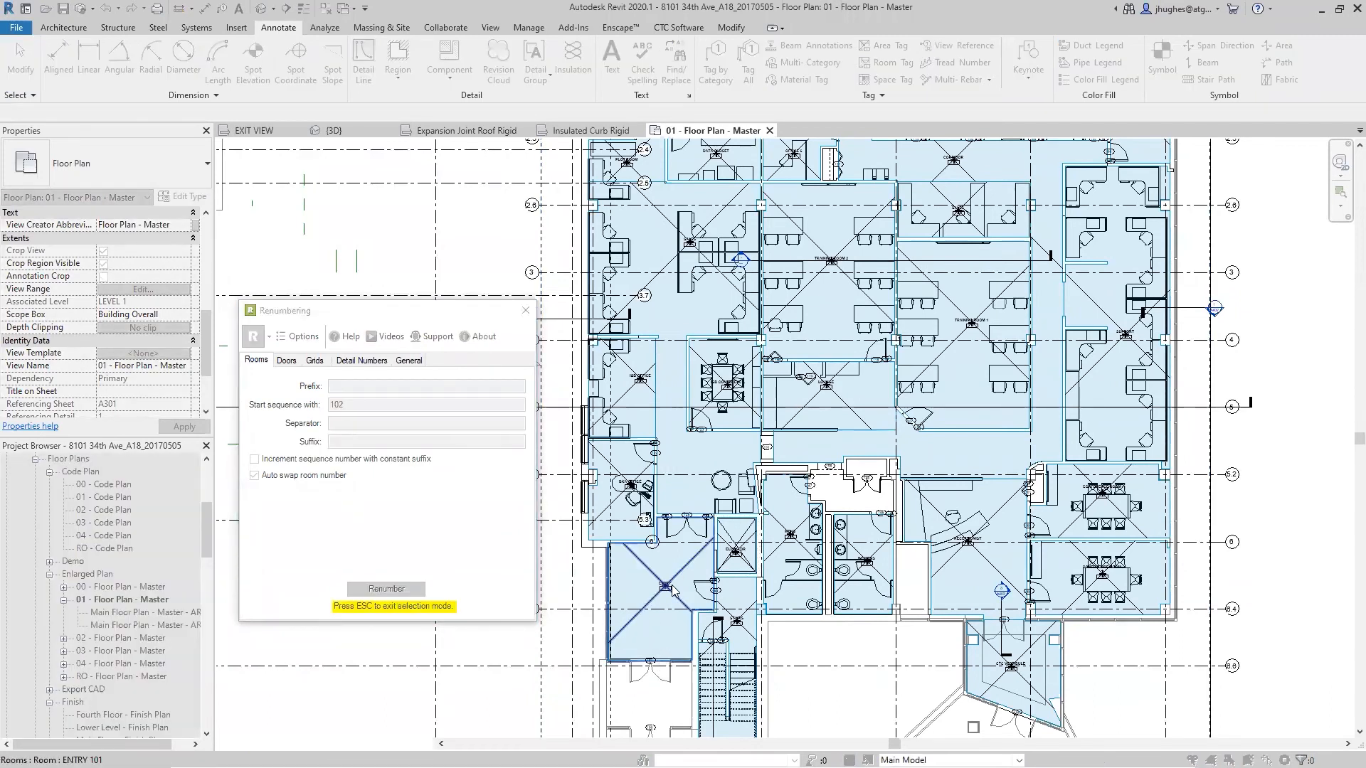
scroll(672, 589, up, 4)
scroll(633, 608, down, 3)
scroll(641, 617, up, 2)
scroll(641, 618, down, 3)
click(708, 471)
click(703, 377)
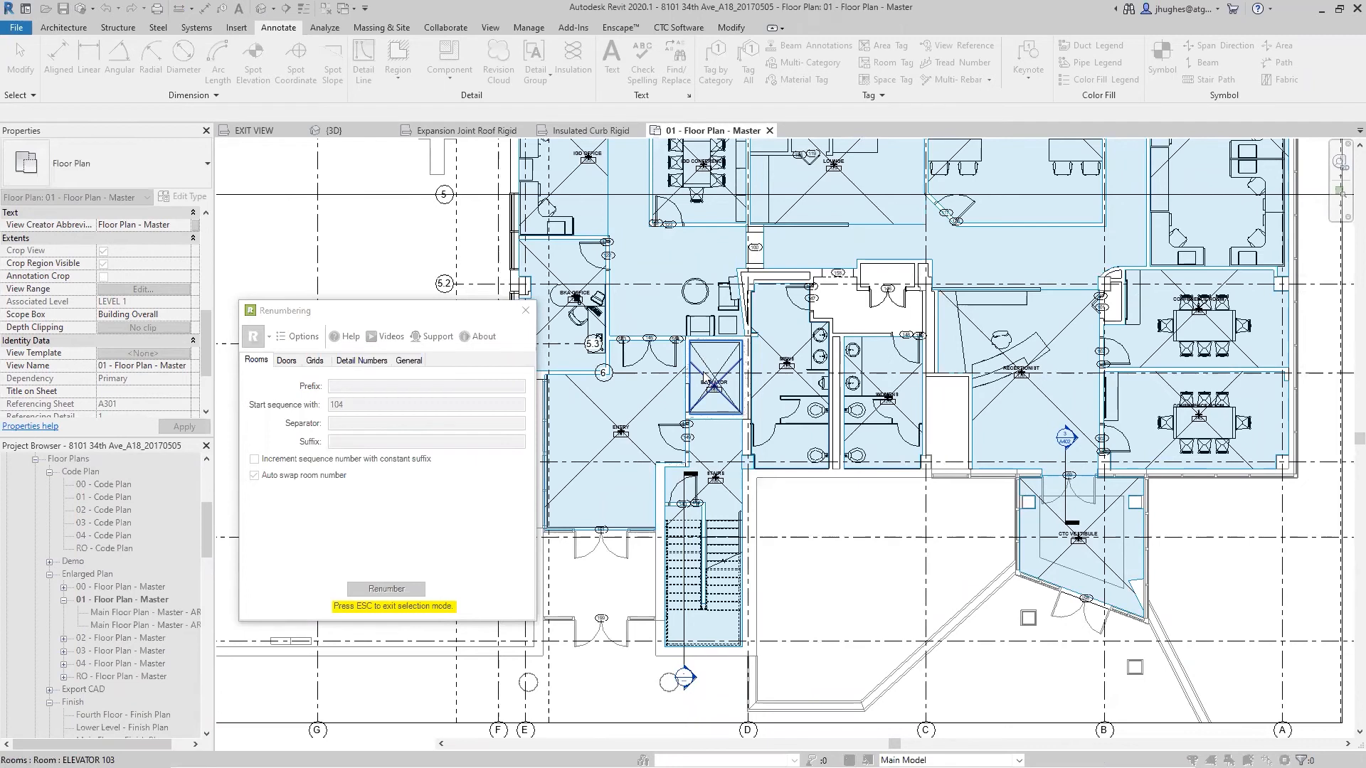
- Number the large Sales room 104, the BKA Office 105 and the IGD Office 106, accepting the duplicate number
middle_drag(652, 240, 732, 439)
scroll(731, 440, down, 1)
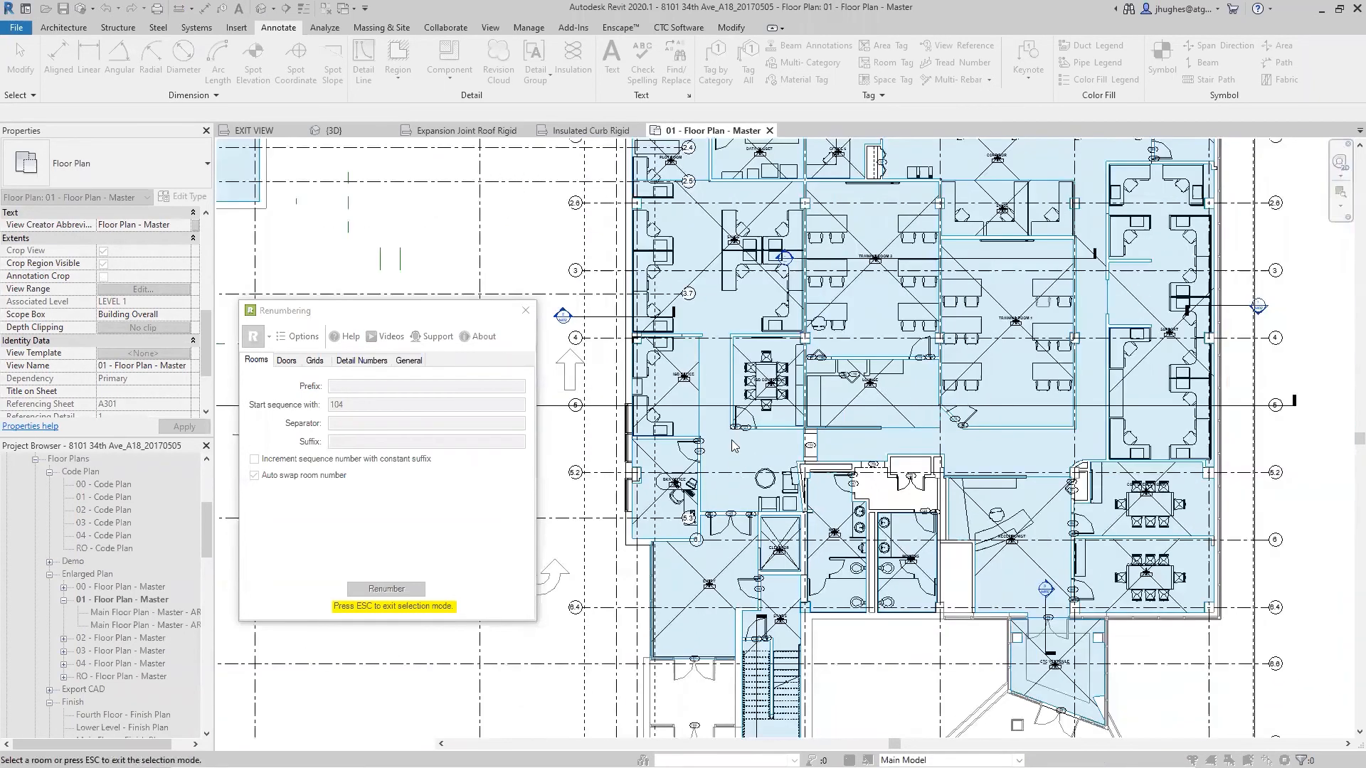
scroll(731, 440, down, 1)
click(714, 294)
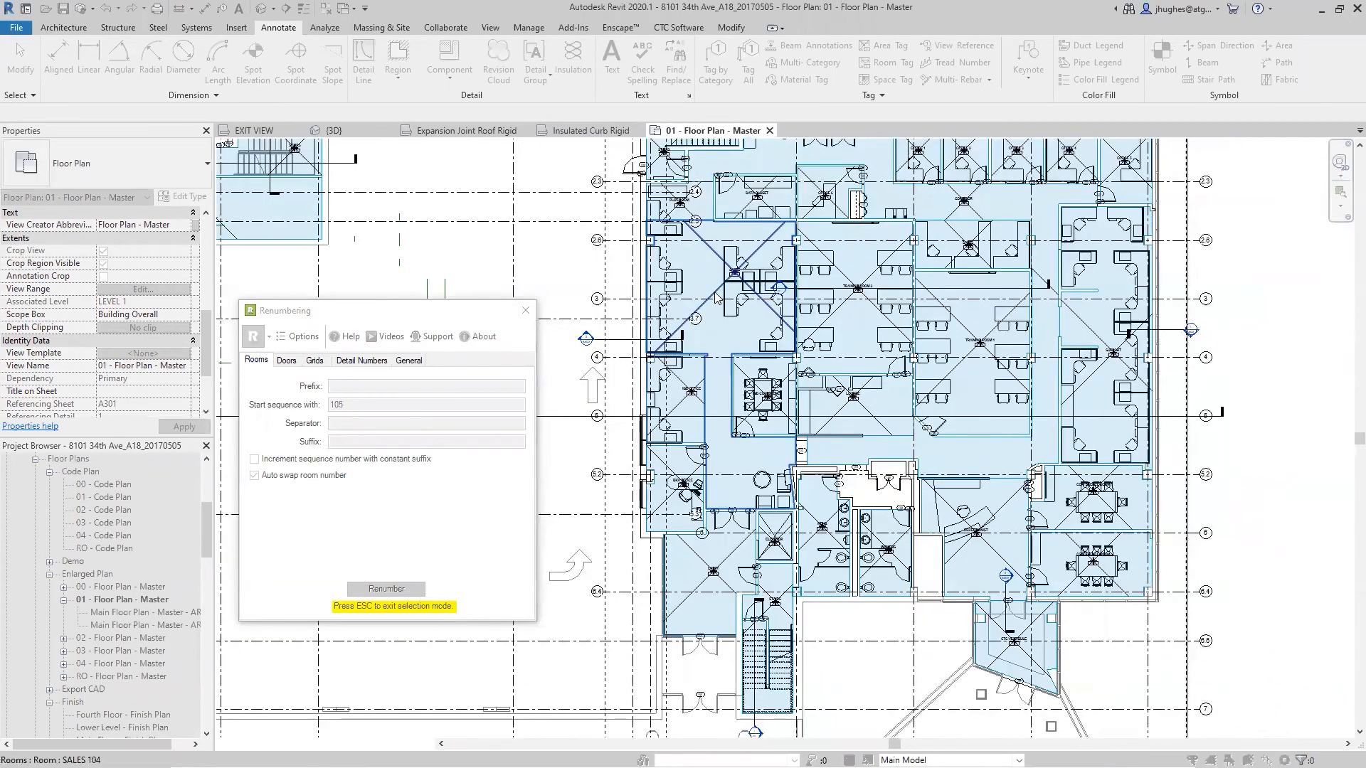
scroll(687, 484, up, 4)
click(685, 481)
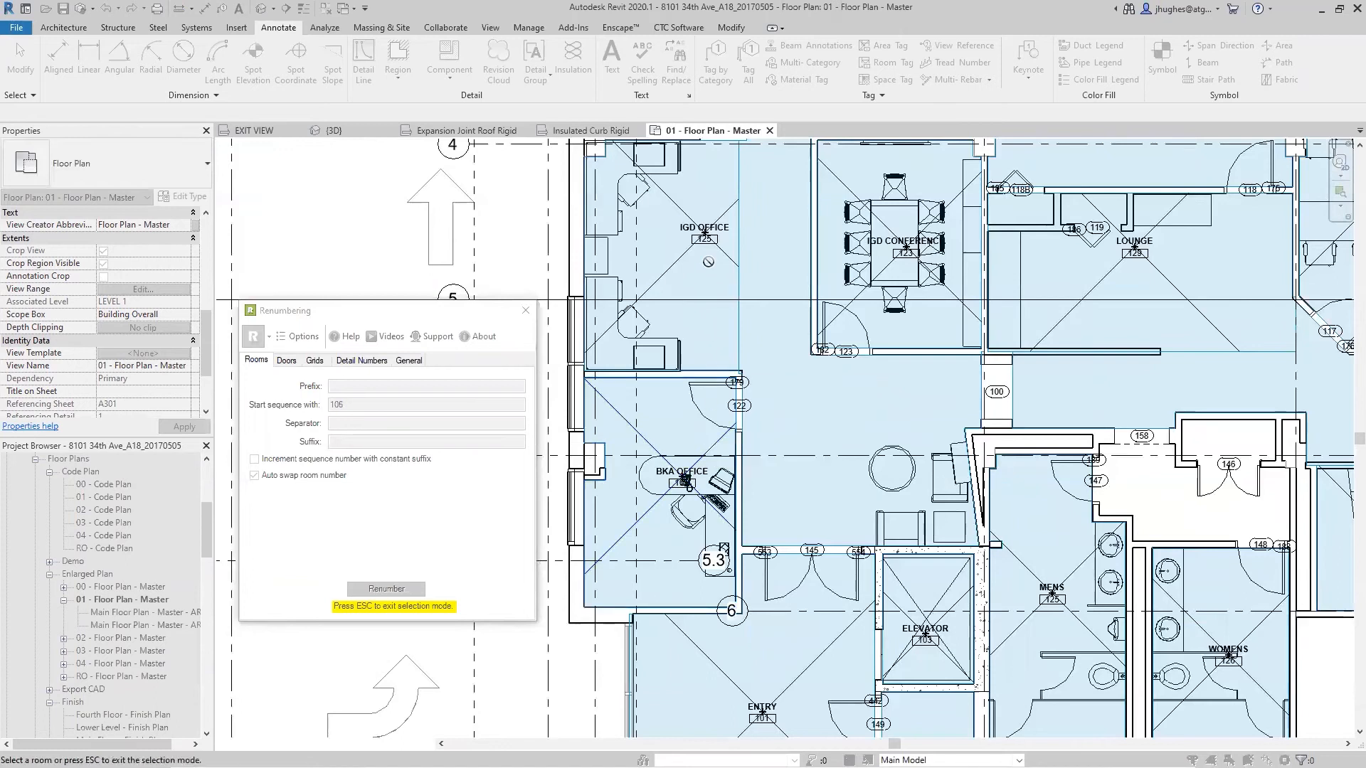
click(683, 263)
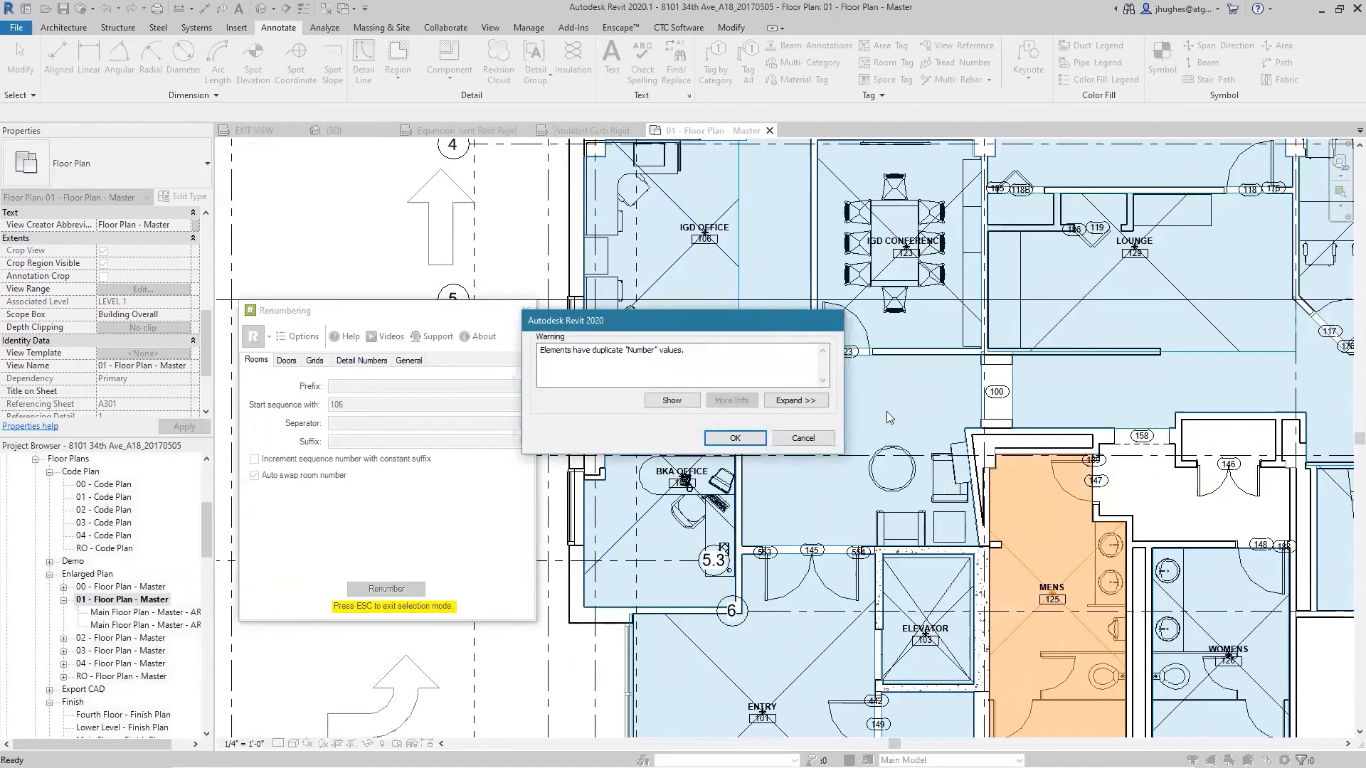
click(734, 438)
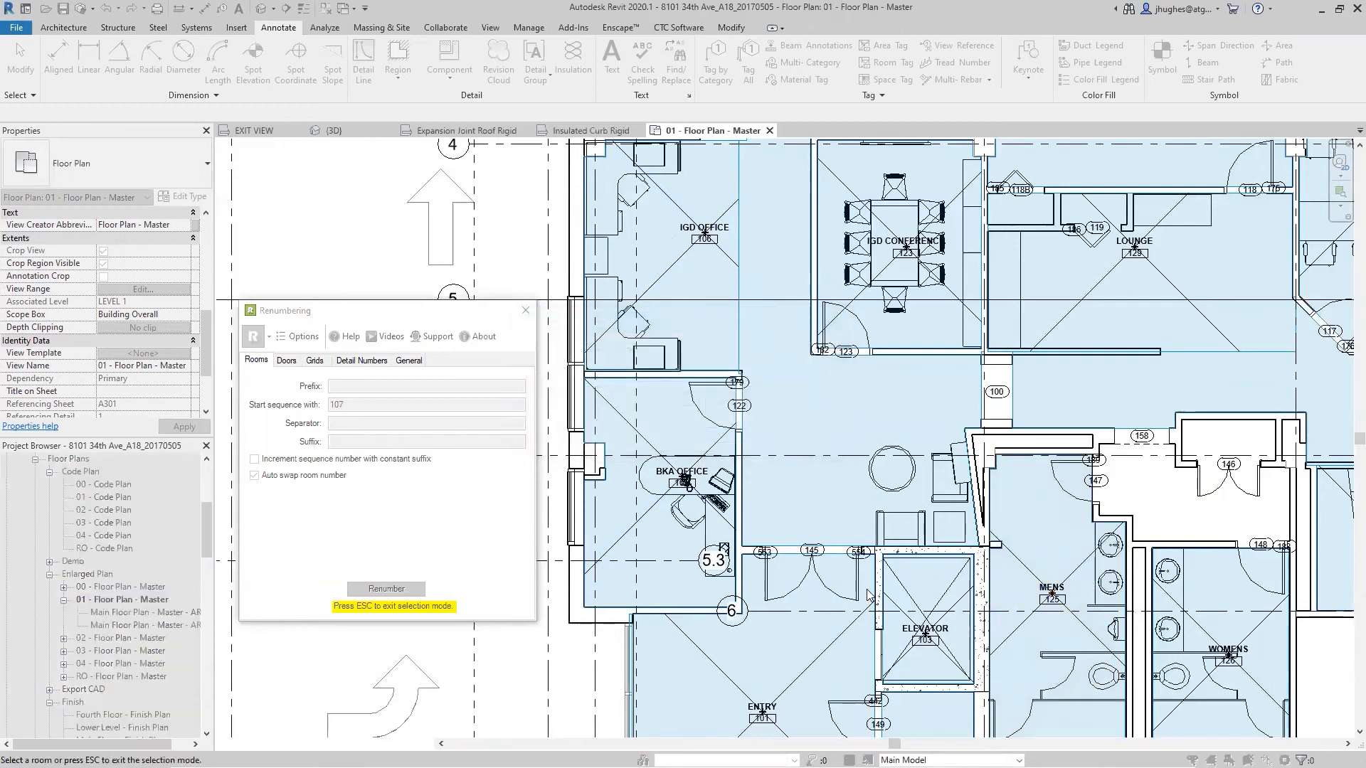
- Assign number 107 to the IGD Conference room
scroll(737, 224, down, 2)
middle_drag(737, 224, 788, 539)
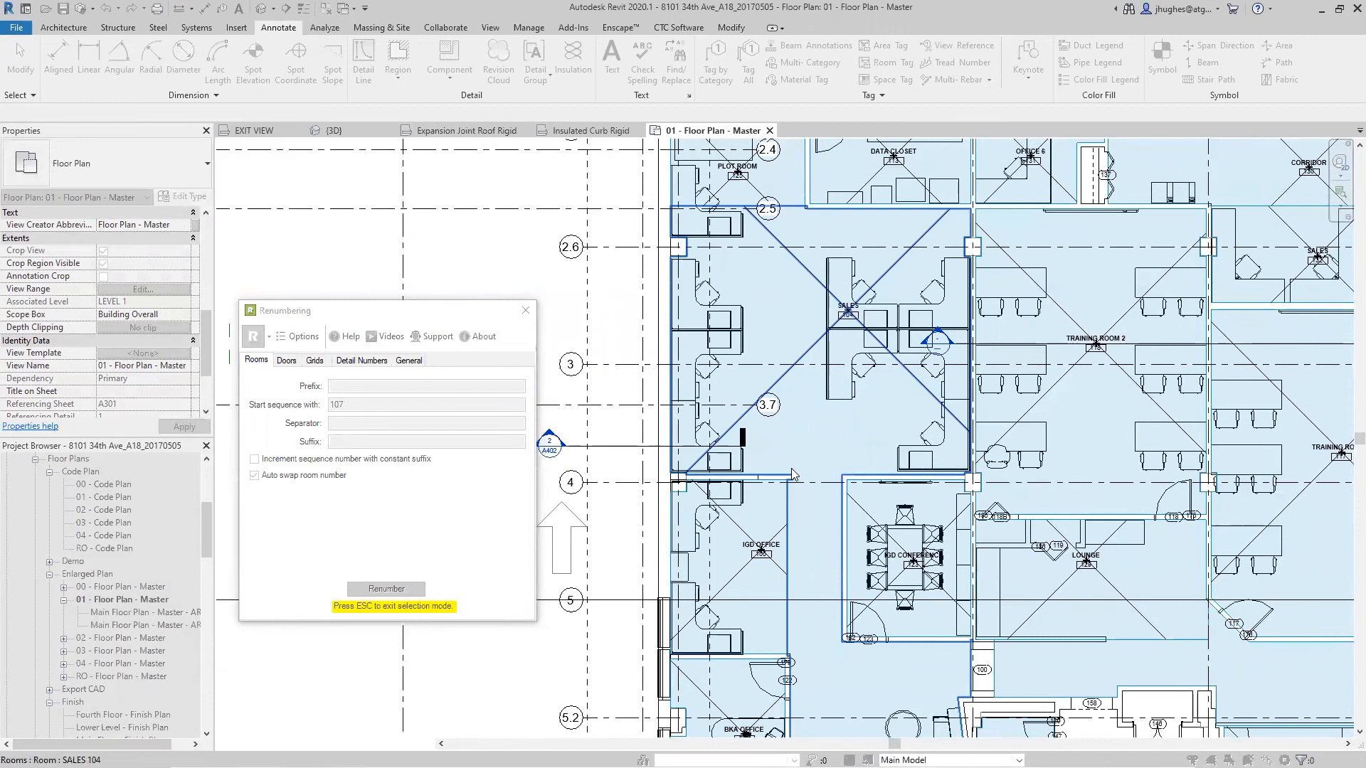
scroll(791, 468, down, 1)
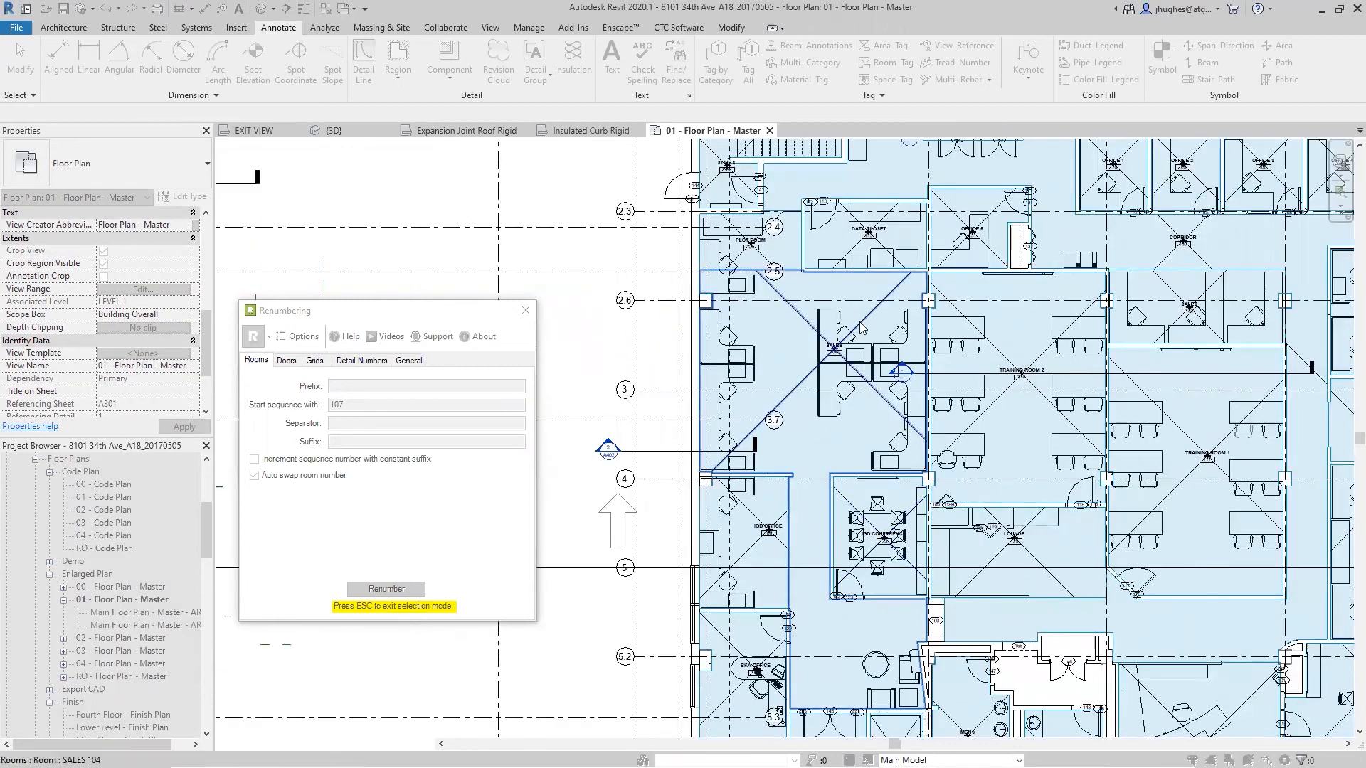
scroll(861, 328, up, 3)
scroll(847, 342, down, 3)
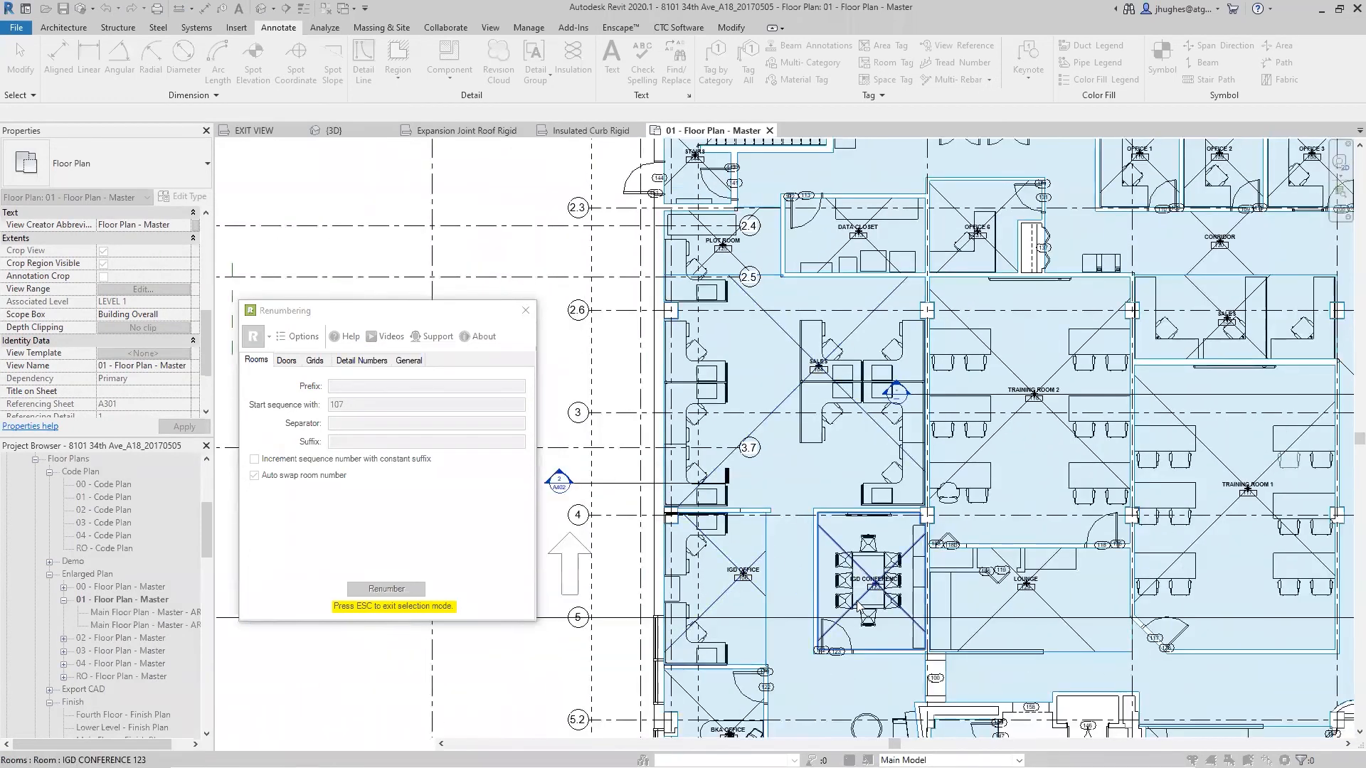
scroll(866, 626, up, 3)
click(865, 553)
scroll(818, 512, down, 5)
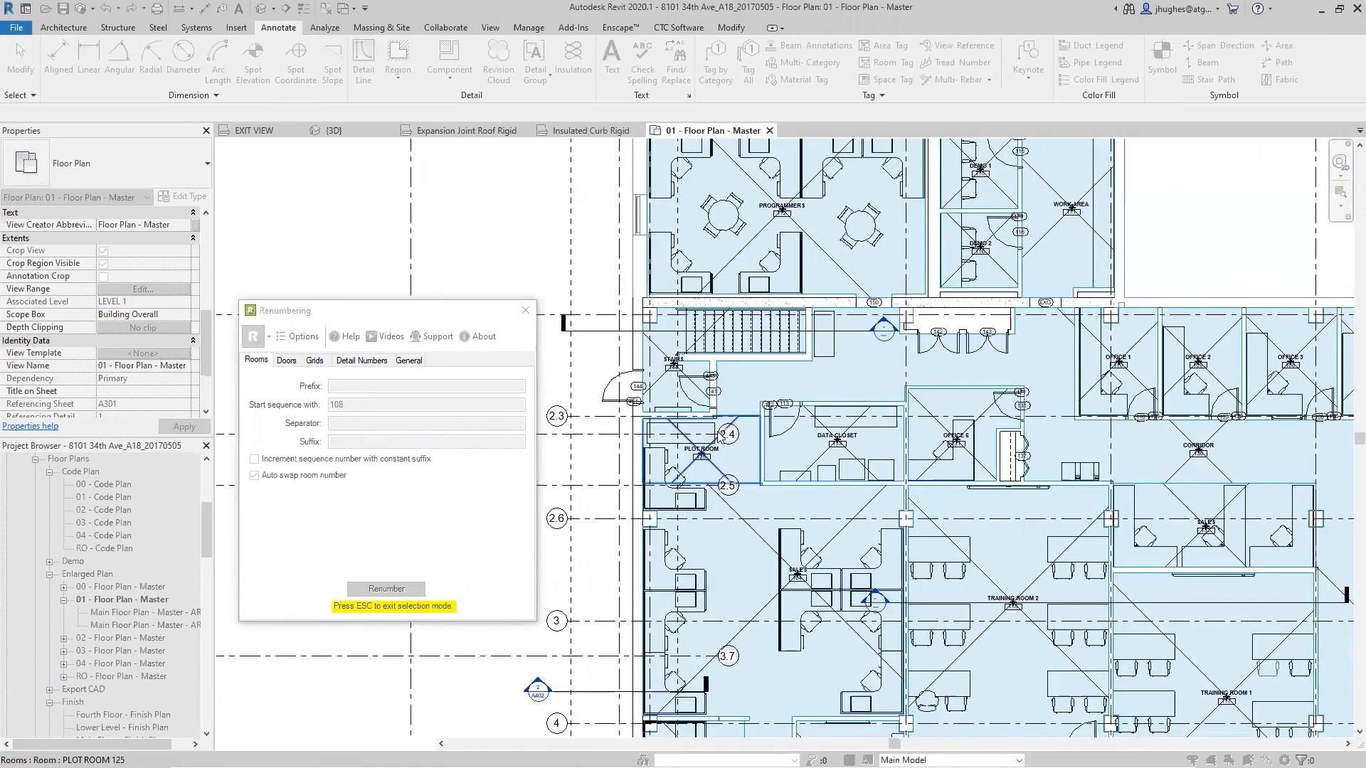
- Number the Plot Room 108, accepting the duplicate number, and the neighbouring Stairs 109
scroll(721, 438, up, 4)
click(702, 470)
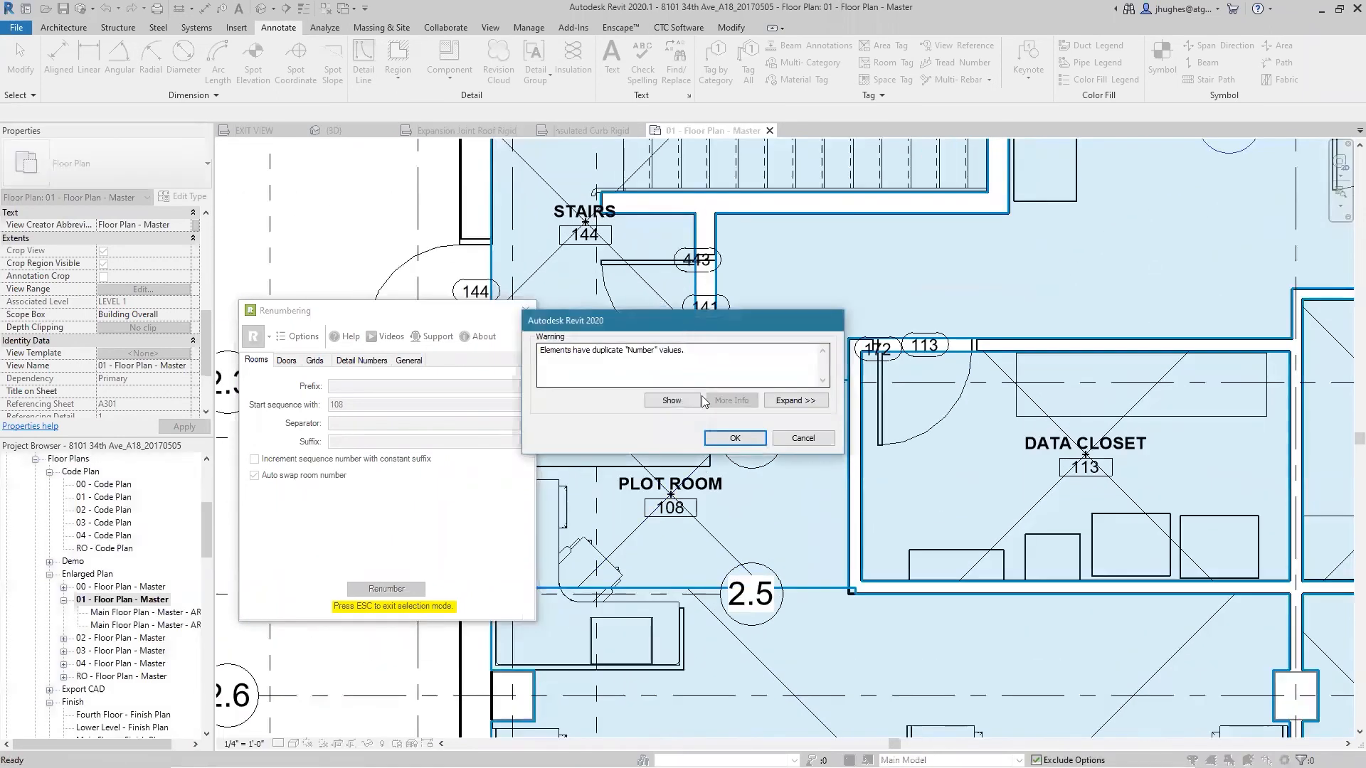
click(734, 438)
click(645, 279)
scroll(638, 334, down, 5)
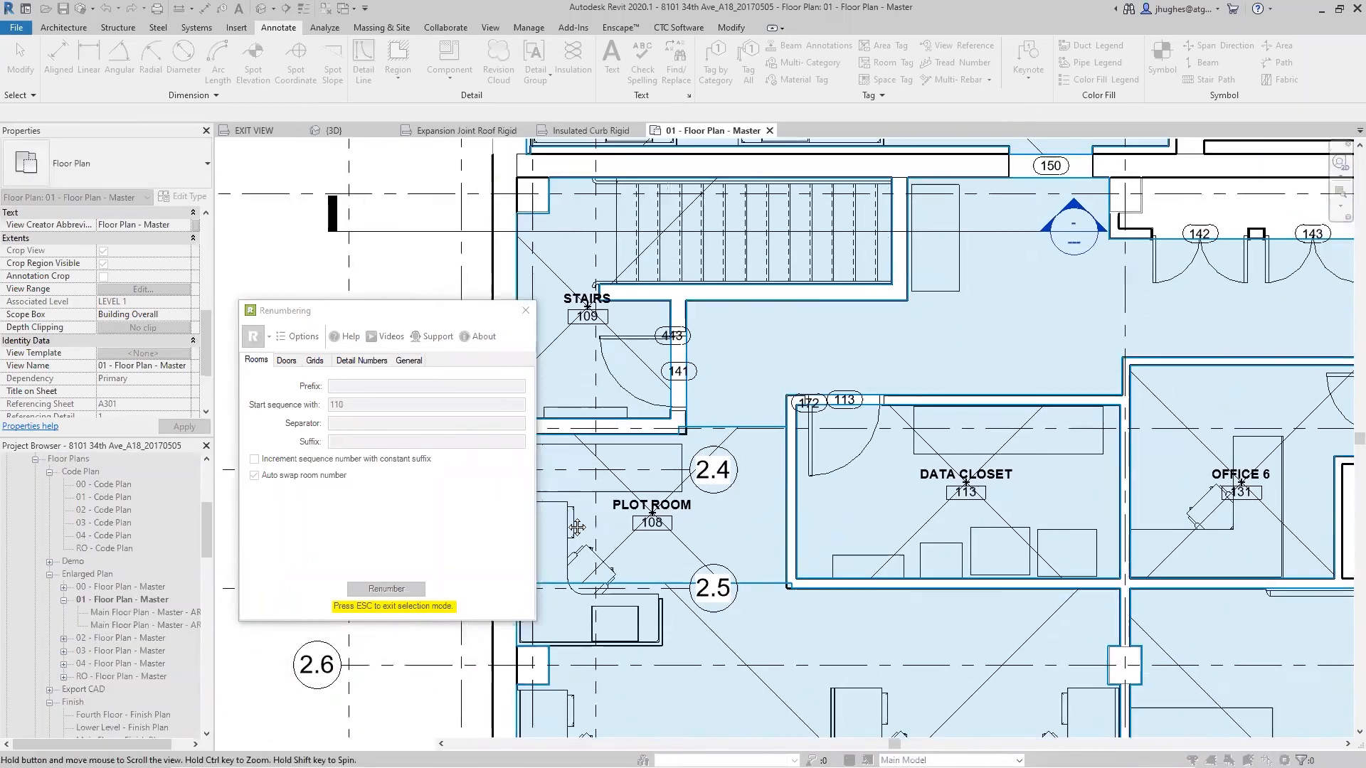
- Number the Data Closet 110 and Office 6 111, and end the room selection
click(765, 473)
click(961, 483)
scroll(960, 484, down, 1)
middle_drag(961, 484, 789, 501)
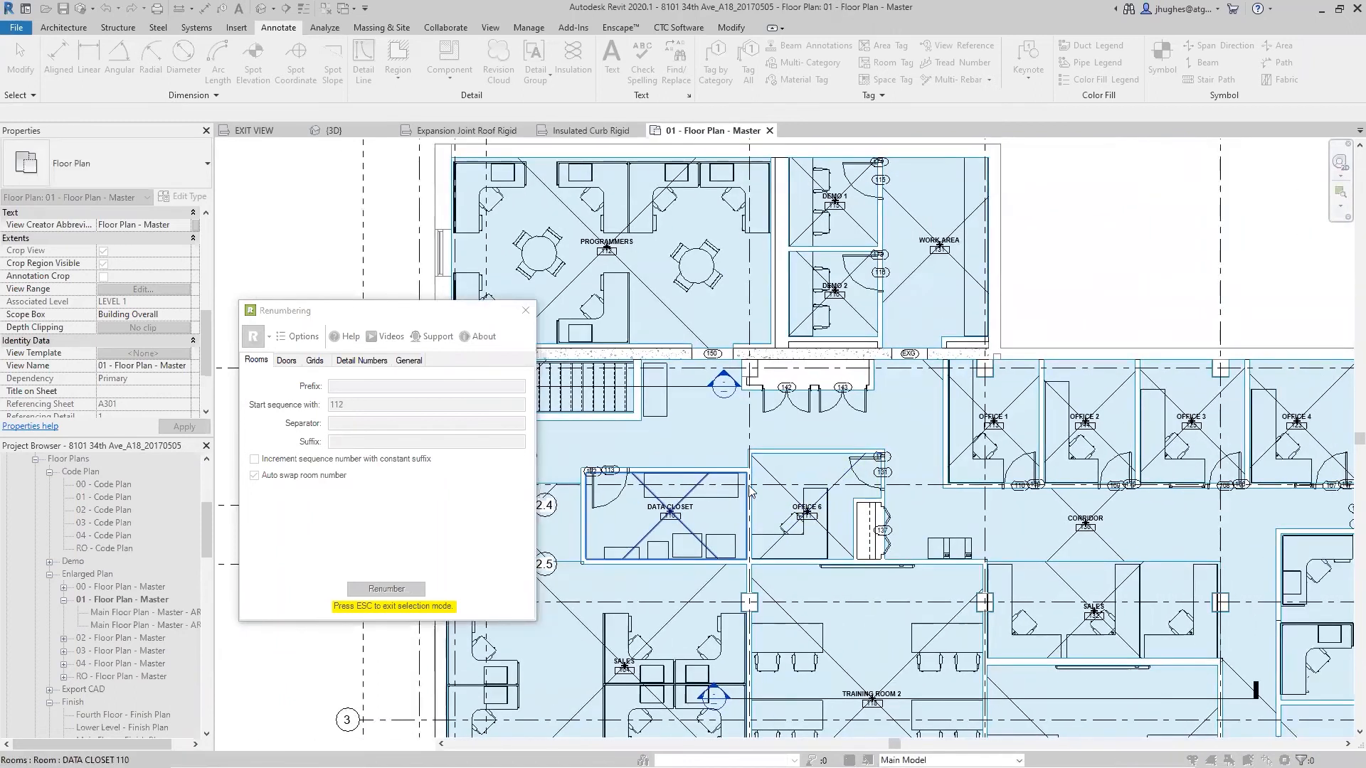
key(Escape)
- Restart the room sequence at 114, number Office 1 as 114 and Office 2 as 115, and end the selection
double_click(402, 407)
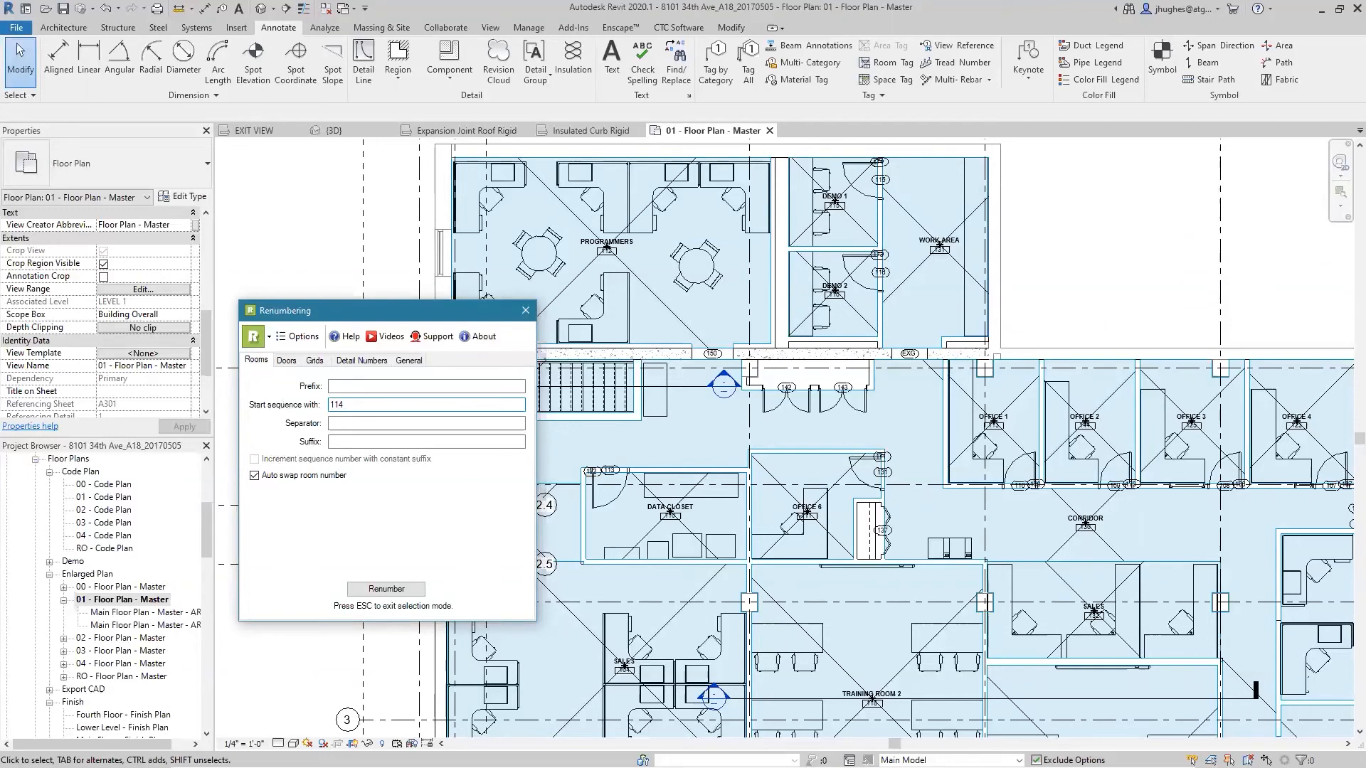
click(387, 589)
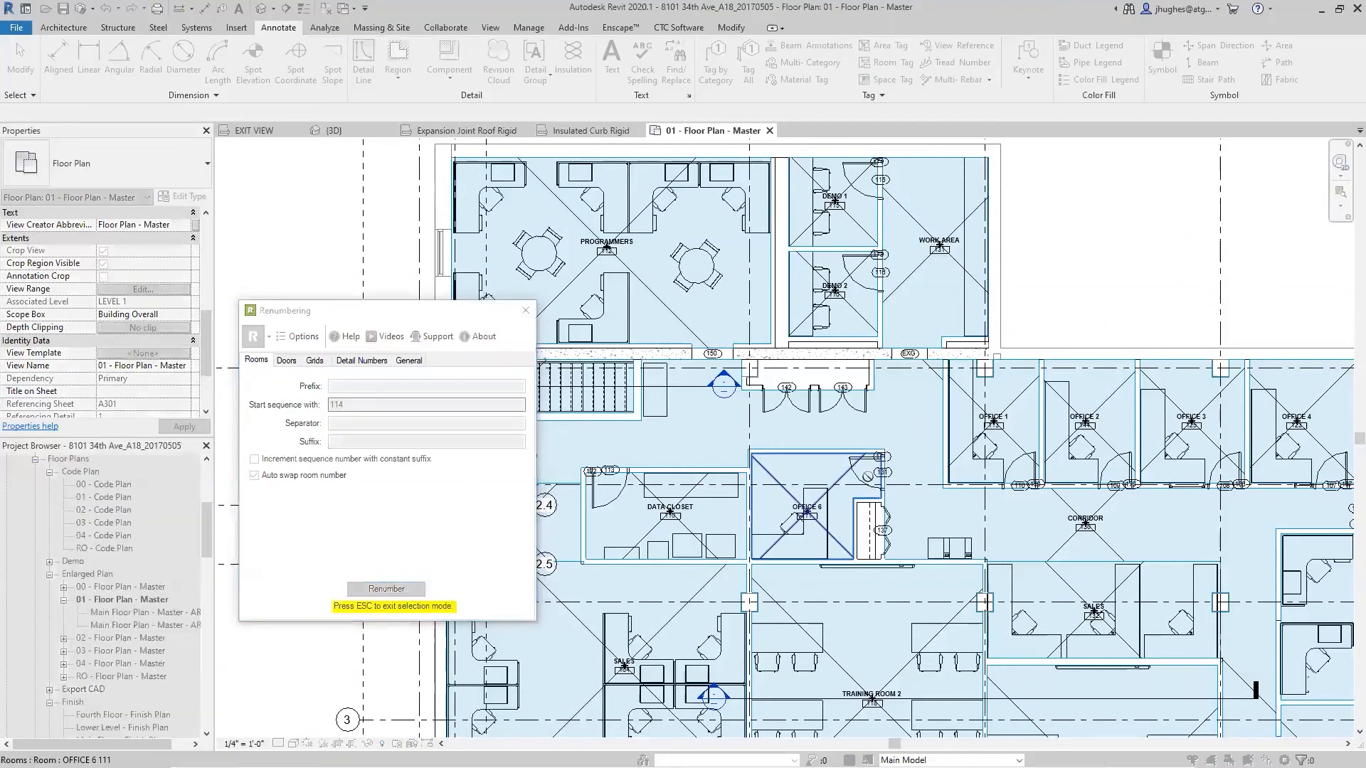
click(972, 444)
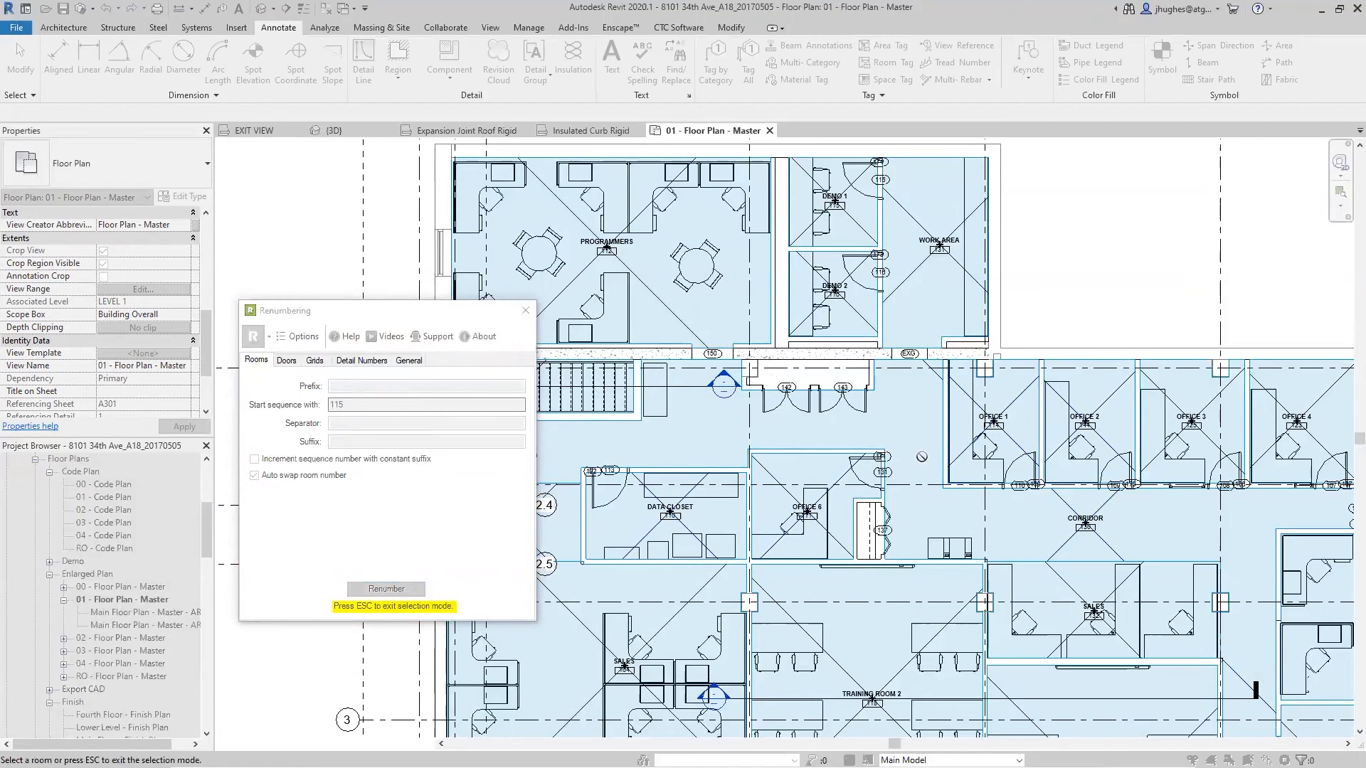
click(1079, 437)
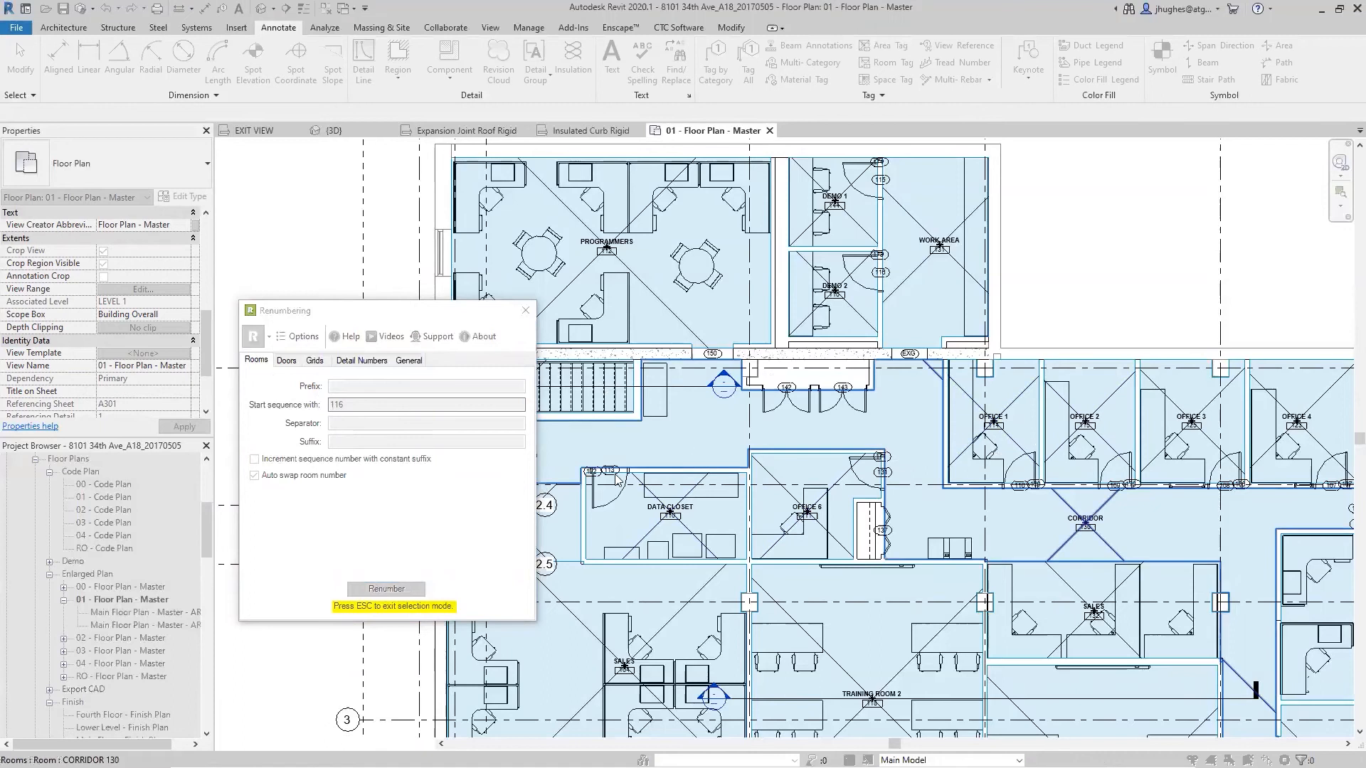
key(Escape)
- Switch the Renumbering tool to doors and examine the door tags around the Entry room
scroll(993, 427, down, 4)
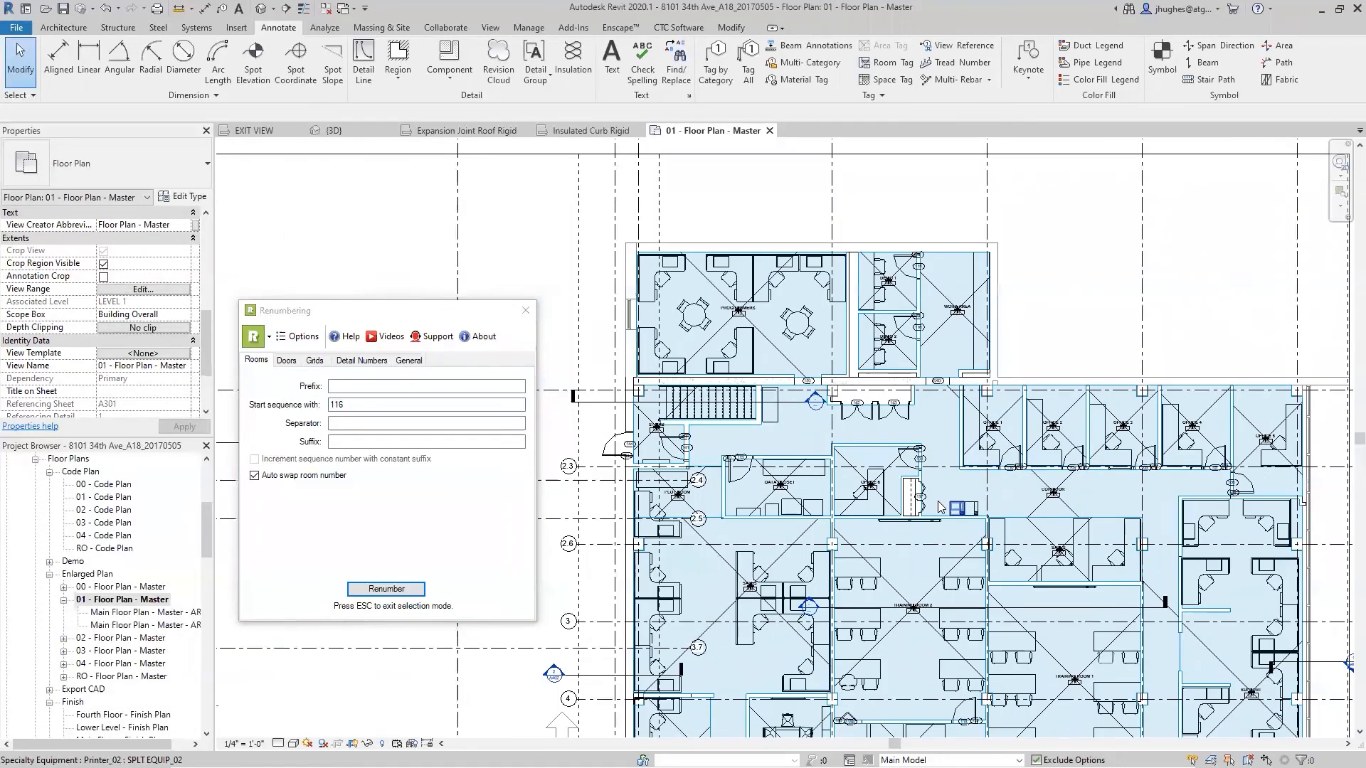
middle_drag(946, 498, 868, 330)
scroll(868, 330, down, 2)
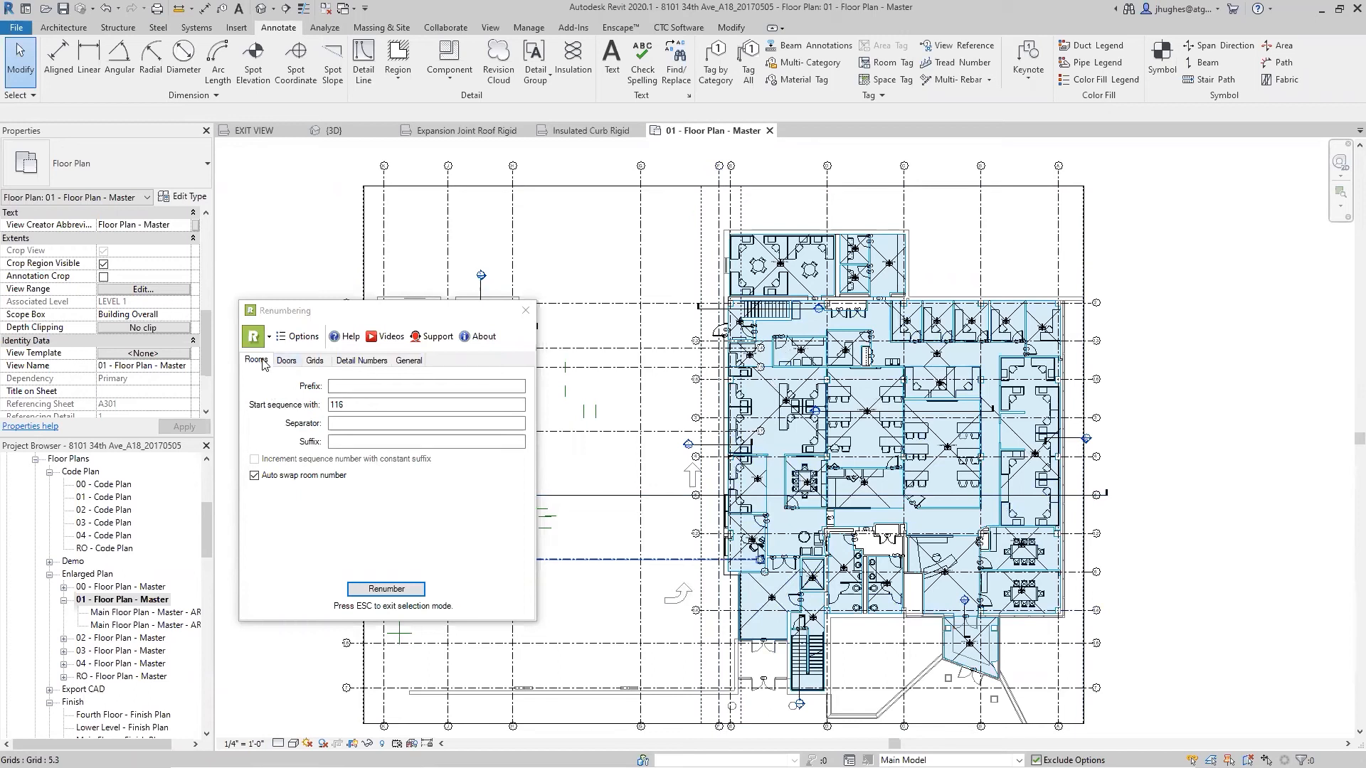
click(287, 362)
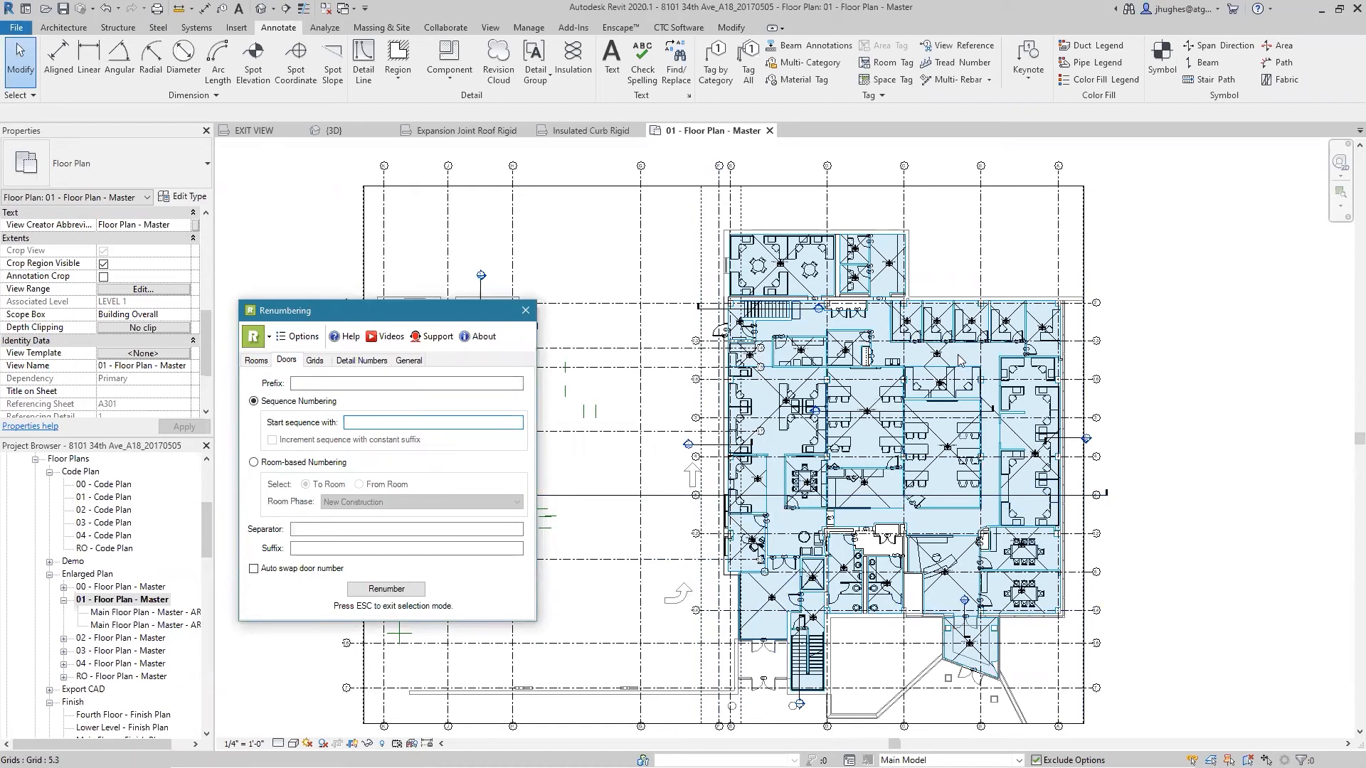
scroll(788, 644, up, 3)
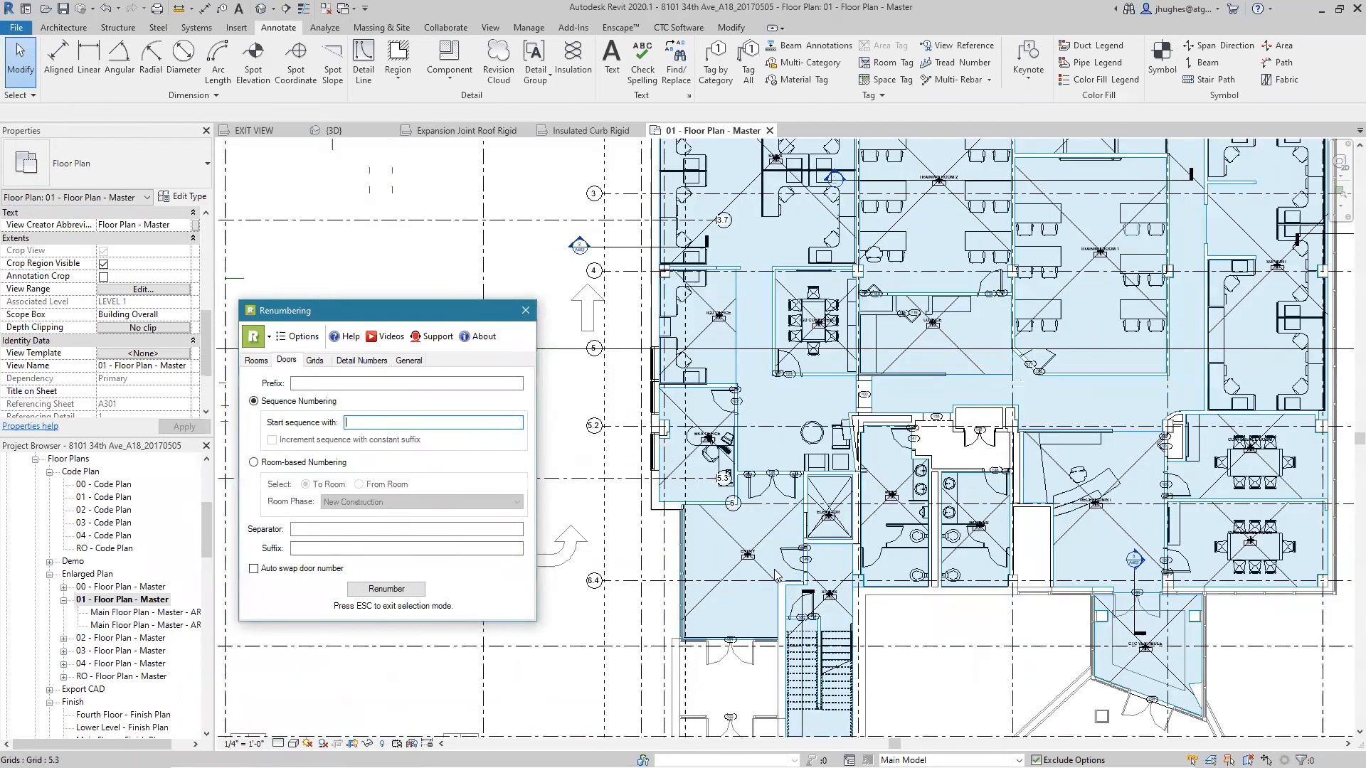
scroll(774, 571, up, 4)
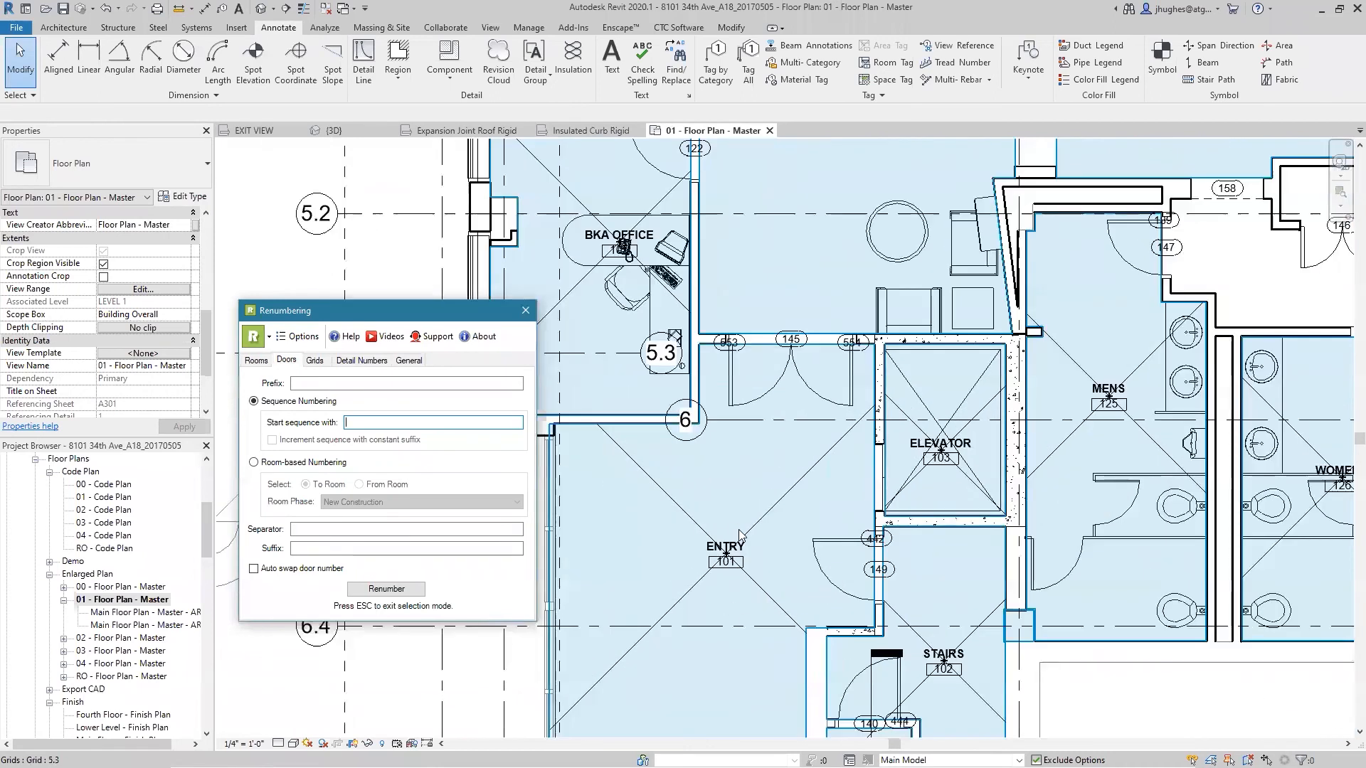
scroll(739, 535, down, 3)
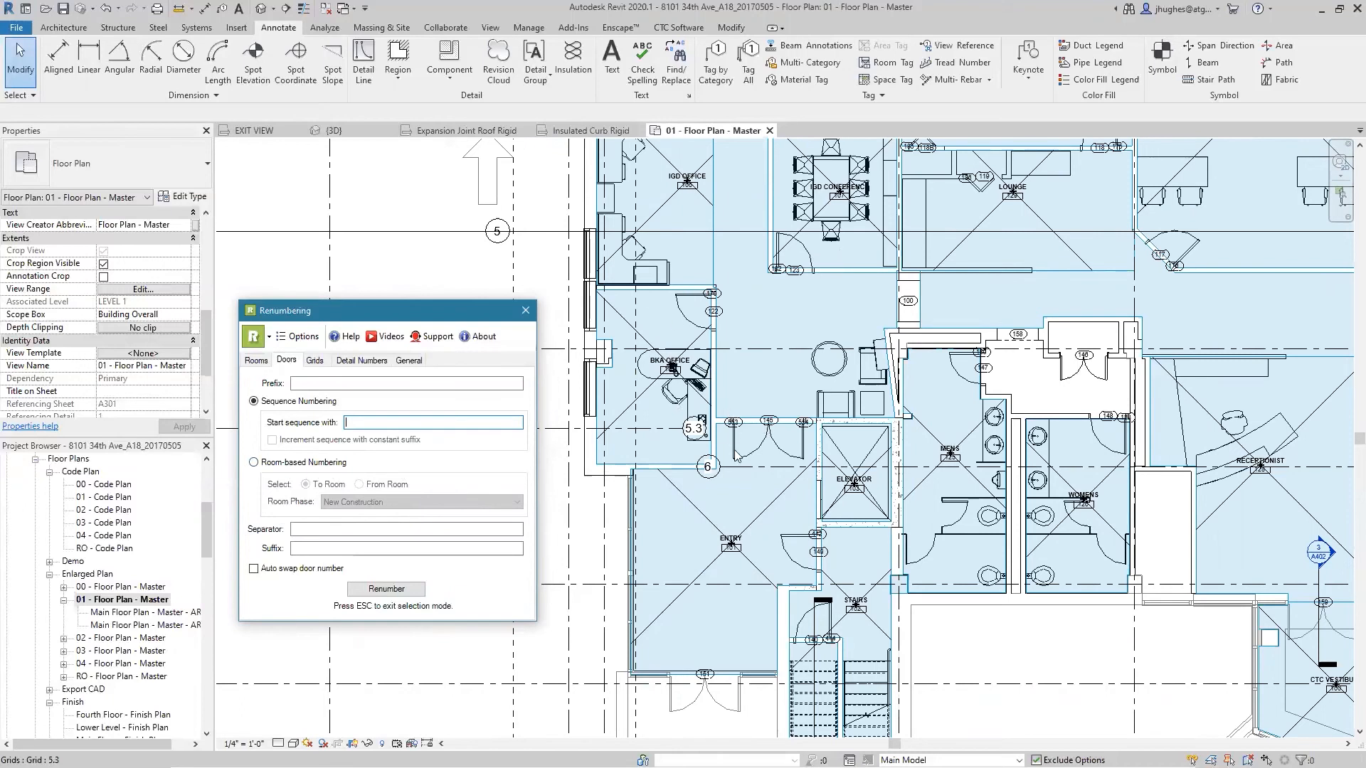
scroll(724, 447, down, 2)
middle_drag(741, 388, 754, 484)
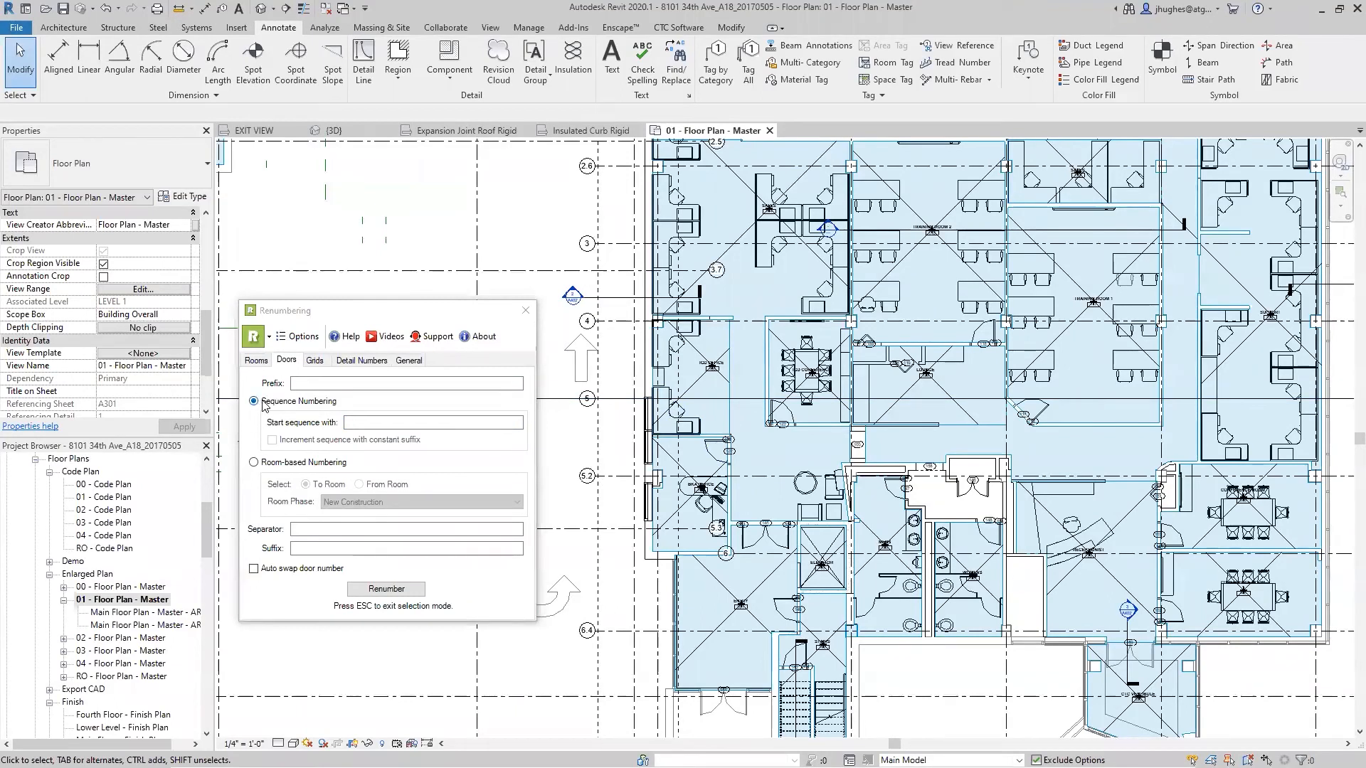
- Try 101 as the door sequence start, enable automatic door number swapping, and choose room-based numbering instead
click(368, 424)
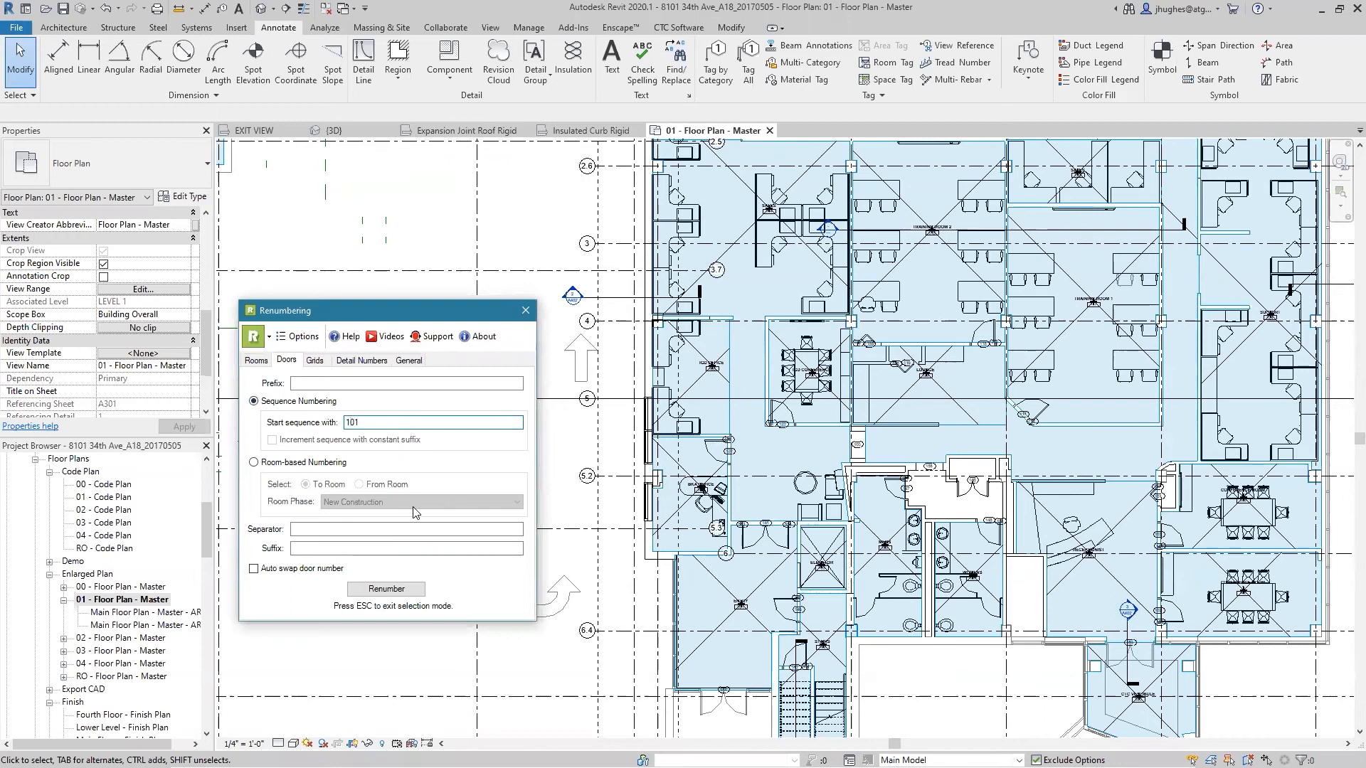
click(253, 568)
click(255, 463)
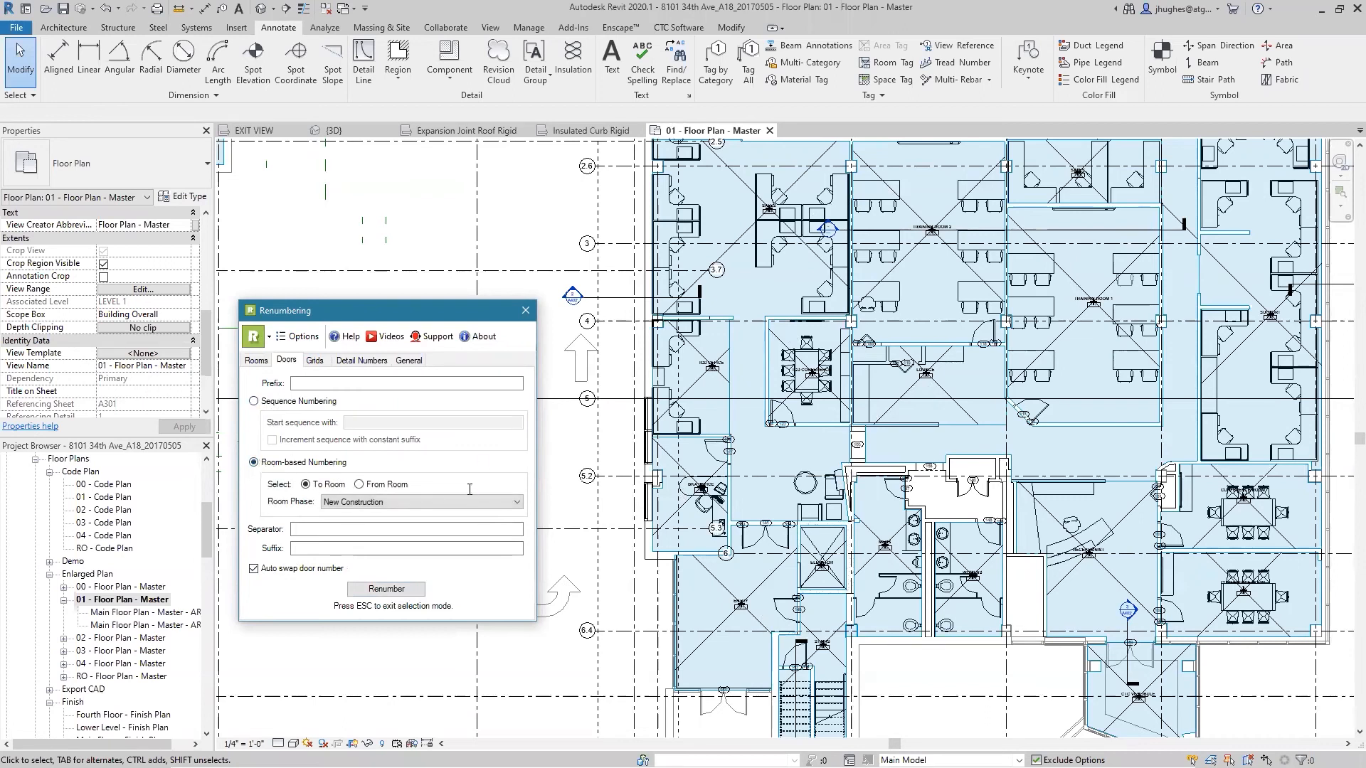
- Try From Room as the basis for the door numbers and return to To Room
scroll(756, 709, up, 4)
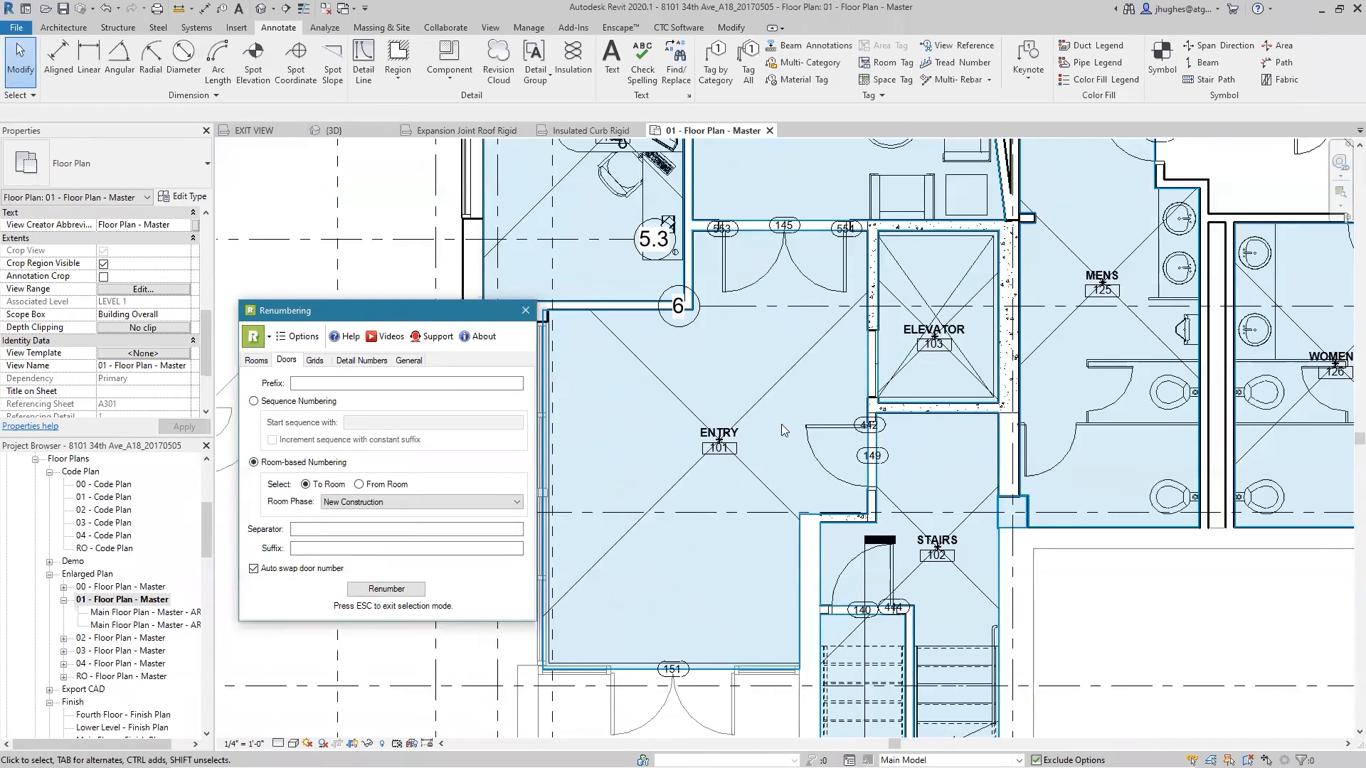
scroll(781, 424, down, 2)
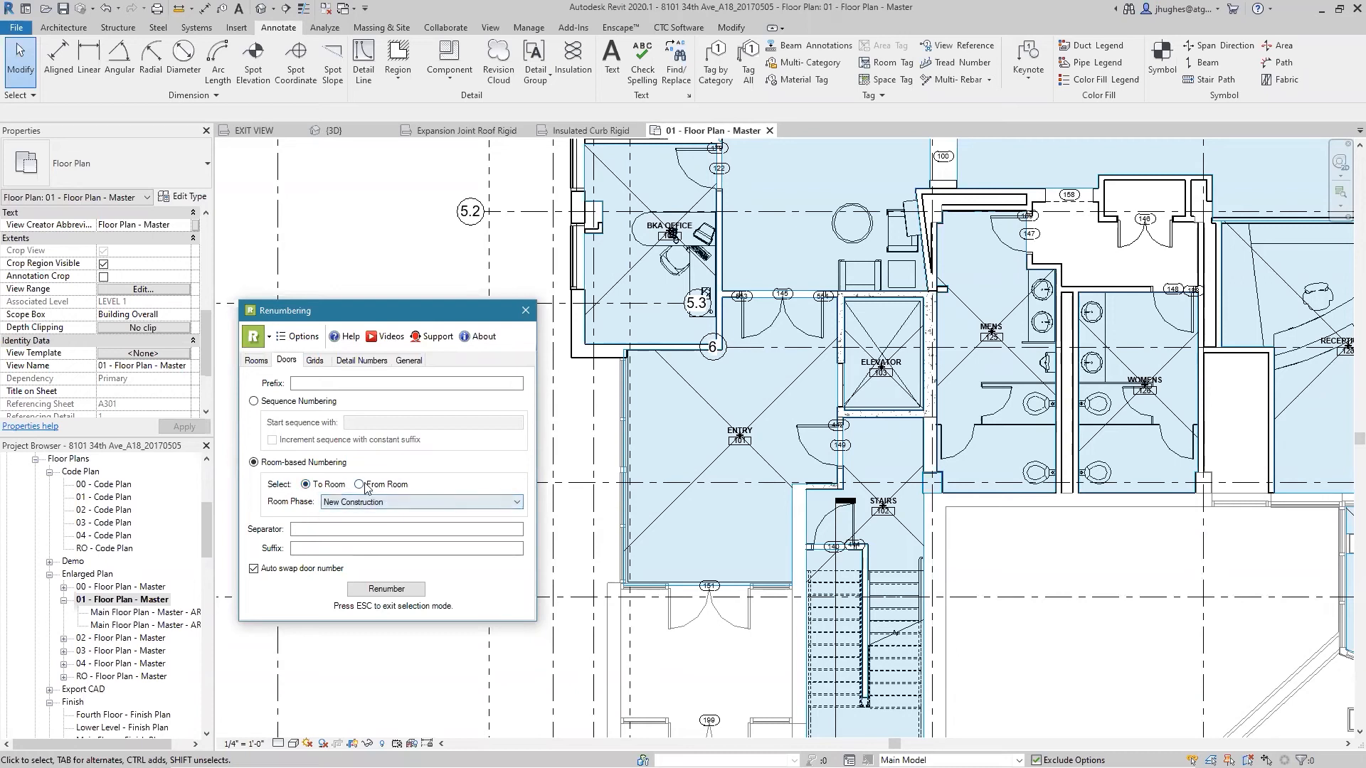
click(358, 484)
click(324, 487)
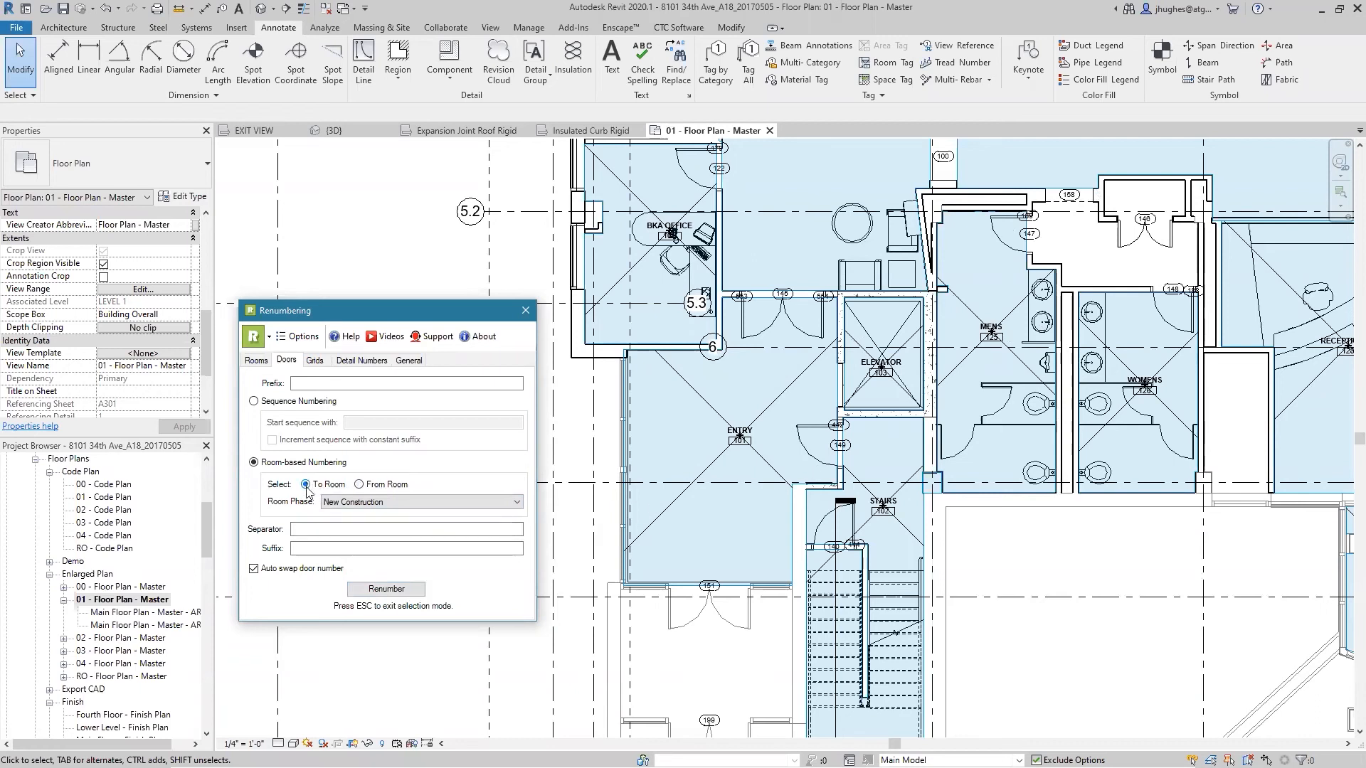
- Check the room phase options for the room-based door numbering and keep New Construction
click(347, 504)
click(336, 510)
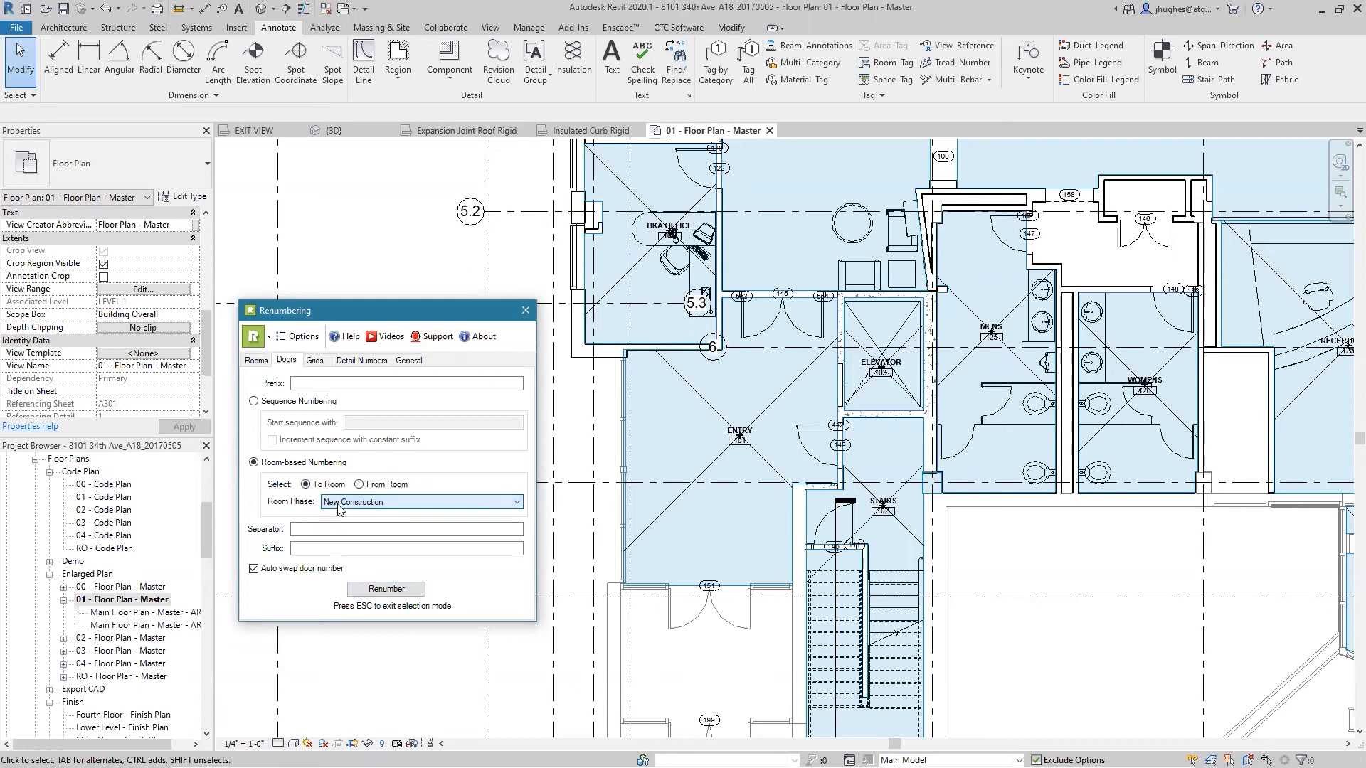
click(347, 503)
click(443, 489)
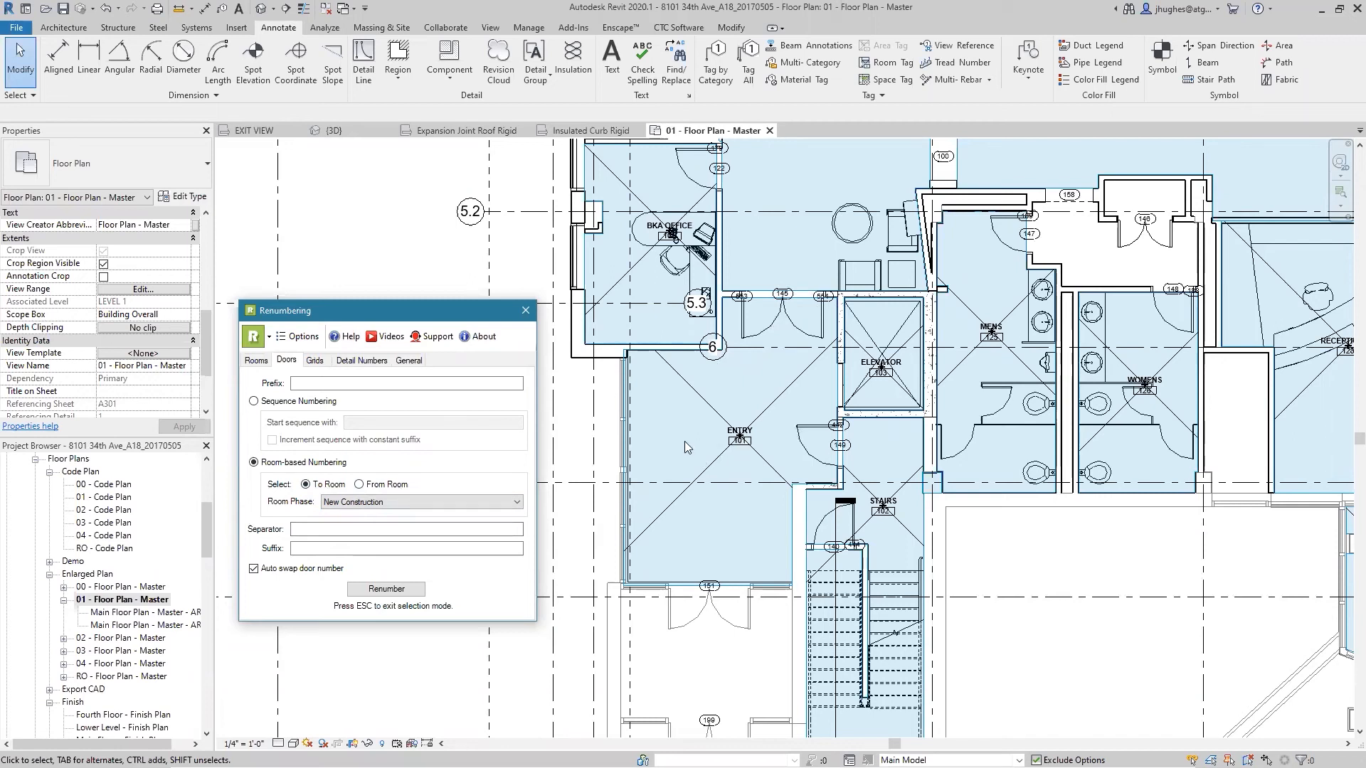
- Renumber the door between Entry and Stairs as 101A and the double doors on the Entry's far wall as 101B
click(369, 589)
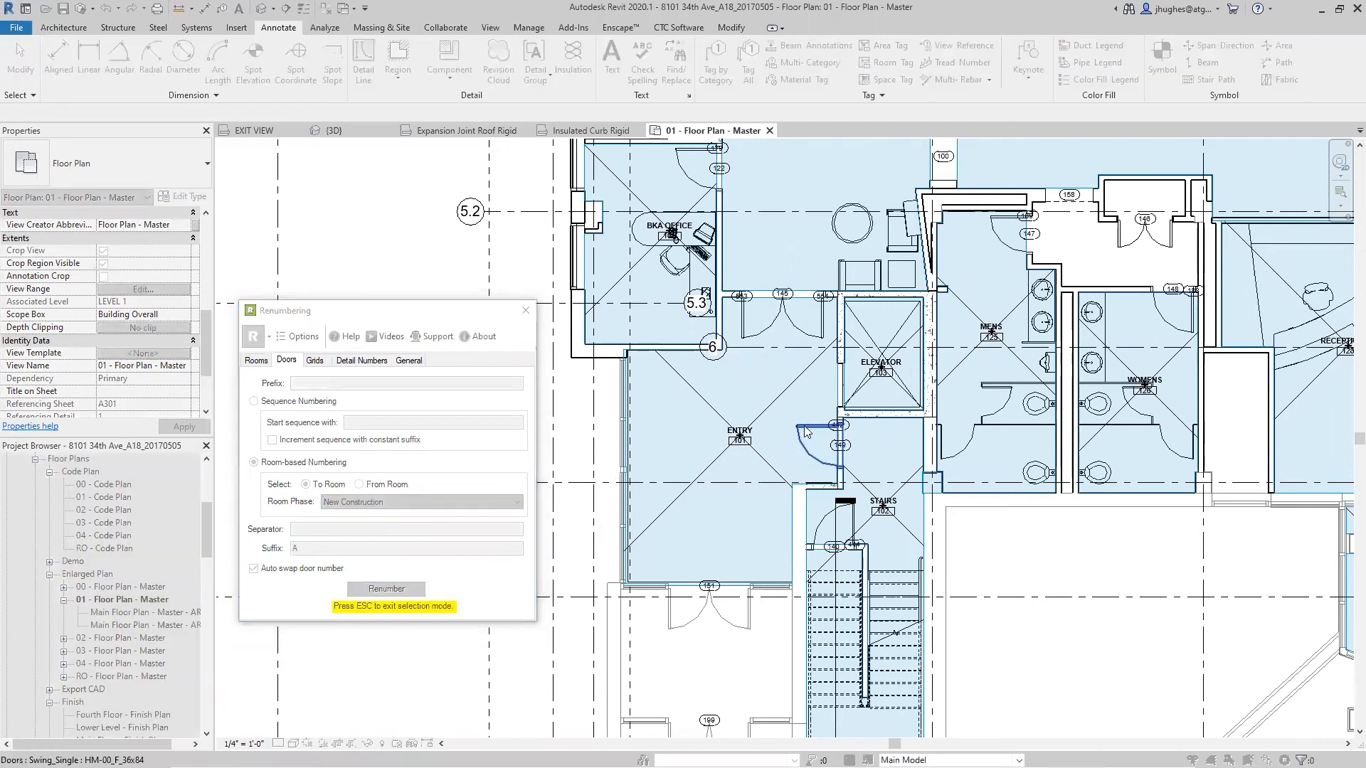
scroll(806, 433, up, 4)
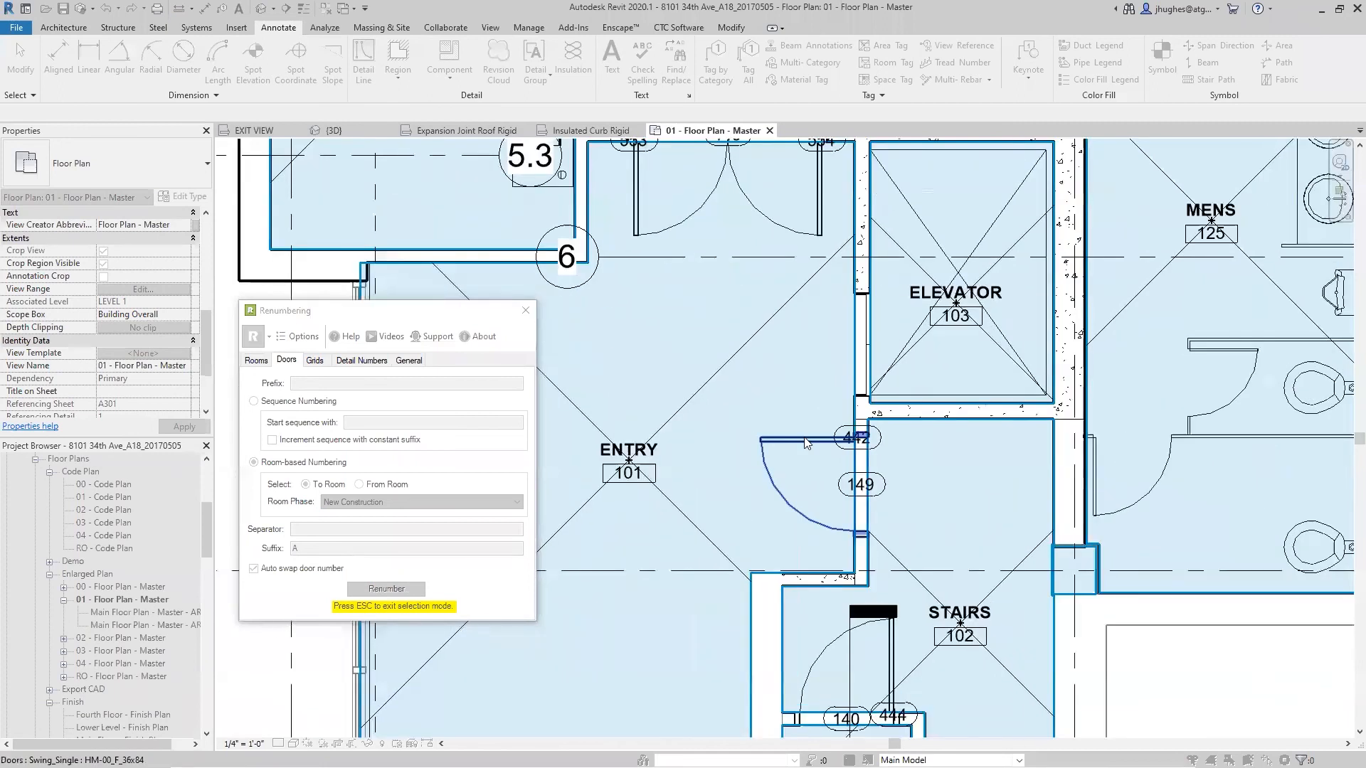
click(815, 436)
click(848, 533)
scroll(847, 533, down, 2)
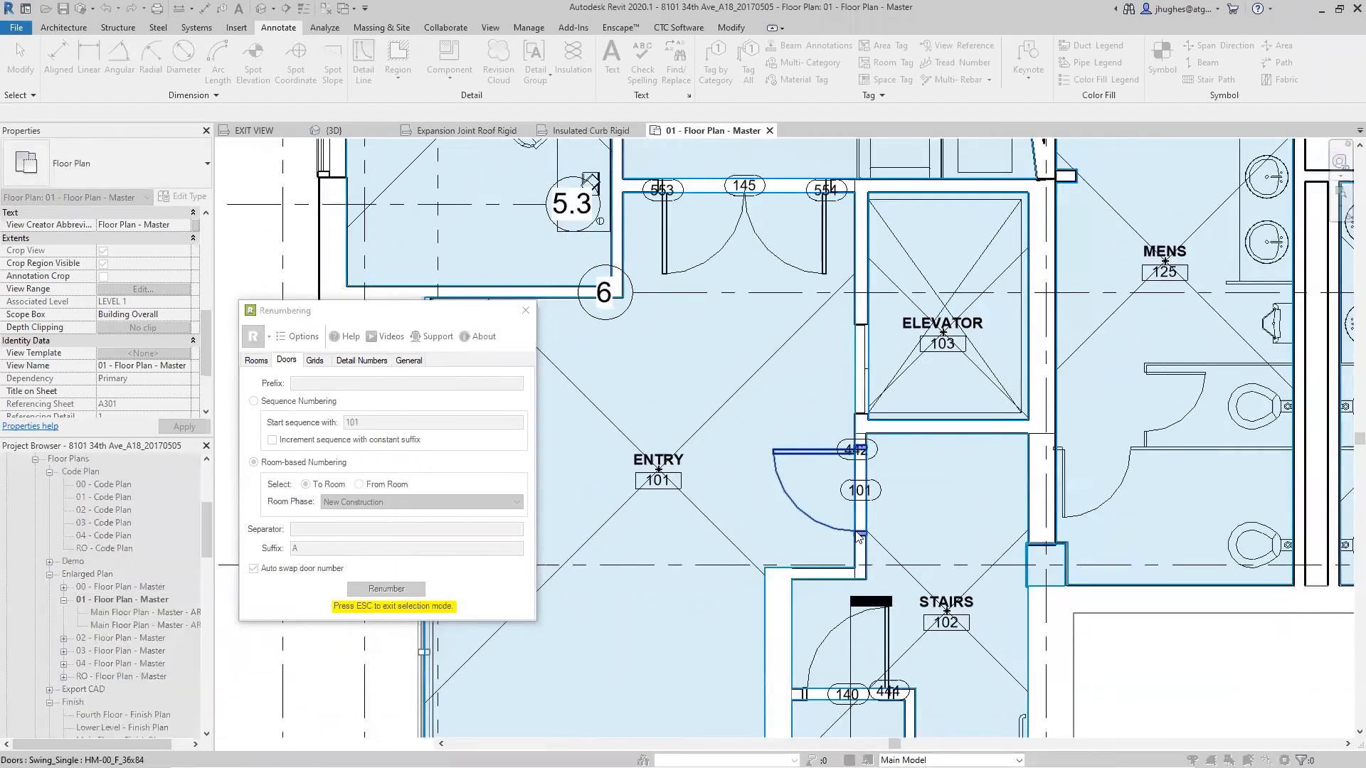
middle_drag(802, 535, 895, 532)
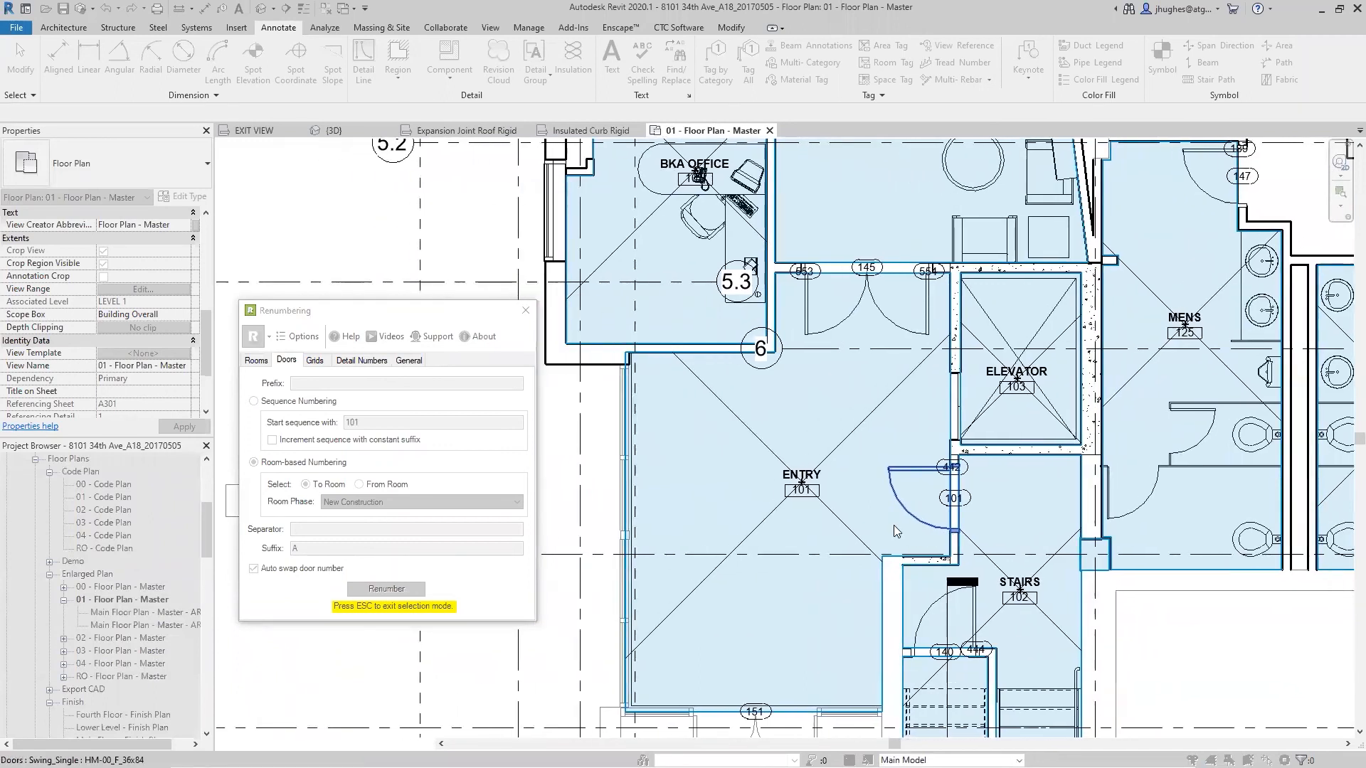
scroll(895, 527, down, 1)
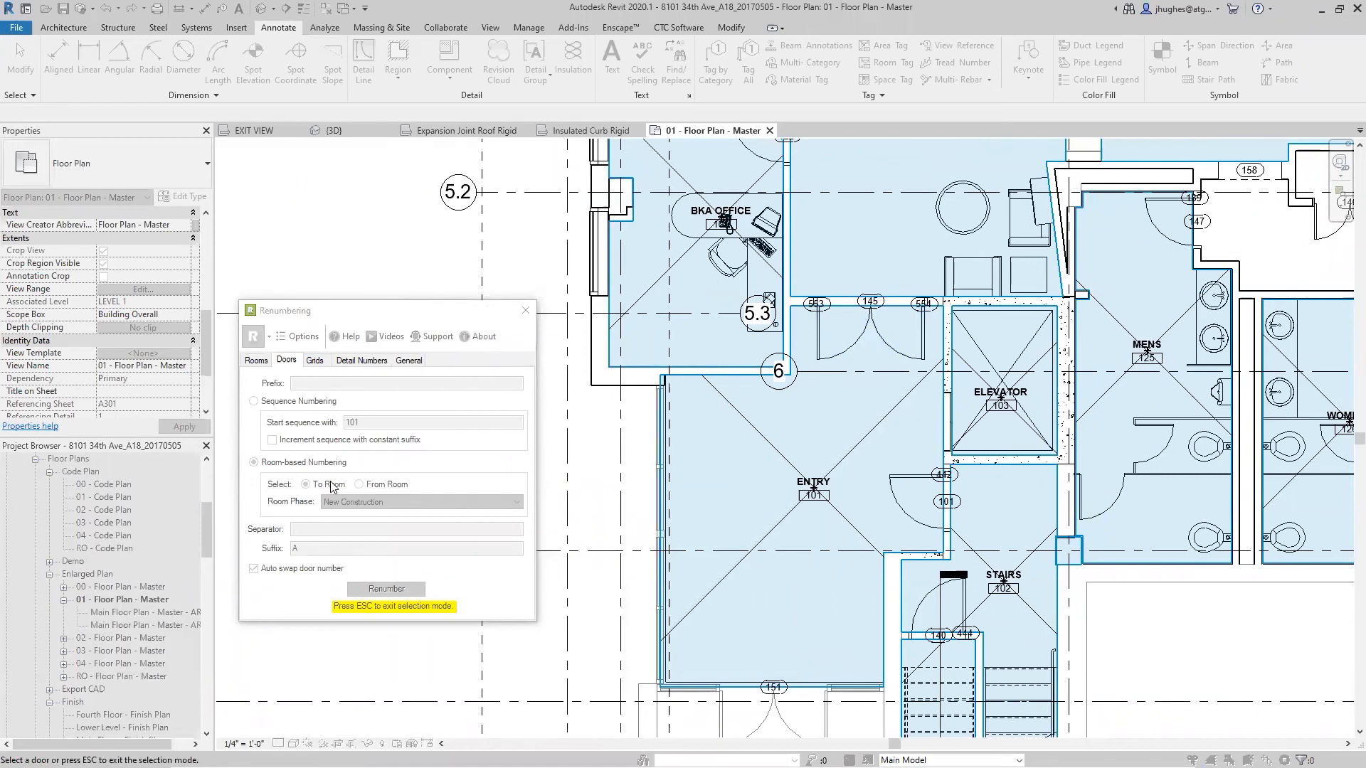
click(874, 329)
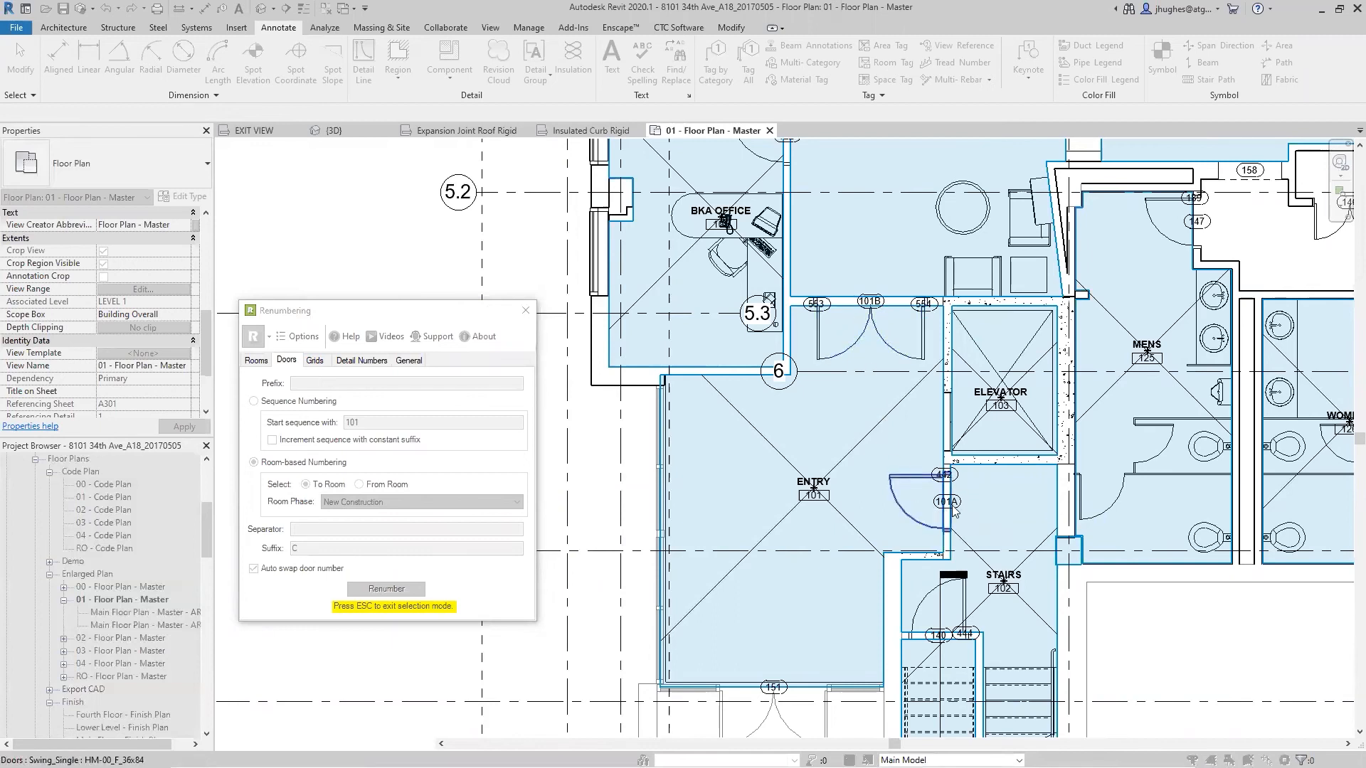
- Renumber the BKA Office door from its room number as 105
scroll(958, 505, down, 2)
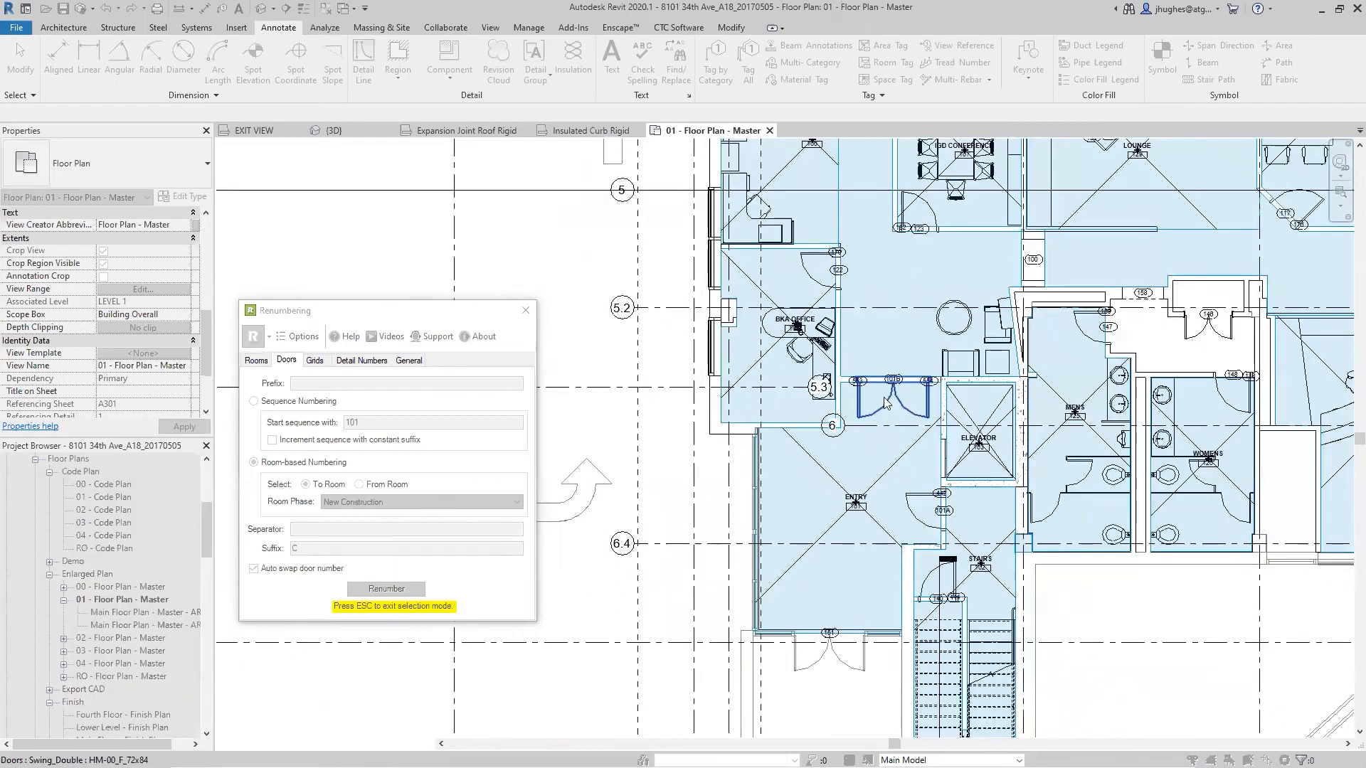
middle_drag(887, 477, 771, 510)
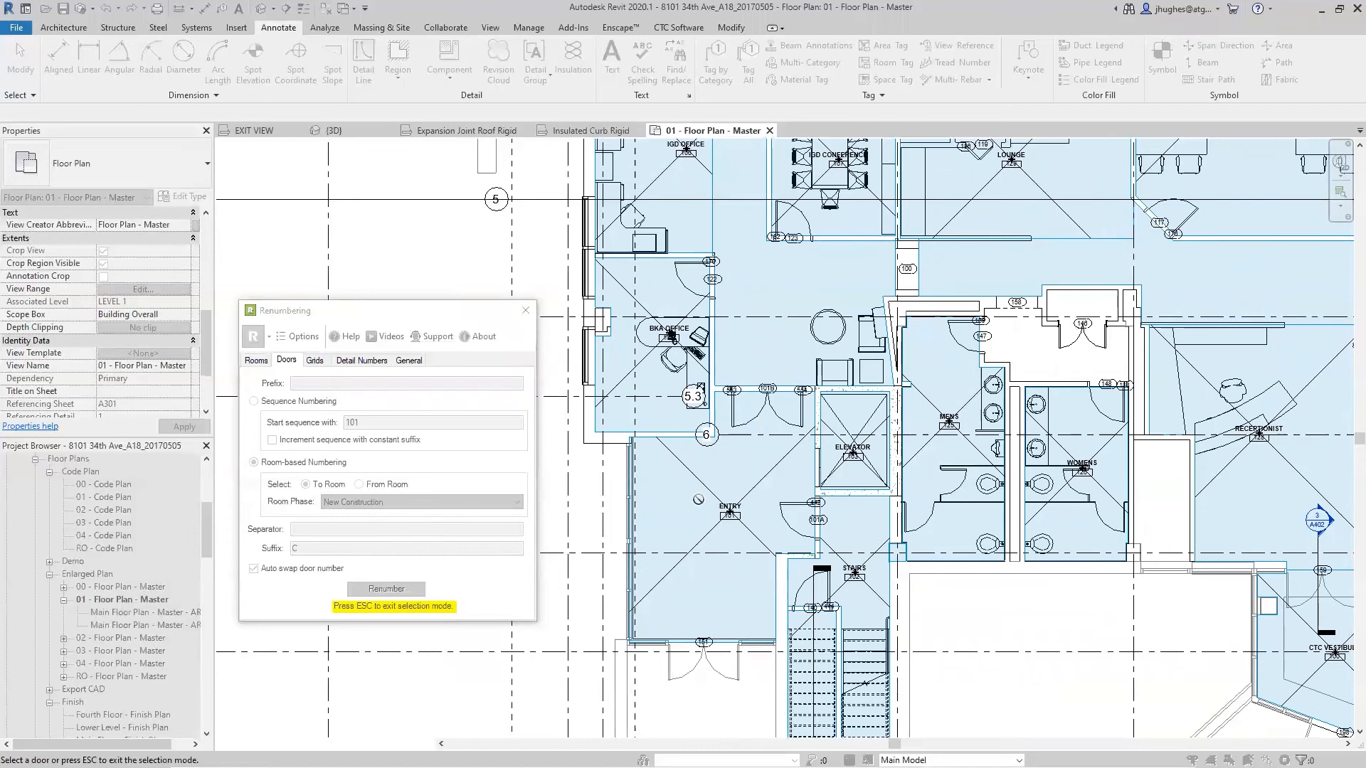
scroll(677, 283, up, 3)
middle_drag(696, 345, 764, 377)
click(753, 349)
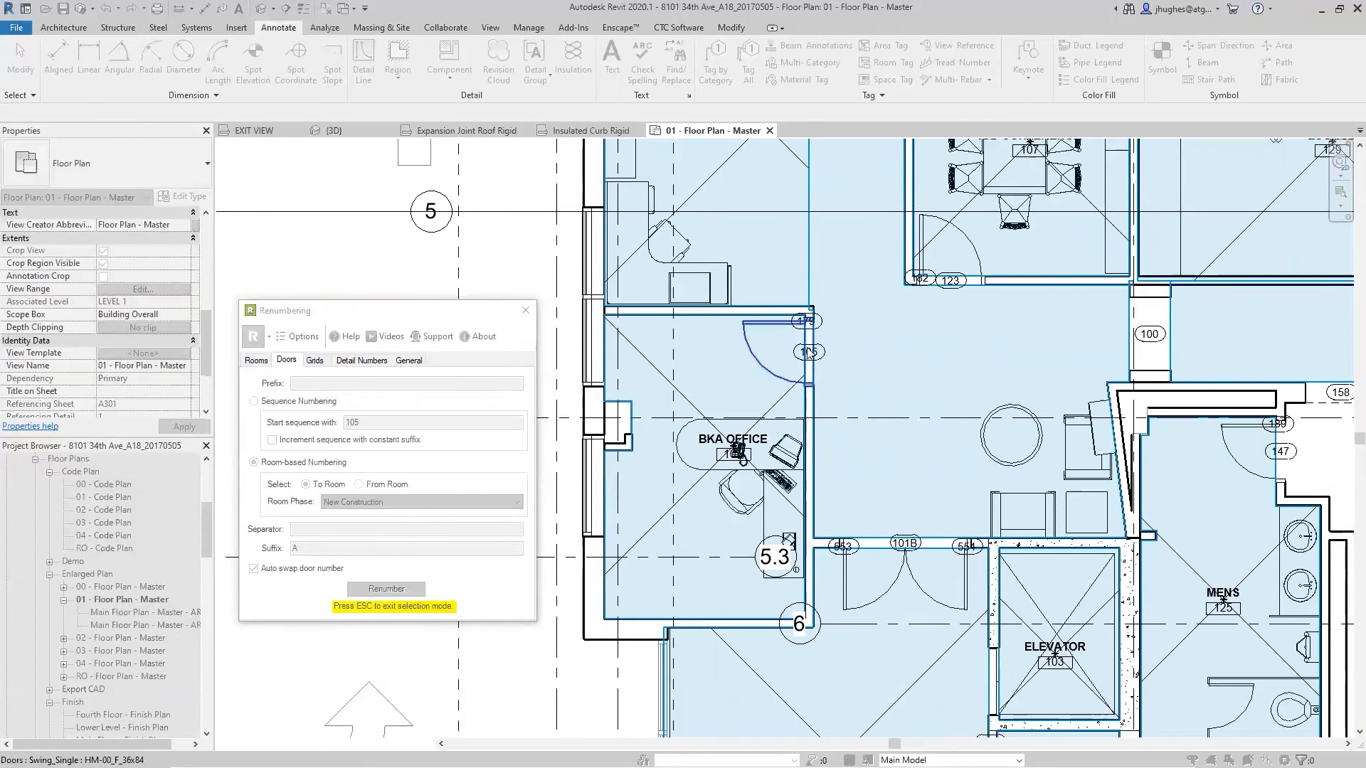
- Renumber the door of the Stairs near the Plot Room as 109 and the Data Closet door as 110
scroll(713, 541, down, 2)
middle_drag(768, 325, 703, 473)
middle_drag(759, 220, 733, 363)
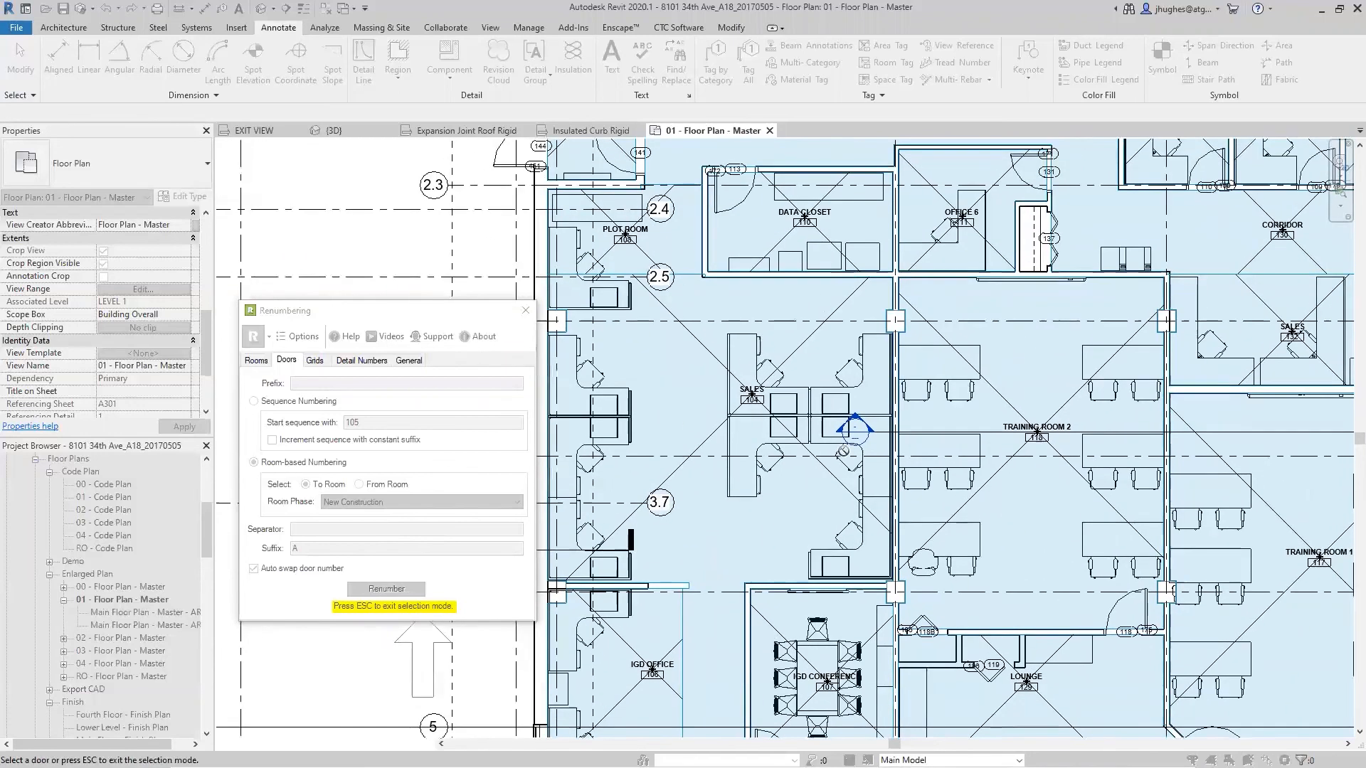
scroll(811, 348, up, 2)
middle_drag(641, 185, 633, 389)
scroll(633, 388, up, 2)
middle_drag(744, 467, 846, 521)
middle_drag(621, 406, 719, 460)
click(786, 480)
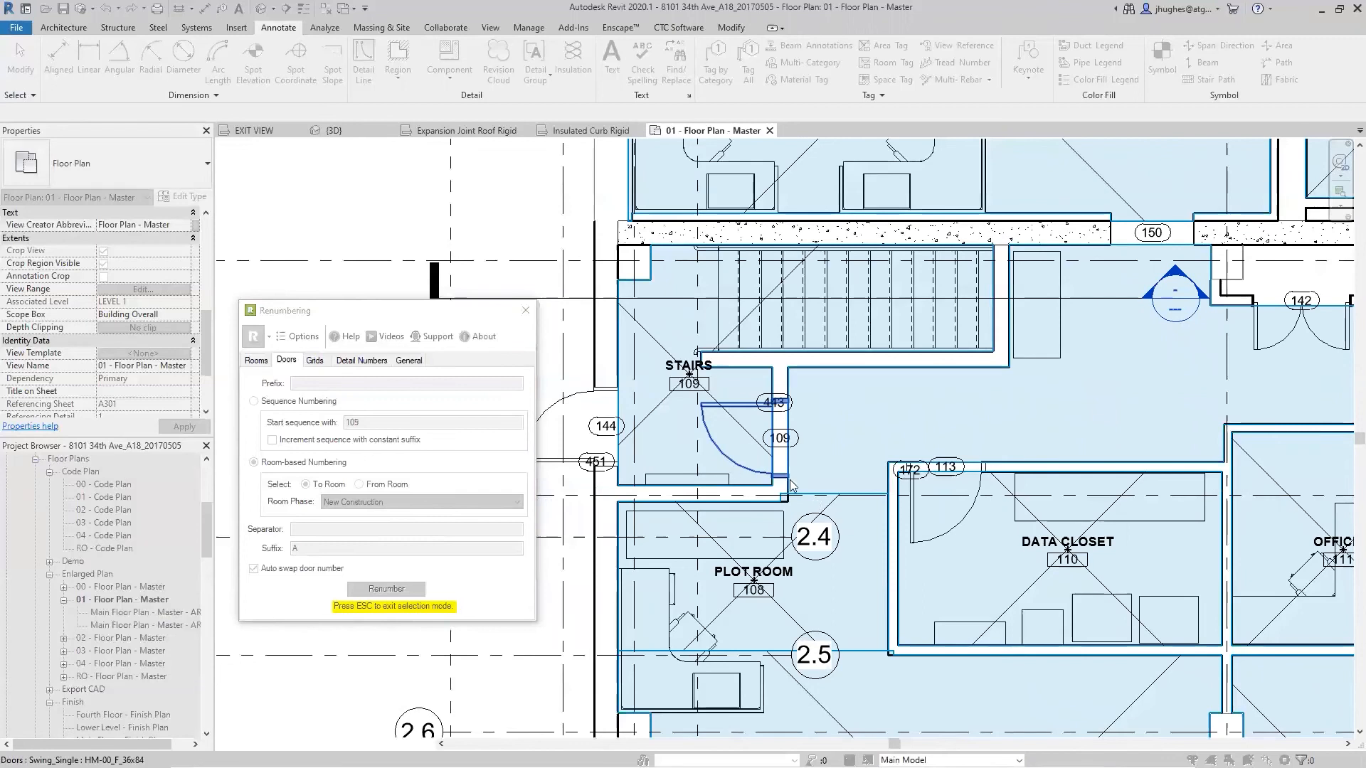
click(914, 520)
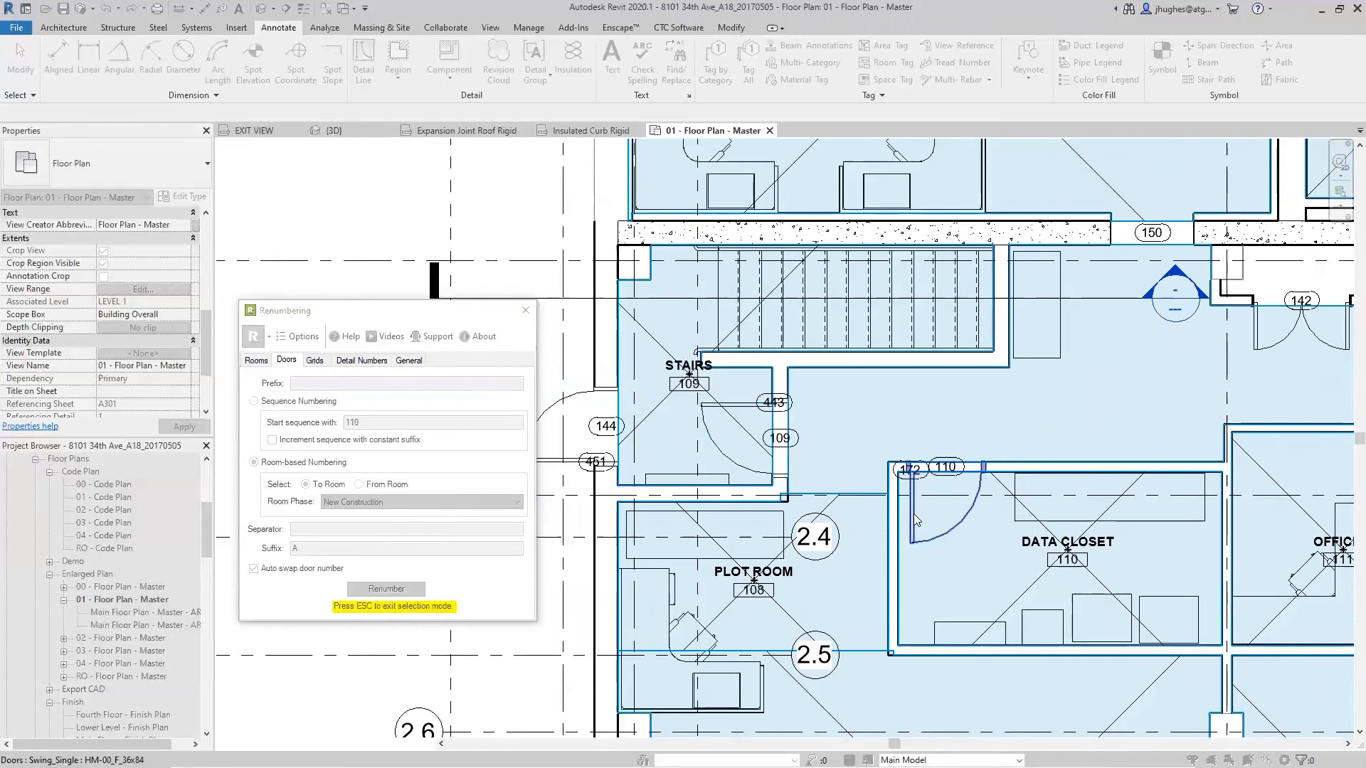
- Look over the remaining doors across the floor plan and end the door selection
scroll(913, 514, down, 8)
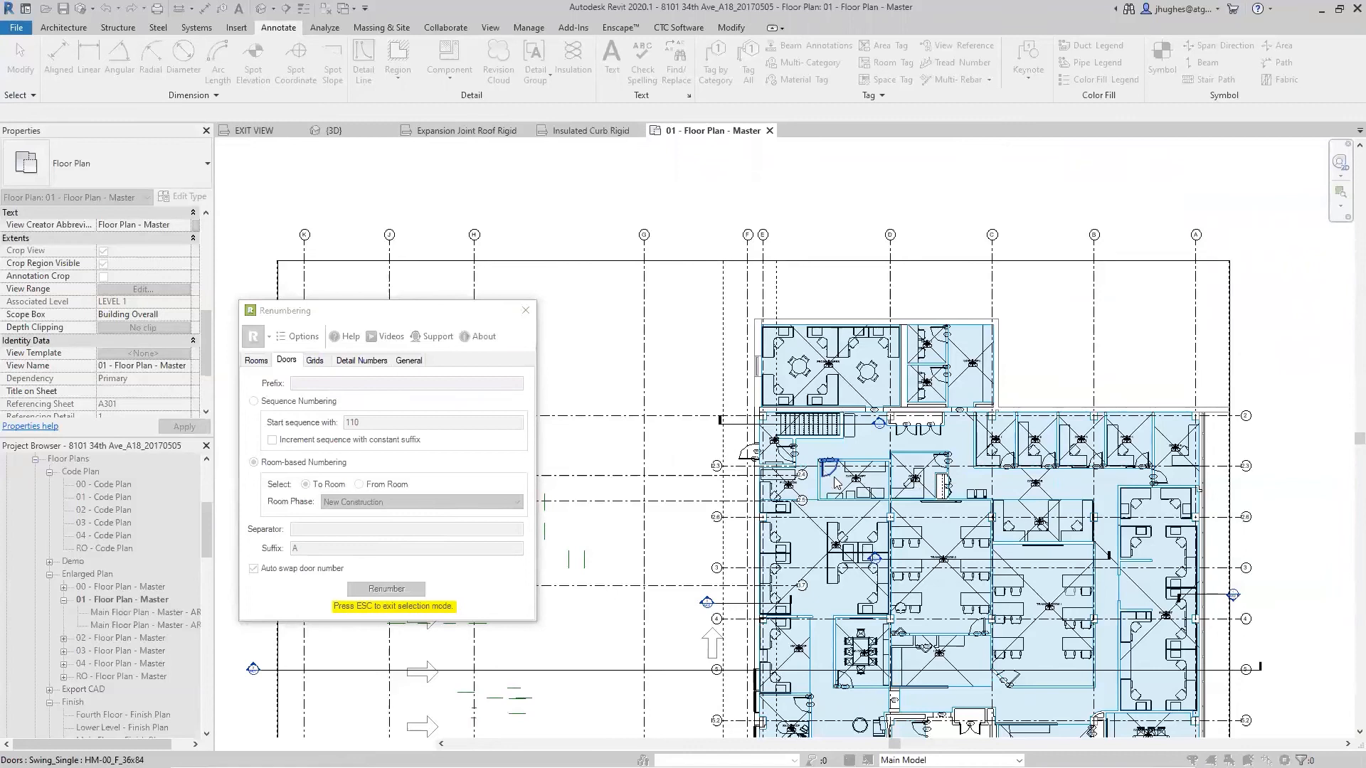
middle_drag(787, 449, 712, 353)
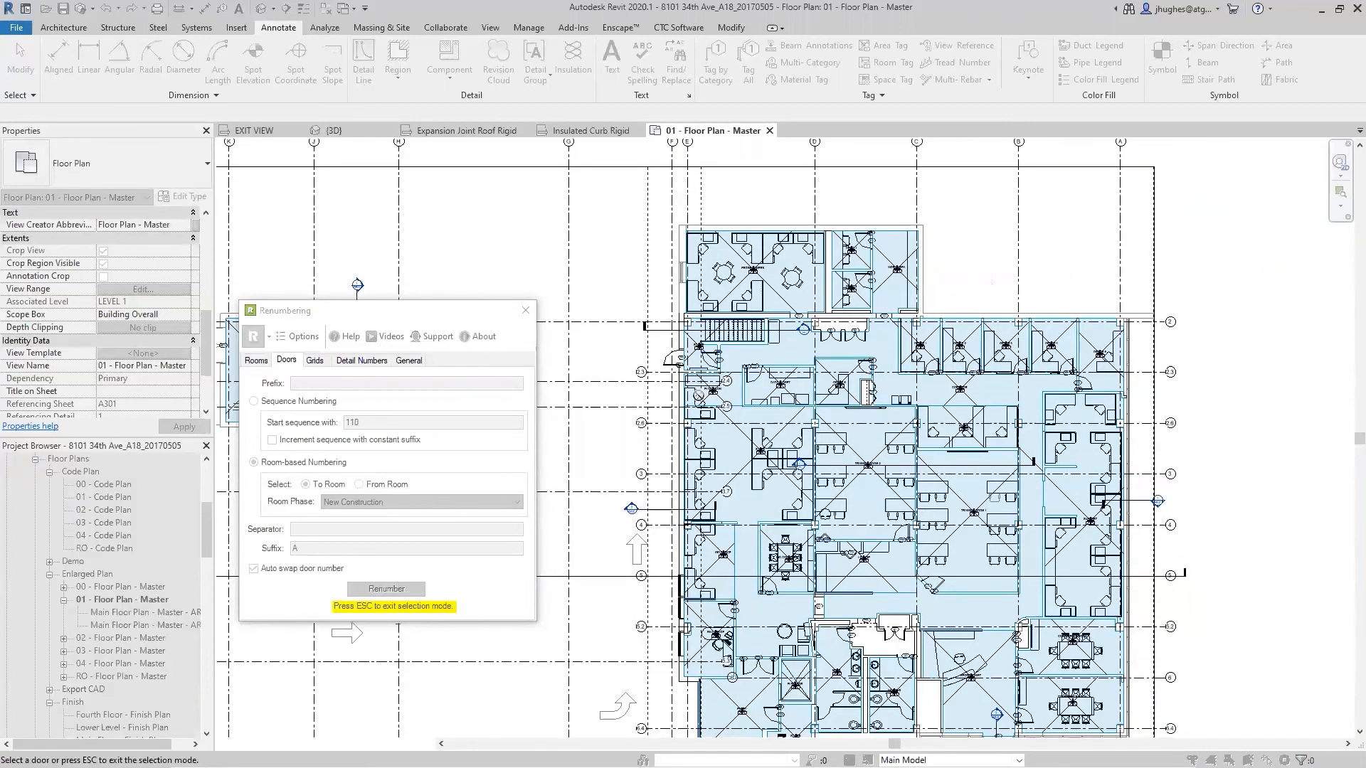
scroll(700, 397, down, 2)
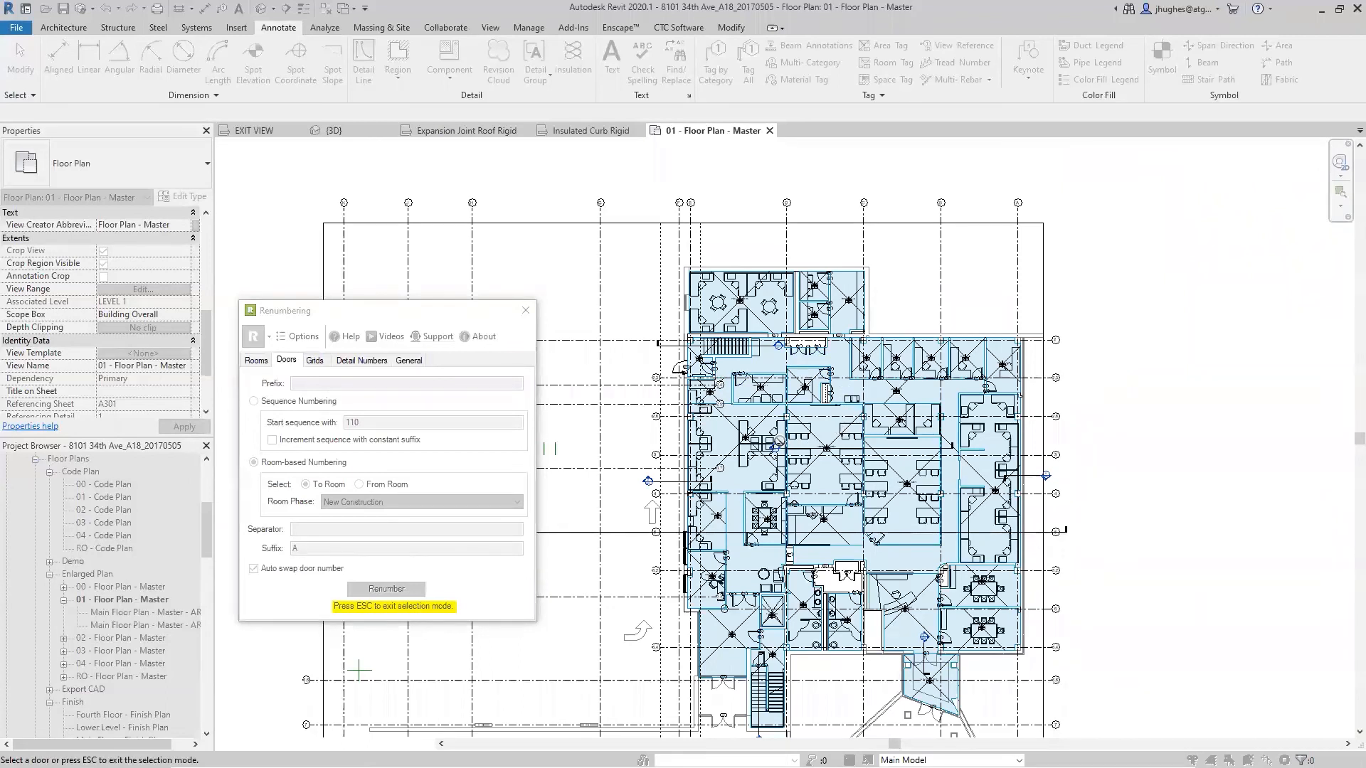
scroll(784, 328, up, 3)
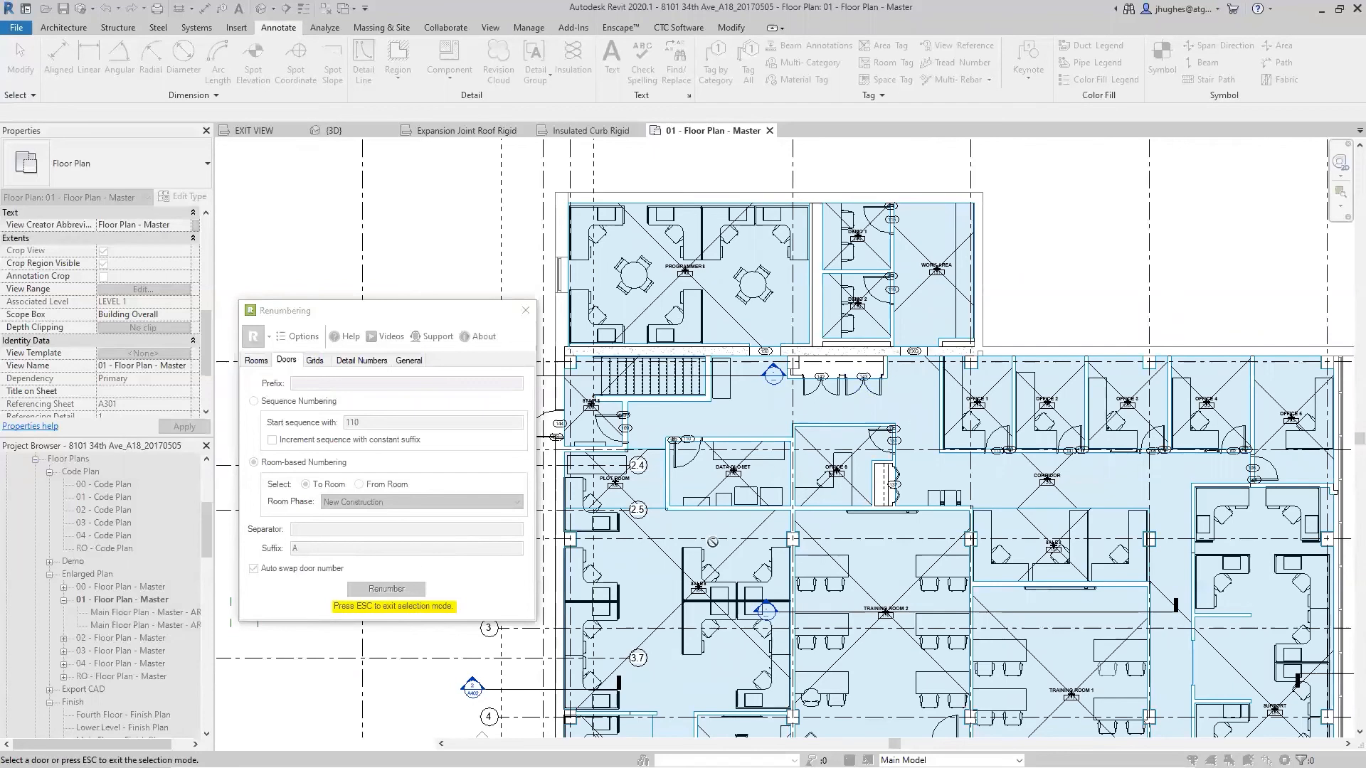
key(Escape)
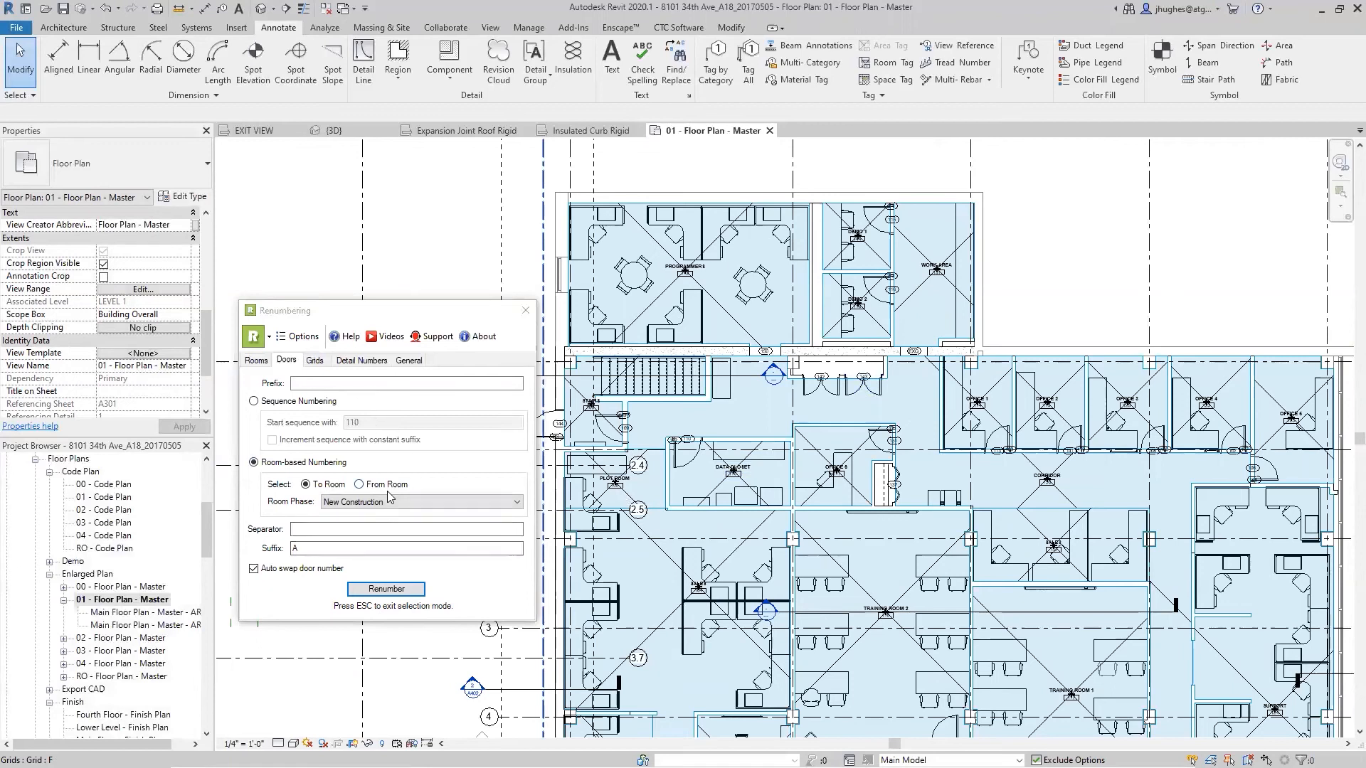
click(343, 530)
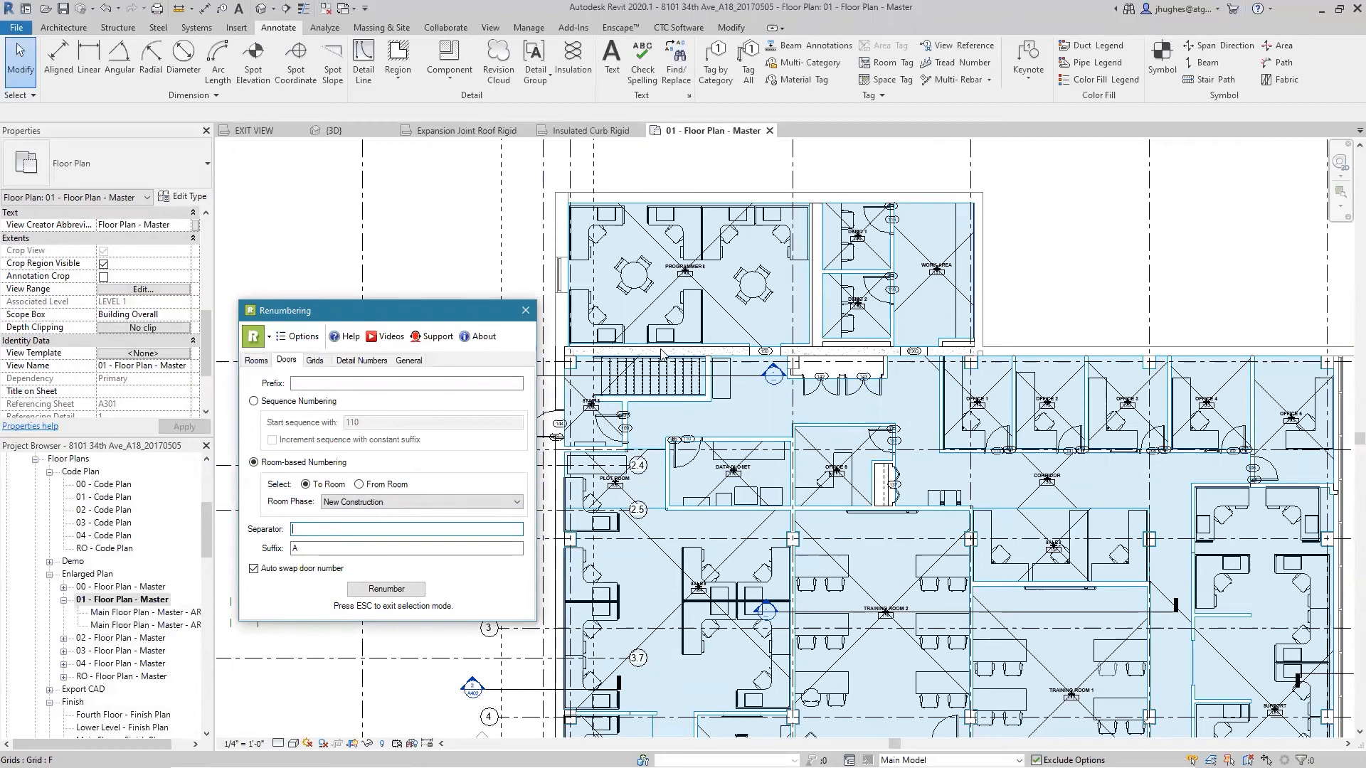
scroll(666, 354, down, 2)
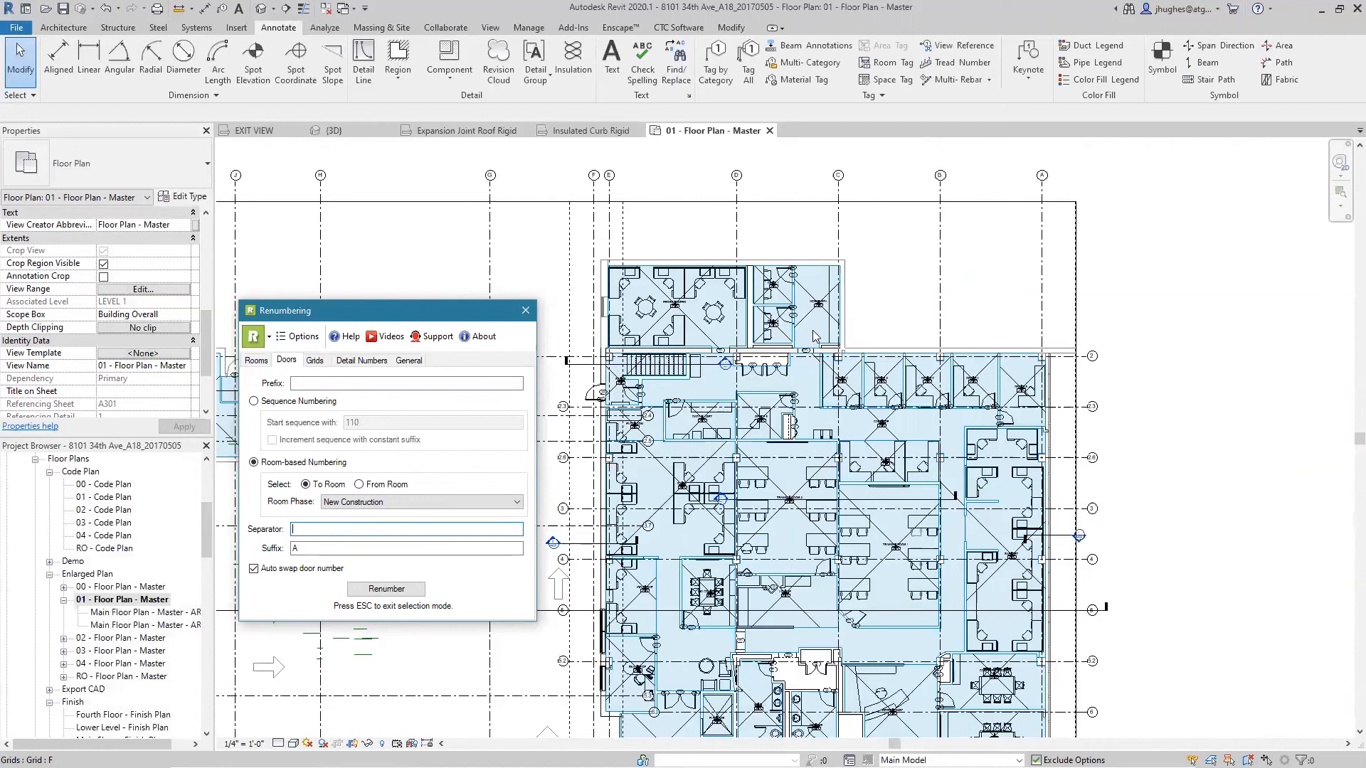
scroll(815, 331, down, 1)
middle_drag(852, 461, 869, 376)
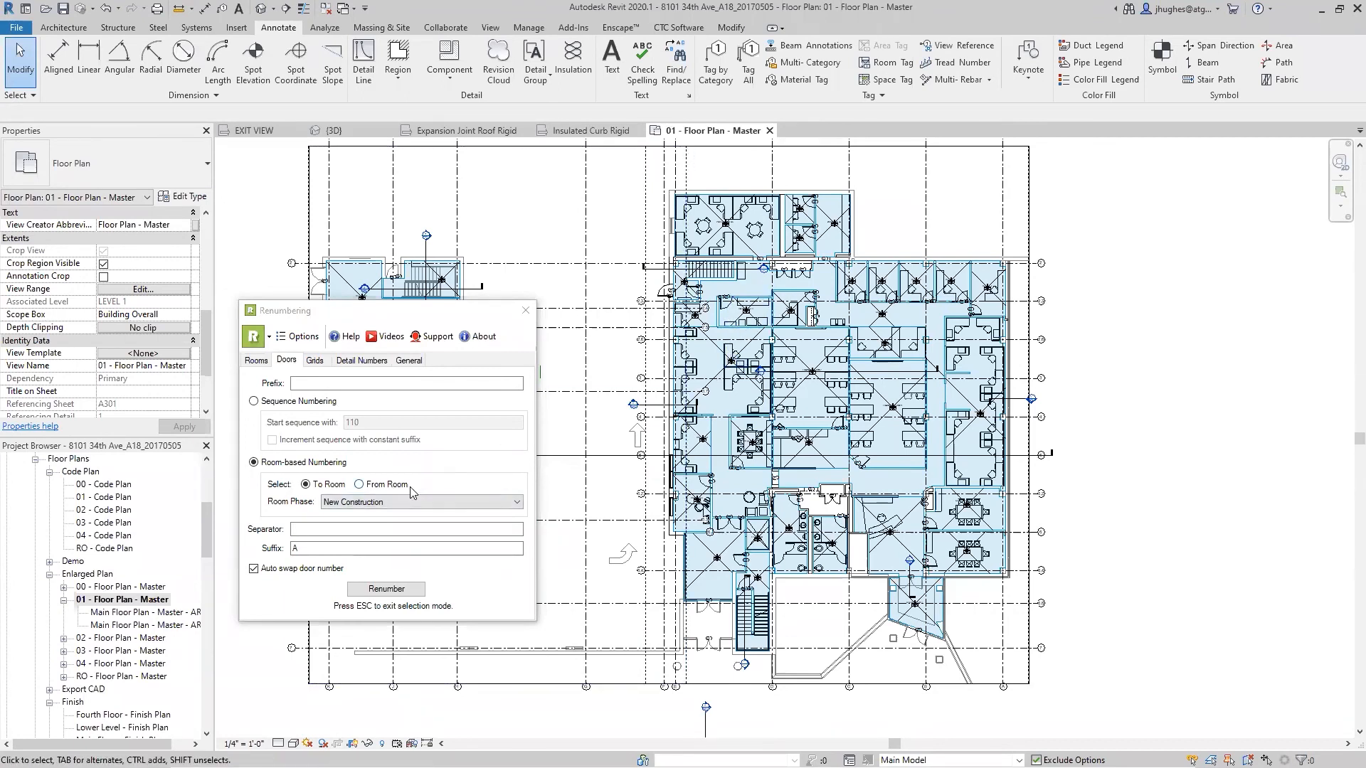
- Switch the Renumbering tool to grids and examine the lettered and numbered grid bubbles around the plan
click(314, 361)
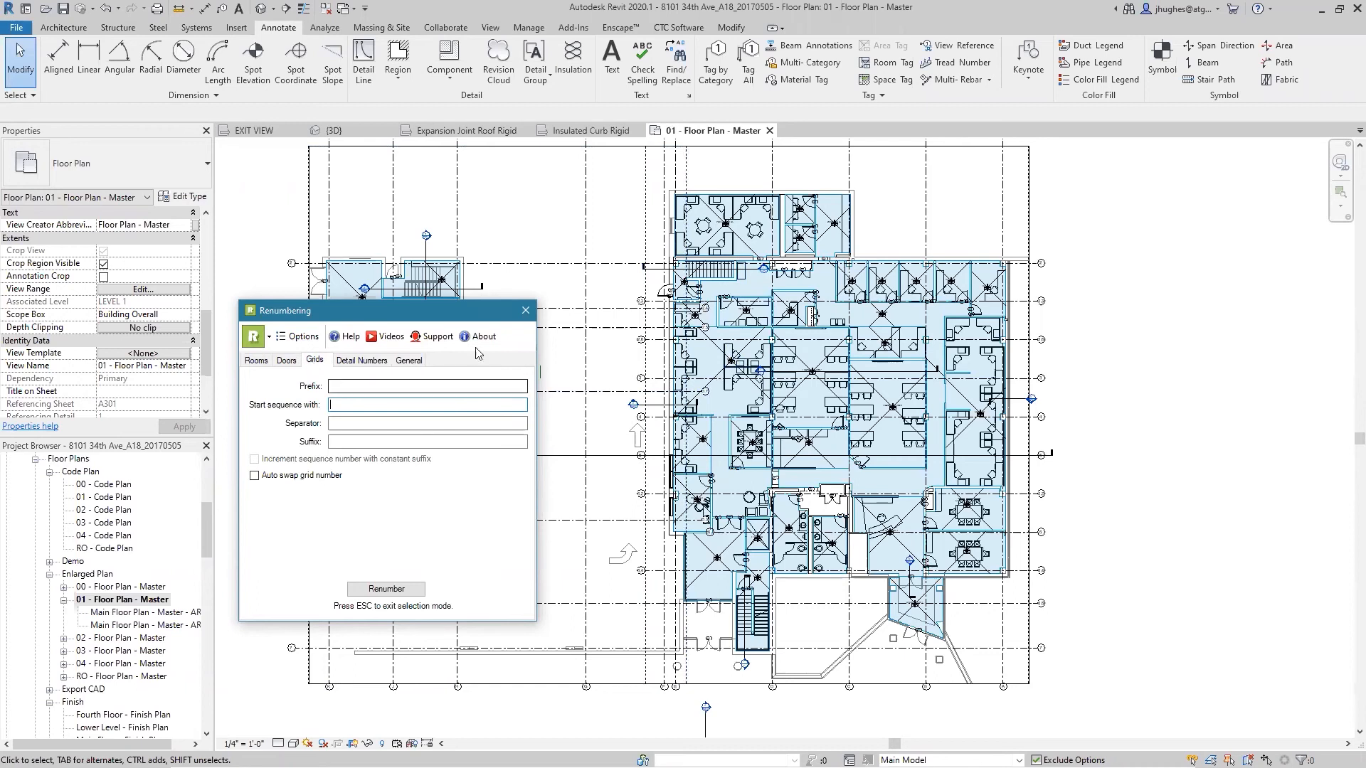
drag(464, 318, 463, 330)
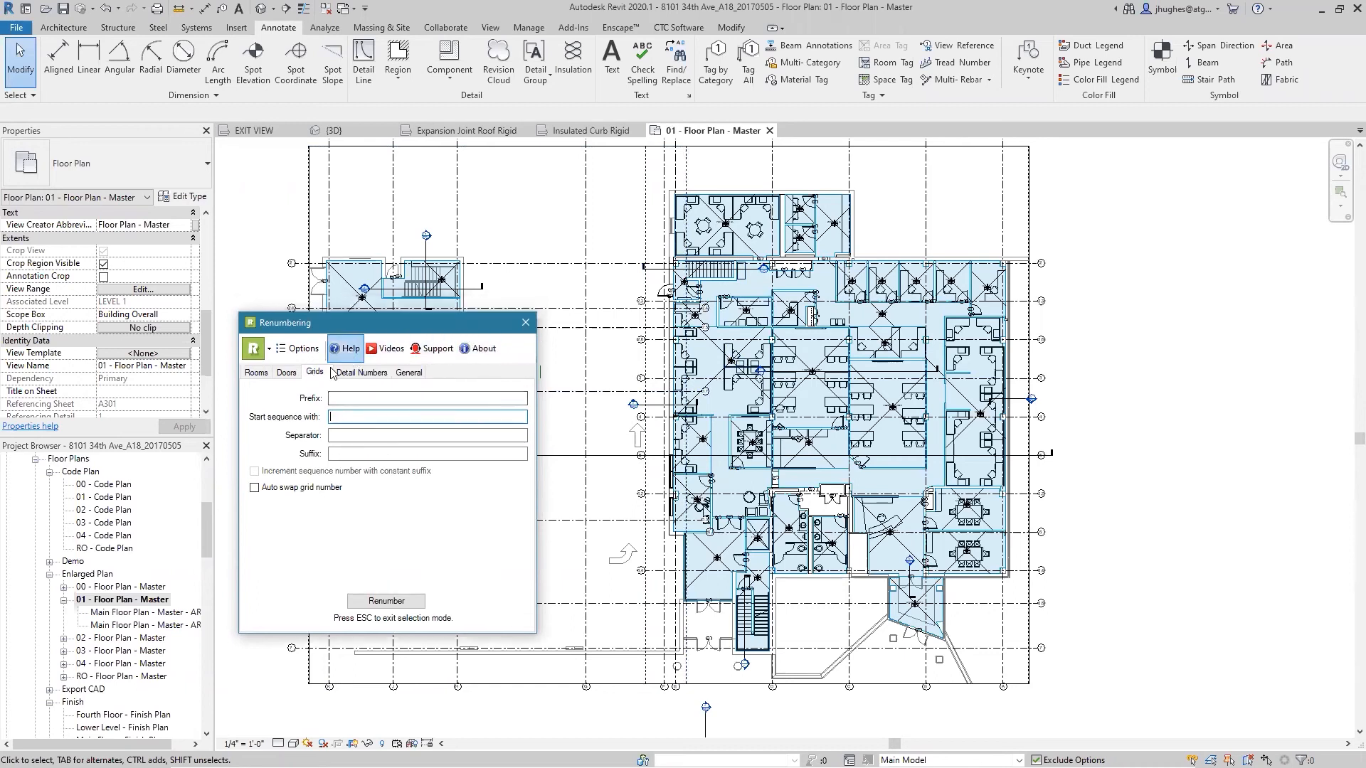
middle_drag(683, 233, 684, 409)
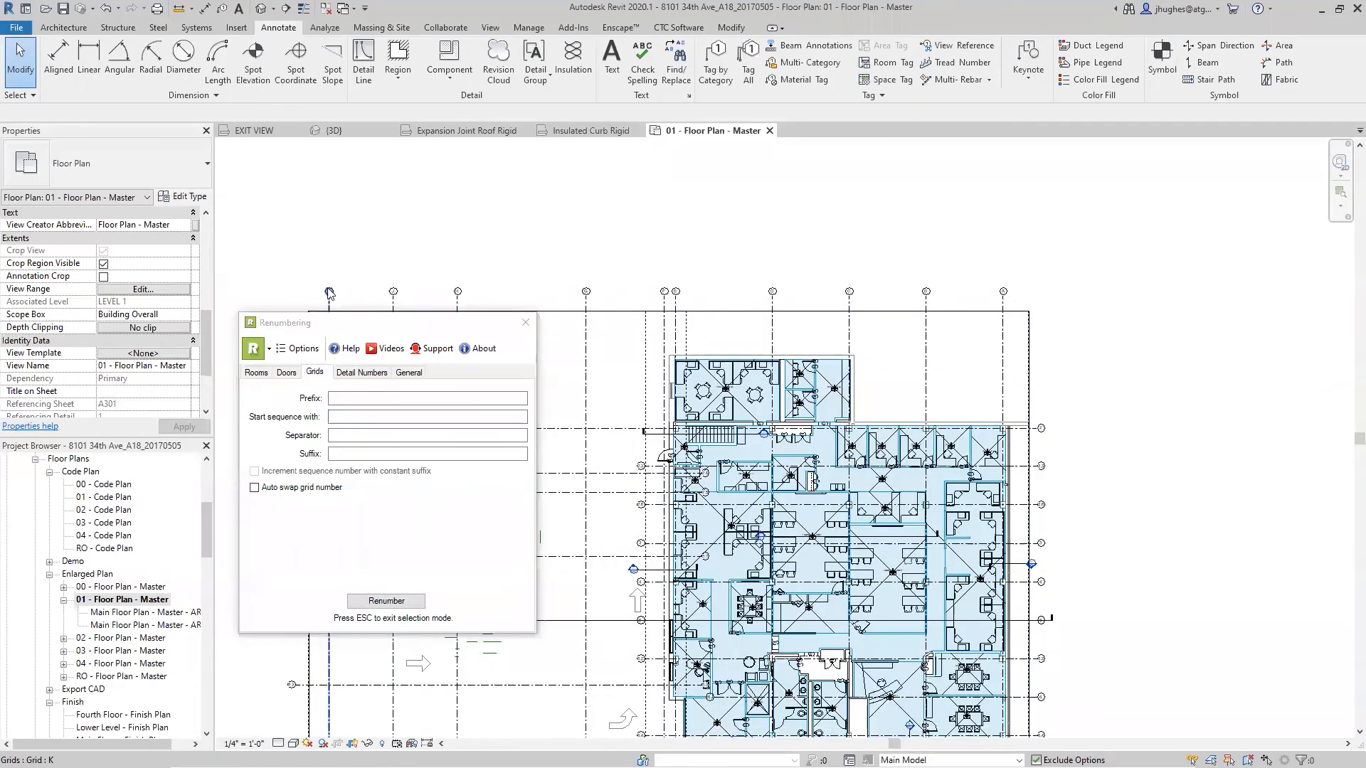
scroll(375, 288, up, 3)
scroll(379, 281, down, 4)
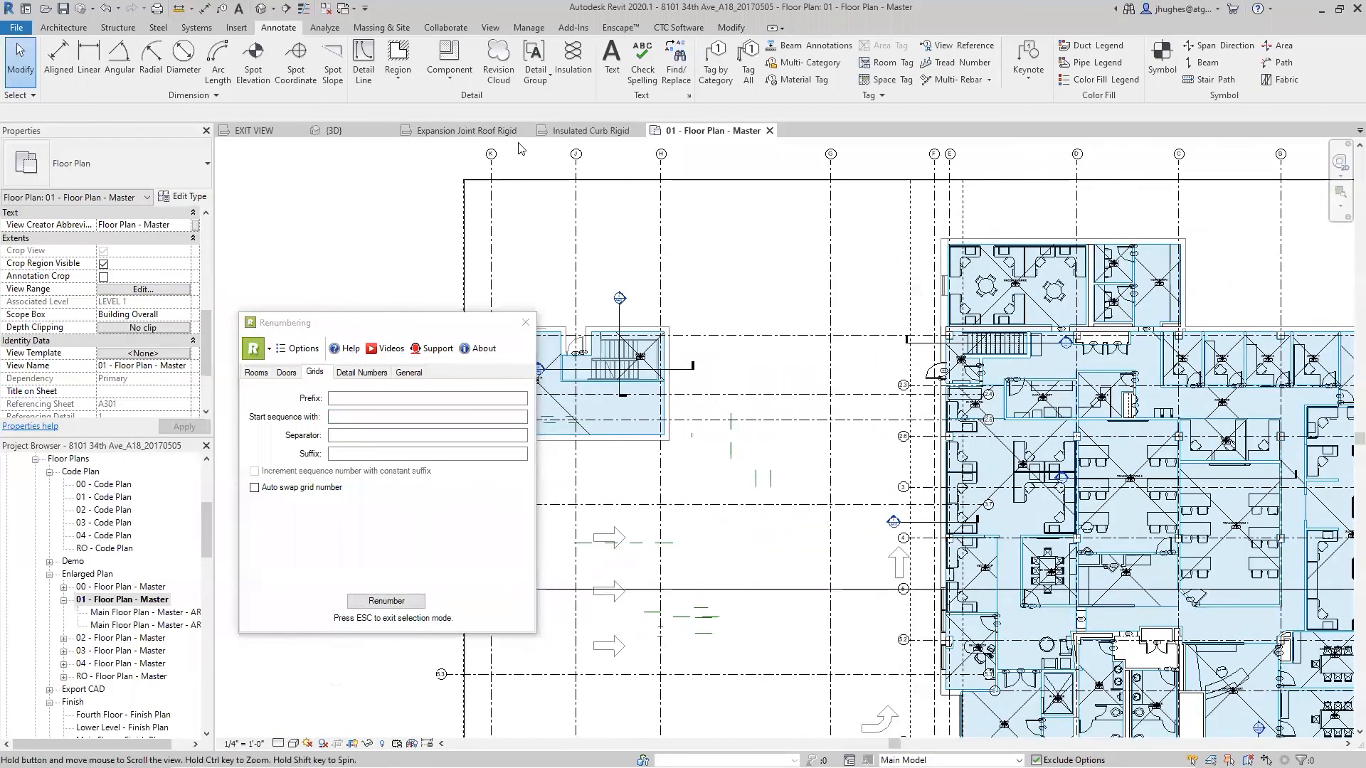
scroll(477, 258, up, 5)
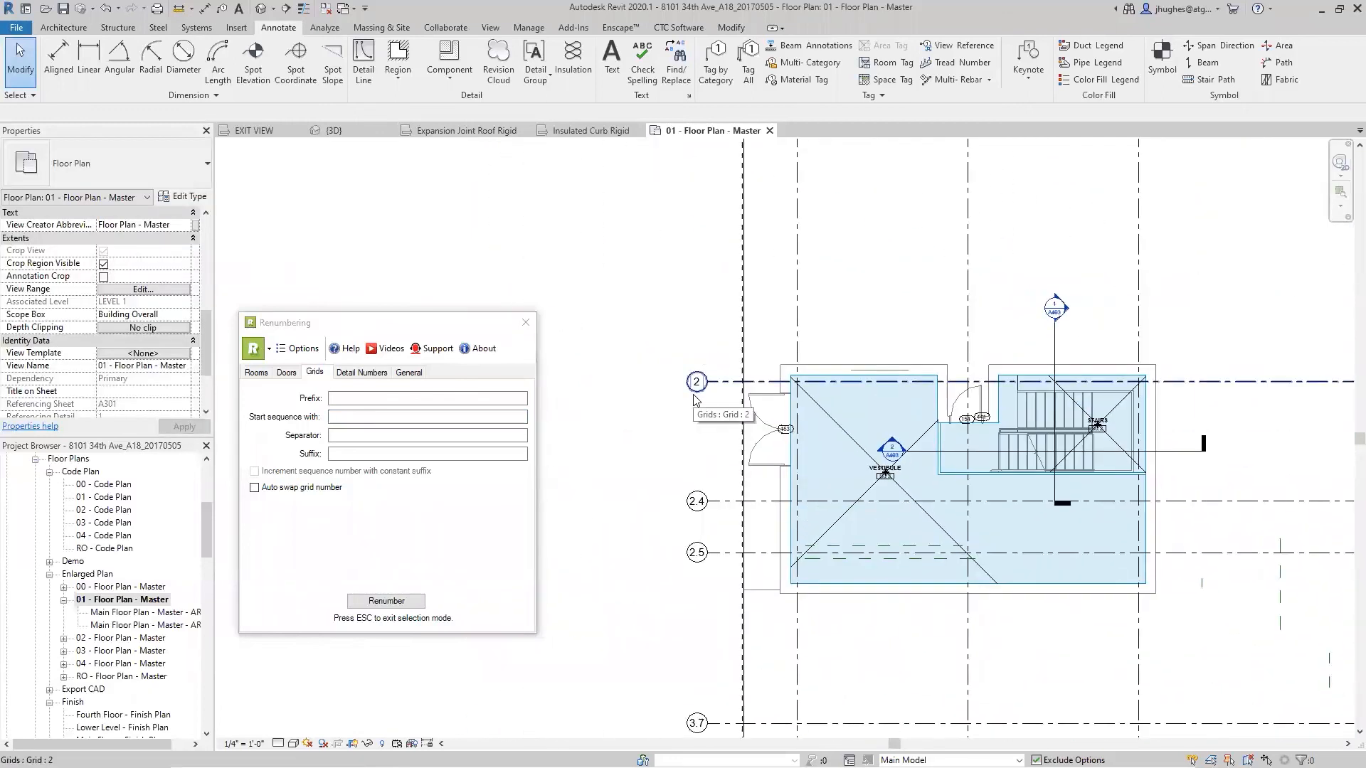
scroll(697, 395, down, 4)
scroll(726, 277, up, 4)
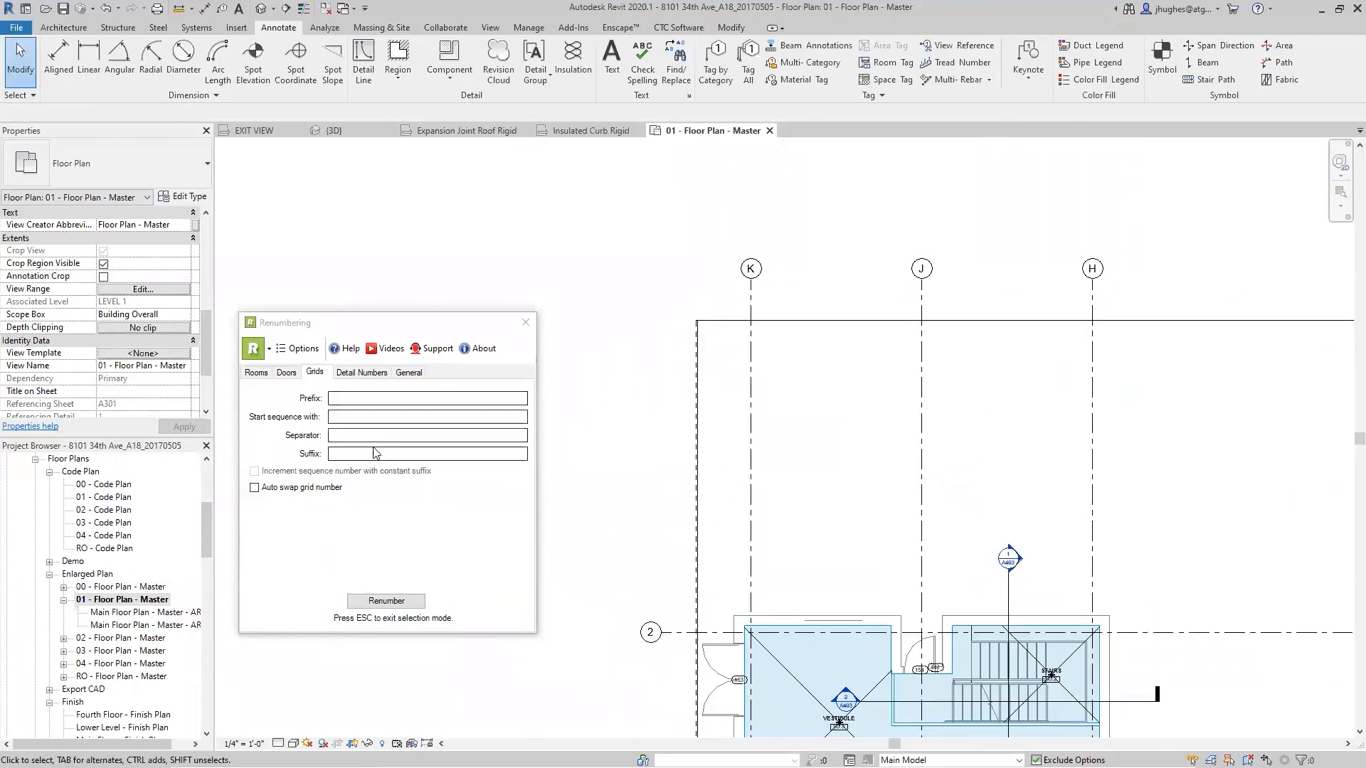
- Start the grid sequence at 2 with automatic grid number swapping enabled, and renumber grid K as 2
click(332, 390)
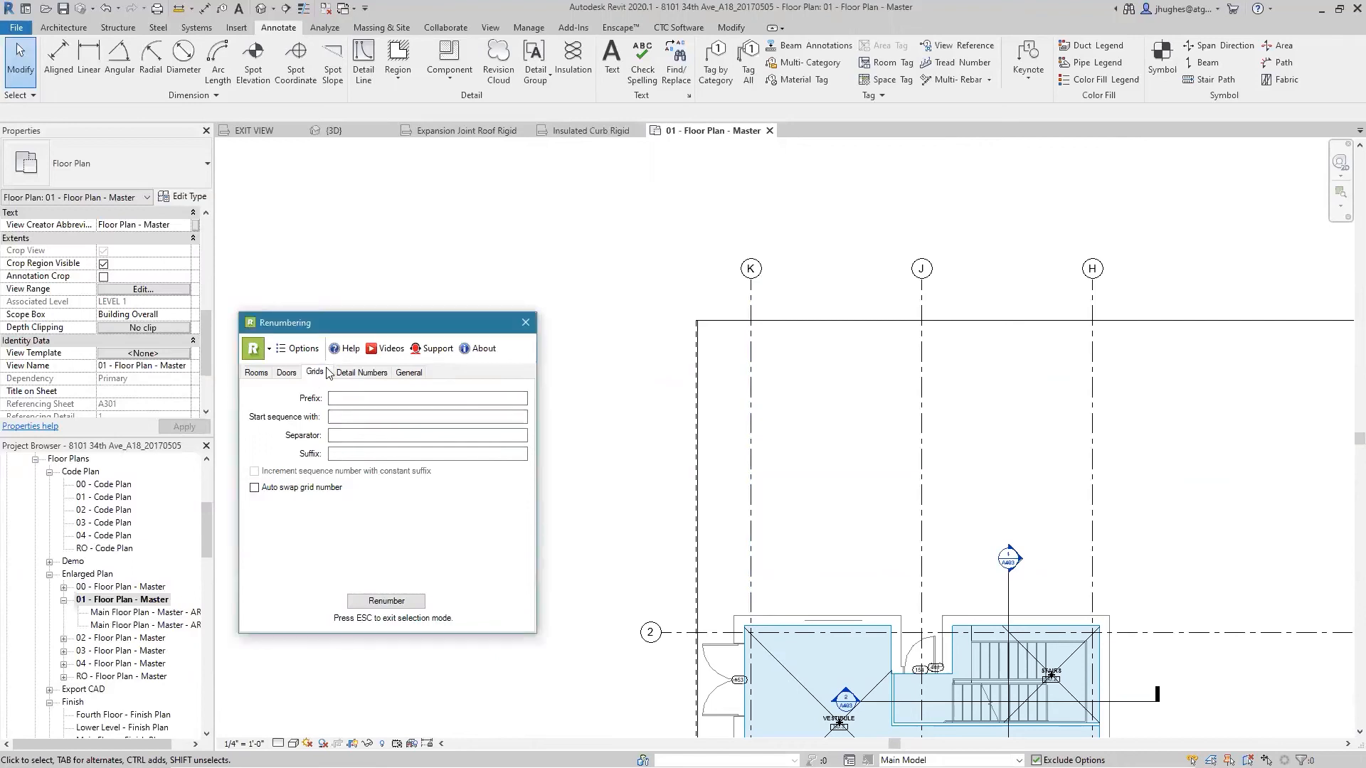
click(345, 417)
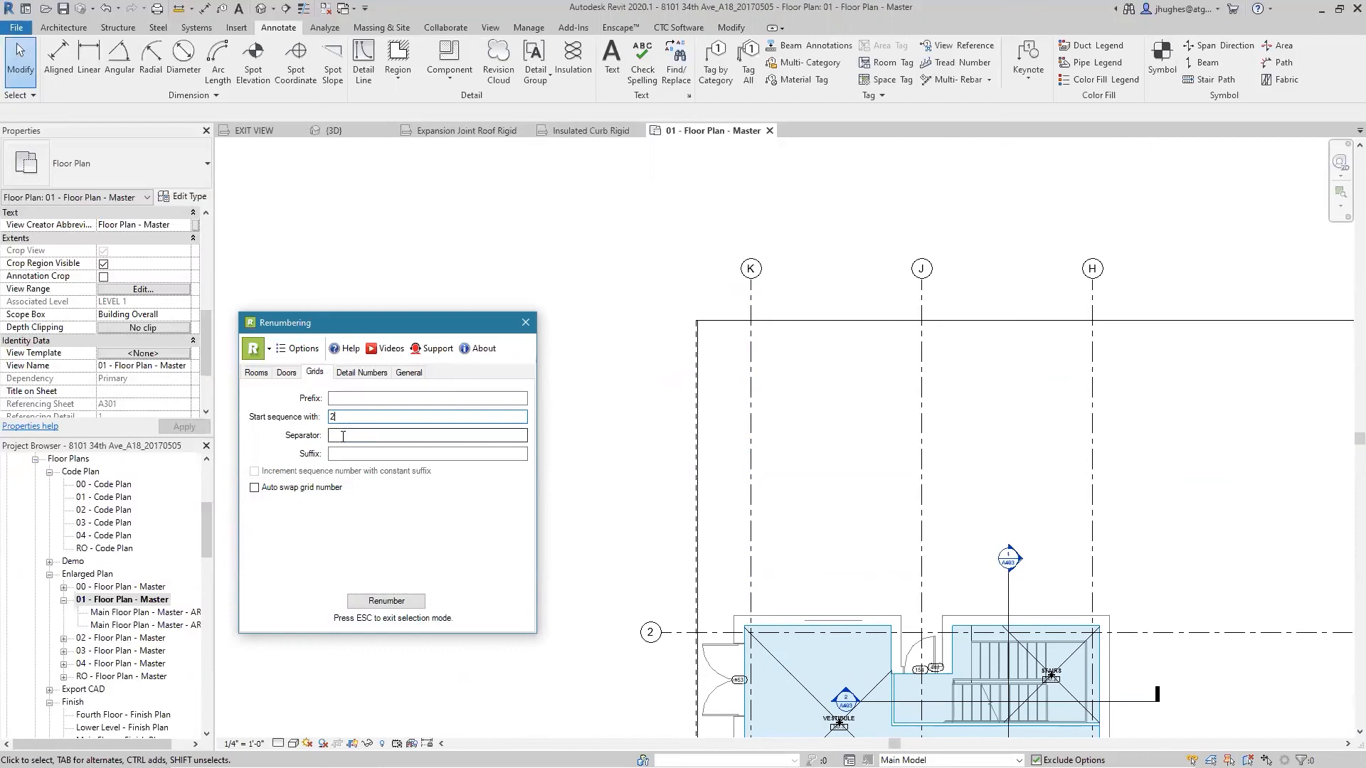
click(258, 489)
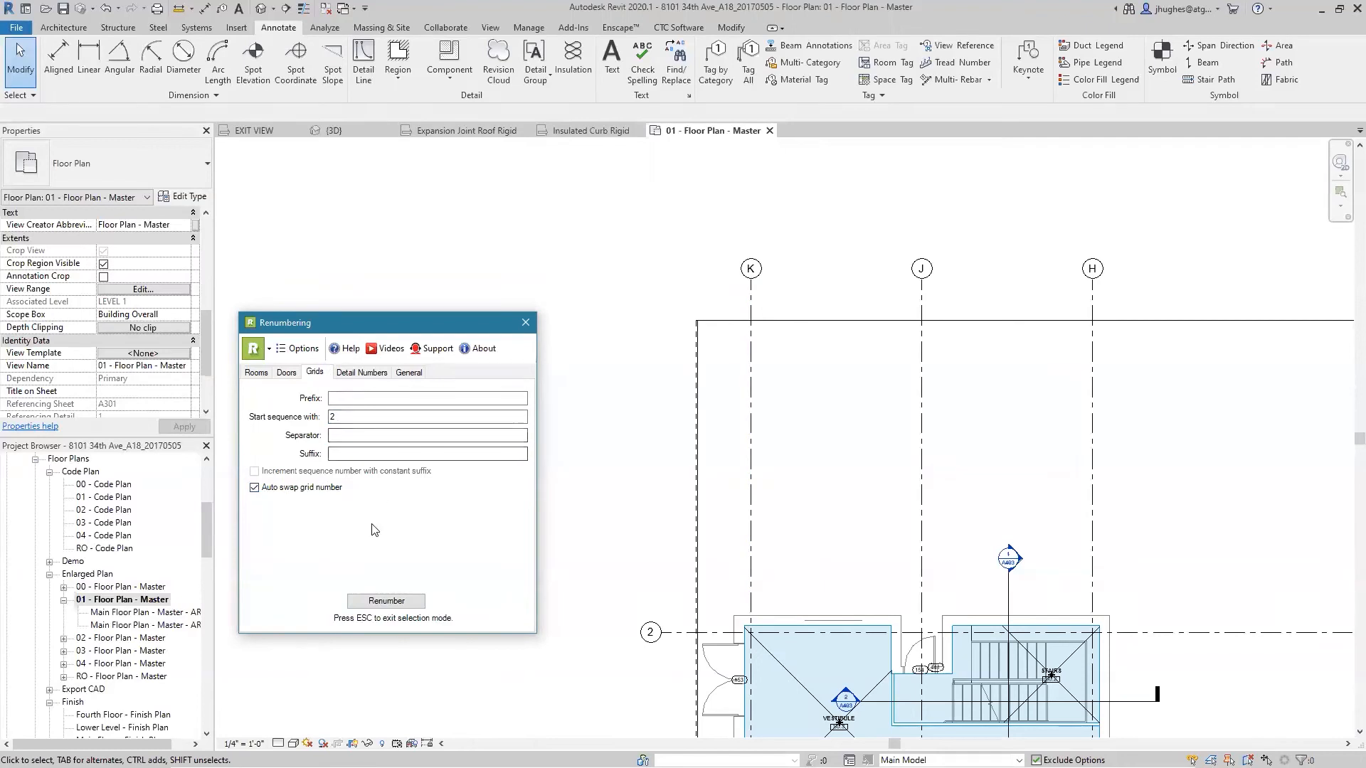
click(751, 277)
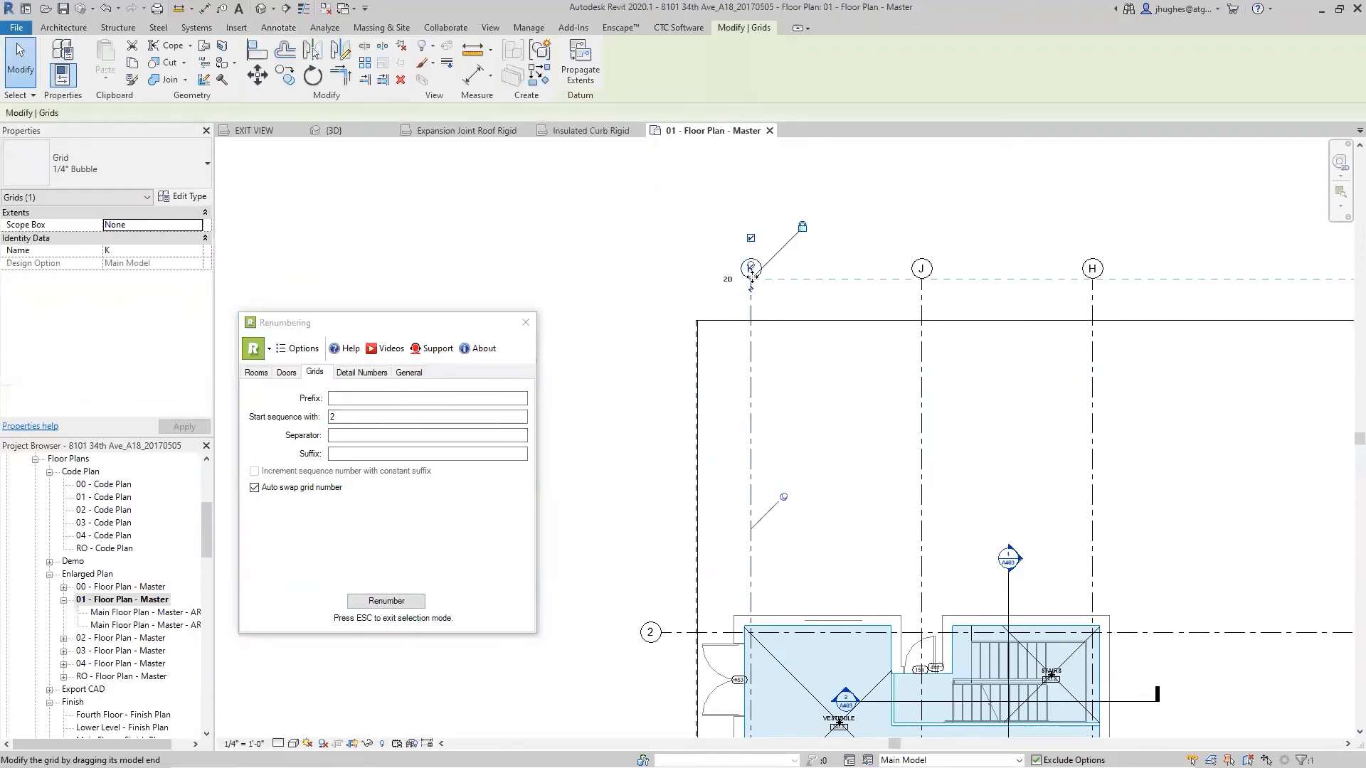
click(369, 606)
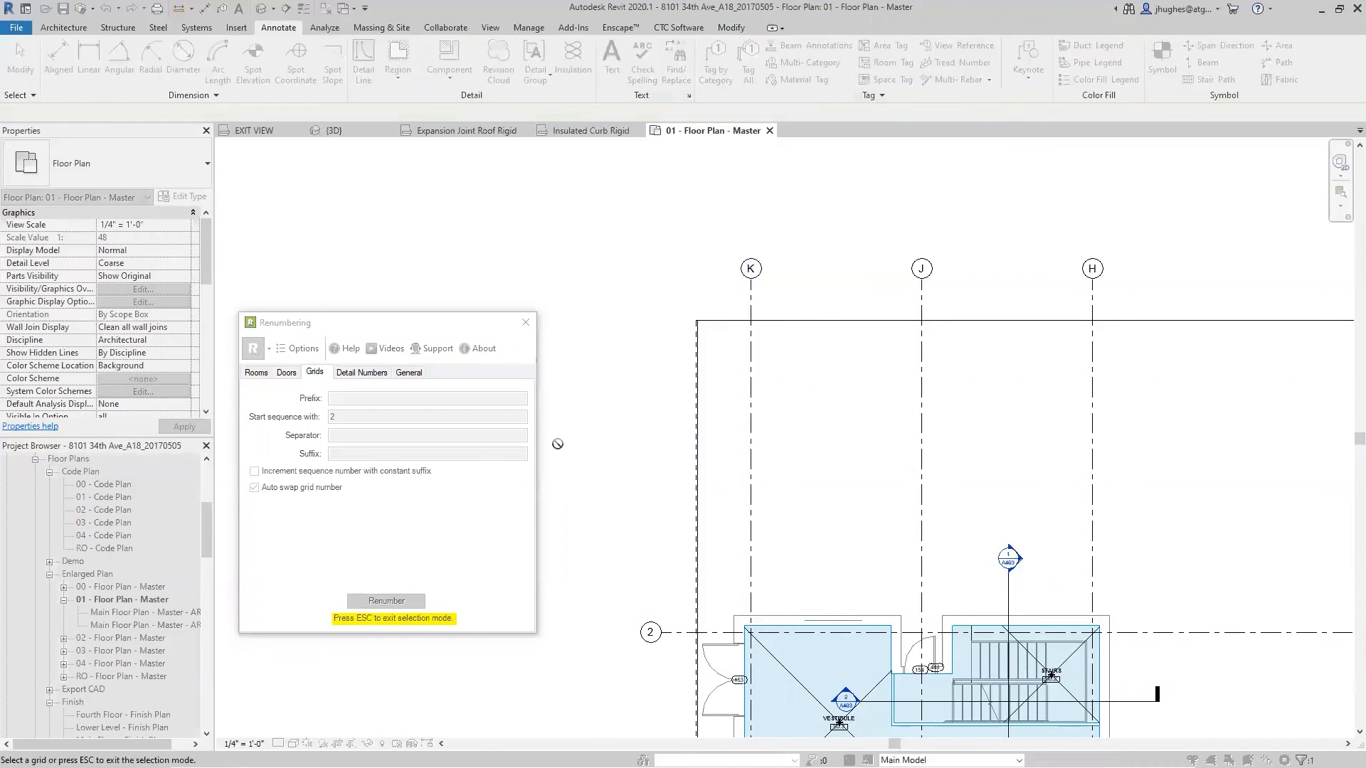
click(751, 273)
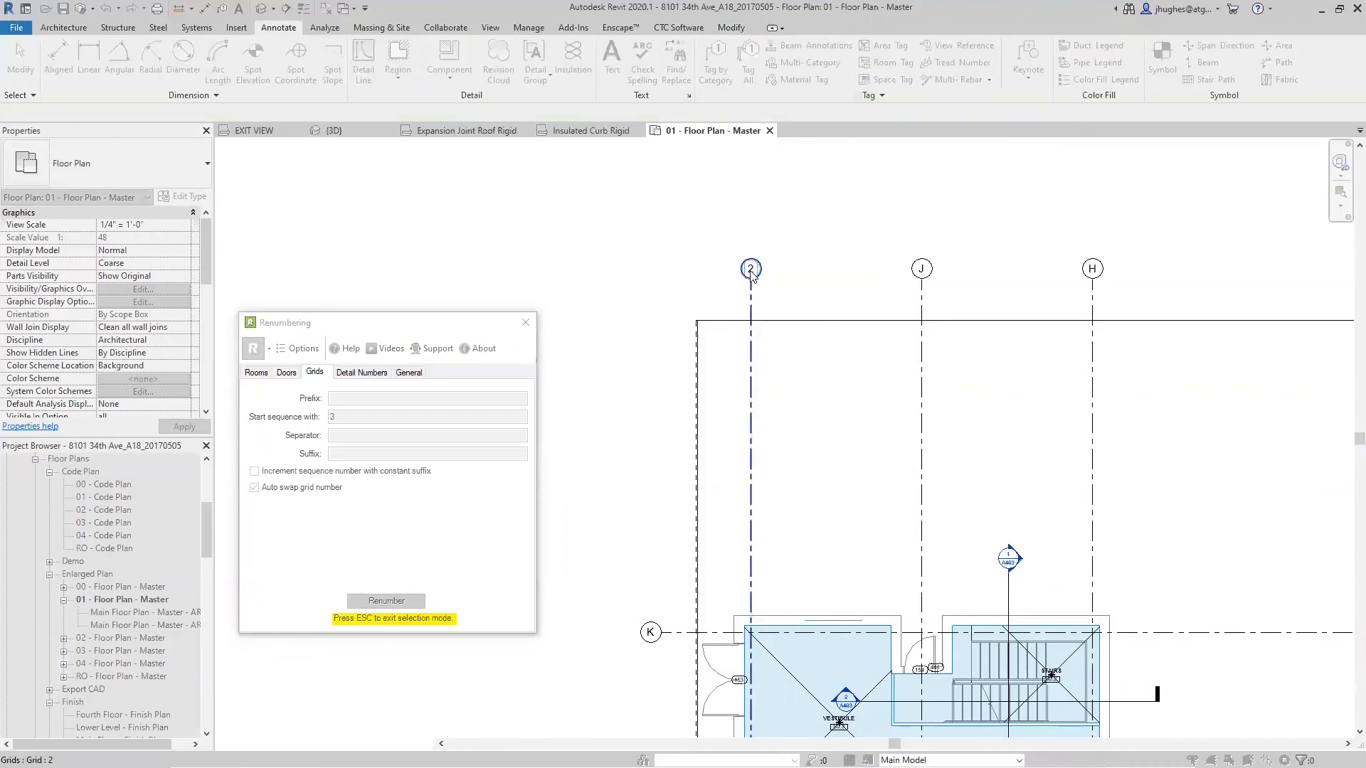
scroll(740, 270, down, 2)
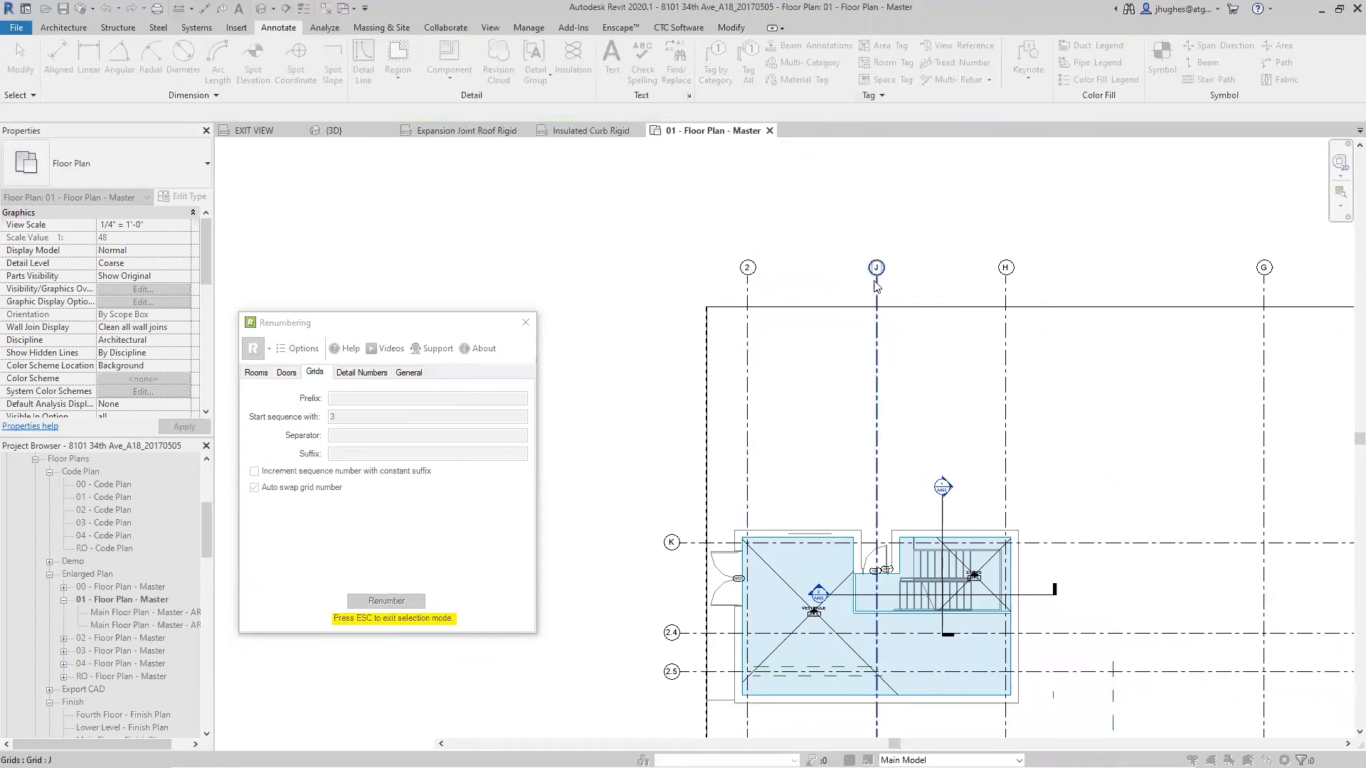
- Renumber grids J, H and G as 3, 4 and 5
click(879, 286)
middle_drag(897, 286, 671, 304)
click(780, 286)
click(1038, 286)
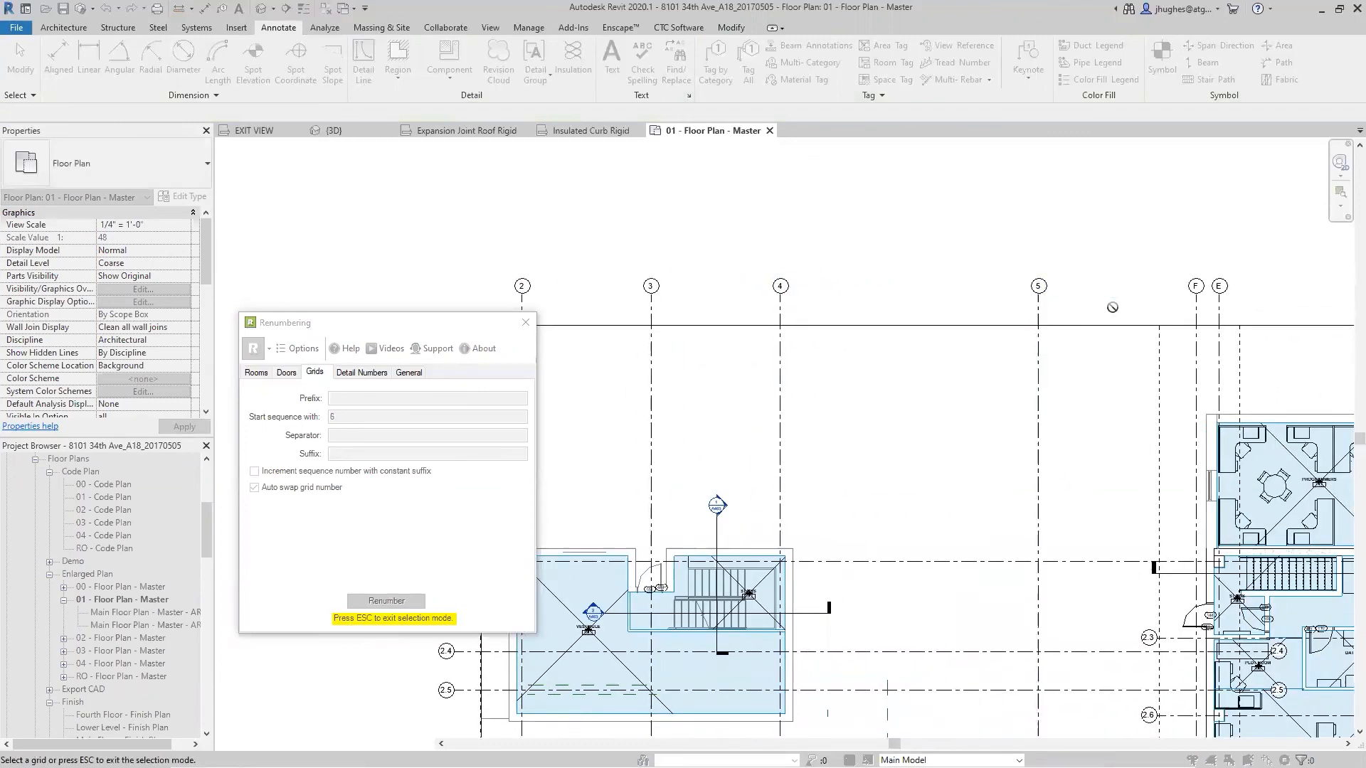
- Renumber grids F and E as 6 and 7, and the next grid before C as 8
click(1196, 286)
click(1219, 286)
scroll(1079, 303, down, 3)
middle_drag(1089, 311, 567, 277)
scroll(695, 246, up, 6)
click(913, 271)
scroll(920, 292, down, 2)
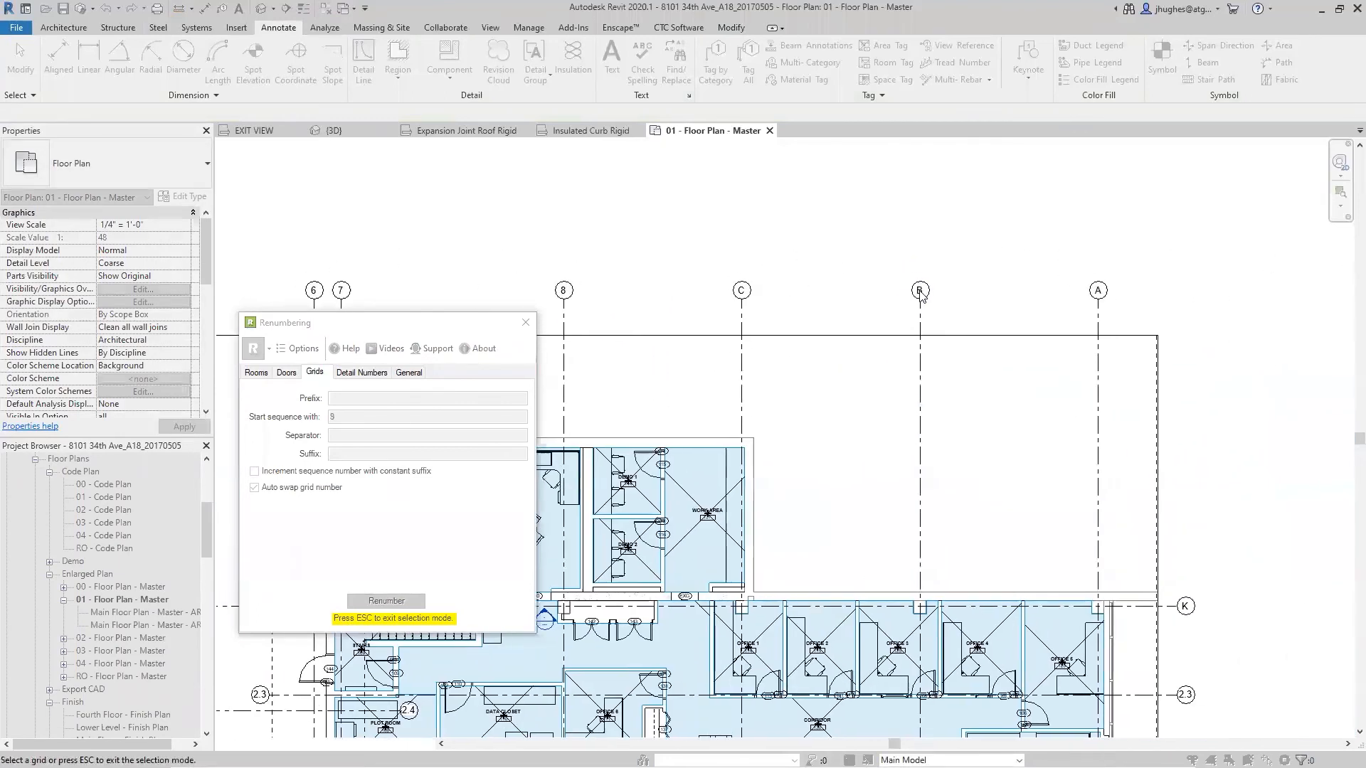
- Renumber grids C, B and A as 9, 10 and 11
click(742, 292)
click(920, 291)
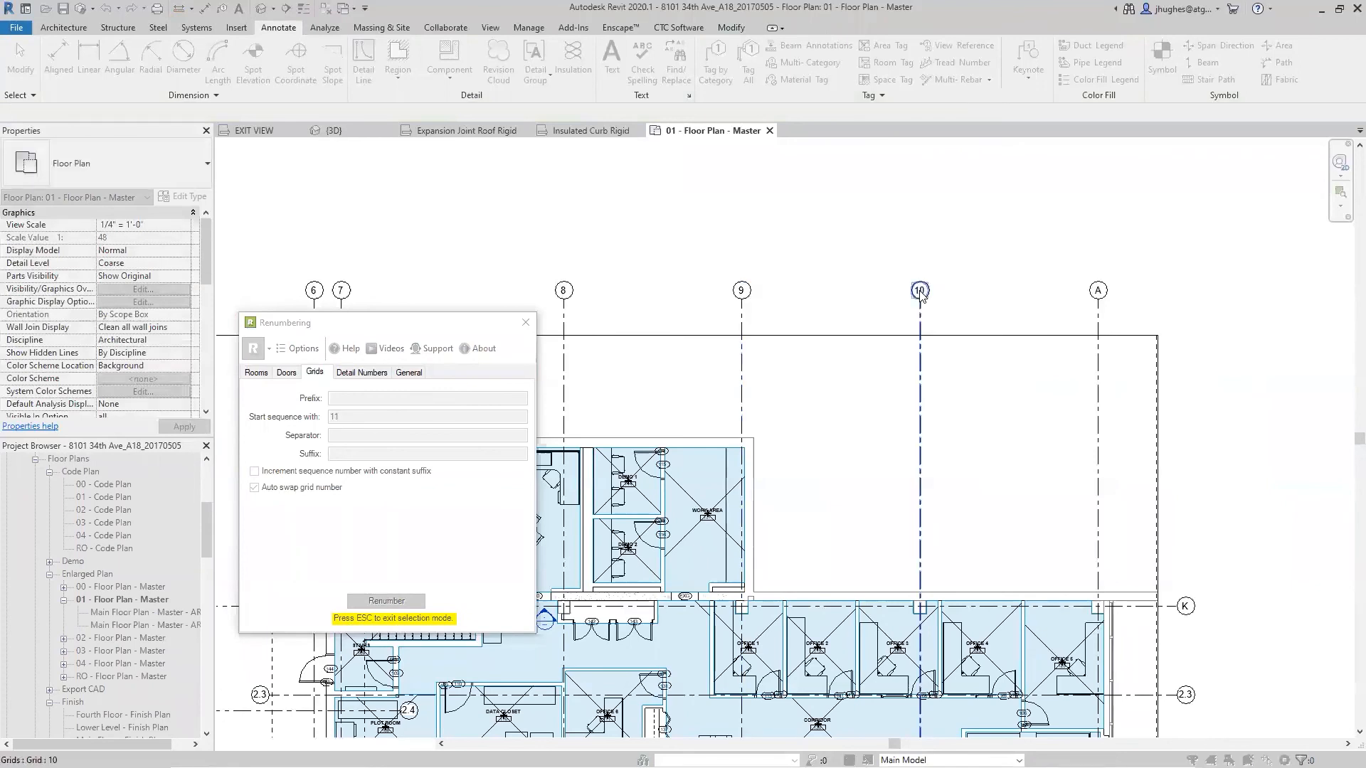
scroll(920, 292, down, 2)
click(1037, 300)
scroll(1012, 315, down, 2)
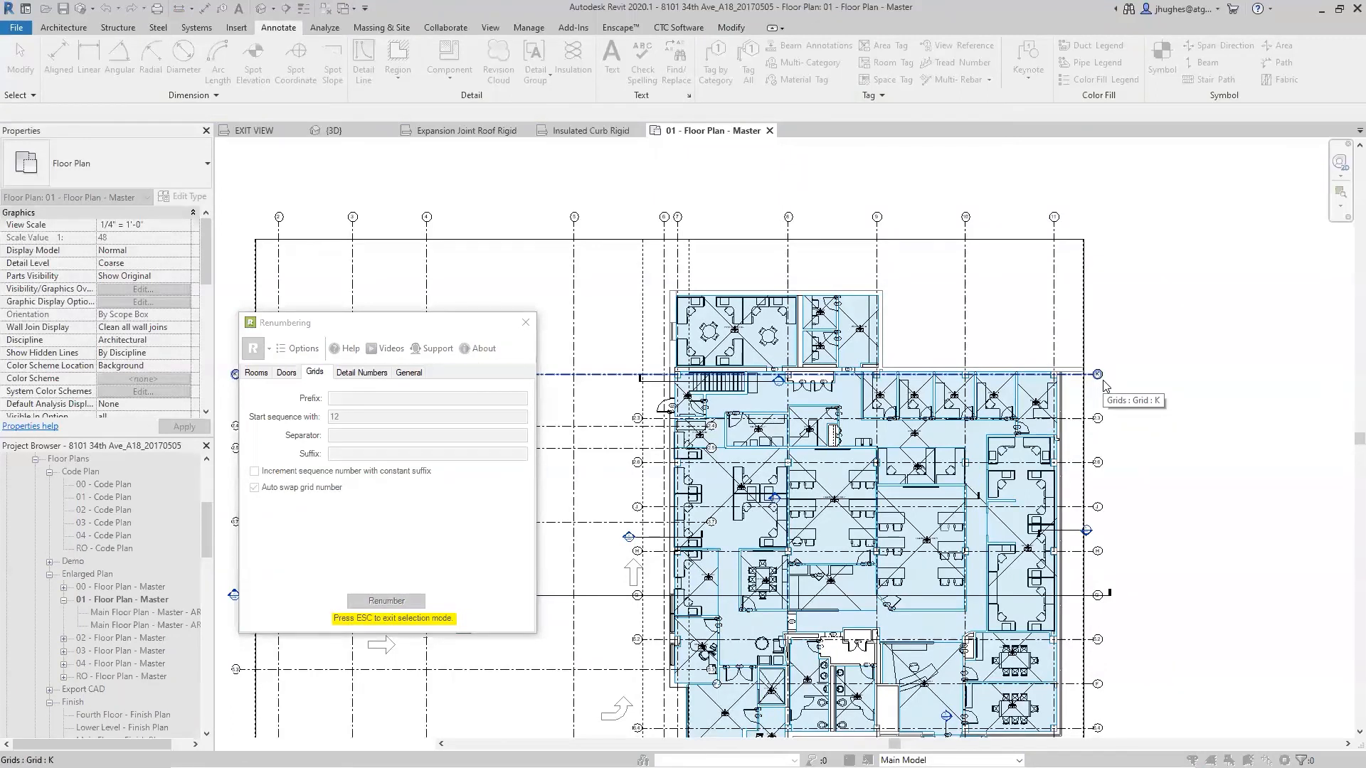
- Look over the horizontal grids beside the vestibule and end the grid selection
middle_drag(720, 395, 1109, 367)
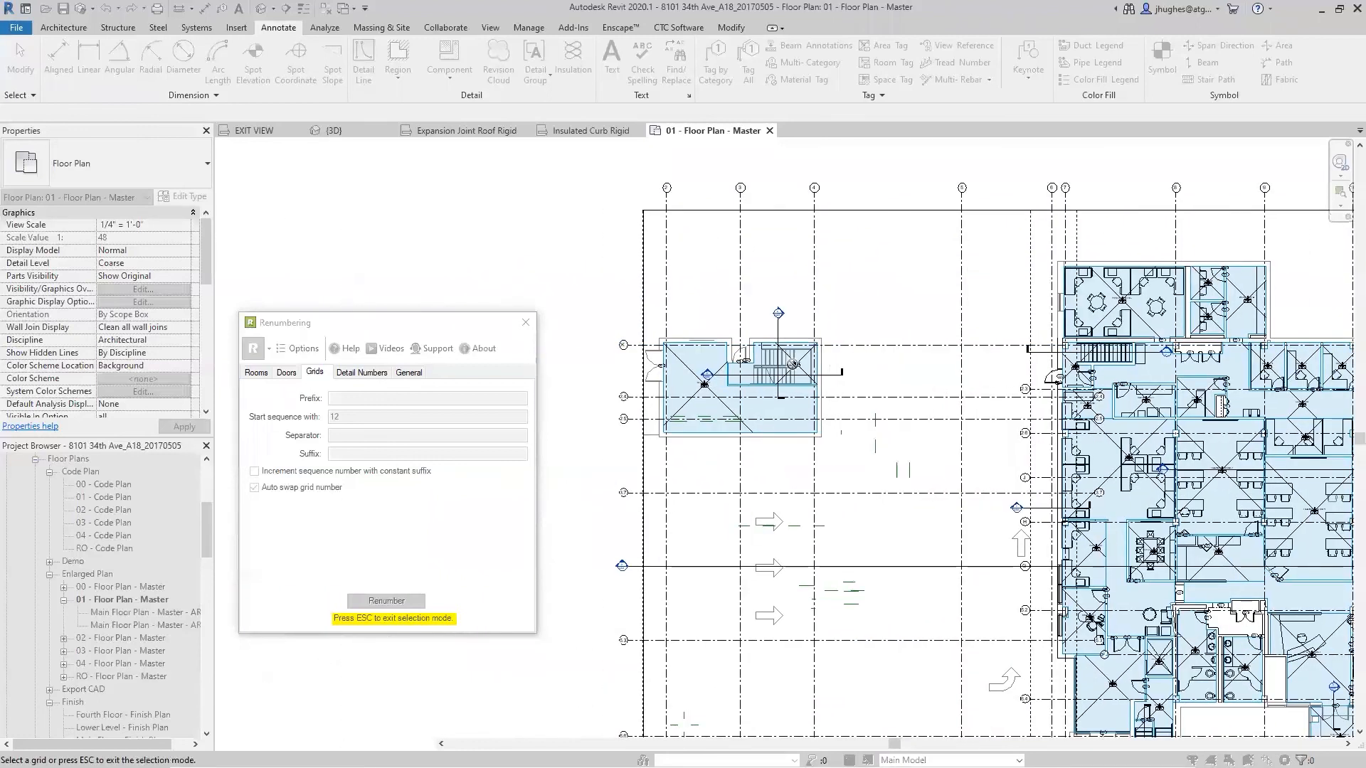
scroll(611, 375, up, 5)
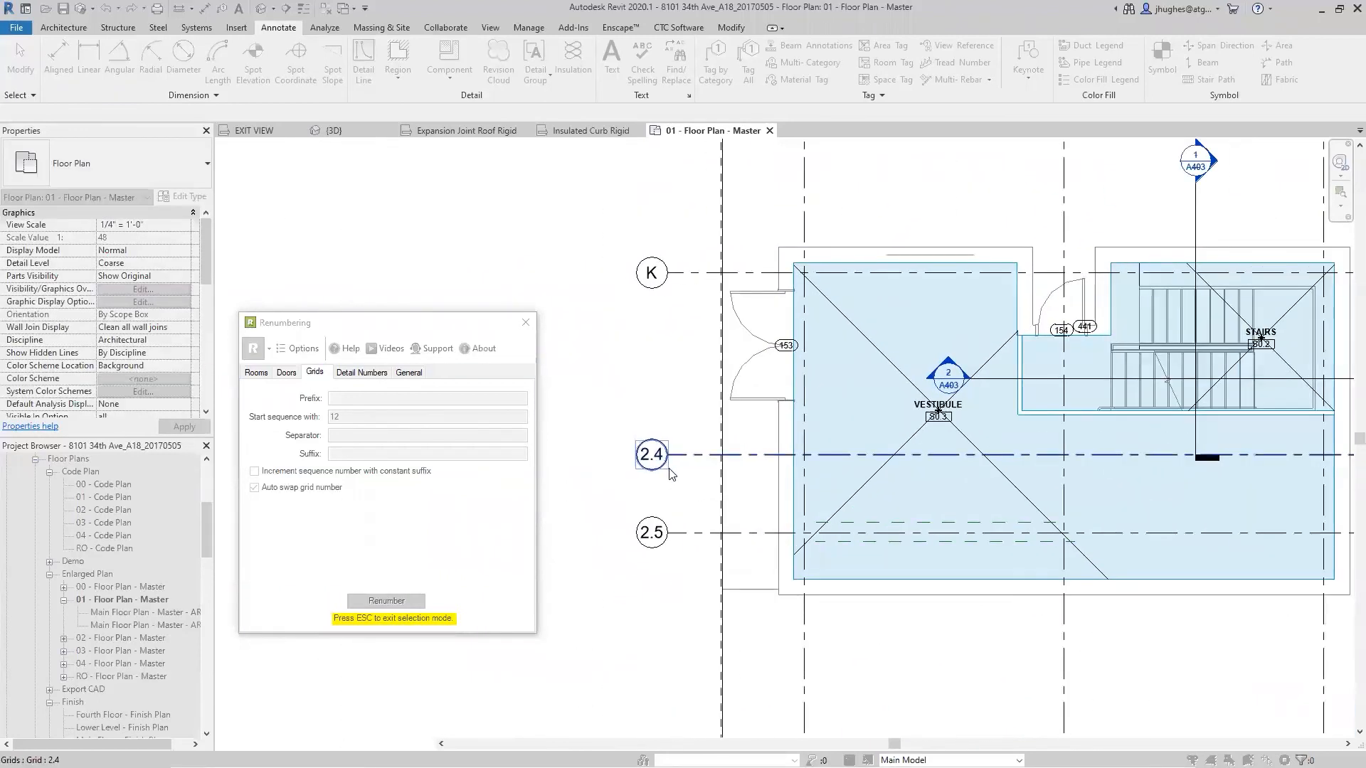
scroll(645, 554, down, 3)
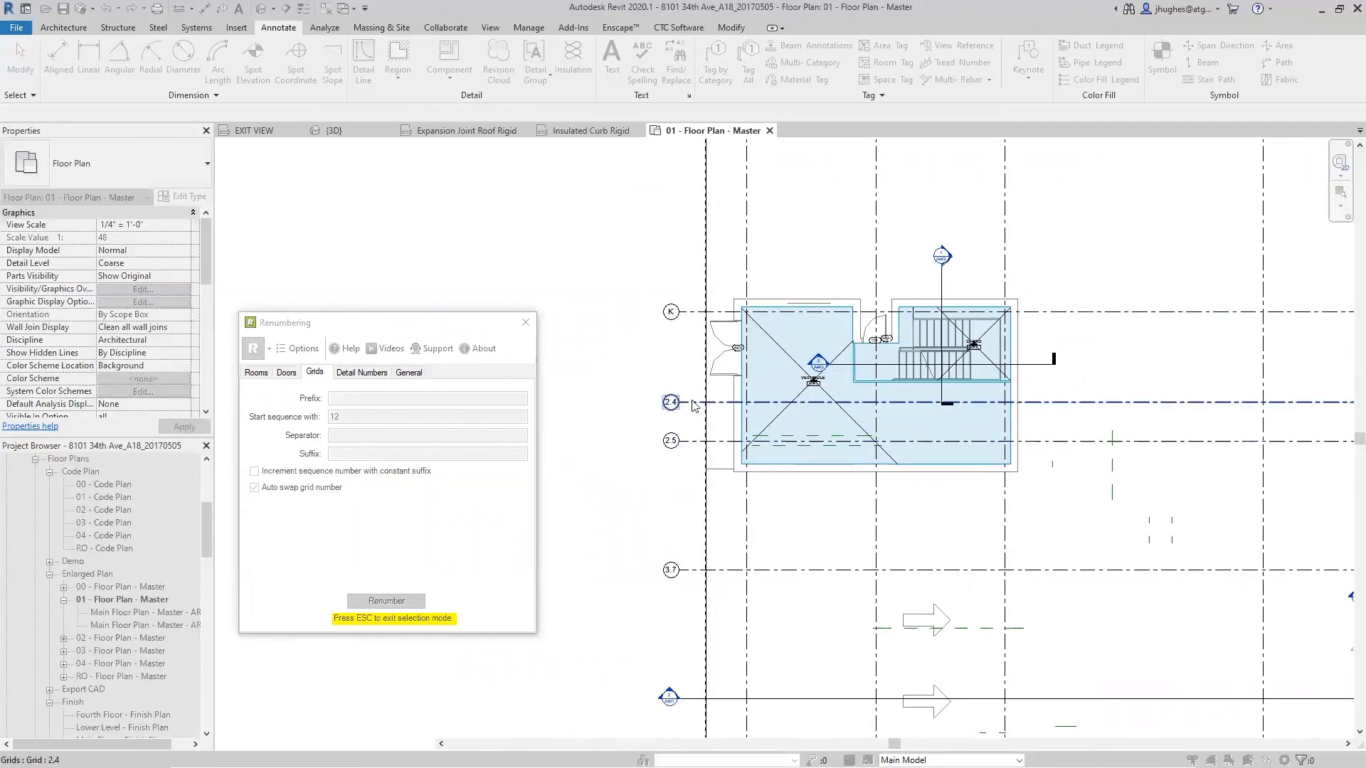
scroll(630, 427, down, 3)
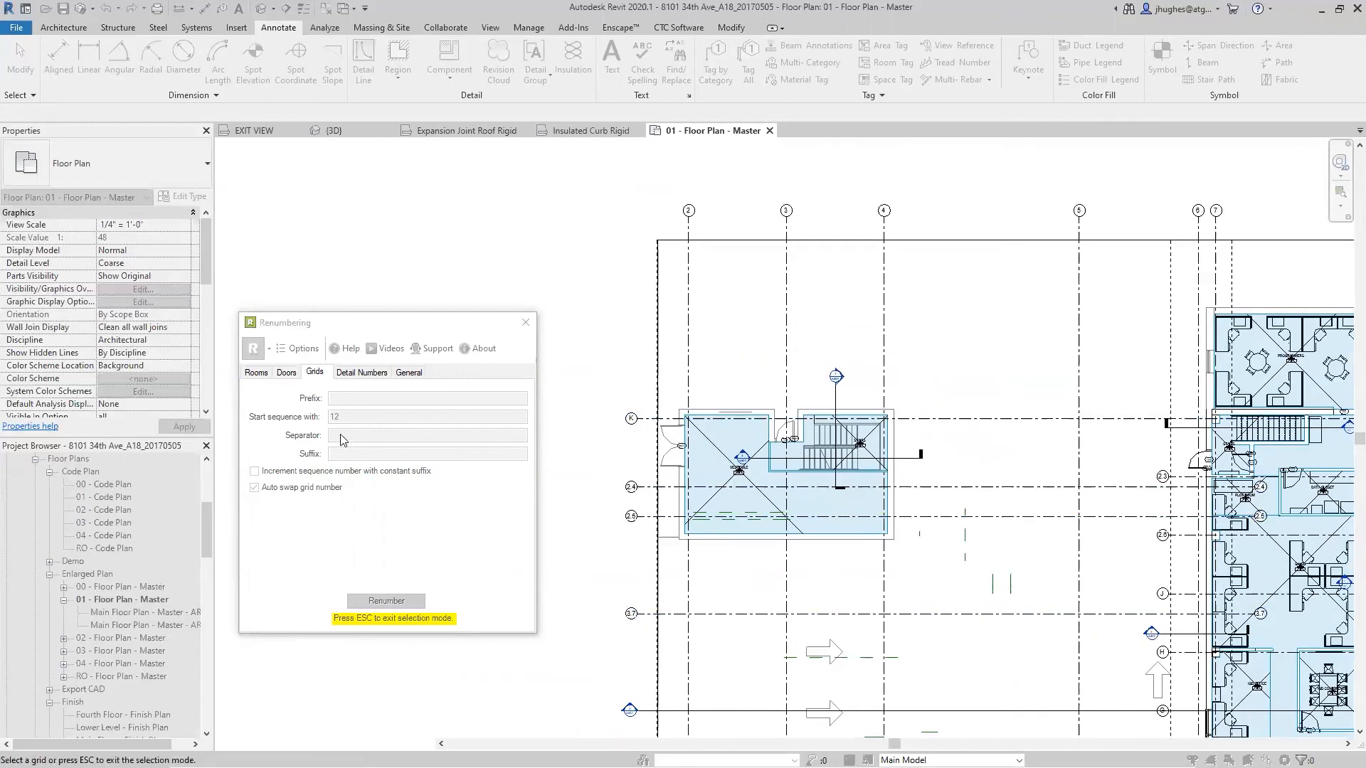
key(Escape)
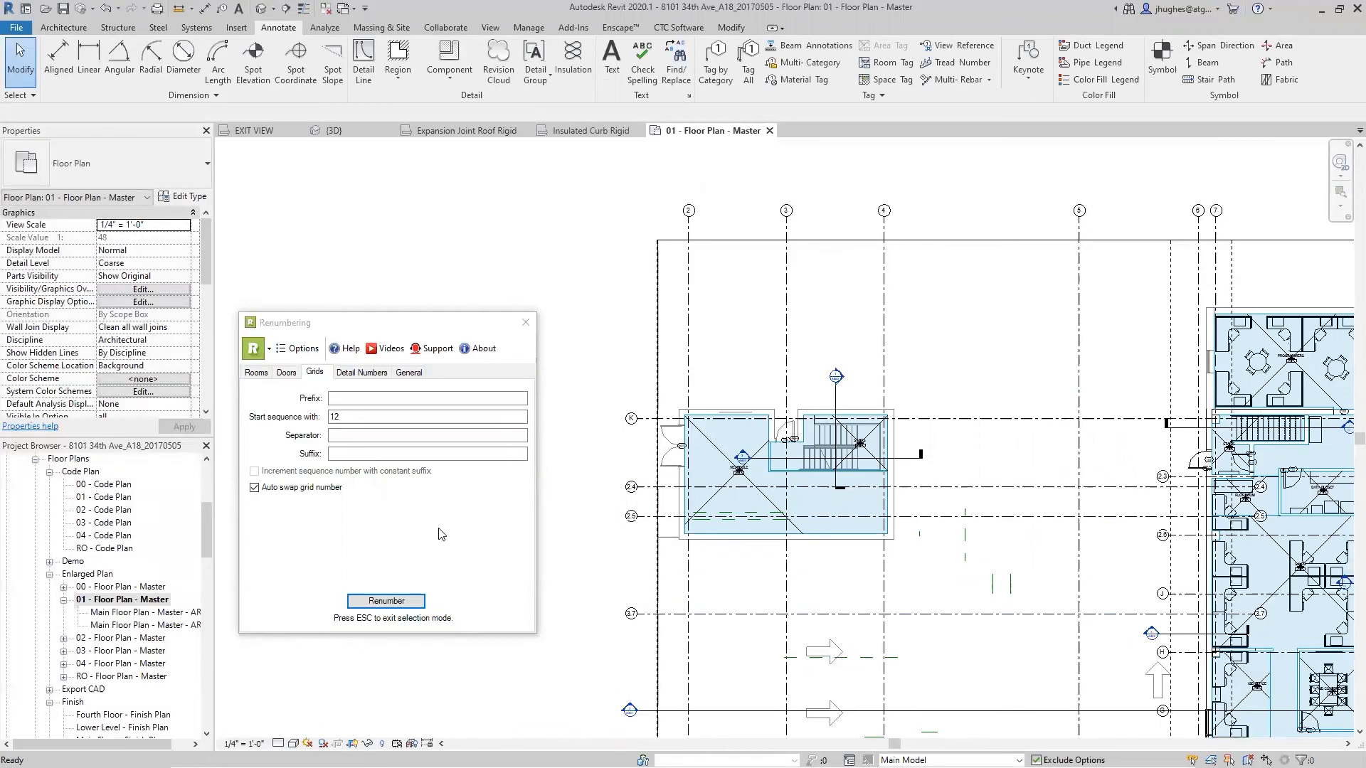
- Enable automatic swapping for both detail numbers and general Mark values in the Renumbering tool
click(356, 376)
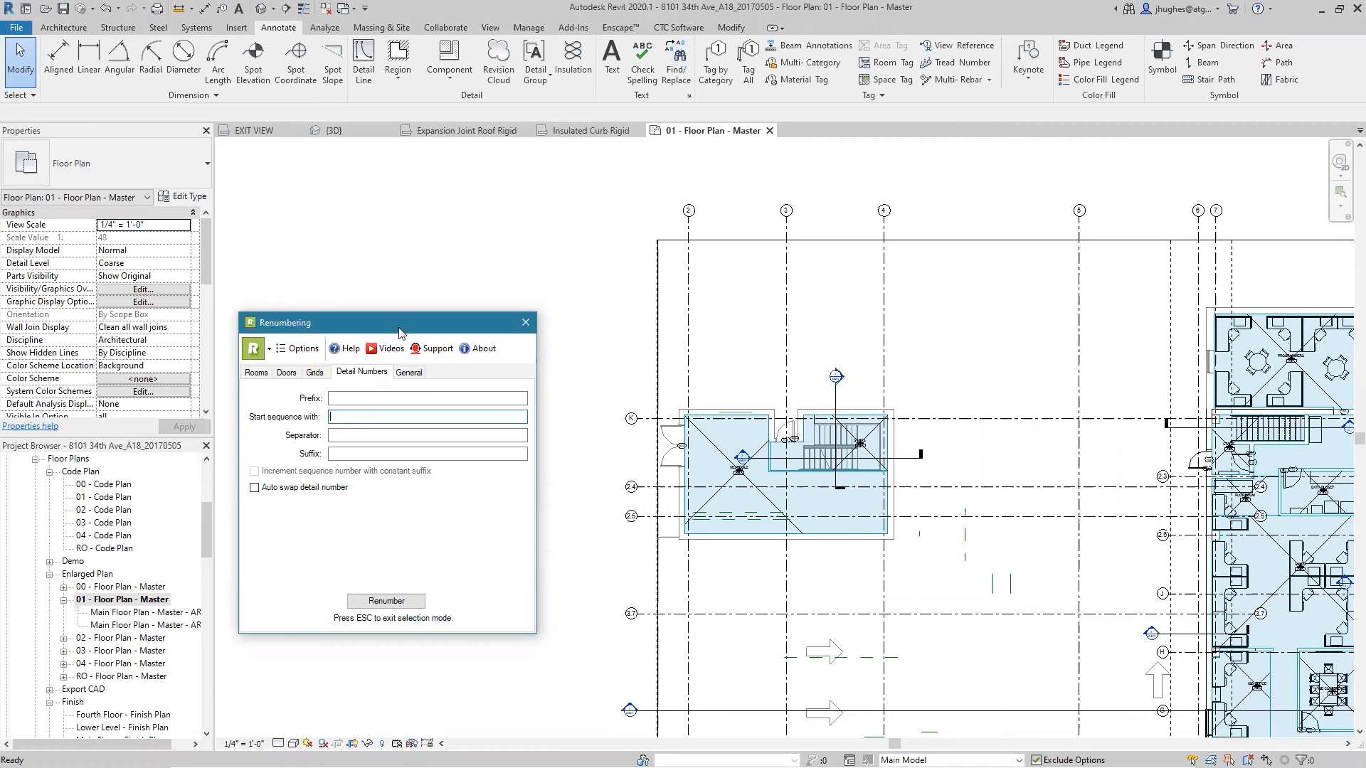
drag(400, 333, 418, 334)
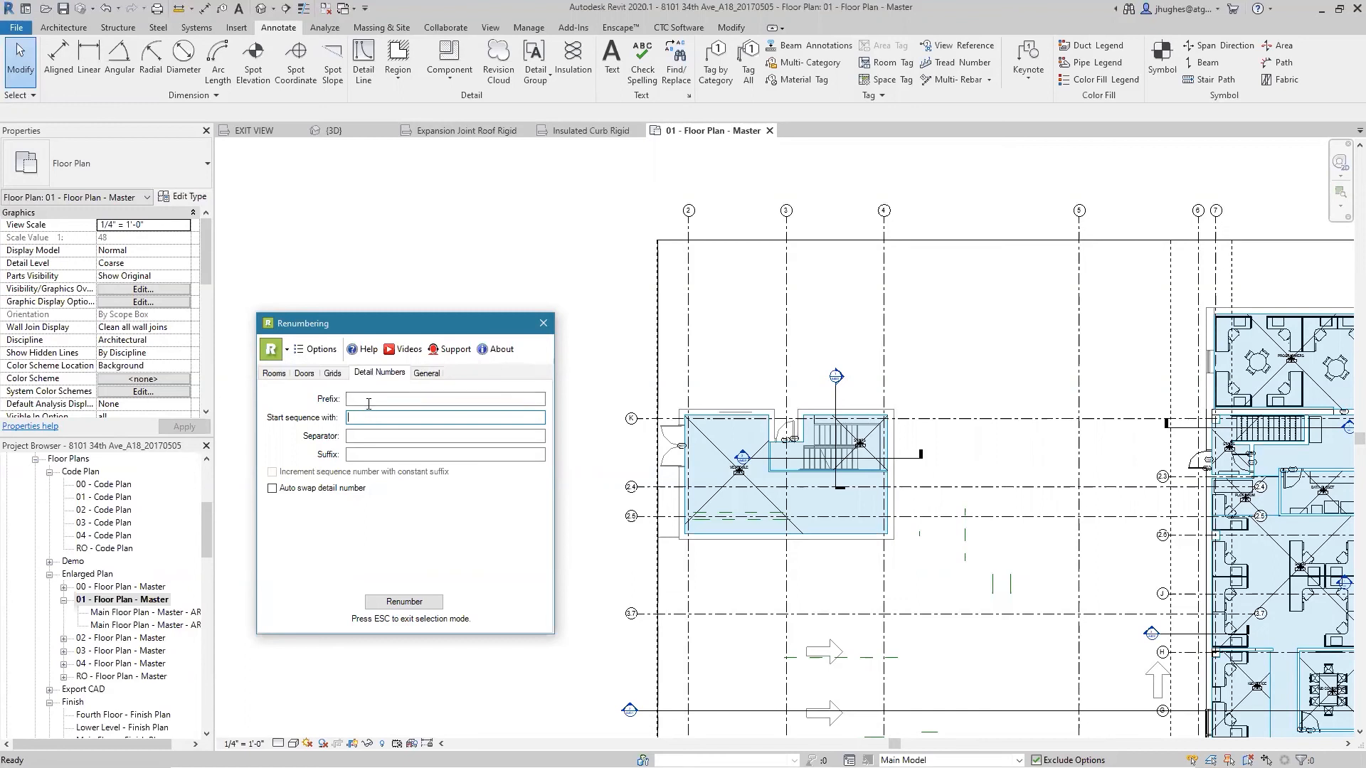
click(273, 489)
click(361, 418)
key(ctrl+Tab)
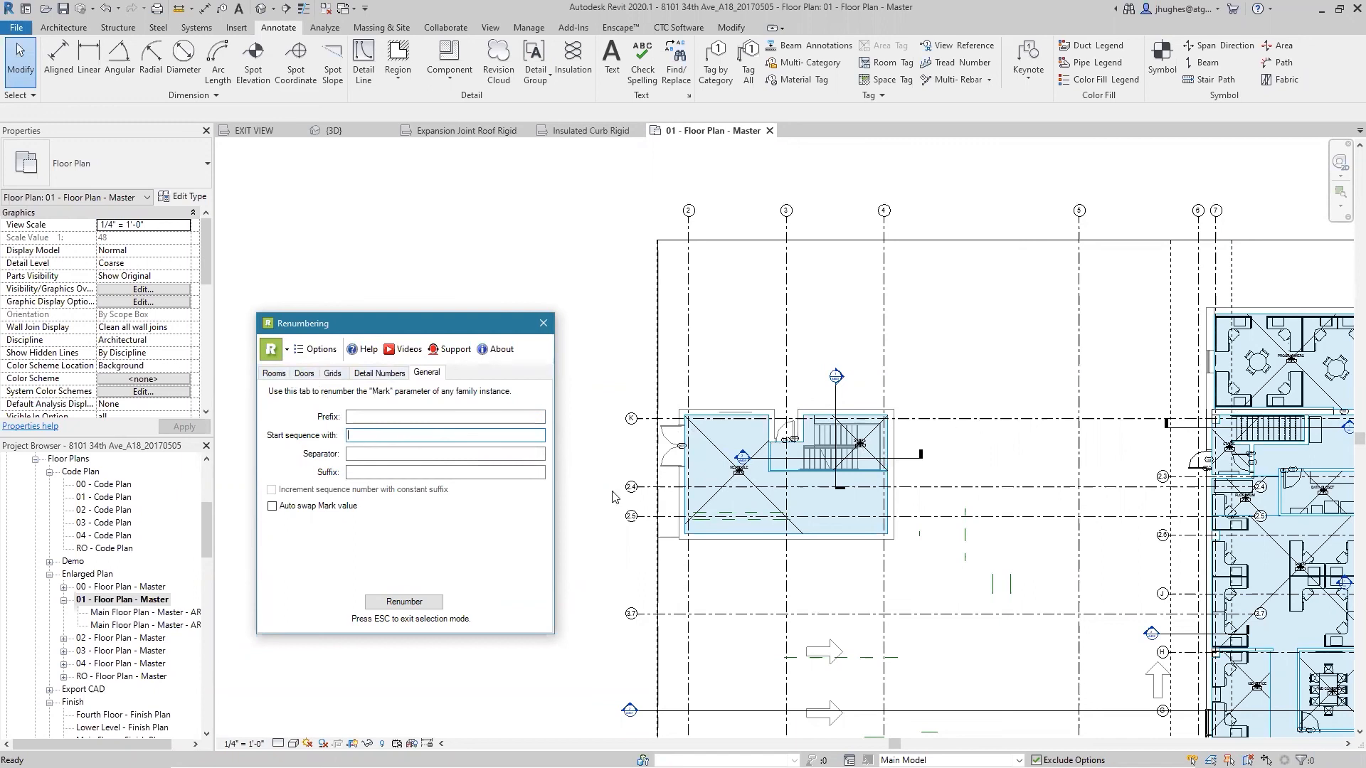
click(274, 507)
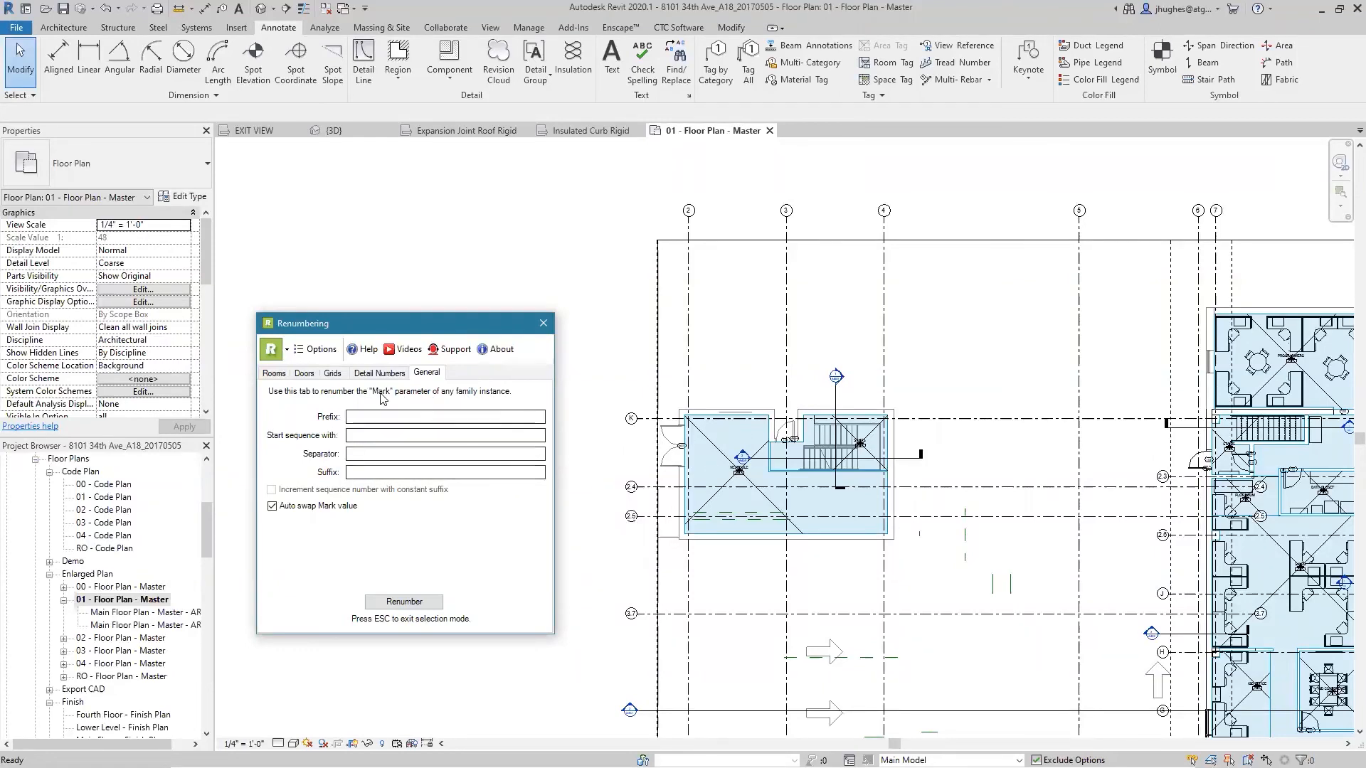
- Return to the room renumbering settings and close the Renumbering tool
click(272, 375)
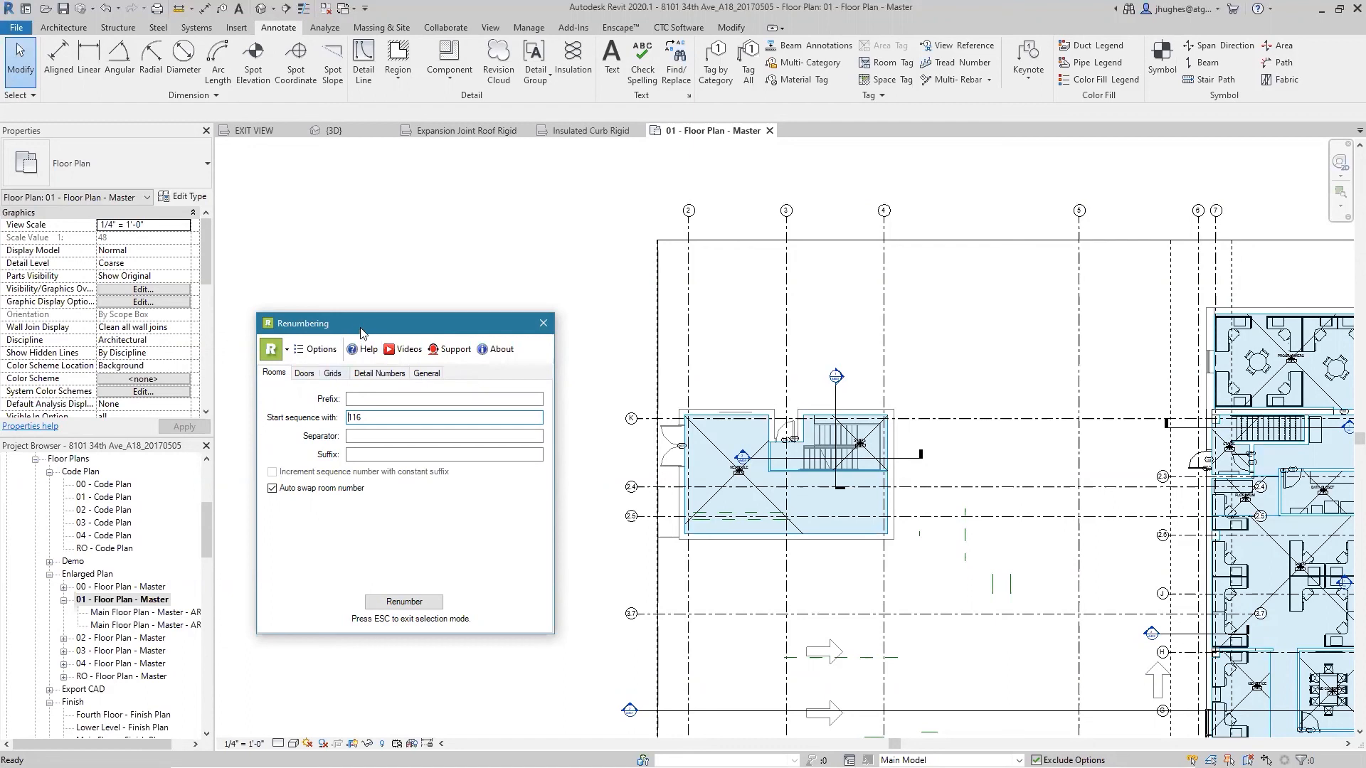
drag(361, 328, 368, 323)
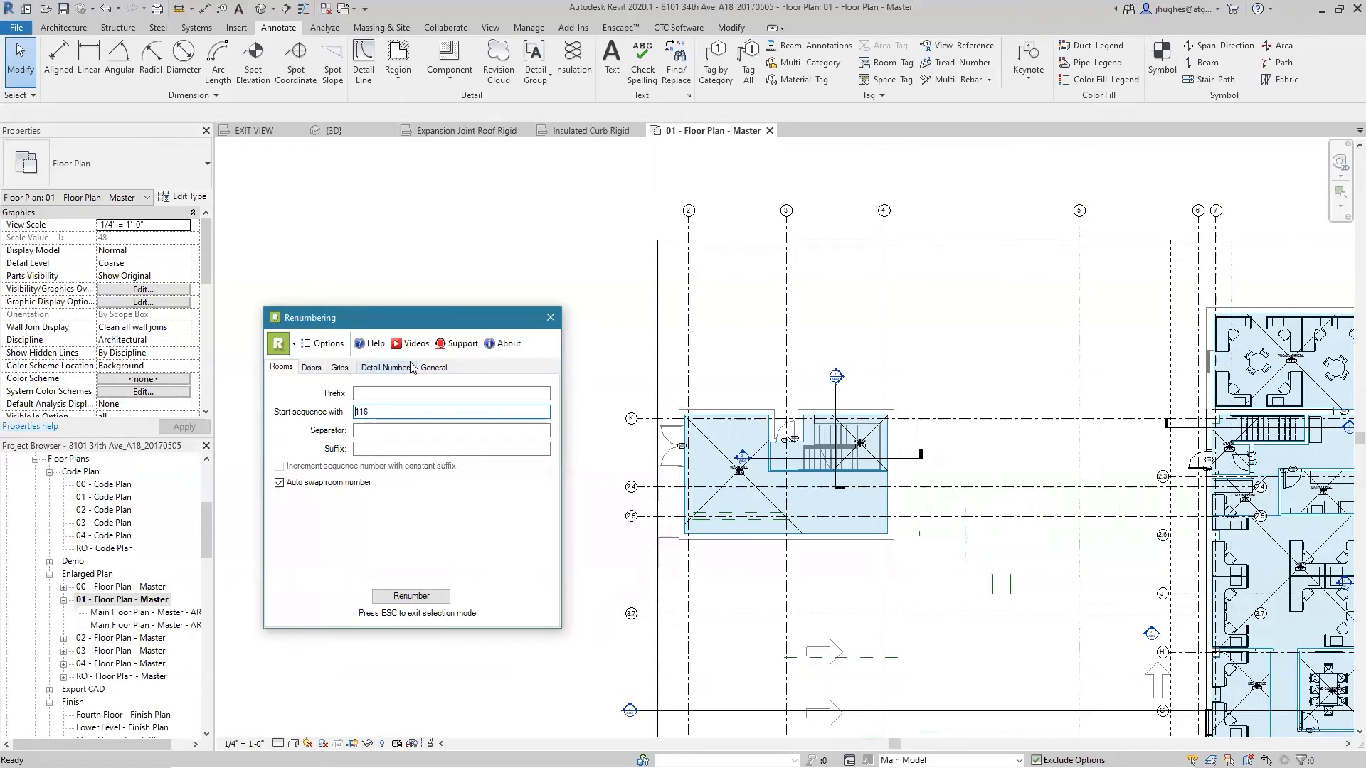
click(551, 319)
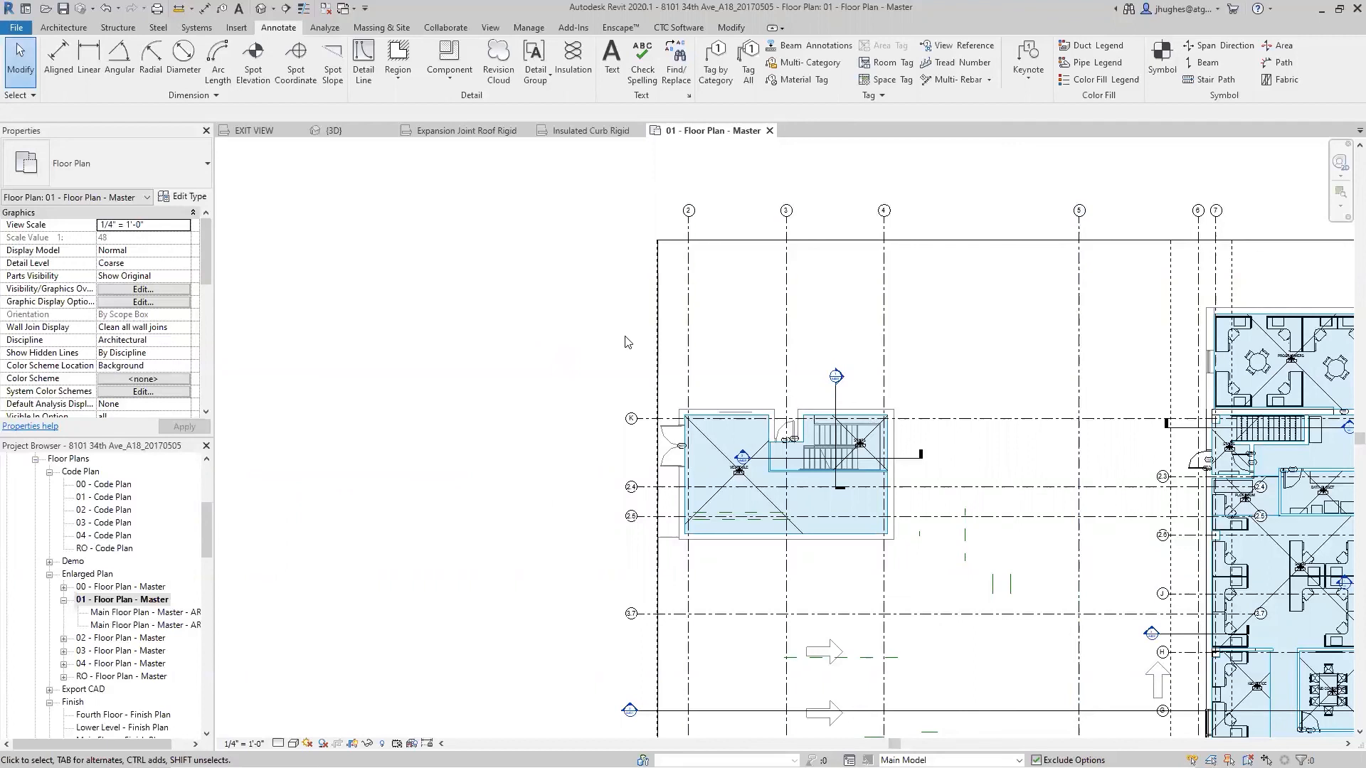
click(679, 29)
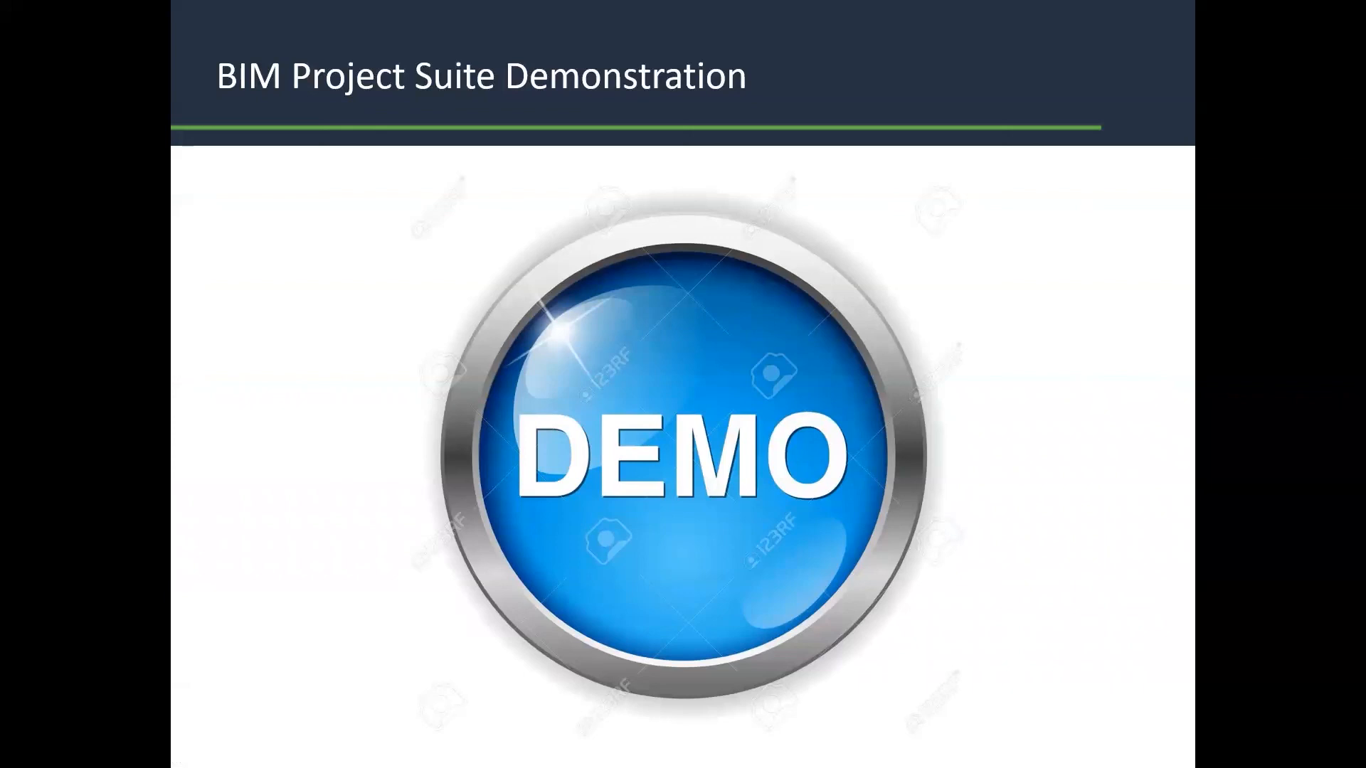
- Open File Explorer at the Desktop folder and select the 2020 2407 Ramond Revit file
key(super+e)
scroll(463, 258, up, 7)
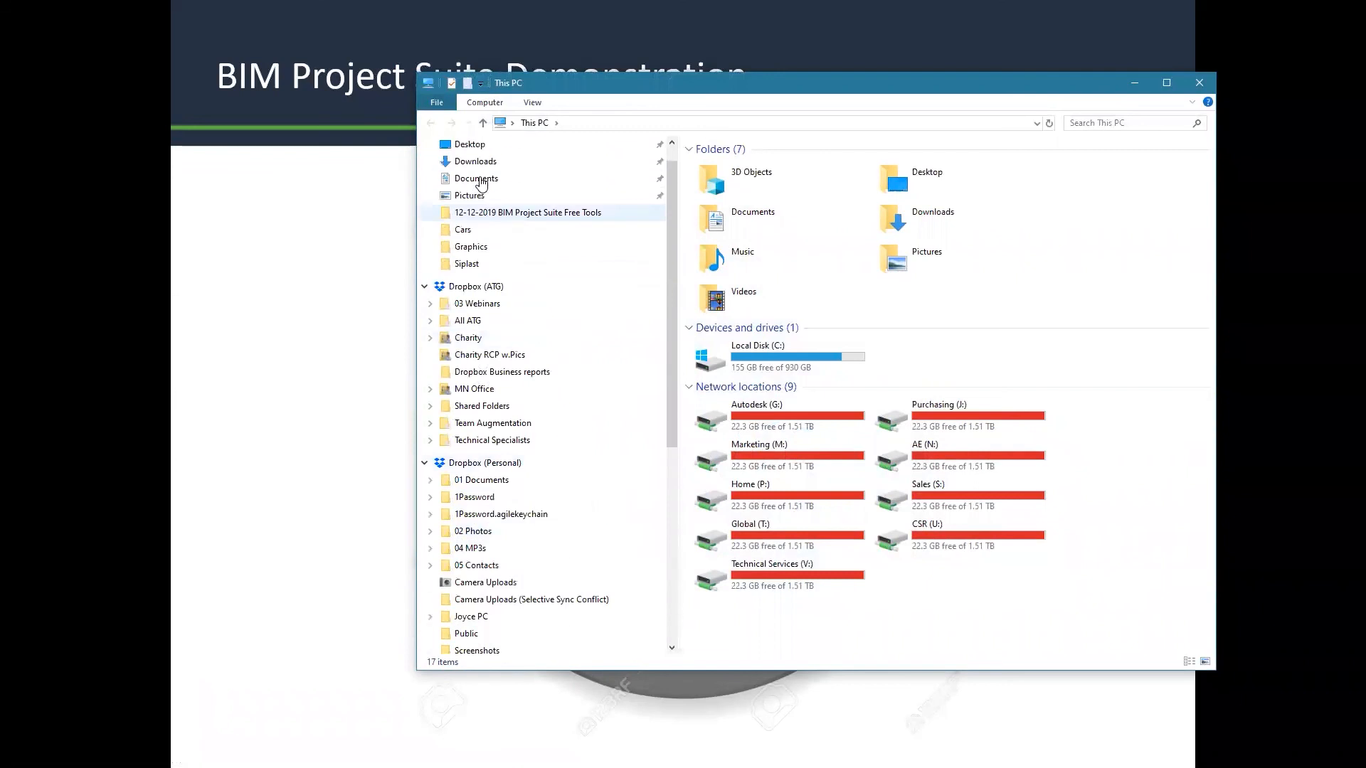
scroll(480, 183, up, 1)
click(471, 173)
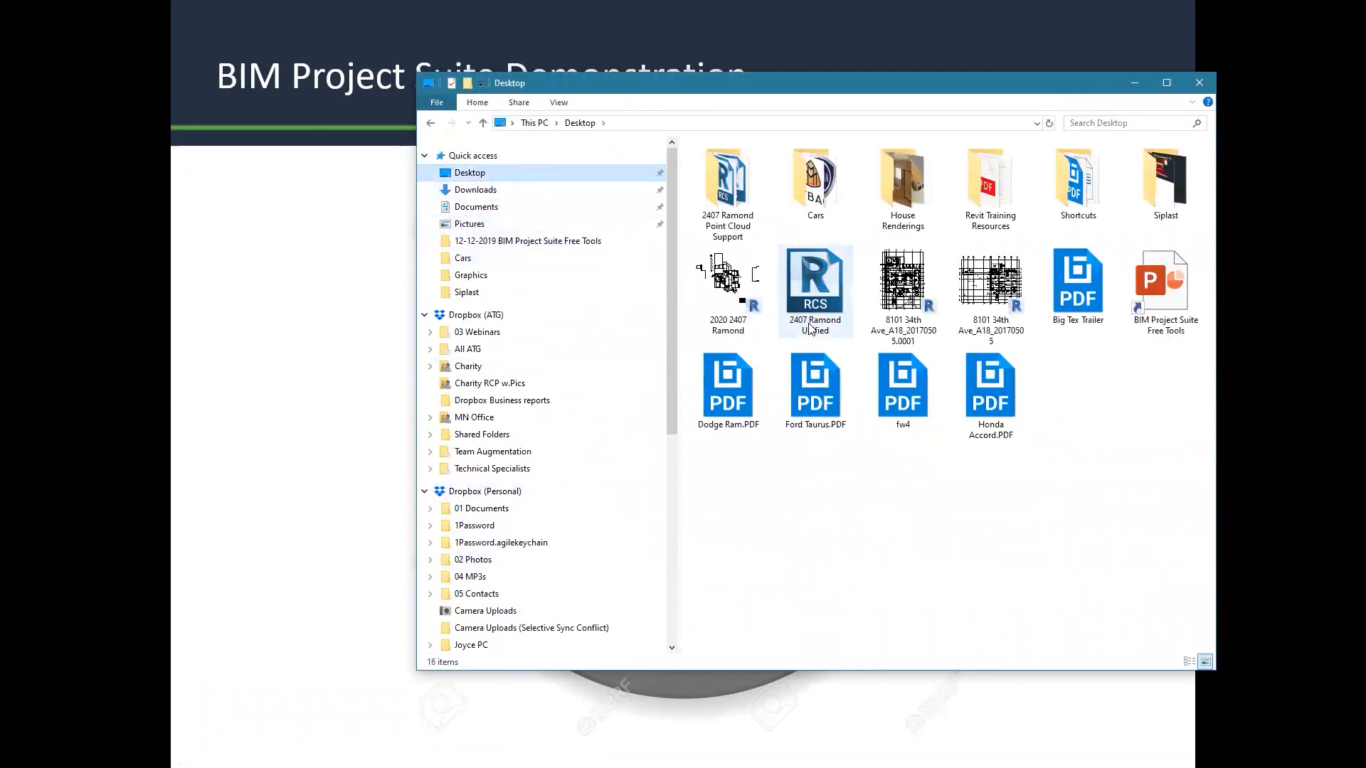
click(731, 298)
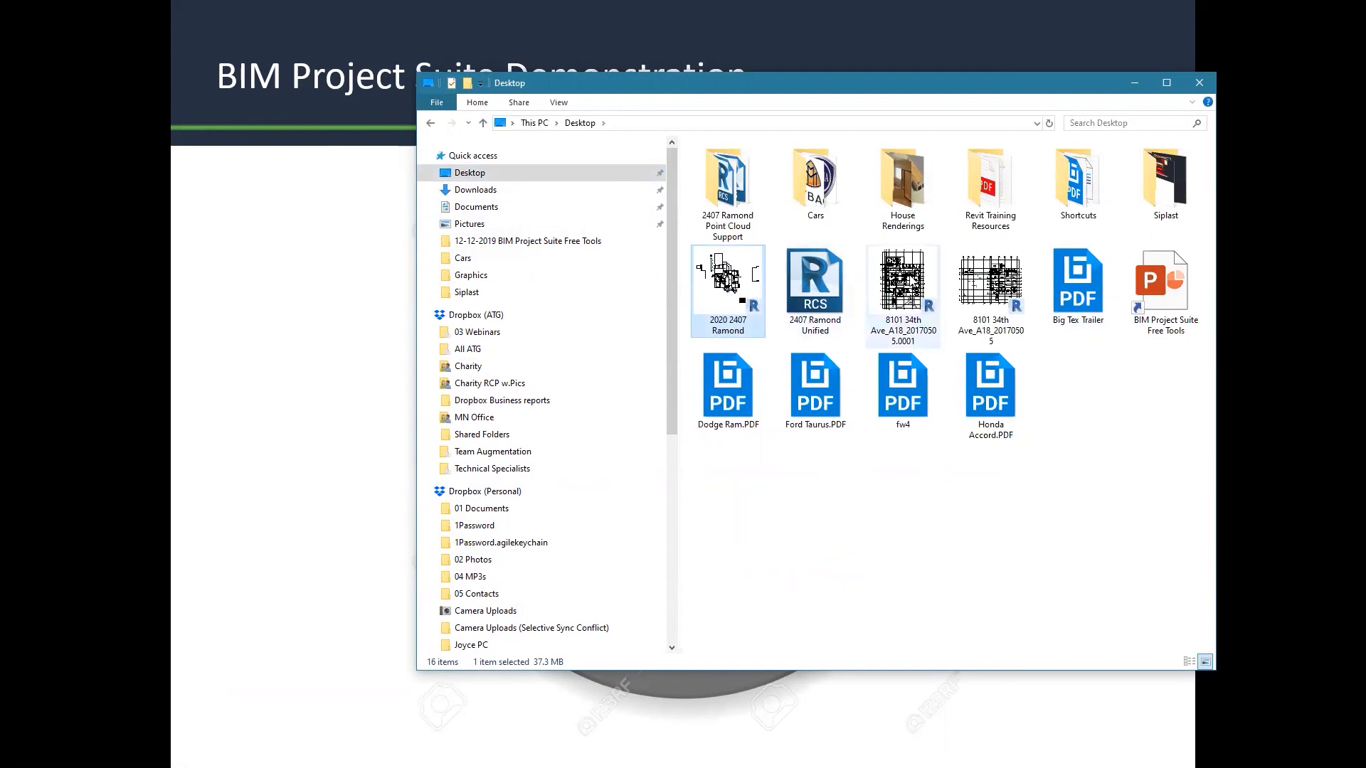
click(995, 297)
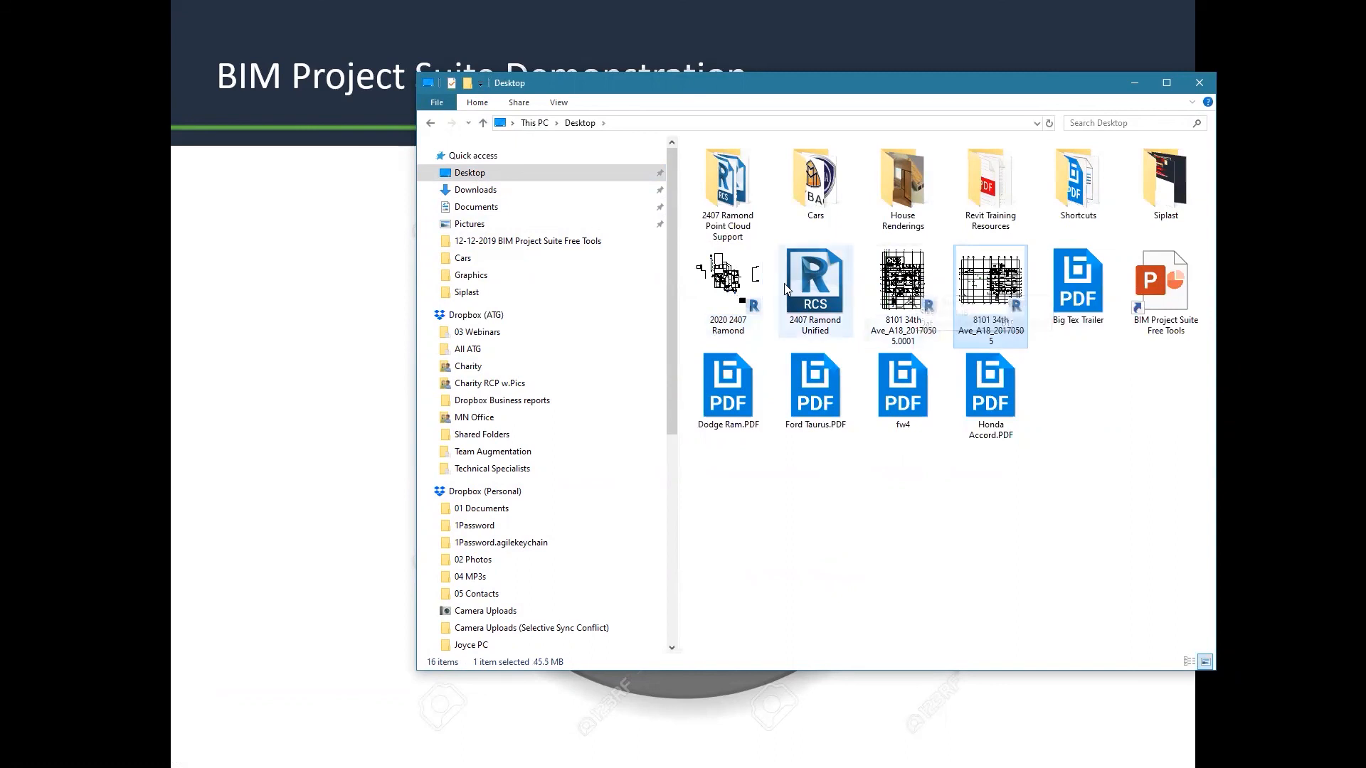
click(746, 297)
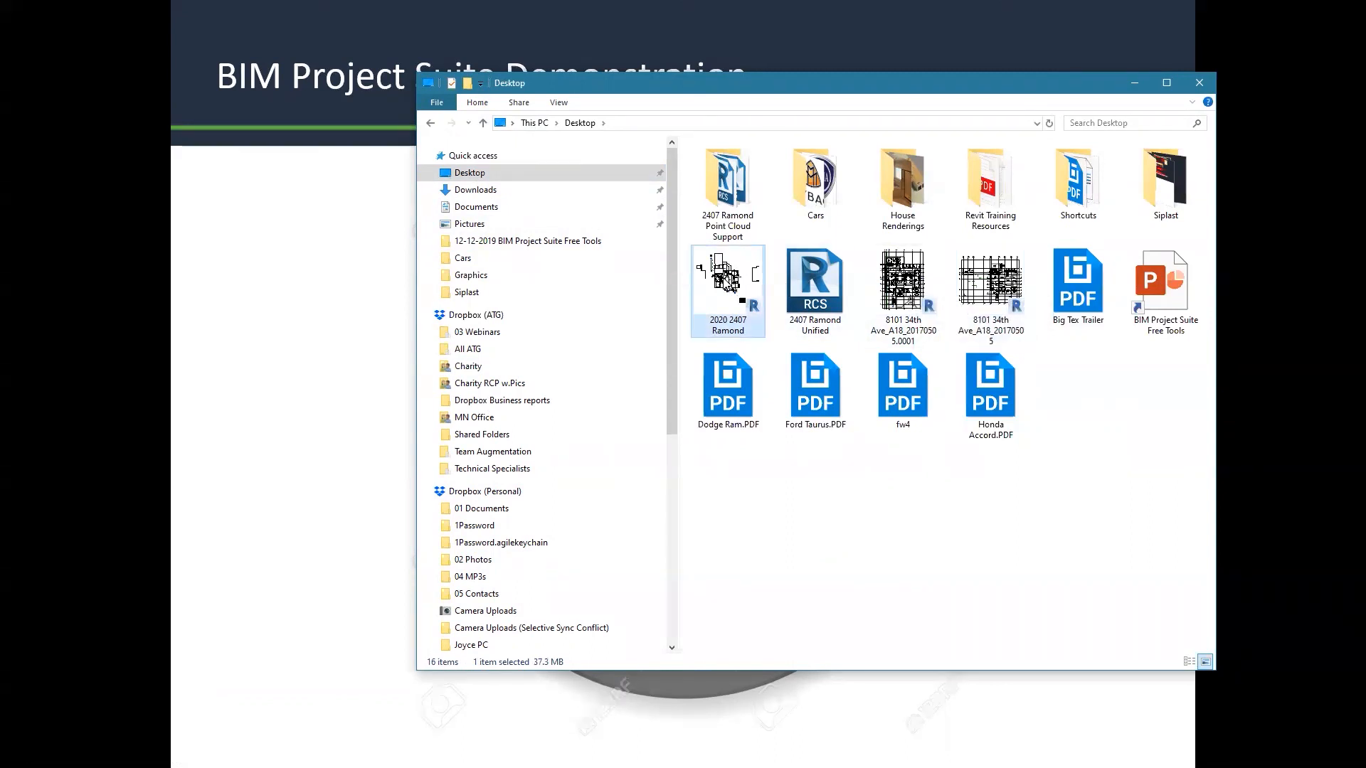
- Examine the version, build and last saved path in the Revit properties of 2020 2407 Ramond, and open the file in Revit 2020
right_click(724, 282)
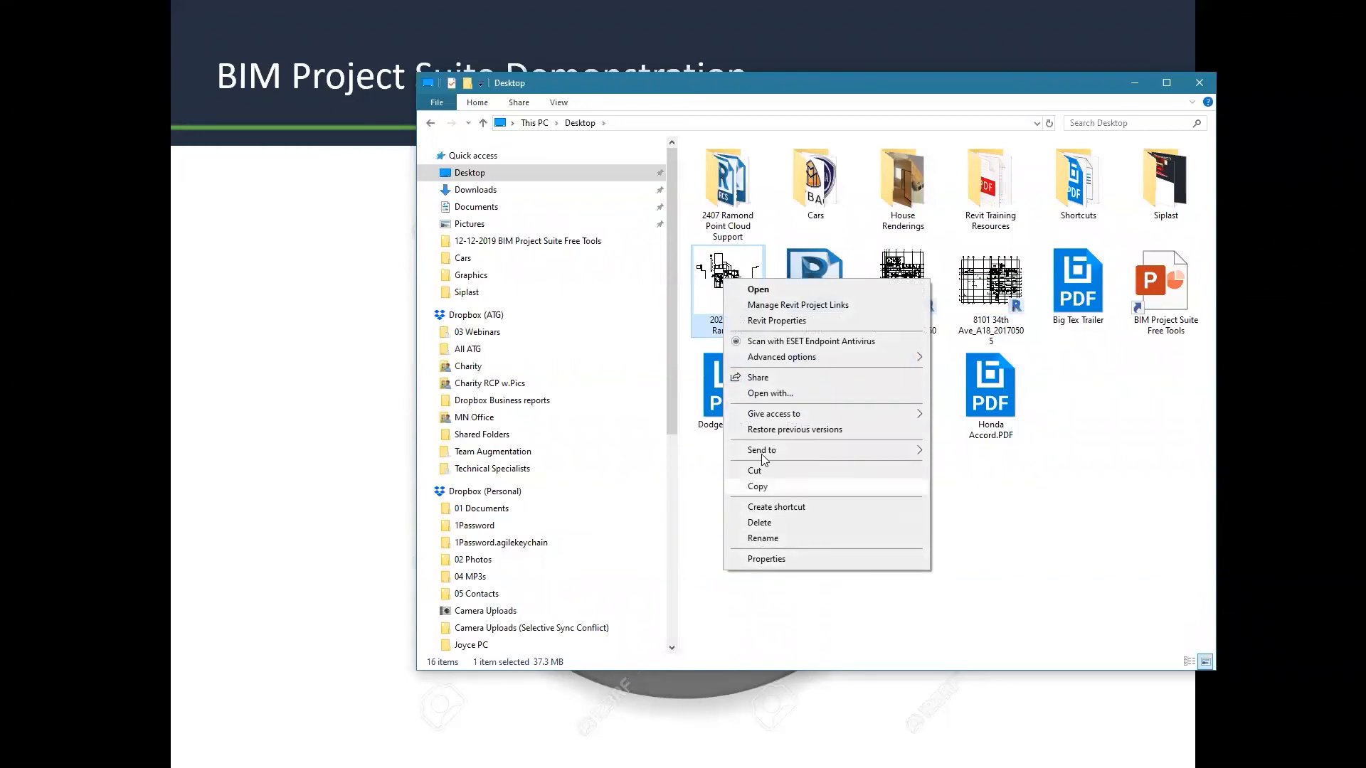
click(764, 322)
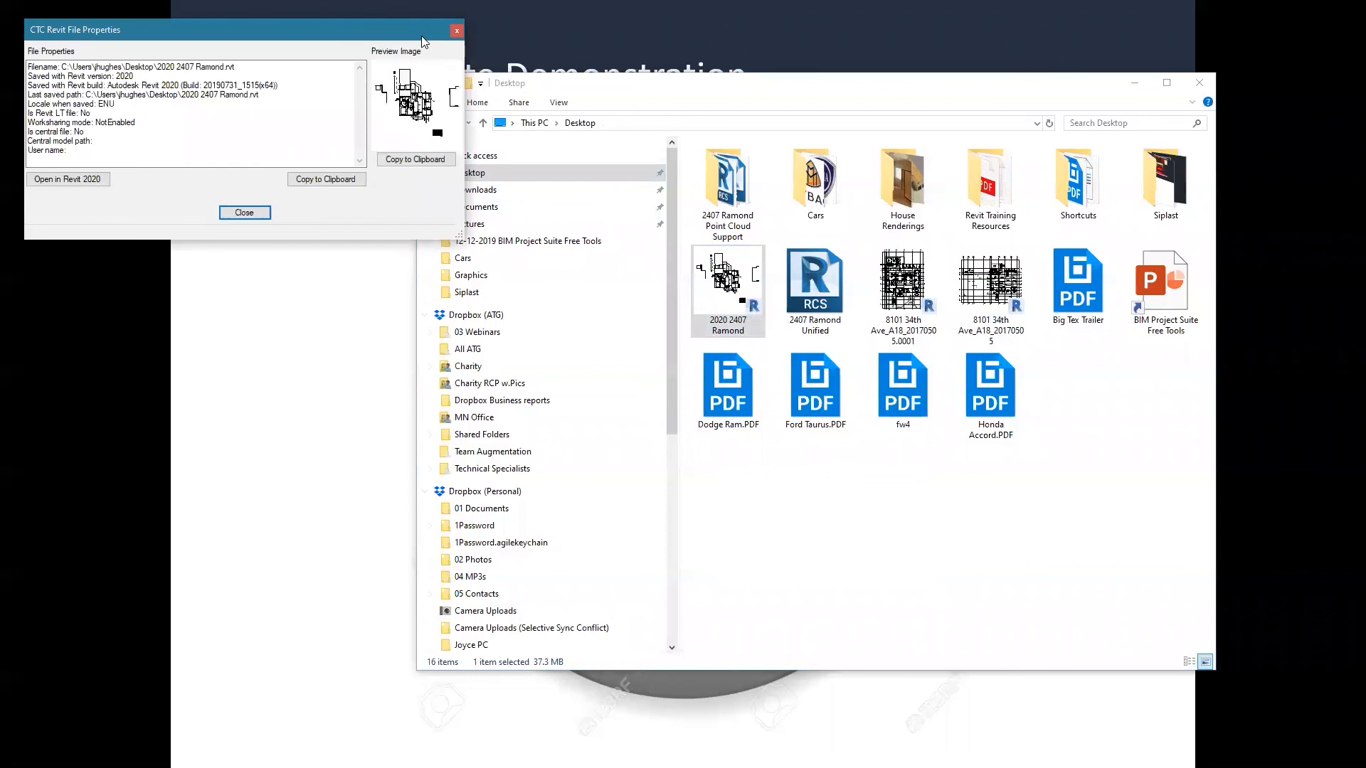
drag(419, 33, 601, 206)
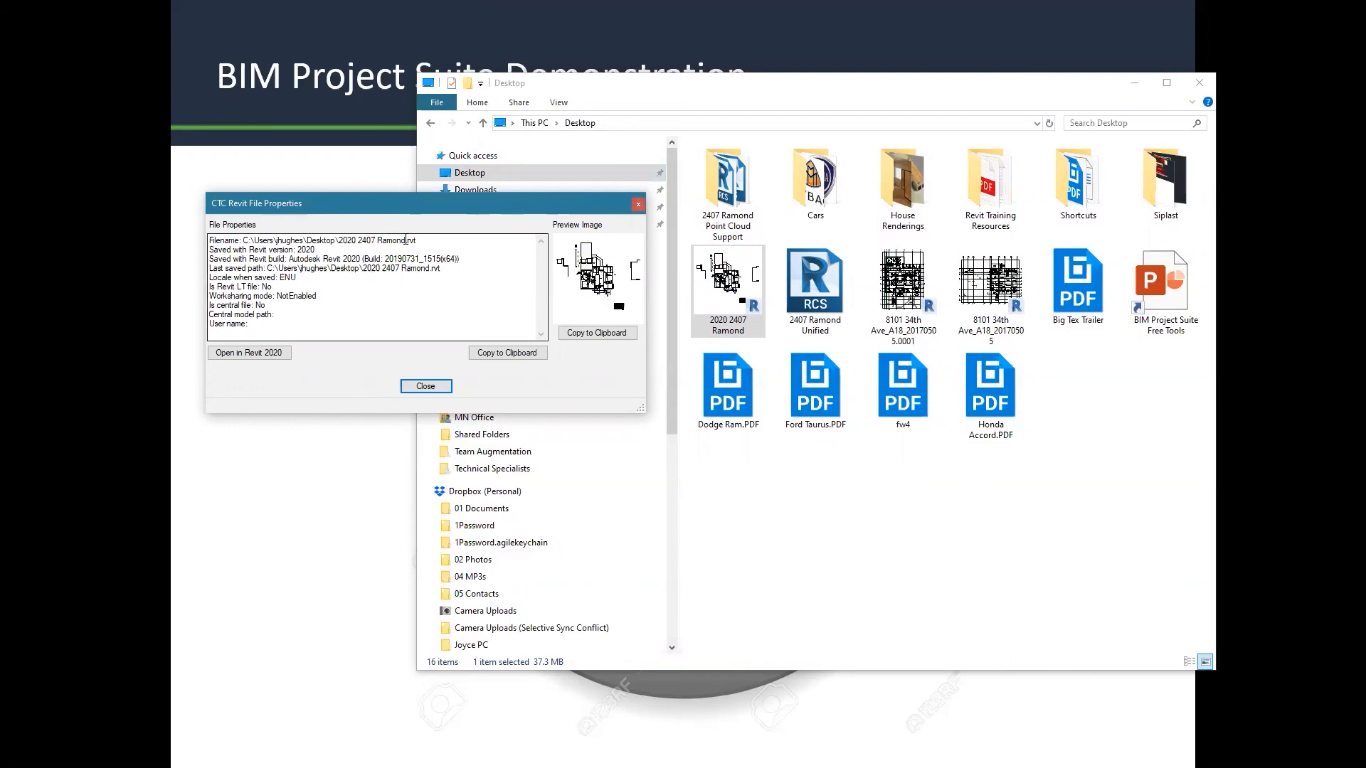
drag(299, 251, 316, 251)
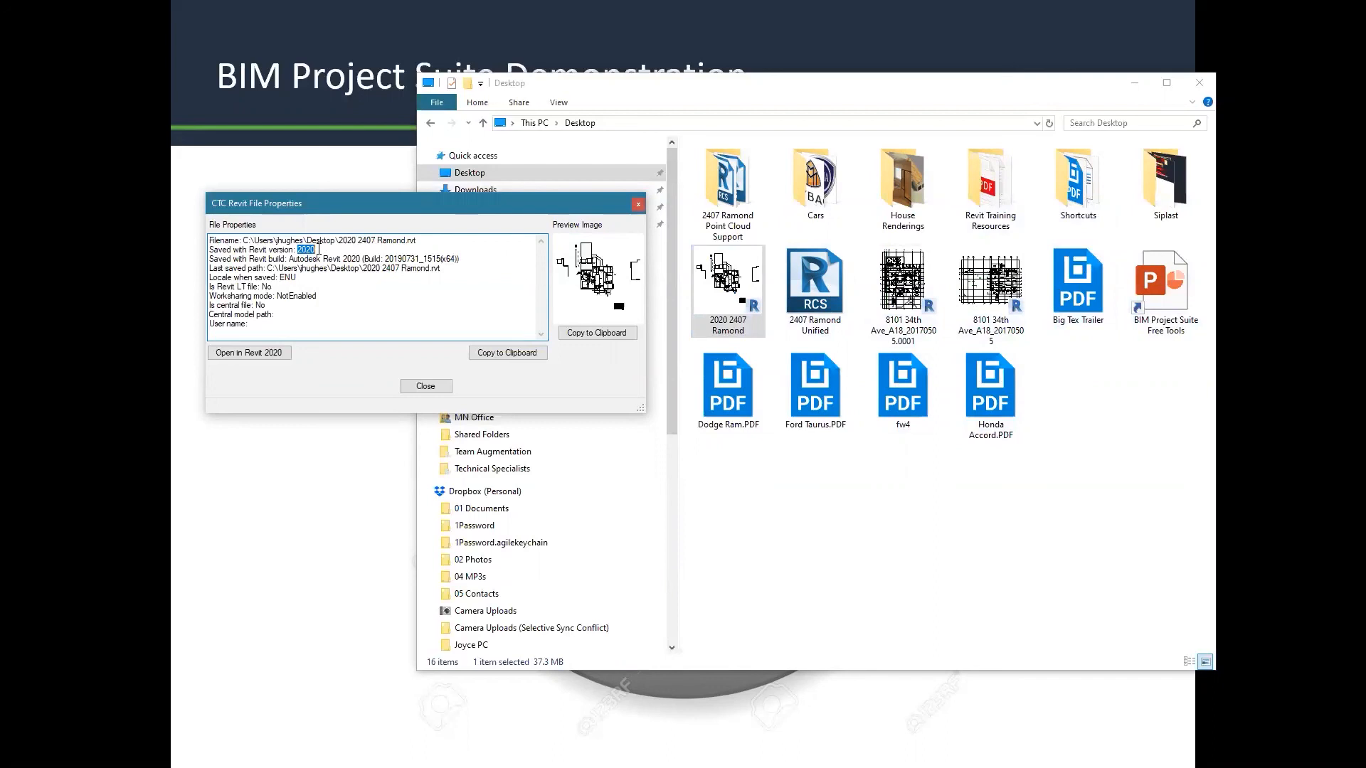
drag(380, 260, 443, 261)
click(428, 260)
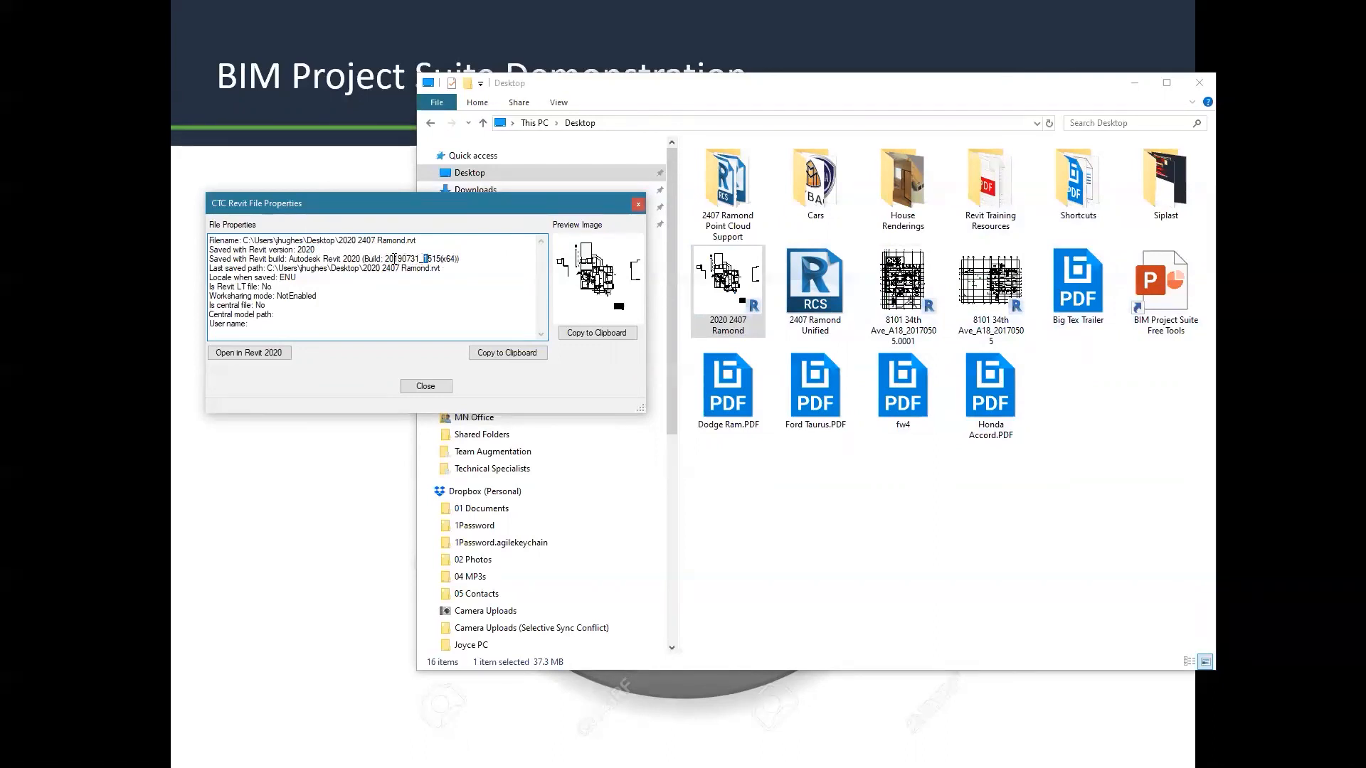
drag(388, 260, 445, 260)
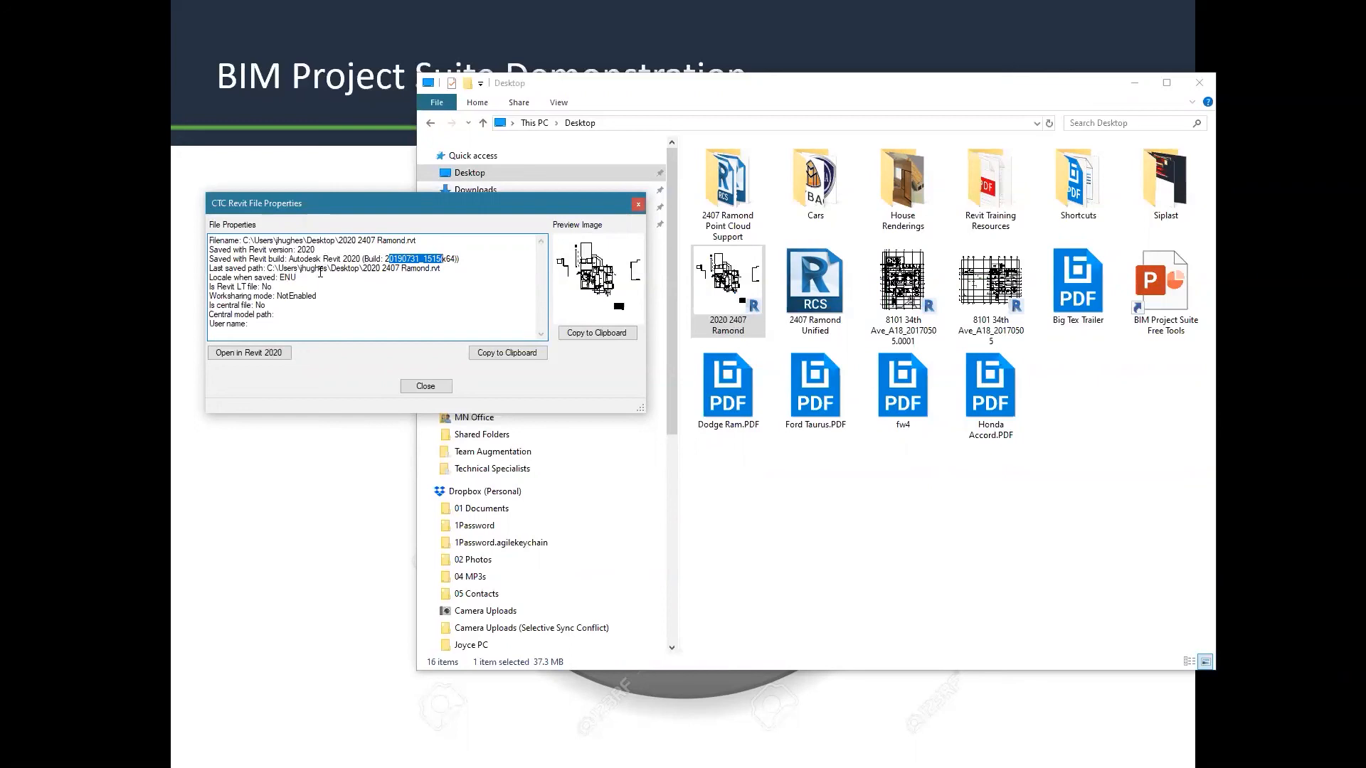
drag(288, 269, 426, 270)
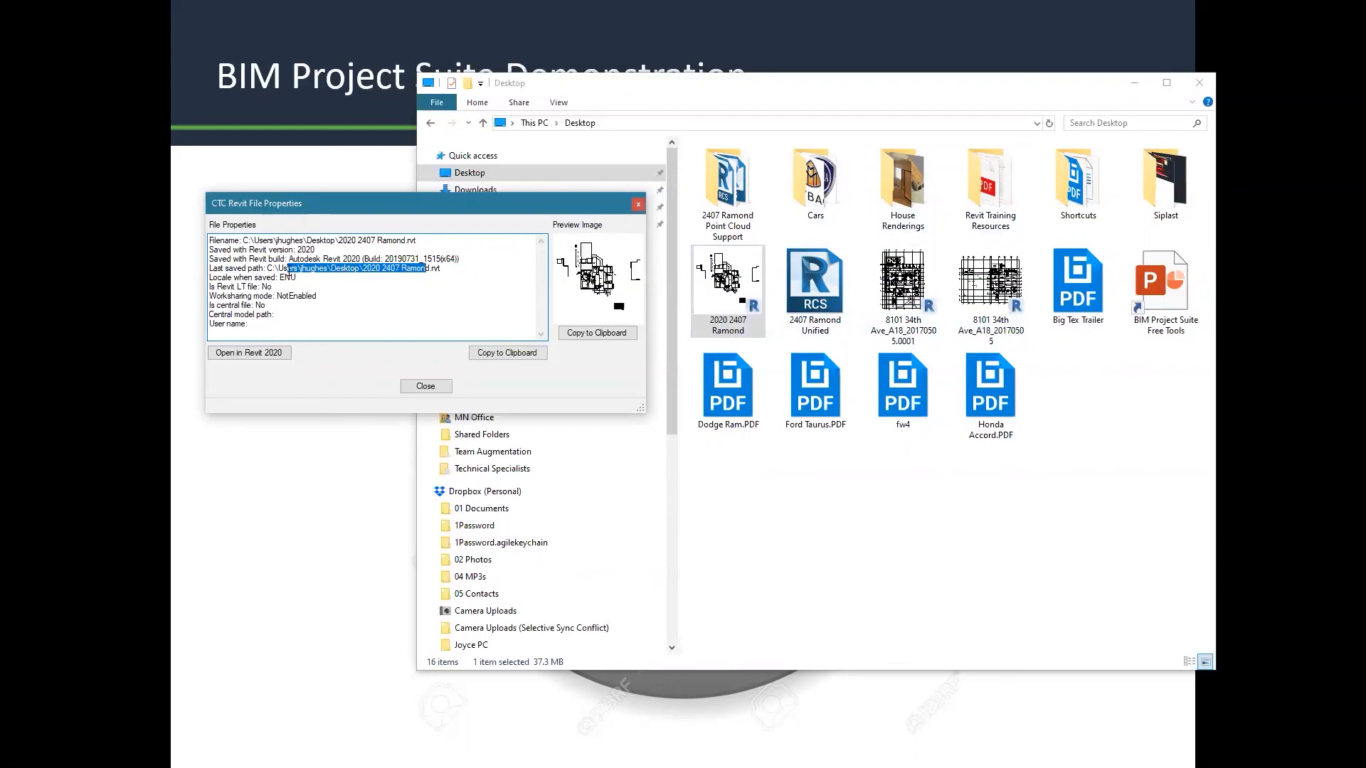
drag(295, 250, 318, 250)
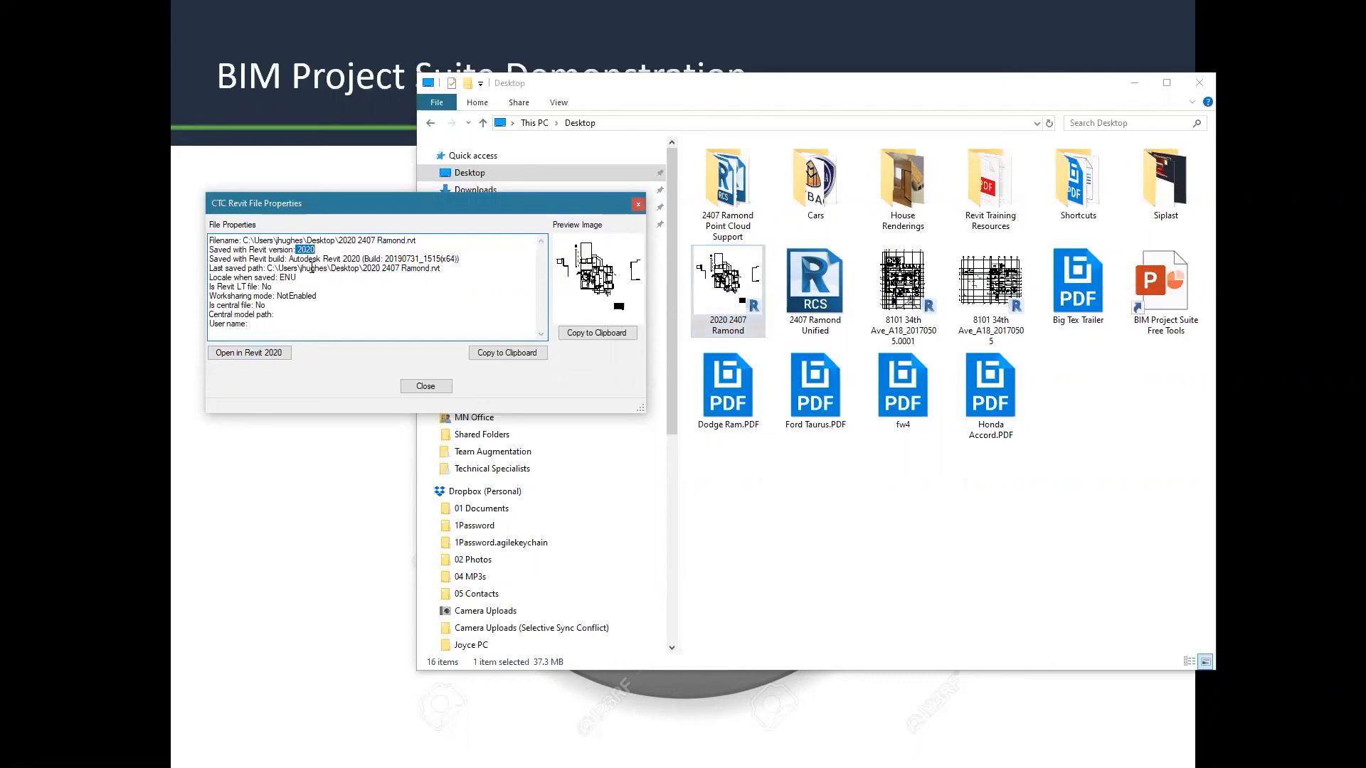
click(263, 352)
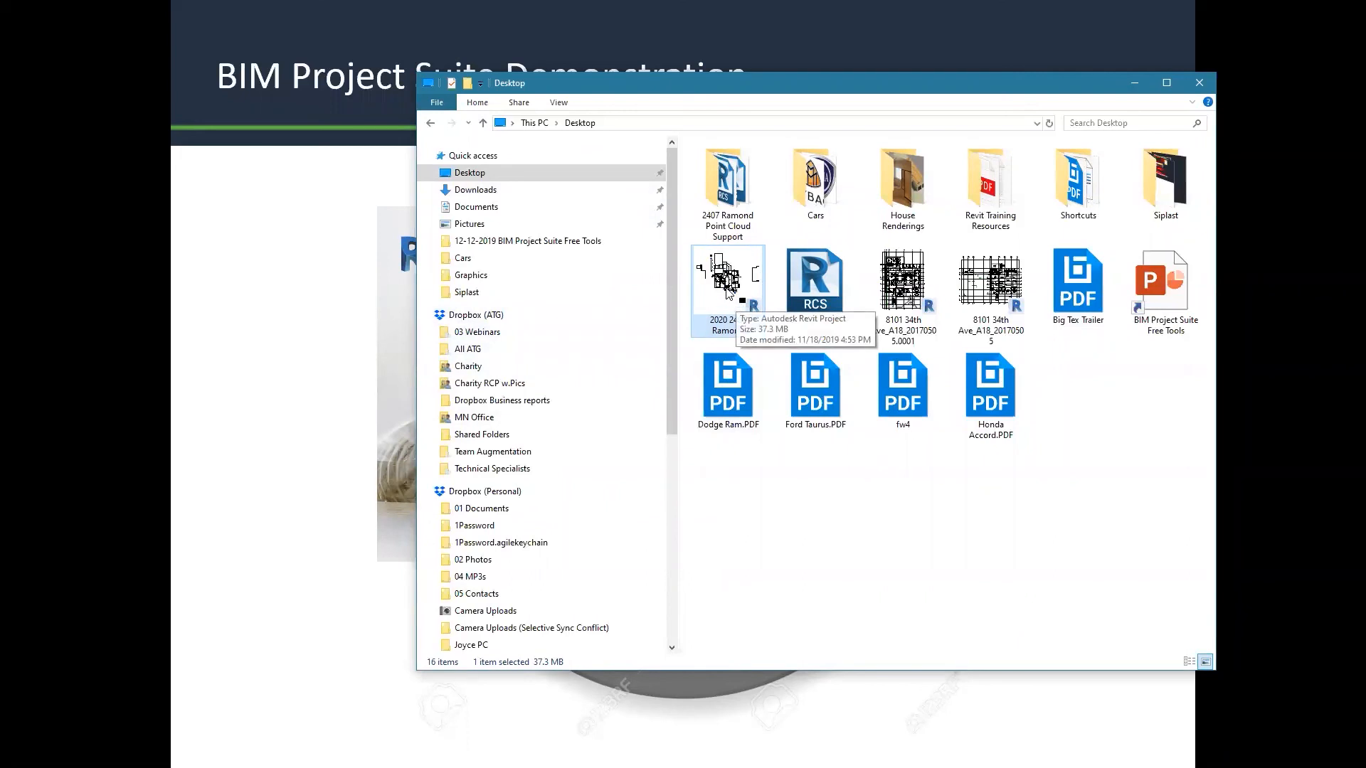
- Recheck the Revit properties of the 2020 2407 Ramond file and close File Explorer
right_click(726, 287)
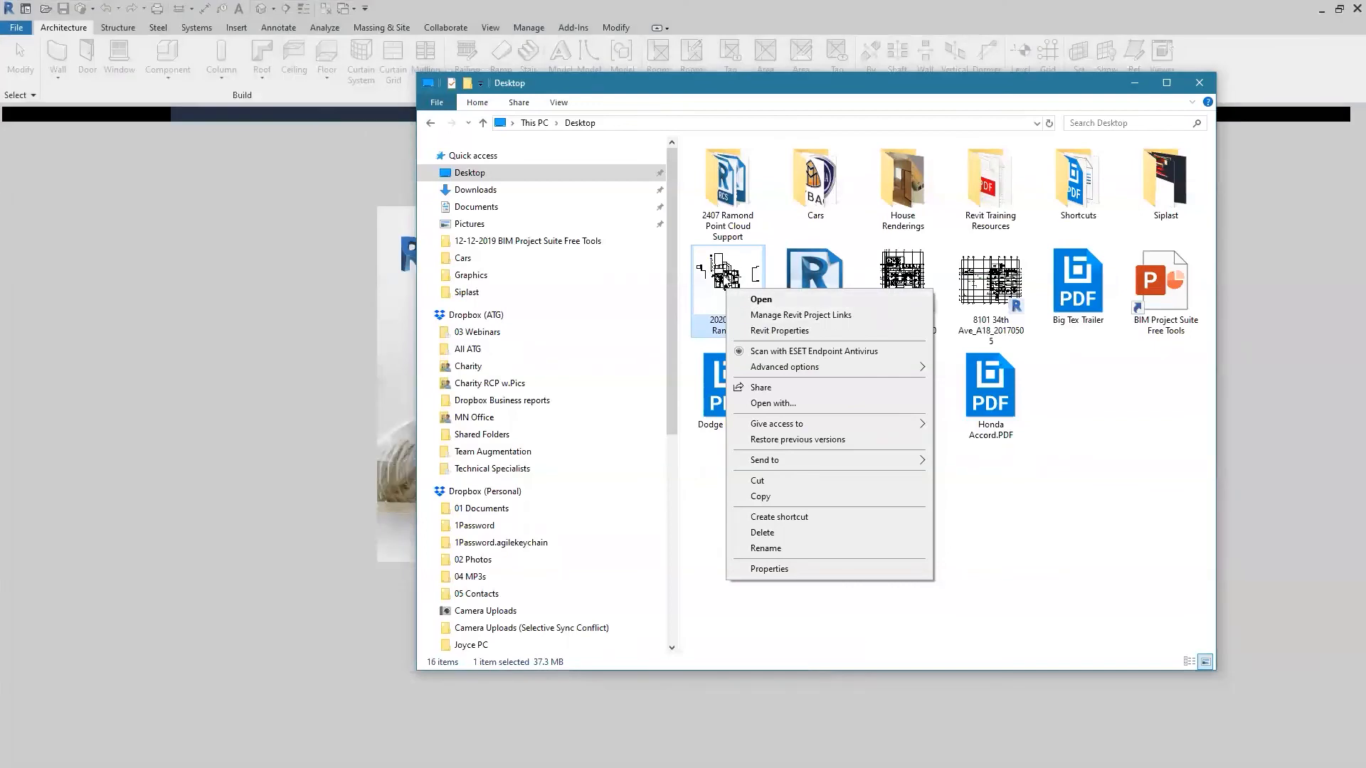
click(779, 331)
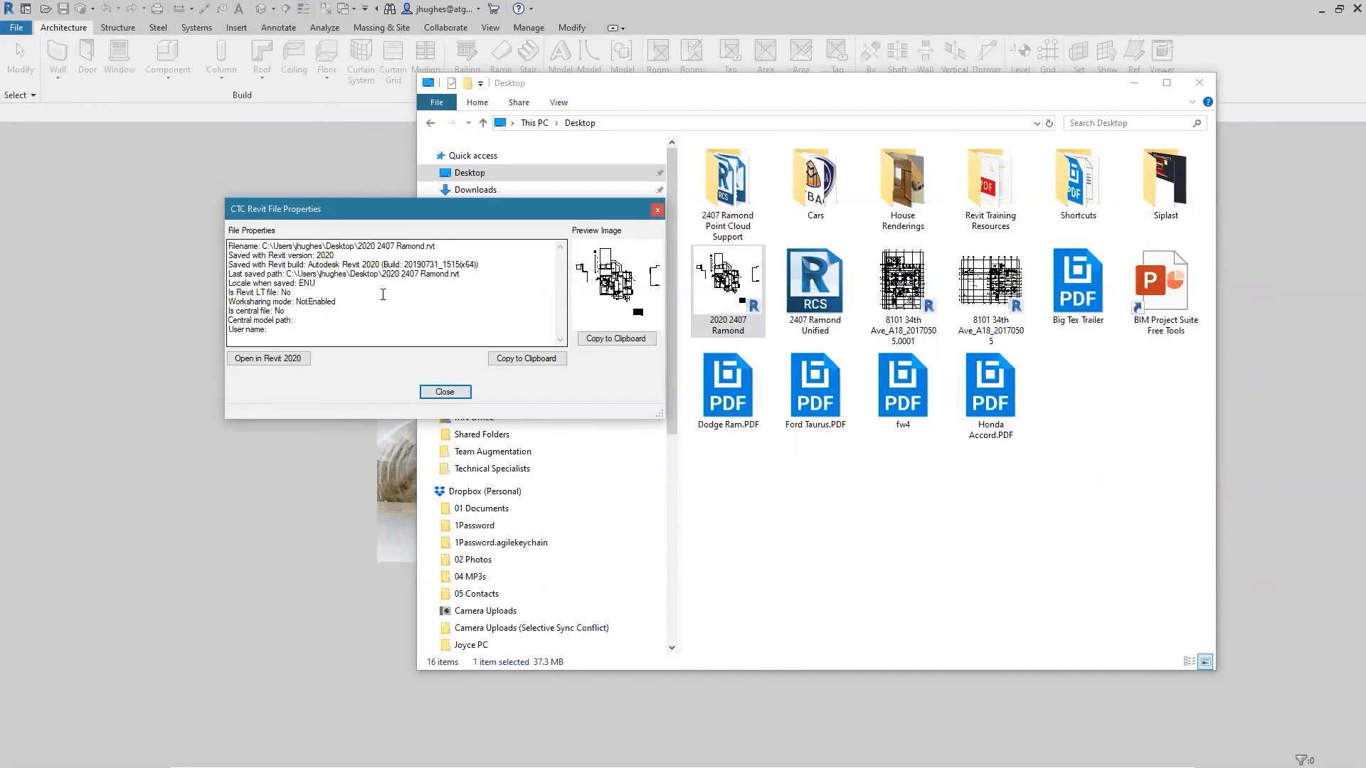
click(430, 392)
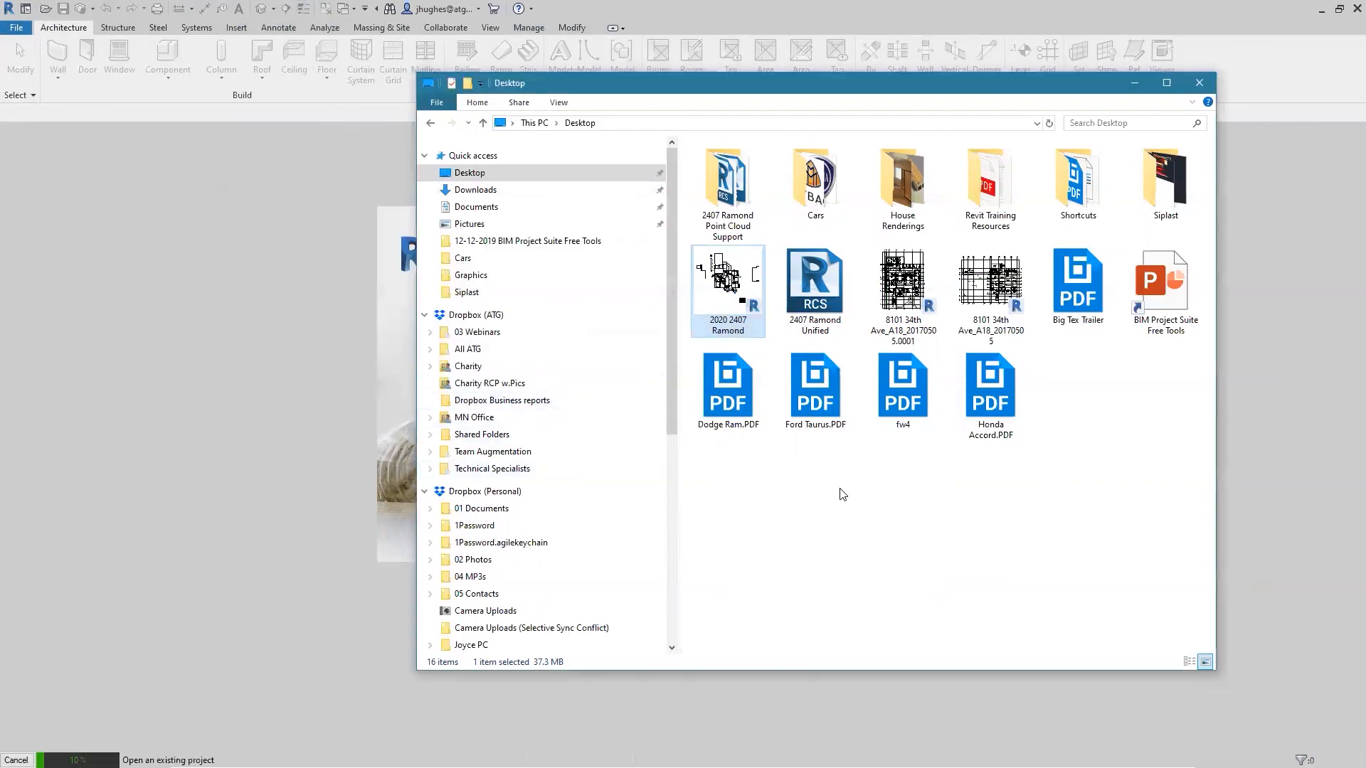
click(1199, 83)
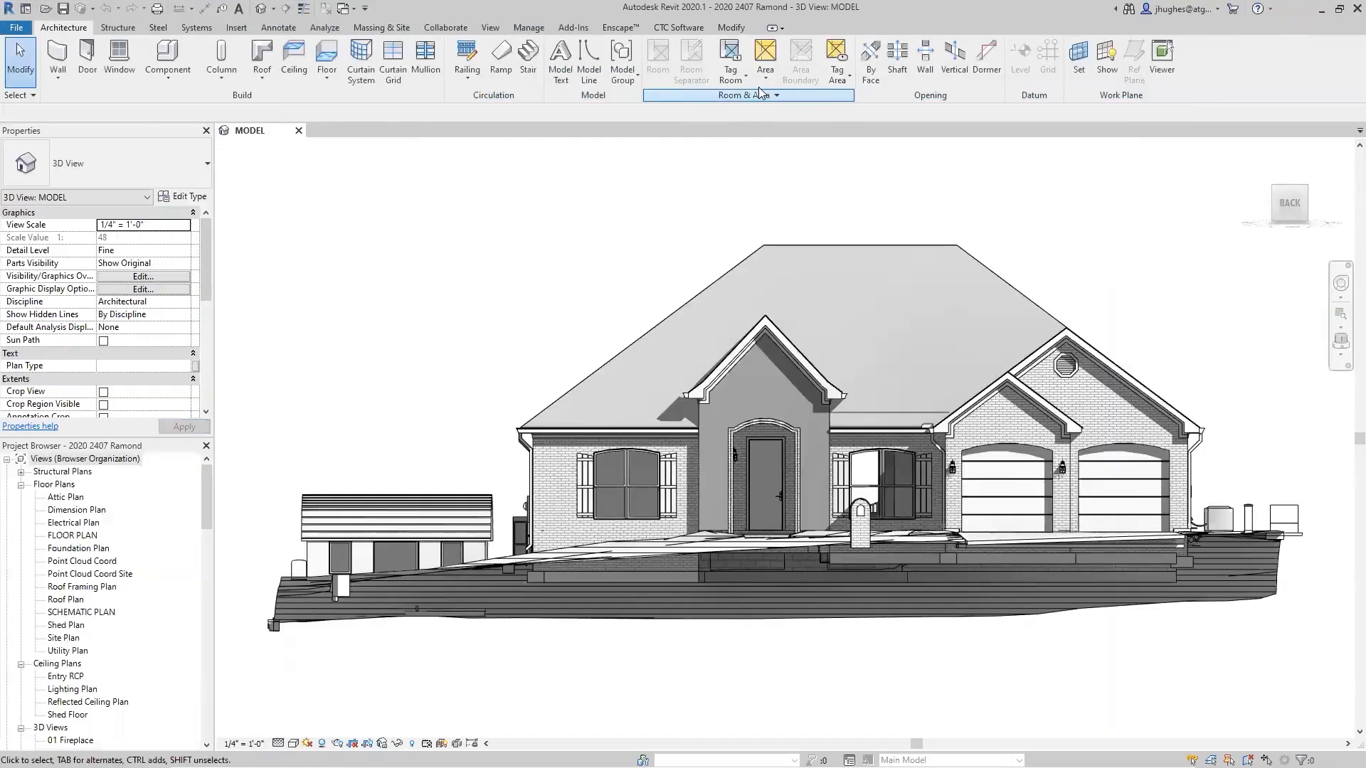
- Minimize Revit and advance the presentation past the Conclusion slide to the Questions slide
click(1321, 9)
click(996, 278)
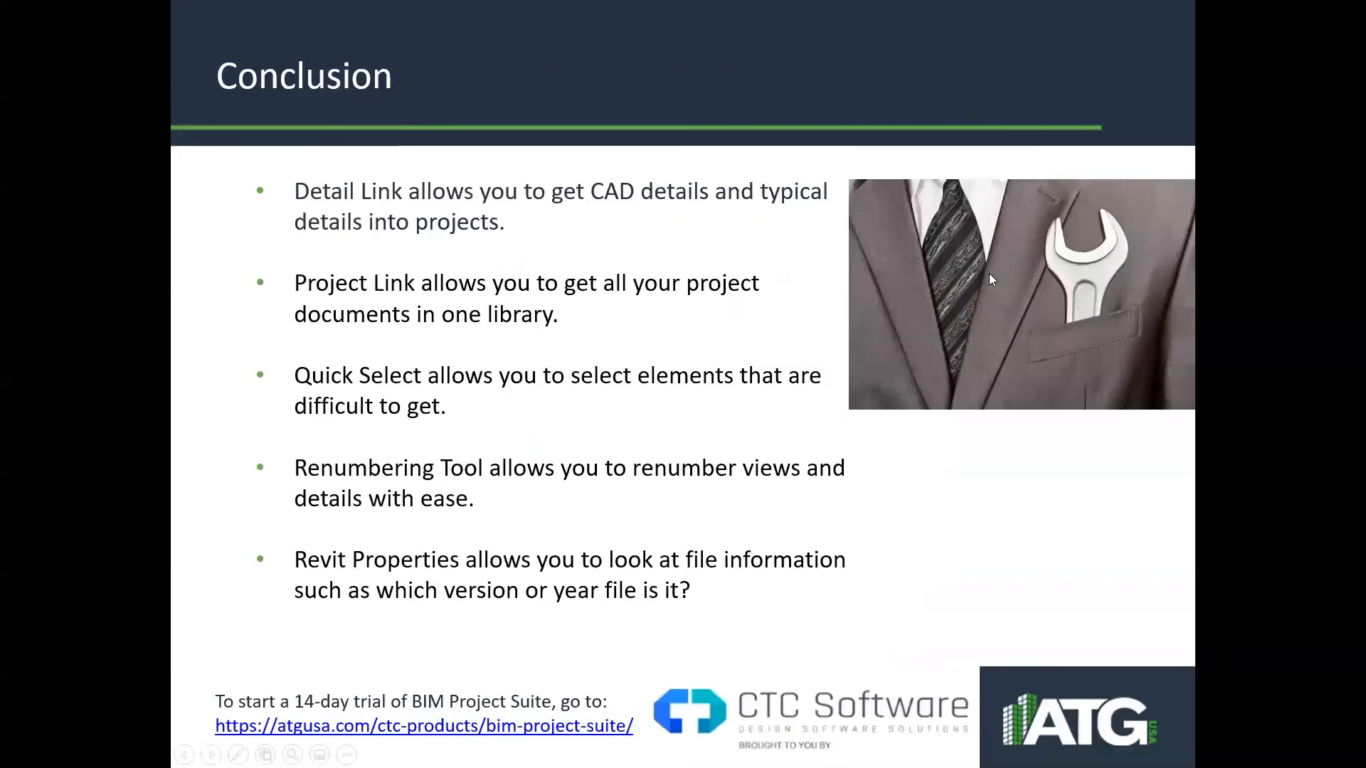
click(991, 275)
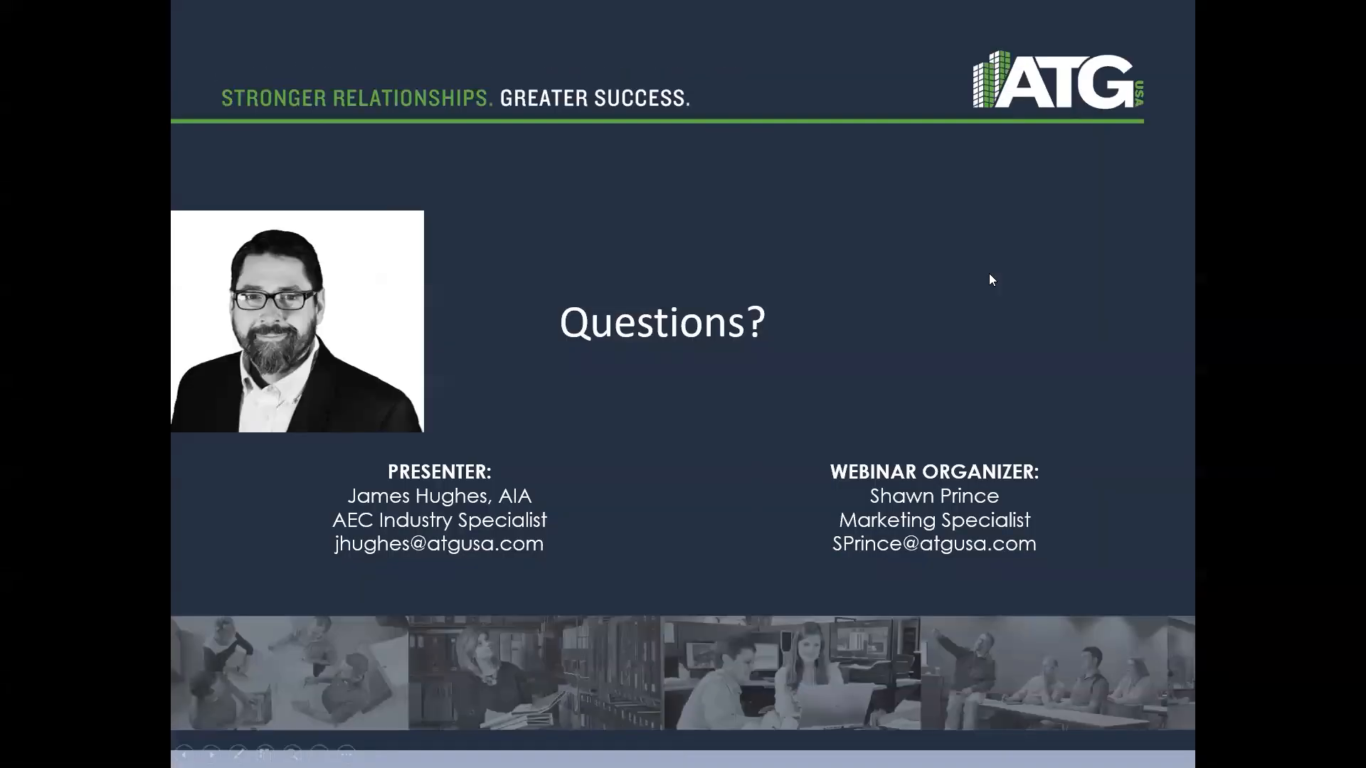